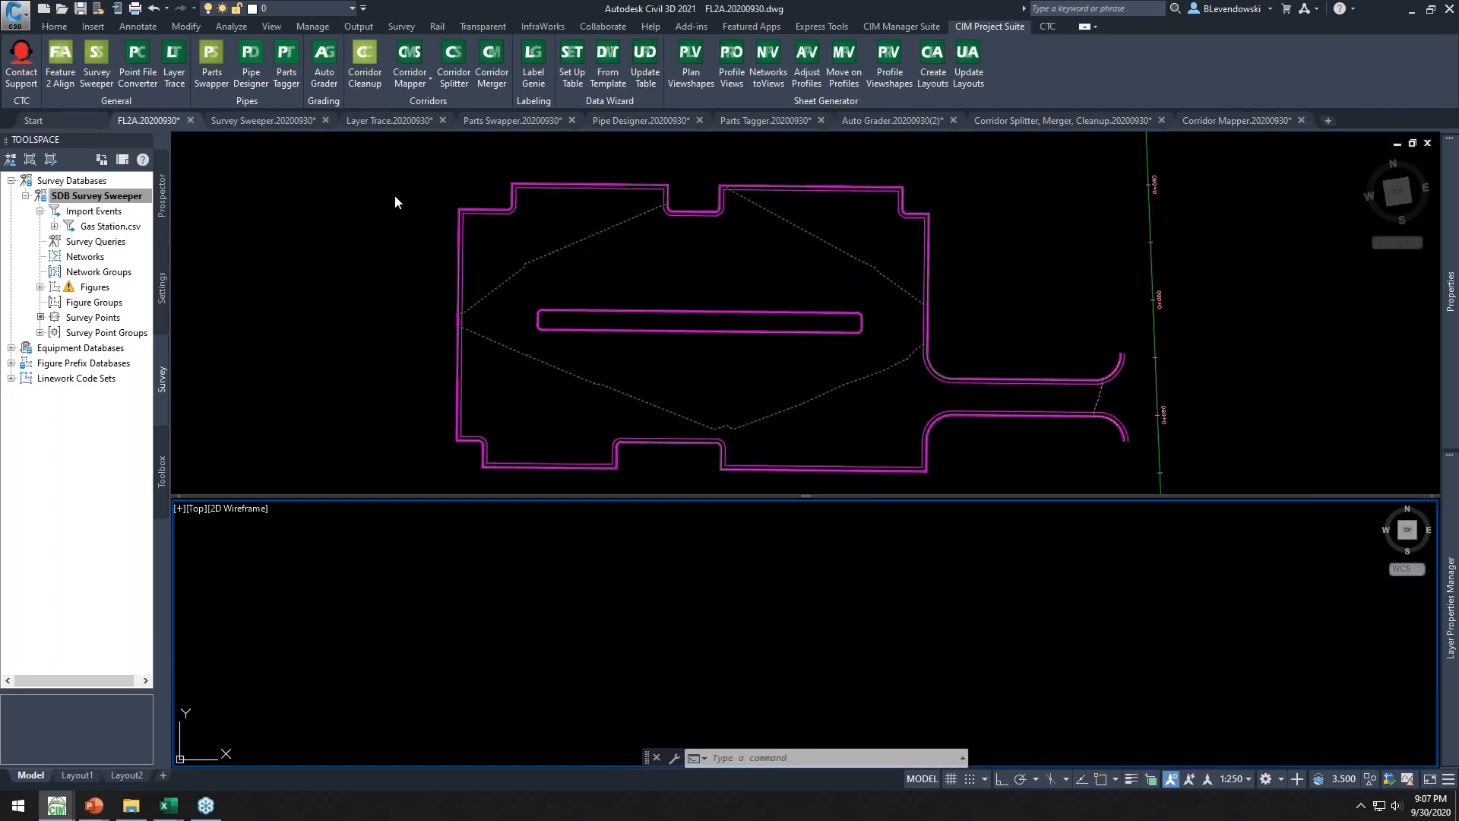
# Examine the magenta boundary feature line around the site in the plan view
pyautogui.click(394, 202)
pyautogui.scroll(2, 528, 174)
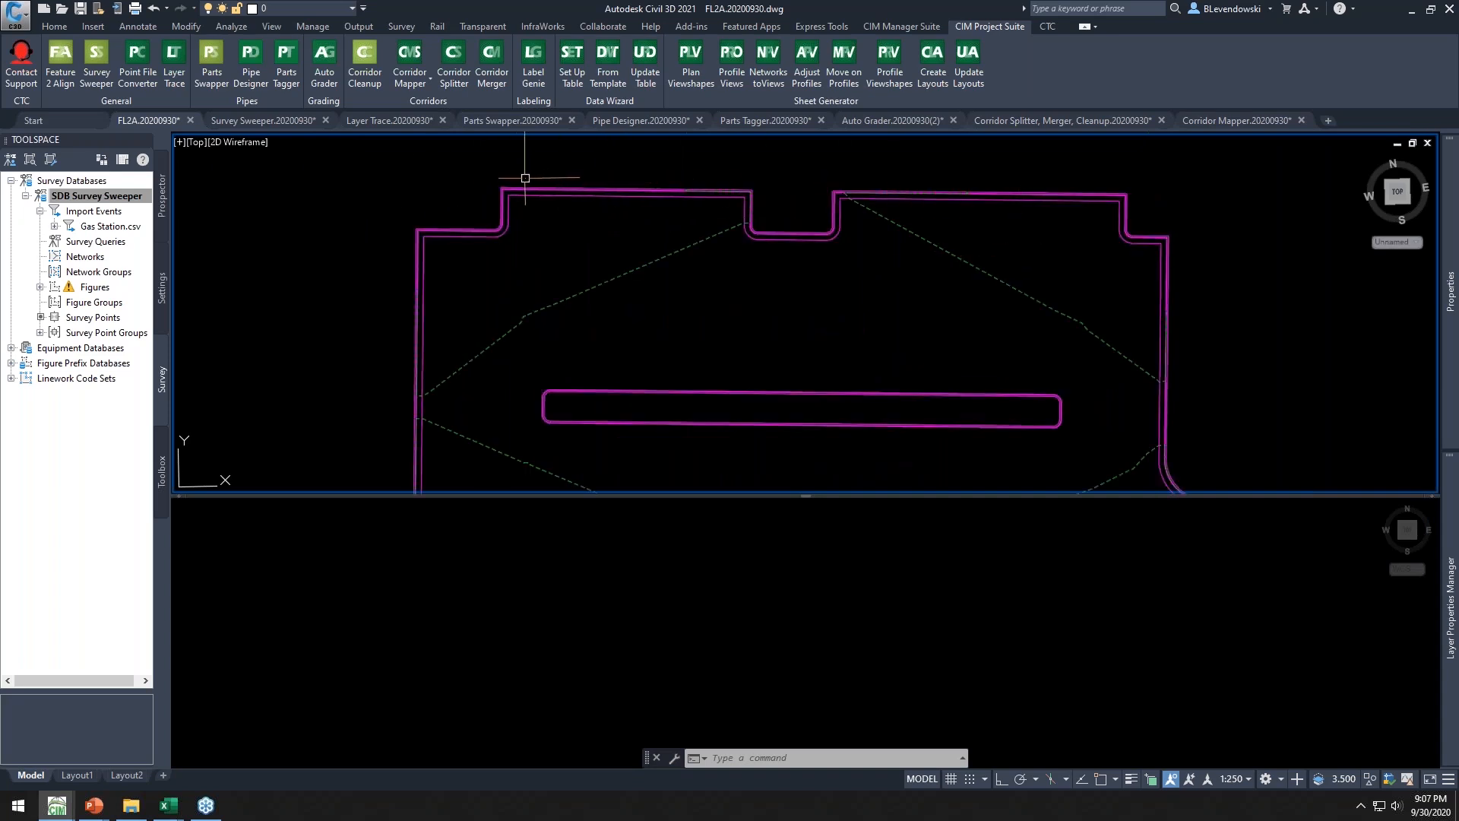
pyautogui.scroll(4, 526, 178)
pyautogui.click(493, 199)
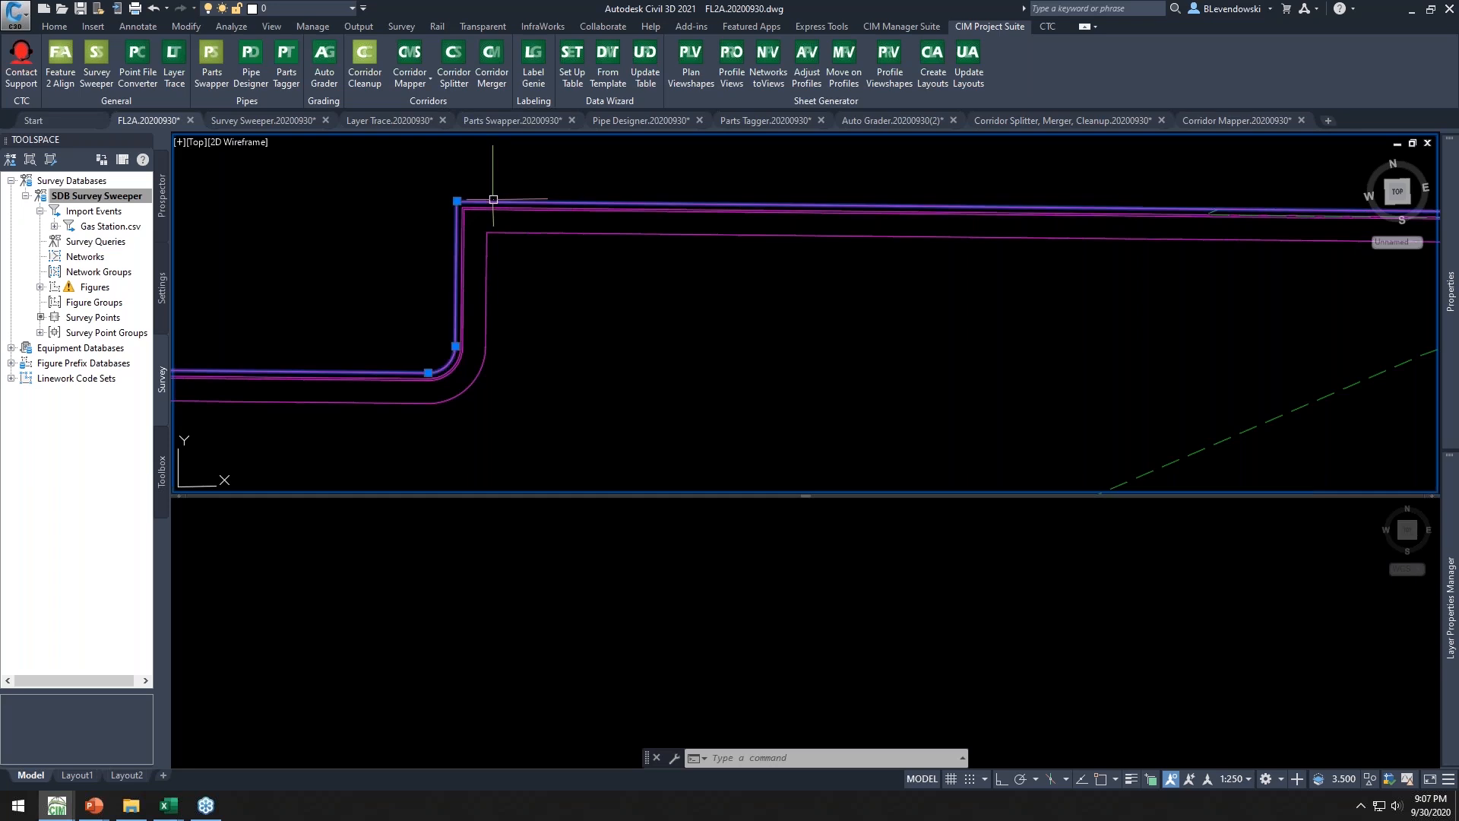
pyautogui.scroll(-6, 558, 243)
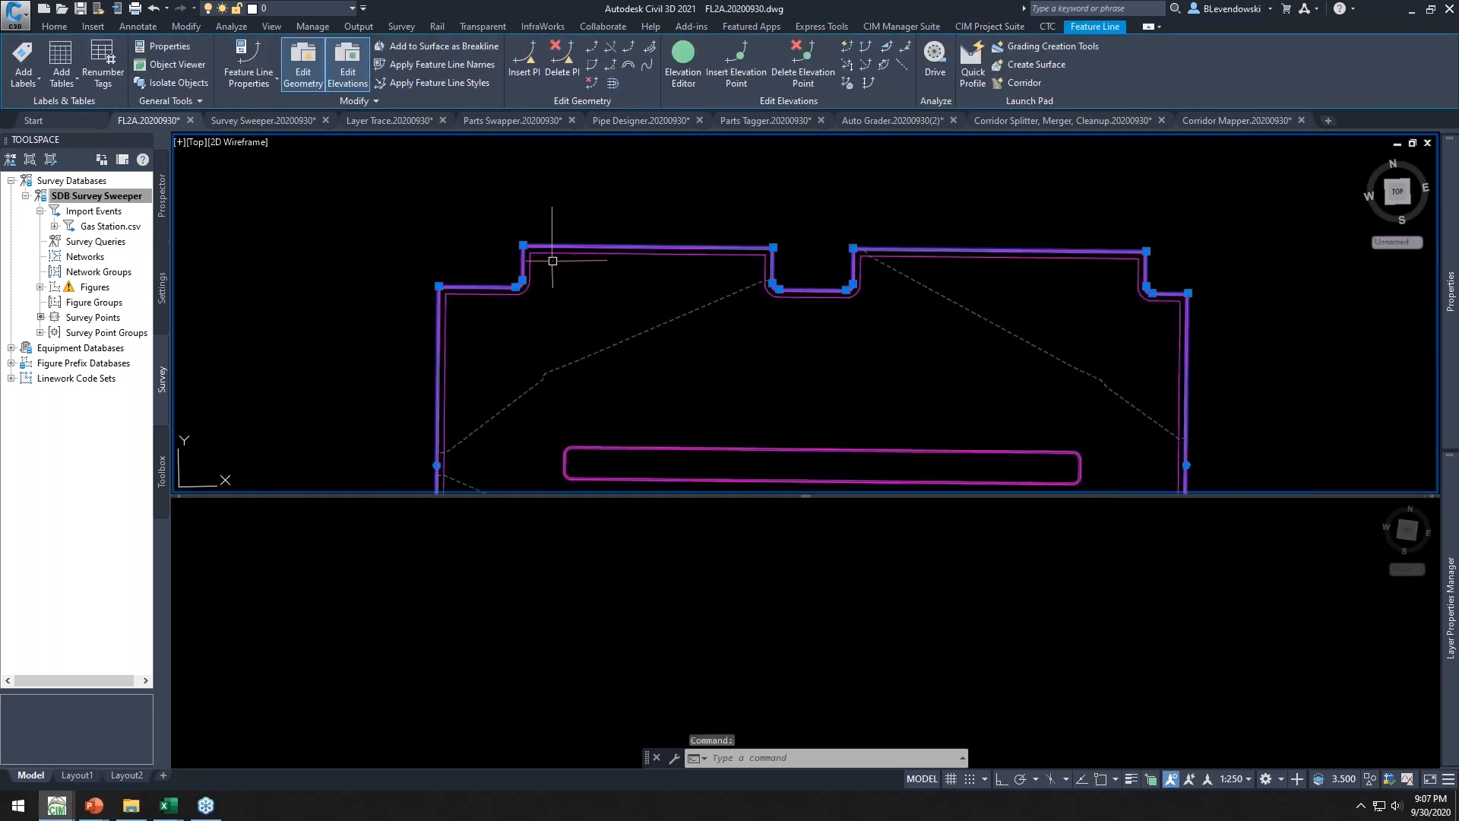
pyautogui.moveTo(605, 308); pyautogui.dragTo(510, 238, button='middle')
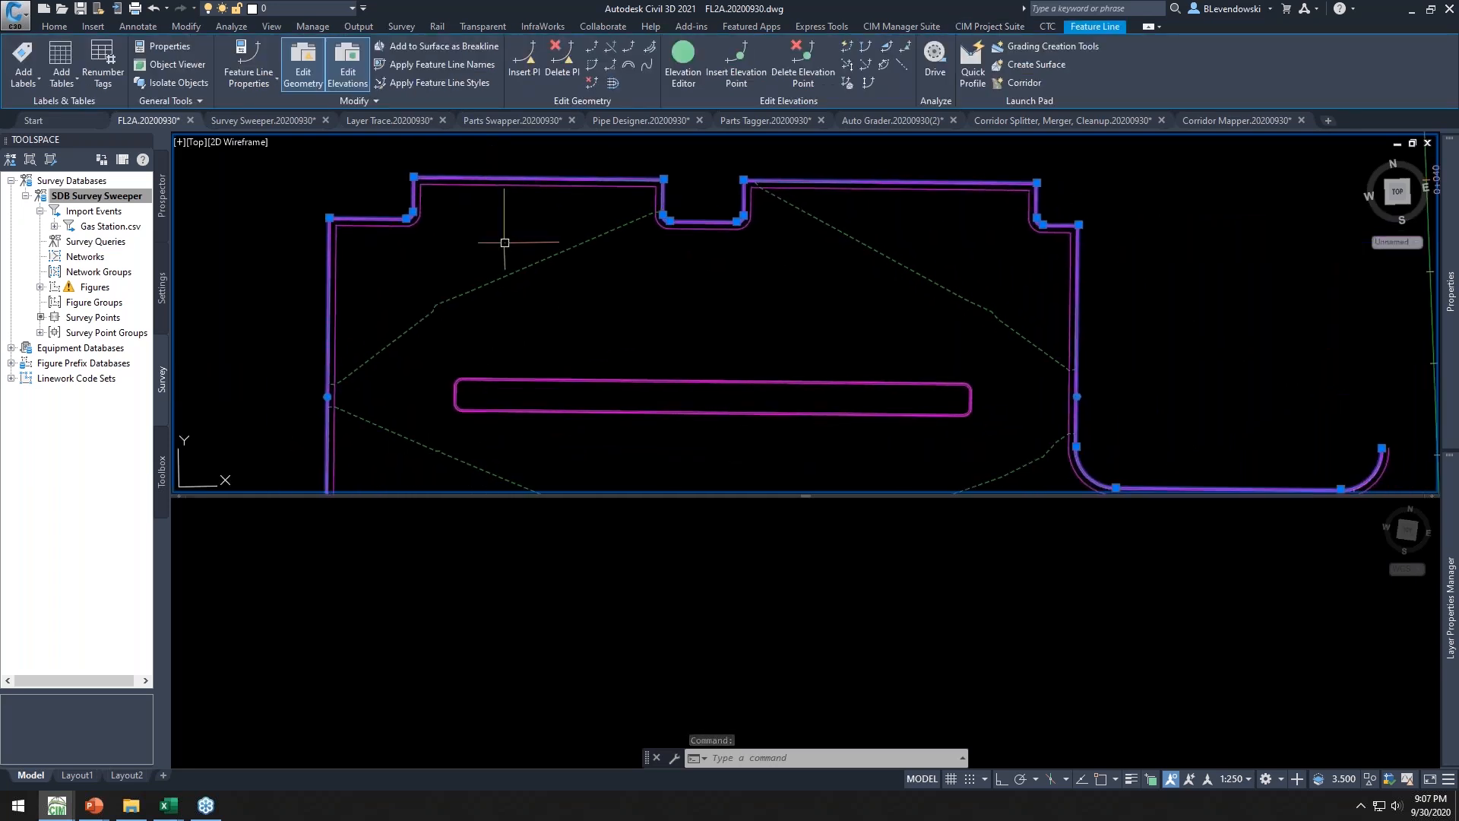
pyautogui.moveTo(472, 238); pyautogui.dragTo(501, 292, button='middle')
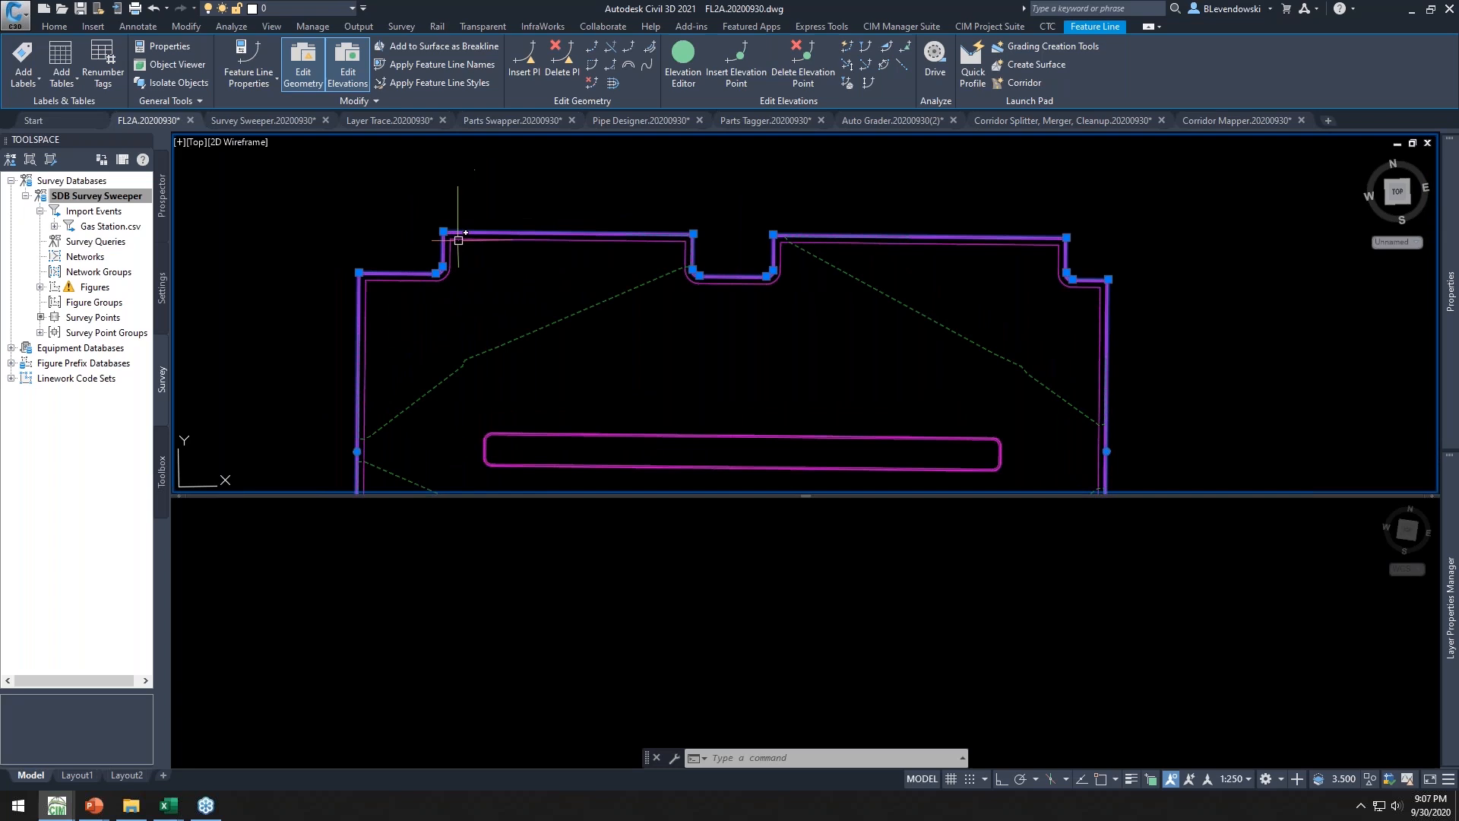
pyautogui.scroll(4, 458, 240)
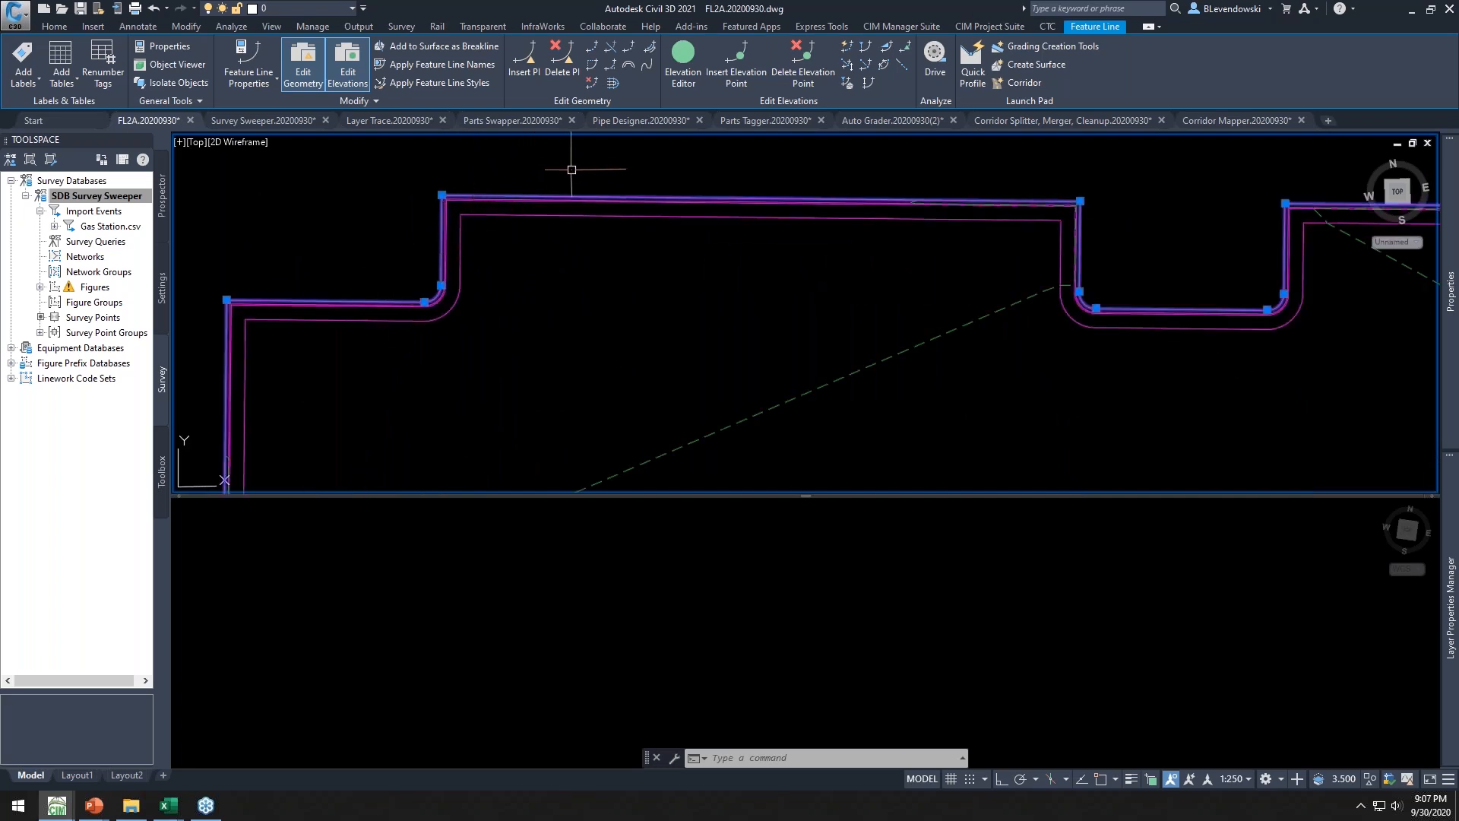
pyautogui.moveTo(572, 169); pyautogui.dragTo(527, 195, button='middle')
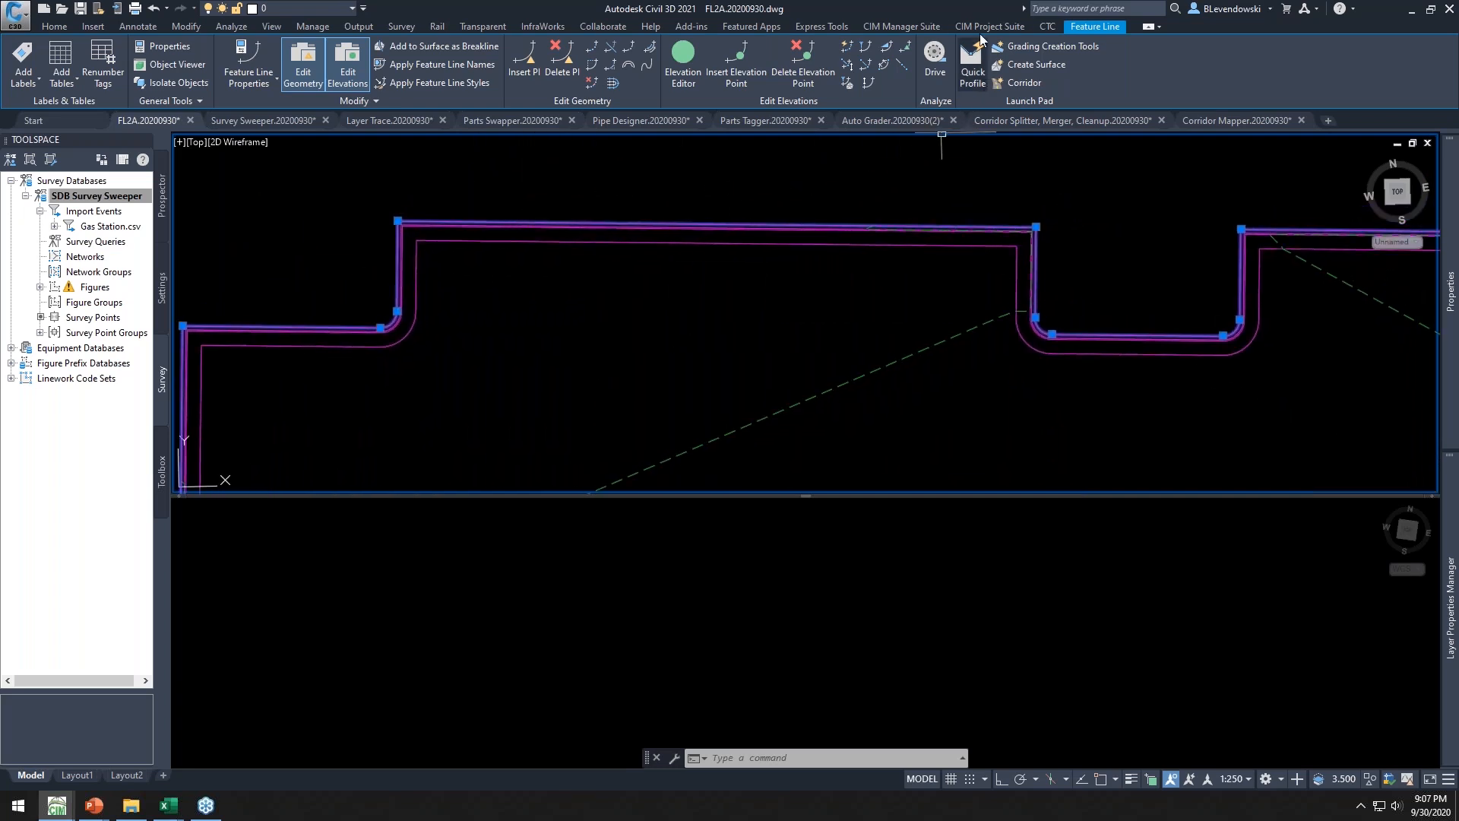
# Run Feature 2 Align on the boundary feature line, naming the alignment boc and drawing it in a profile view
pyautogui.click(981, 26)
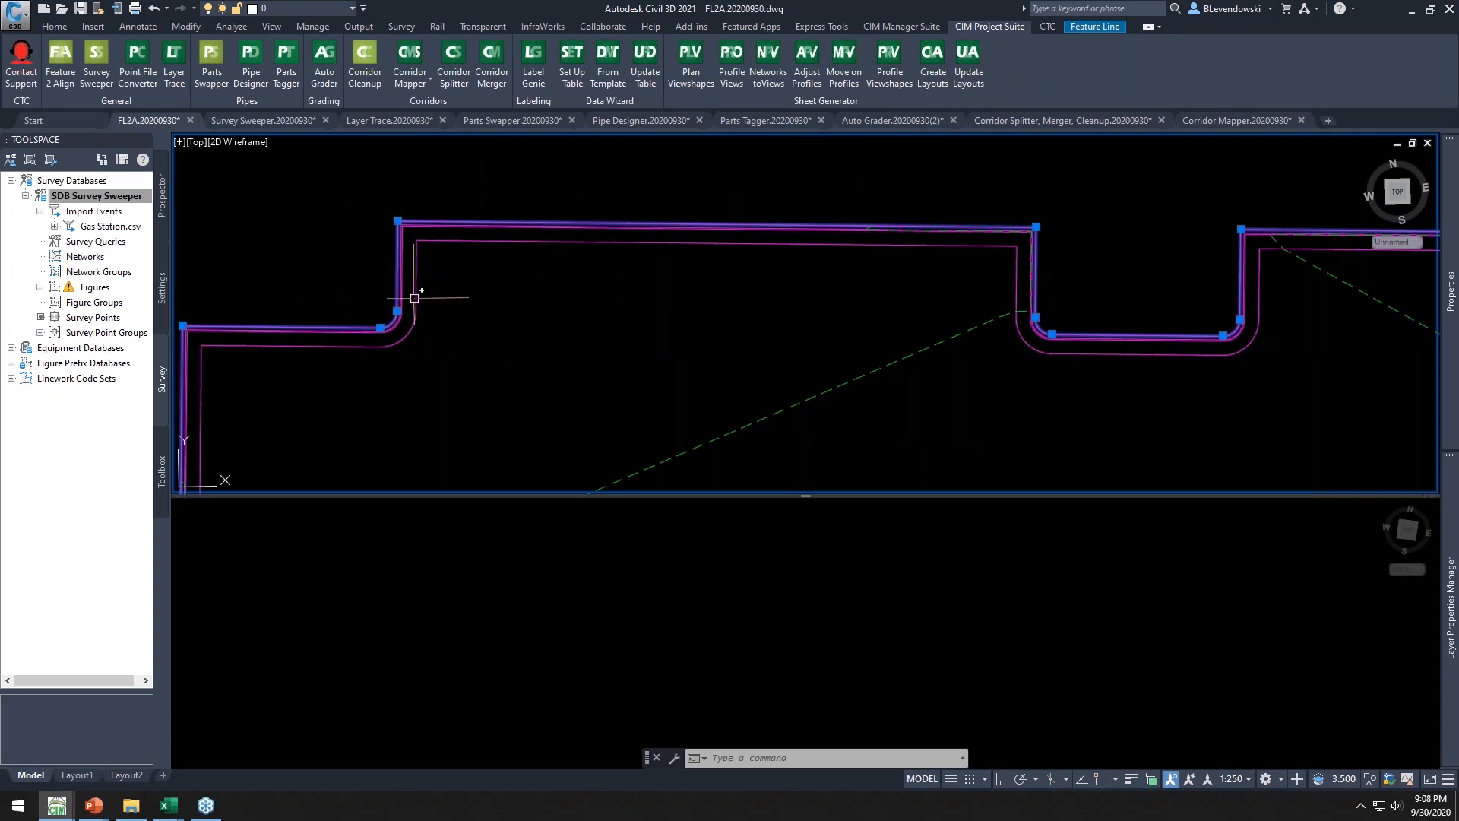
pyautogui.moveTo(439, 204)
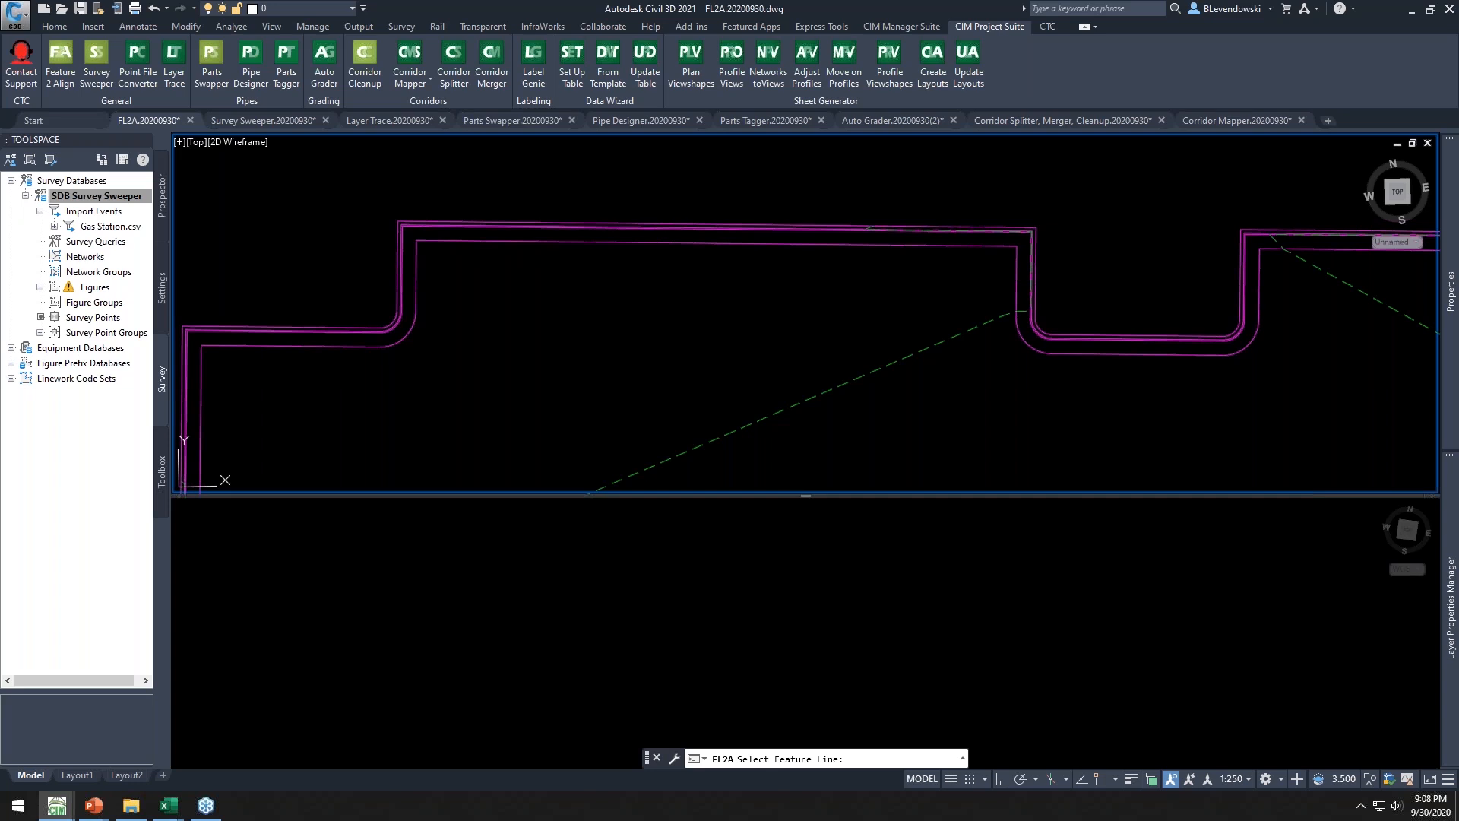
pyautogui.moveTo(275, 58); pyautogui.dragTo(667, 53)
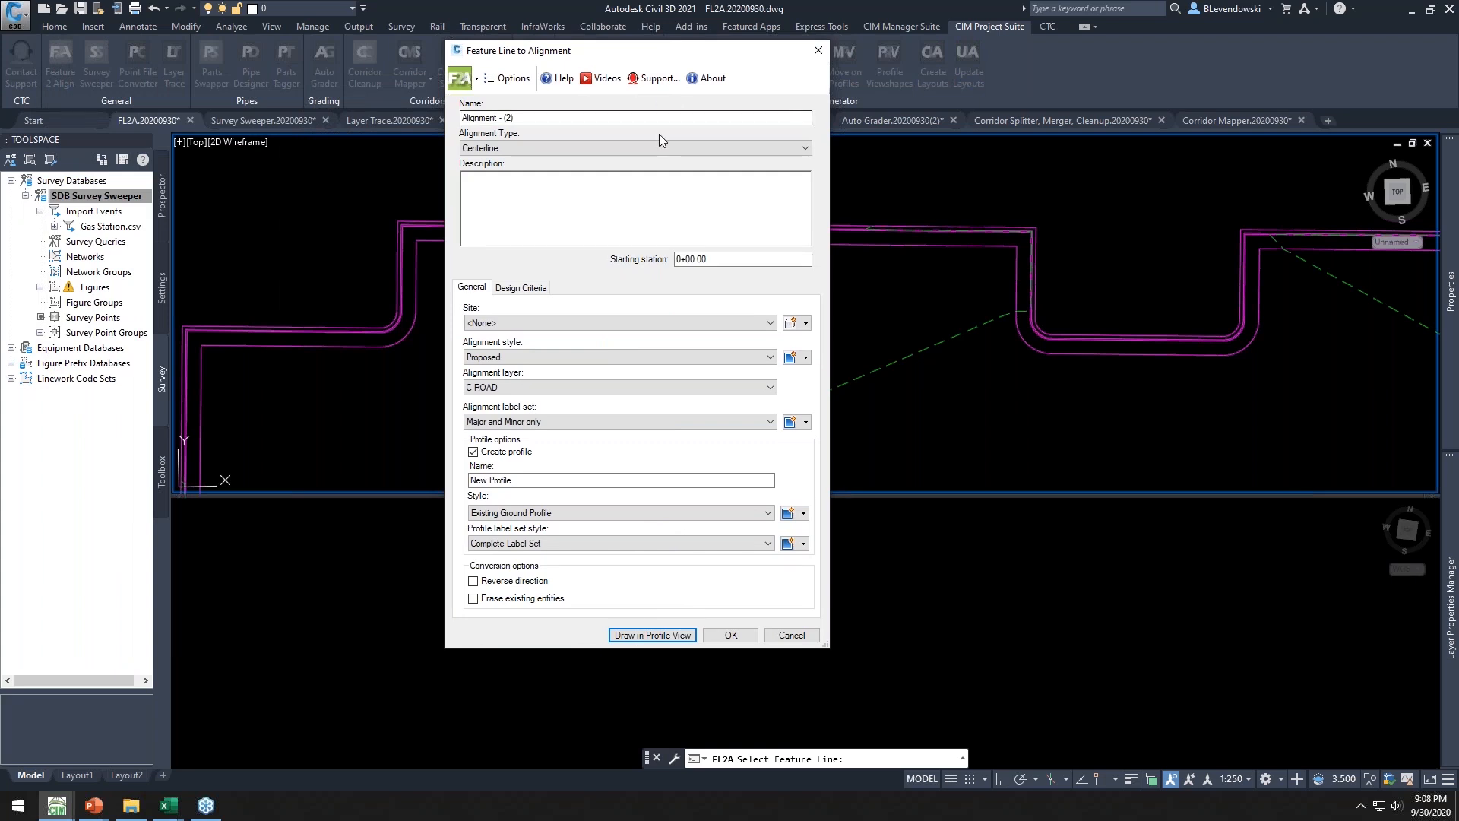
pyautogui.moveTo(613, 117); pyautogui.dragTo(382, 144)
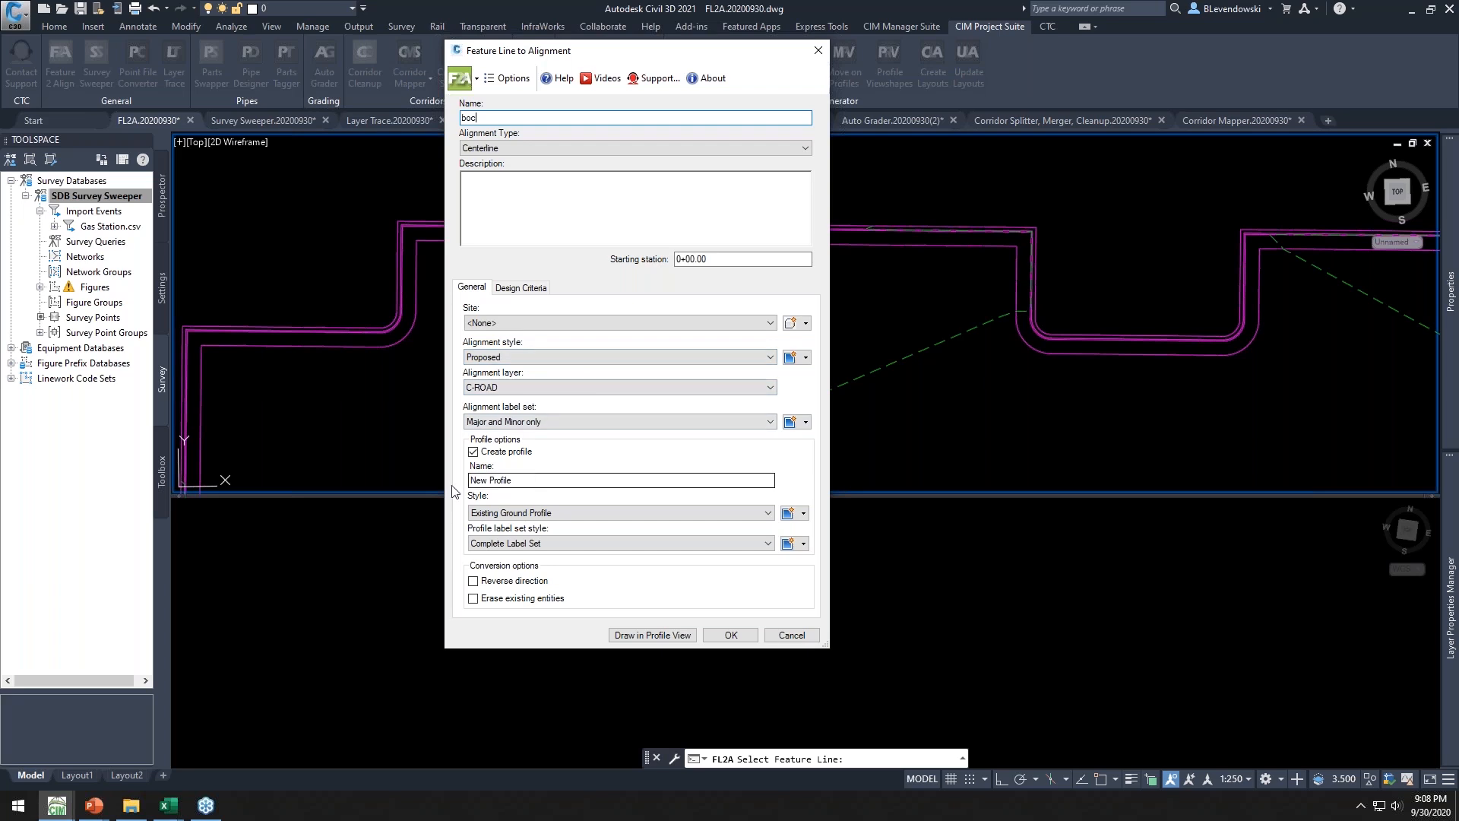
pyautogui.click(644, 636)
# Create a profile view for alignment boc, placing its origin in the lower viewport
pyautogui.click(899, 133)
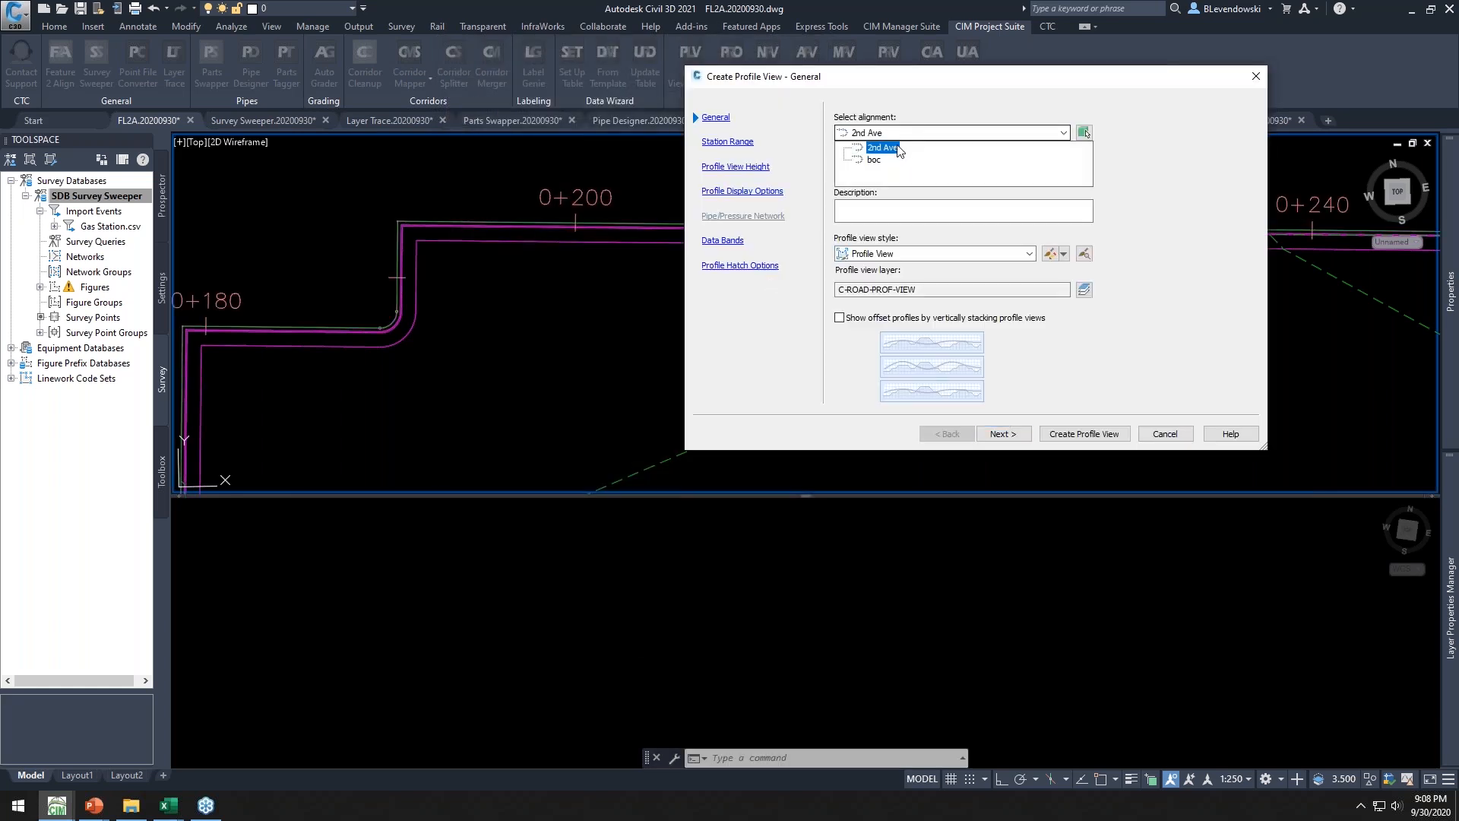
pyautogui.click(874, 159)
pyautogui.click(1074, 433)
pyautogui.click(406, 528)
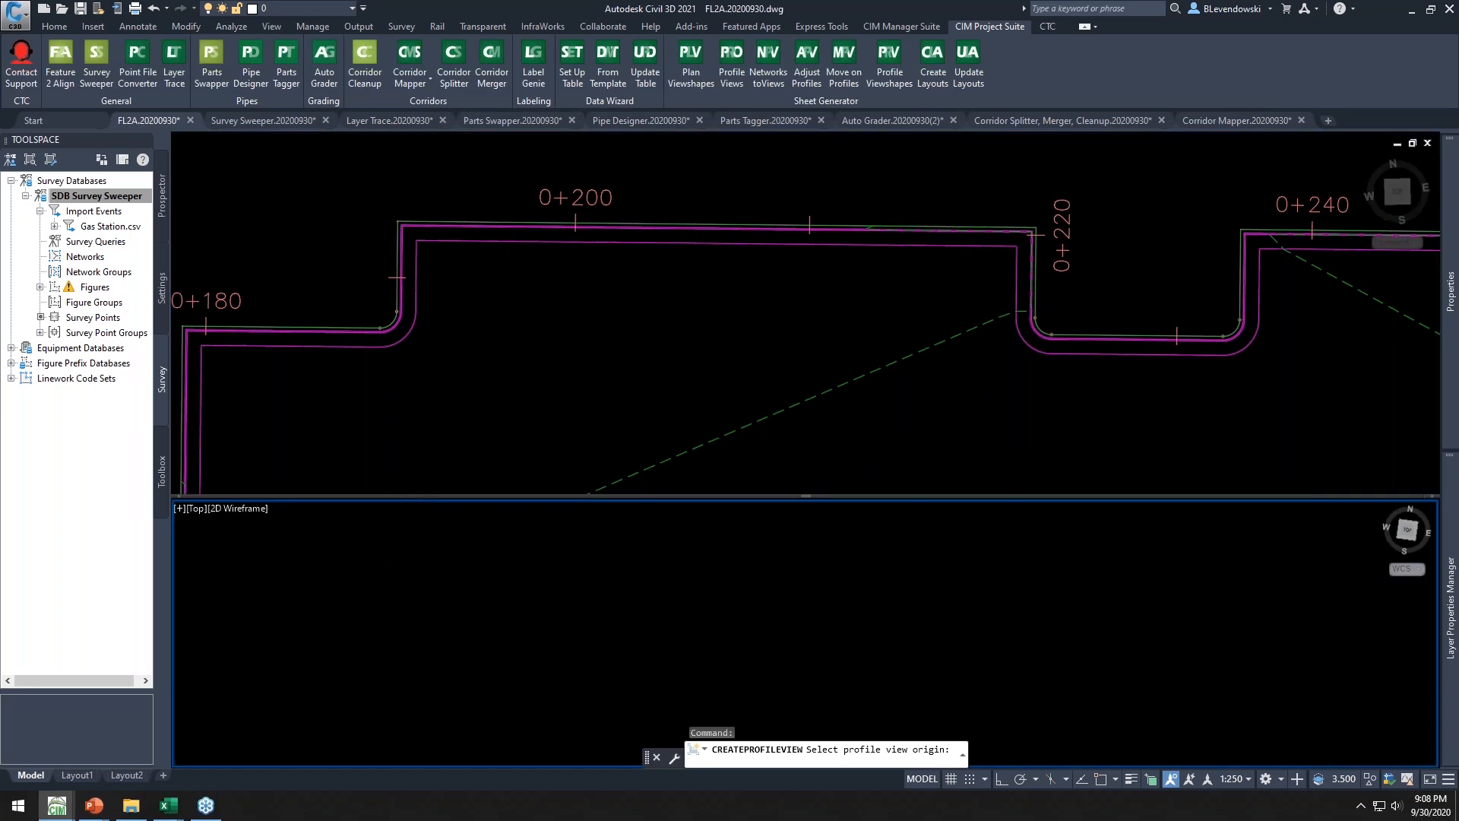
pyautogui.click(390, 538)
pyautogui.moveTo(660, 598); pyautogui.dragTo(492, 767, button='middle')
pyautogui.scroll(5, 427, 620)
# Inspect the new profile and the labelled boc alignment in both viewports
pyautogui.click(351, 581)
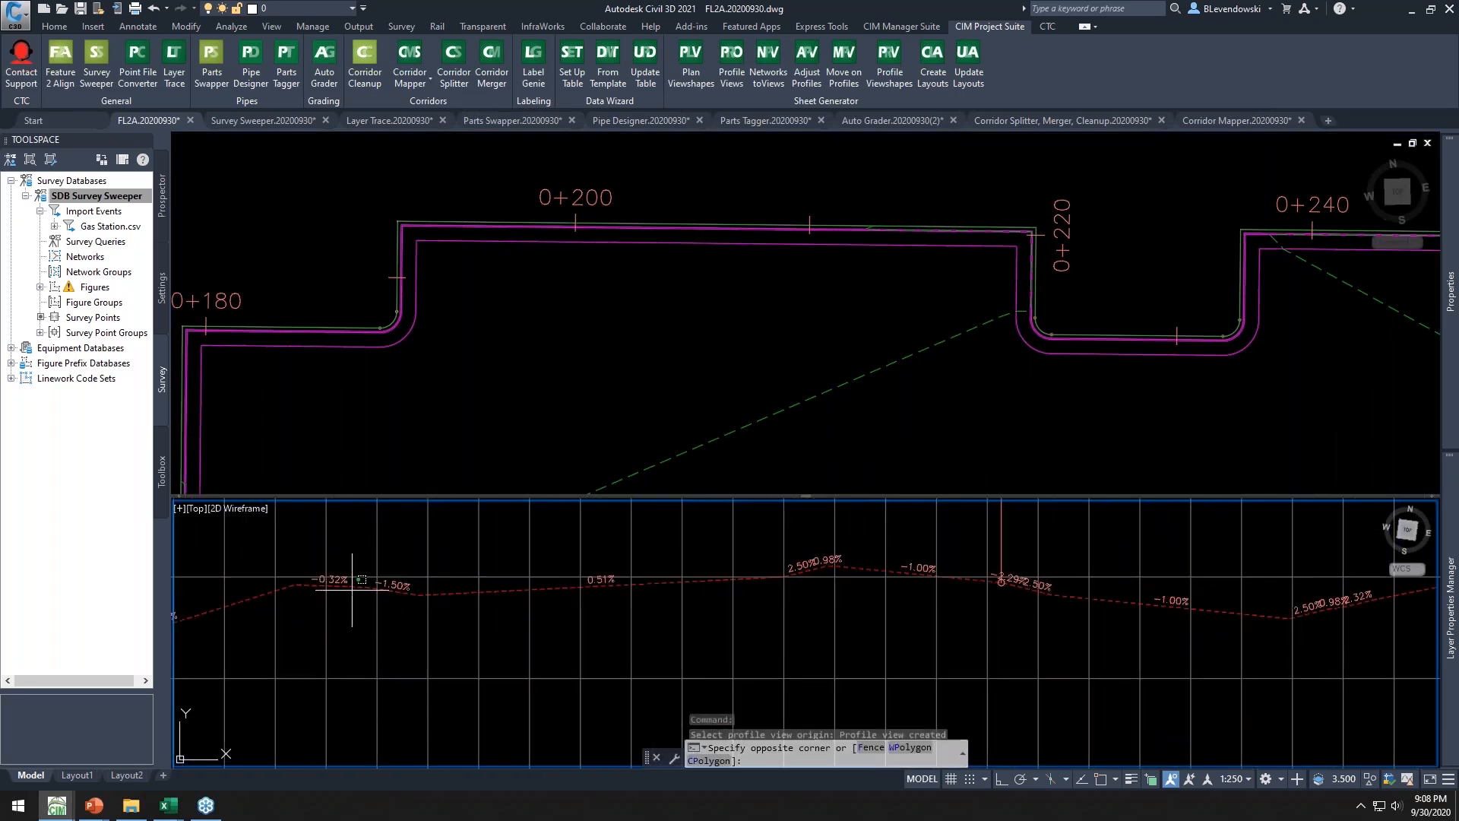
pyautogui.click(456, 592)
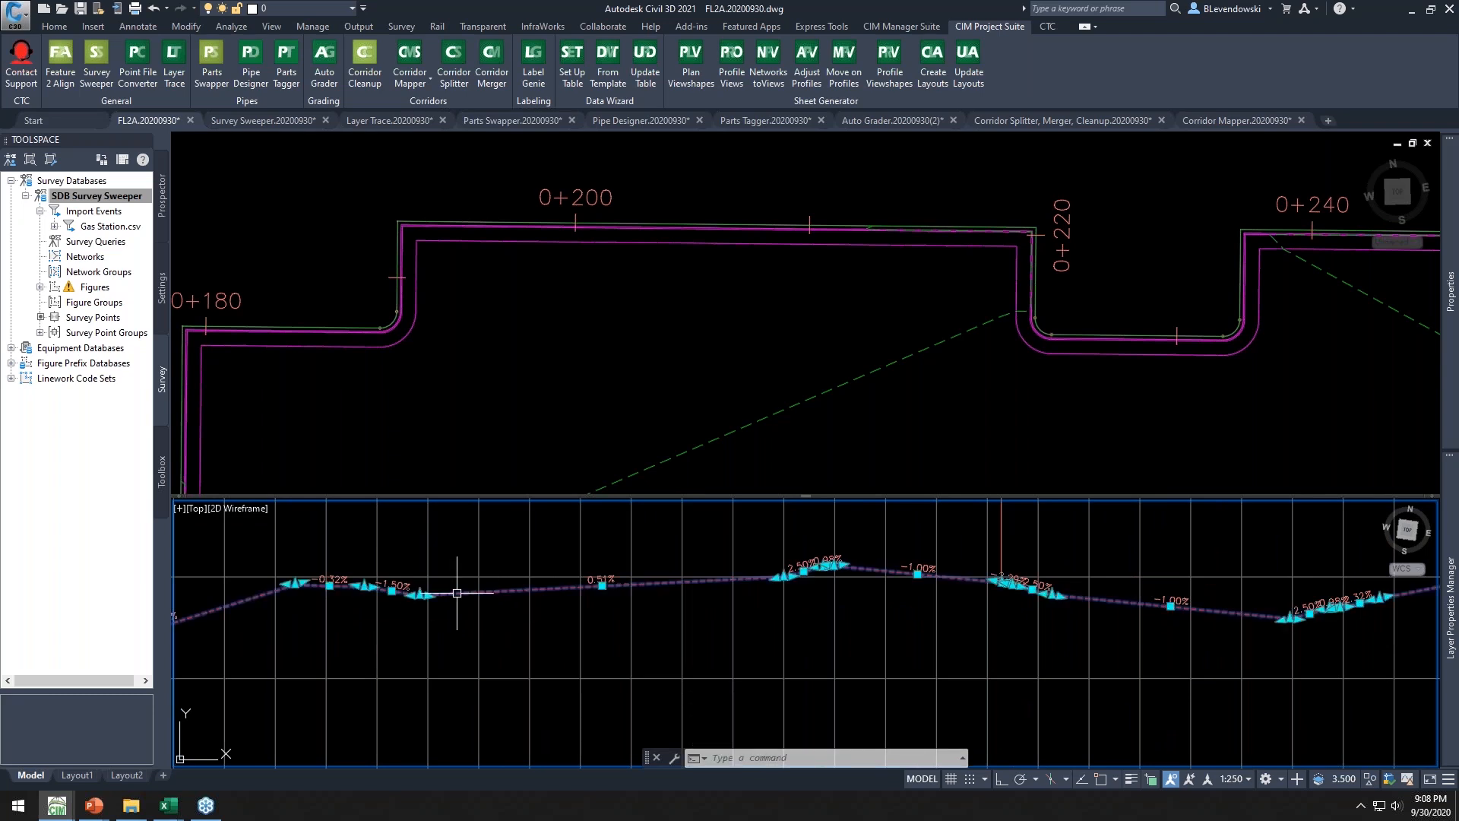
pyautogui.scroll(-2, 625, 607)
pyautogui.click(362, 349)
pyautogui.press('Escape')
pyautogui.scroll(2, 337, 326)
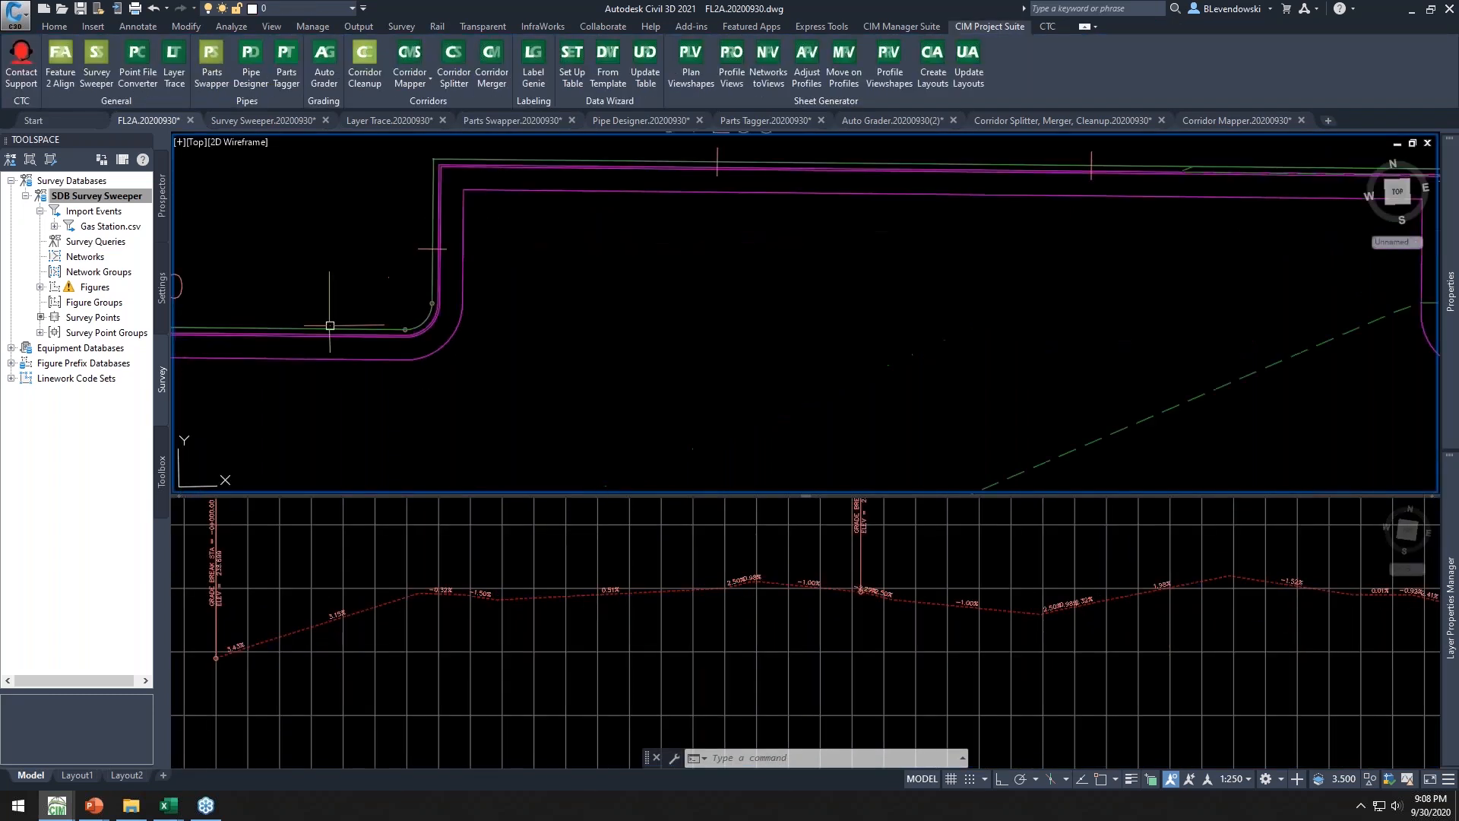
pyautogui.click(322, 329)
pyautogui.scroll(3, 611, 283)
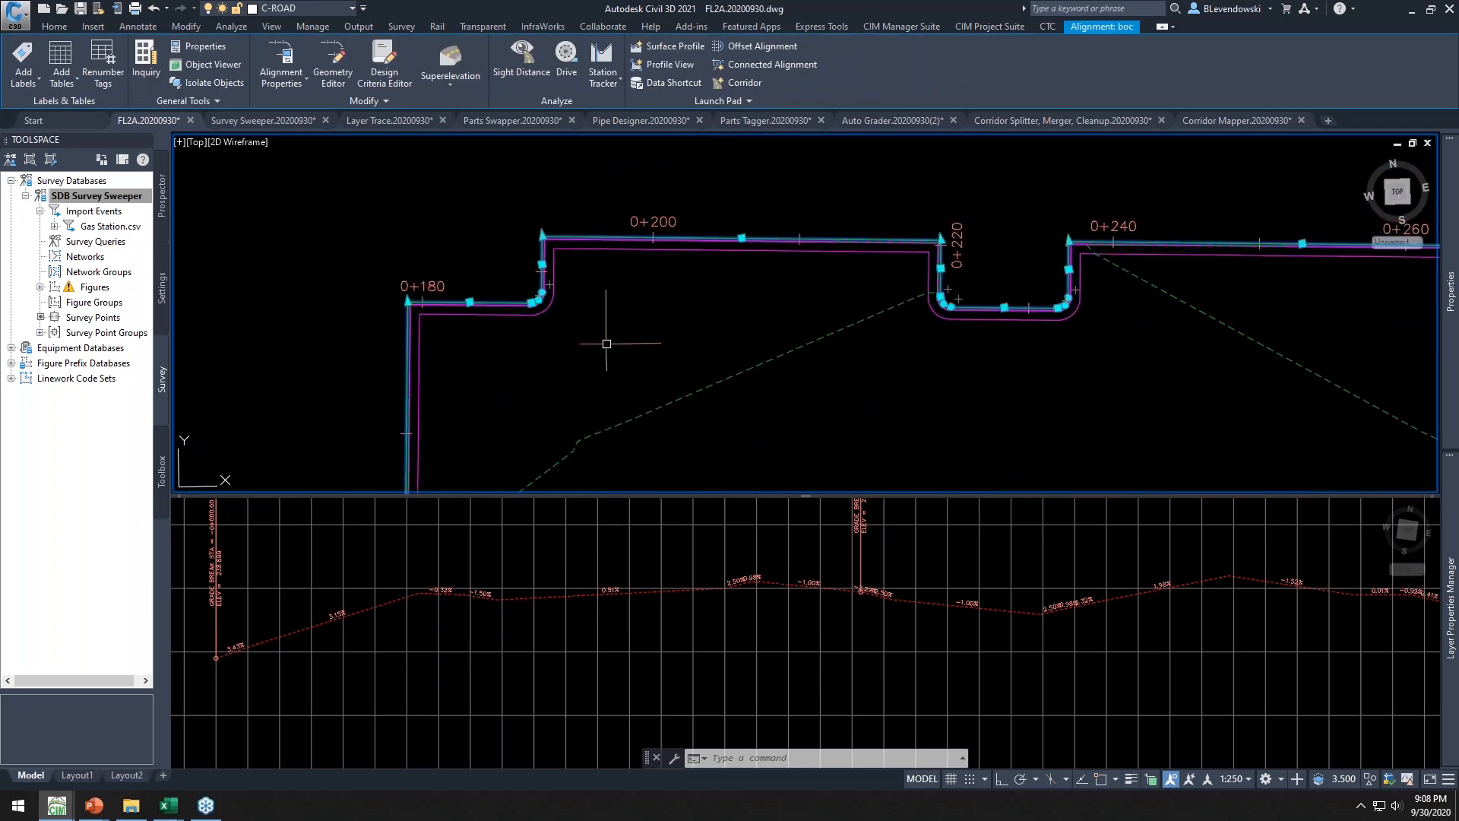
pyautogui.moveTo(831, 332); pyautogui.dragTo(678, 326, button='middle')
pyautogui.press('Escape')
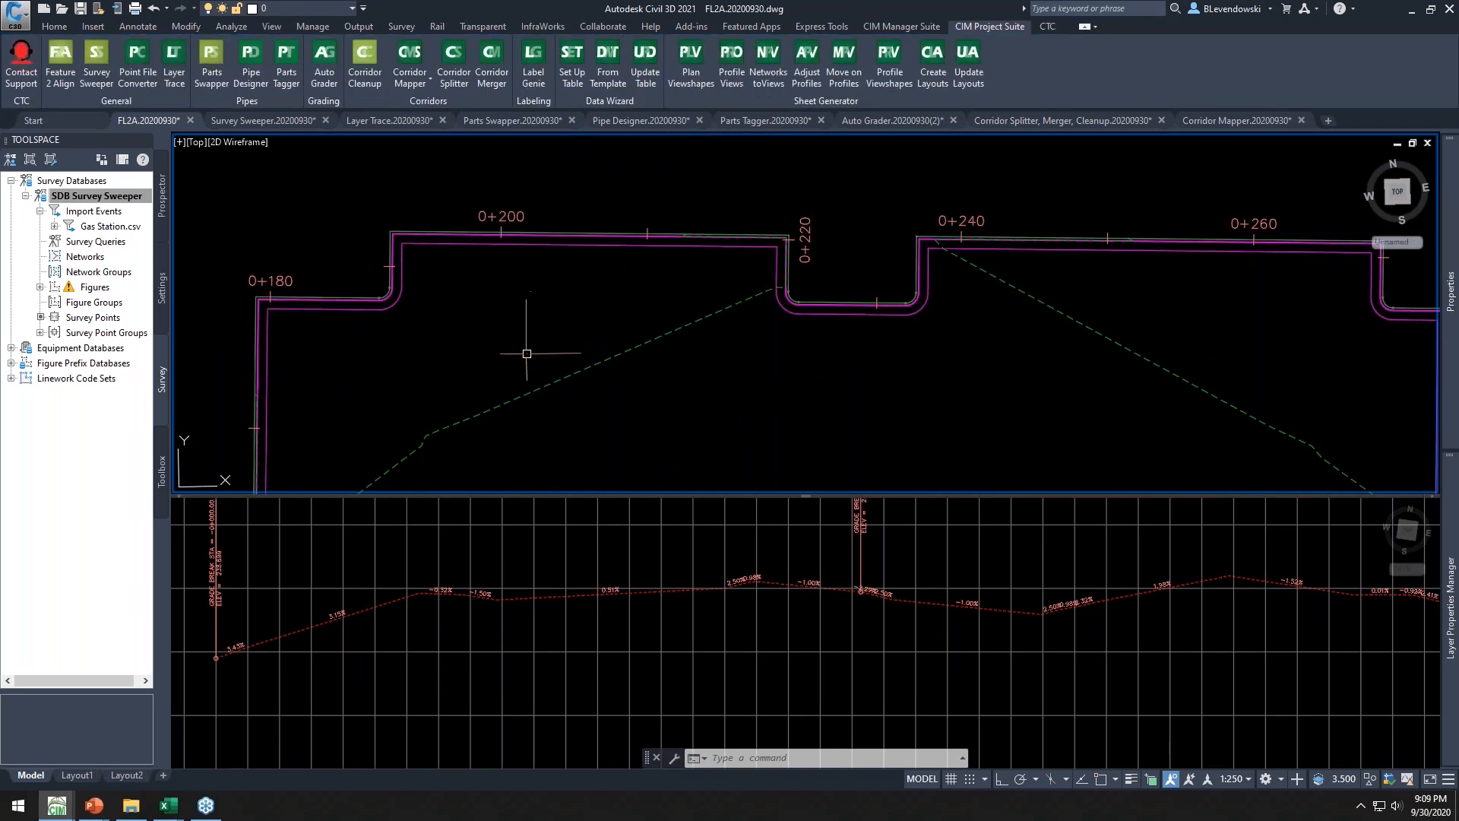
pyautogui.moveTo(379, 209); pyautogui.dragTo(356, 212, button='middle')
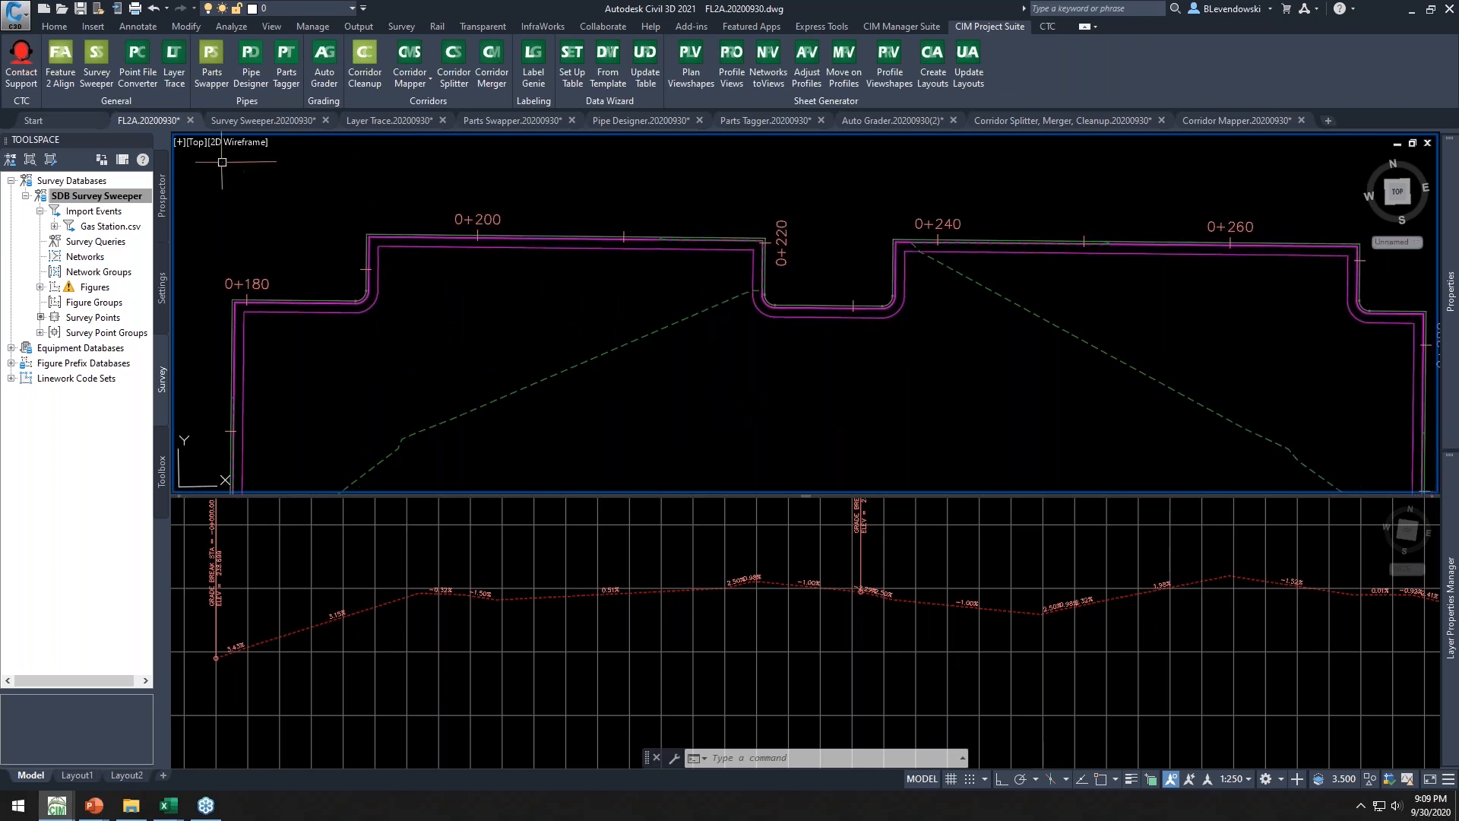
# Close the FL2A drawing without saving changes
pyautogui.click(191, 126)
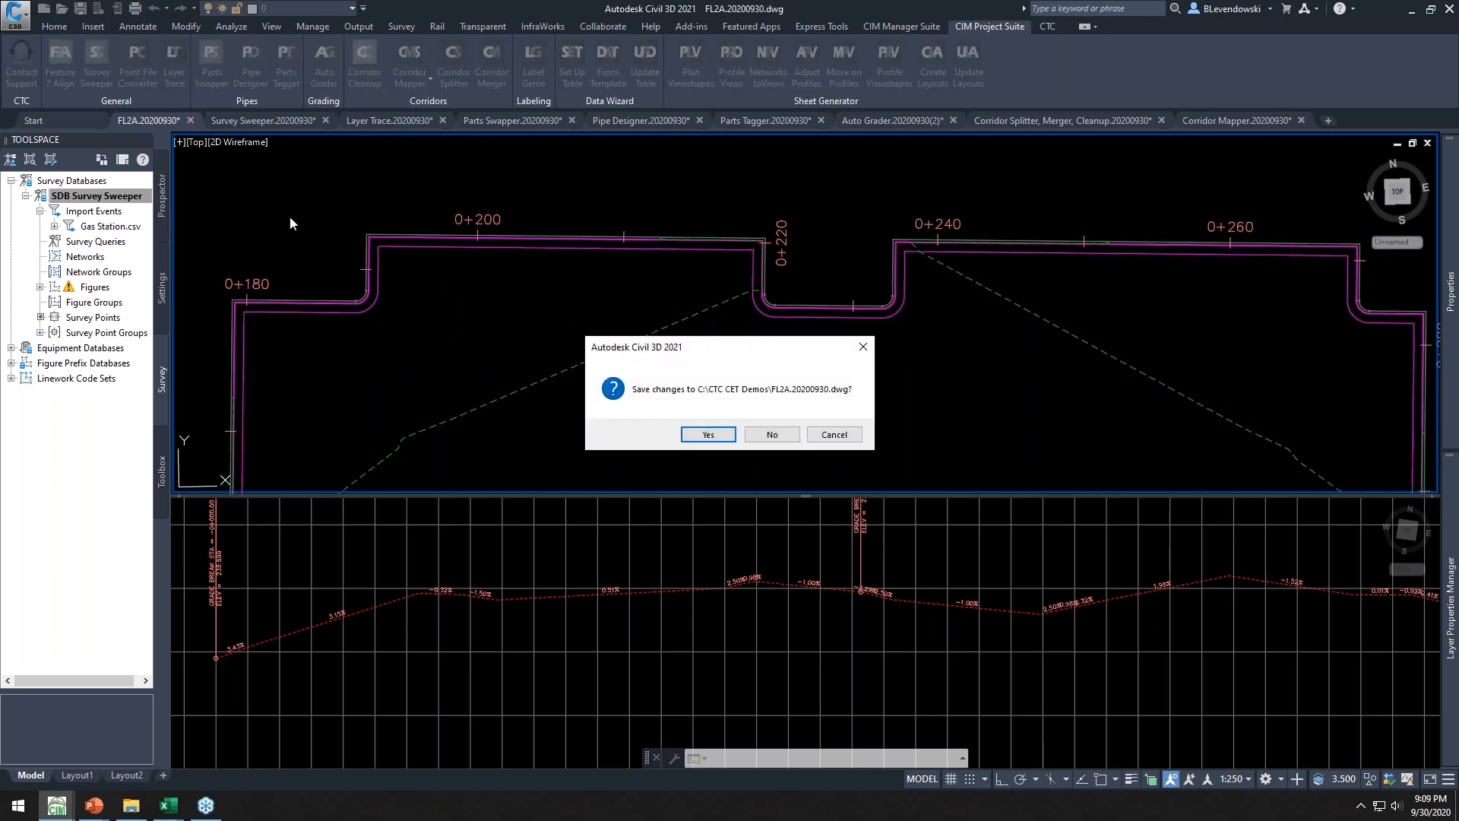
pyautogui.click(772, 434)
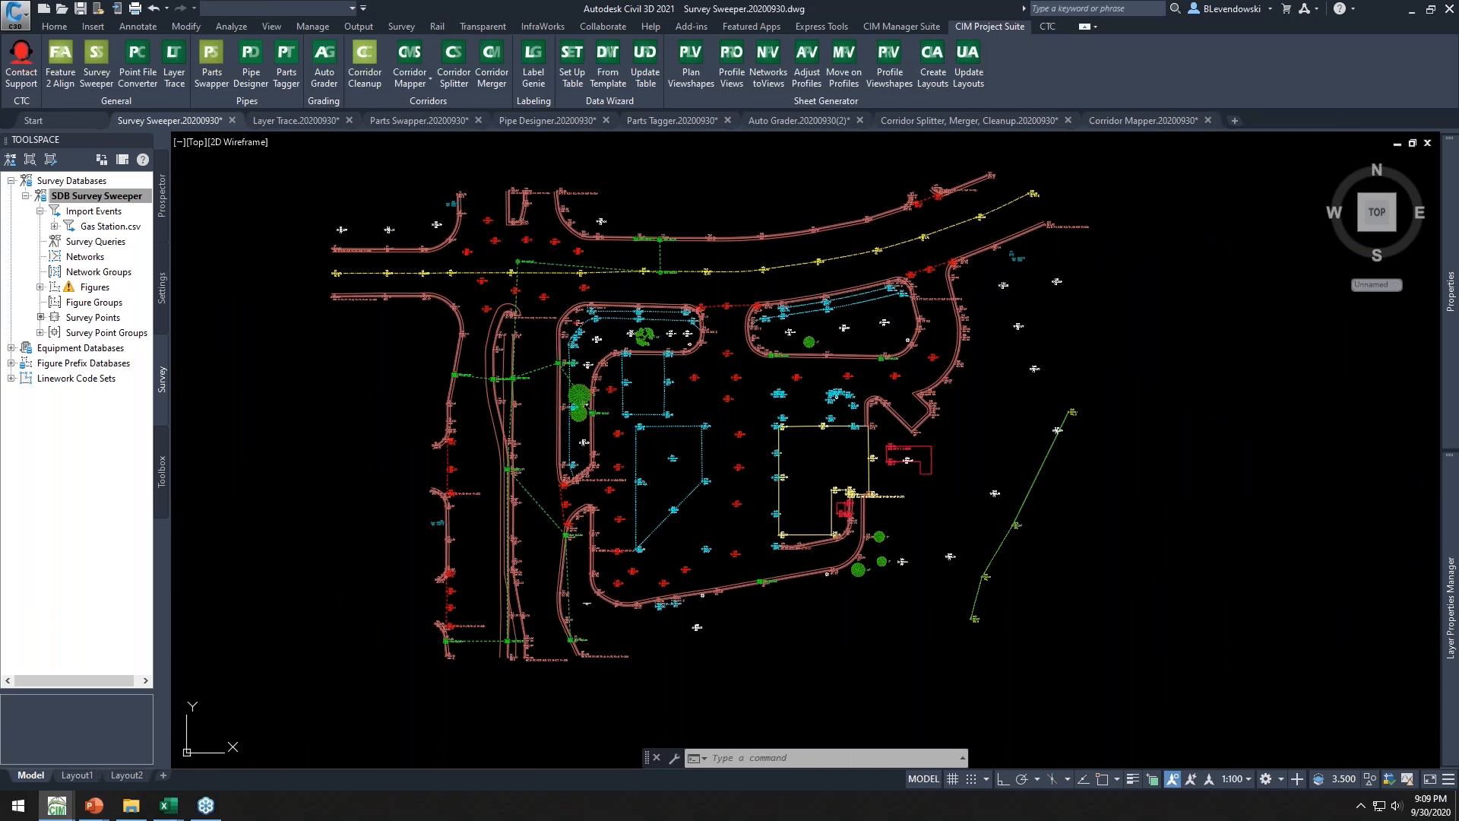
# Examine the survey points and figure linework in the Survey Sweeper drawing
pyautogui.scroll(2, 861, 448)
pyautogui.moveTo(842, 463); pyautogui.dragTo(796, 441, button='middle')
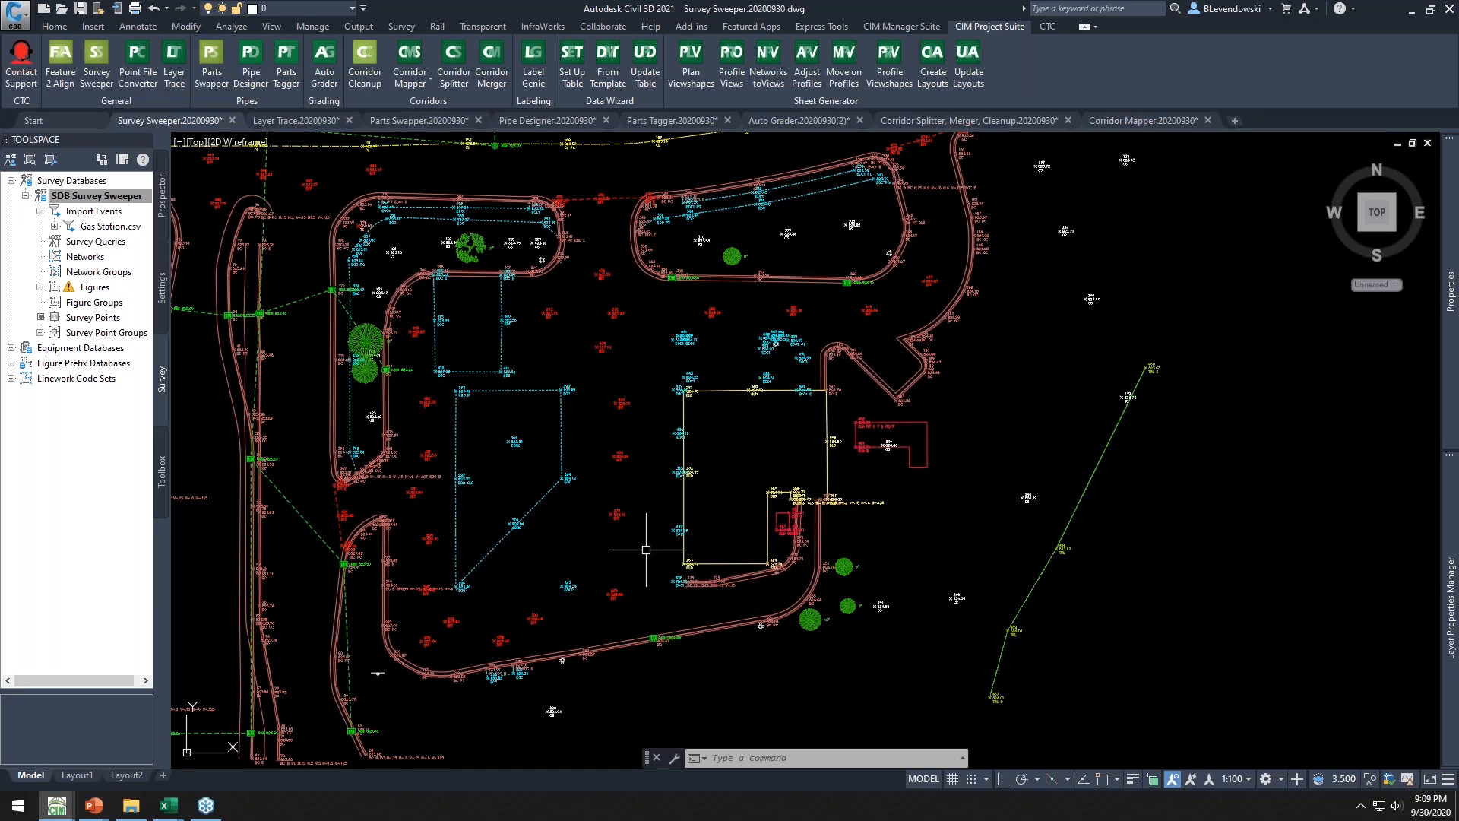
pyautogui.scroll(4, 681, 592)
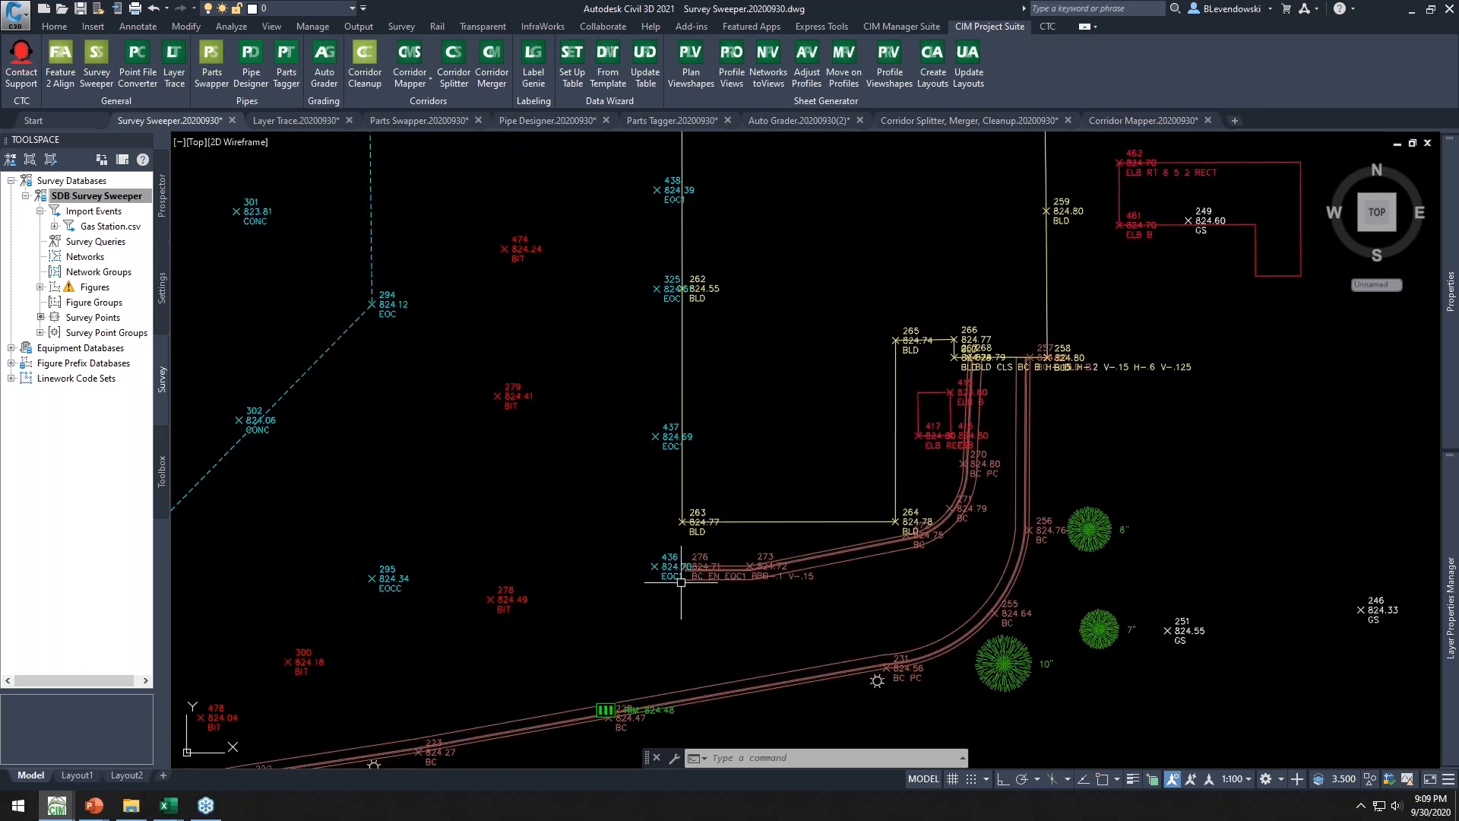
pyautogui.scroll(-4, 675, 570)
pyautogui.moveTo(612, 521); pyautogui.dragTo(726, 602, button='middle')
pyautogui.moveTo(726, 602)
pyautogui.mouseDown(button='middle')
pyautogui.moveTo(765, 632)
pyautogui.moveTo(716, 529)
pyautogui.moveTo(685, 583)
pyautogui.mouseUp(button='middle')
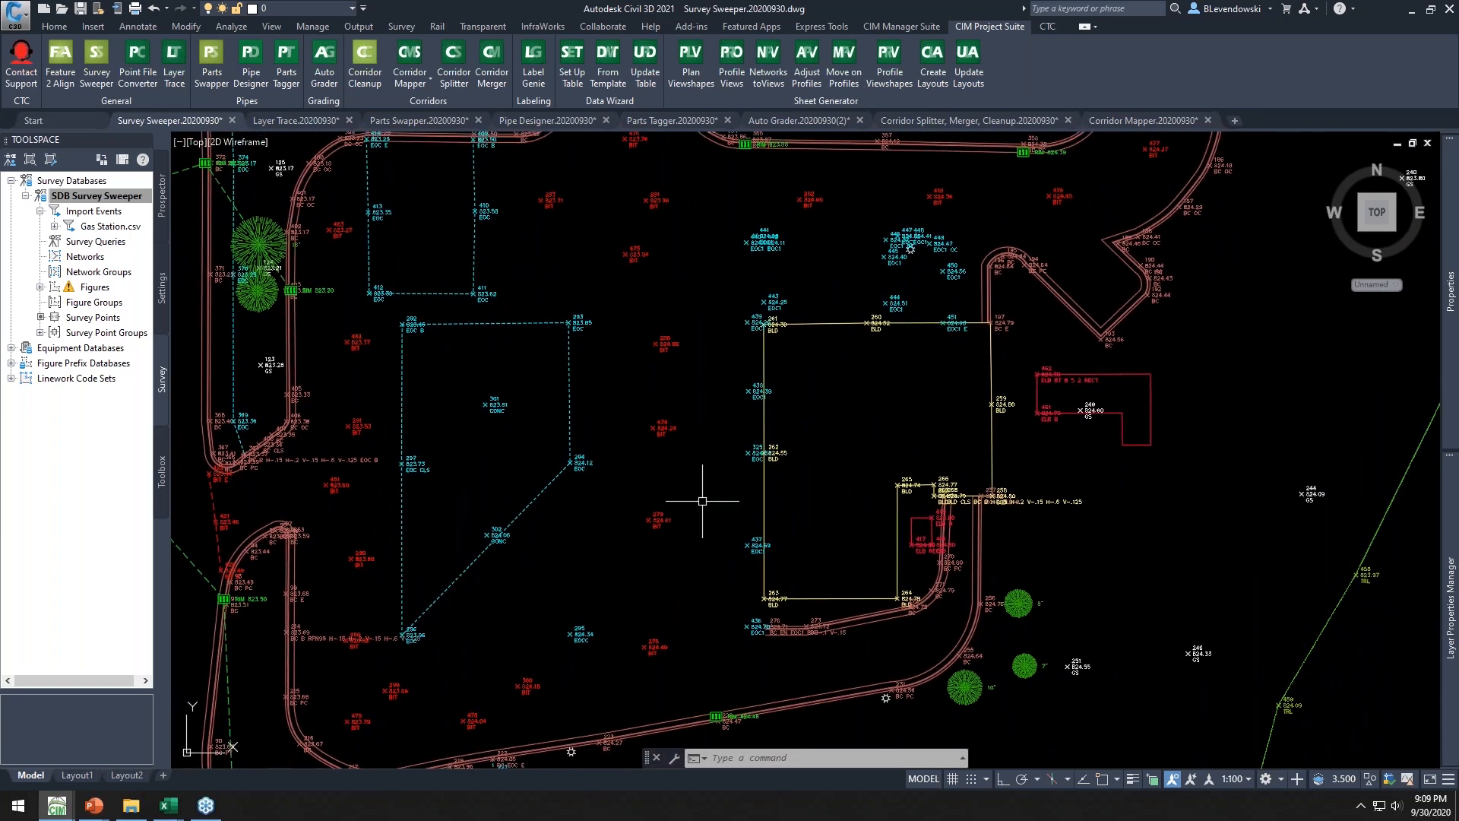
pyautogui.moveTo(703, 500); pyautogui.dragTo(853, 684, button='middle')
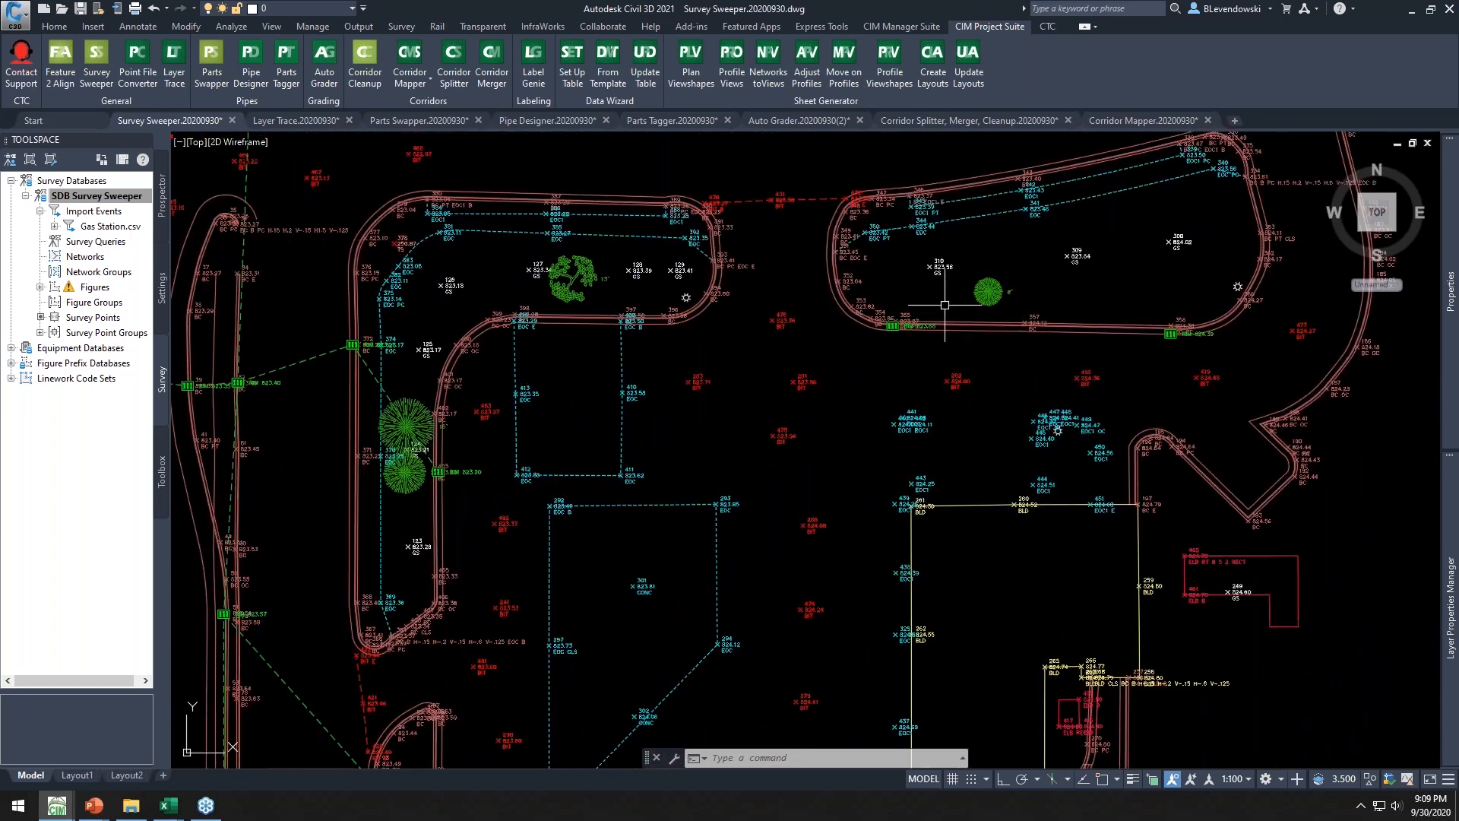
pyautogui.moveTo(1051, 606); pyautogui.dragTo(934, 363, button='middle')
pyautogui.scroll(2, 831, 579)
pyautogui.scroll(-2, 831, 579)
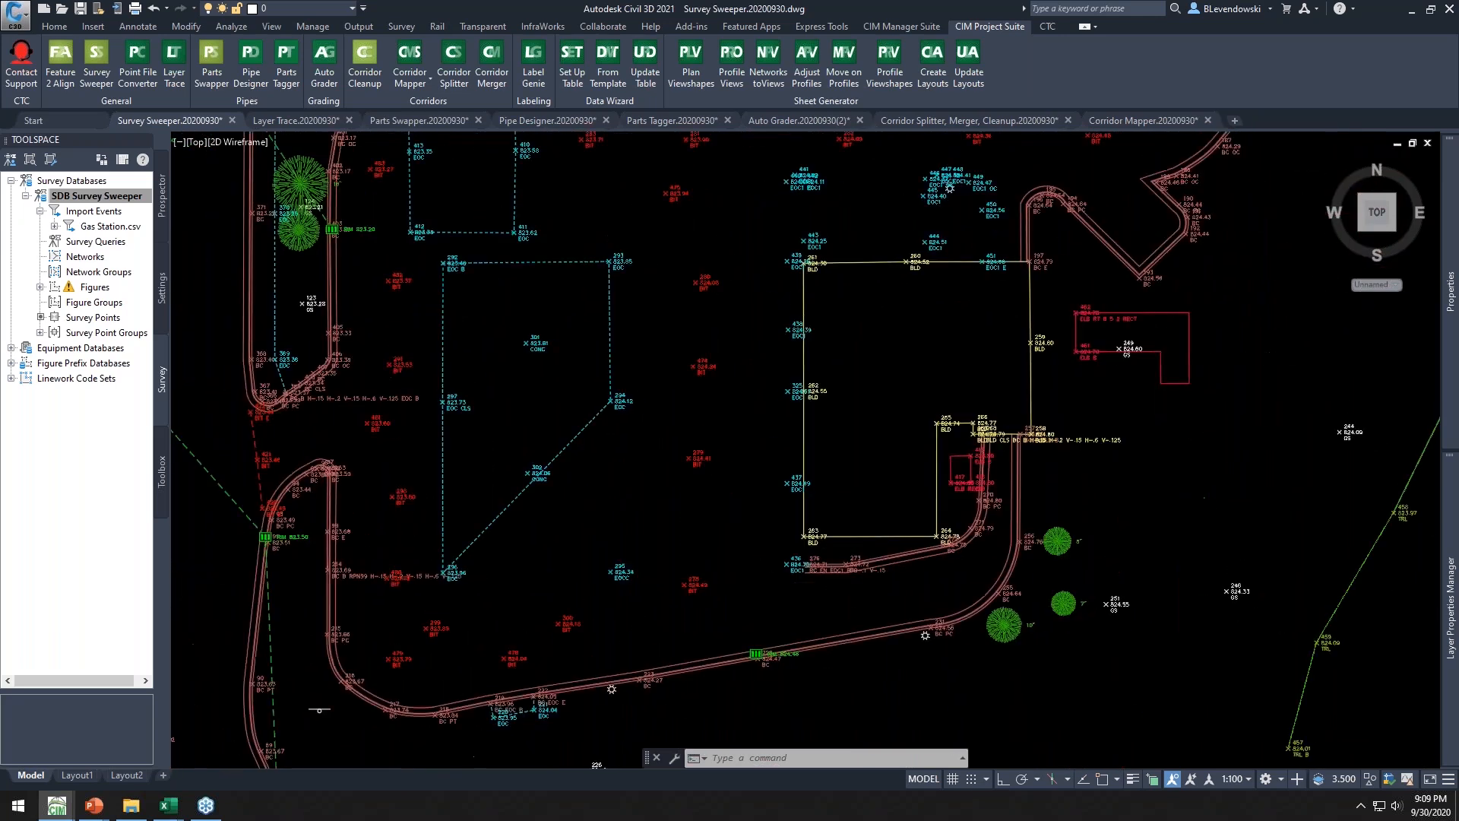
# Change survey point 436's description to EOC1 B and choose to update the linework
pyautogui.rightClick(750, 475)
pyautogui.click(809, 382)
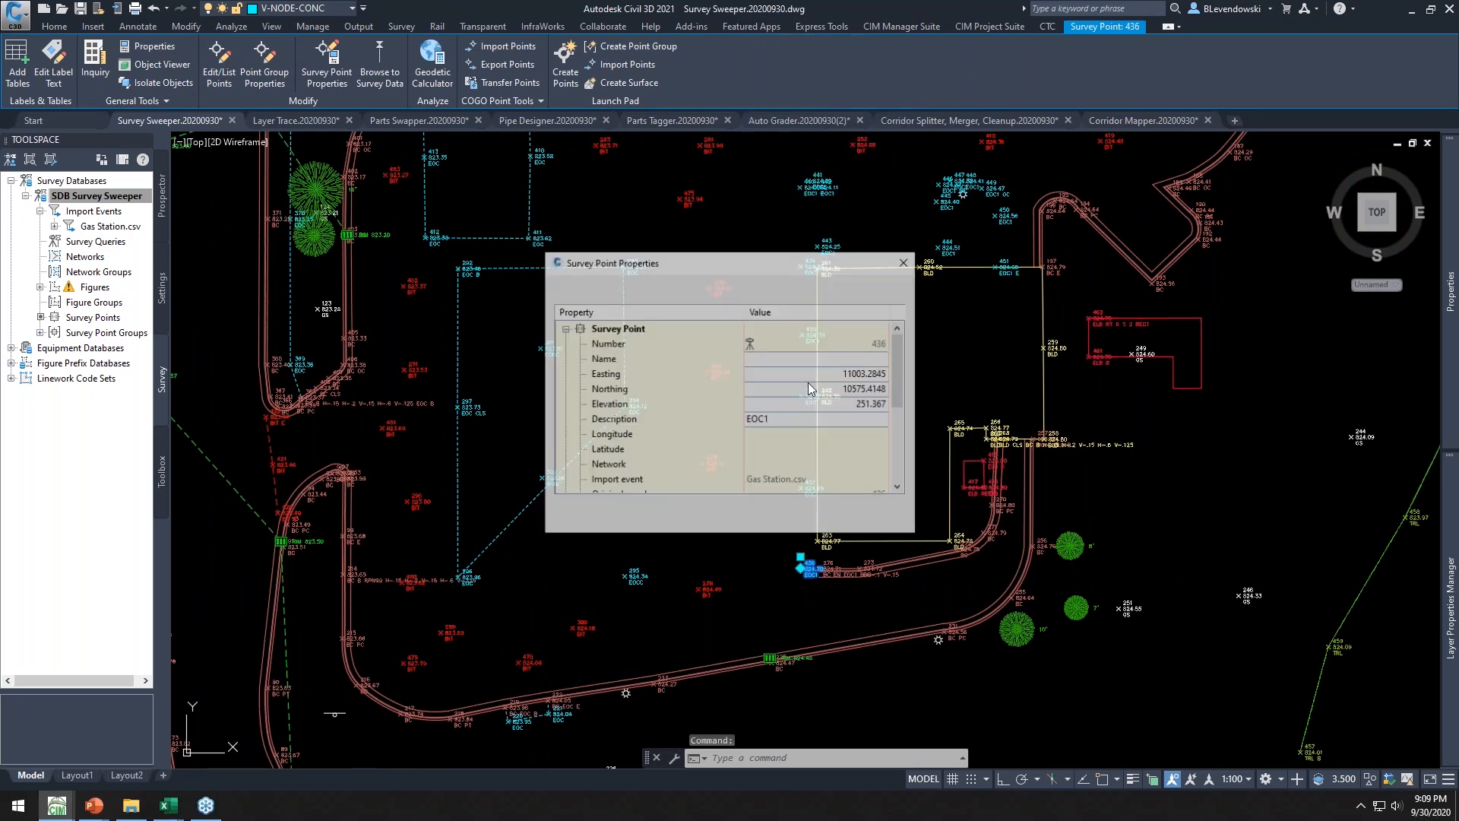
pyautogui.click(806, 420)
pyautogui.write('b')
pyautogui.press('BackSpace')
pyautogui.write('B')
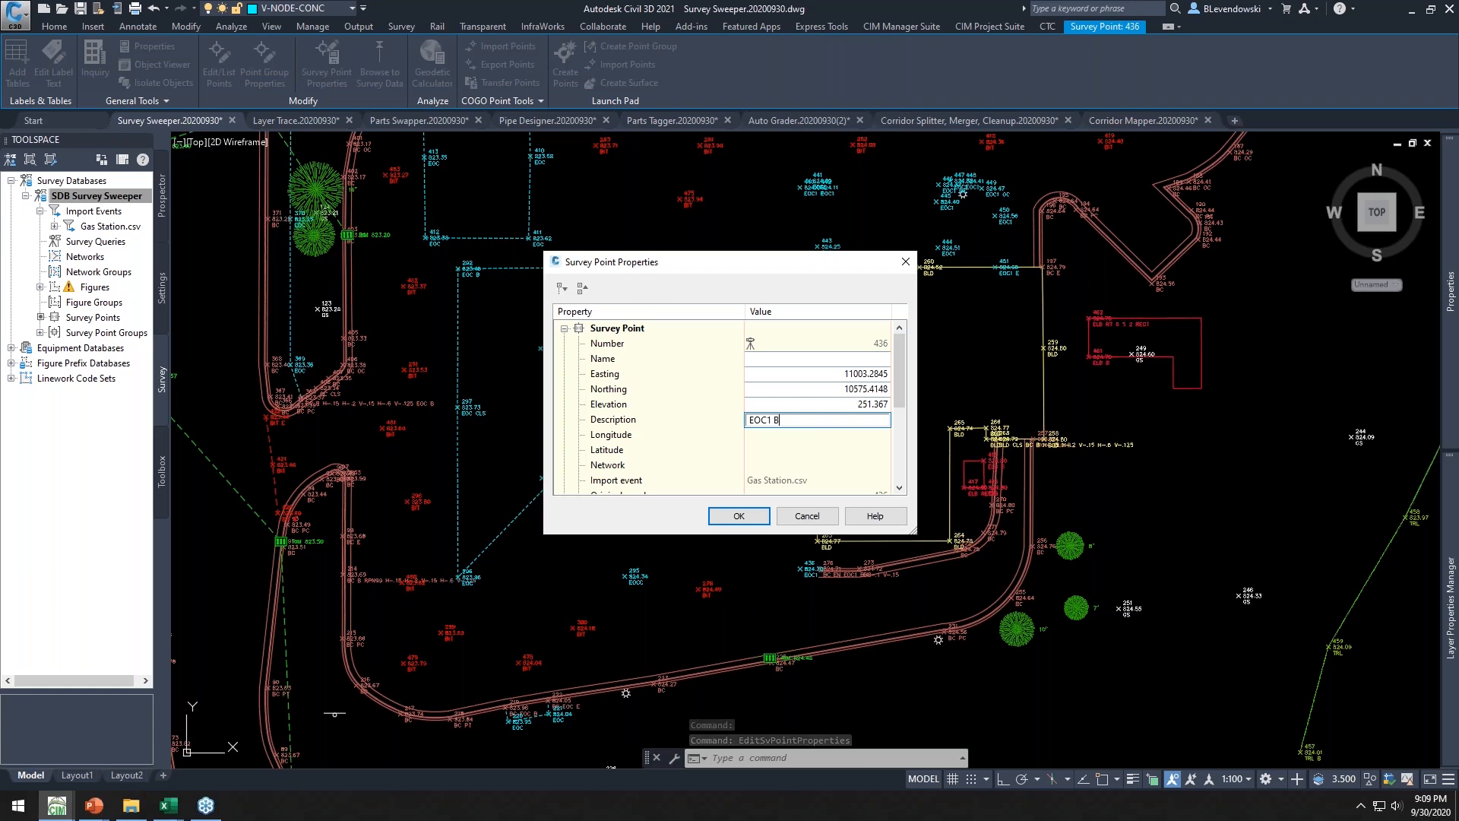
pyautogui.click(739, 515)
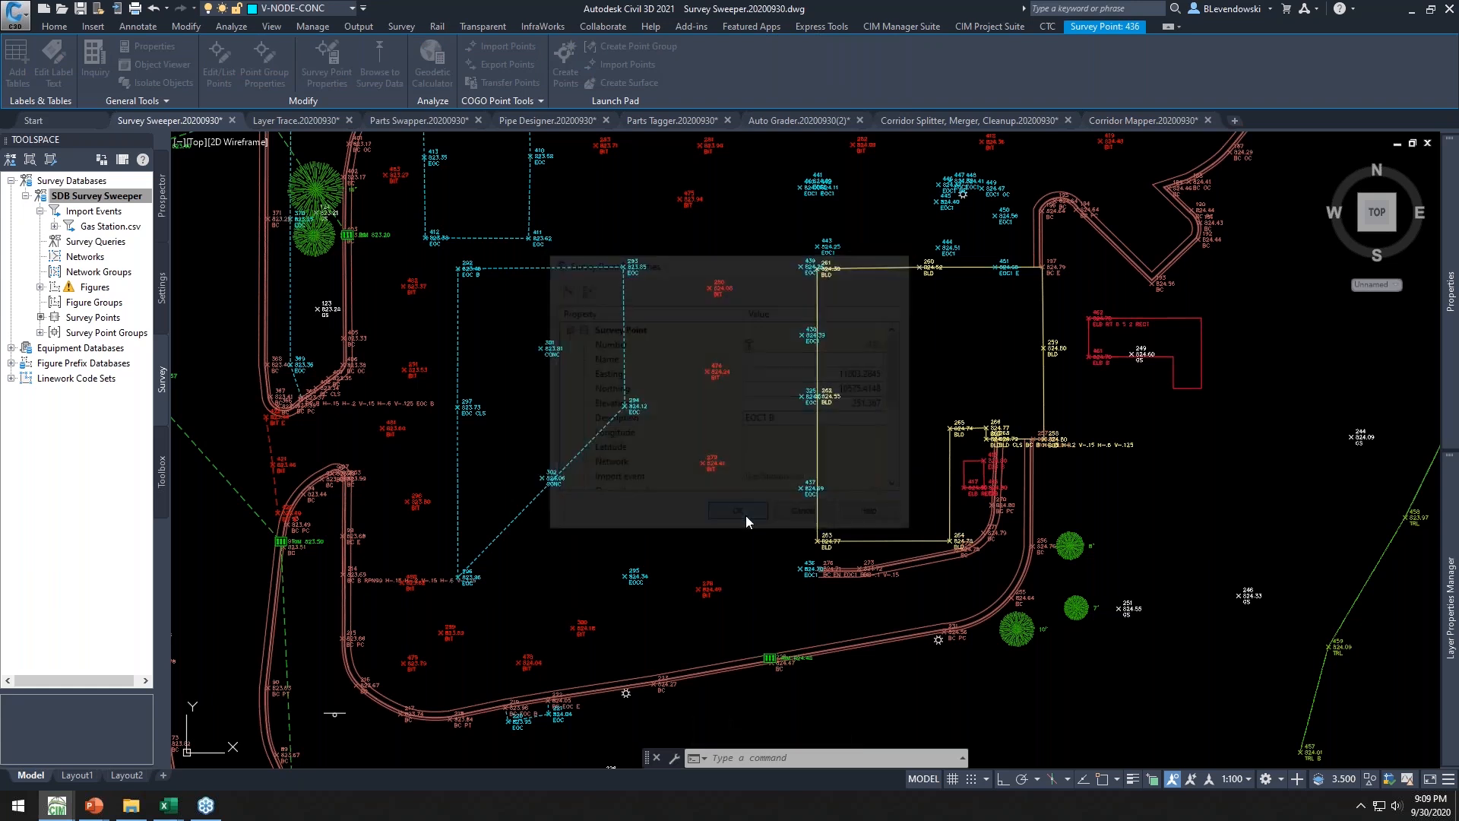
pyautogui.press('Return')
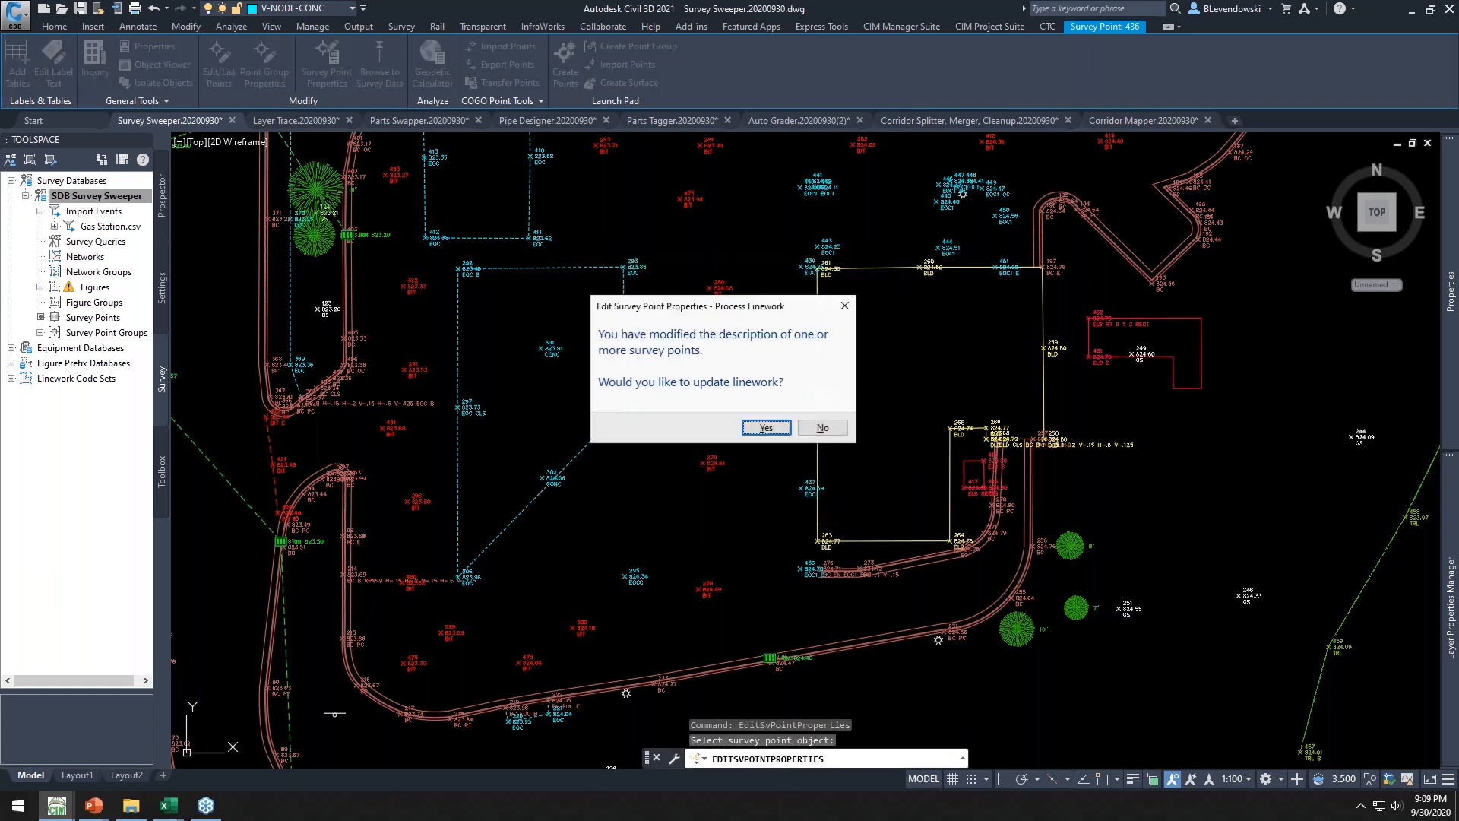
pyautogui.click(770, 430)
# Inspect the regenerated EOC figure linework near the edited survey point
pyautogui.click(741, 515)
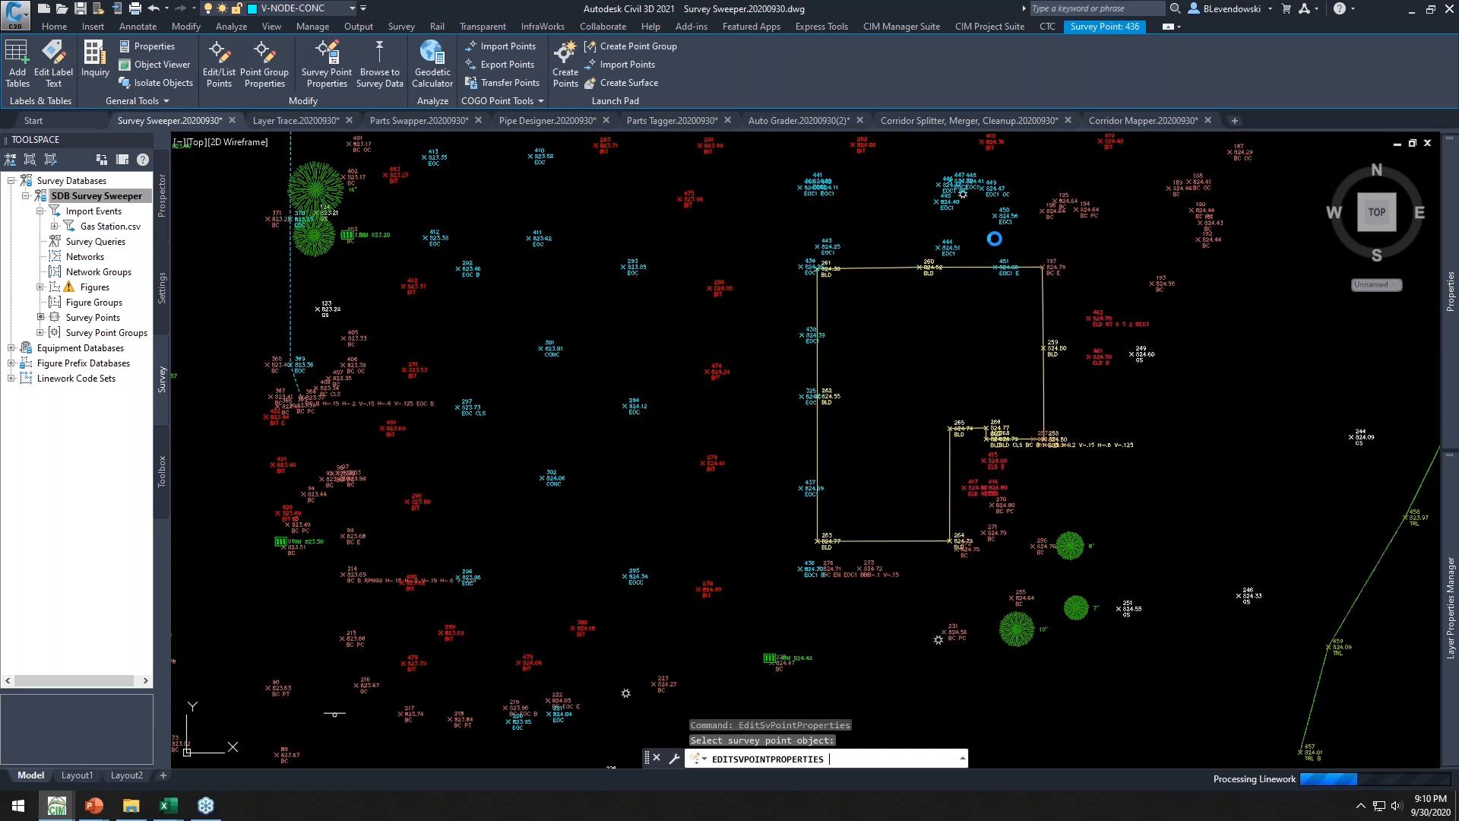
pyautogui.scroll(-3, 929, 254)
pyautogui.scroll(4, 912, 488)
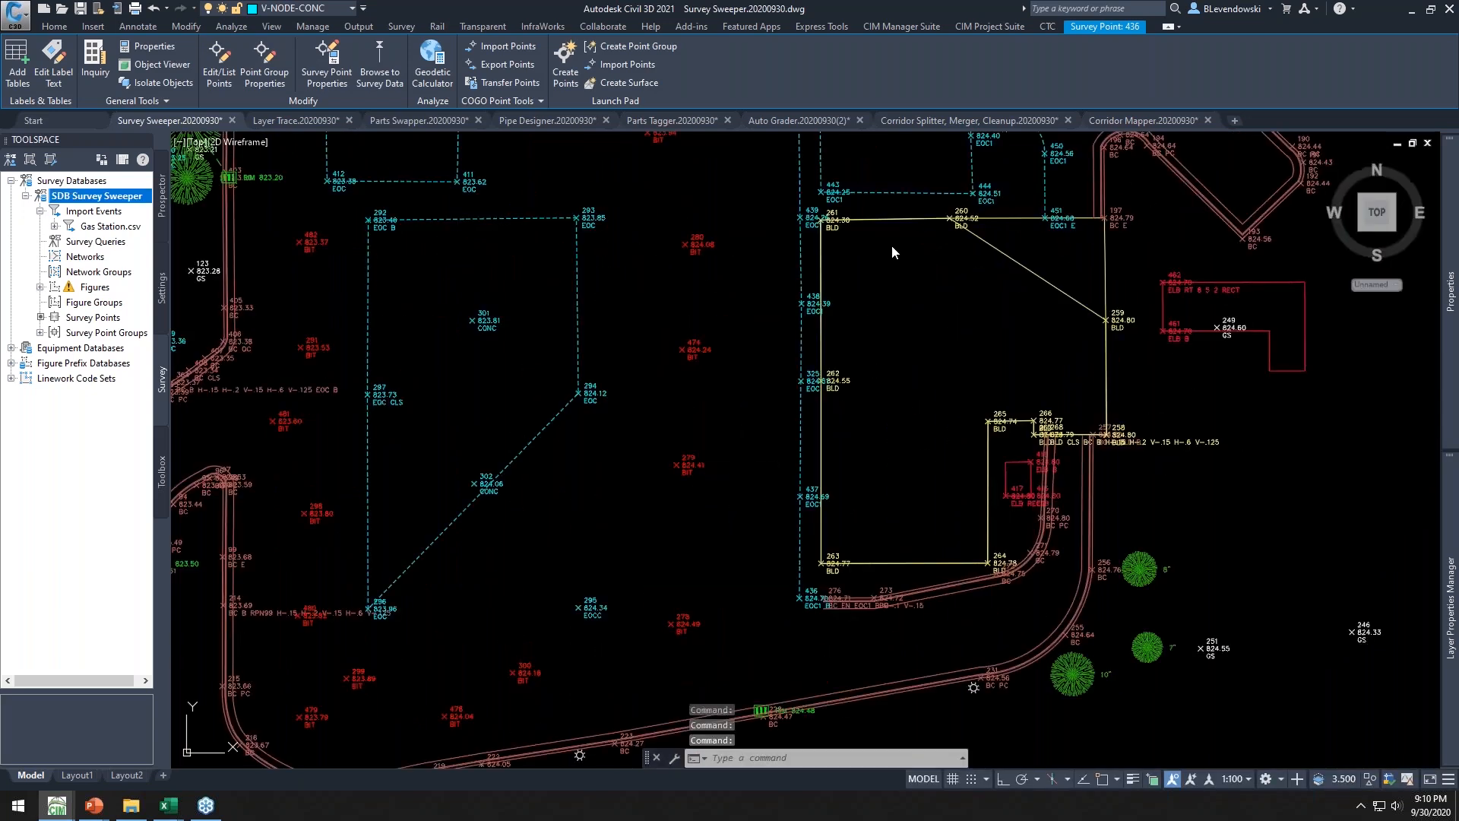
pyautogui.press('Escape')
pyautogui.moveTo(707, 259)
pyautogui.mouseDown(button='middle')
pyautogui.moveTo(837, 453)
pyautogui.moveTo(837, 507)
pyautogui.mouseUp(button='middle')
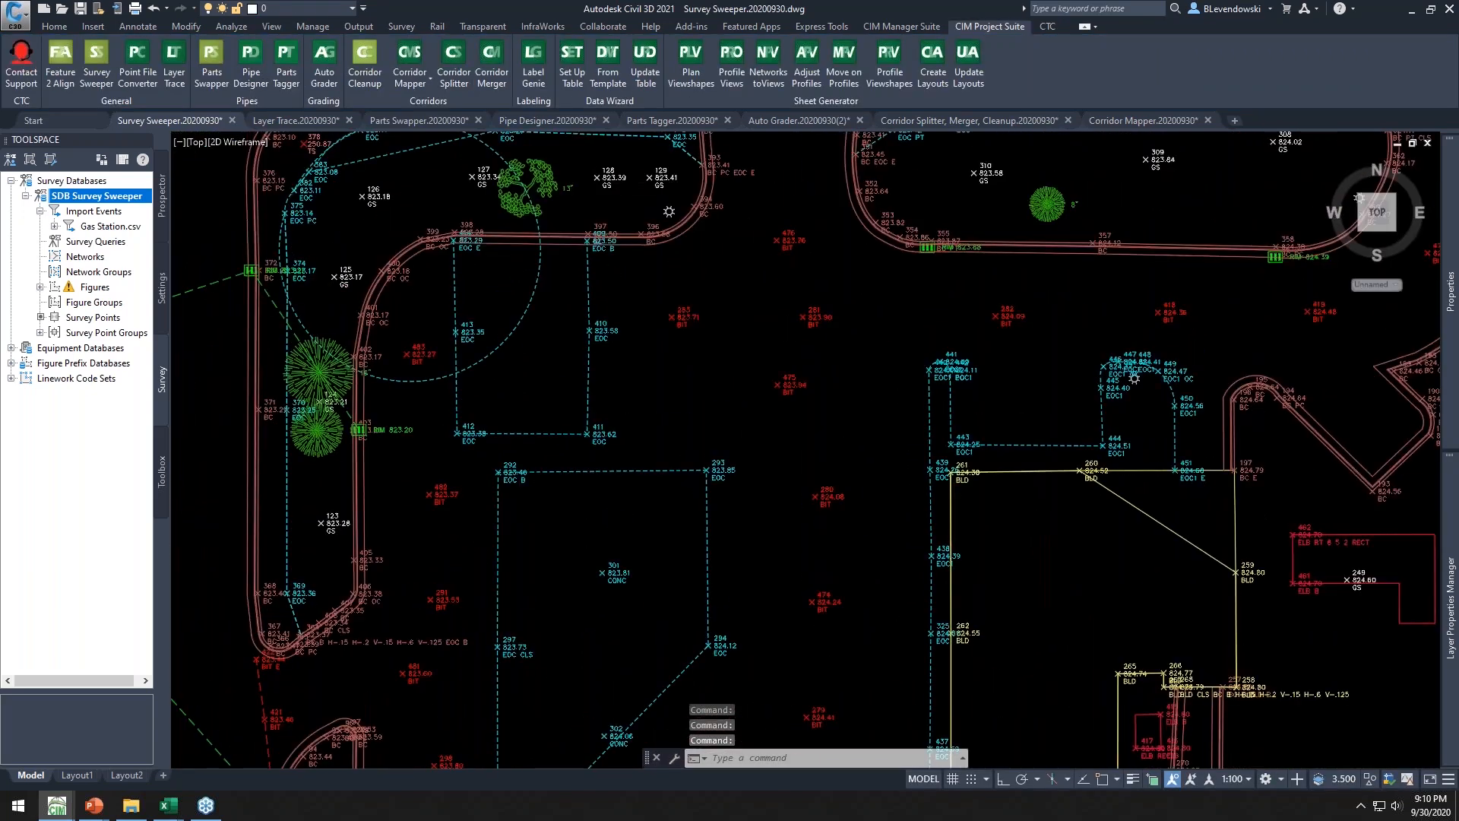
pyautogui.scroll(-2, 805, 439)
pyautogui.click(615, 270)
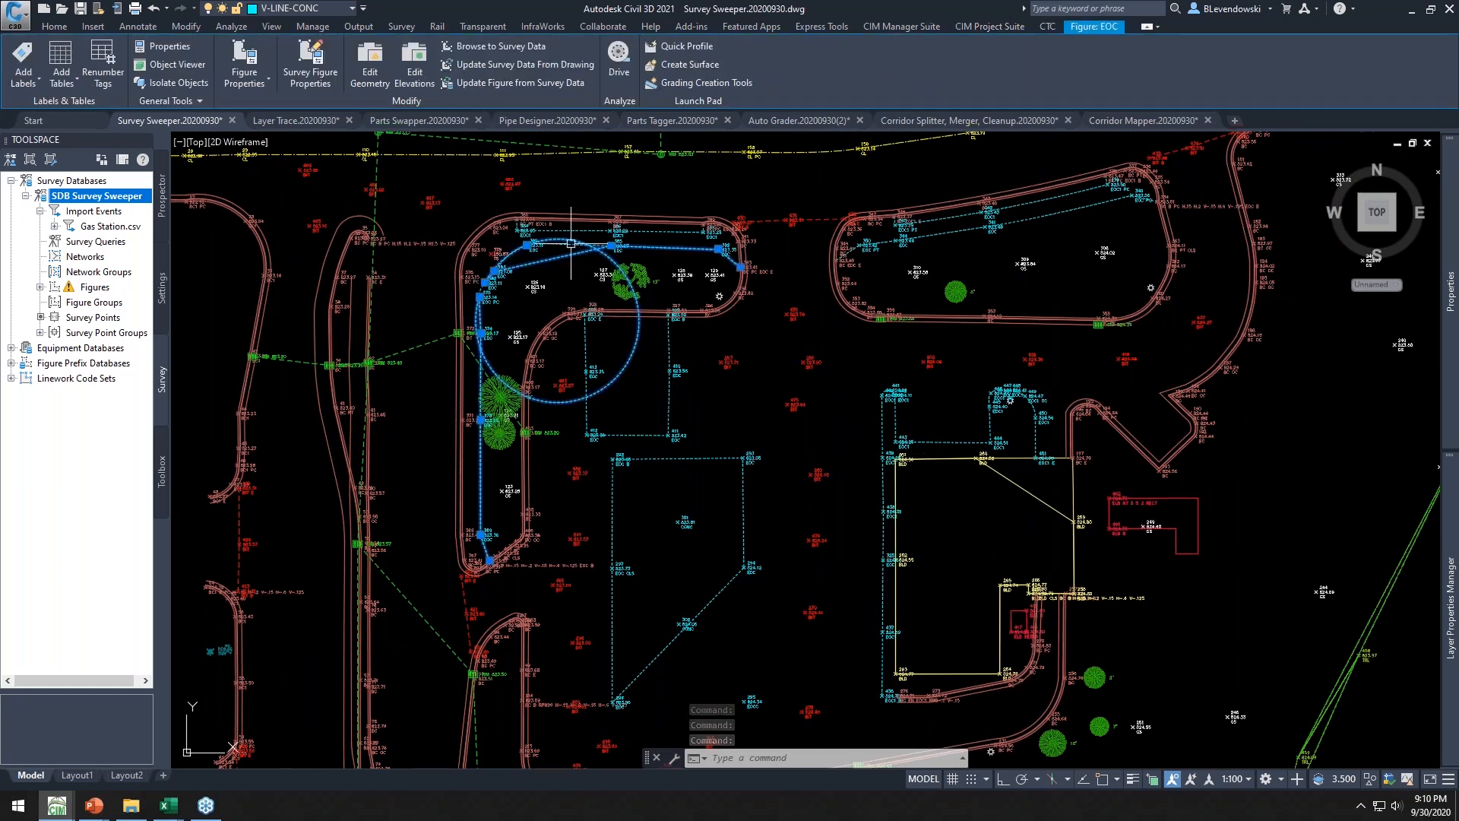
pyautogui.scroll(6, 509, 248)
pyautogui.scroll(-6, 413, 280)
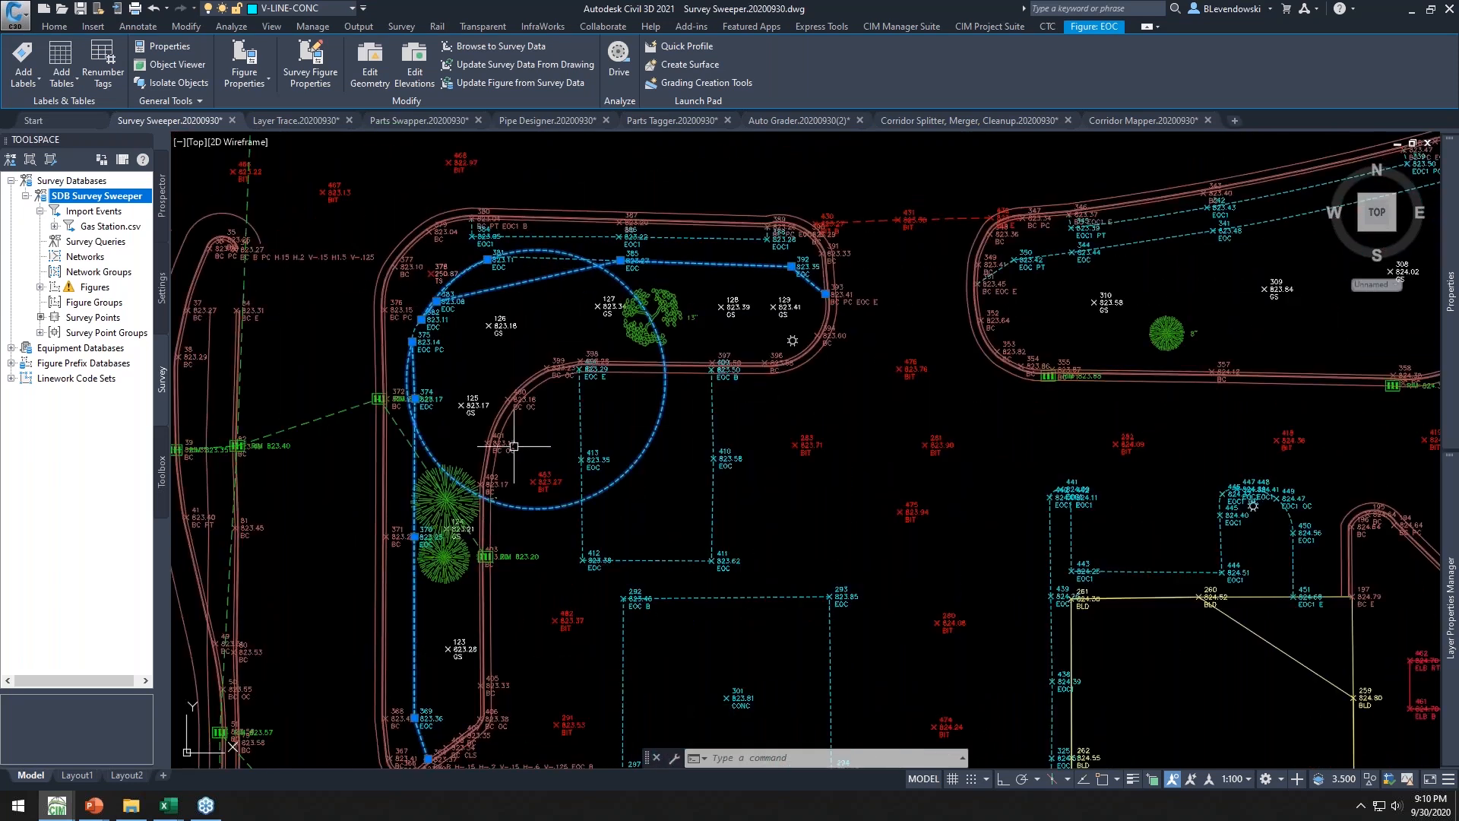
# Browse the survey figures listed under the survey database in the Prospector
pyautogui.moveTo(1057, 565); pyautogui.dragTo(939, 506, button='middle')
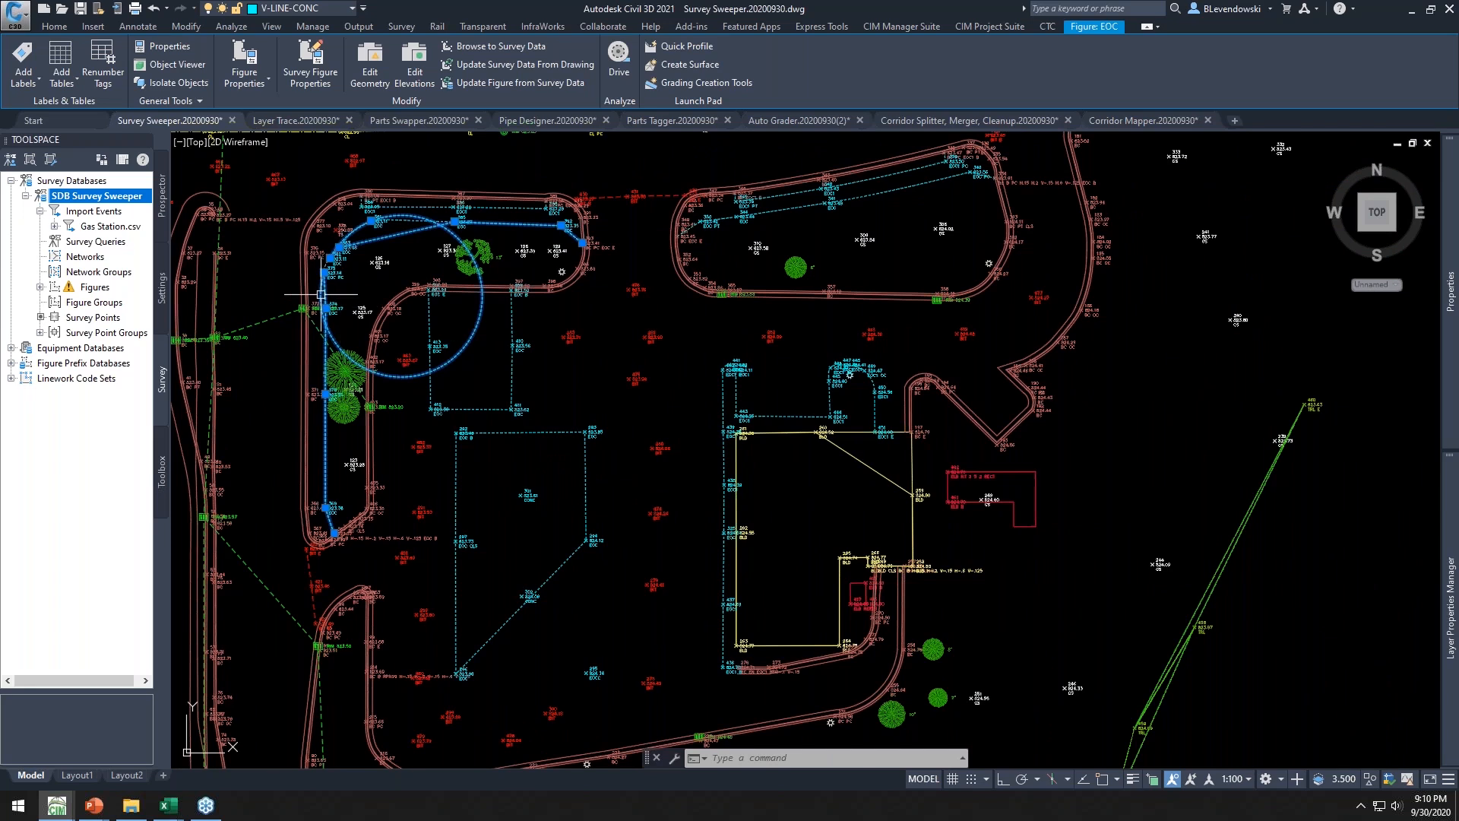
pyautogui.moveTo(636, 401)
pyautogui.mouseDown(button='middle')
pyautogui.moveTo(774, 434)
pyautogui.moveTo(700, 387)
pyautogui.mouseUp(button='middle')
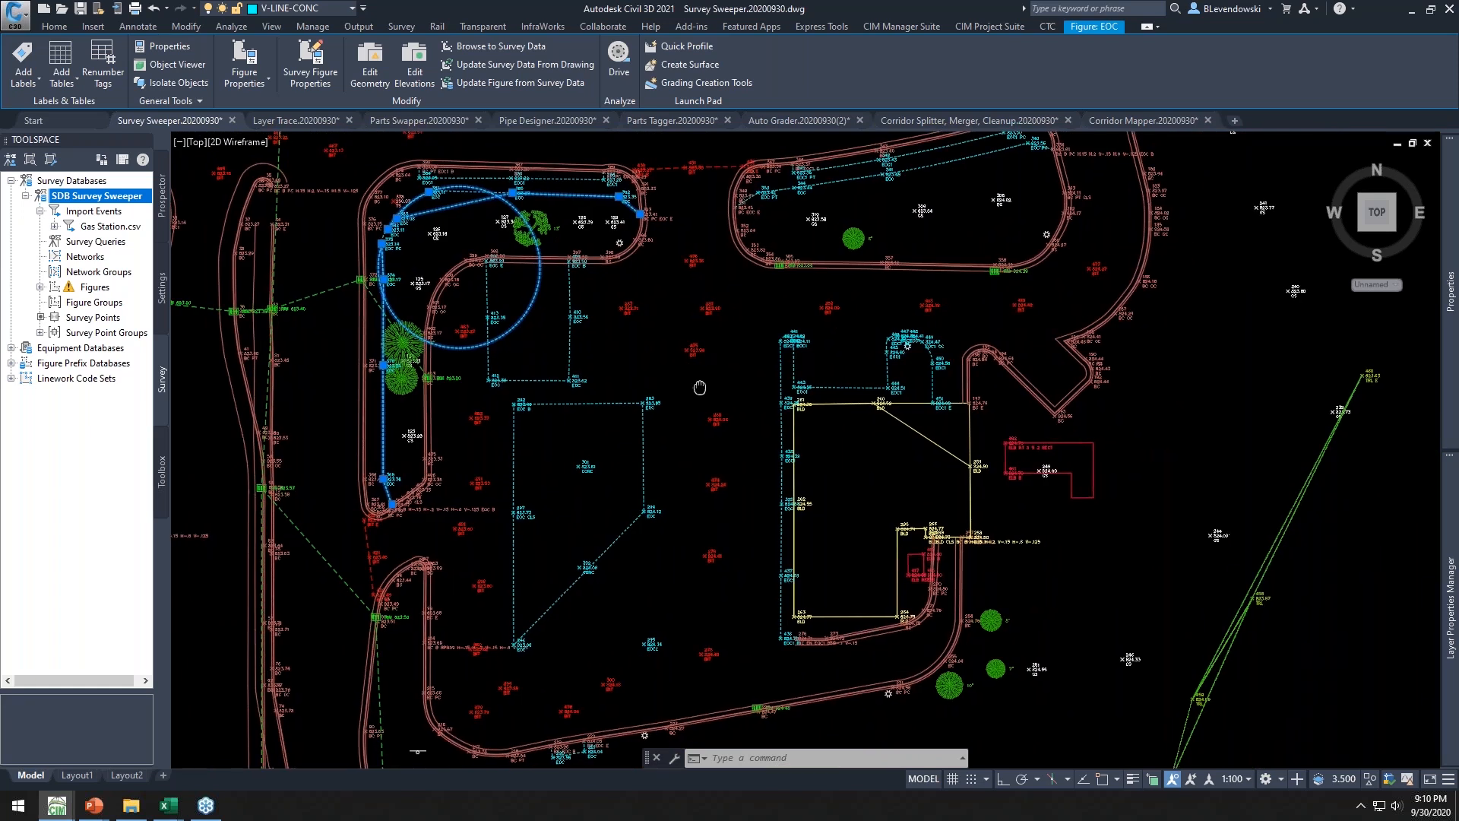
pyautogui.rightClick(104, 290)
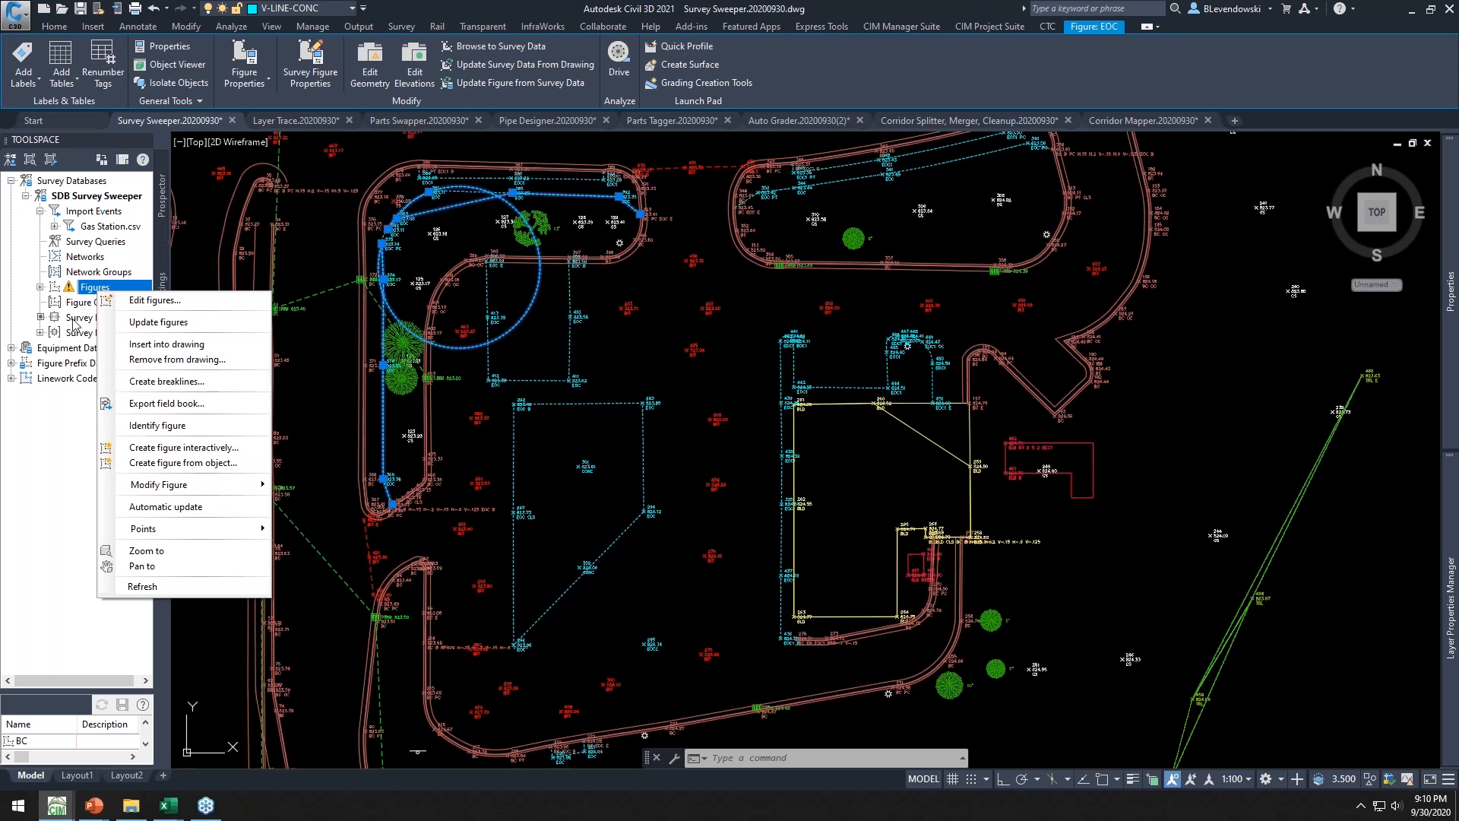
pyautogui.click(96, 612)
pyautogui.moveTo(73, 690); pyautogui.dragTo(61, 506)
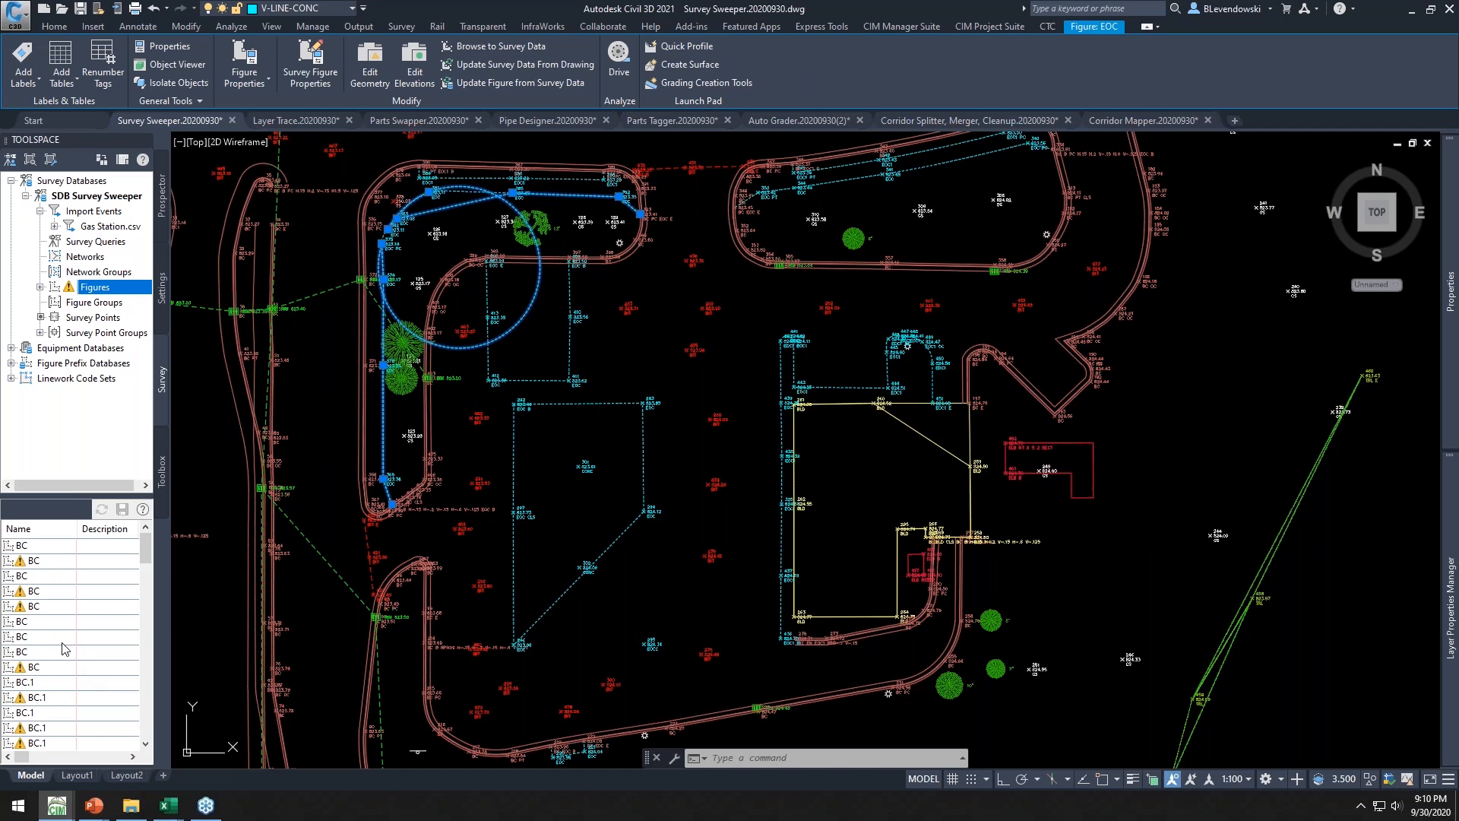
pyautogui.scroll(-10, 53, 623)
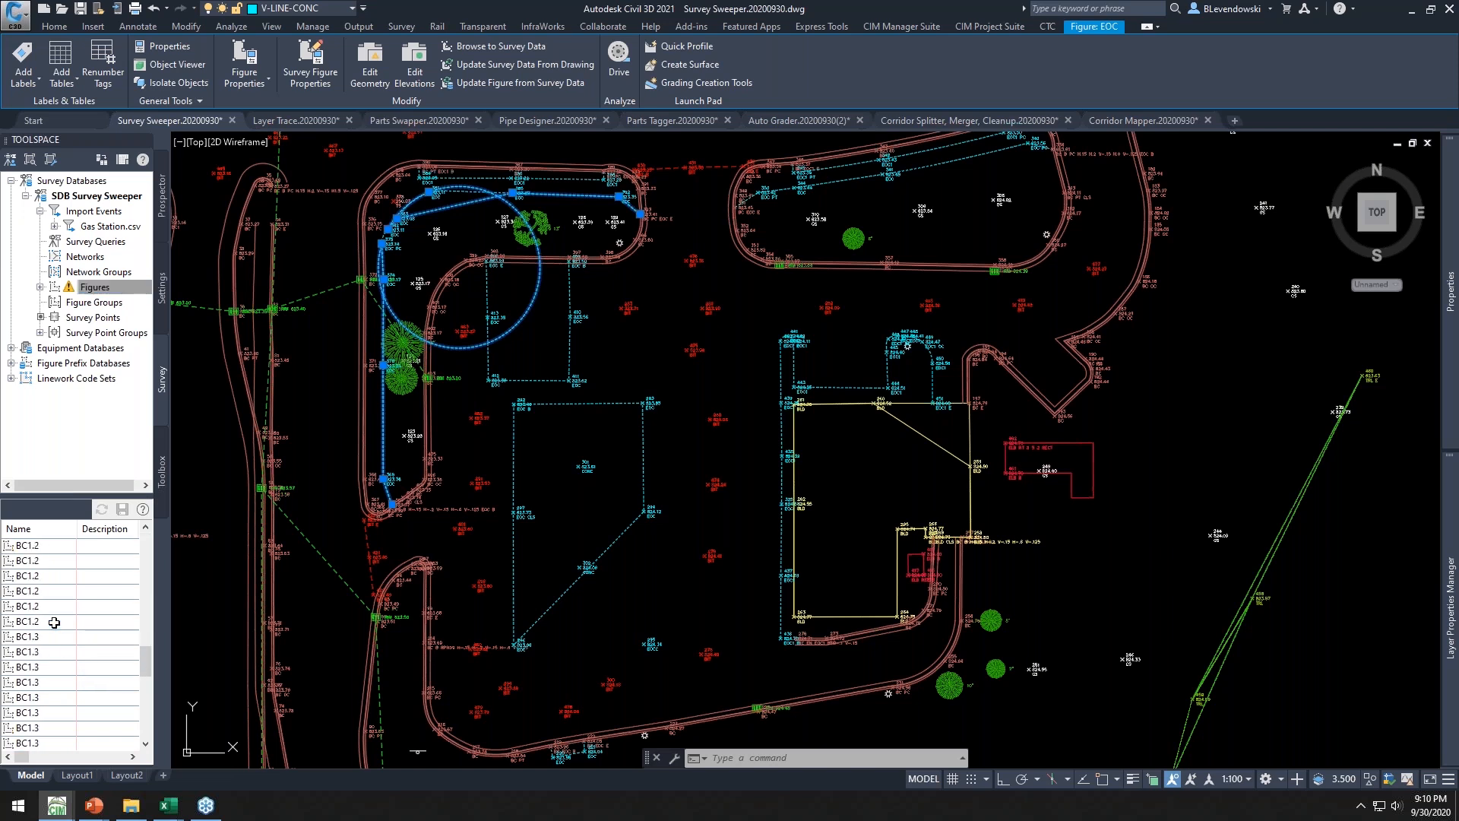
pyautogui.scroll(-10, 54, 623)
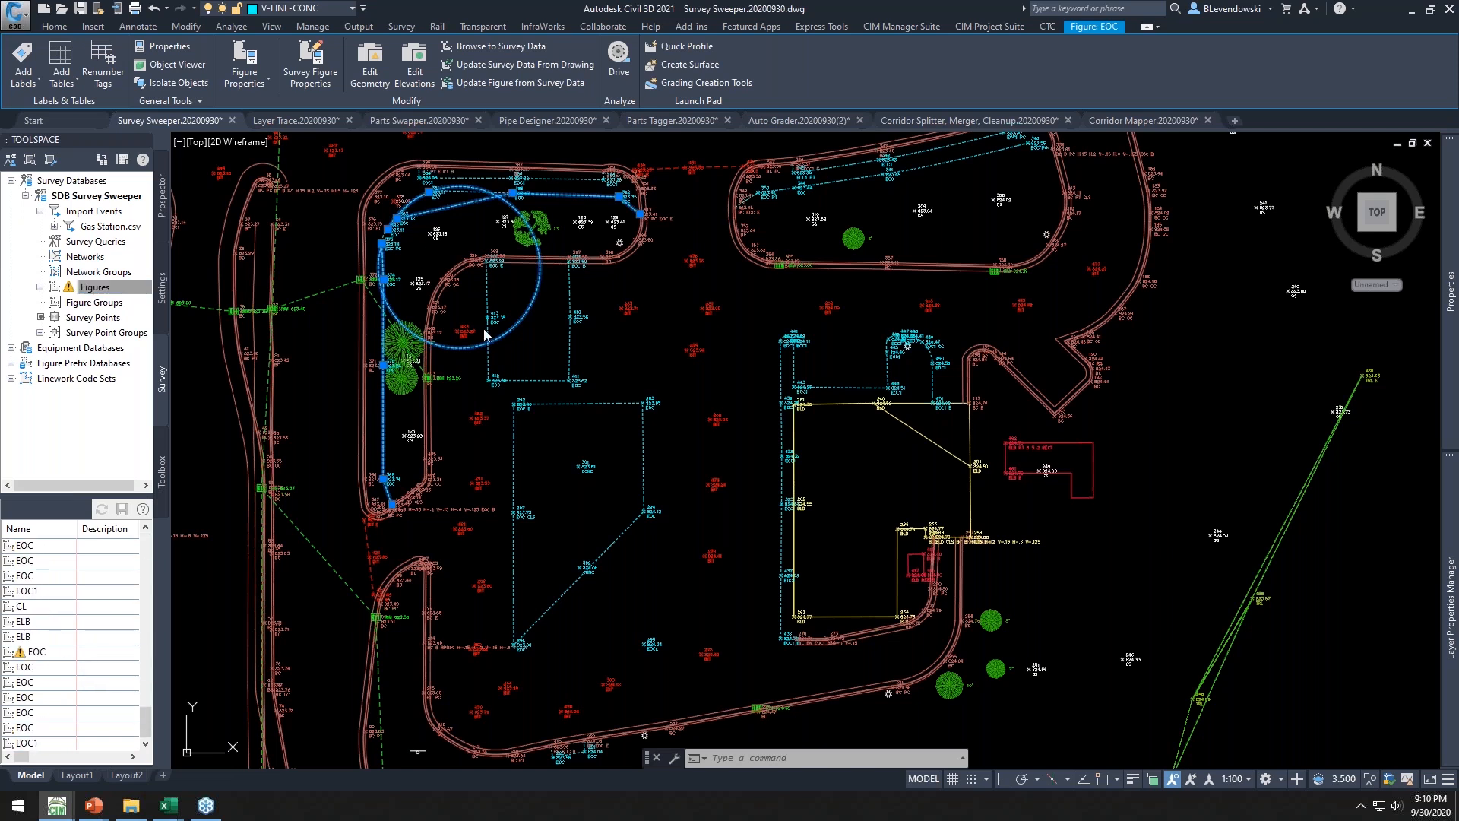
pyautogui.click(661, 360)
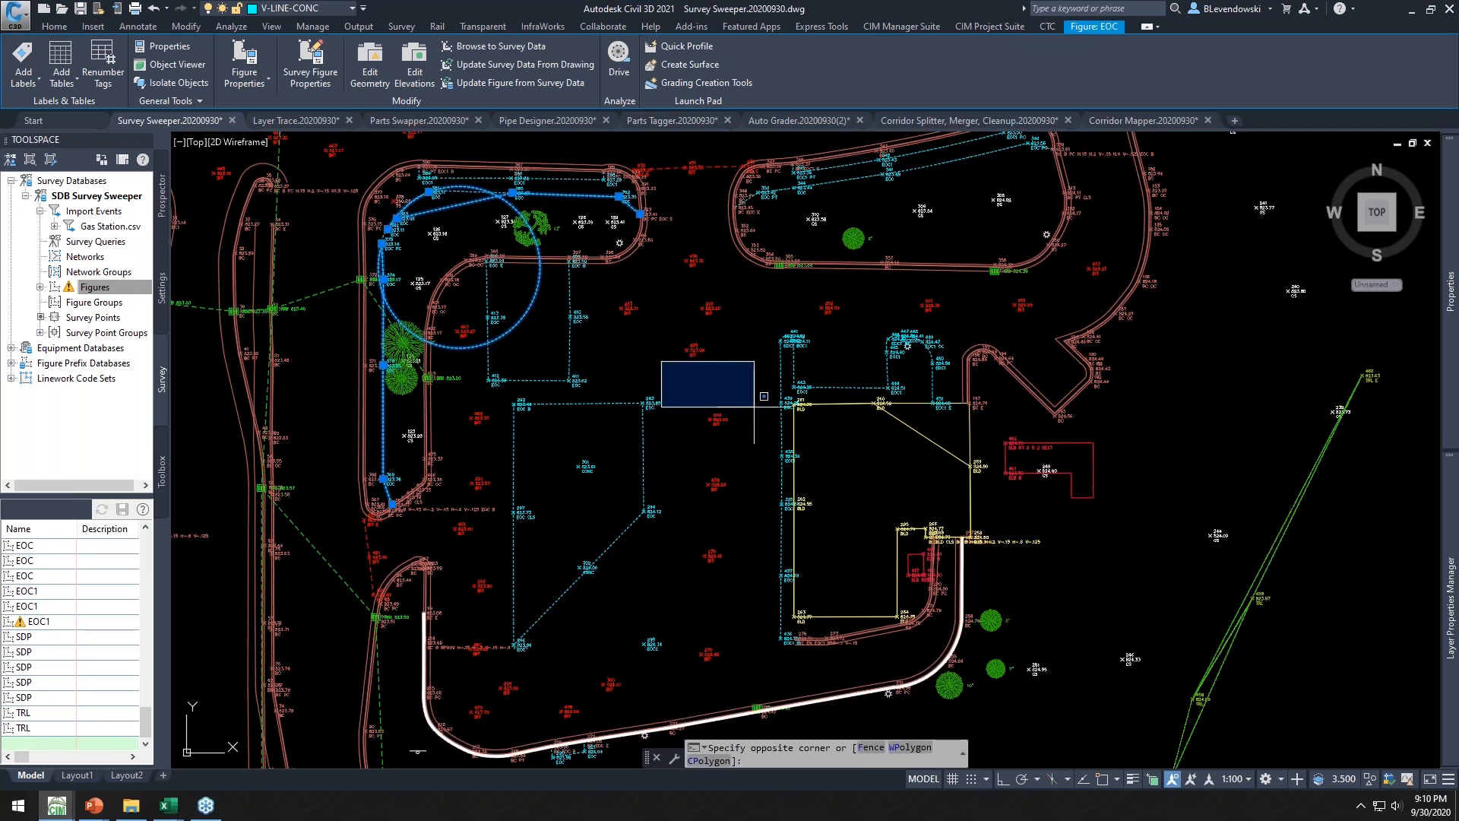
pyautogui.press('Escape')
pyautogui.press('Escape')
pyautogui.press('Escape')
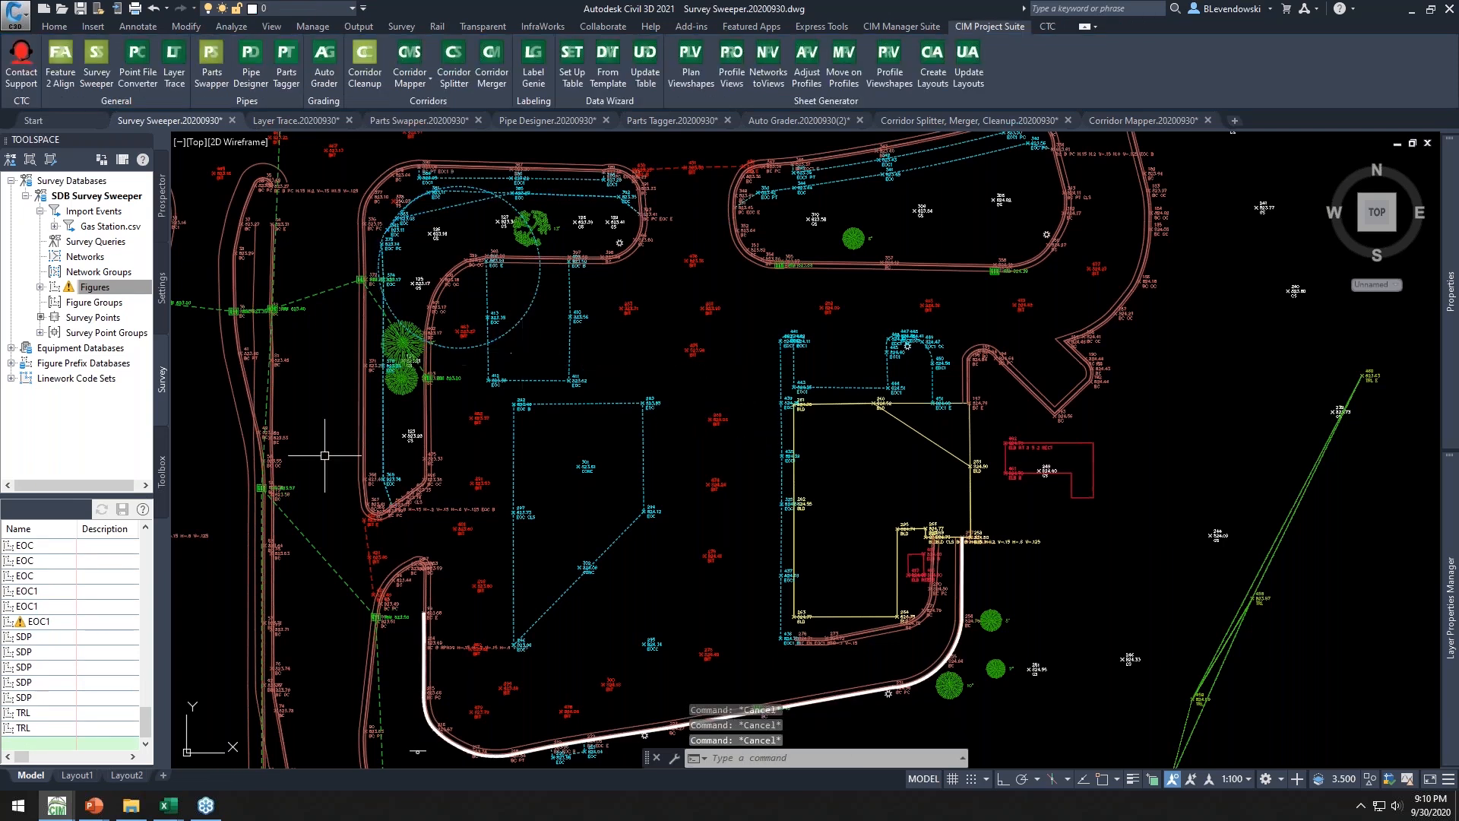
# Use Survey Sweeper to delete the circular EOC figure, the building figure, the TRL figure and survey points 246 and 251
pyautogui.click(79, 349)
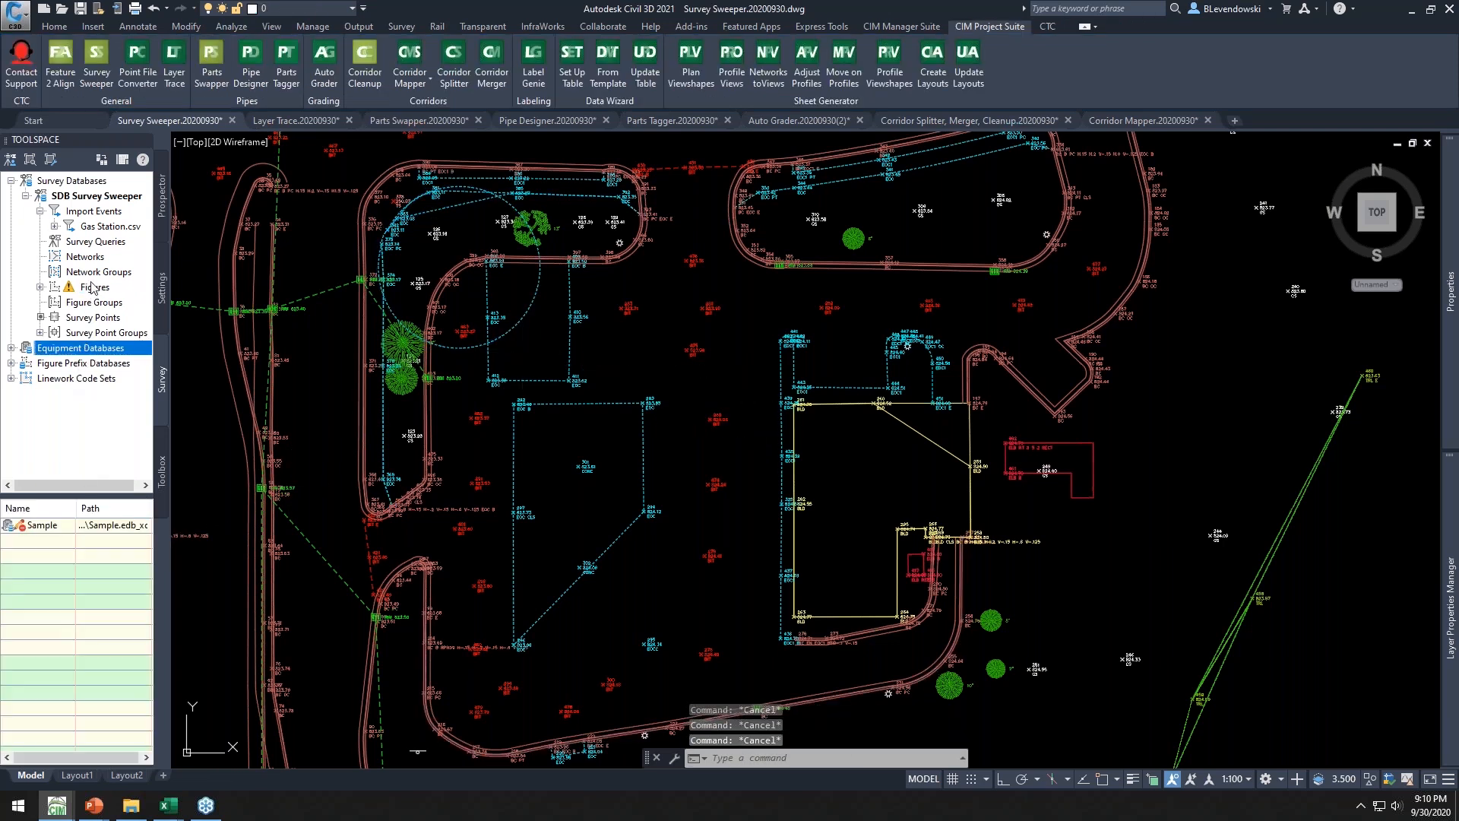
pyautogui.click(93, 287)
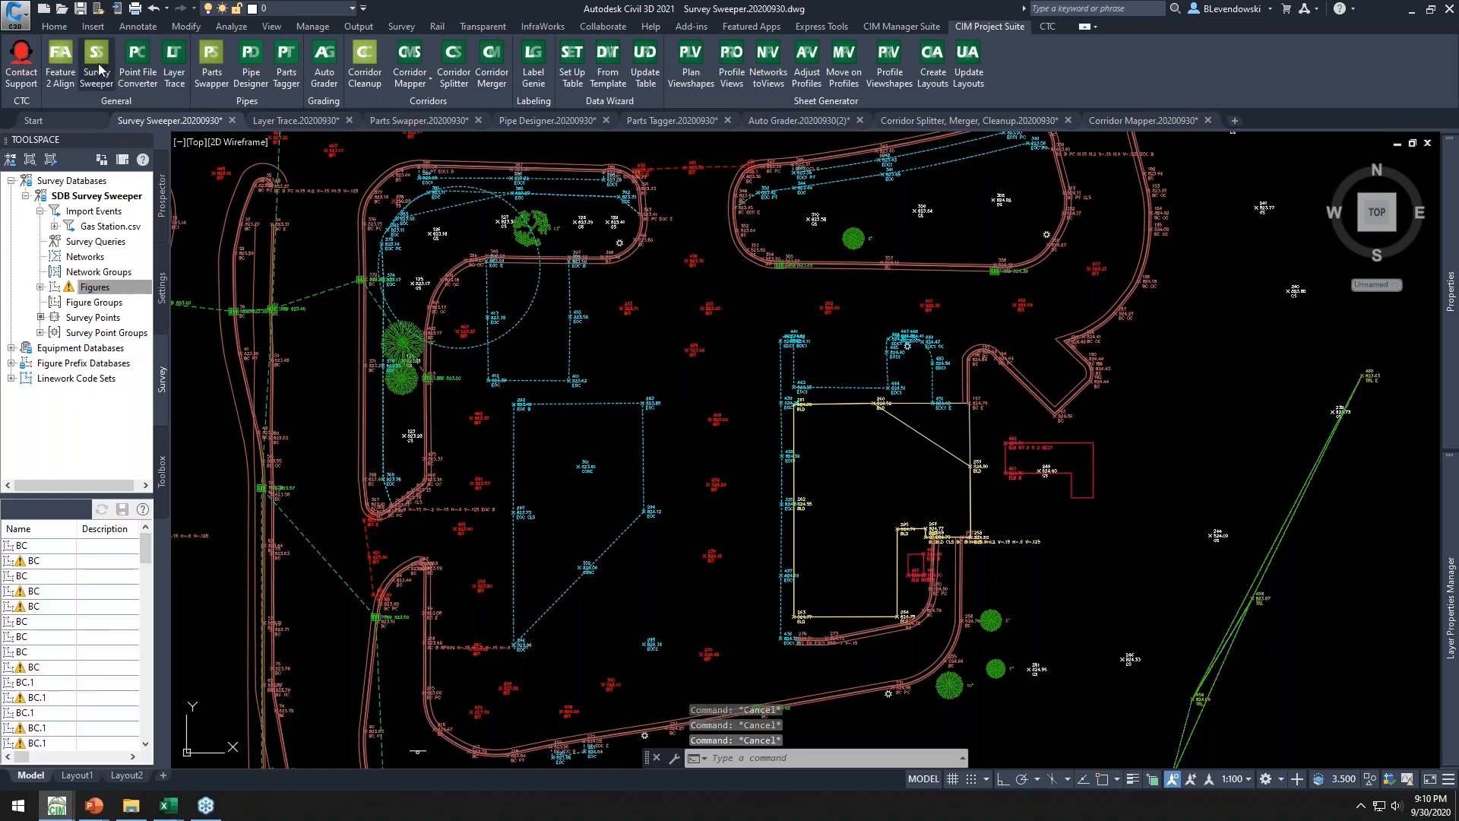
pyautogui.click(532, 318)
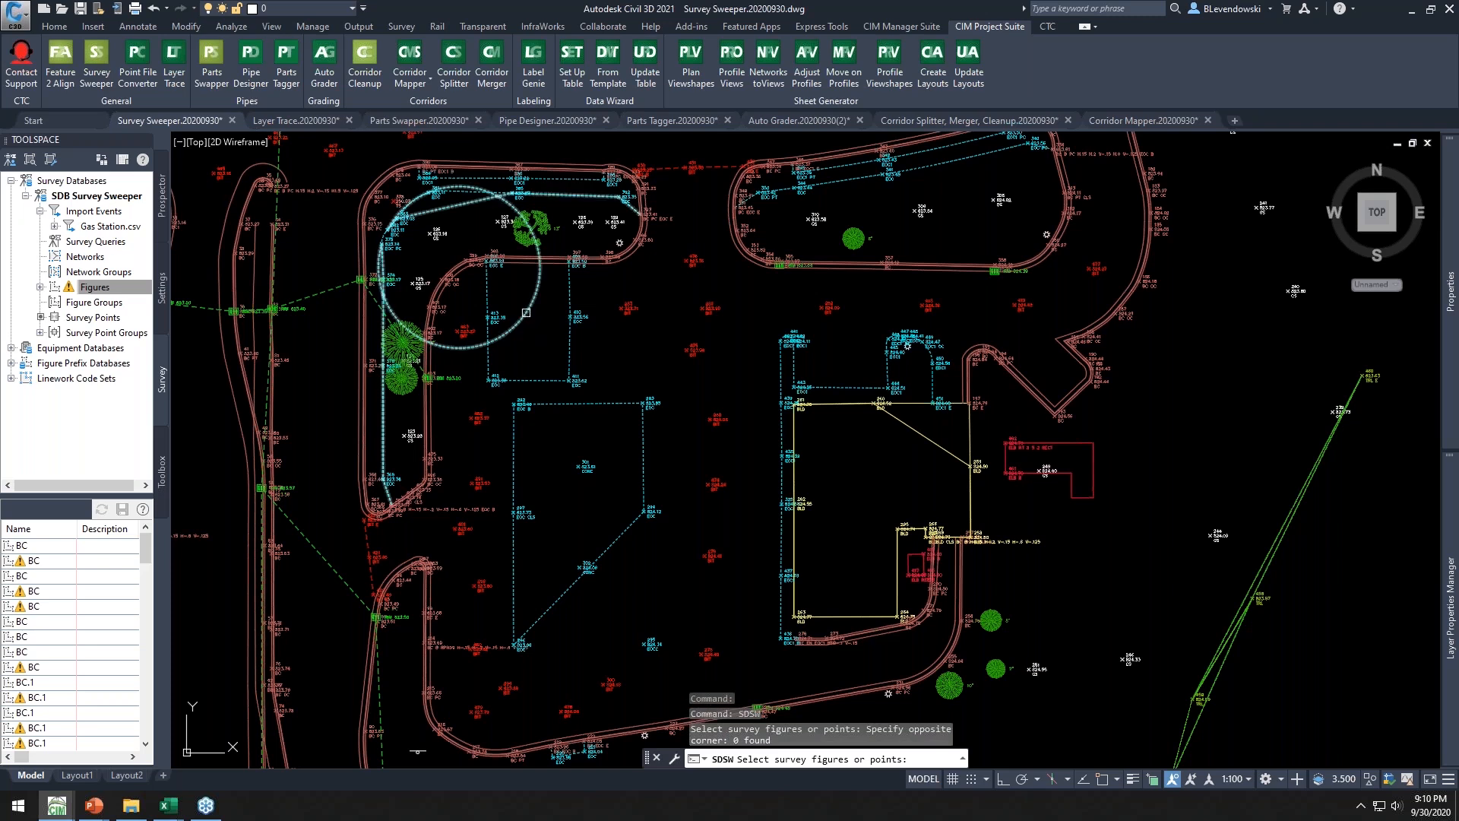
pyautogui.click(527, 318)
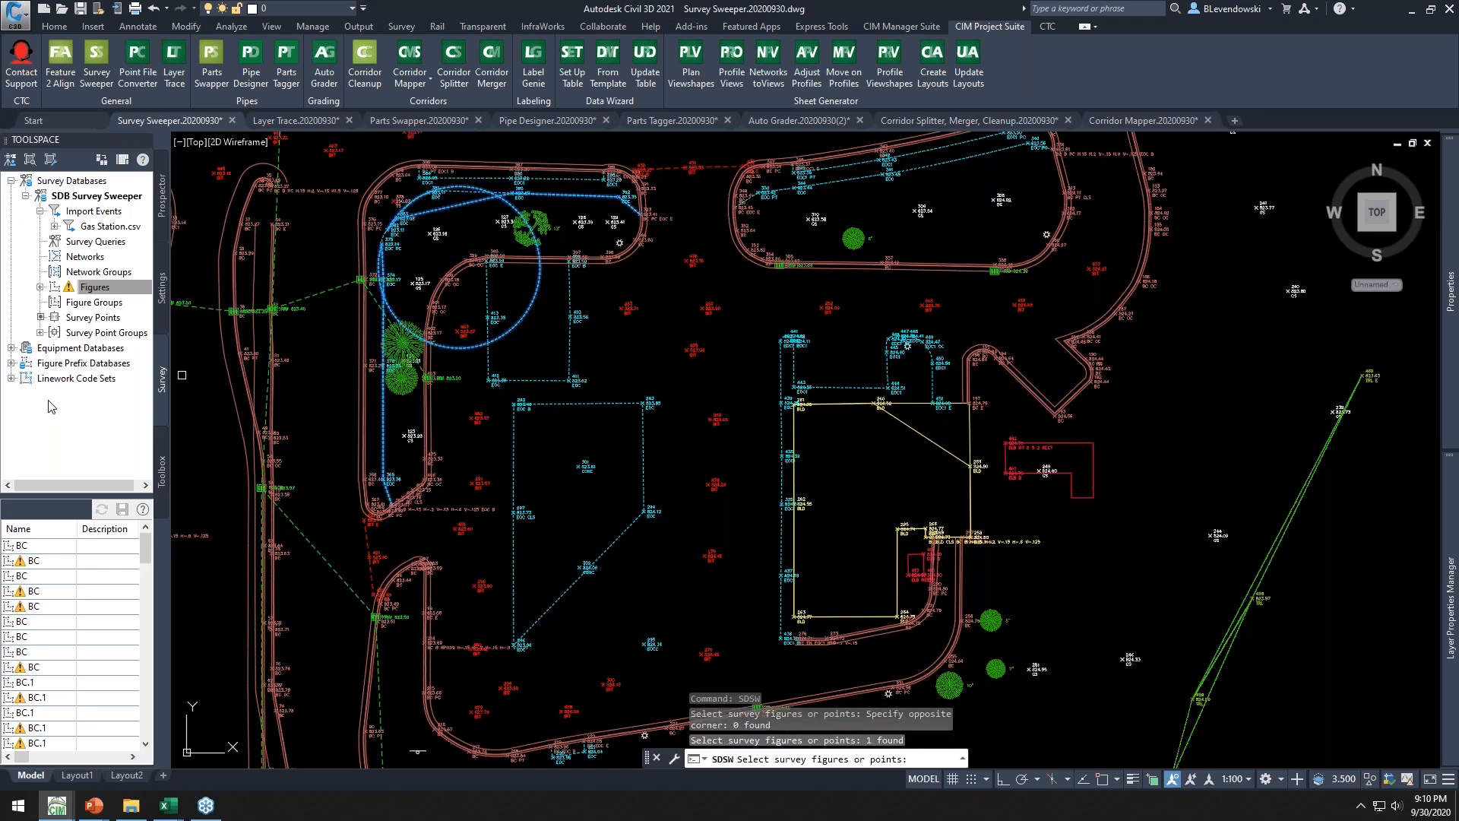
pyautogui.click(909, 426)
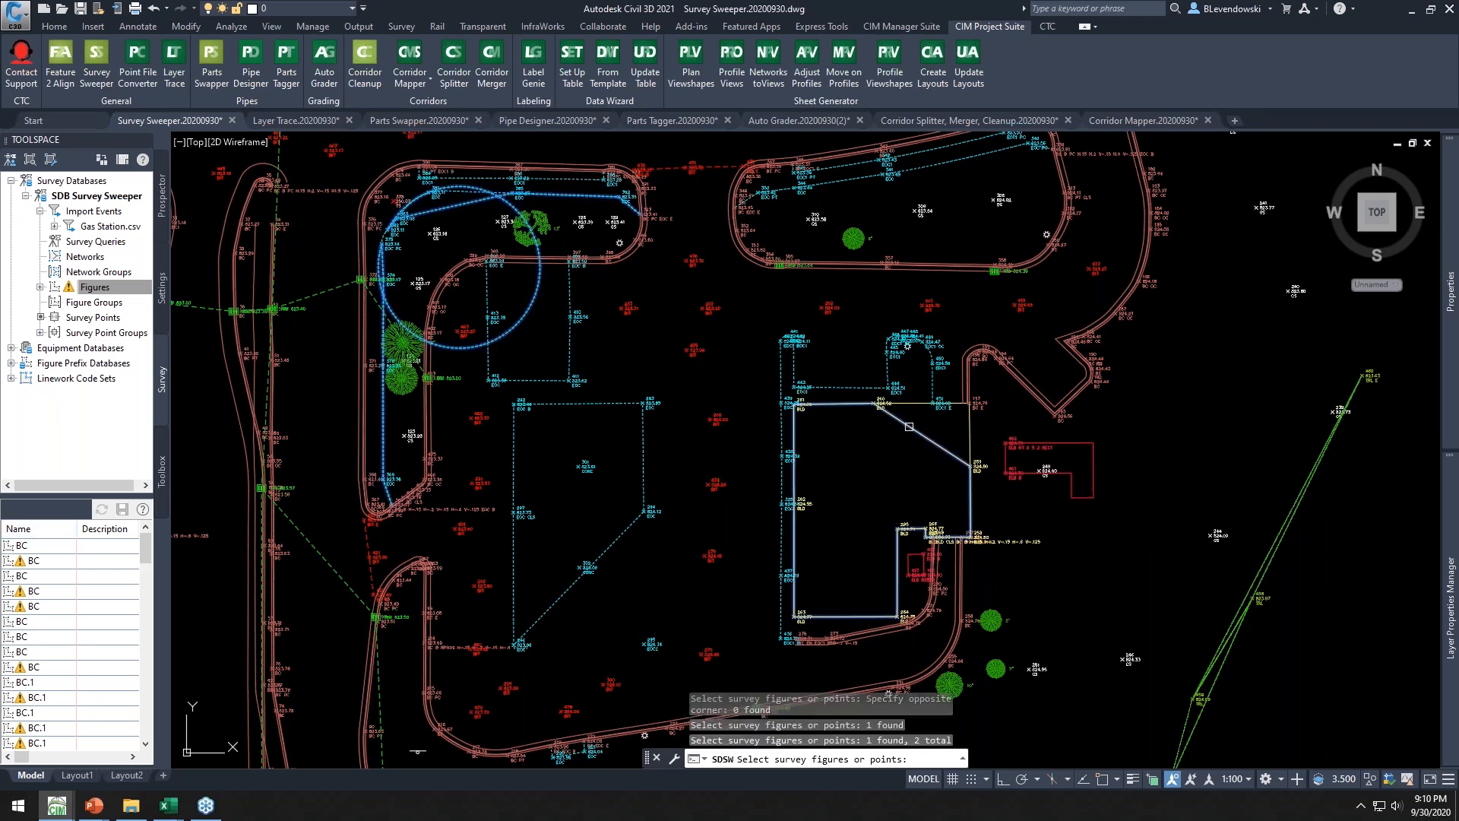
pyautogui.moveTo(841, 446)
pyautogui.mouseDown(button='middle')
pyautogui.moveTo(782, 254)
pyautogui.moveTo(659, 271)
pyautogui.mouseUp(button='middle')
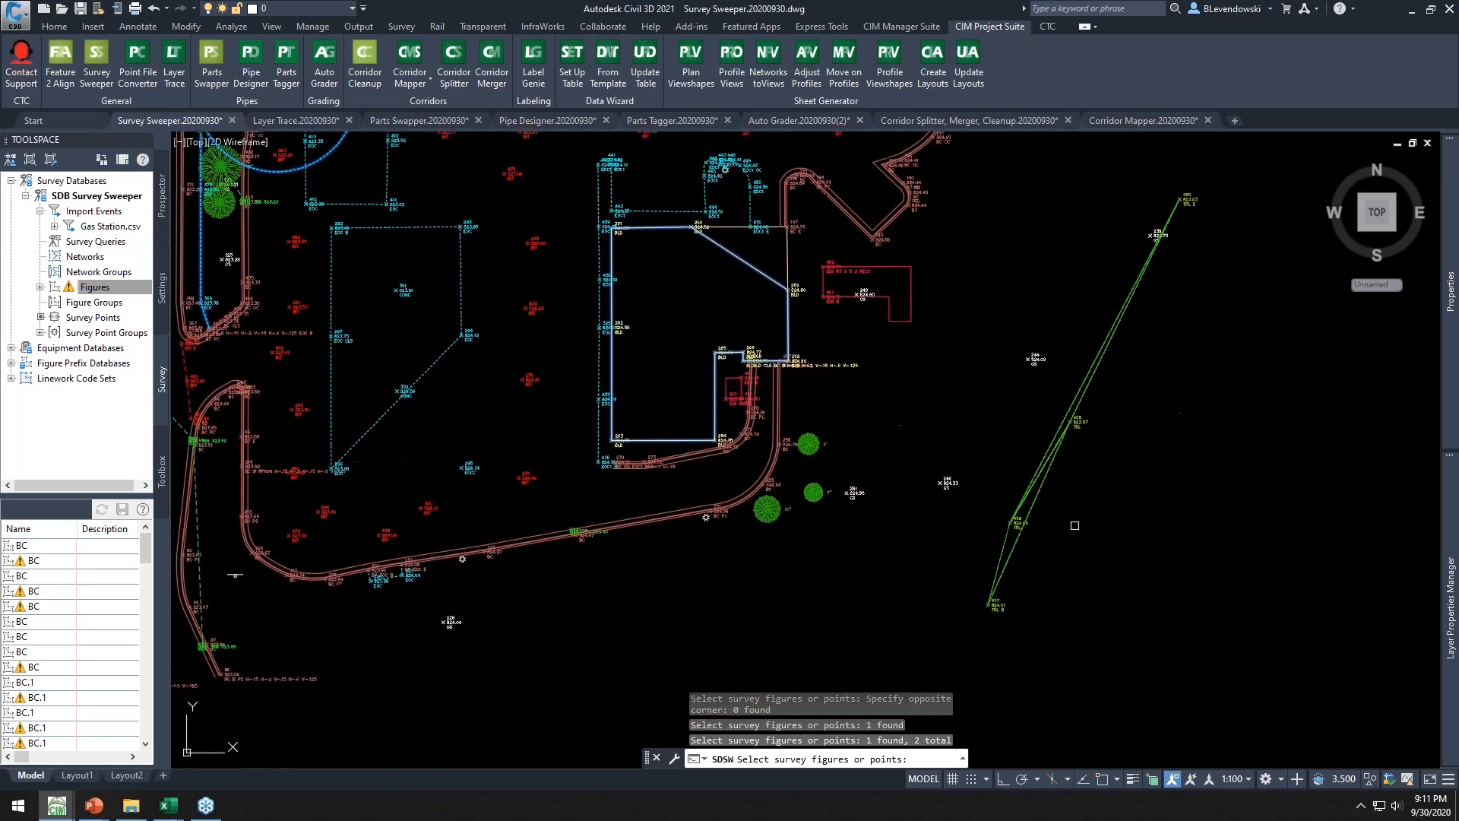
pyautogui.scroll(6, 1074, 525)
pyautogui.click(1027, 465)
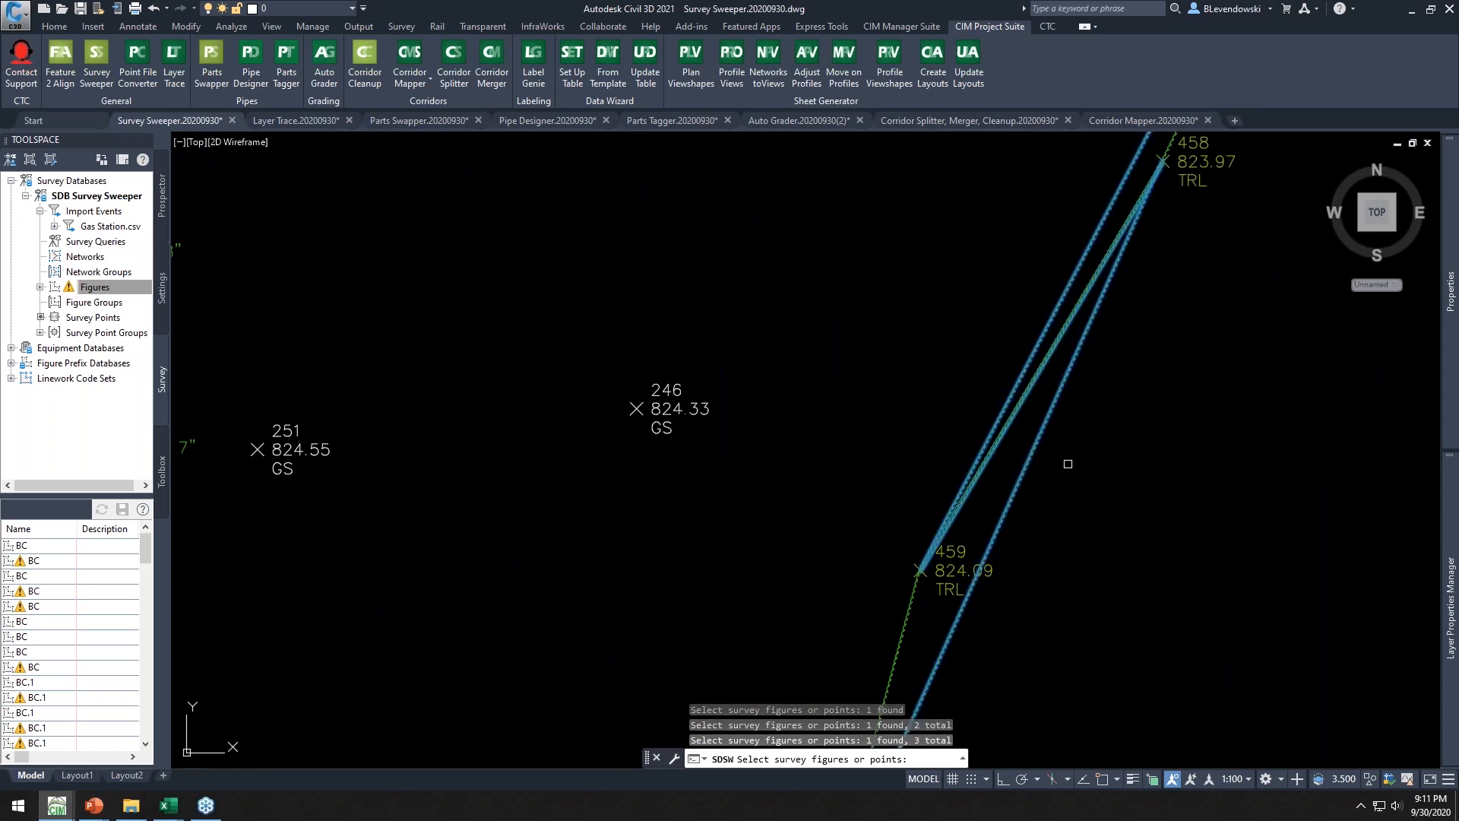
pyautogui.scroll(-4, 1064, 462)
pyautogui.scroll(2, 975, 458)
pyautogui.click(941, 441)
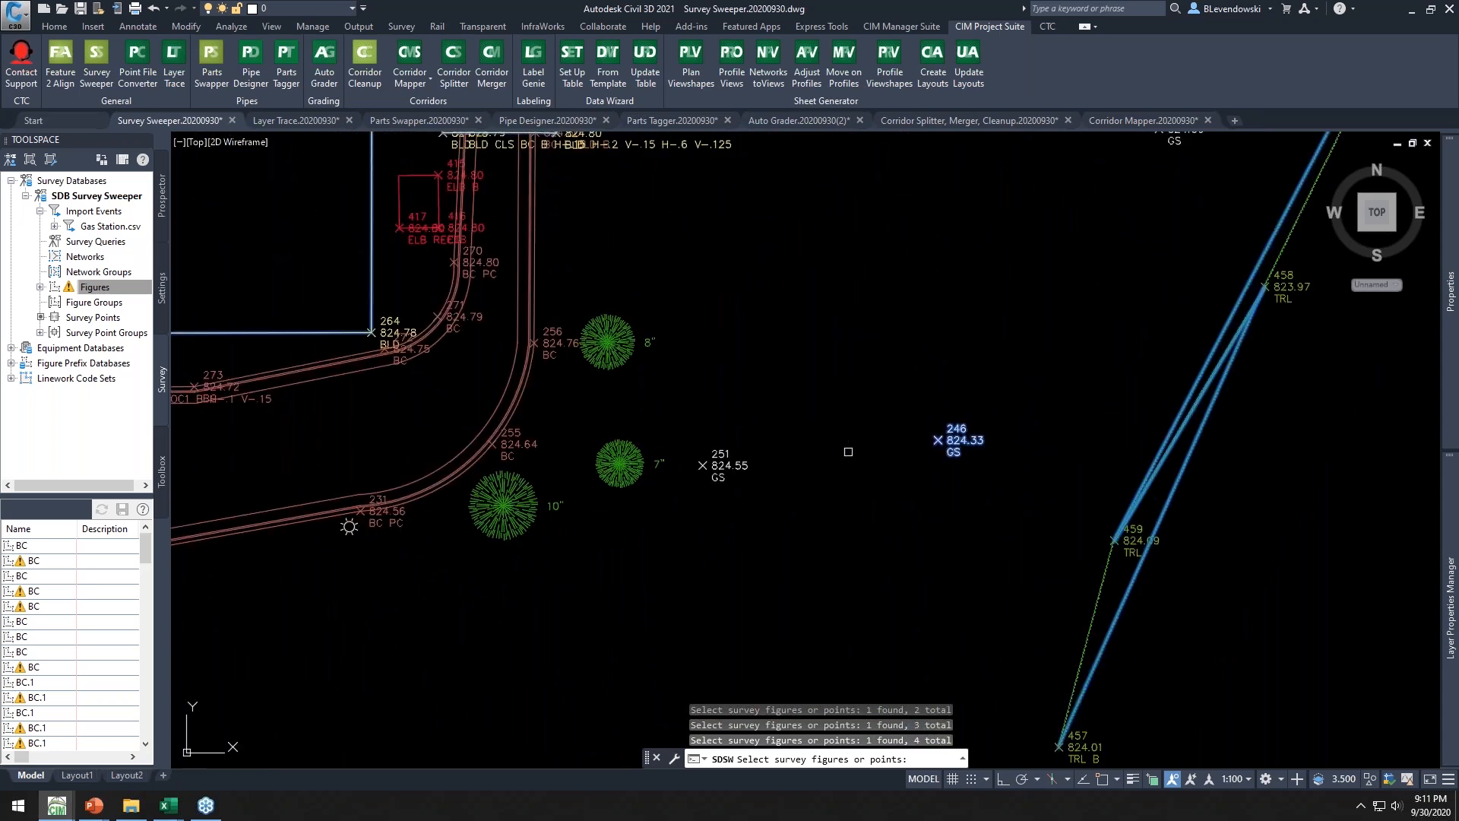
pyautogui.click(703, 465)
pyautogui.scroll(-5, 826, 500)
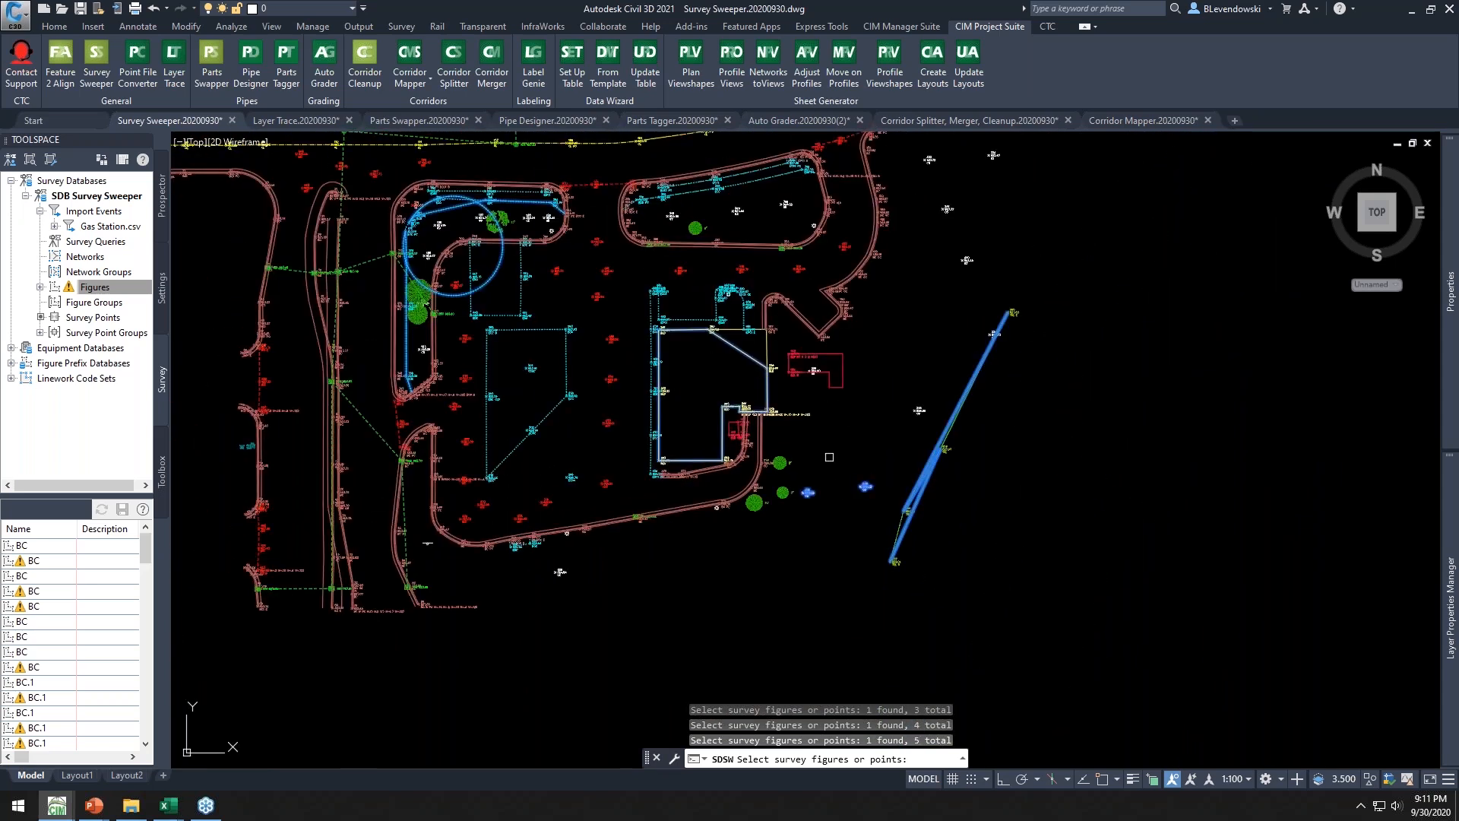
pyautogui.moveTo(817, 484); pyautogui.dragTo(859, 511, button='middle')
pyautogui.scroll(2, 859, 511)
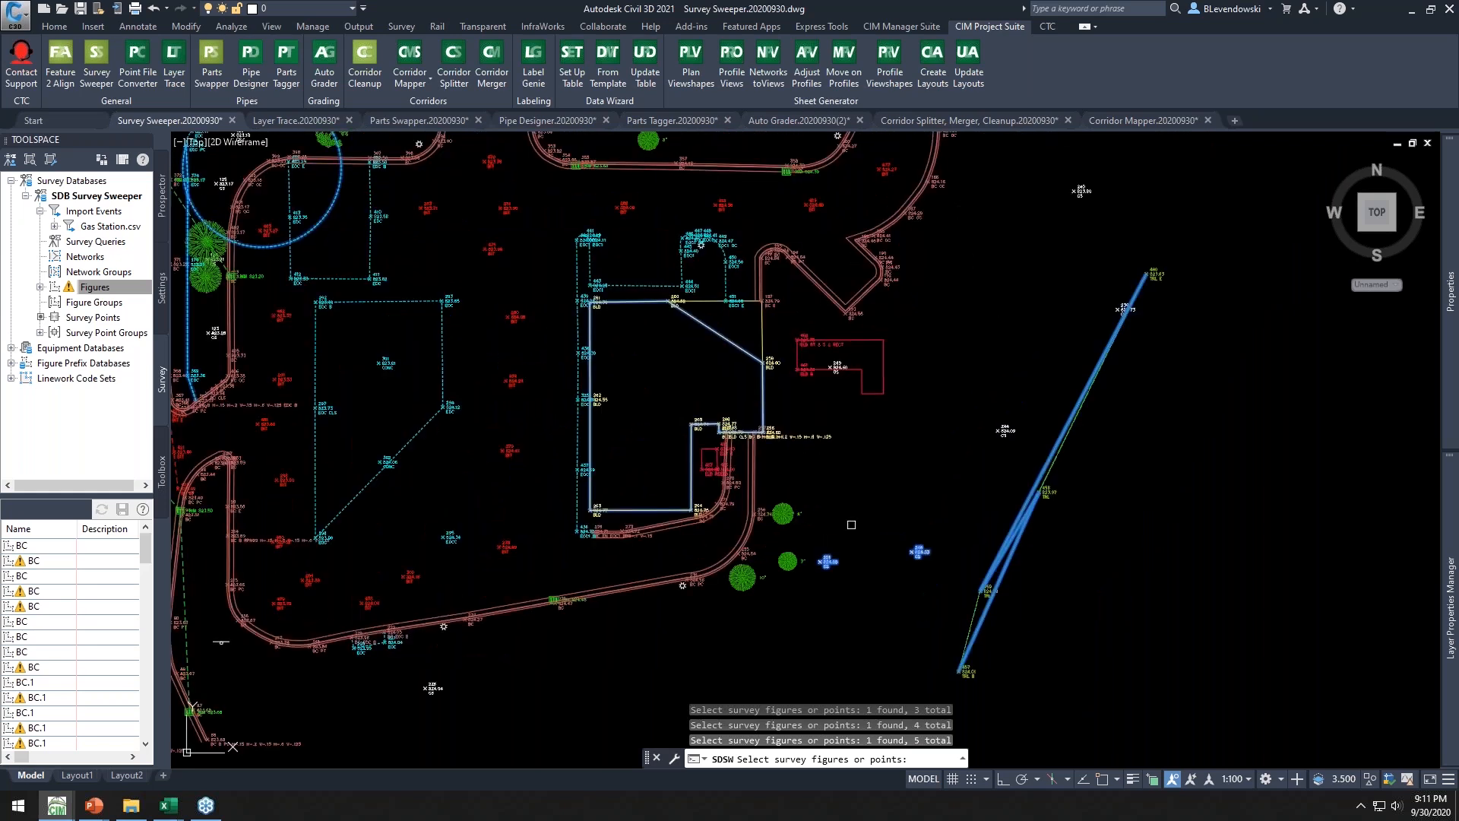
pyautogui.moveTo(586, 380); pyautogui.dragTo(827, 496, button='middle')
pyautogui.press('Return')
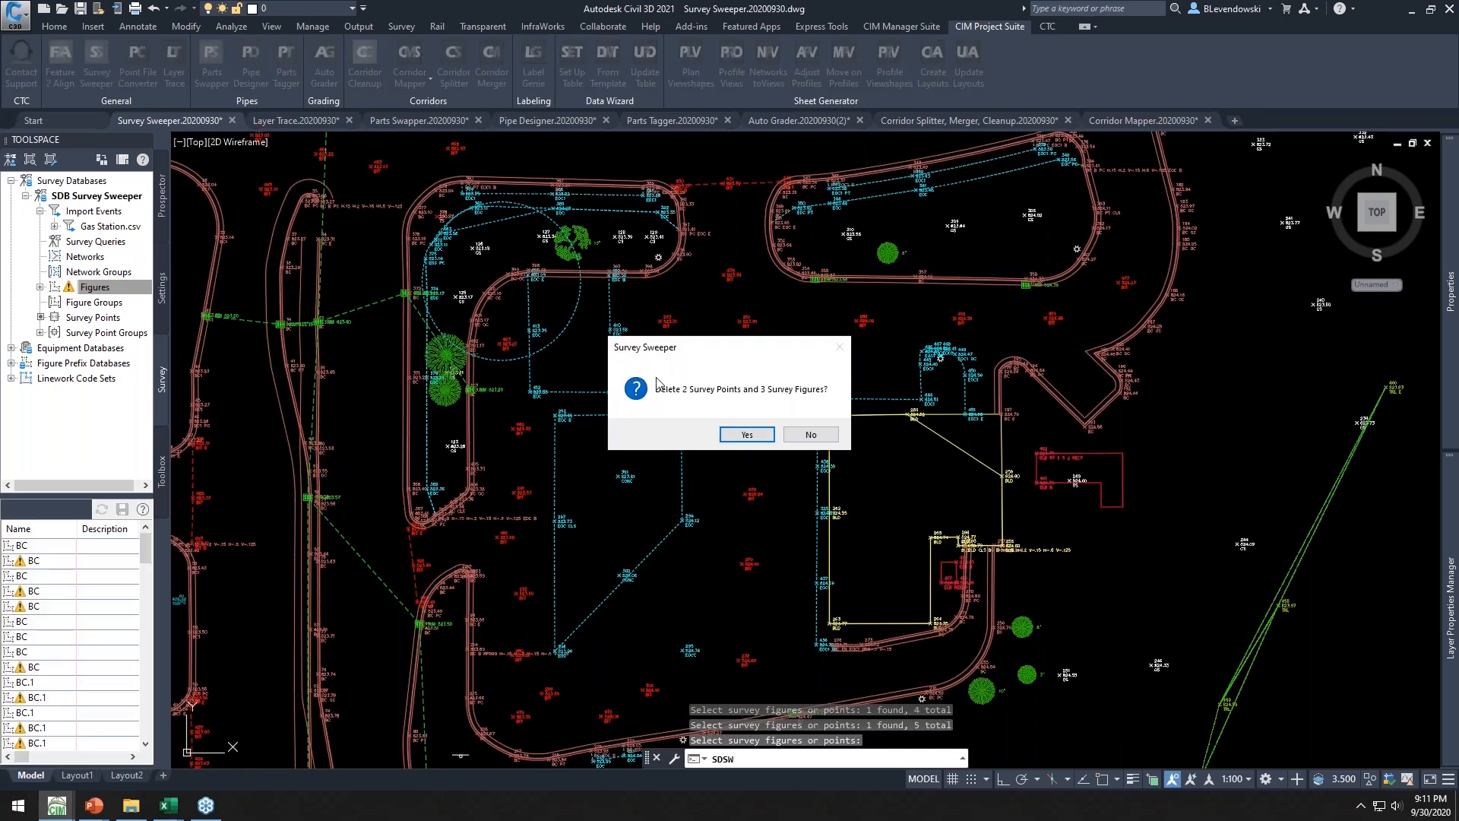
pyautogui.click(749, 434)
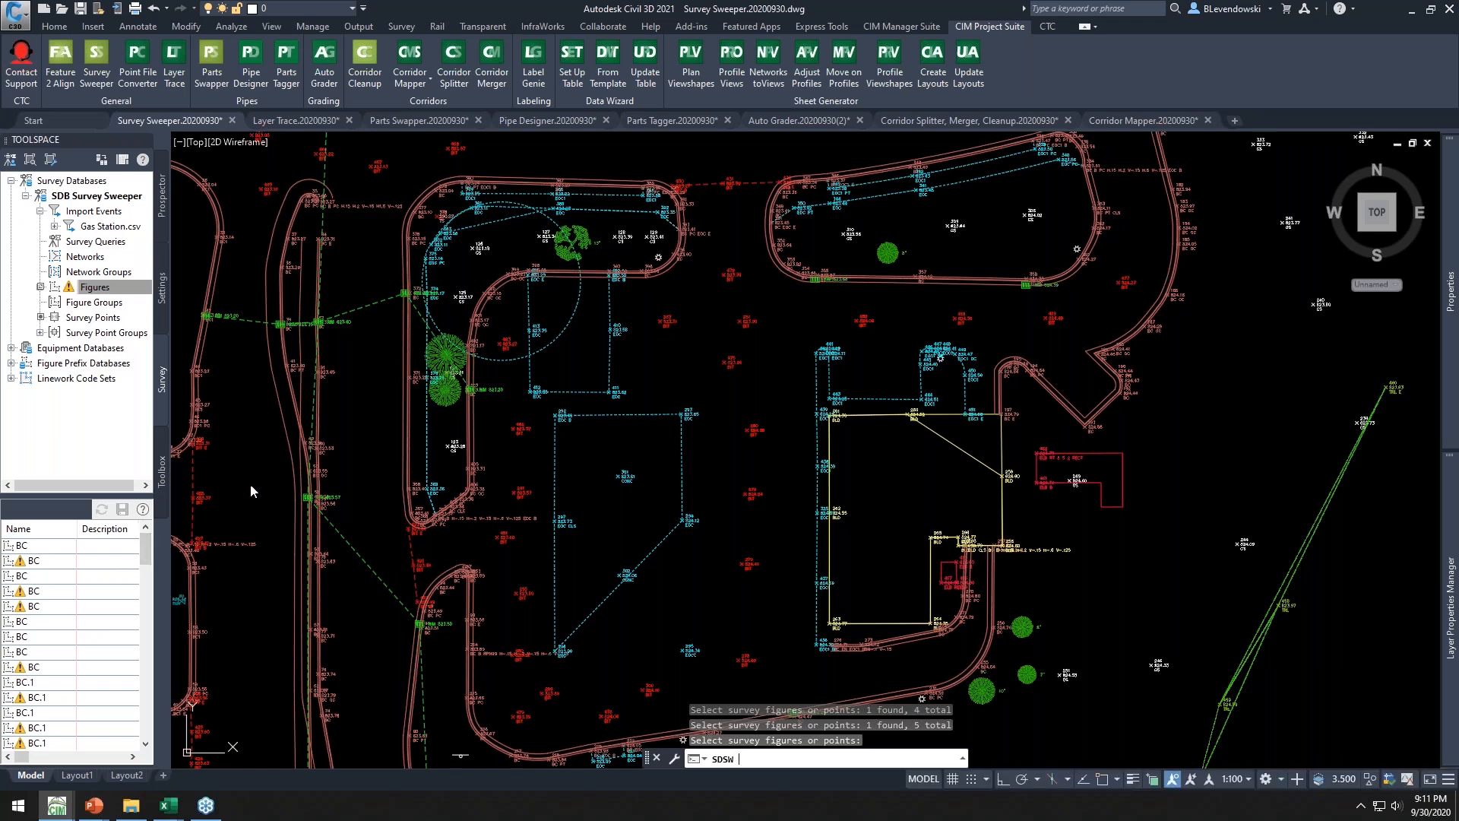
pyautogui.press('Return')
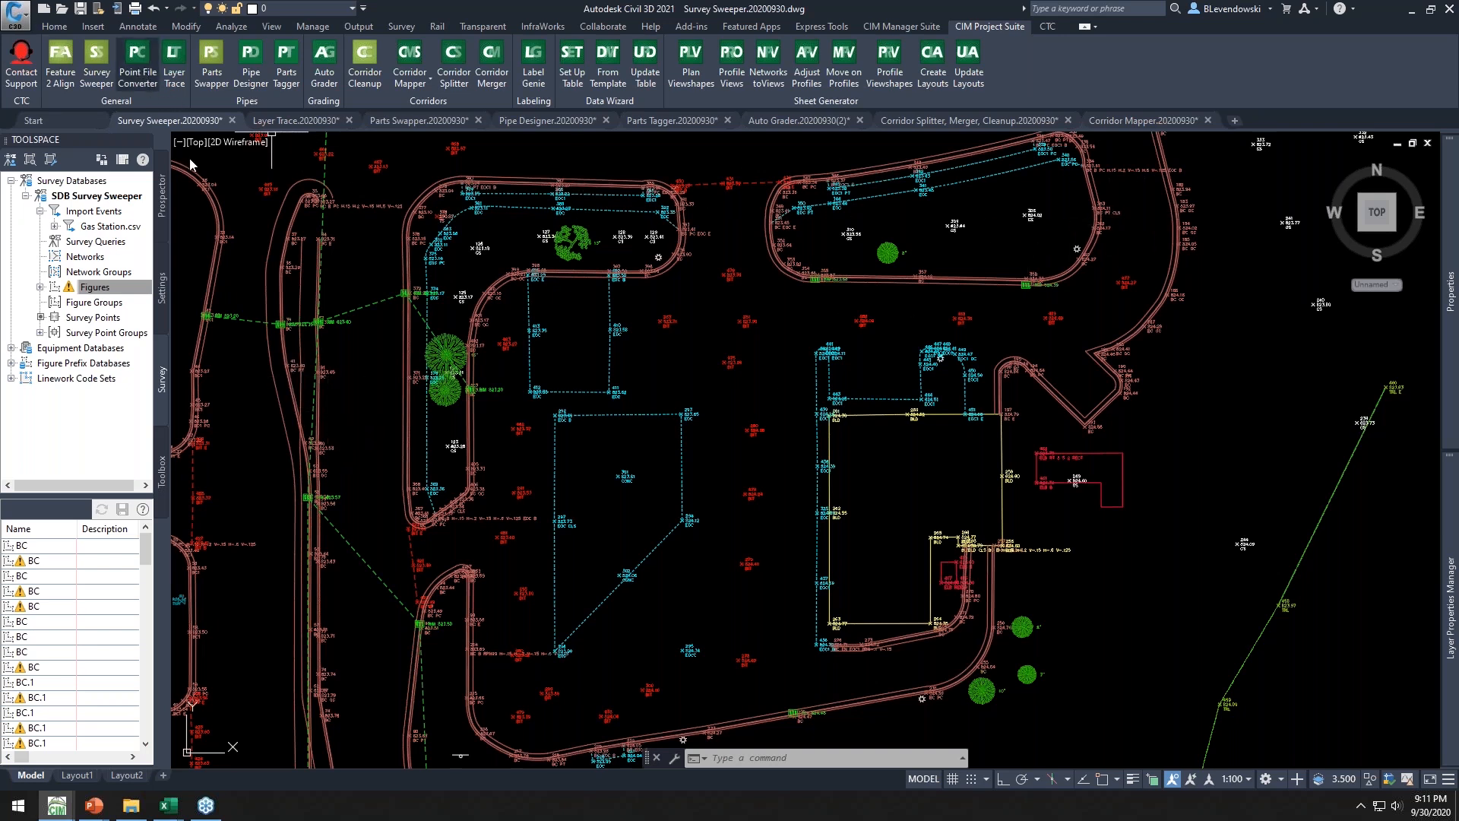
# Launch the Point File Converter from the CIM Project Suite
pyautogui.click(137, 60)
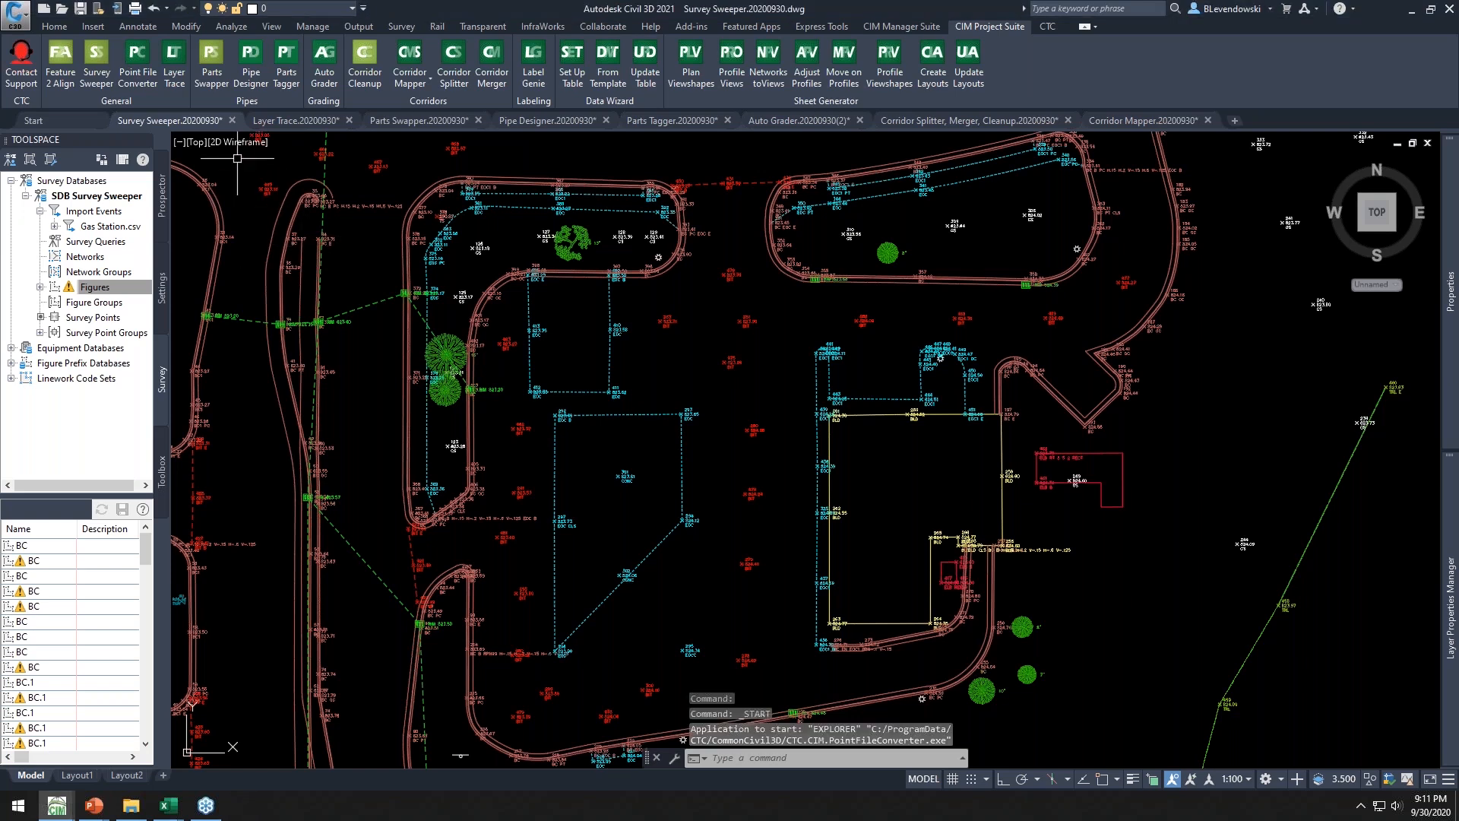
pyautogui.moveTo(367, 101)
pyautogui.mouseDown()
pyautogui.moveTo(354, 53)
pyautogui.moveTo(340, 59)
pyautogui.mouseUp()
pyautogui.moveTo(169, 805)
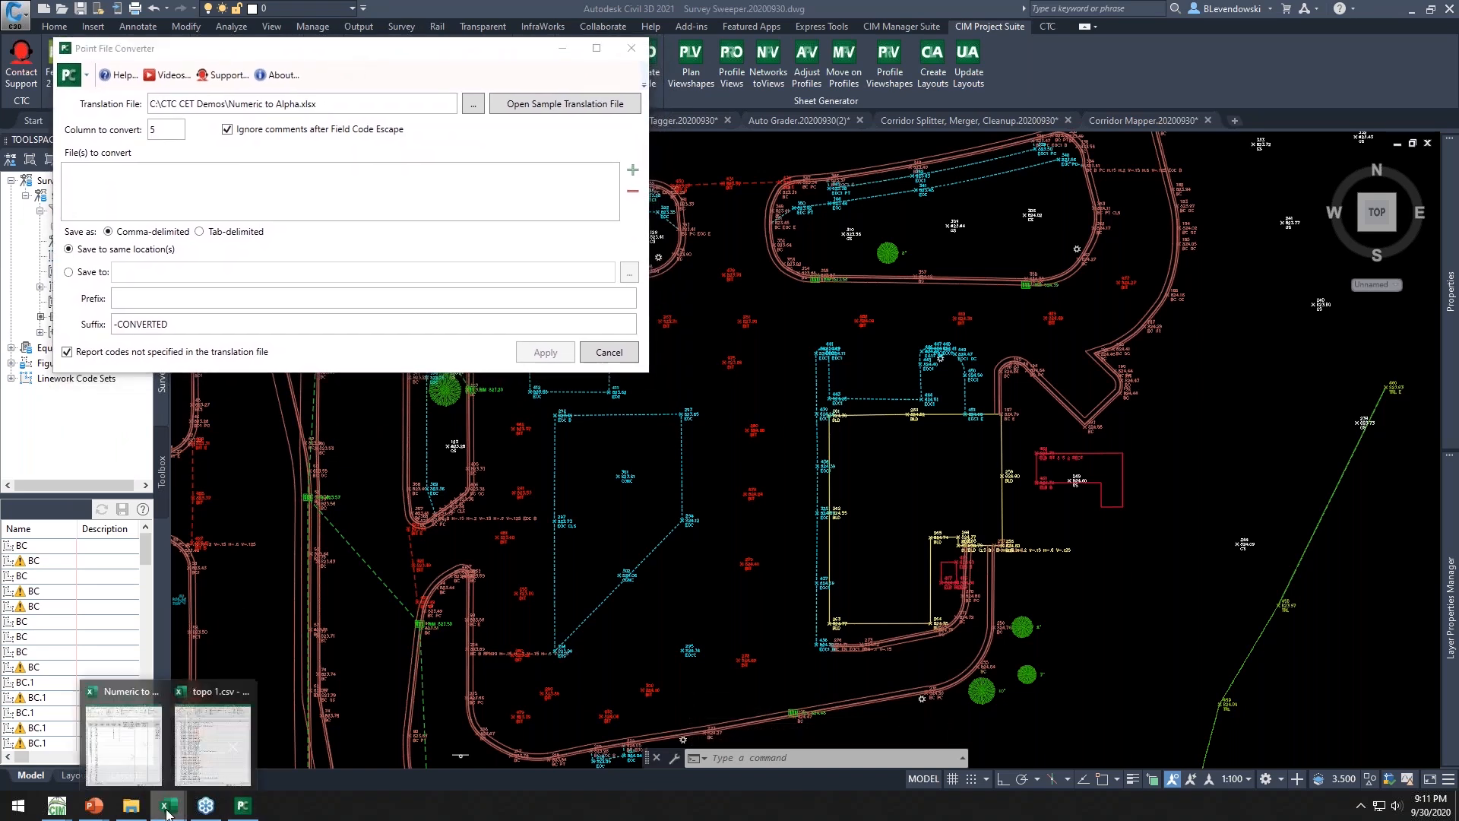
# Switch to the topo 1.csv point file and review its numeric description codes column
pyautogui.moveTo(135, 748)
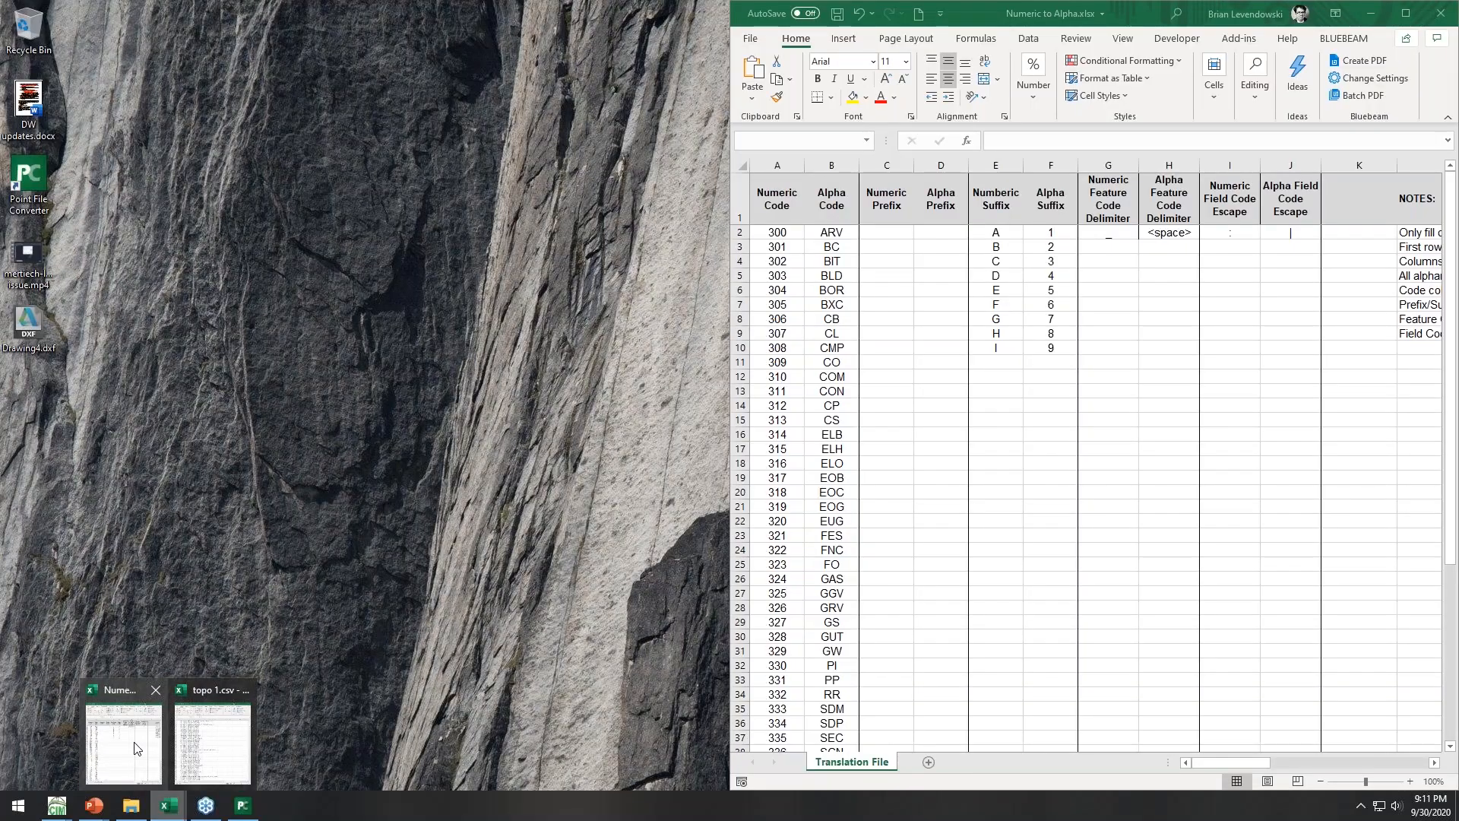
pyautogui.click(212, 743)
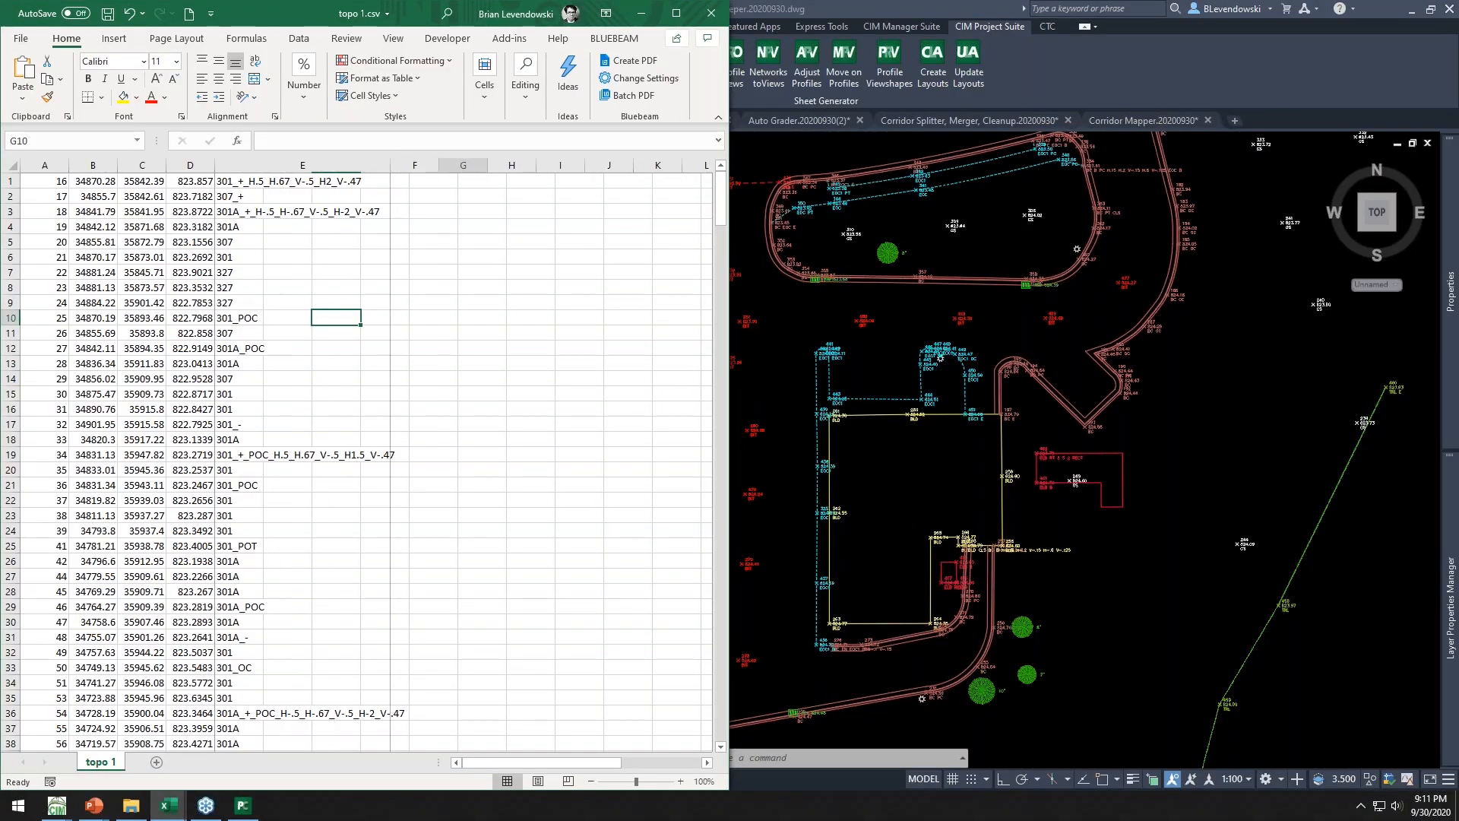
pyautogui.moveTo(93, 180); pyautogui.dragTo(271, 522)
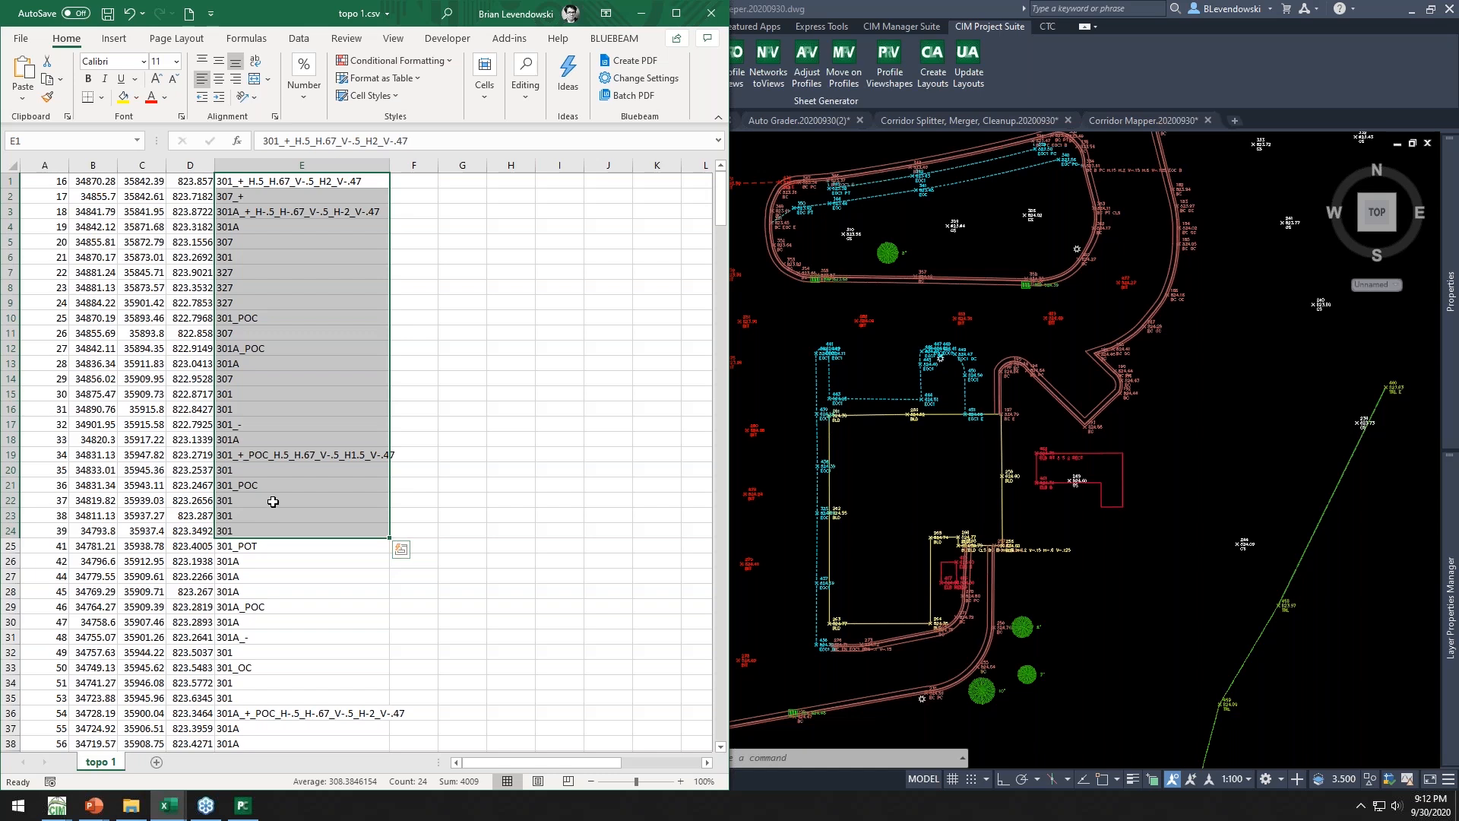
pyautogui.moveTo(266, 226); pyautogui.dragTo(245, 493)
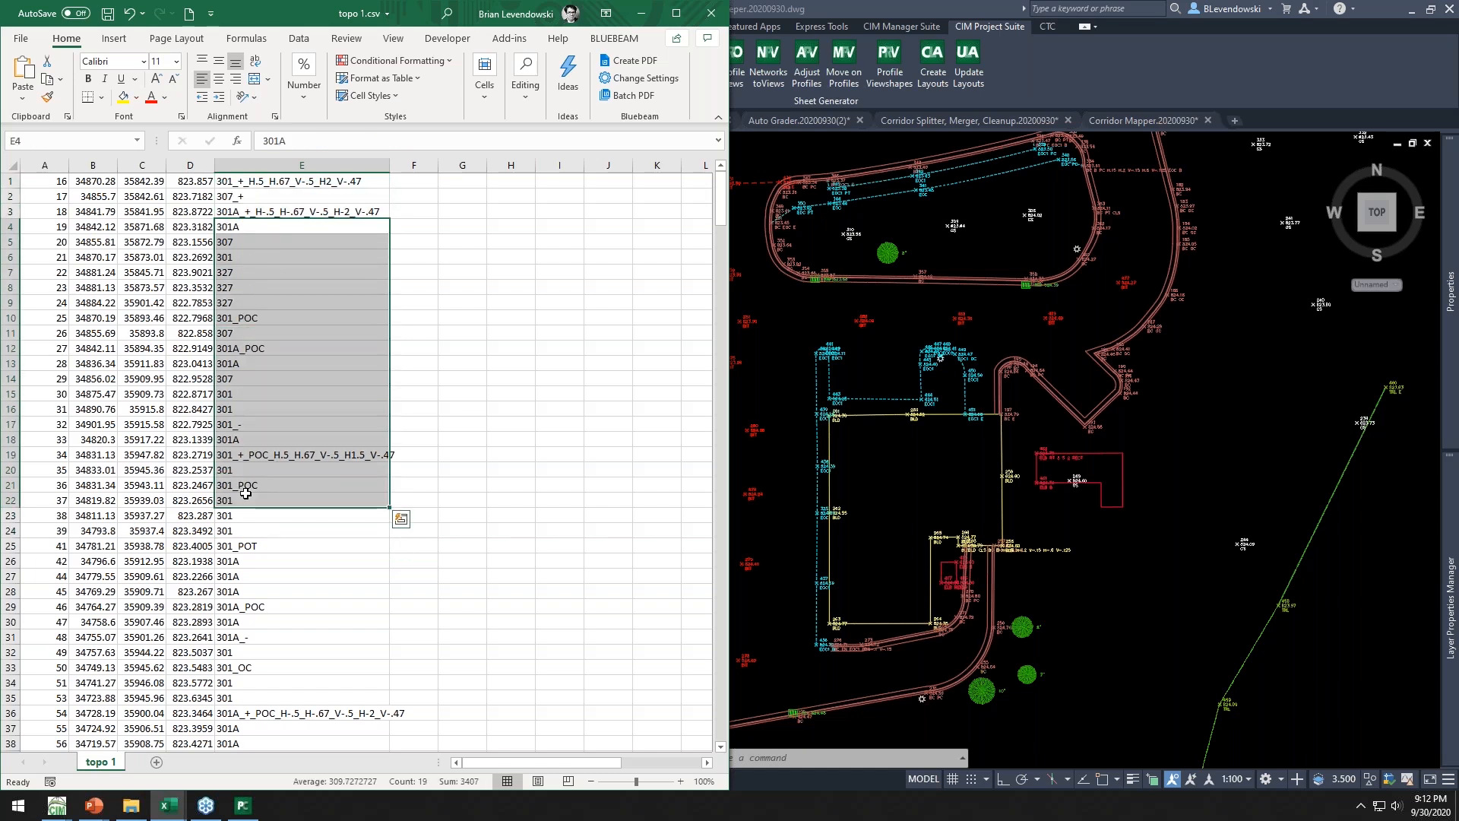
pyautogui.press('alt')
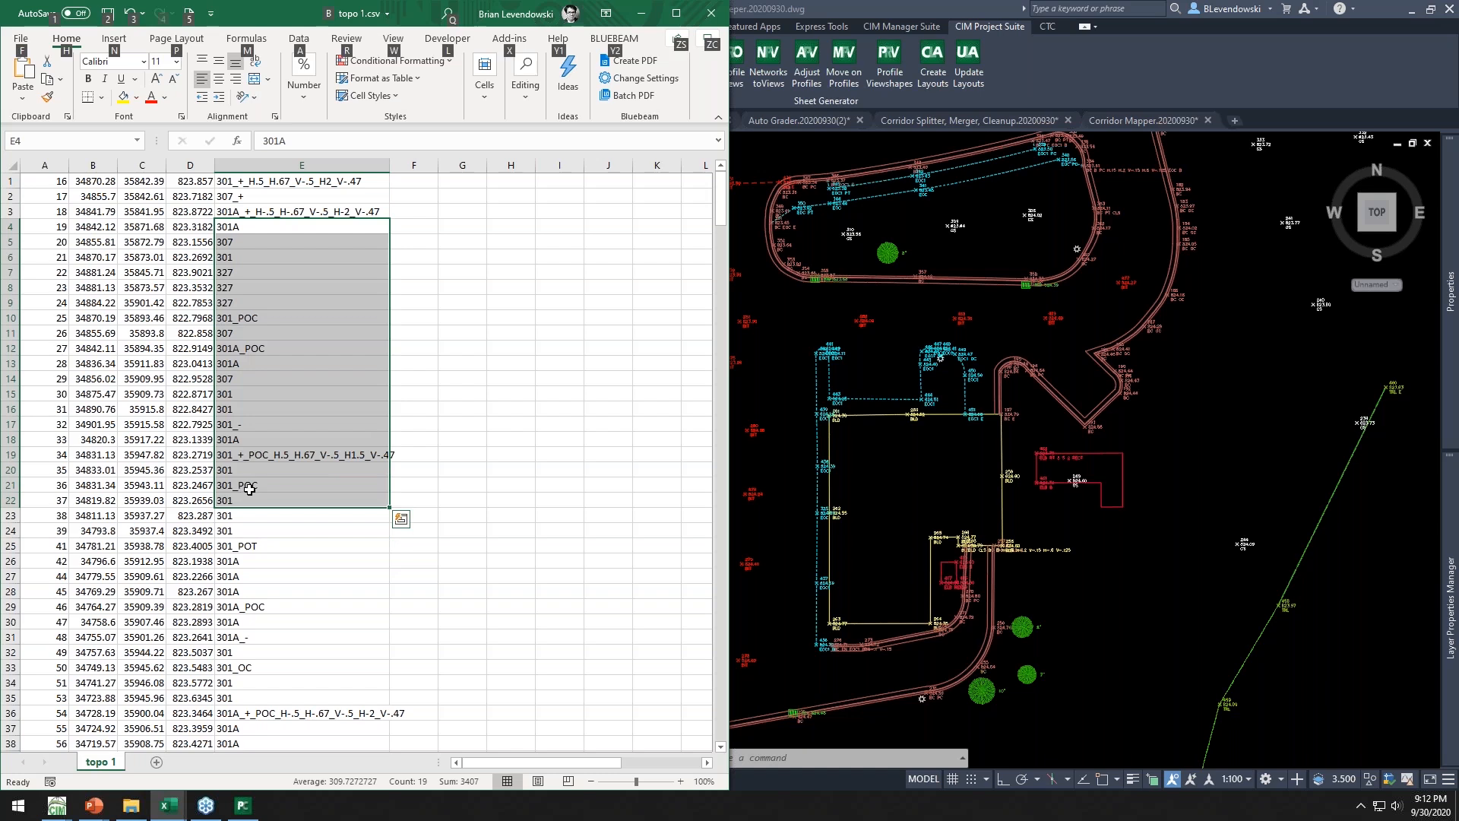
pyautogui.hotkey('alt', 'Tab')
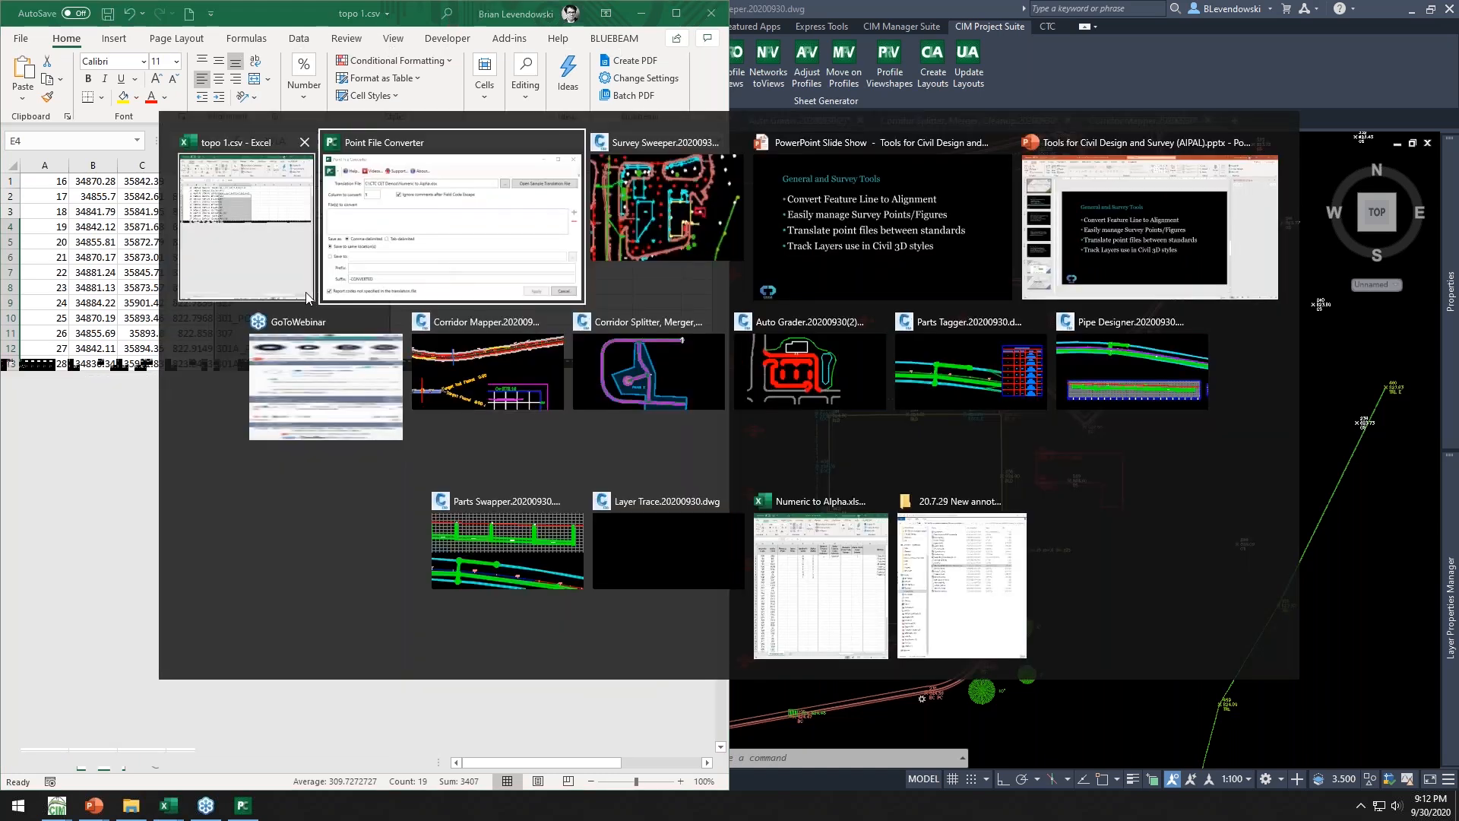
pyautogui.click(290, 206)
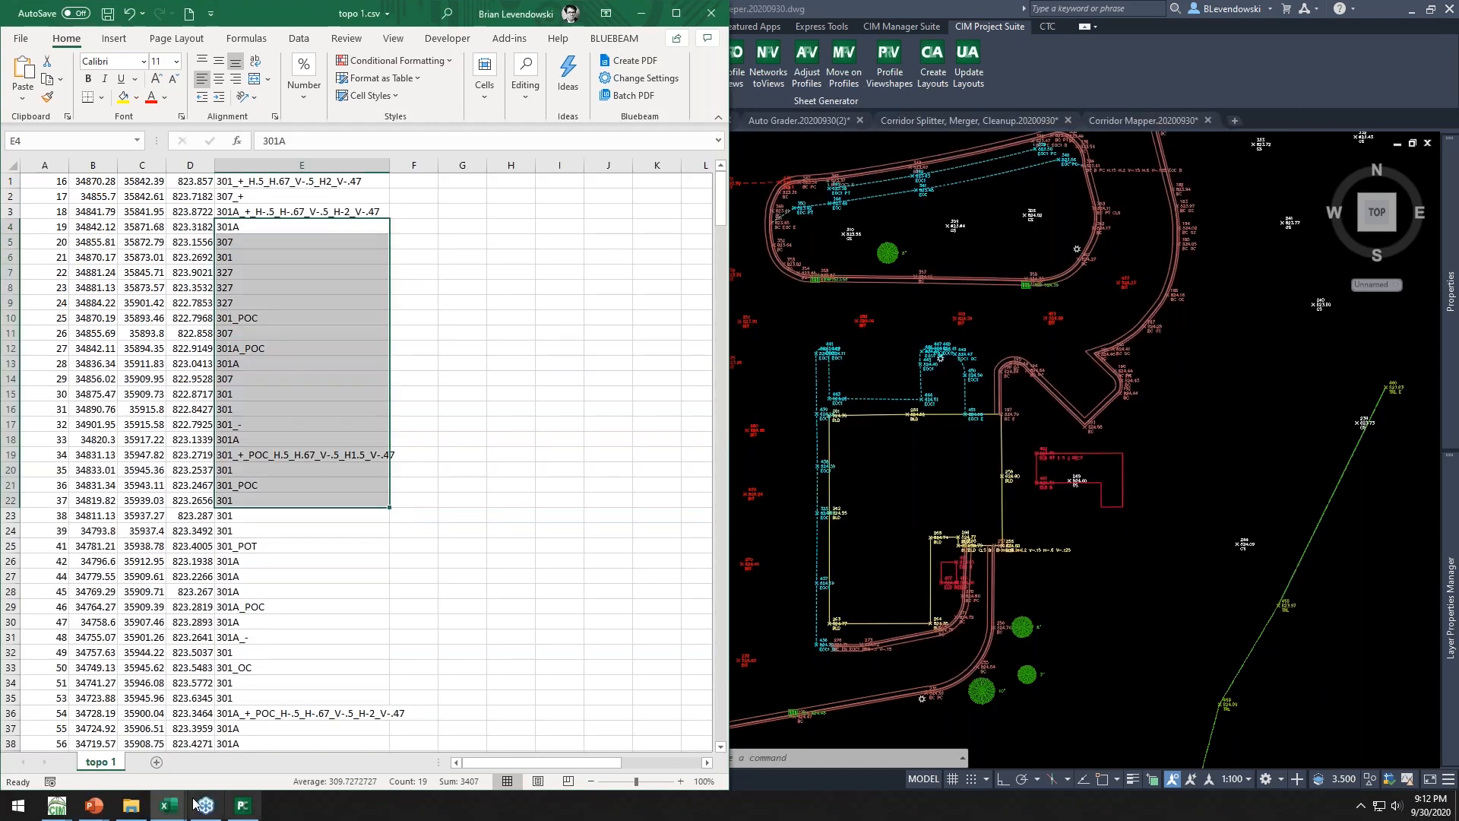
# Switch to the Numeric to Alpha.xlsx translation file and review its Numeric Code and Alpha Code columns
pyautogui.moveTo(173, 812)
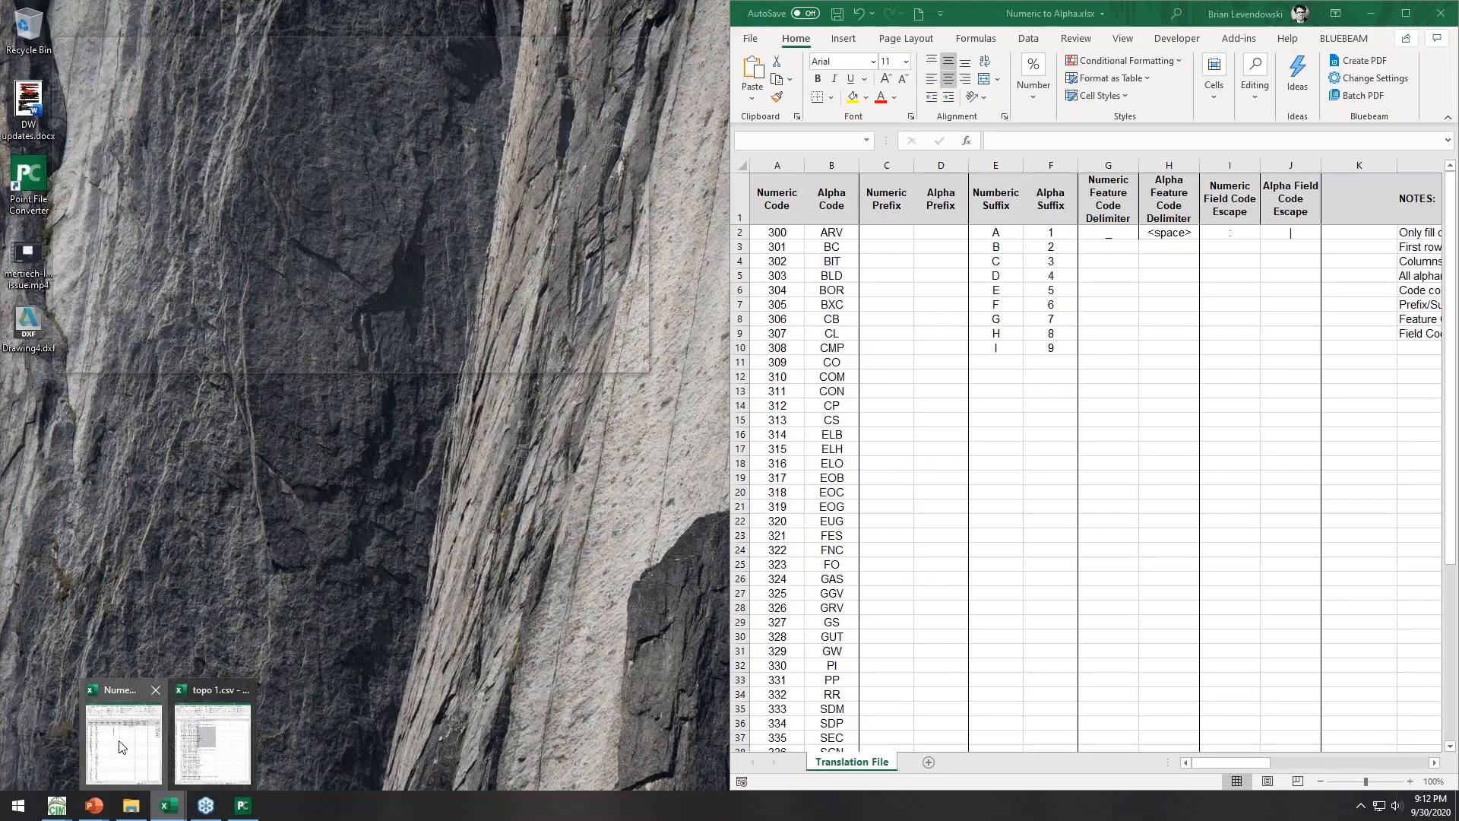
pyautogui.click(123, 746)
pyautogui.click(830, 320)
pyautogui.moveTo(783, 234); pyautogui.dragTo(782, 668)
pyautogui.moveTo(833, 233); pyautogui.dragTo(832, 661)
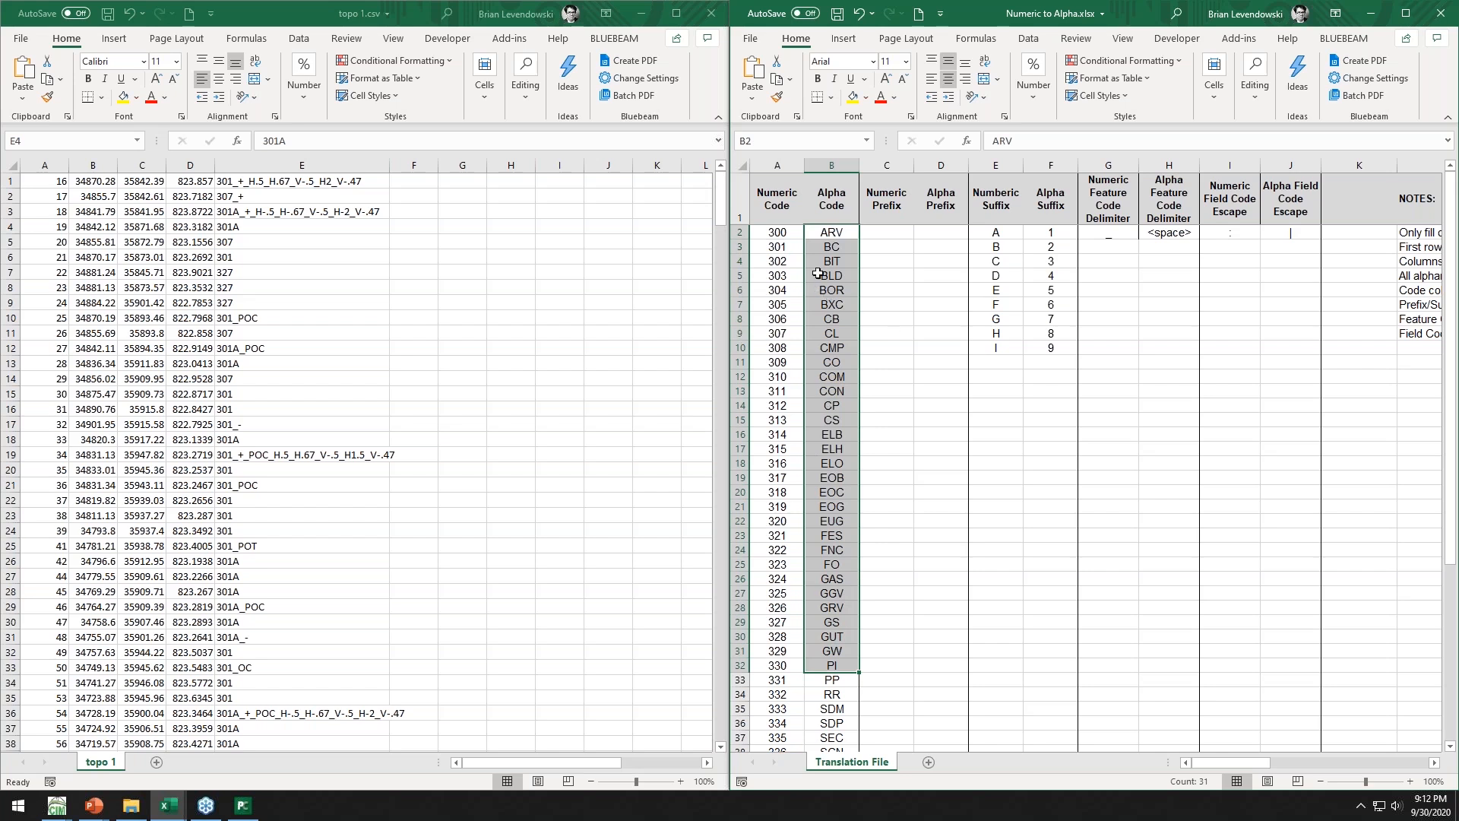
pyautogui.moveTo(782, 232); pyautogui.dragTo(778, 698)
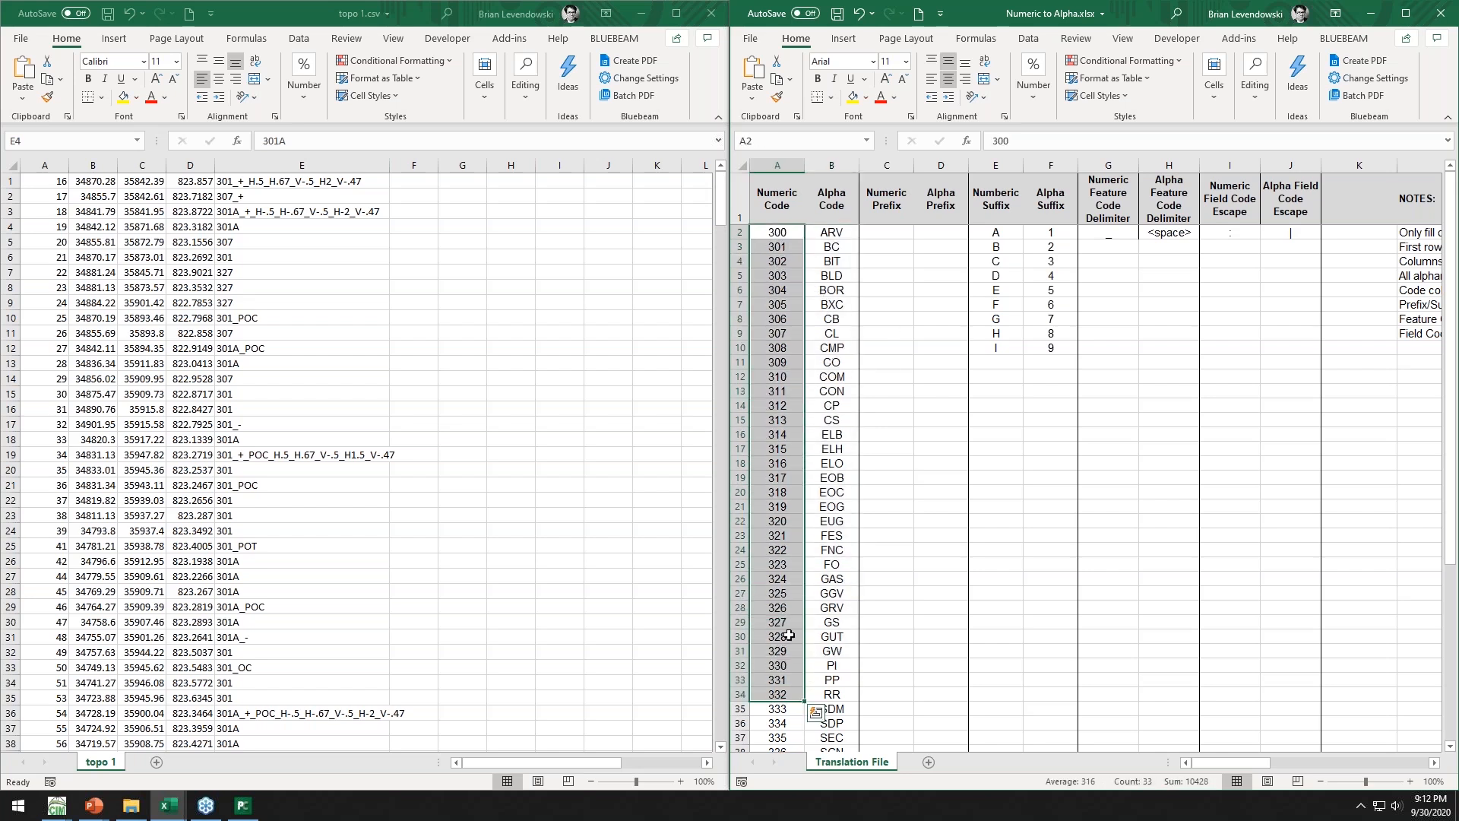
# Return to the Point File Converter and set the translation file to Numeric to Alpha.xlsx in CTC CET Demos
pyautogui.click(640, 13)
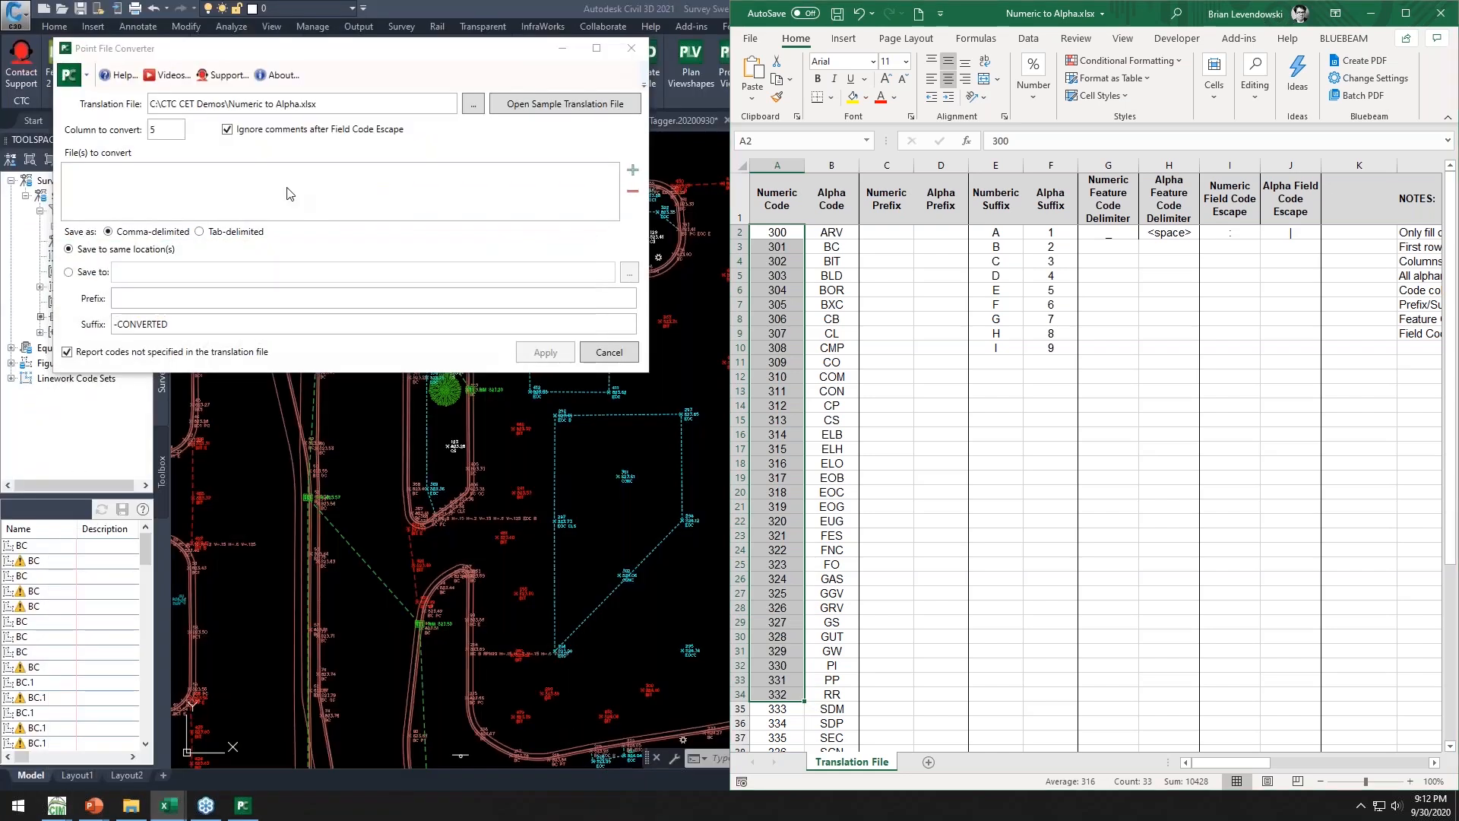
pyautogui.click(289, 193)
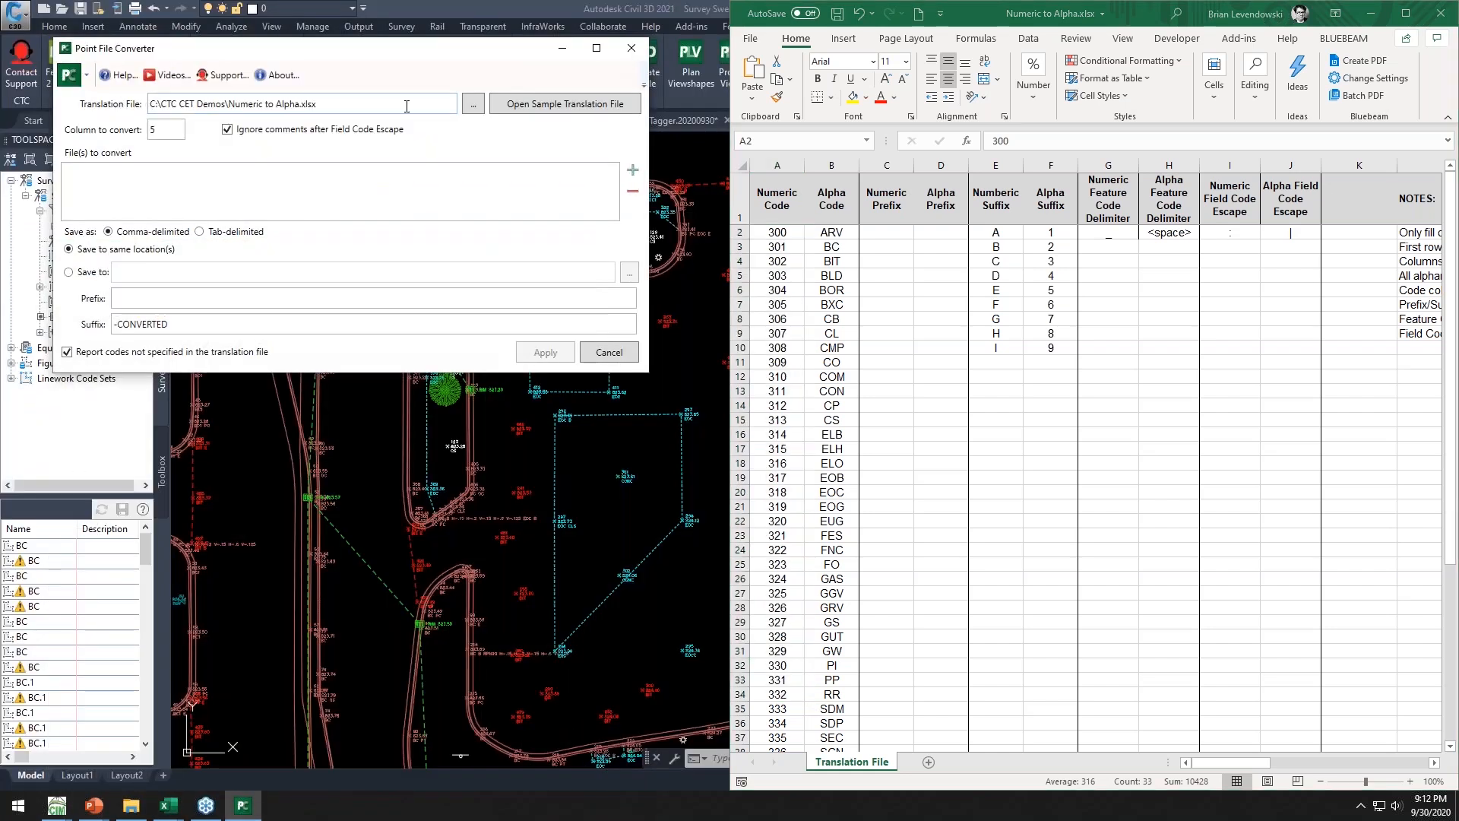
pyautogui.click(473, 104)
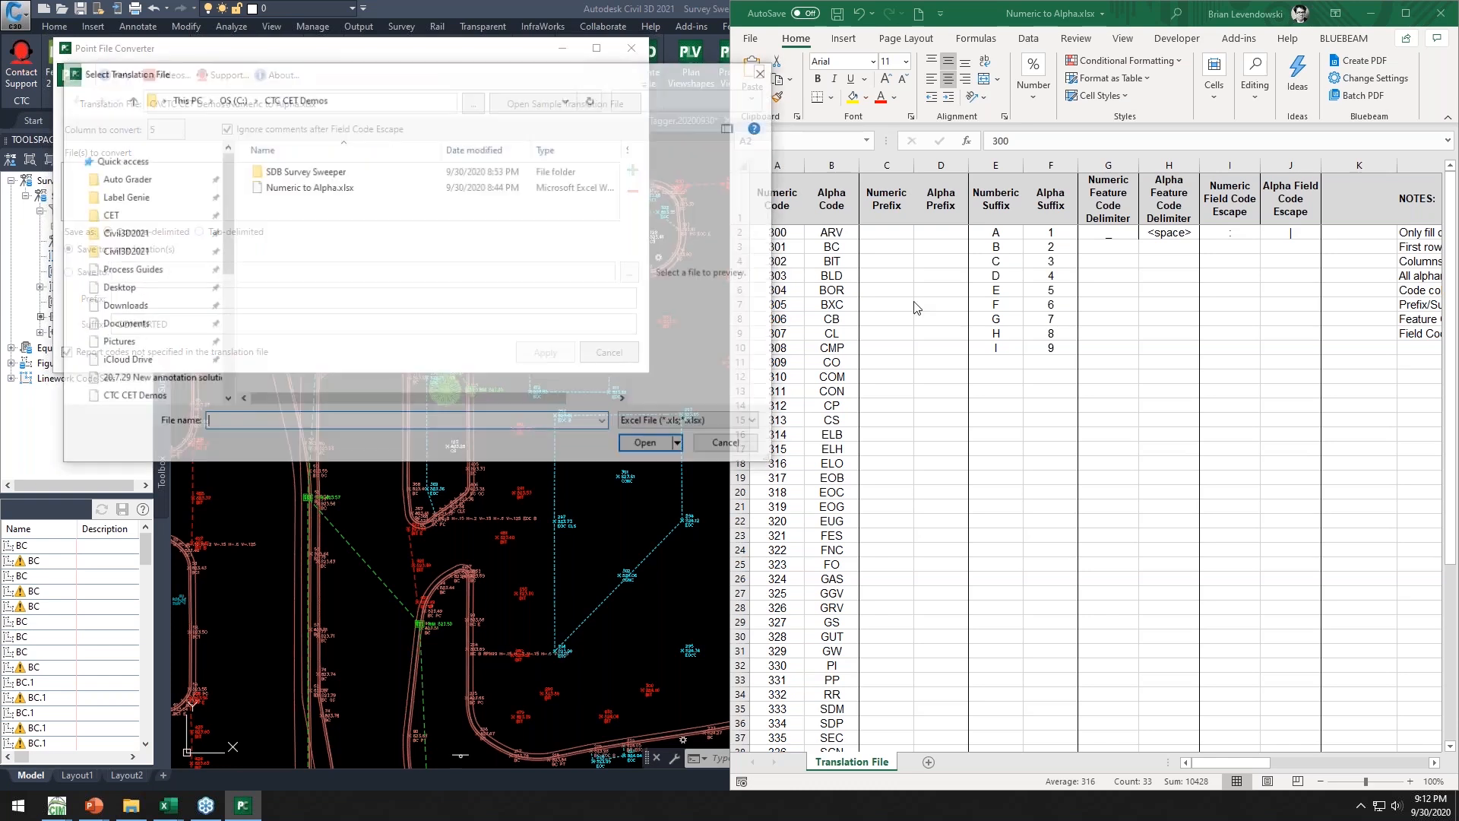
pyautogui.click(294, 188)
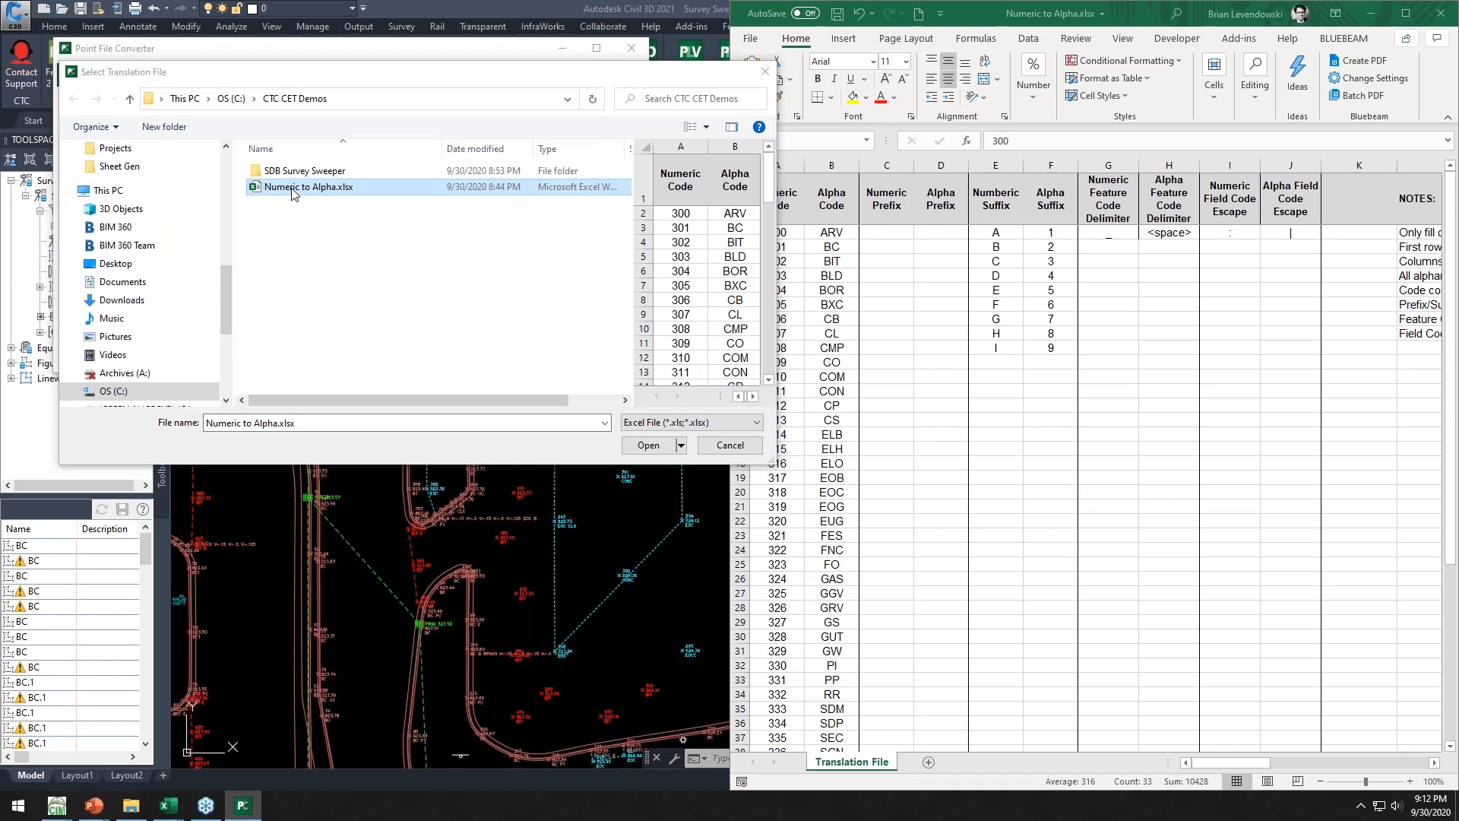
pyautogui.click(648, 445)
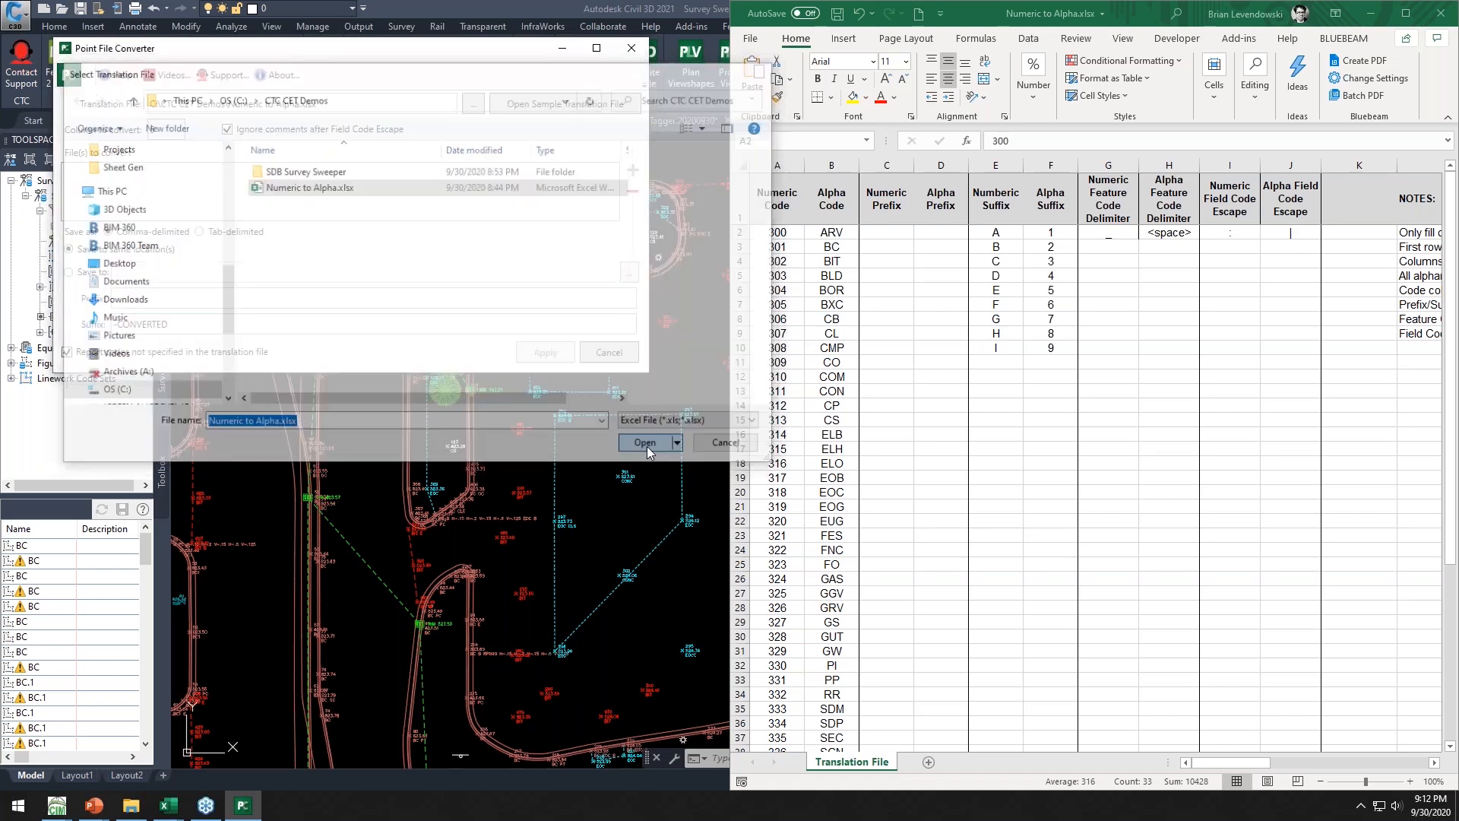
# Add topo 1.csv as the file to convert, apply the conversion and dismiss the results report
pyautogui.click(633, 170)
pyautogui.click(325, 187)
pyautogui.click(646, 447)
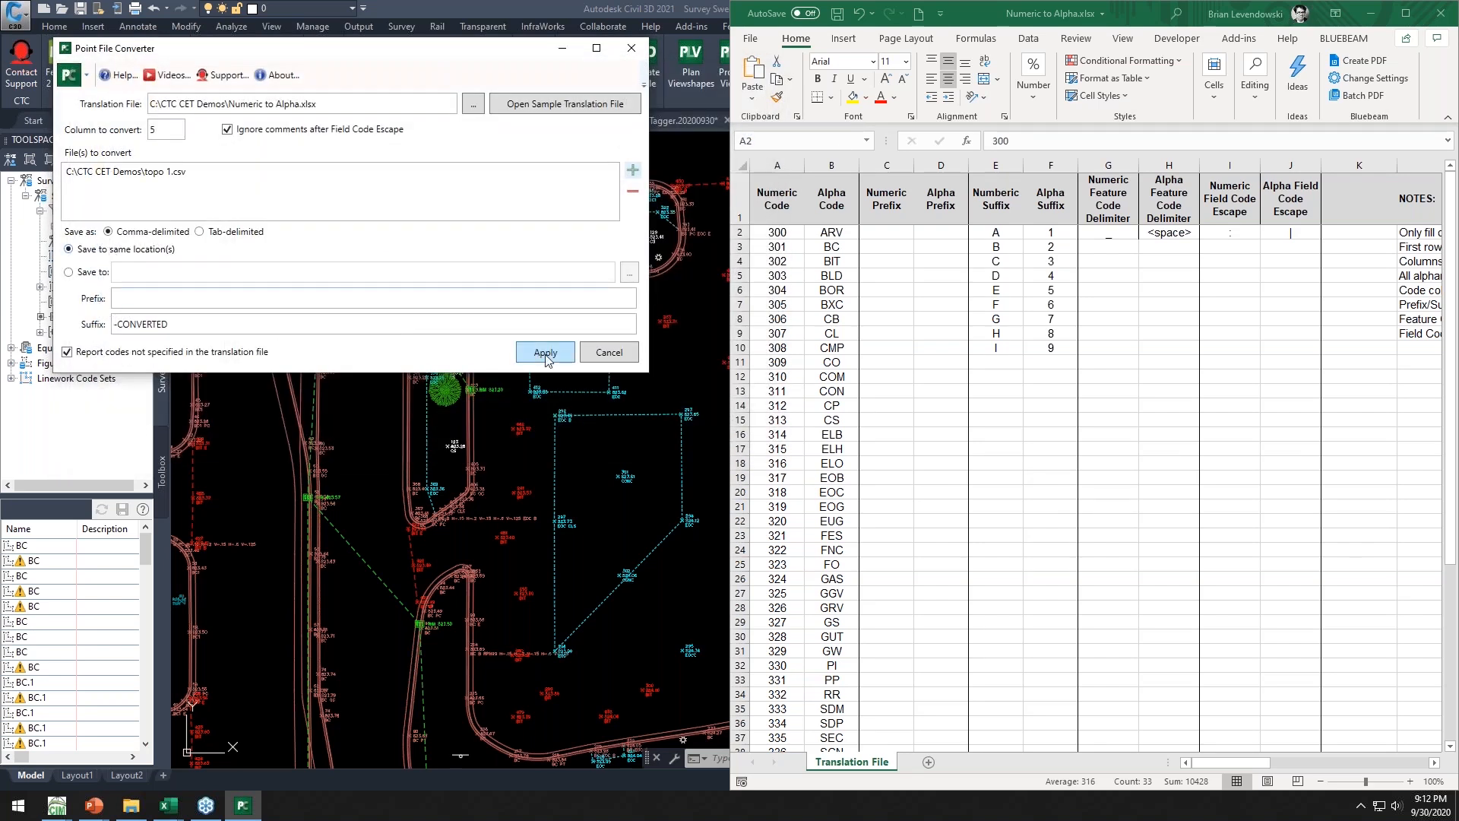
pyautogui.click(545, 353)
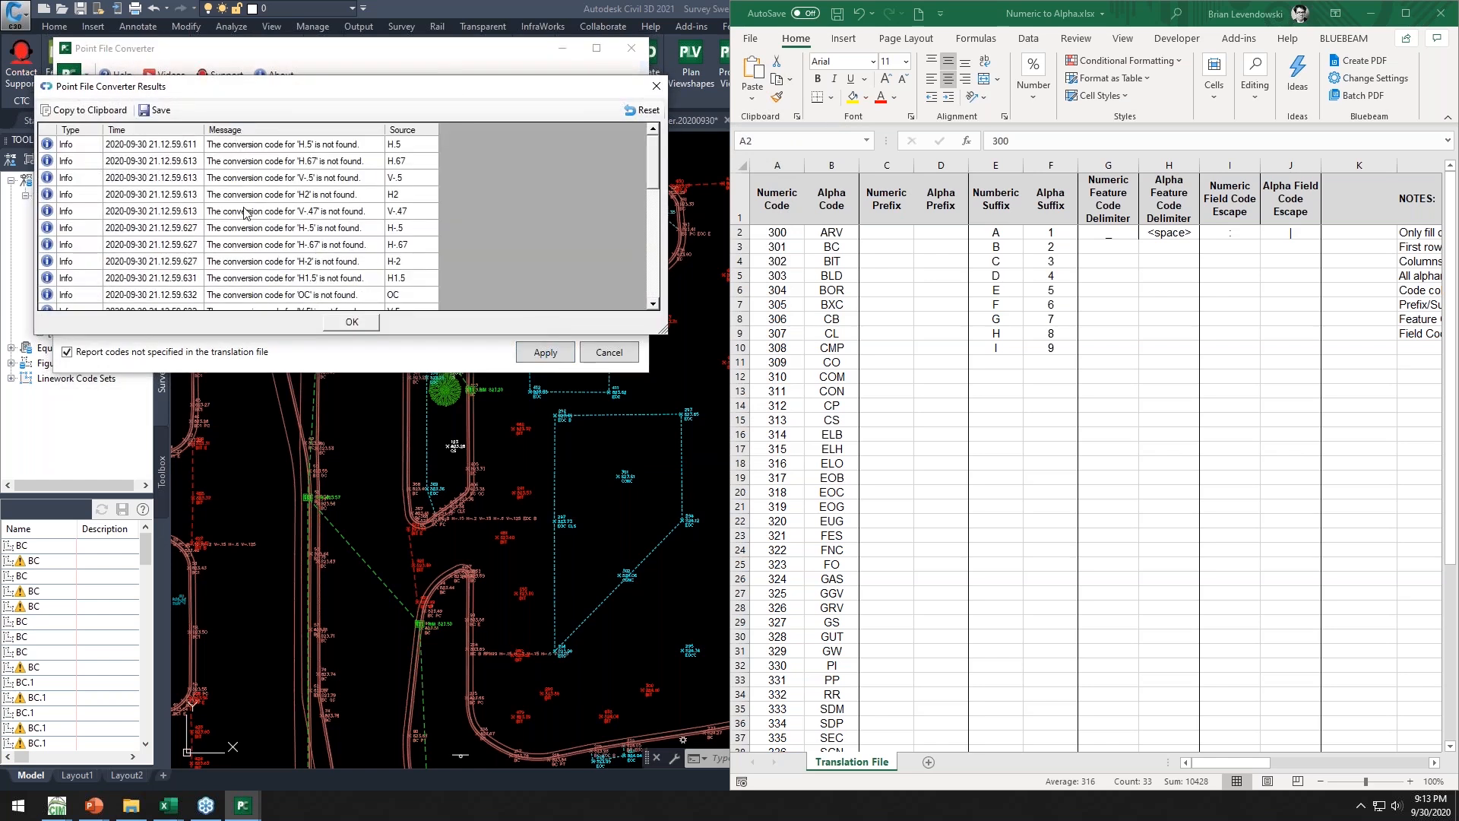
pyautogui.click(352, 323)
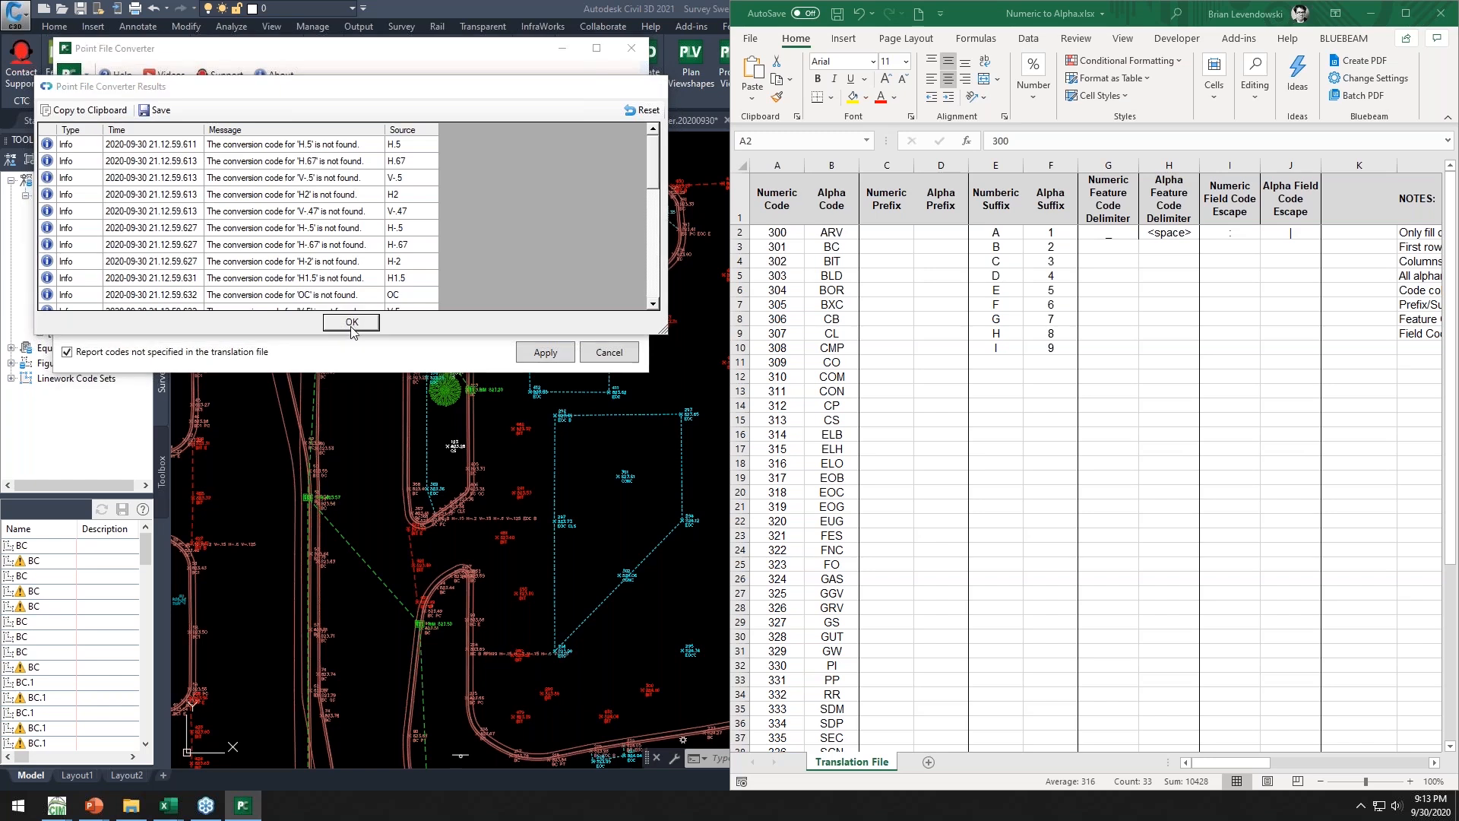
# Open topo 1-CONVERTED.csv from the CTC CET Demos folder and snap its window beside the original file
pyautogui.click(777, 447)
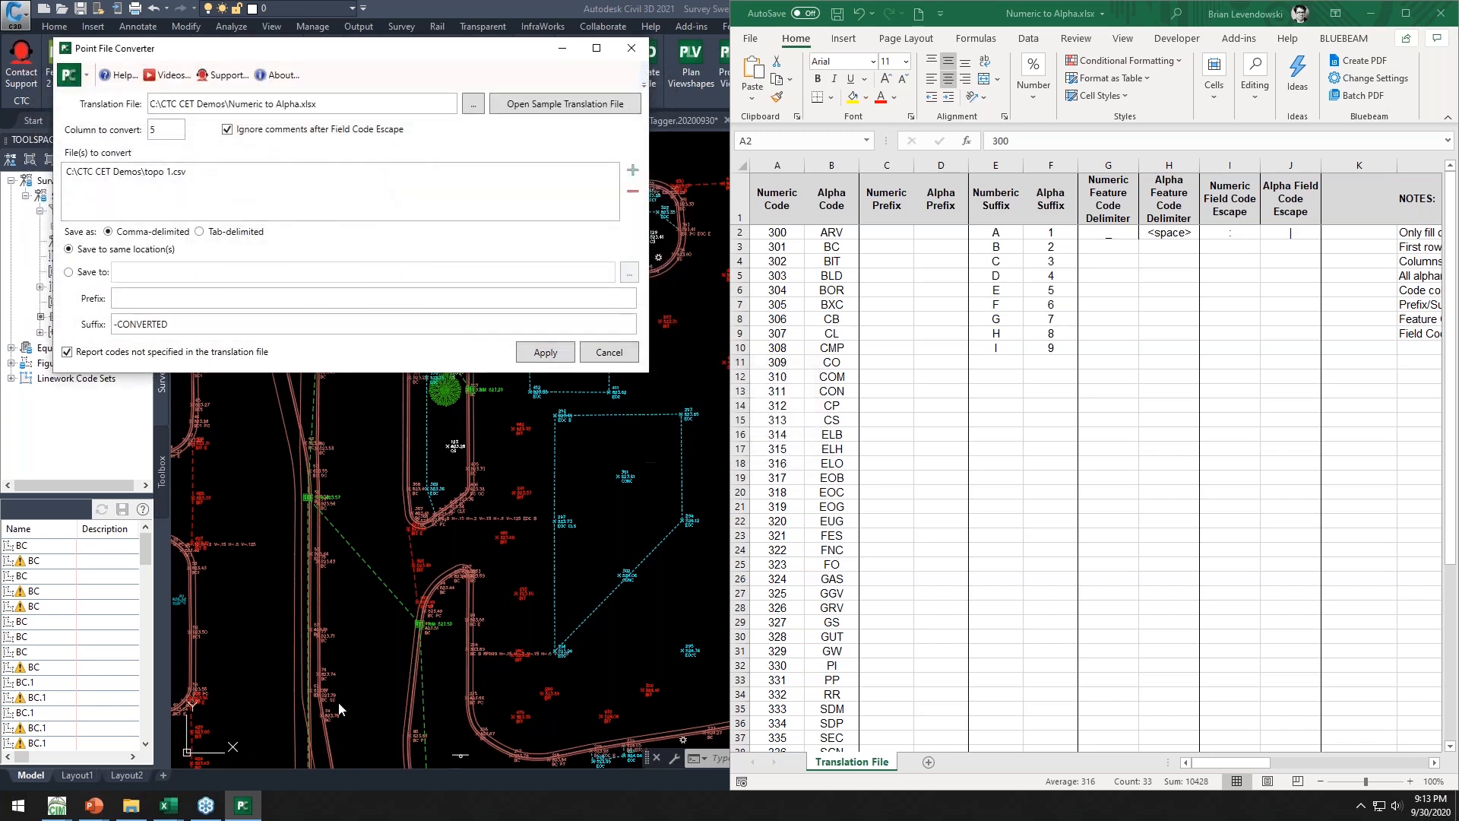
pyautogui.click(132, 809)
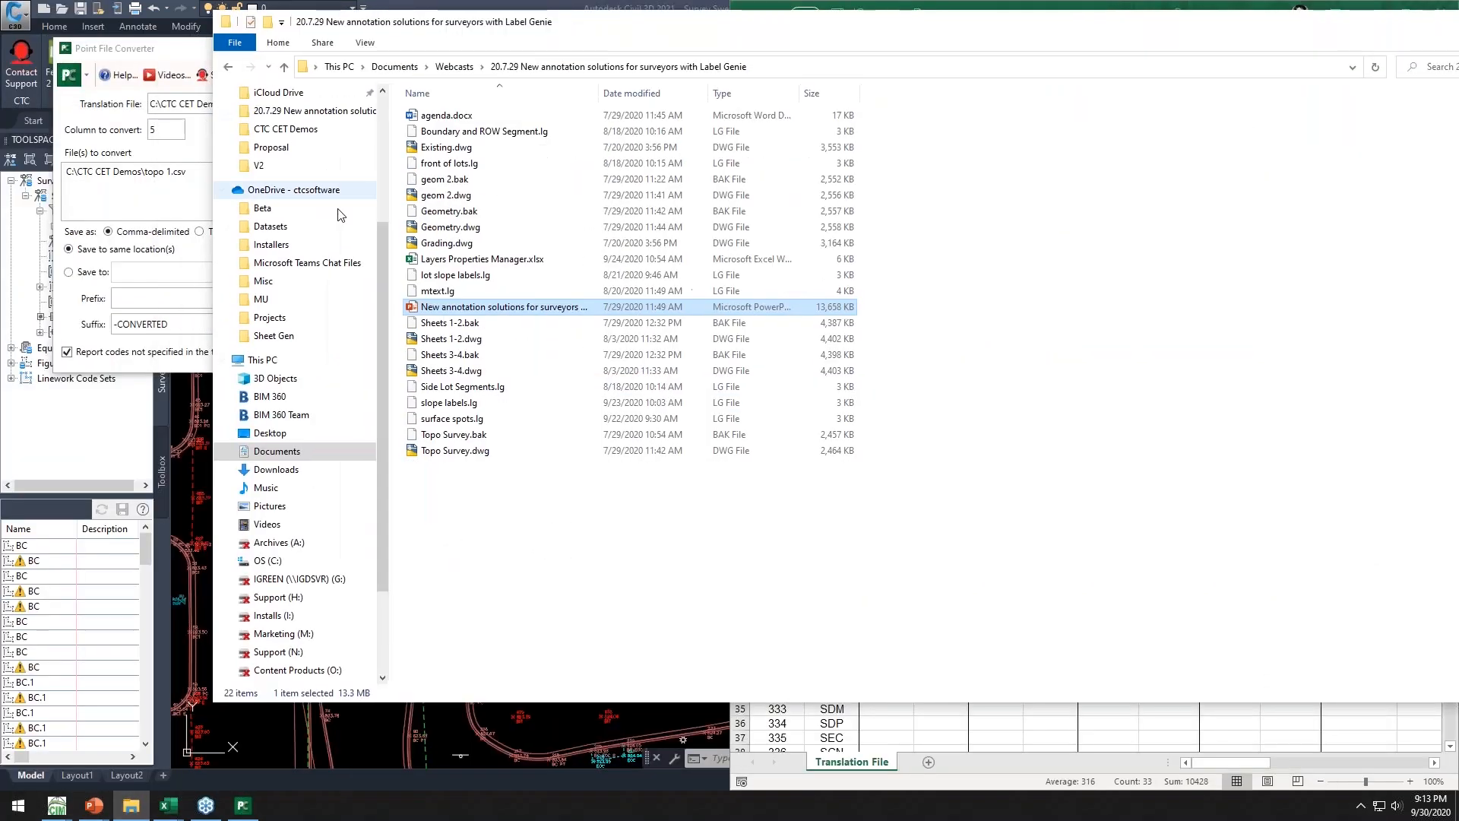
pyautogui.click(268, 561)
pyautogui.doubleClick(455, 228)
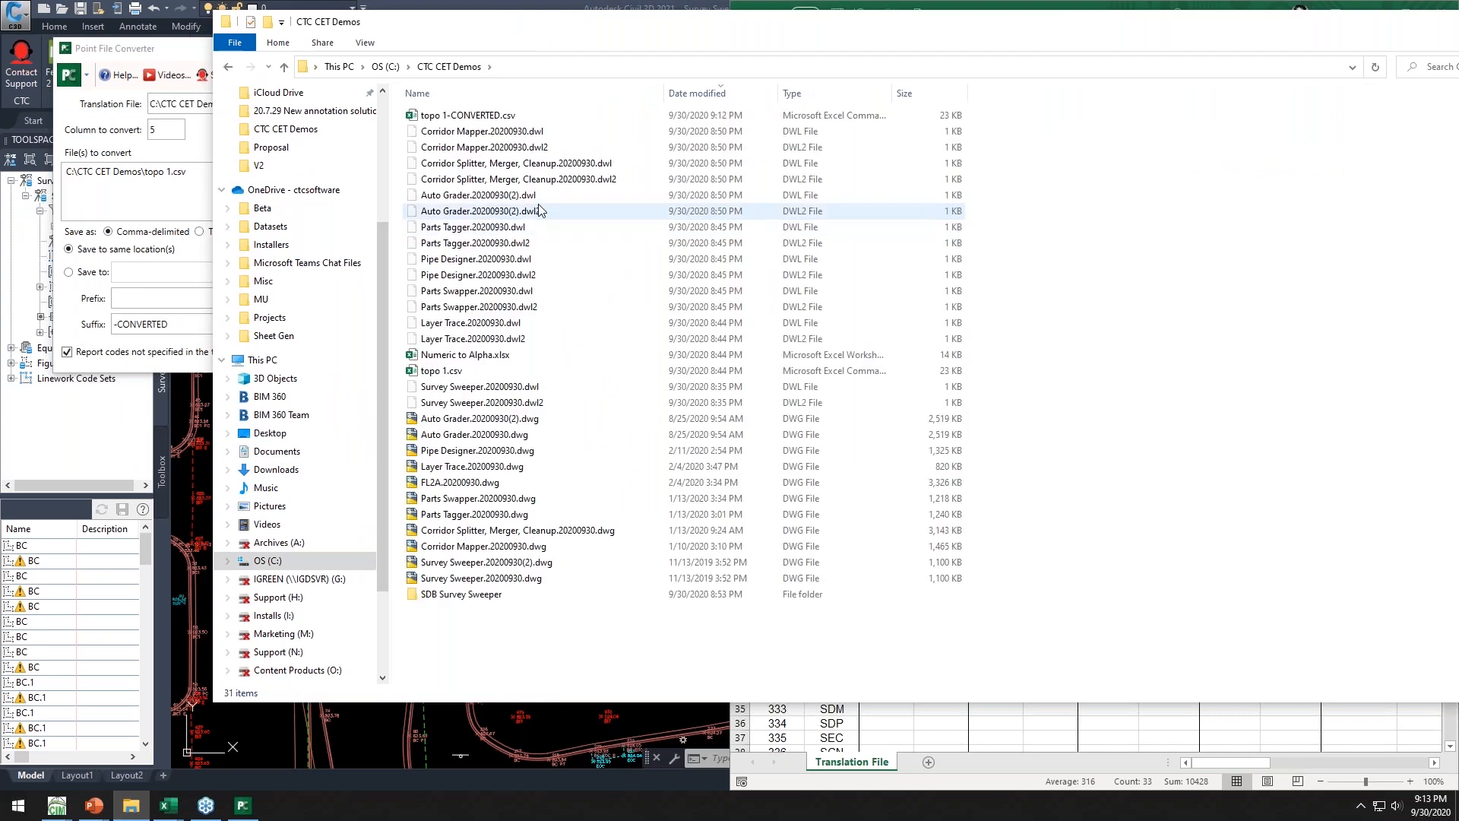
pyautogui.click(455, 118)
pyautogui.press('ctrl')
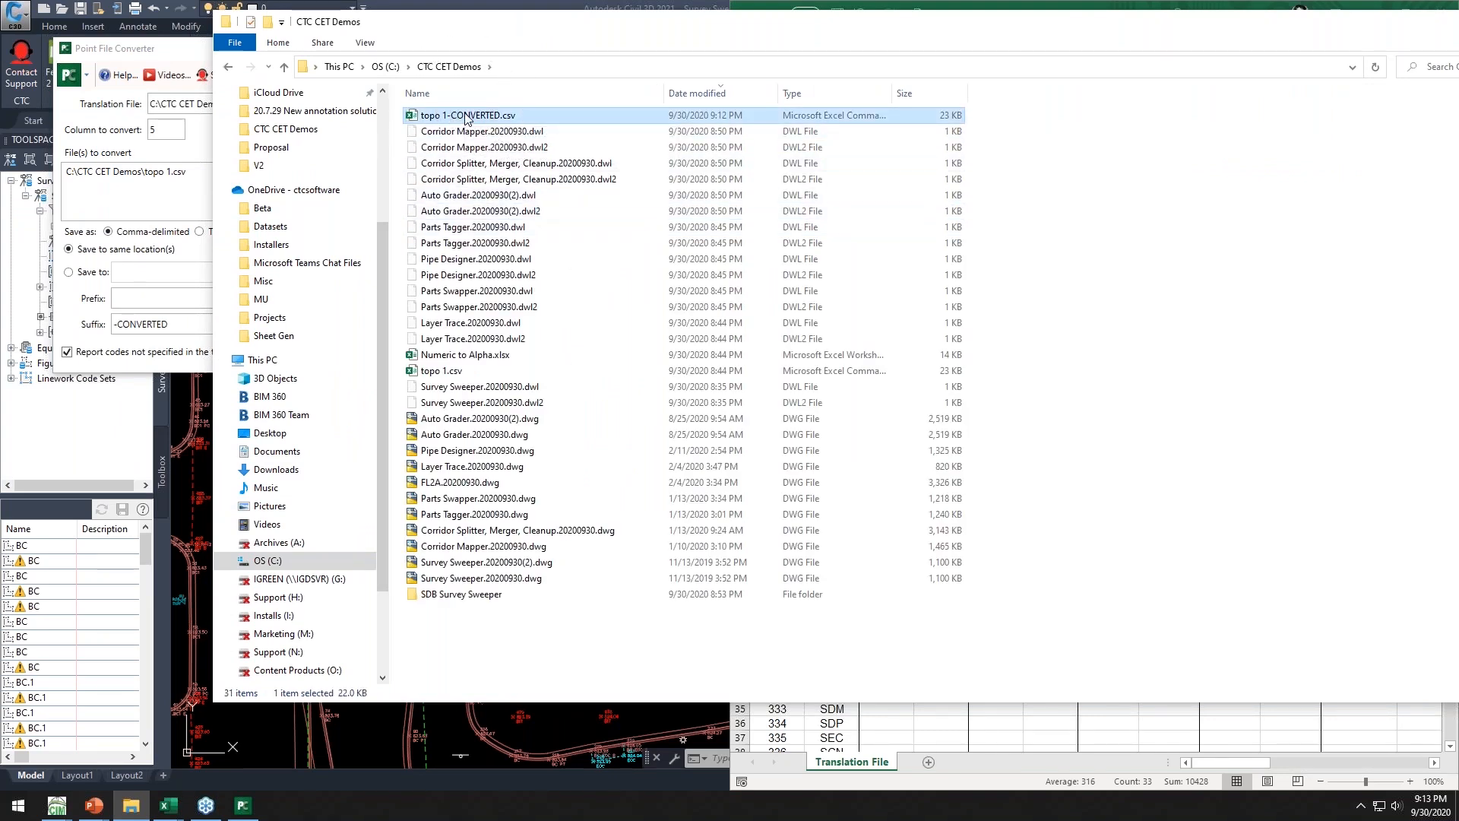
pyautogui.hotkey('alt', 'Tab')
pyautogui.doubleClick(465, 117)
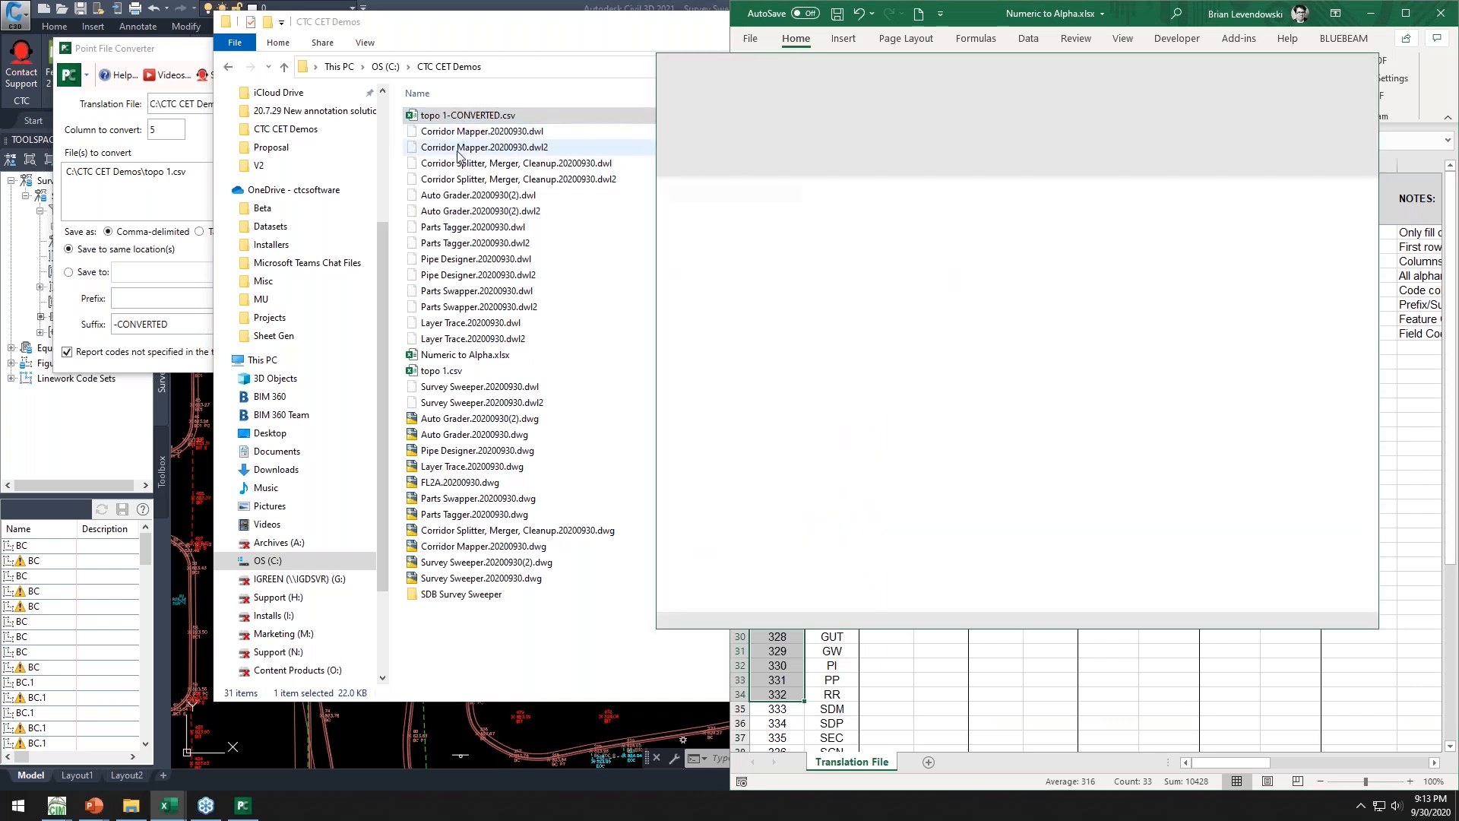
pyautogui.press('super+Right')
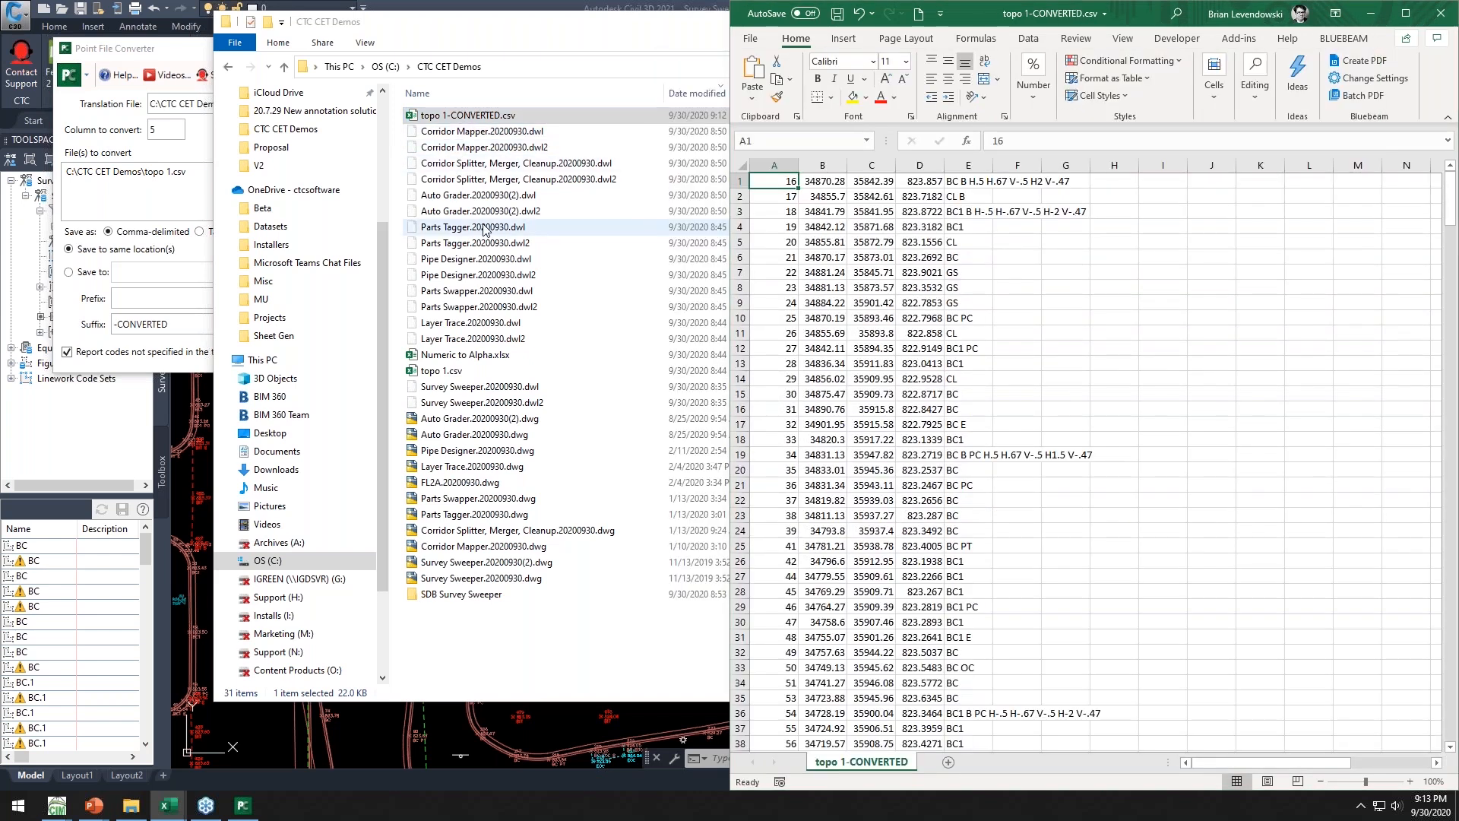
# Compare the original numeric description column with the converted alpha descriptions, widening the converted description column
pyautogui.click(142, 322)
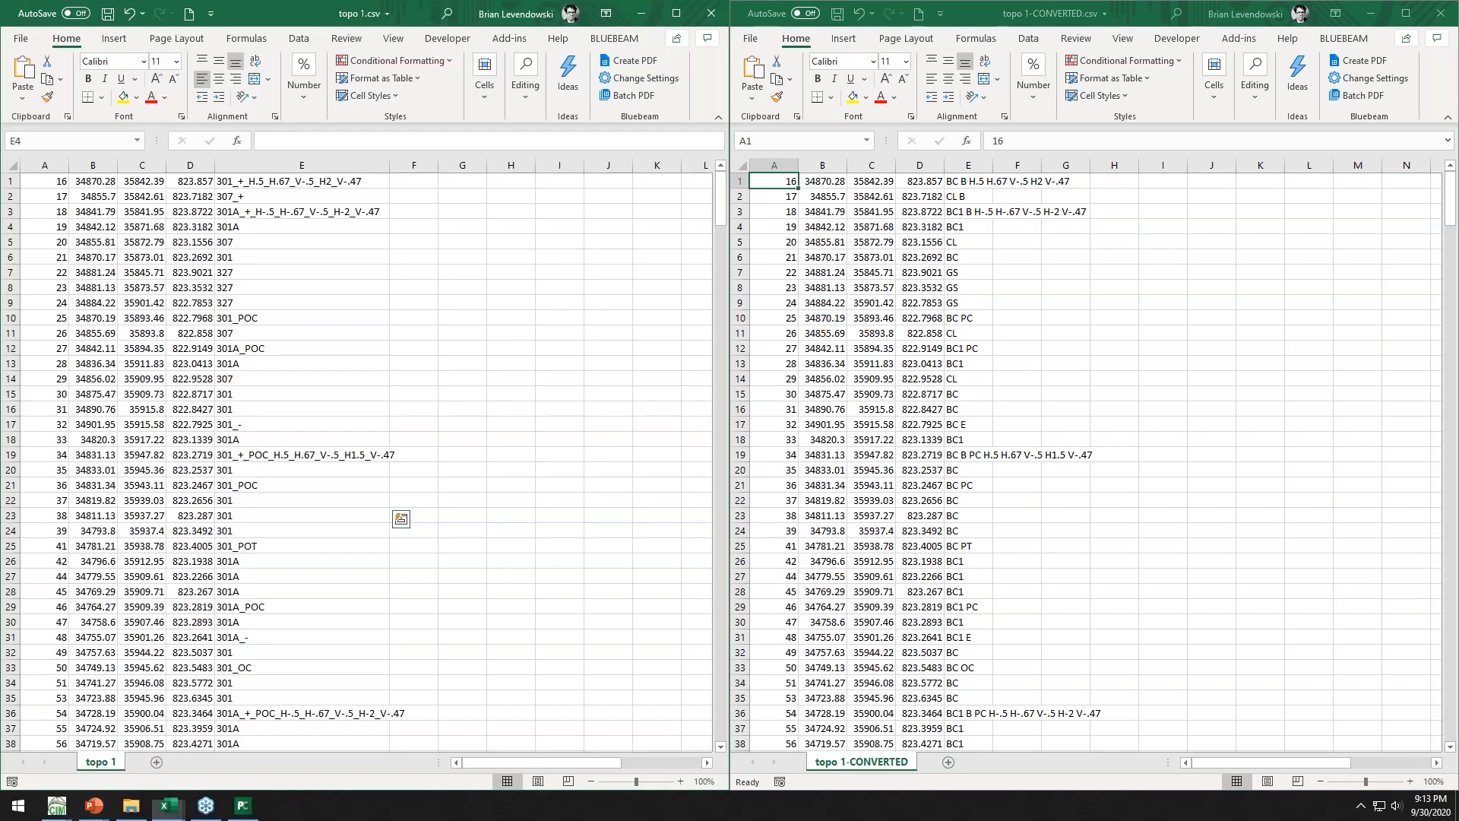
pyautogui.click(245, 194)
pyautogui.moveTo(244, 185); pyautogui.dragTo(246, 592)
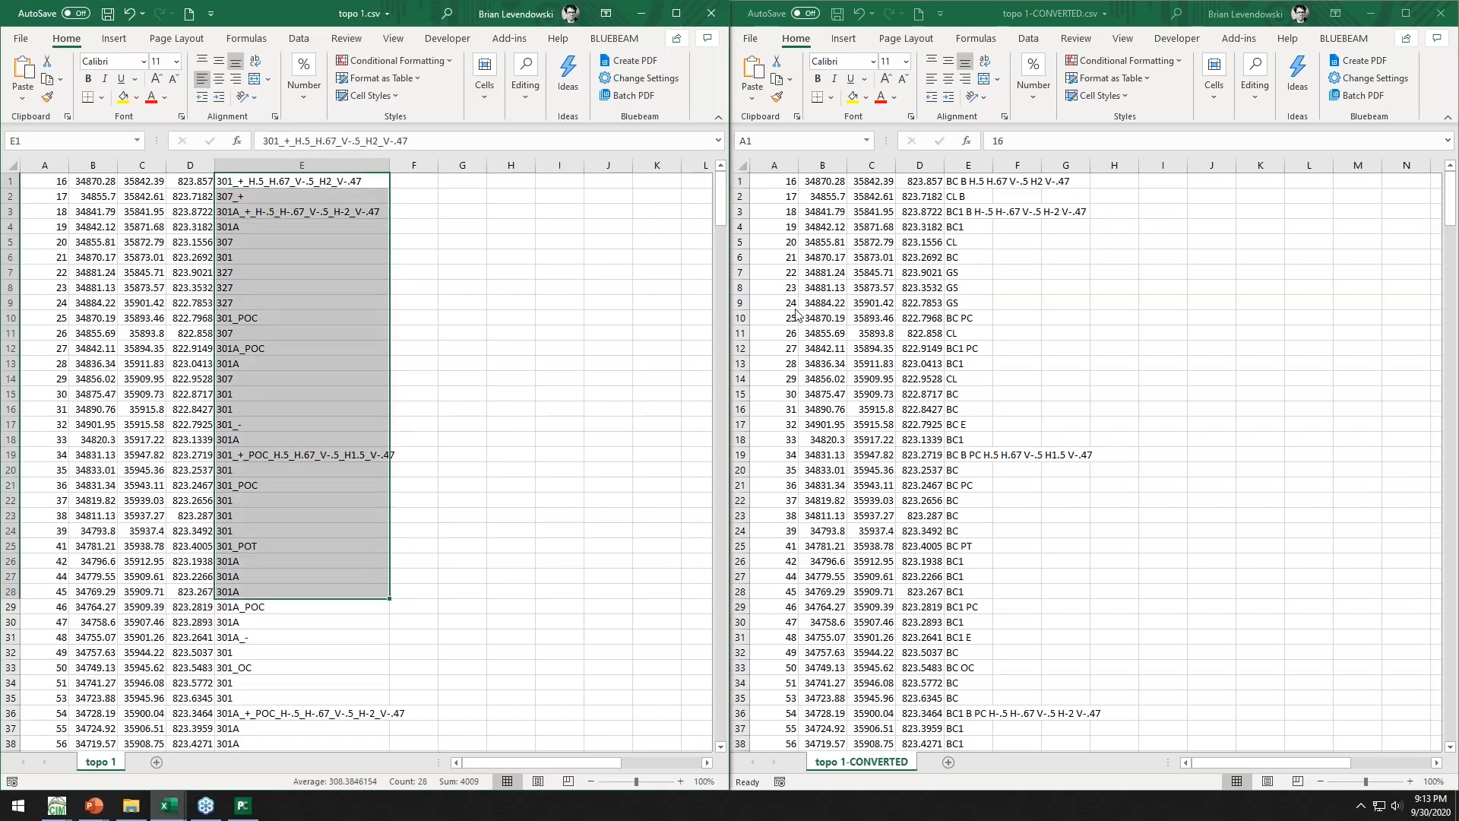
pyautogui.moveTo(973, 185); pyautogui.dragTo(1018, 439)
pyautogui.moveTo(995, 161); pyautogui.dragTo(1053, 161)
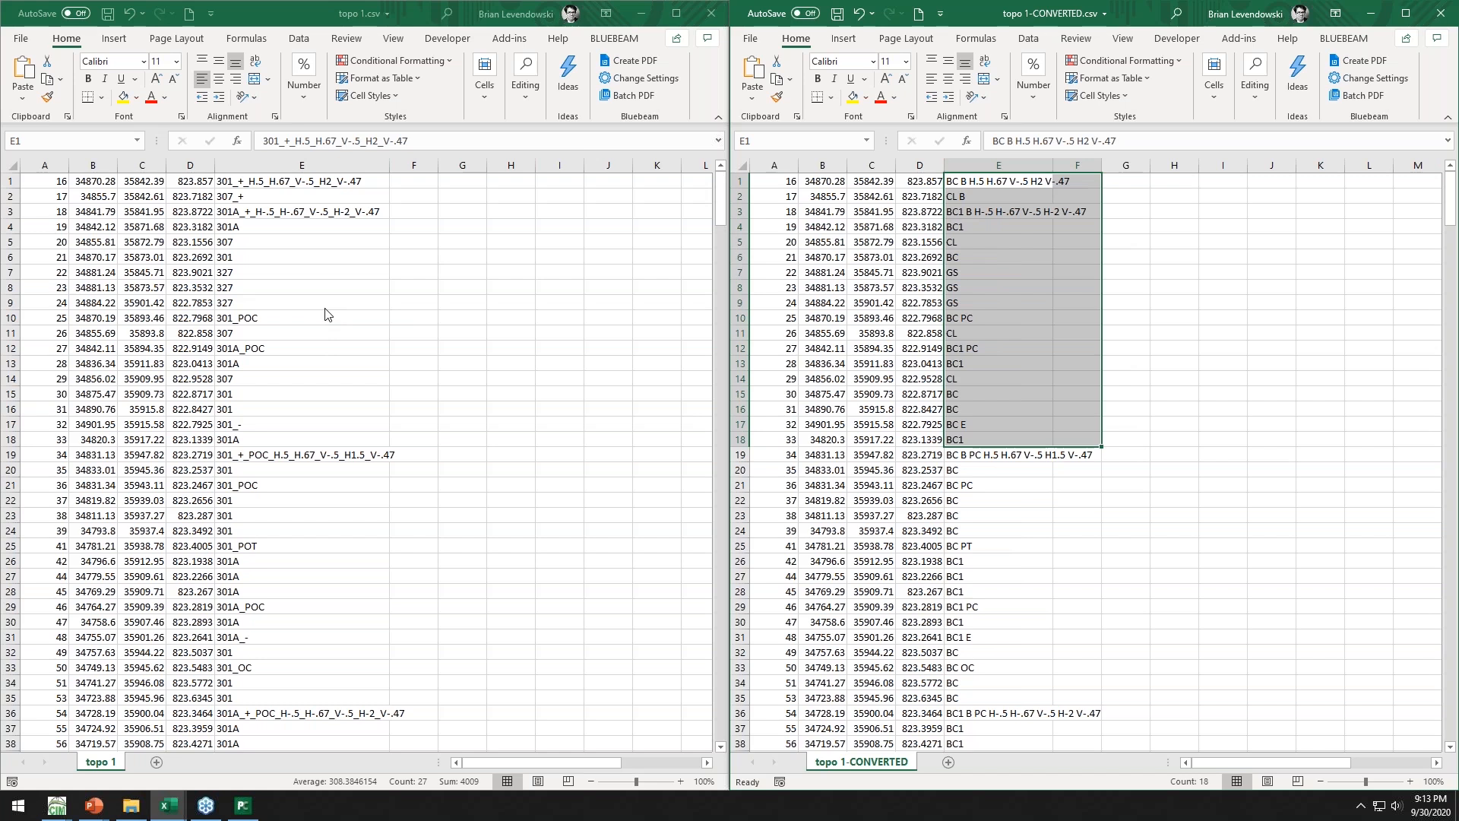
# Switch to the Numeric to Alpha.xlsx translation file and review its suffix and feature code delimiter columns
pyautogui.press('super')
pyautogui.hotkey('alt', 'Tab')
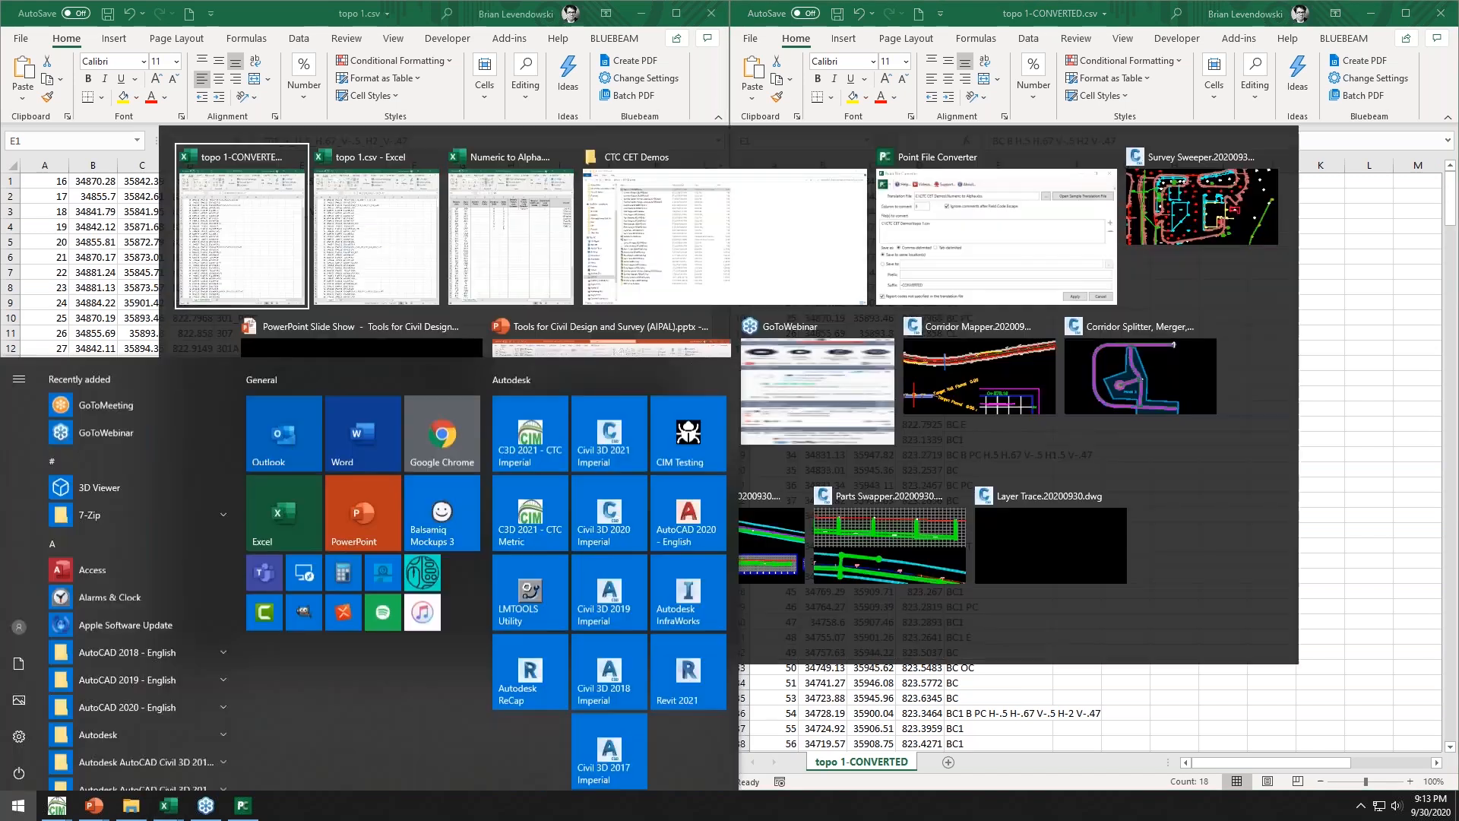
pyautogui.click(460, 262)
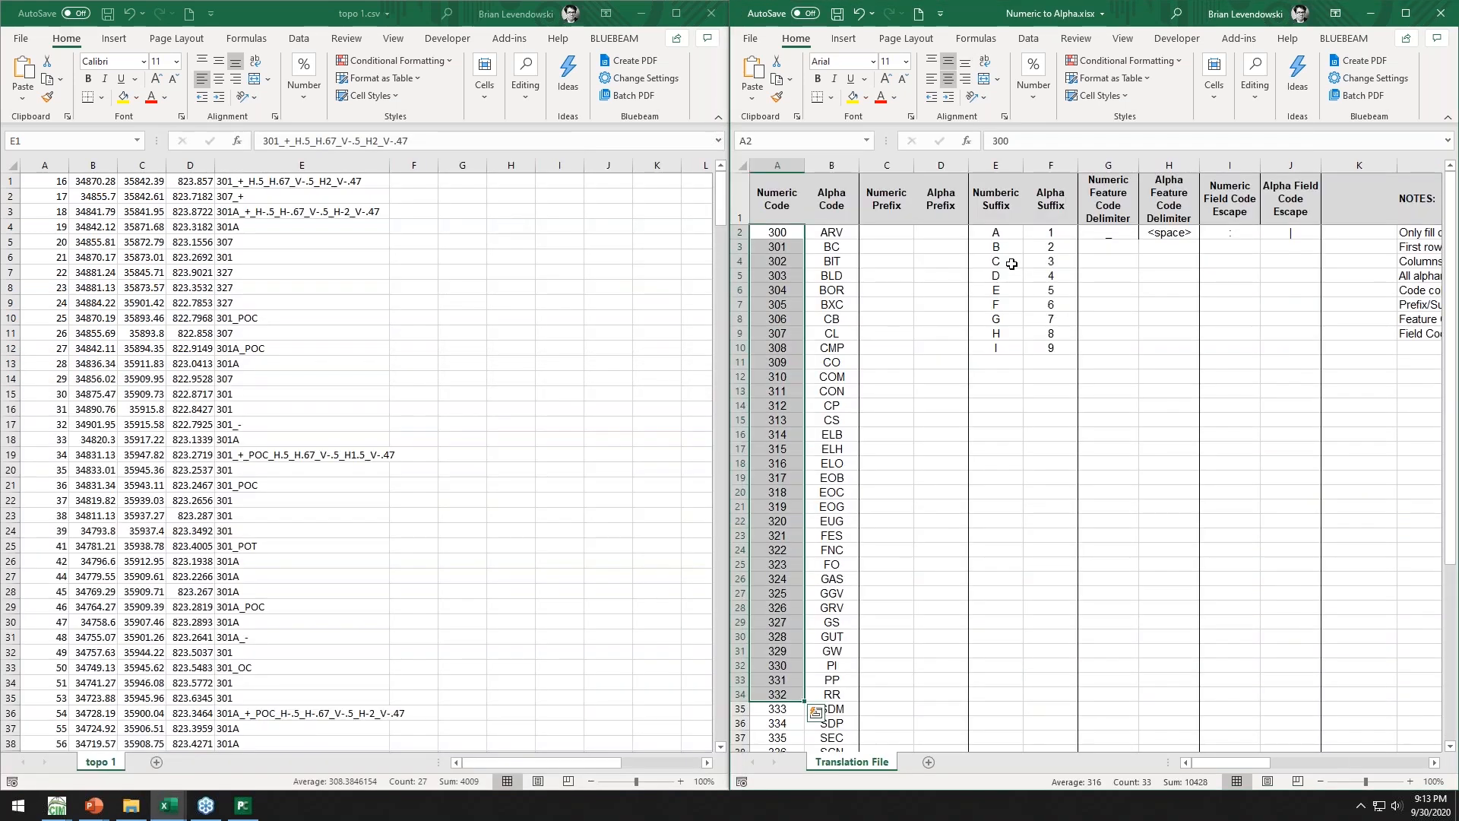
pyautogui.moveTo(1005, 236); pyautogui.dragTo(1048, 347)
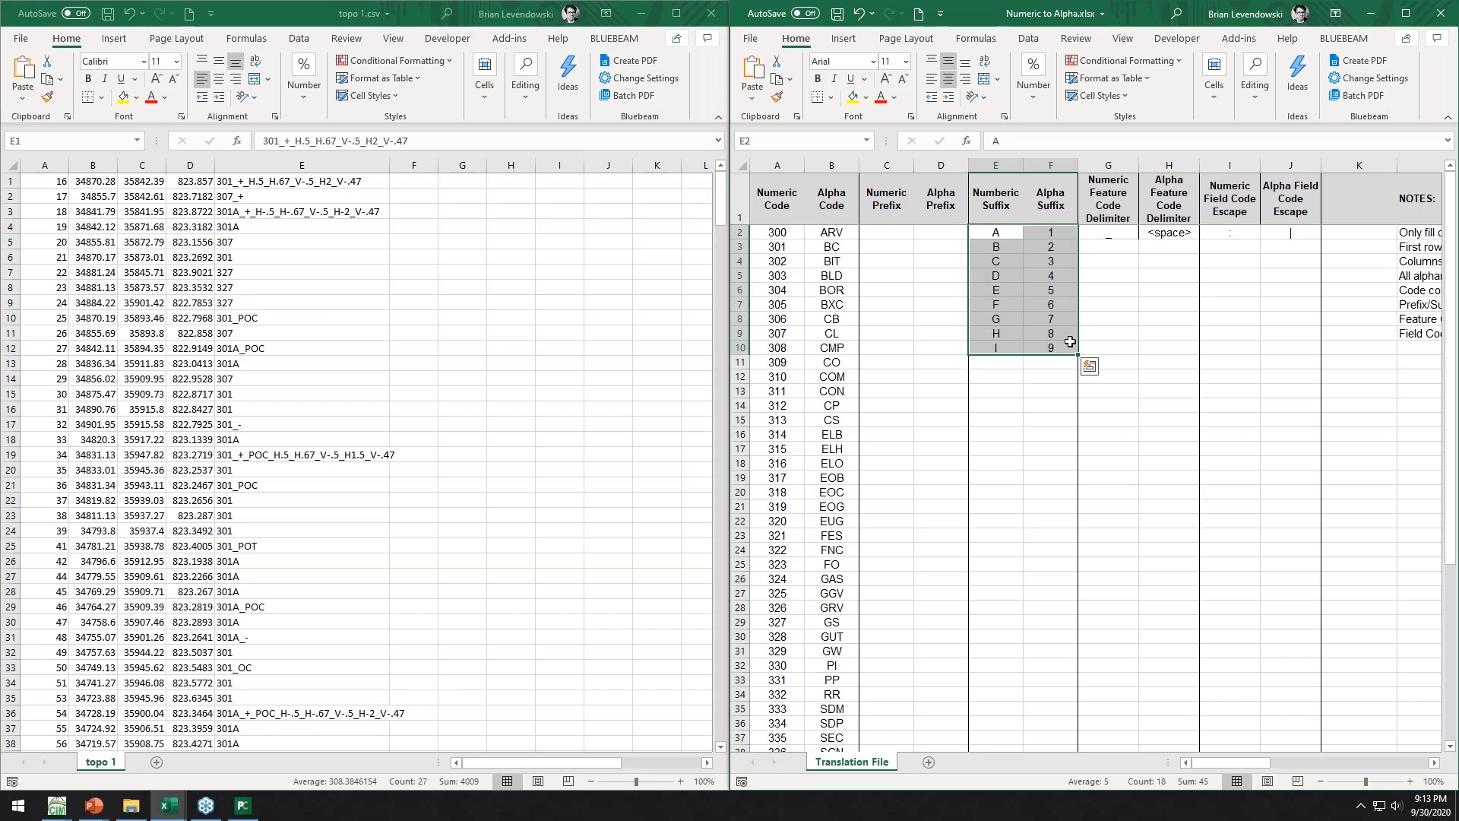
pyautogui.moveTo(1111, 233); pyautogui.dragTo(1174, 234)
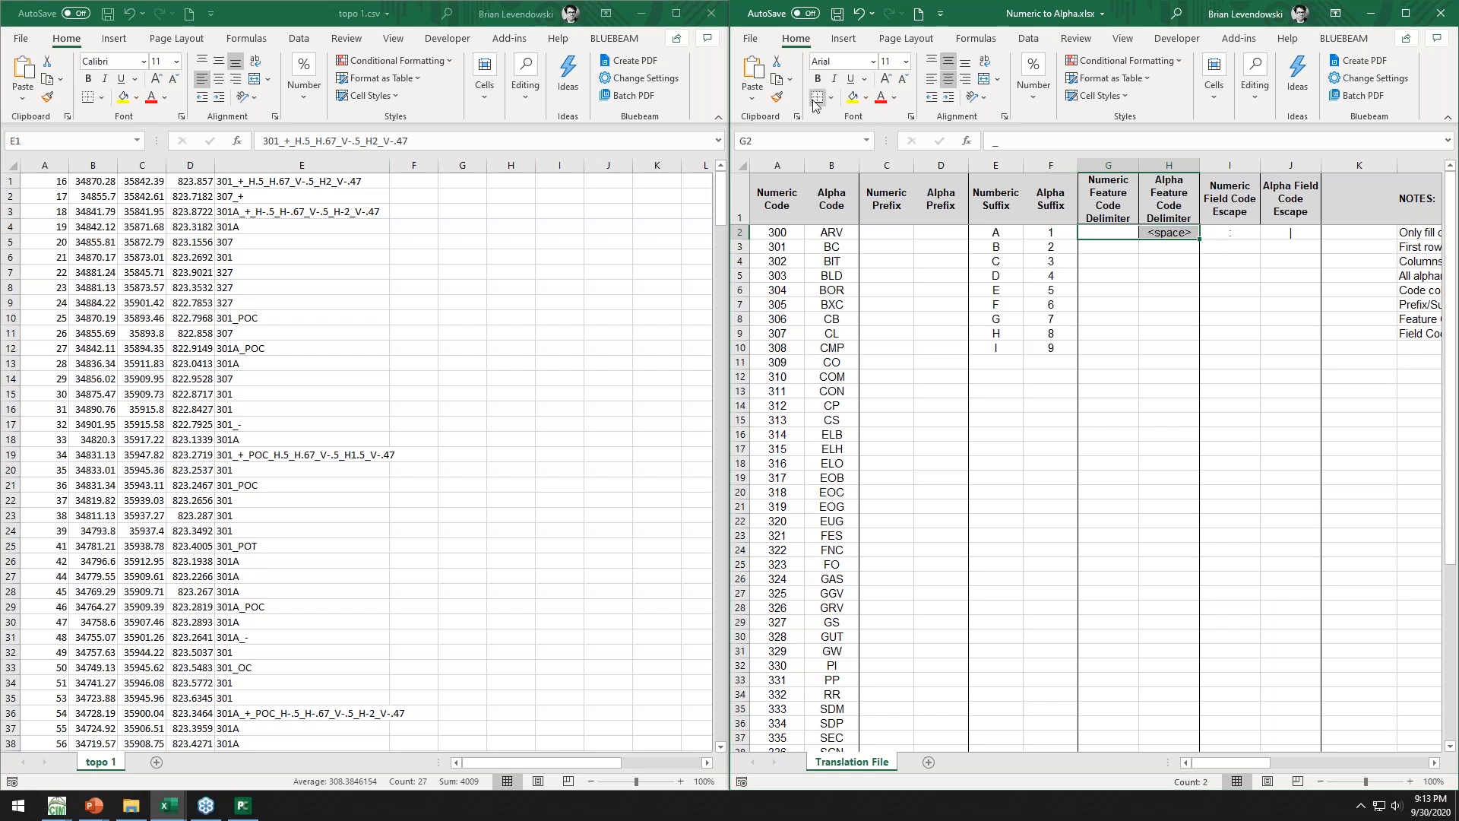
# Close the topo 1.csv, Numeric to Alpha.xlsx and topo 1-CONVERTED.csv workbooks without saving
pyautogui.click(709, 17)
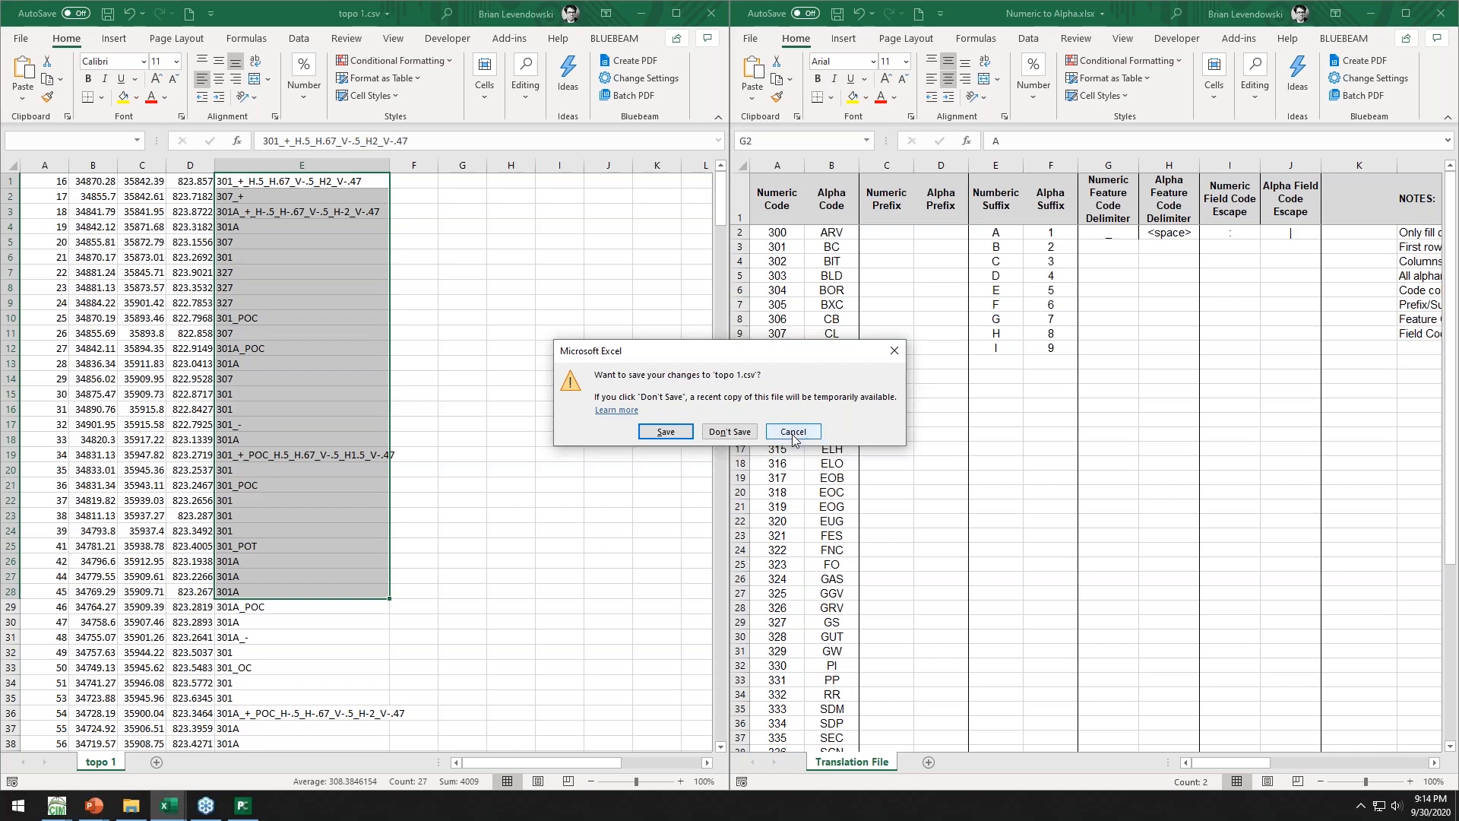
pyautogui.click(731, 437)
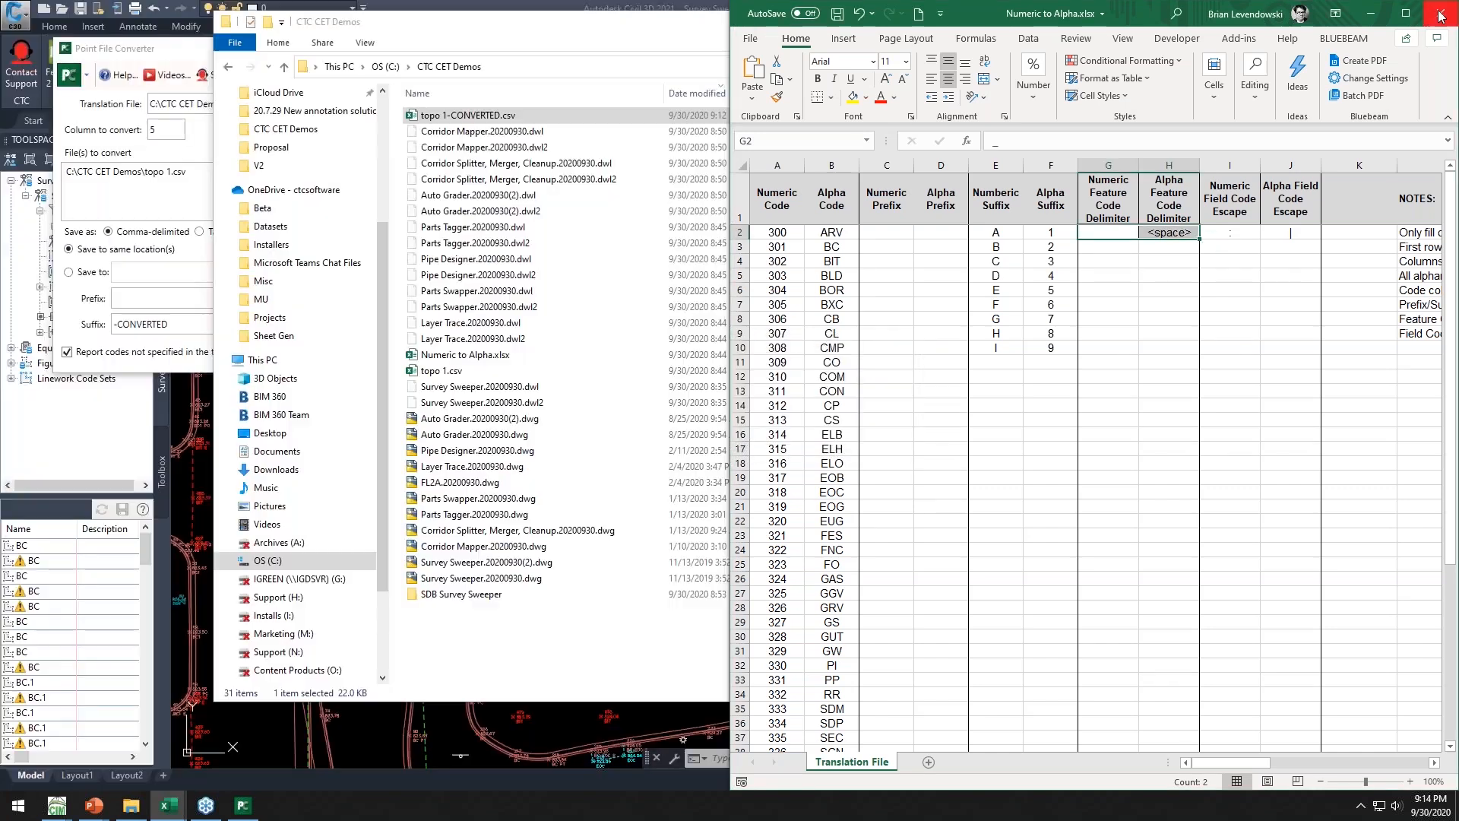
pyautogui.click(1441, 14)
pyautogui.click(1443, 19)
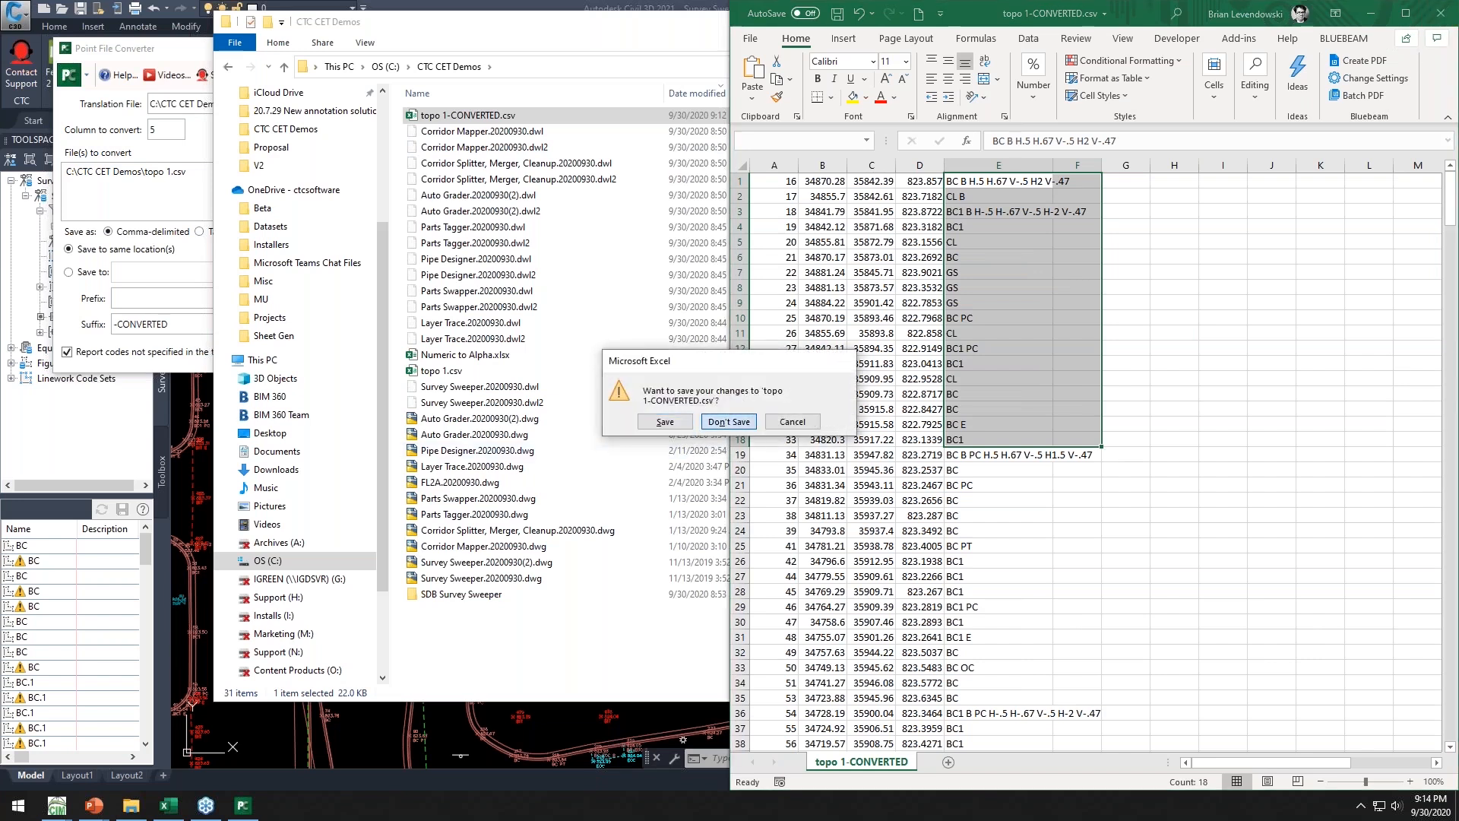
pyautogui.press('Return')
# Close the Point File Converter and close the Survey Sweeper drawing without saving
pyautogui.moveTo(1246, 32); pyautogui.dragTo(1085, 51)
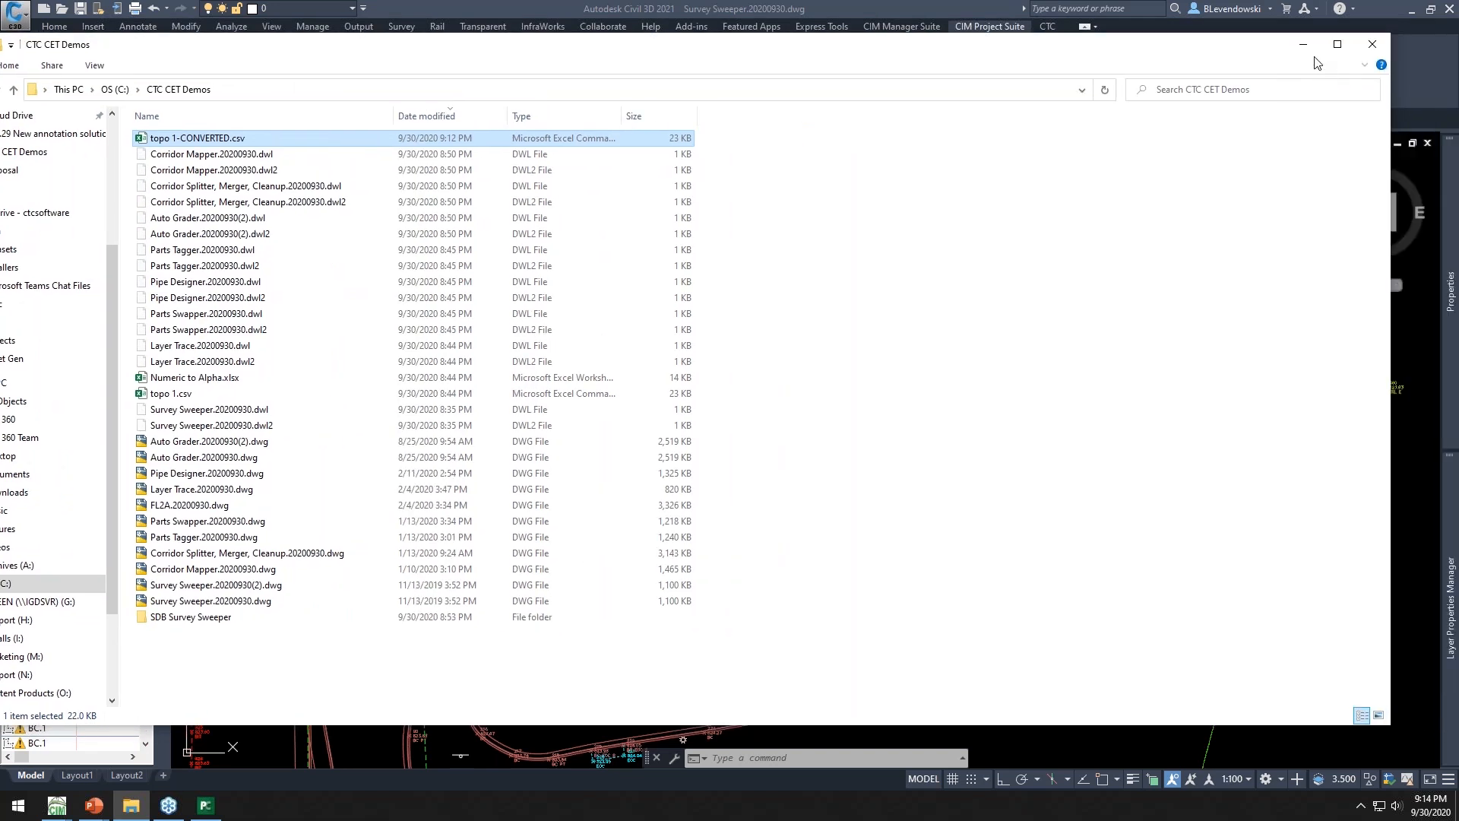
pyautogui.click(1302, 44)
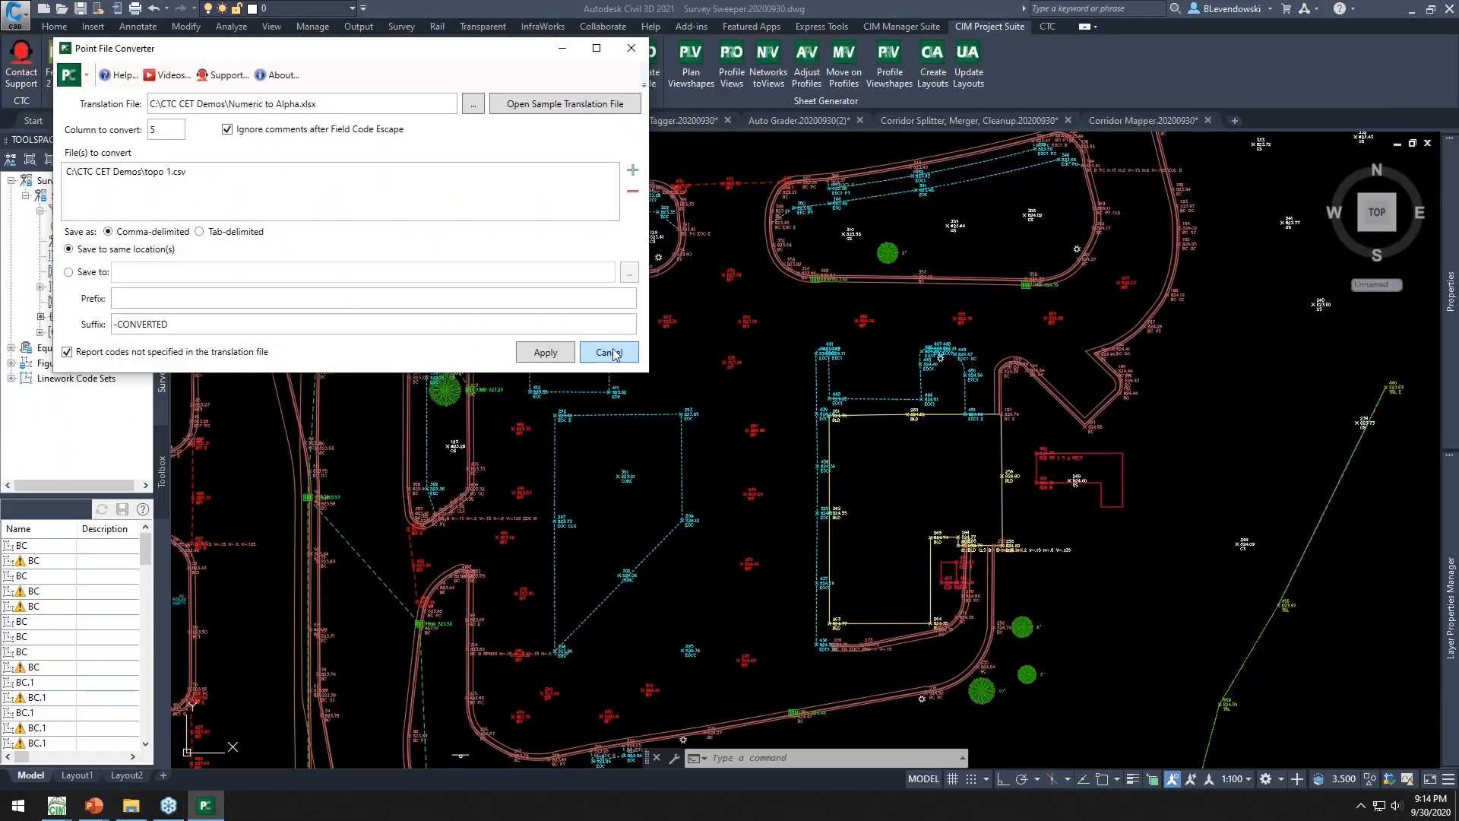
pyautogui.click(608, 352)
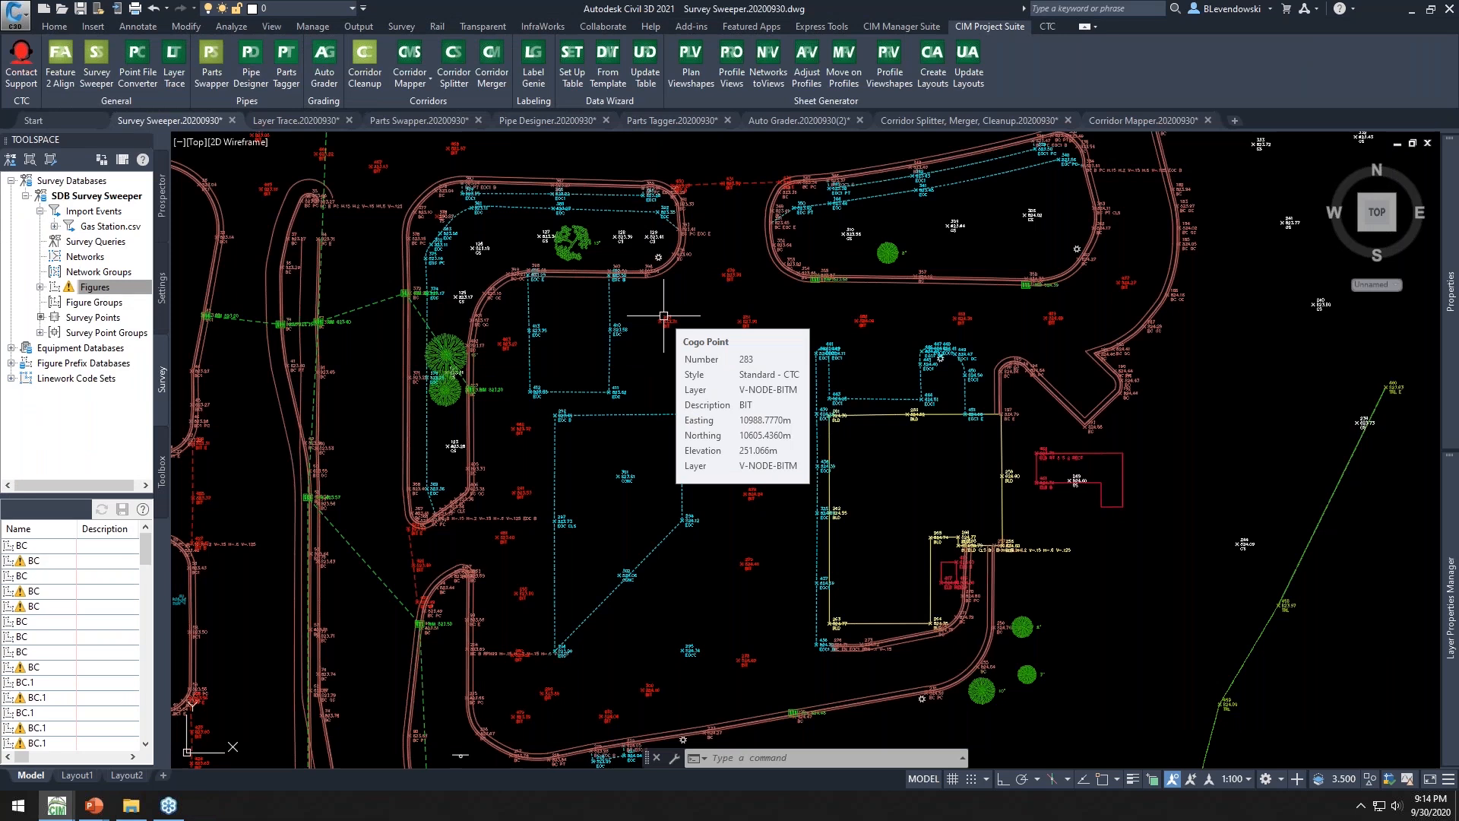
pyautogui.click(233, 121)
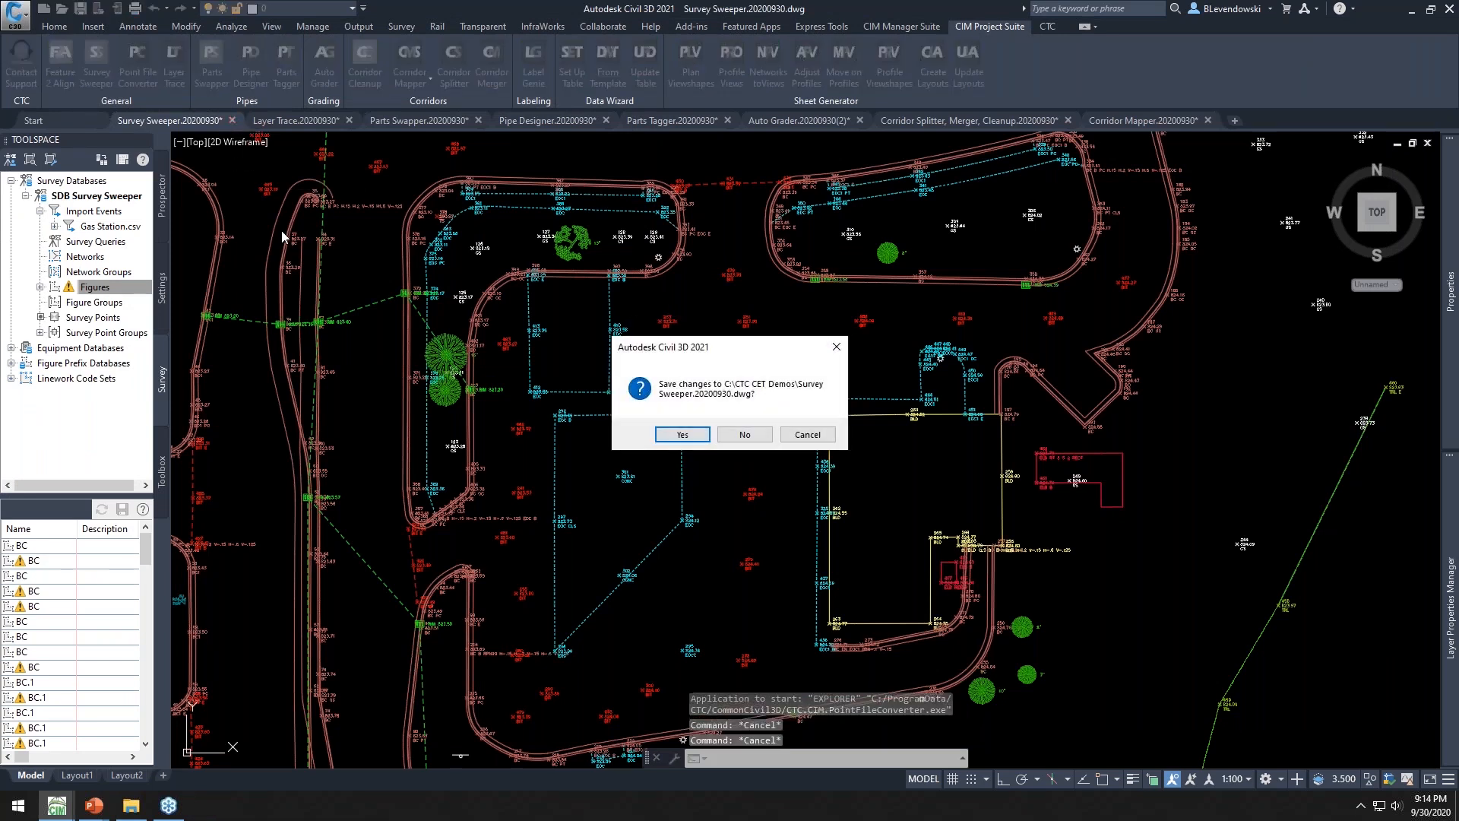
pyautogui.click(753, 438)
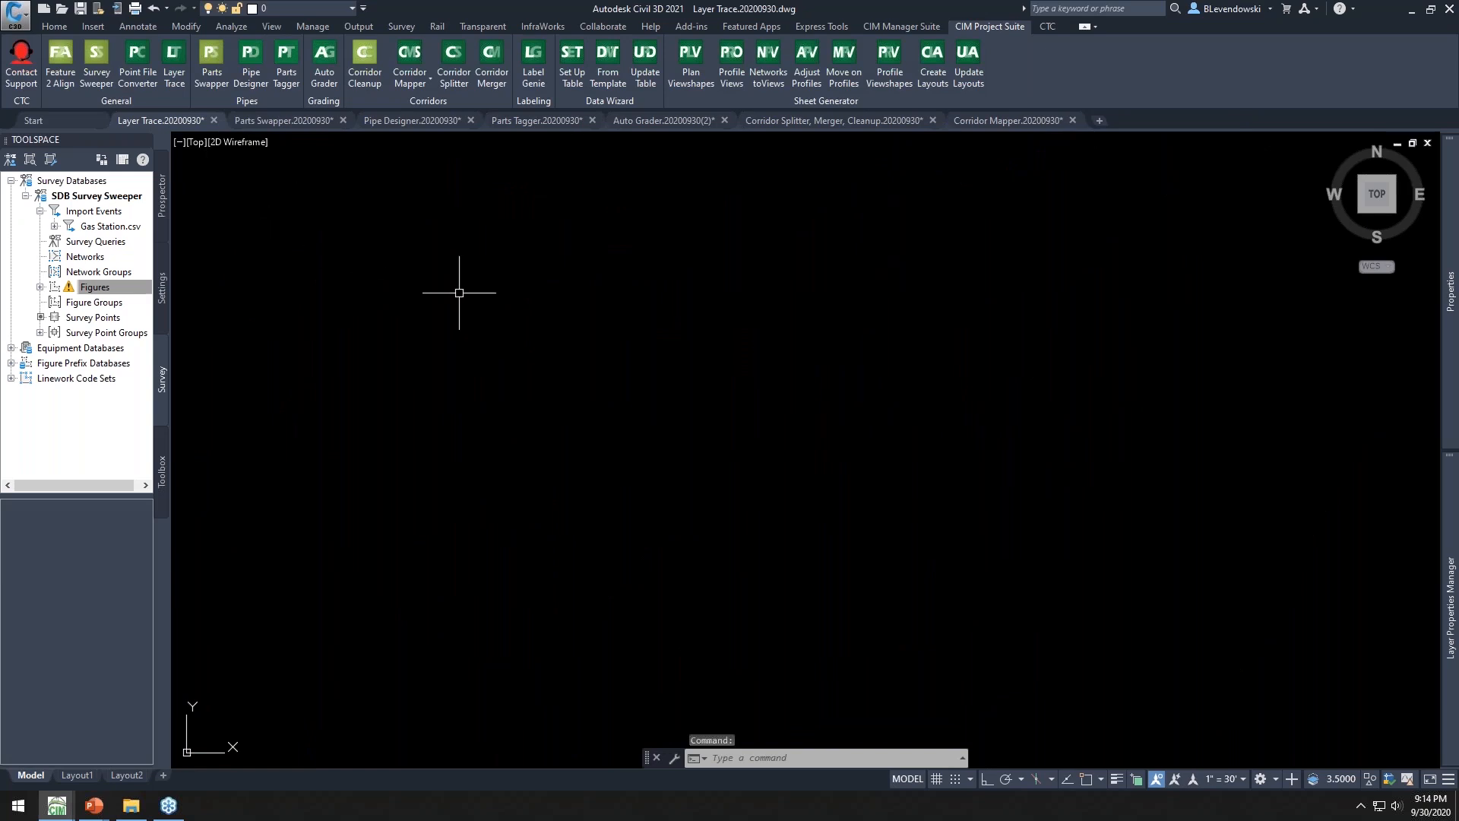
# Open the Layer Properties Manager and try to delete the C-ANNO-TABL-PATT layer
pyautogui.write('LA')
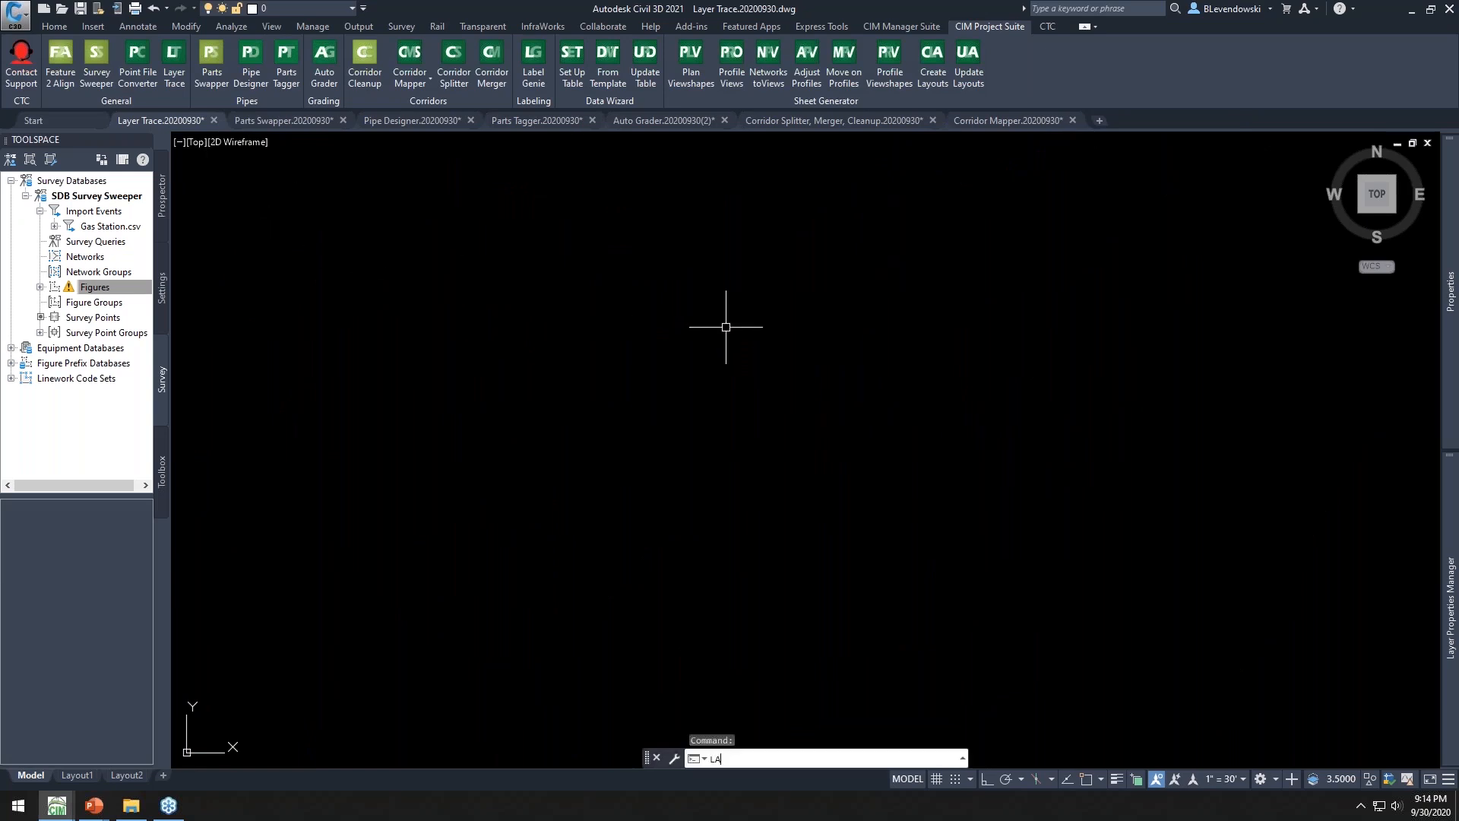
pyautogui.press('Return')
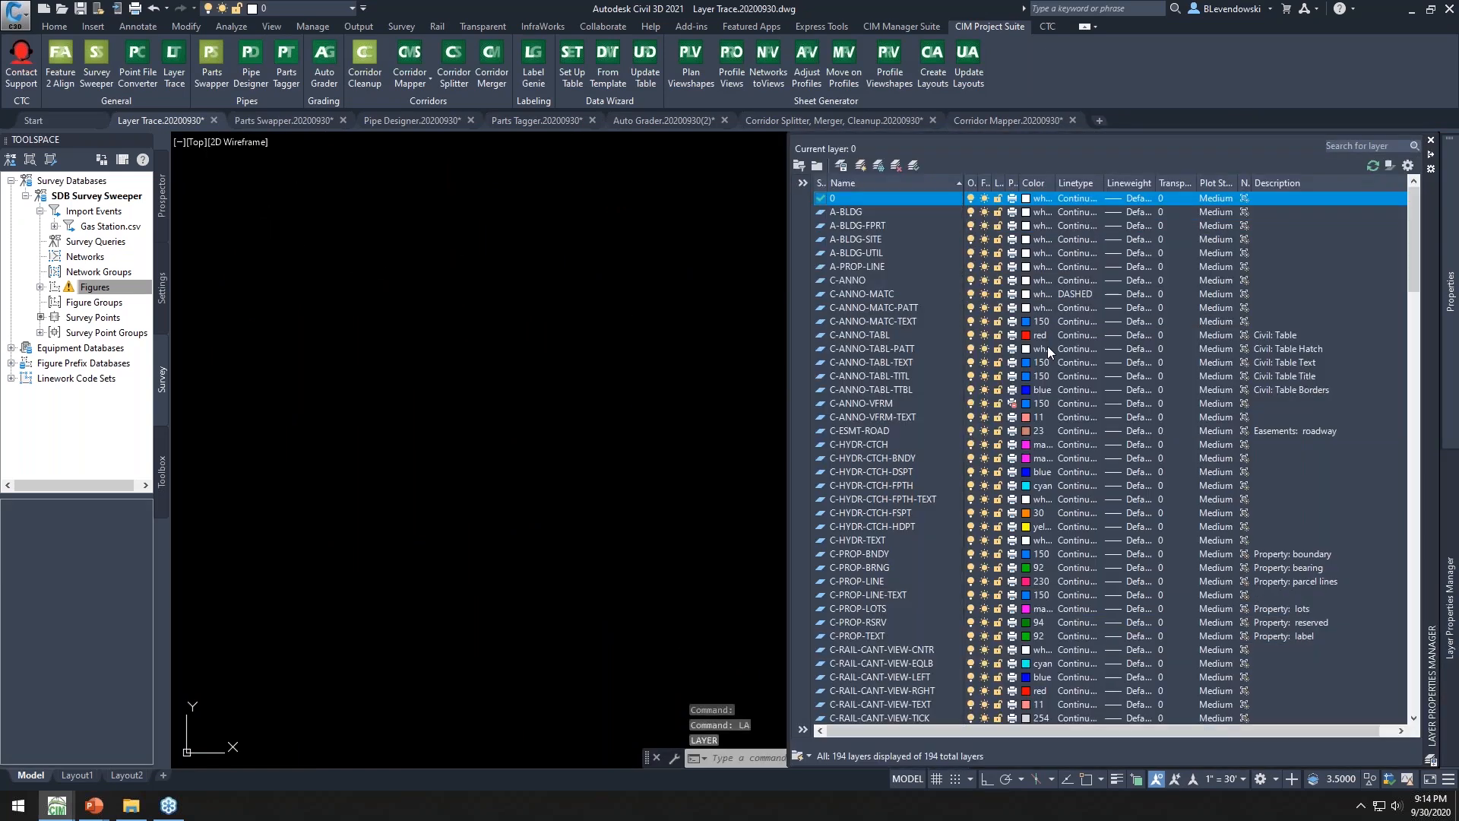
pyautogui.click(880, 338)
pyautogui.scroll(-7, 882, 380)
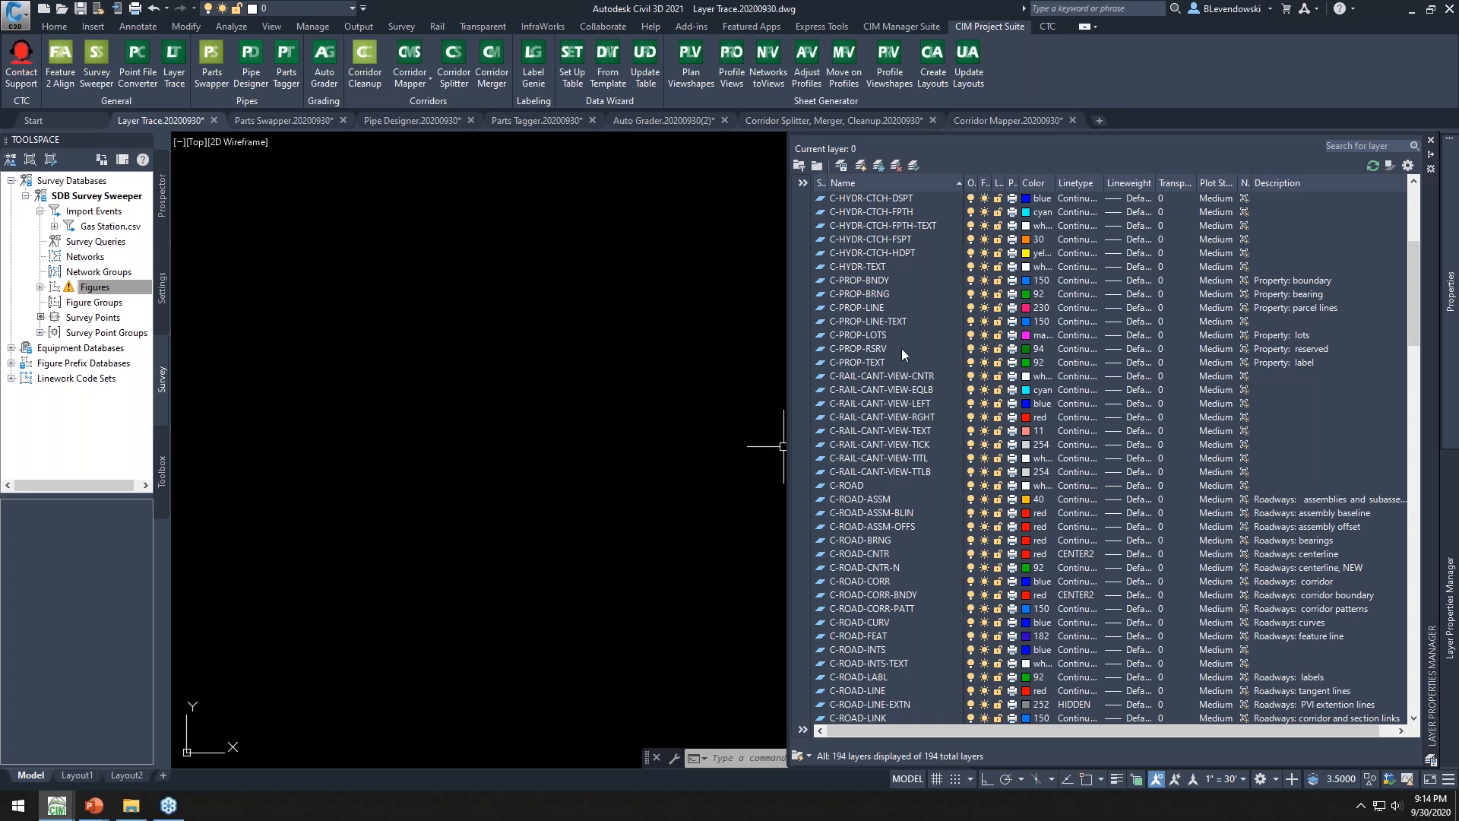
pyautogui.scroll(7, 915, 365)
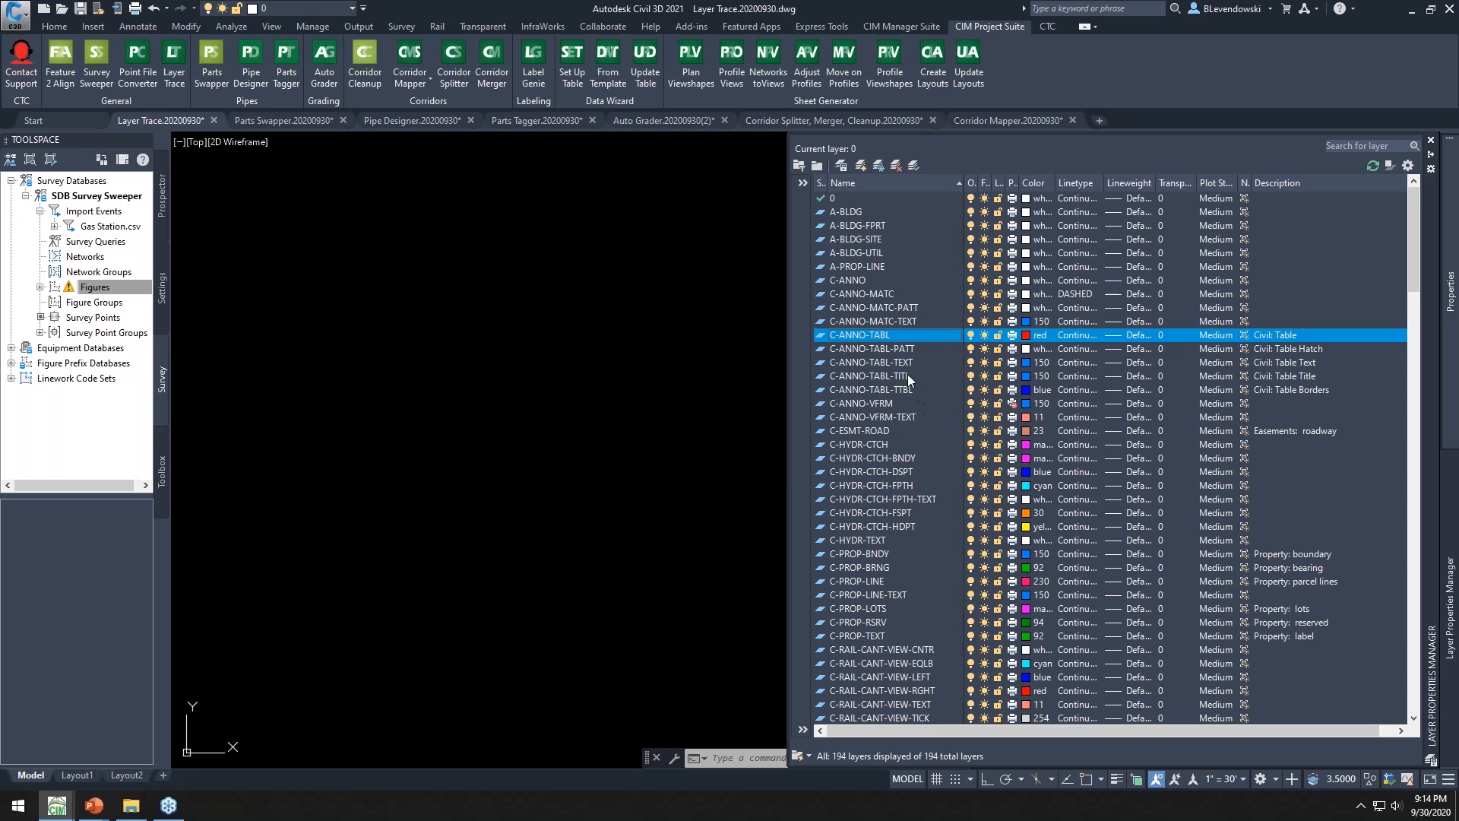
pyautogui.click(899, 349)
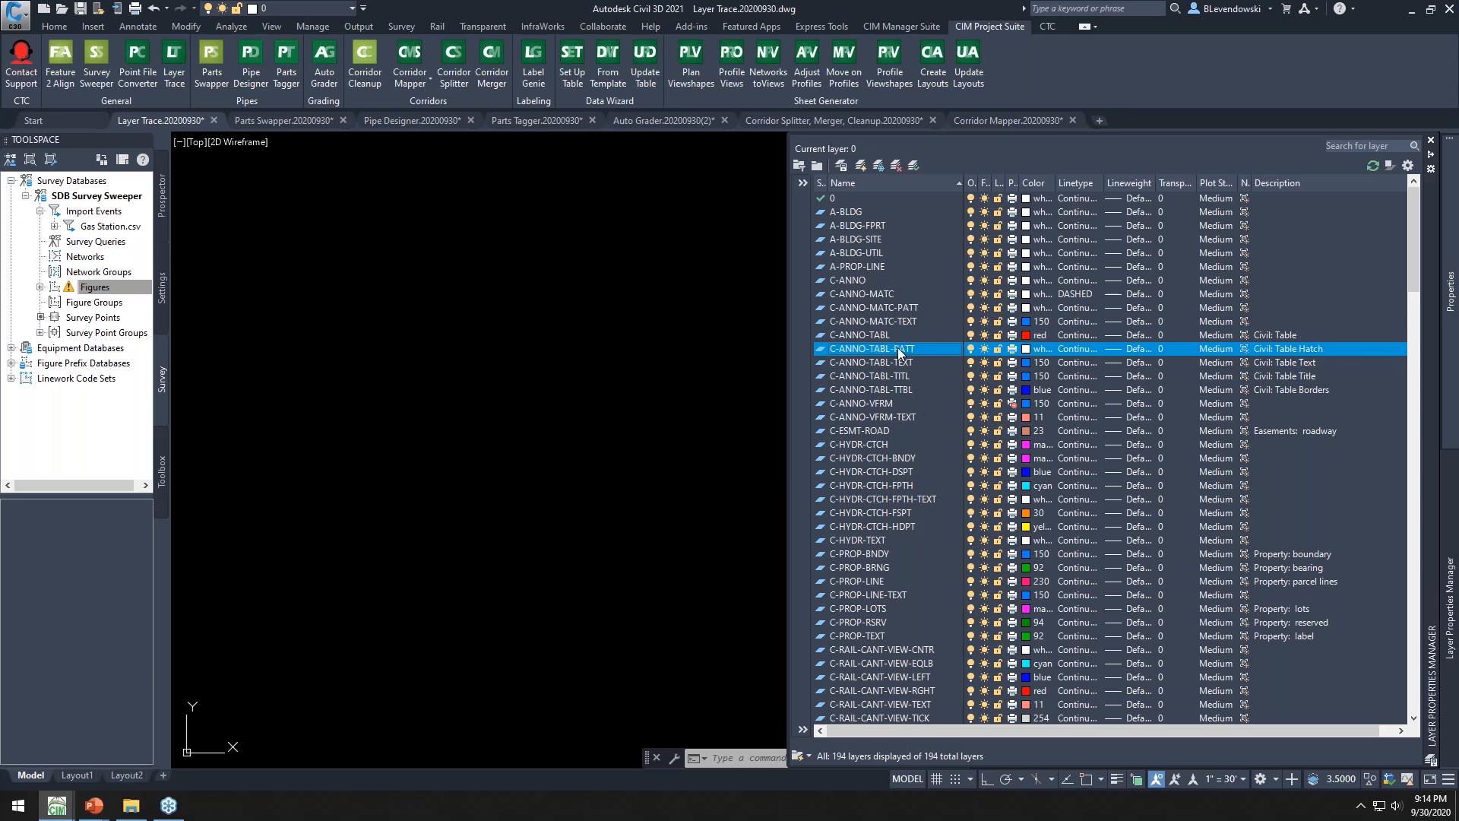
pyautogui.click(897, 167)
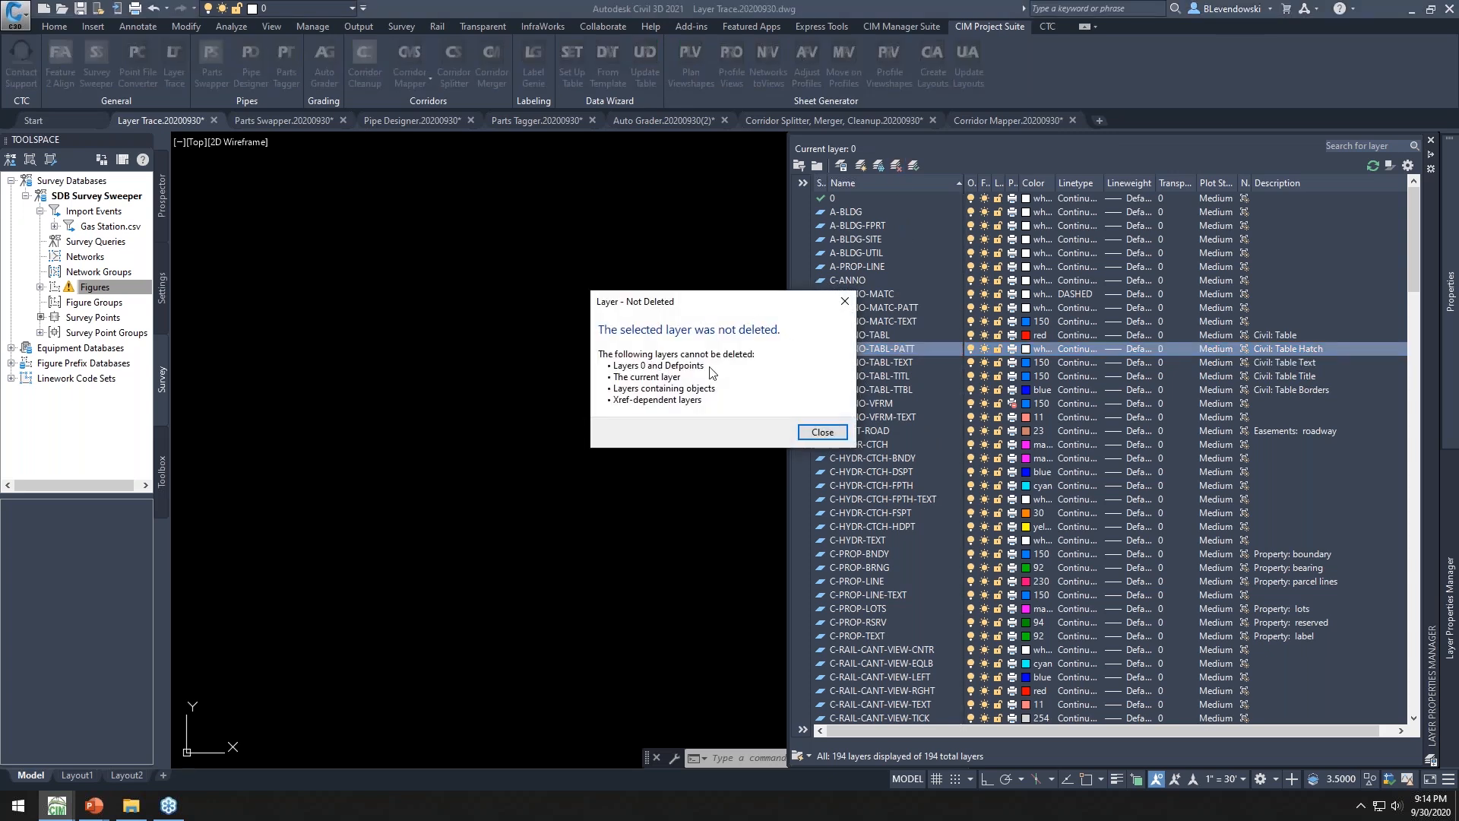
# Open Layer Trace and select all style references that use the C-ANNO-TABL-PATT layer
pyautogui.click(822, 431)
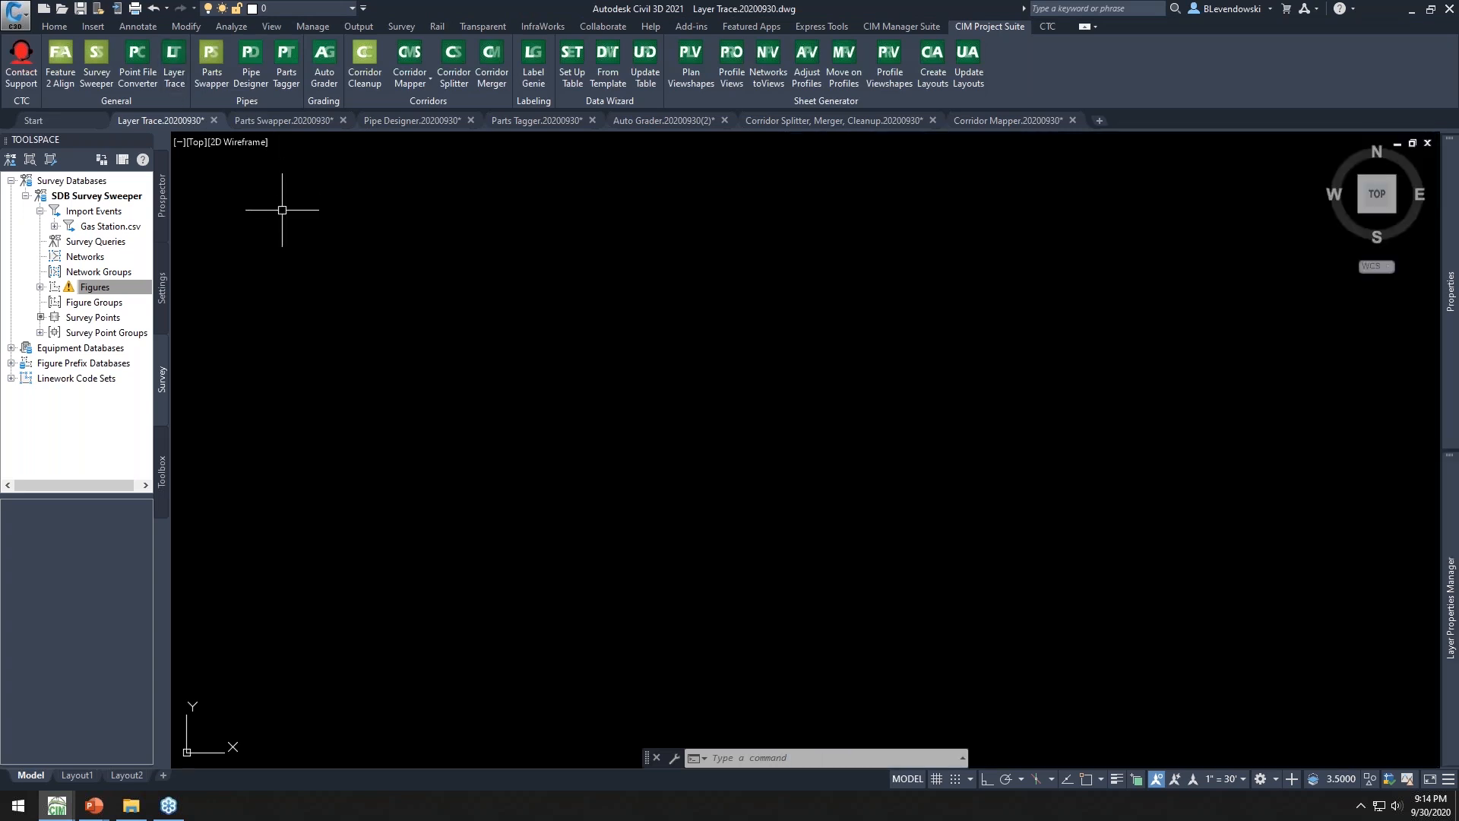
pyautogui.click(161, 285)
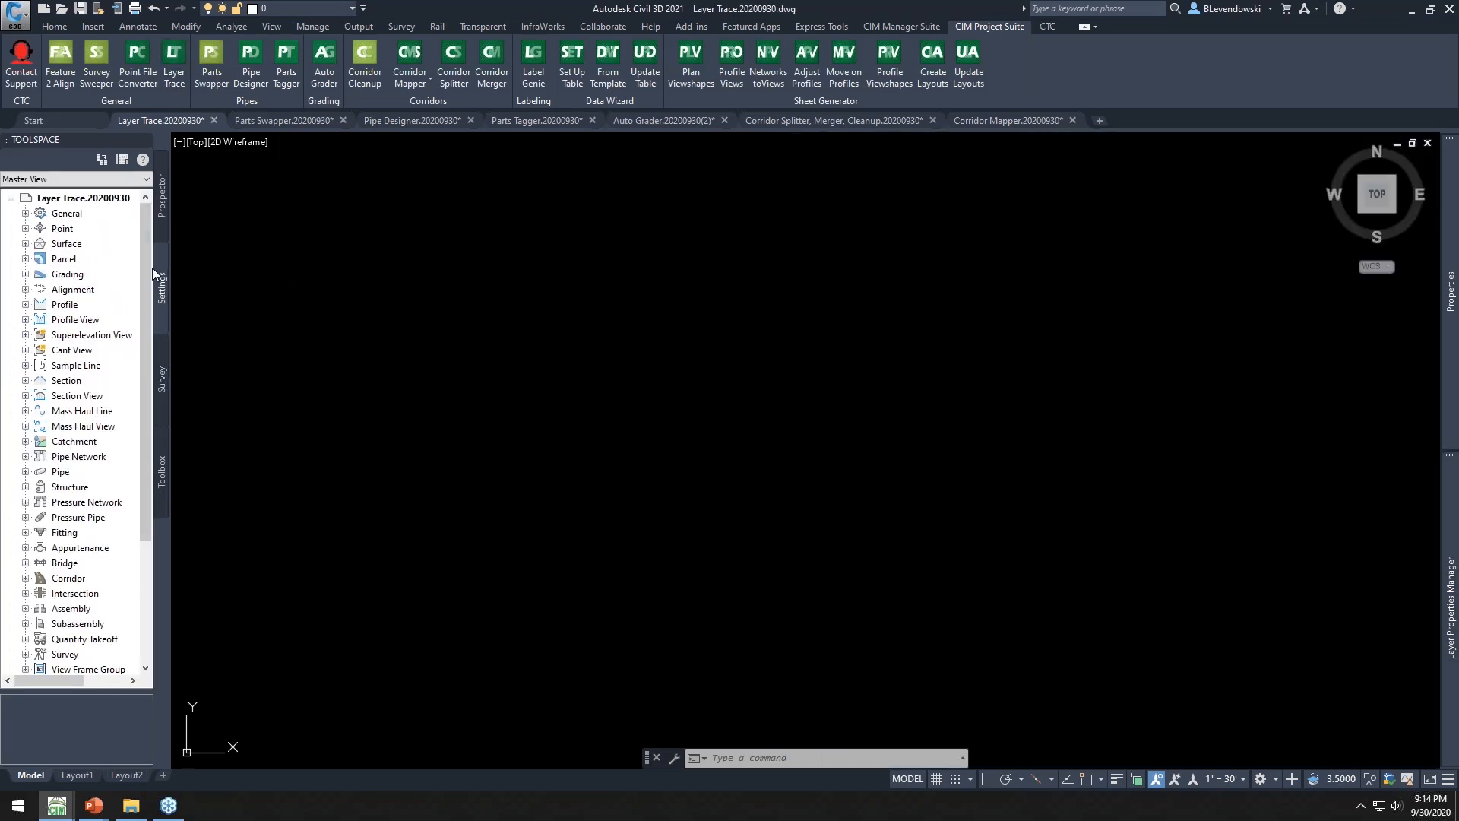
pyautogui.click(174, 69)
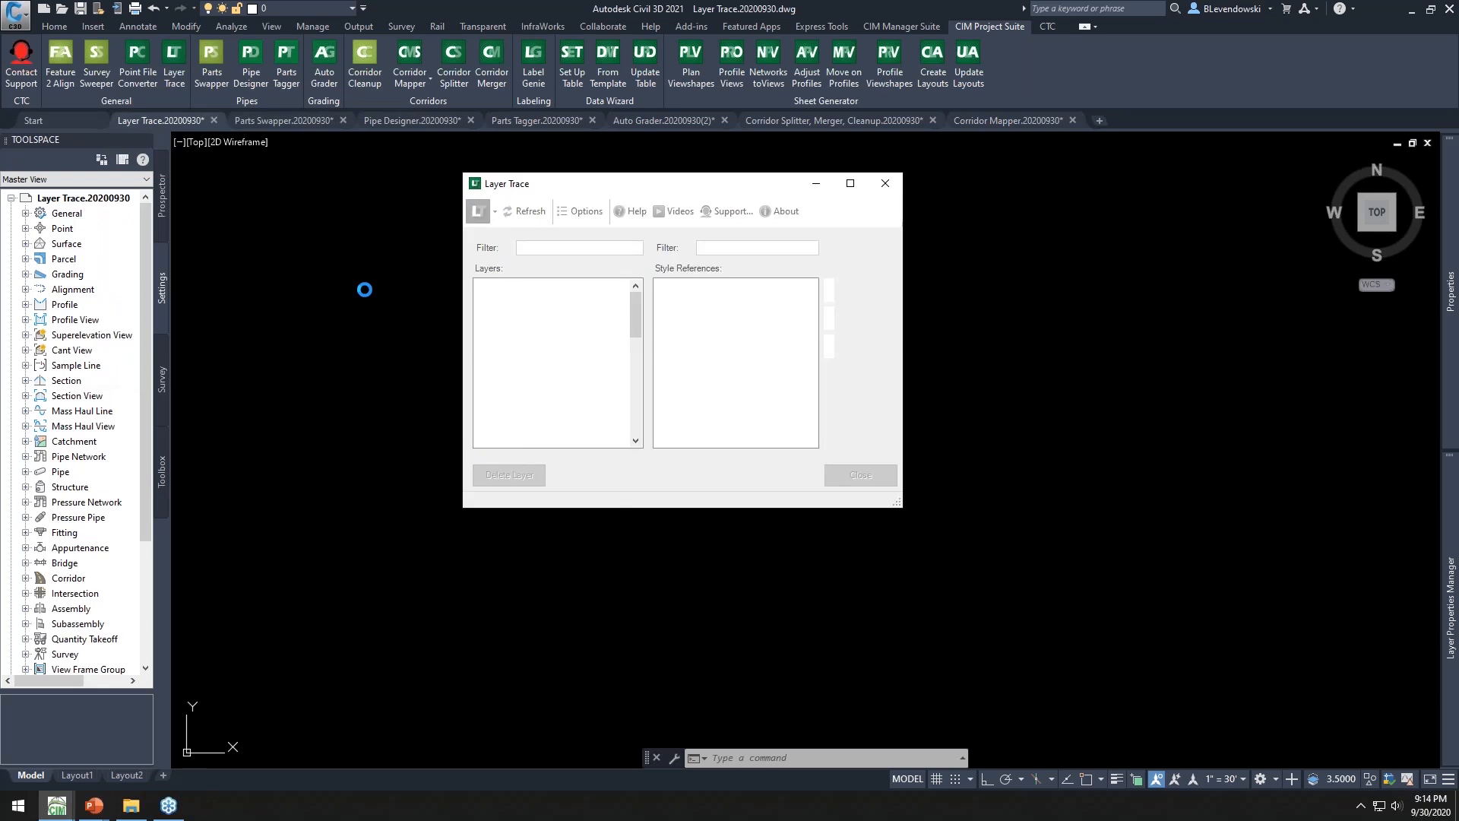
pyautogui.click(524, 393)
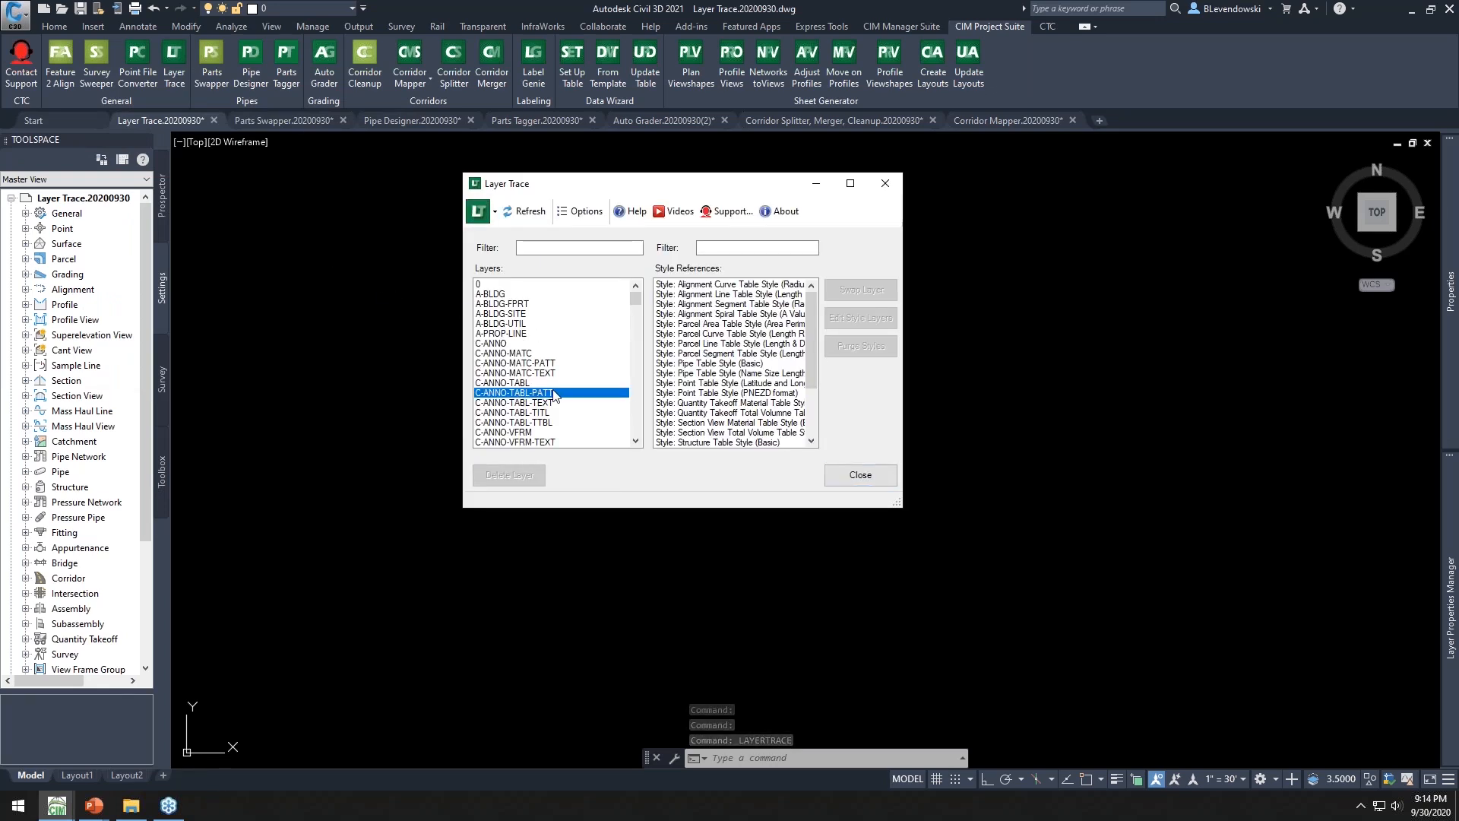
pyautogui.click(699, 286)
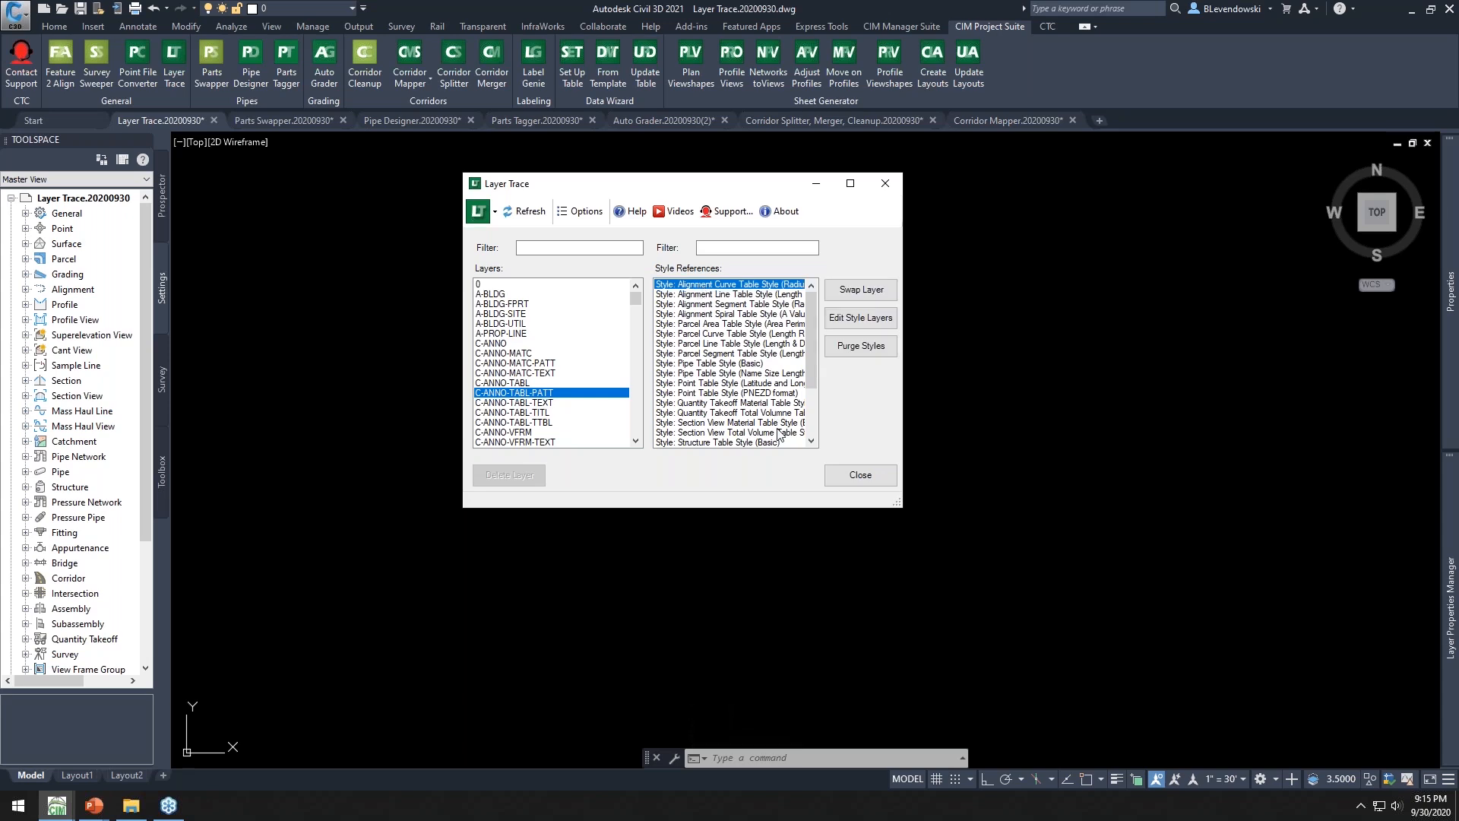
pyautogui.moveTo(762, 511); pyautogui.dragTo(762, 651)
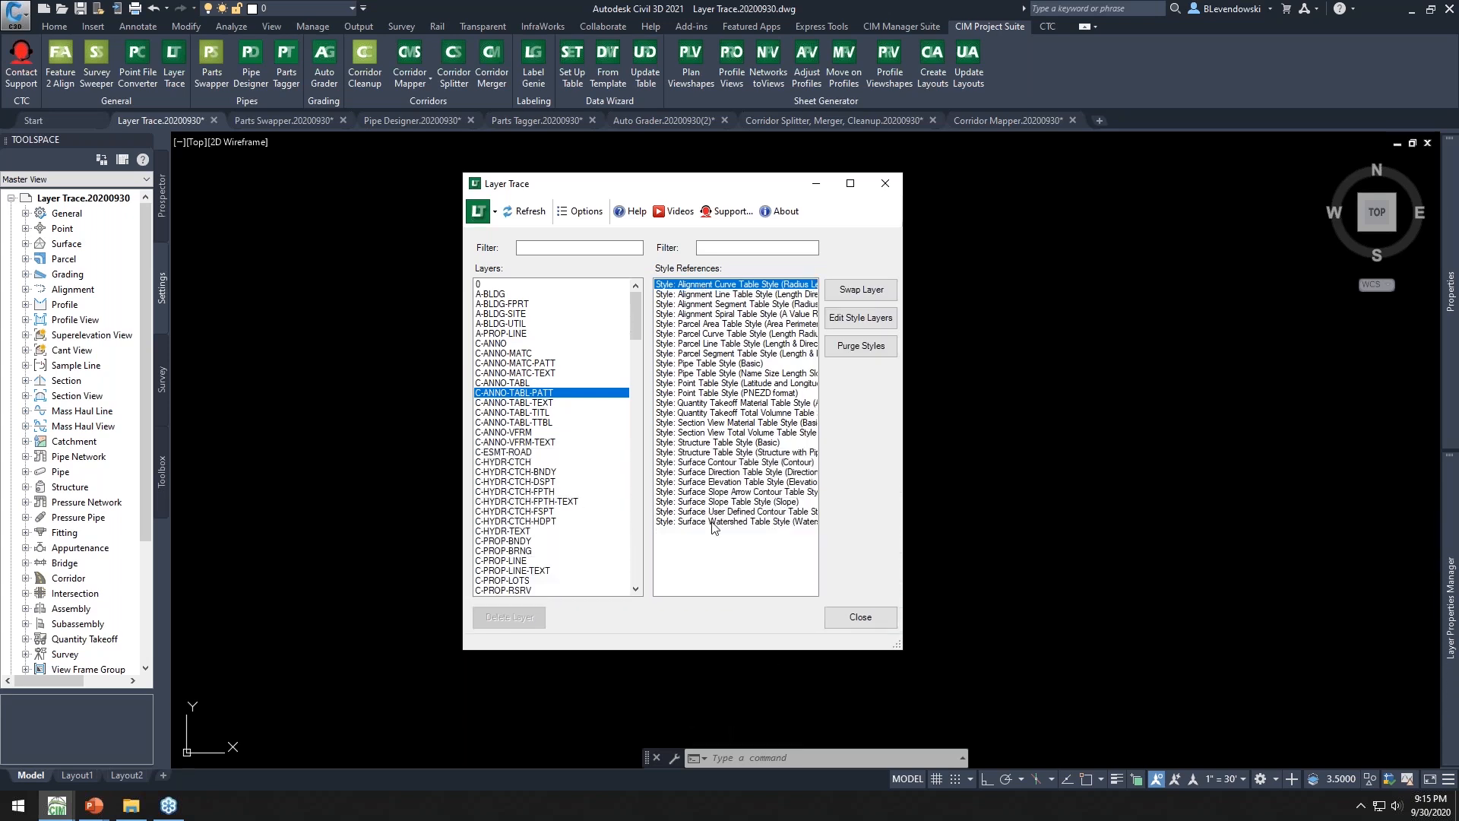
pyautogui.keyDown('shift'); pyautogui.click(696, 523); pyautogui.keyUp('shift')
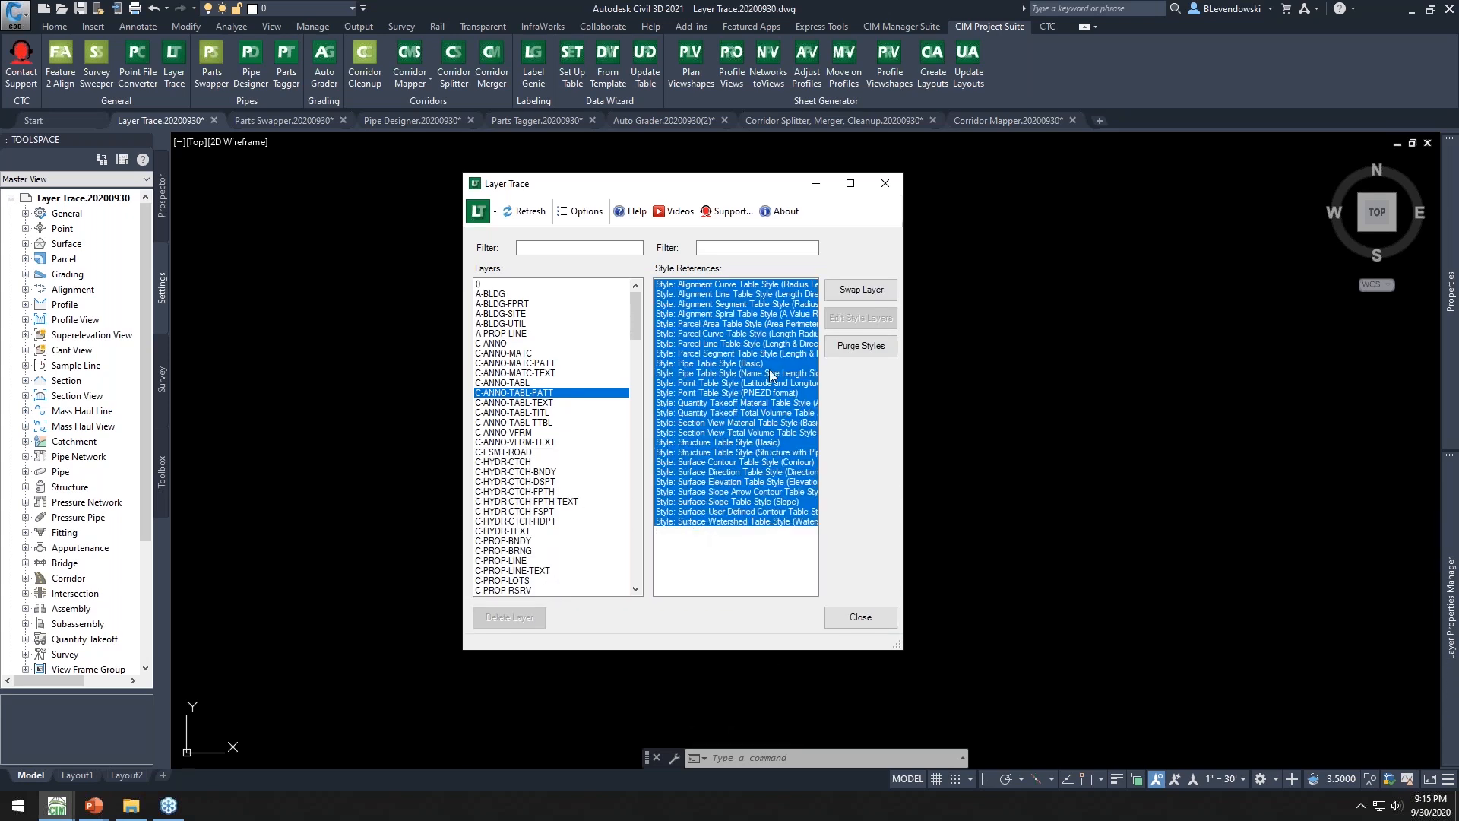
# Swap the selected style references to the C-ANNO-TABL layer and delete the C-ANNO-TABL-PATT layer
pyautogui.click(858, 292)
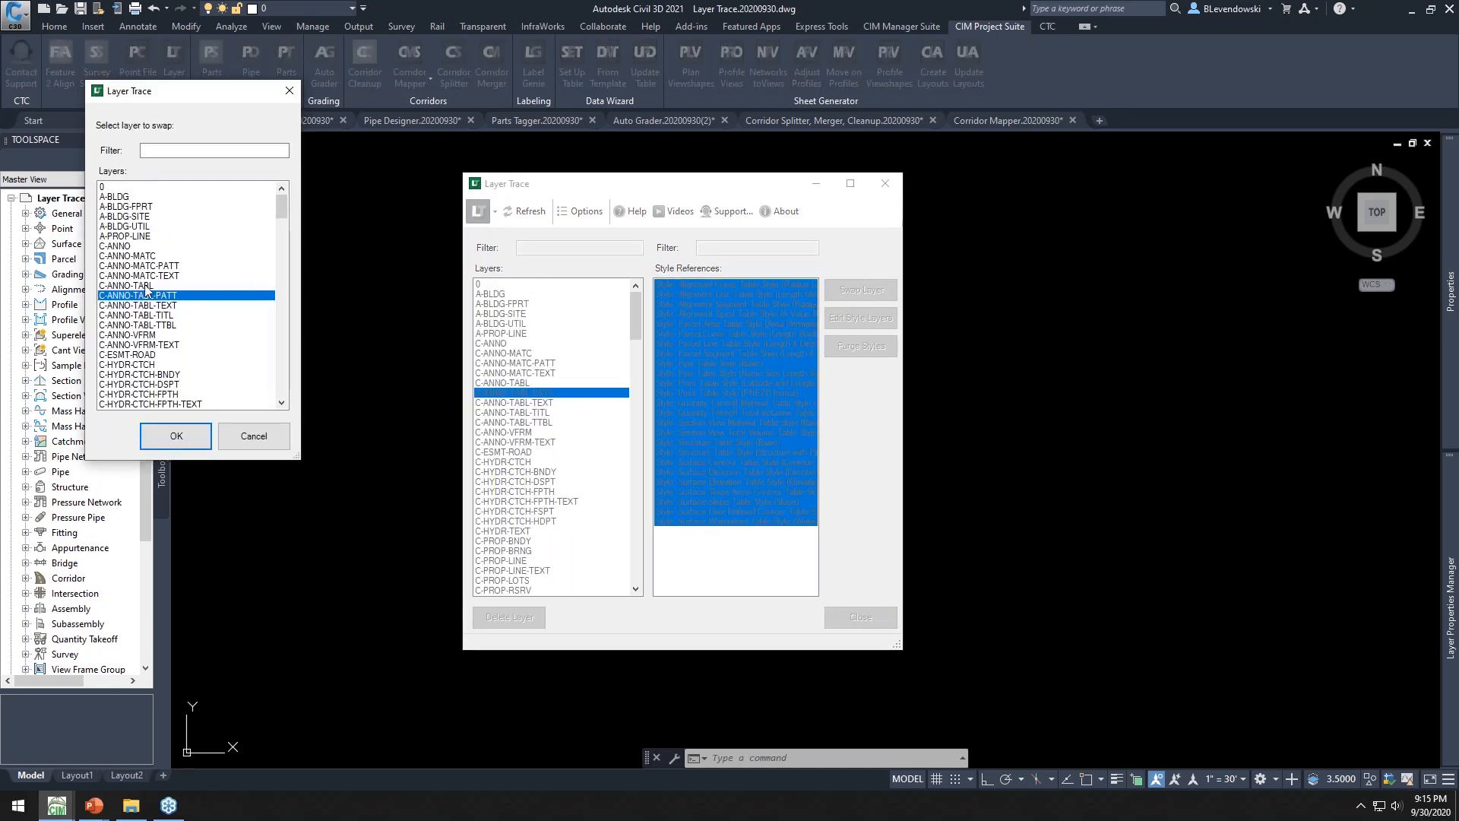
pyautogui.click(134, 286)
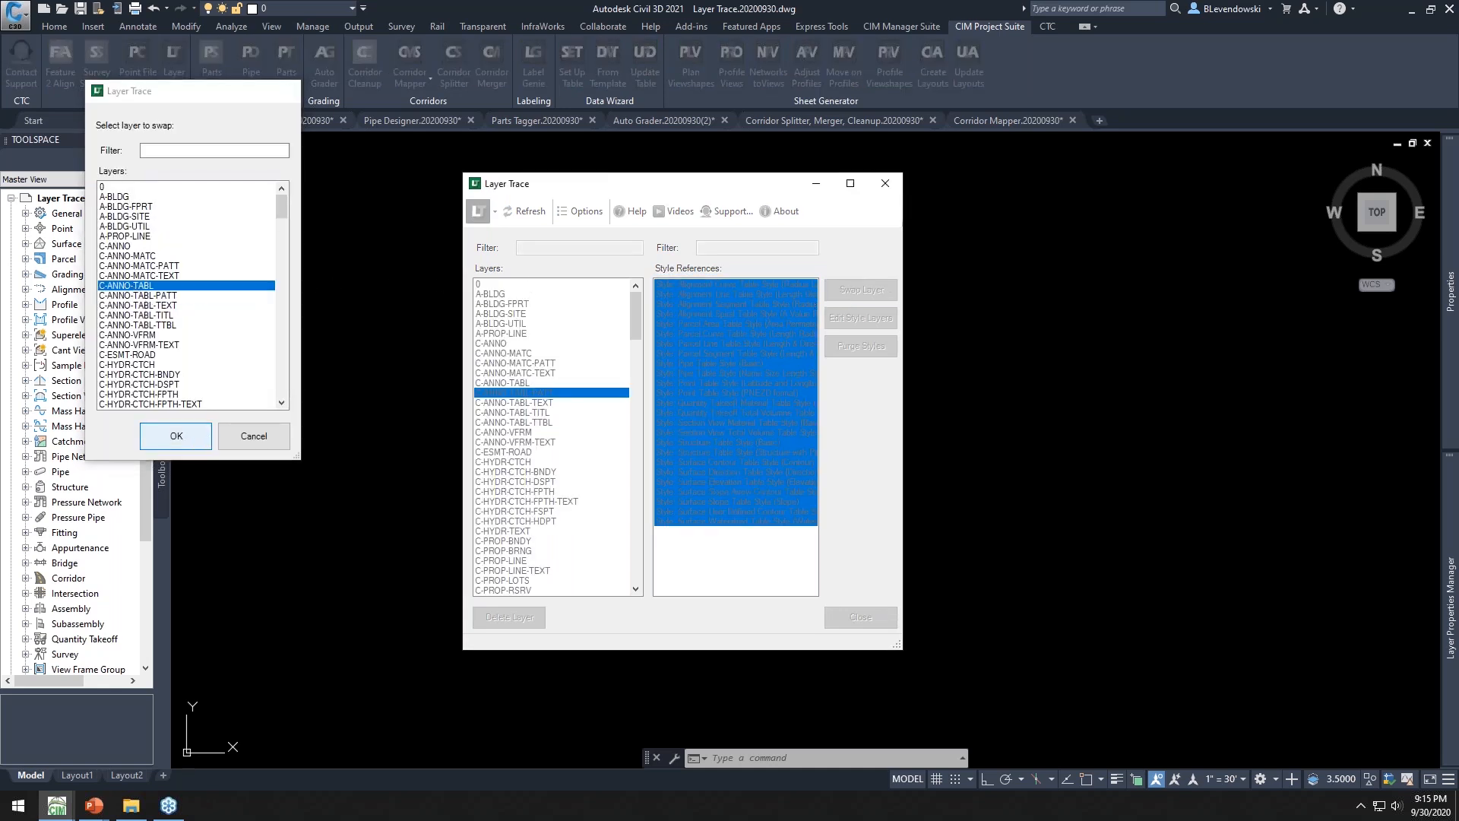
pyautogui.click(186, 444)
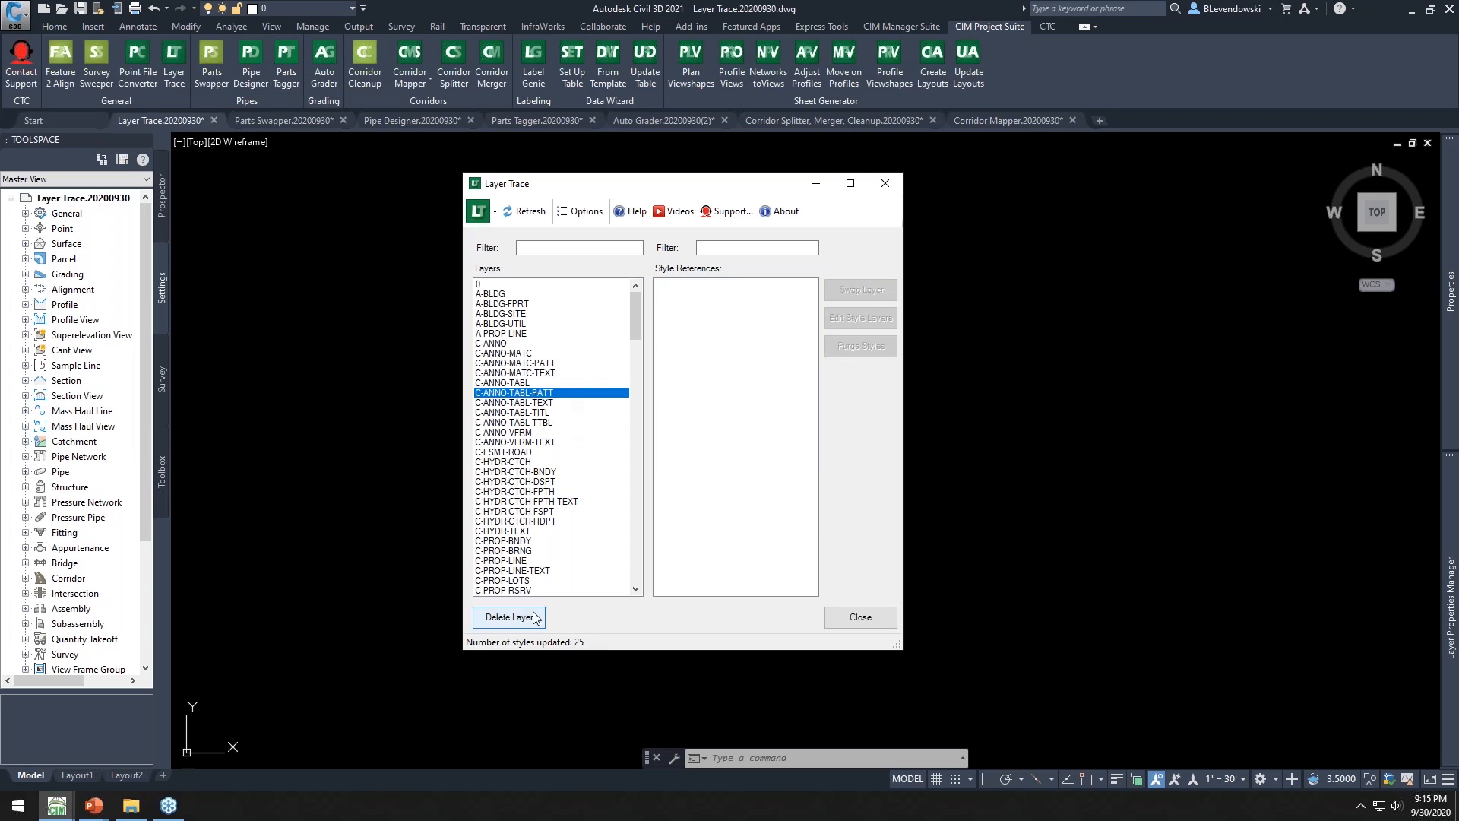
pyautogui.click(517, 619)
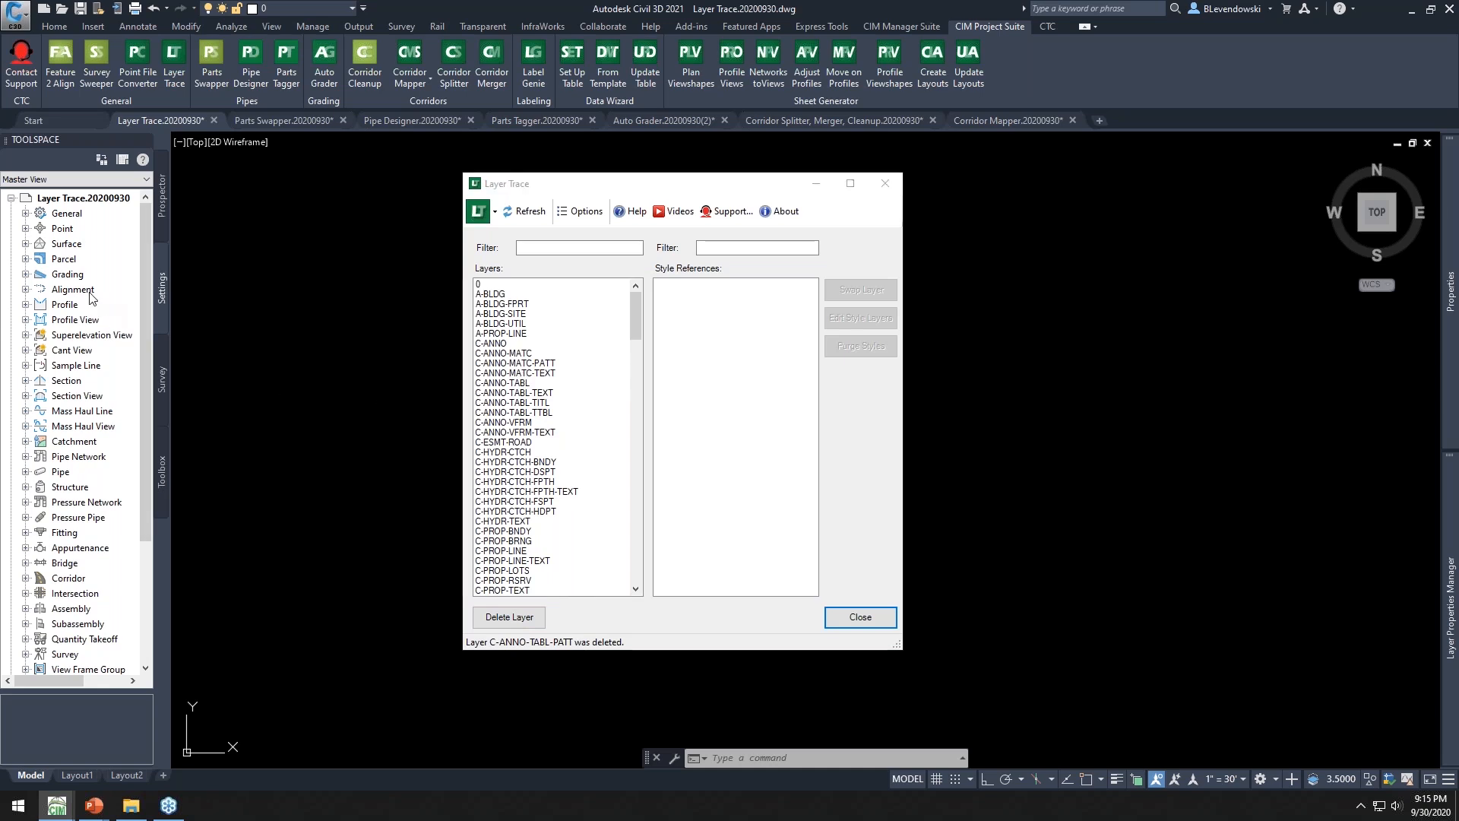
# Open the Contours 2' and 10' (Background) surface style to inspect its display layers, then cancel it
pyautogui.doubleClick(67, 243)
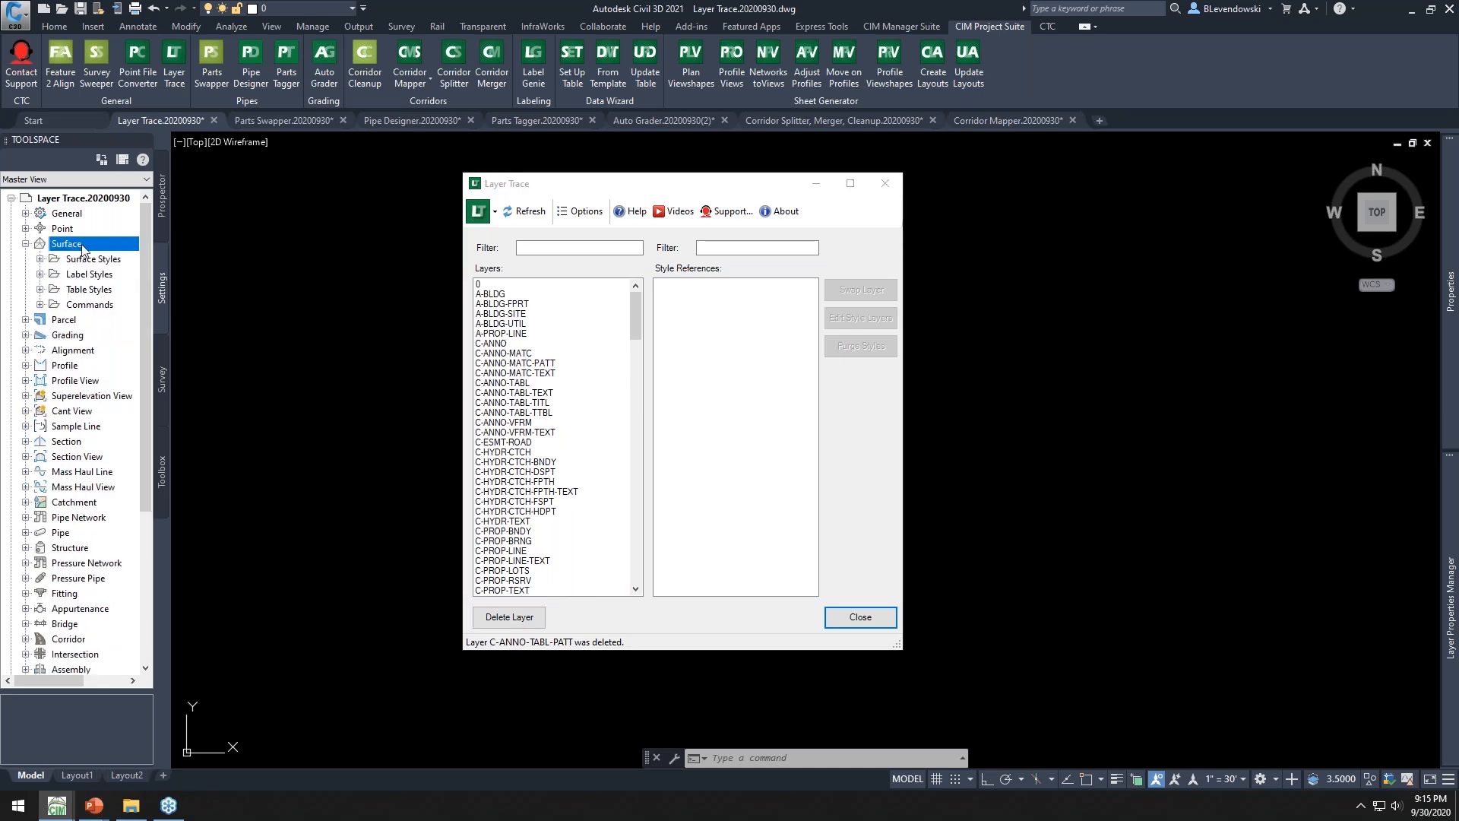
pyautogui.doubleClick(91, 259)
pyautogui.doubleClick(117, 335)
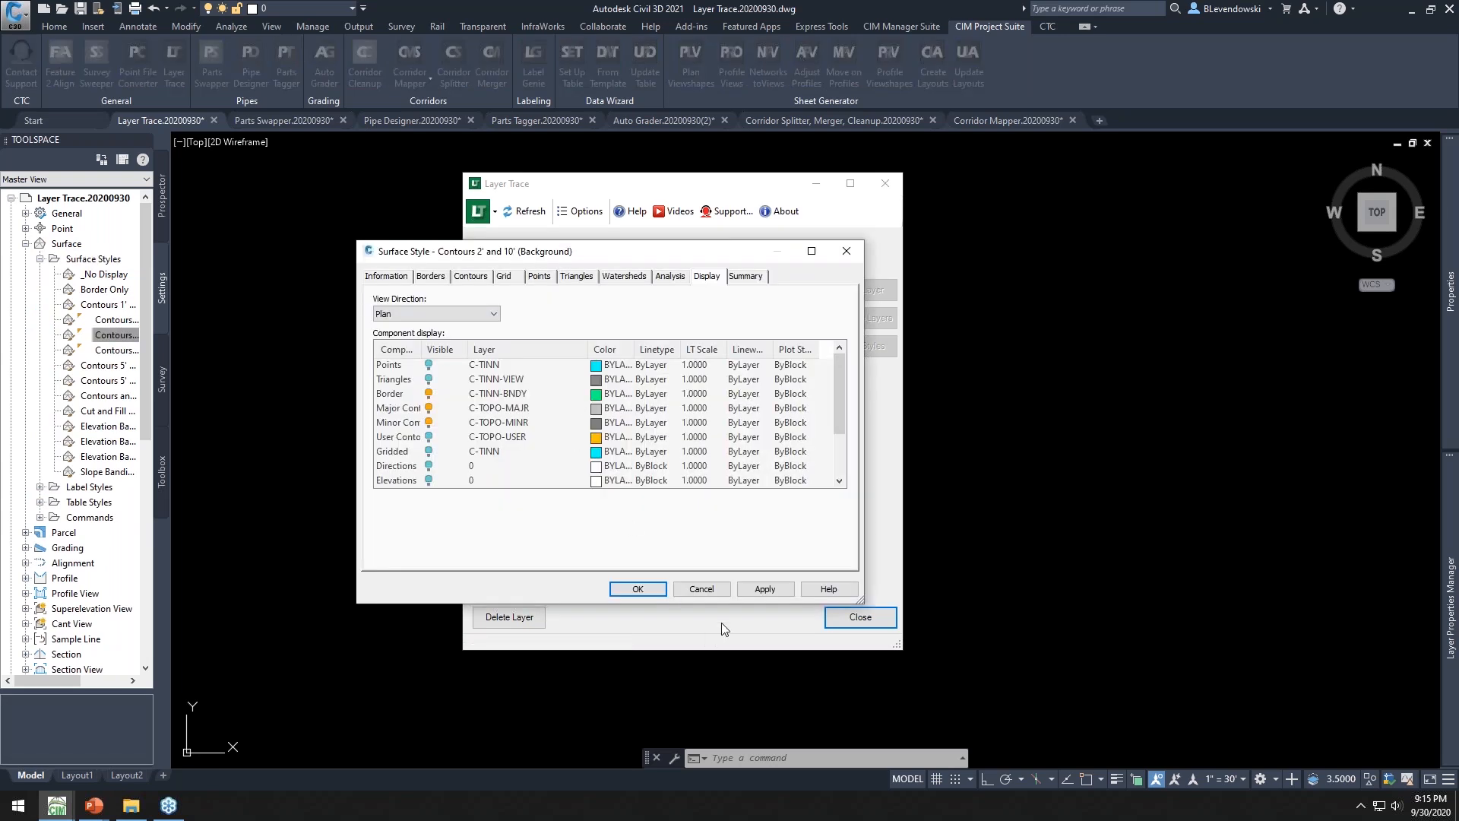
pyautogui.click(709, 591)
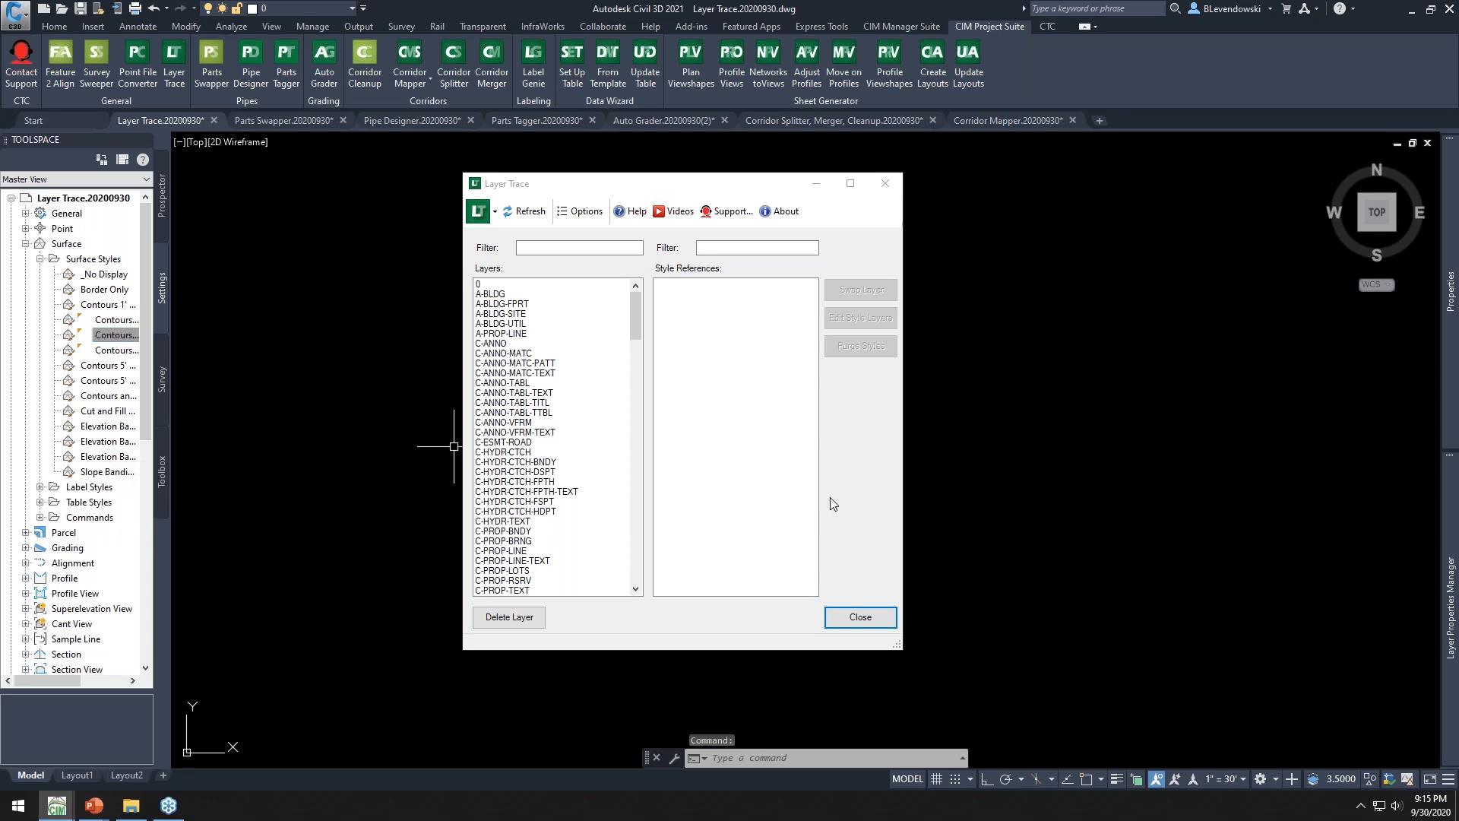
# Close Layer Trace and switch to the Parts Swapper drawing
pyautogui.click(858, 616)
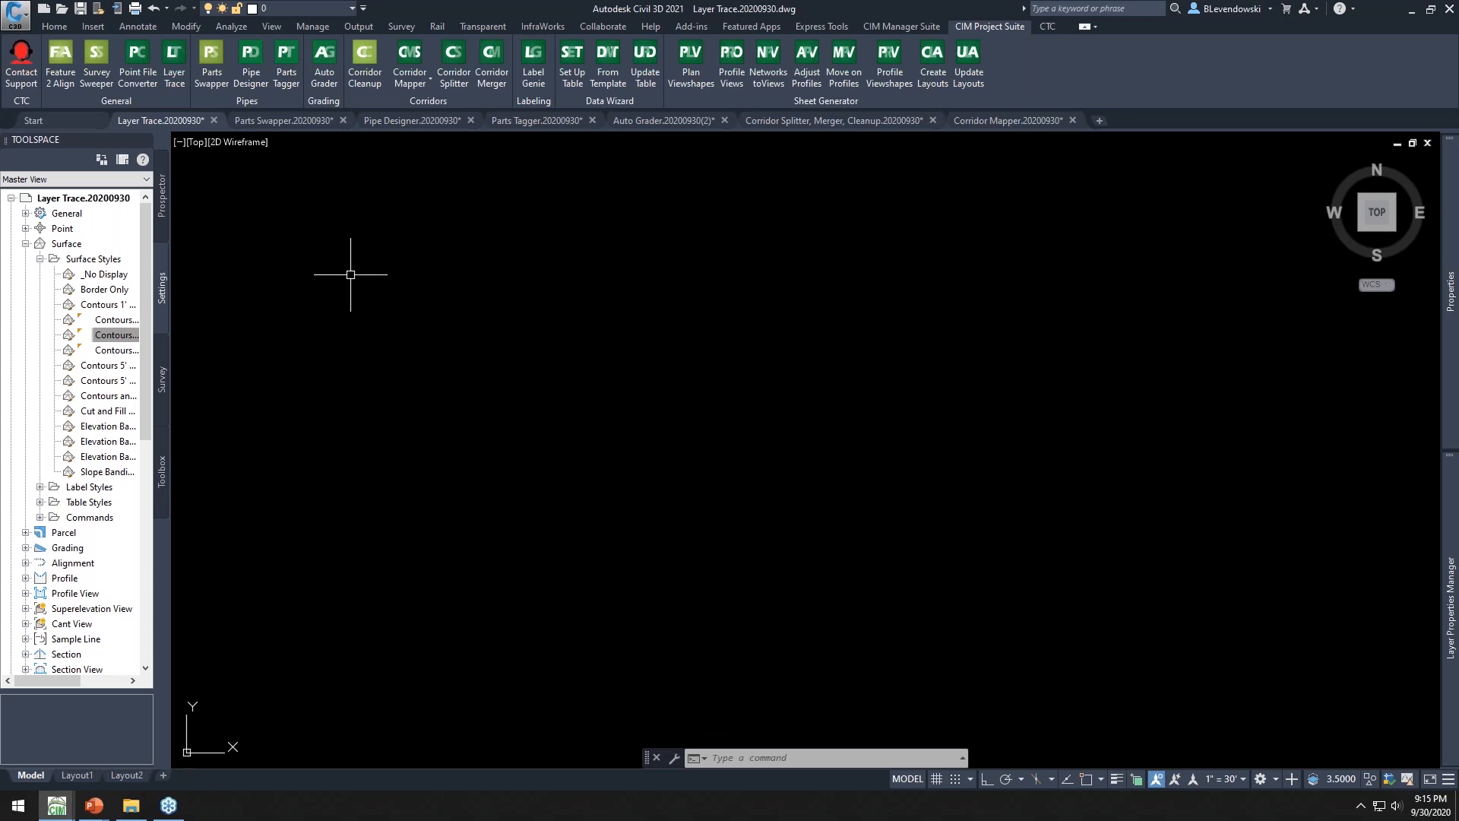
pyautogui.click(214, 121)
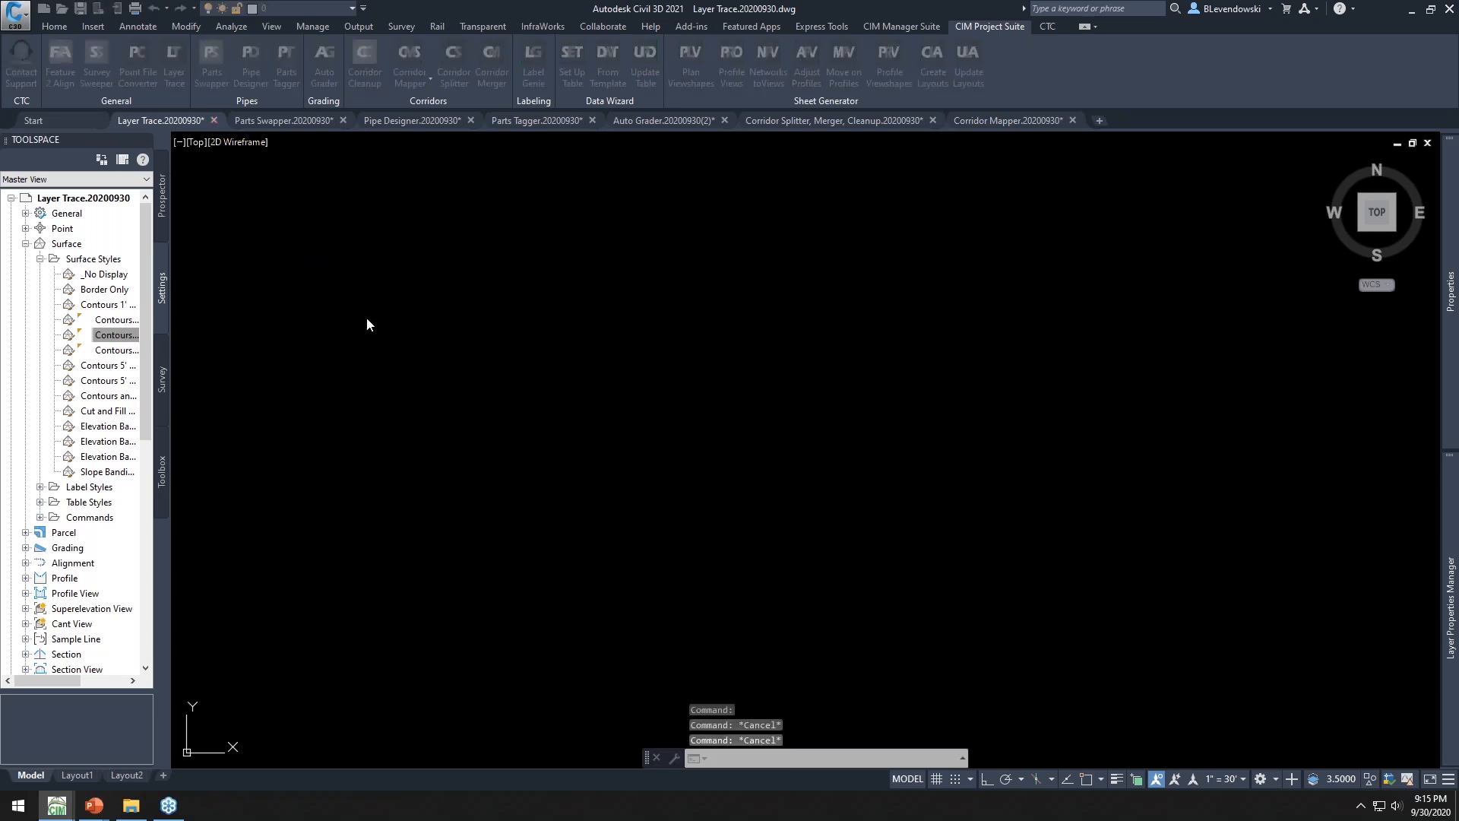
pyautogui.click(742, 434)
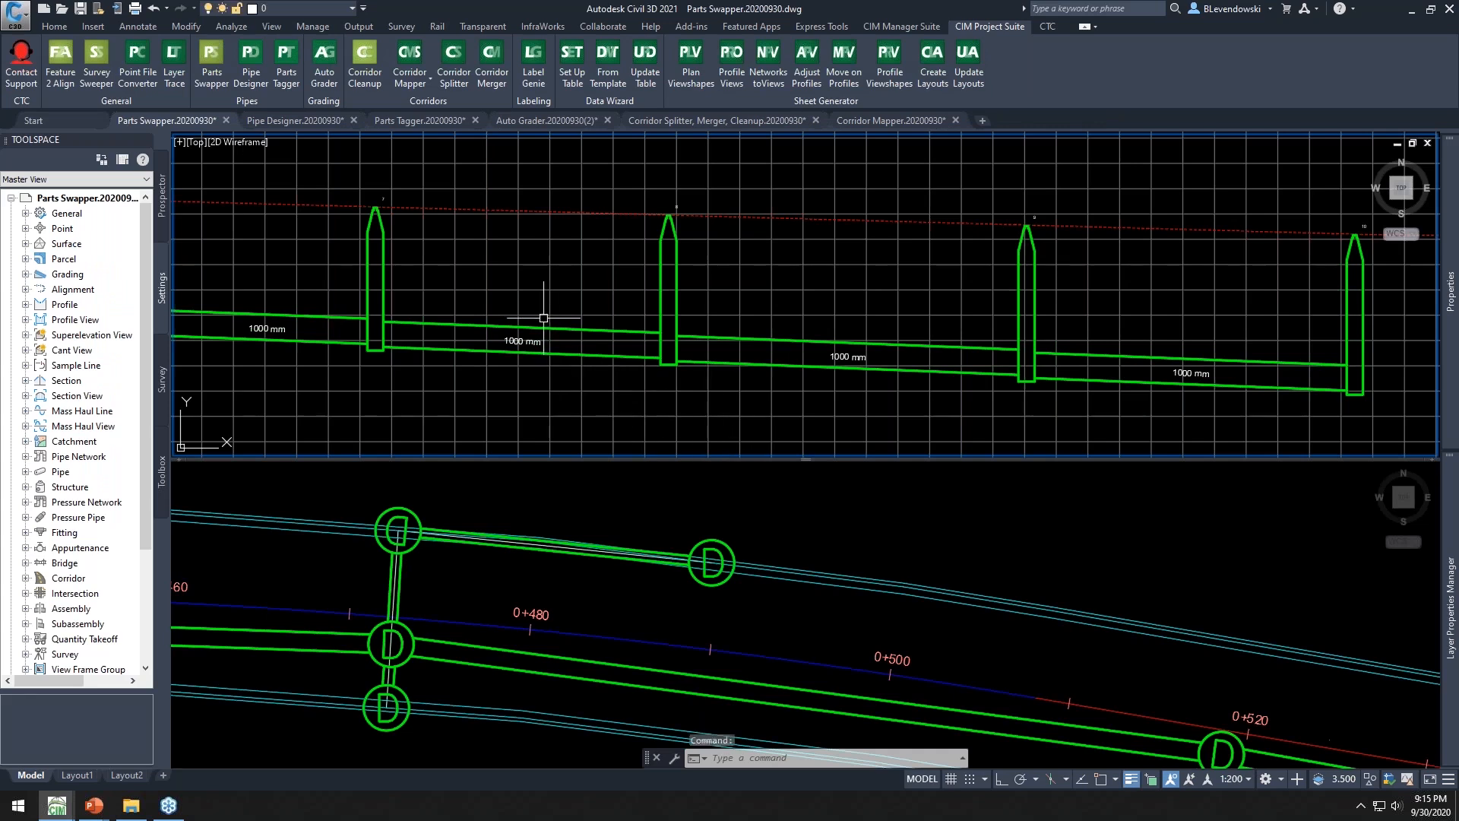
pyautogui.moveTo(543, 318)
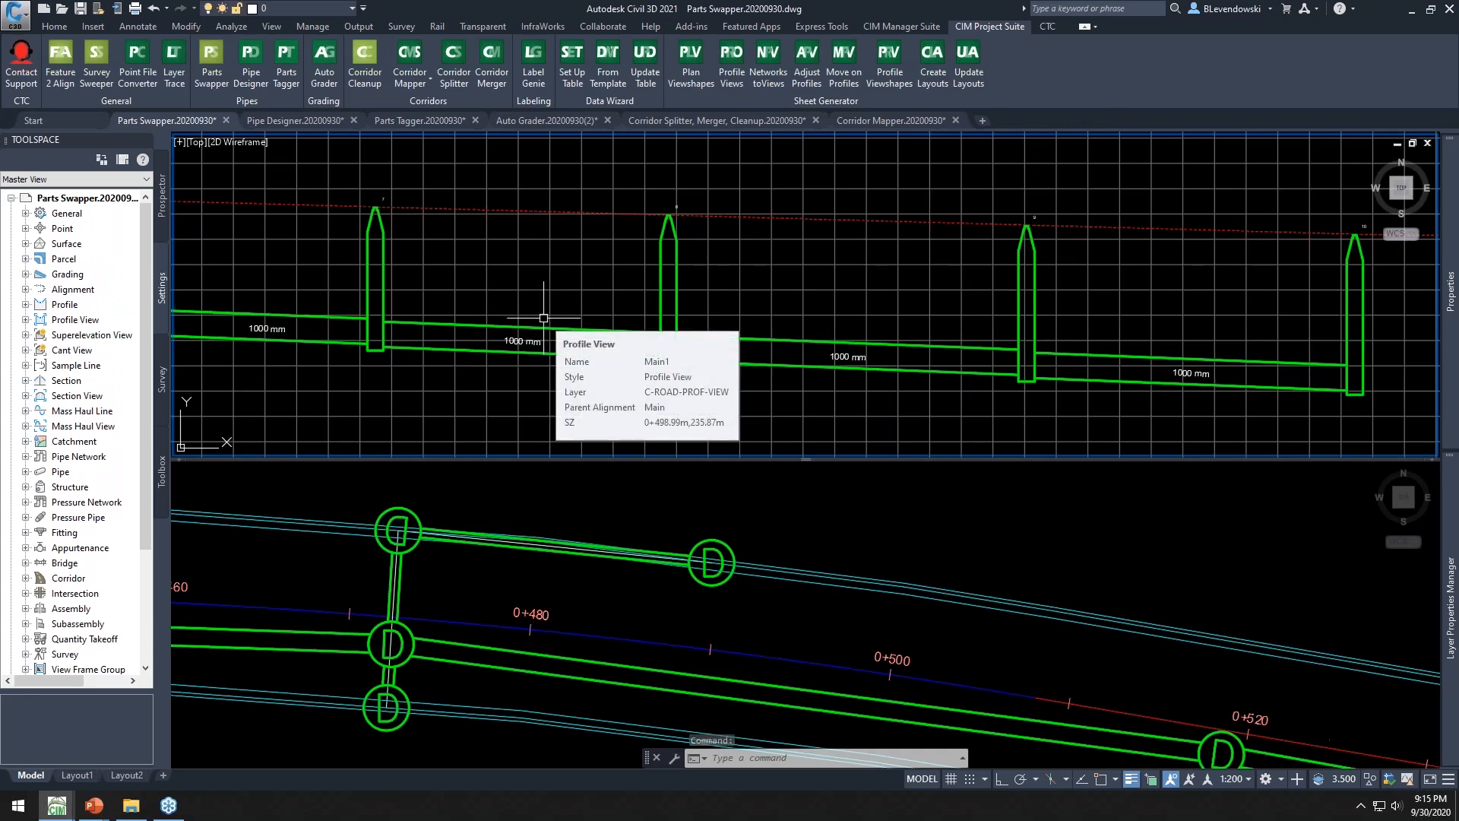
pyautogui.click(651, 495)
pyautogui.click(711, 561)
pyautogui.rightClick(769, 507)
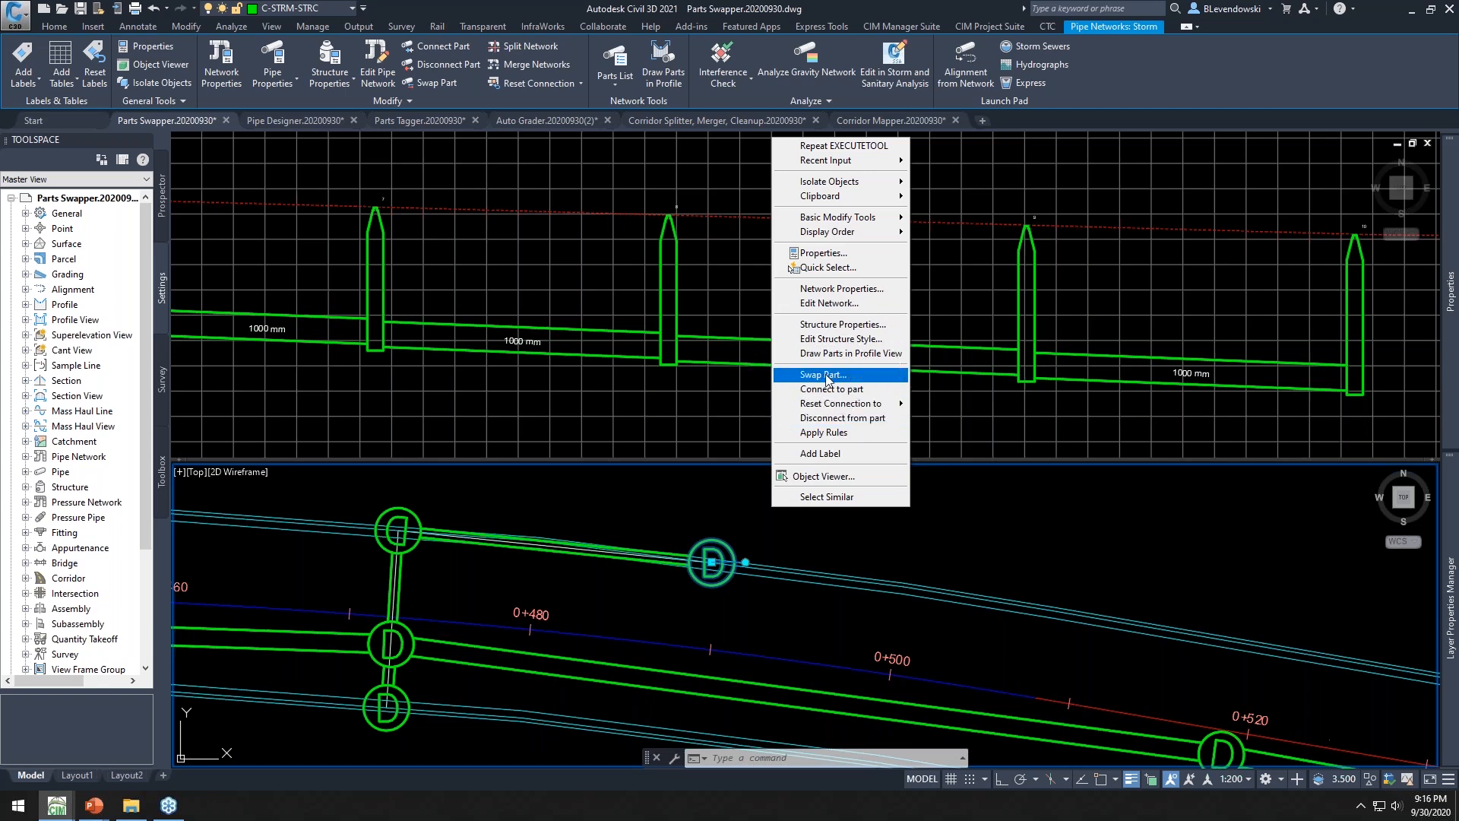
pyautogui.click(655, 397)
pyautogui.click(655, 384)
# Select the three structures in plan and the pipe run with its structures in the profile view
pyautogui.scroll(-2, 585, 314)
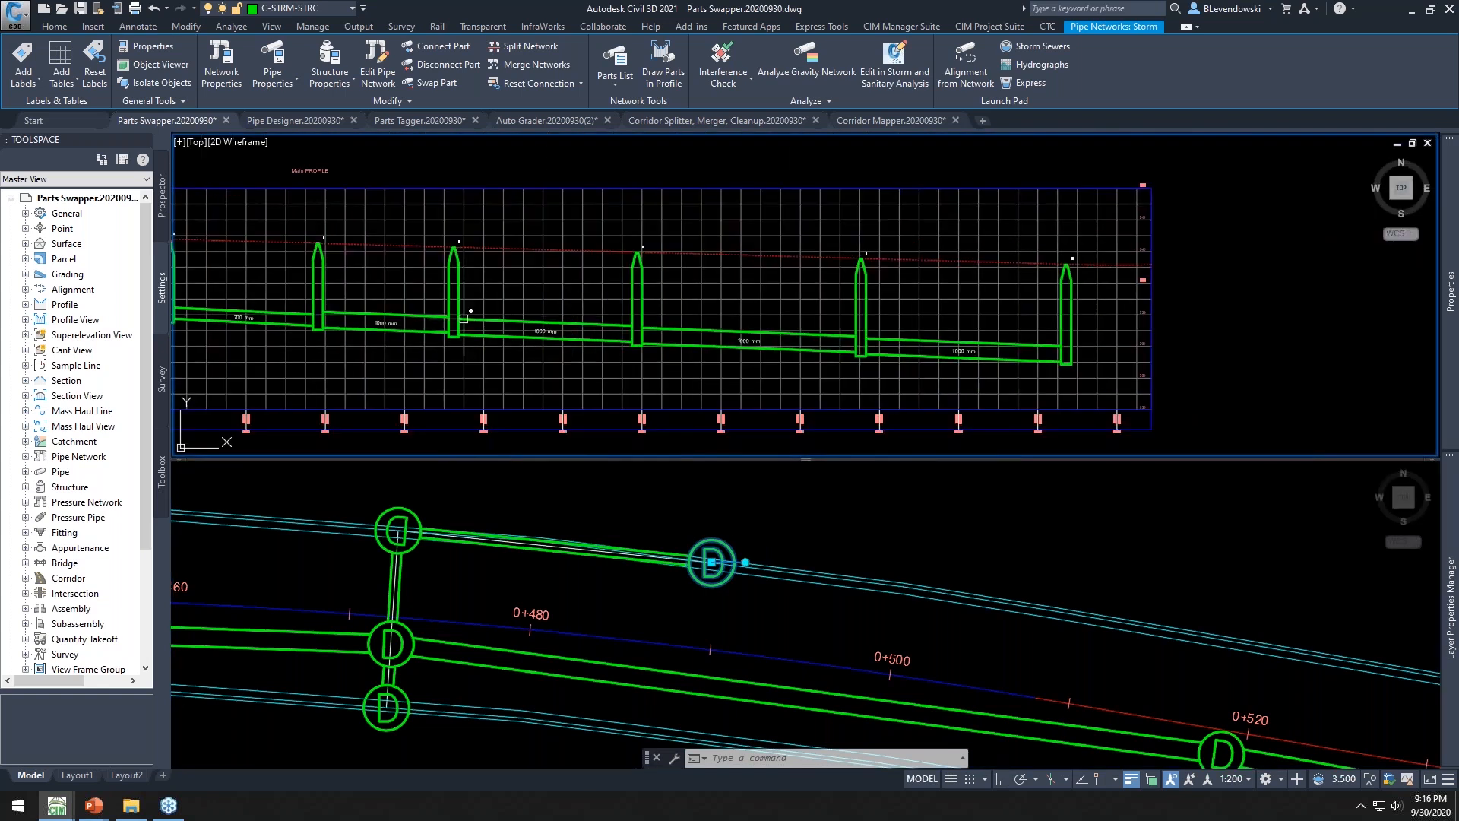
pyautogui.moveTo(518, 341); pyautogui.dragTo(608, 348, button='middle')
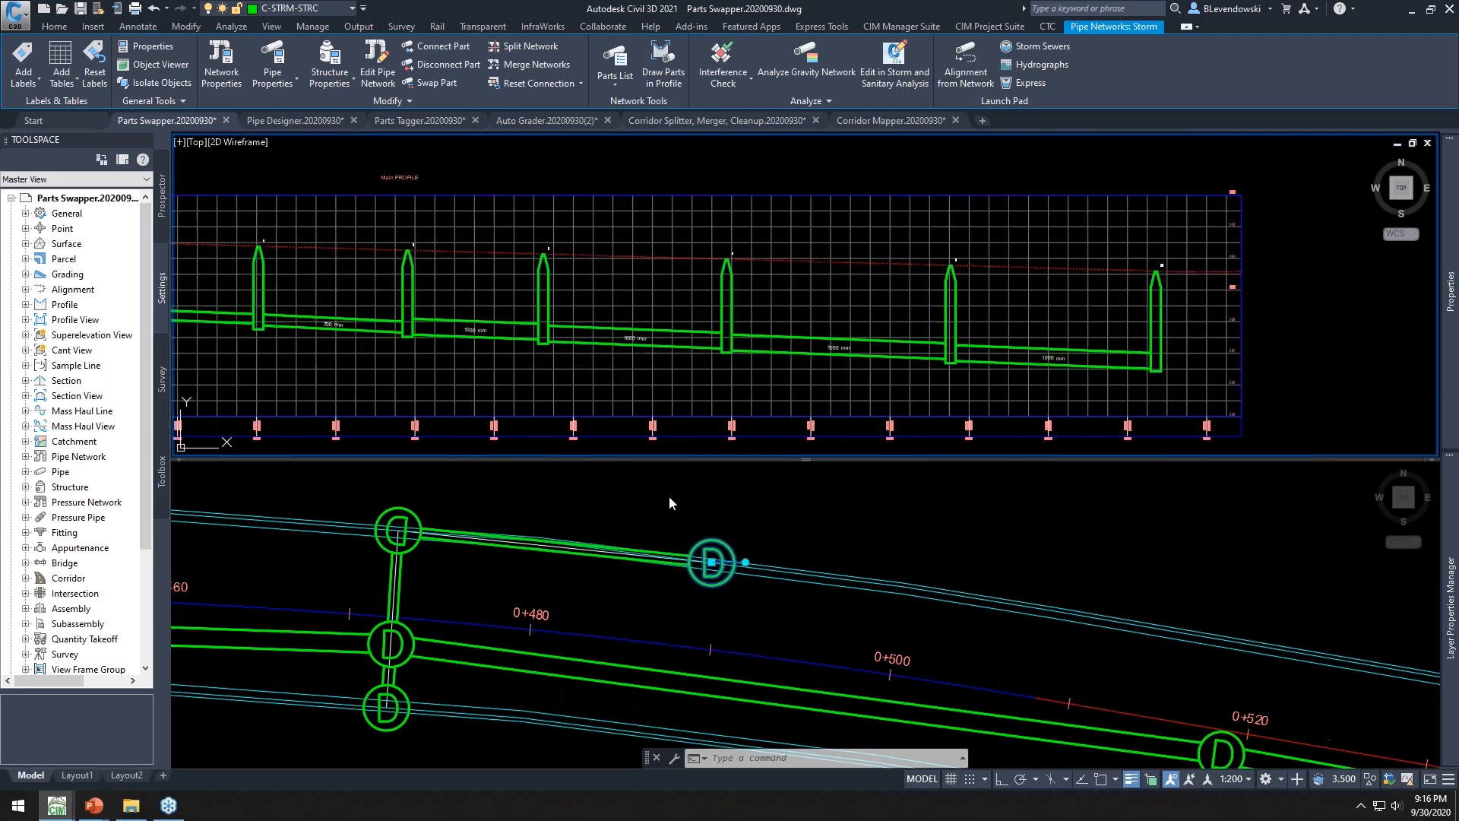
pyautogui.click(474, 506)
pyautogui.click(350, 485)
pyautogui.click(479, 596)
pyautogui.click(332, 739)
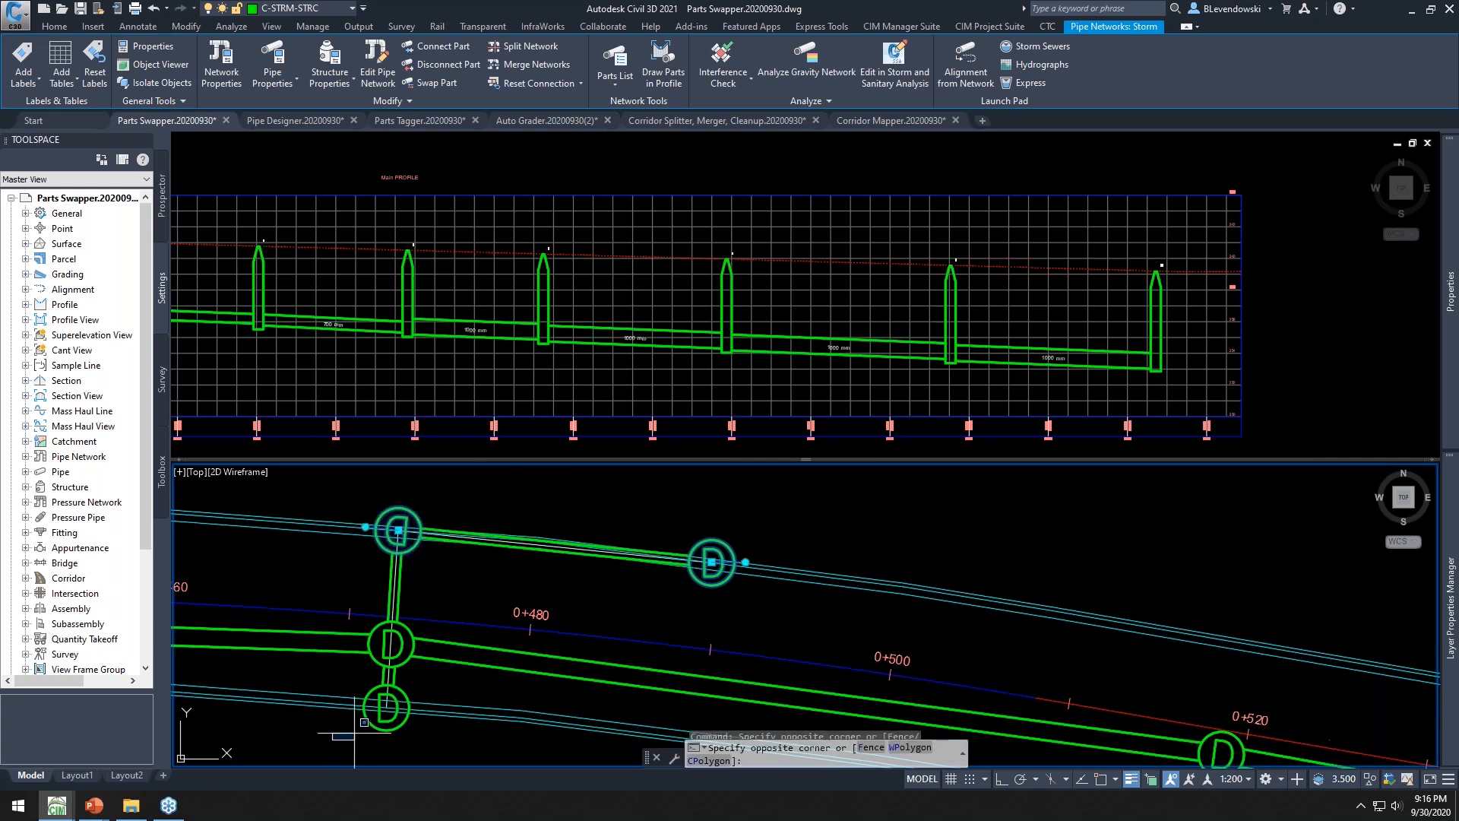
pyautogui.click(416, 679)
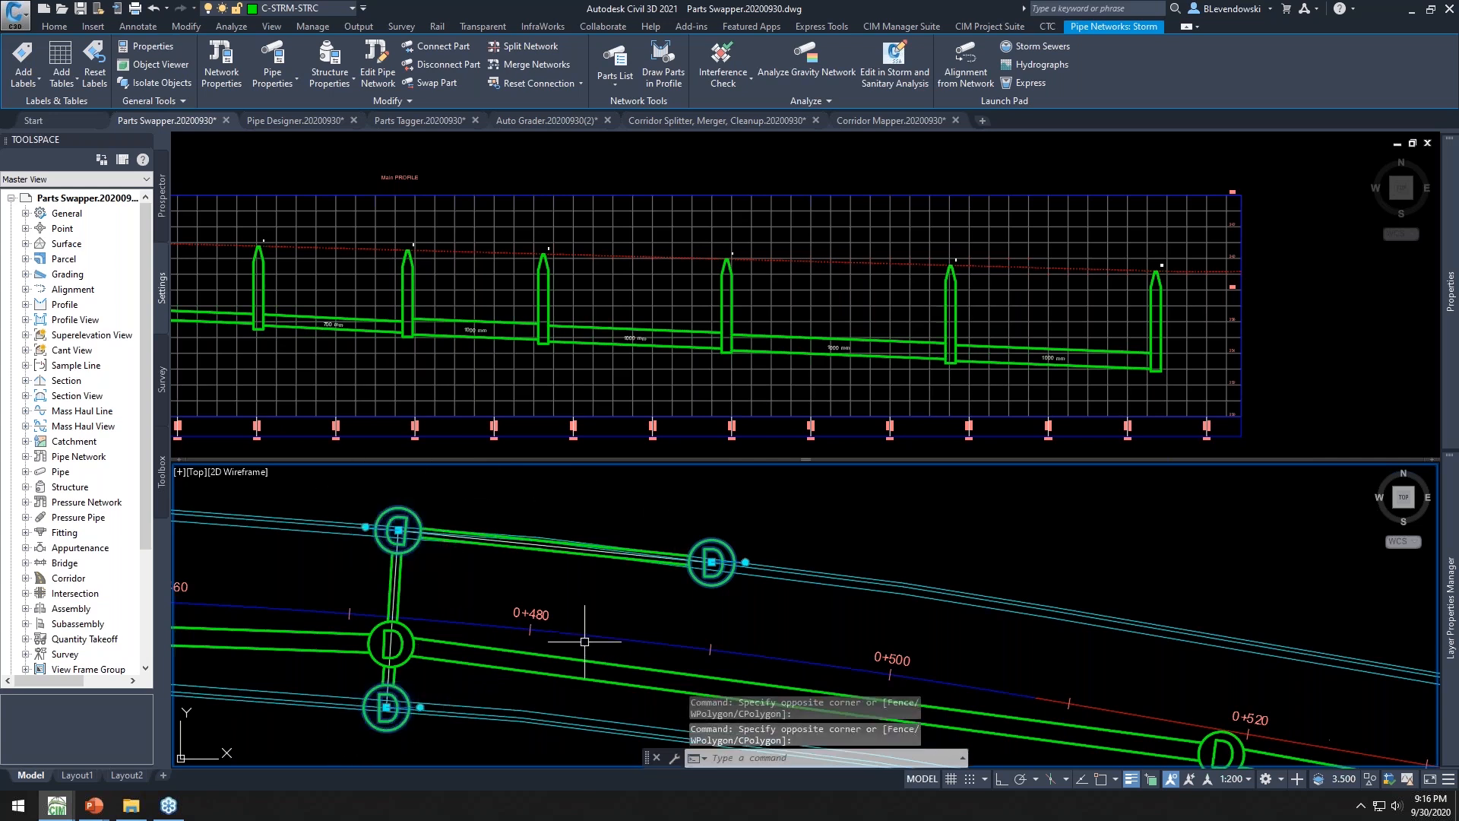
pyautogui.click(579, 368)
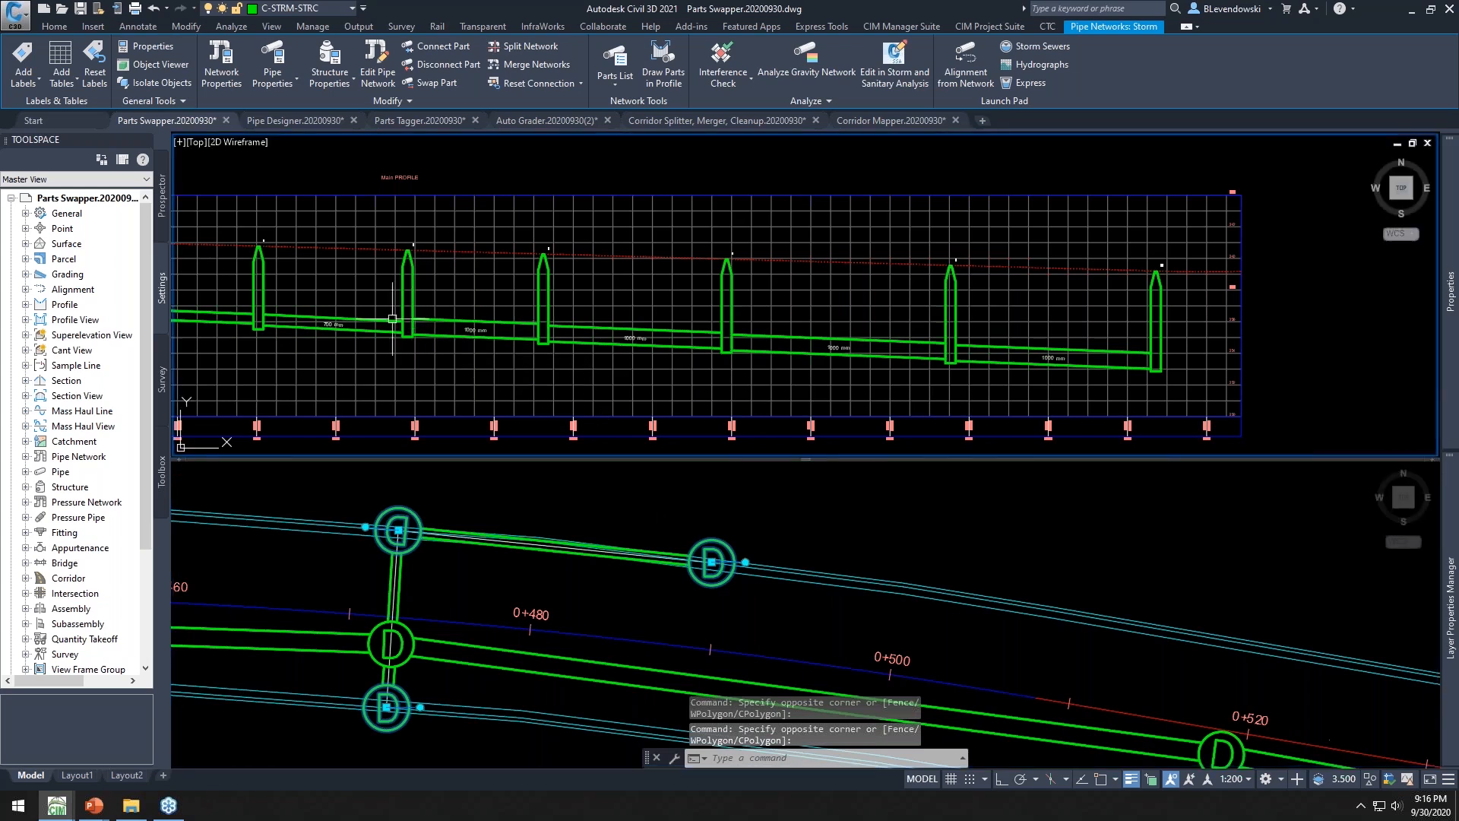
pyautogui.click(384, 296)
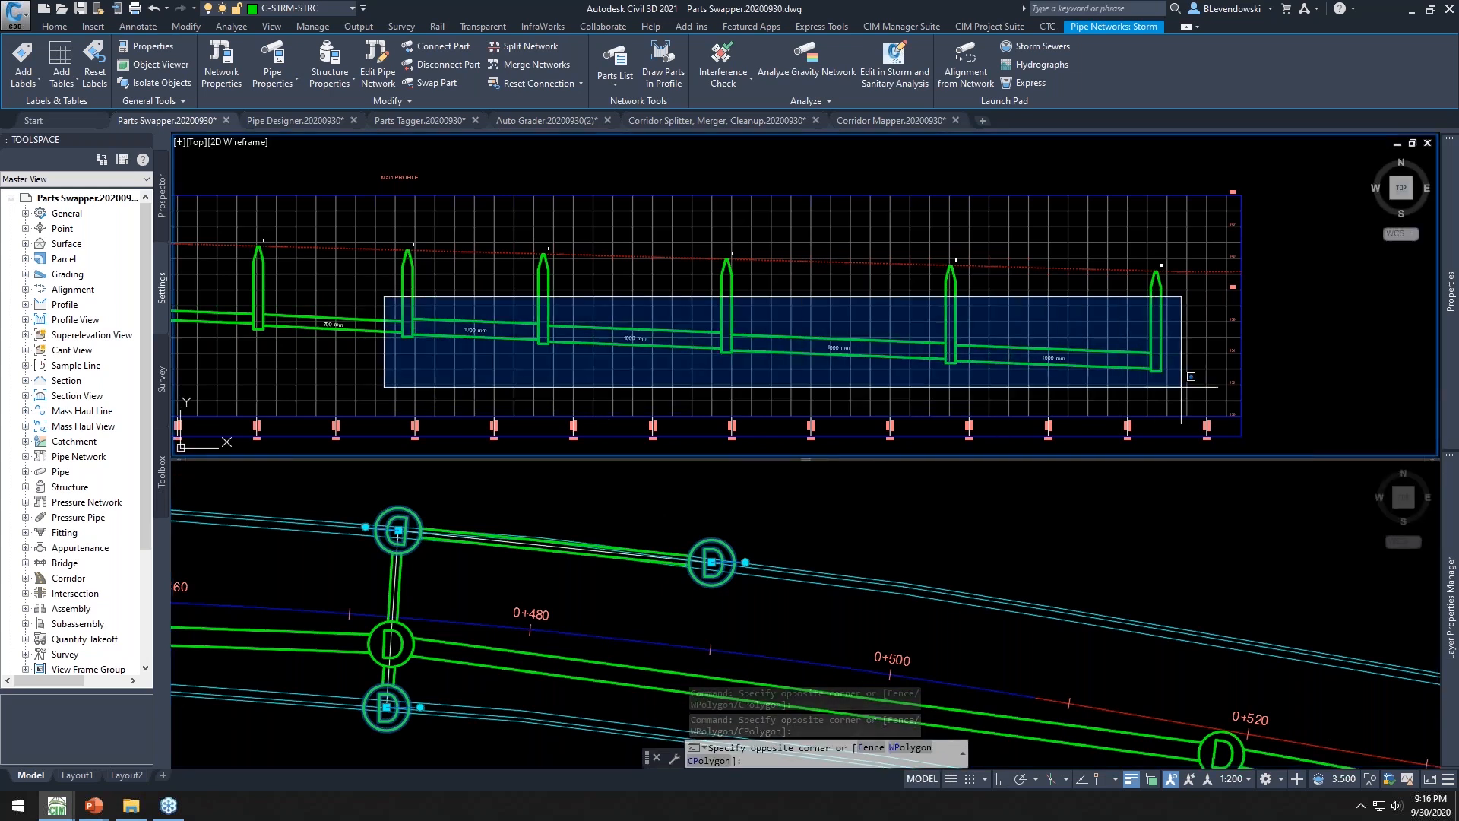
pyautogui.click(1215, 423)
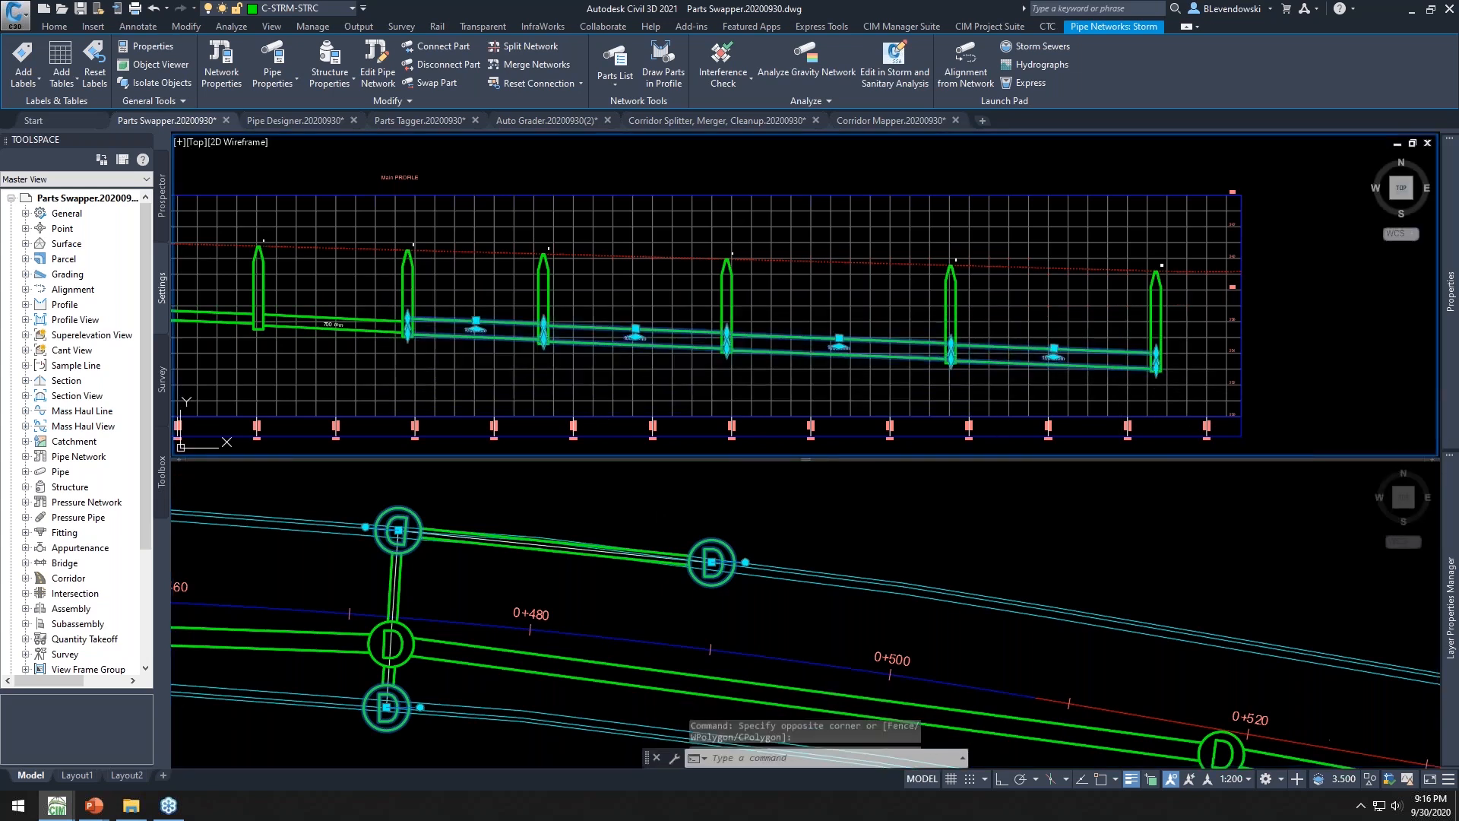
# Open Parts Swapper for the selected parts, previewing the By Entire Network option but keeping By Selection
pyautogui.click(990, 26)
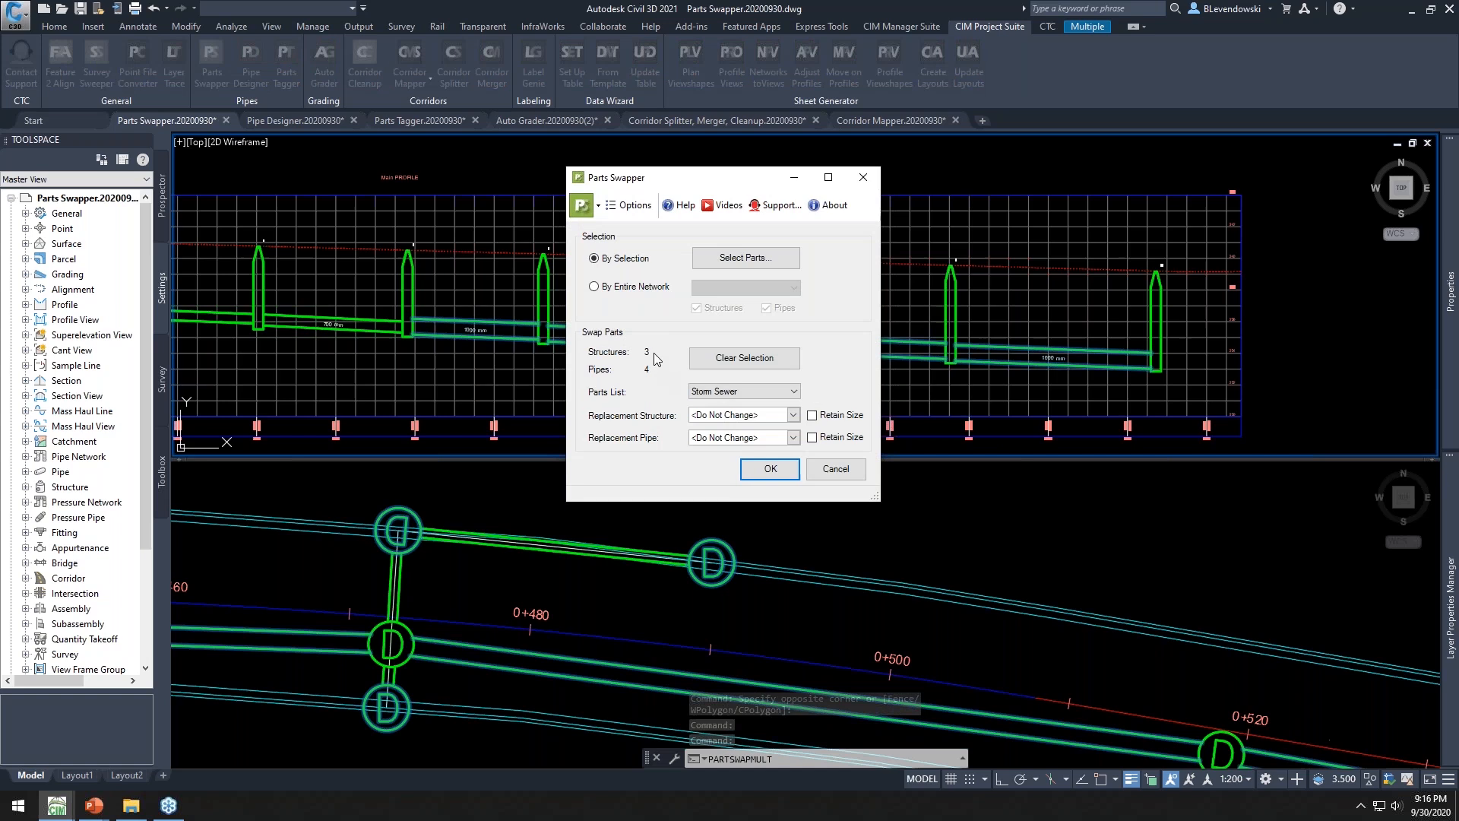
pyautogui.click(593, 287)
pyautogui.click(765, 287)
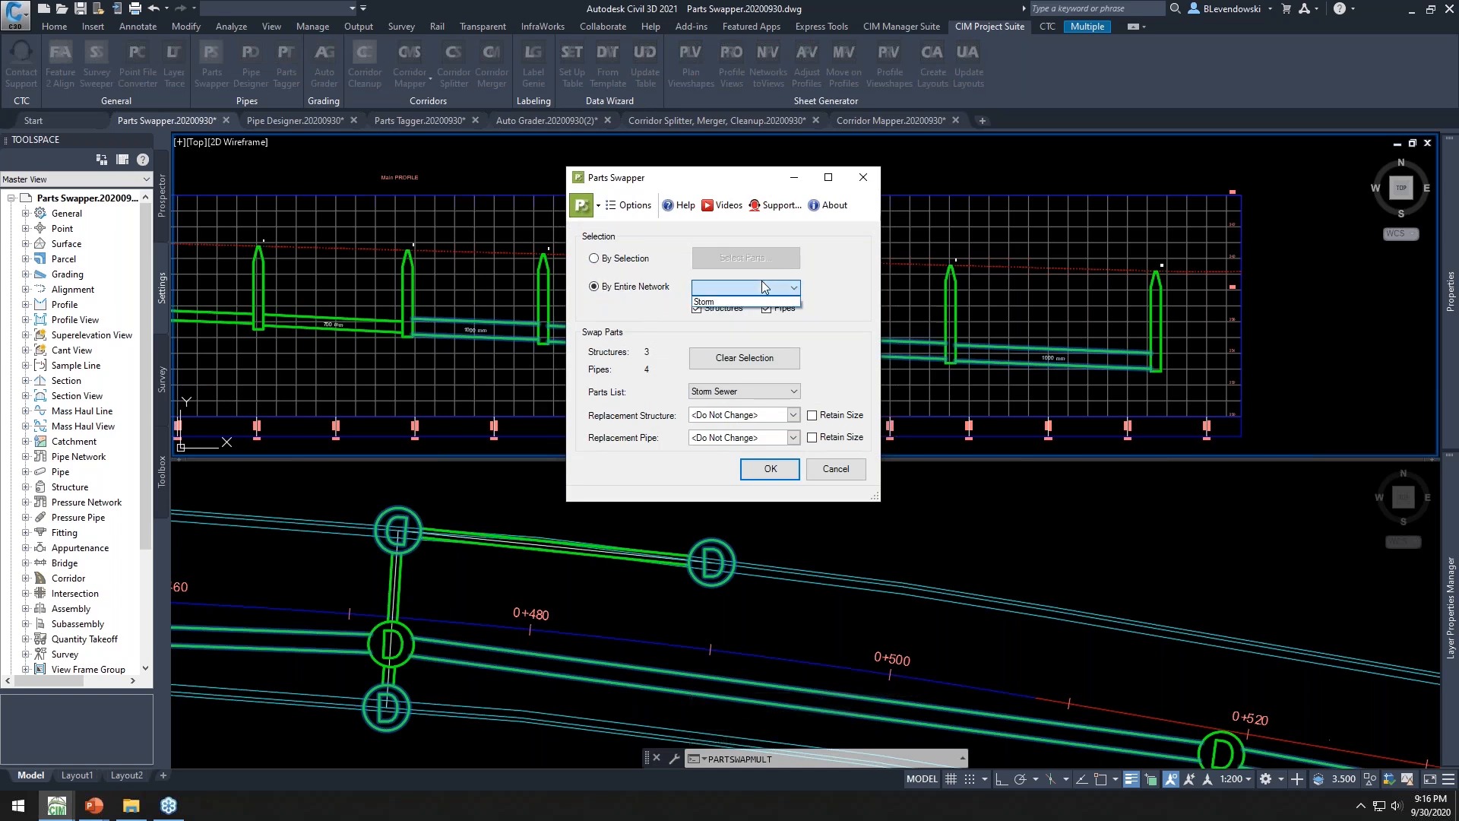
pyautogui.click(621, 259)
pyautogui.click(615, 260)
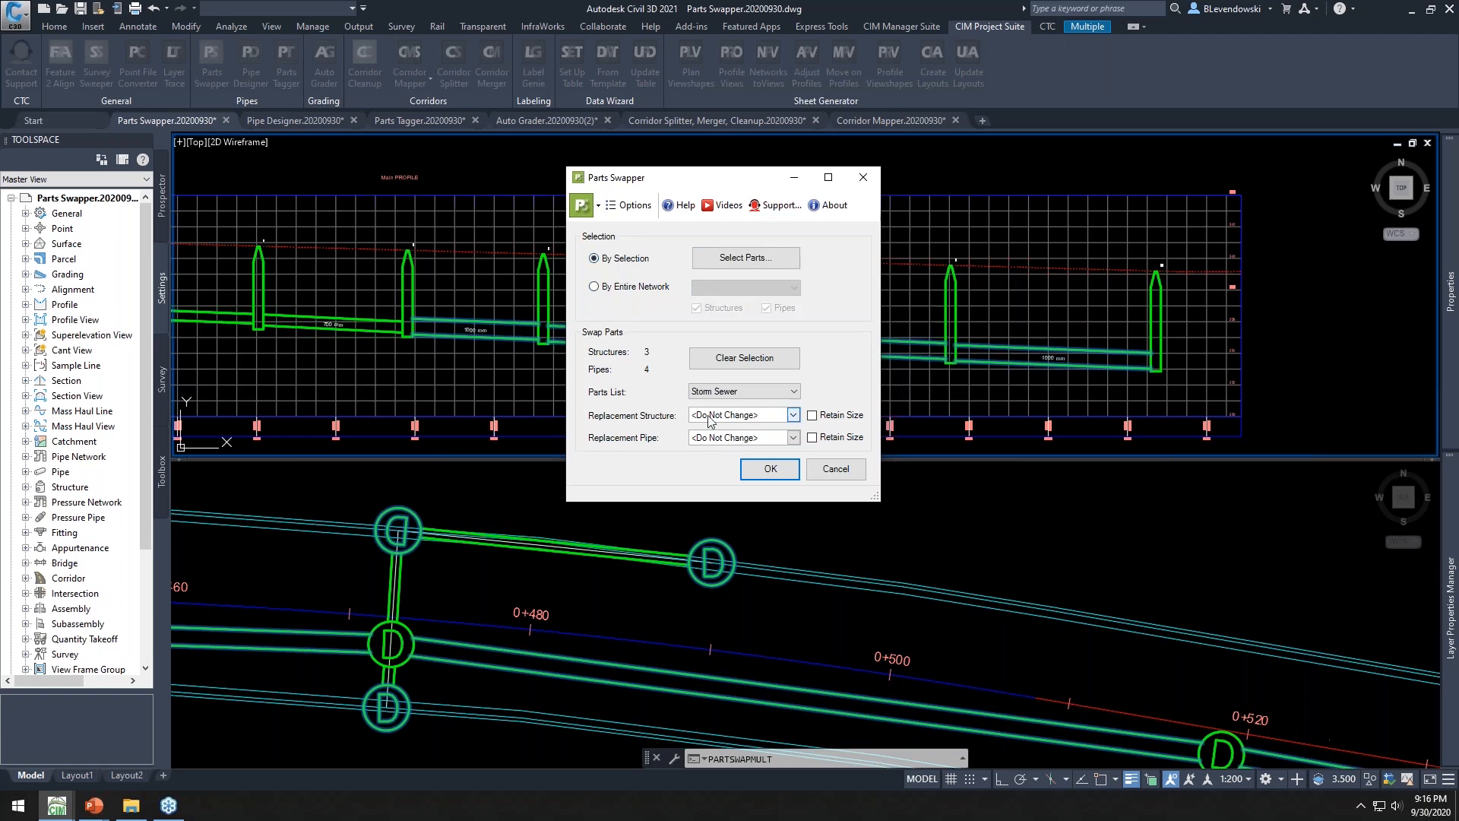
# Set the replacement structure to CB 1,500 dia and the replacement pipe to 1,200 mm Concrete Pipe
pyautogui.click(793, 415)
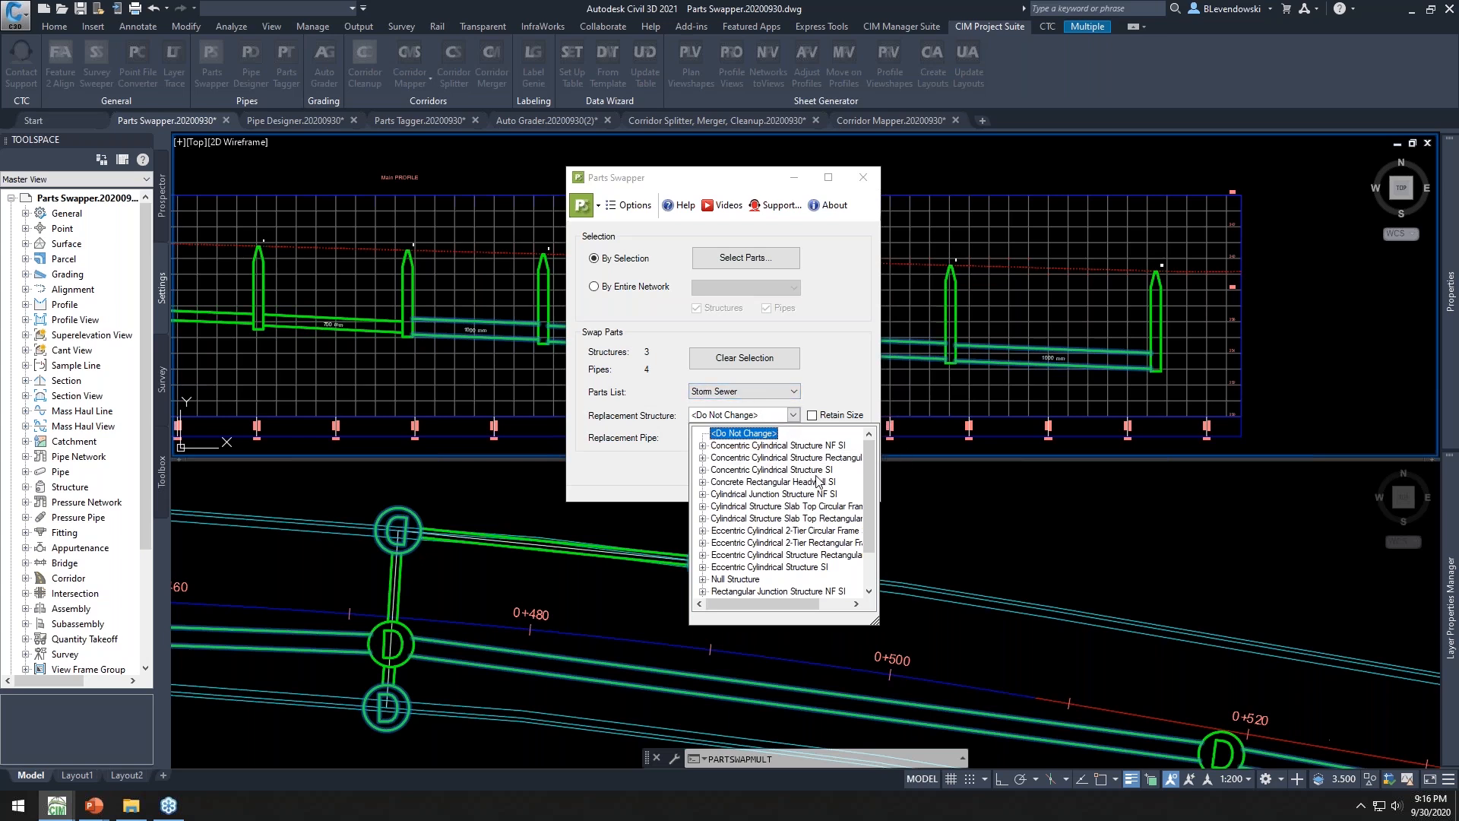
pyautogui.doubleClick(788, 471)
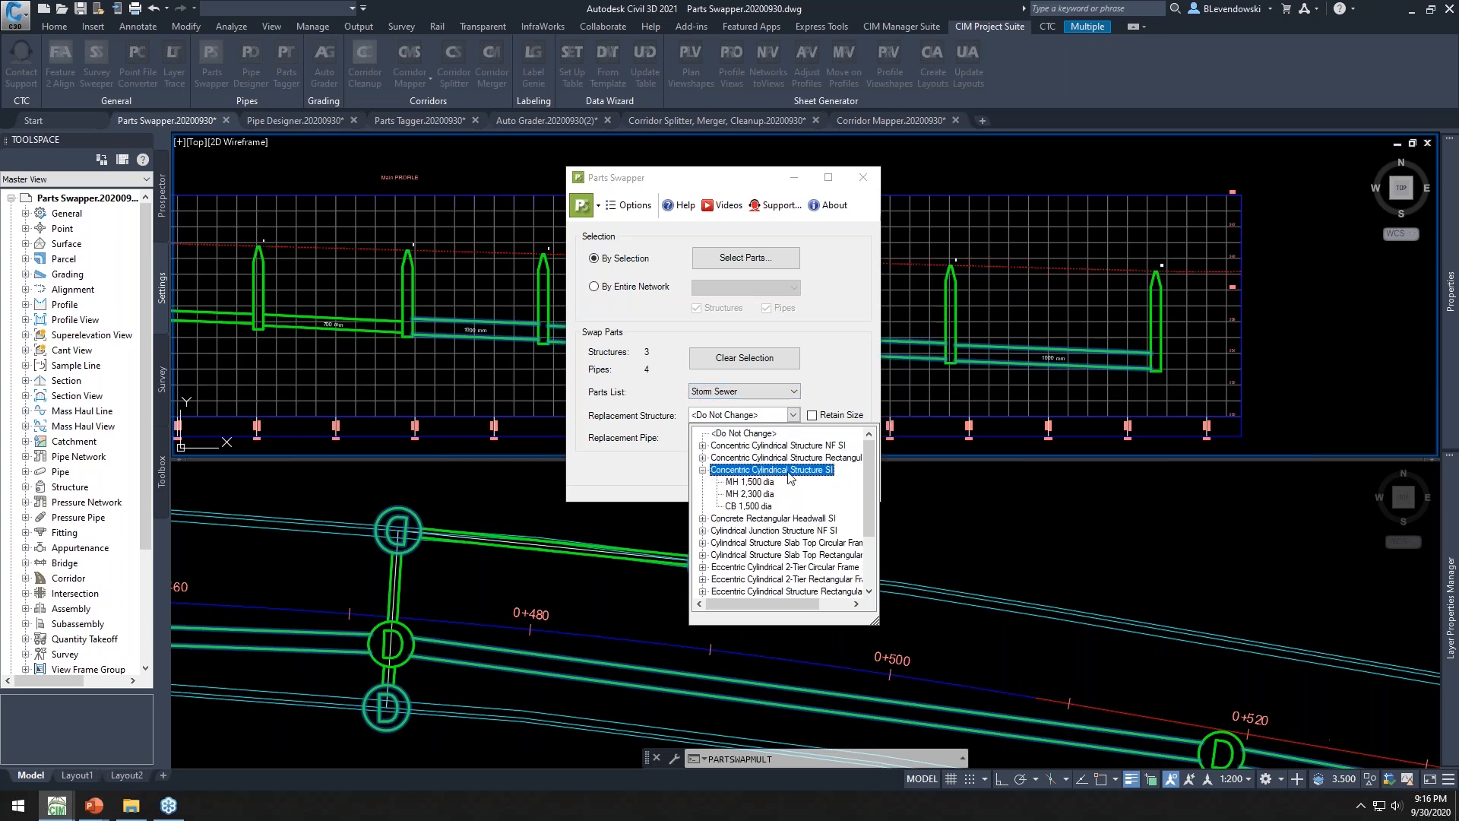
pyautogui.click(743, 506)
pyautogui.click(728, 444)
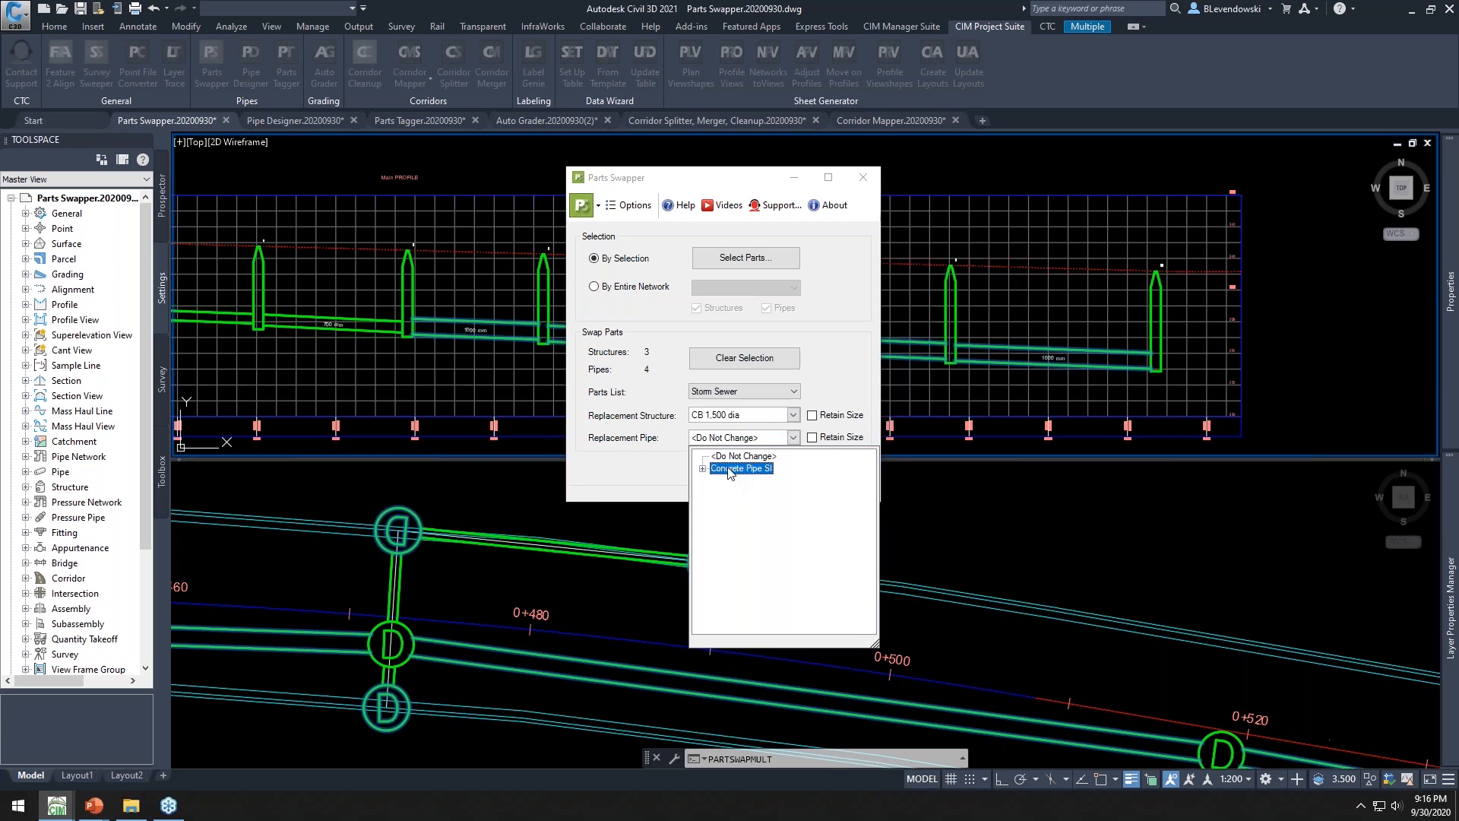
pyautogui.doubleClick(739, 456)
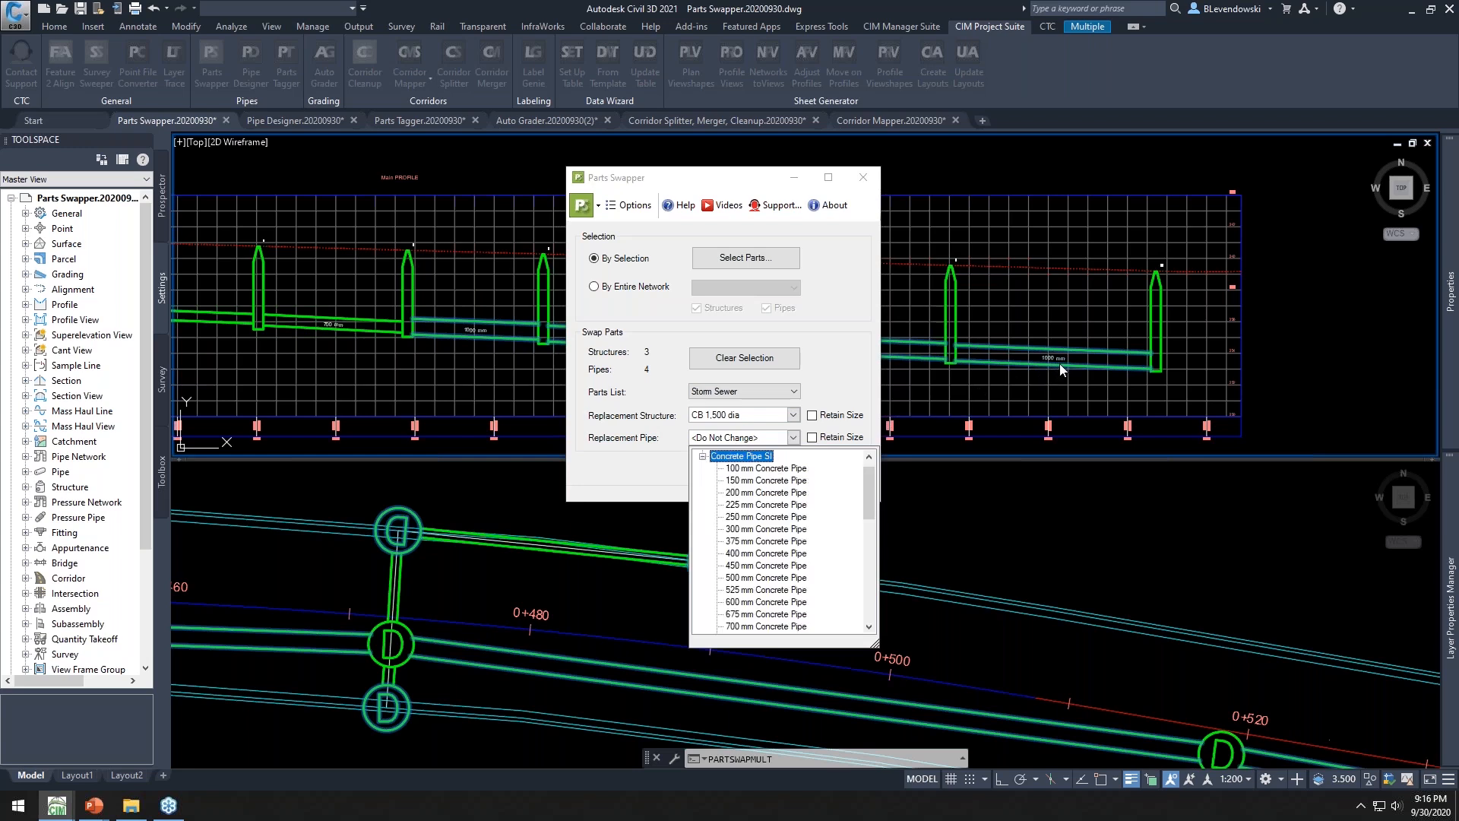
pyautogui.click(862, 528)
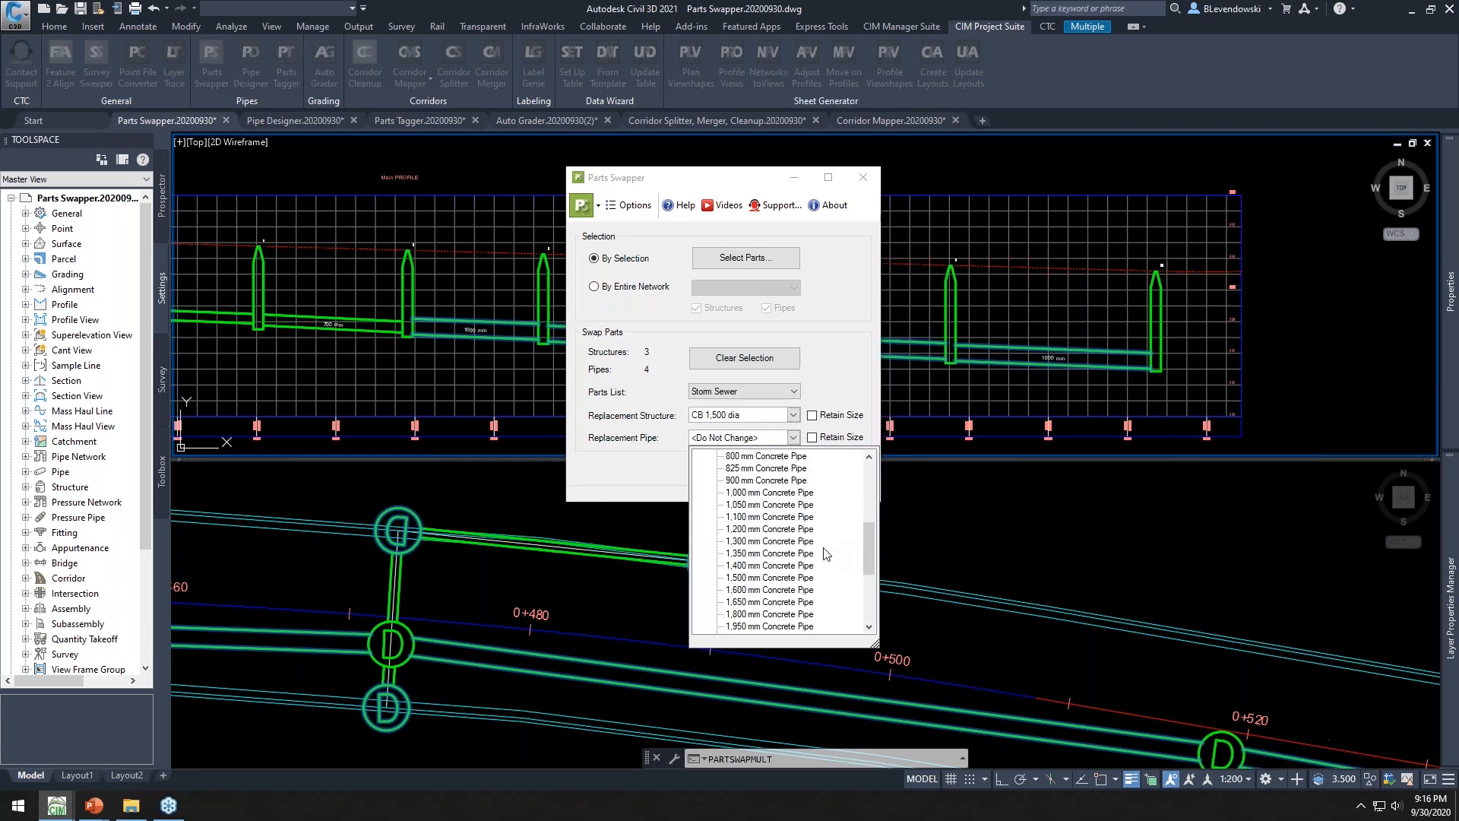
pyautogui.click(770, 530)
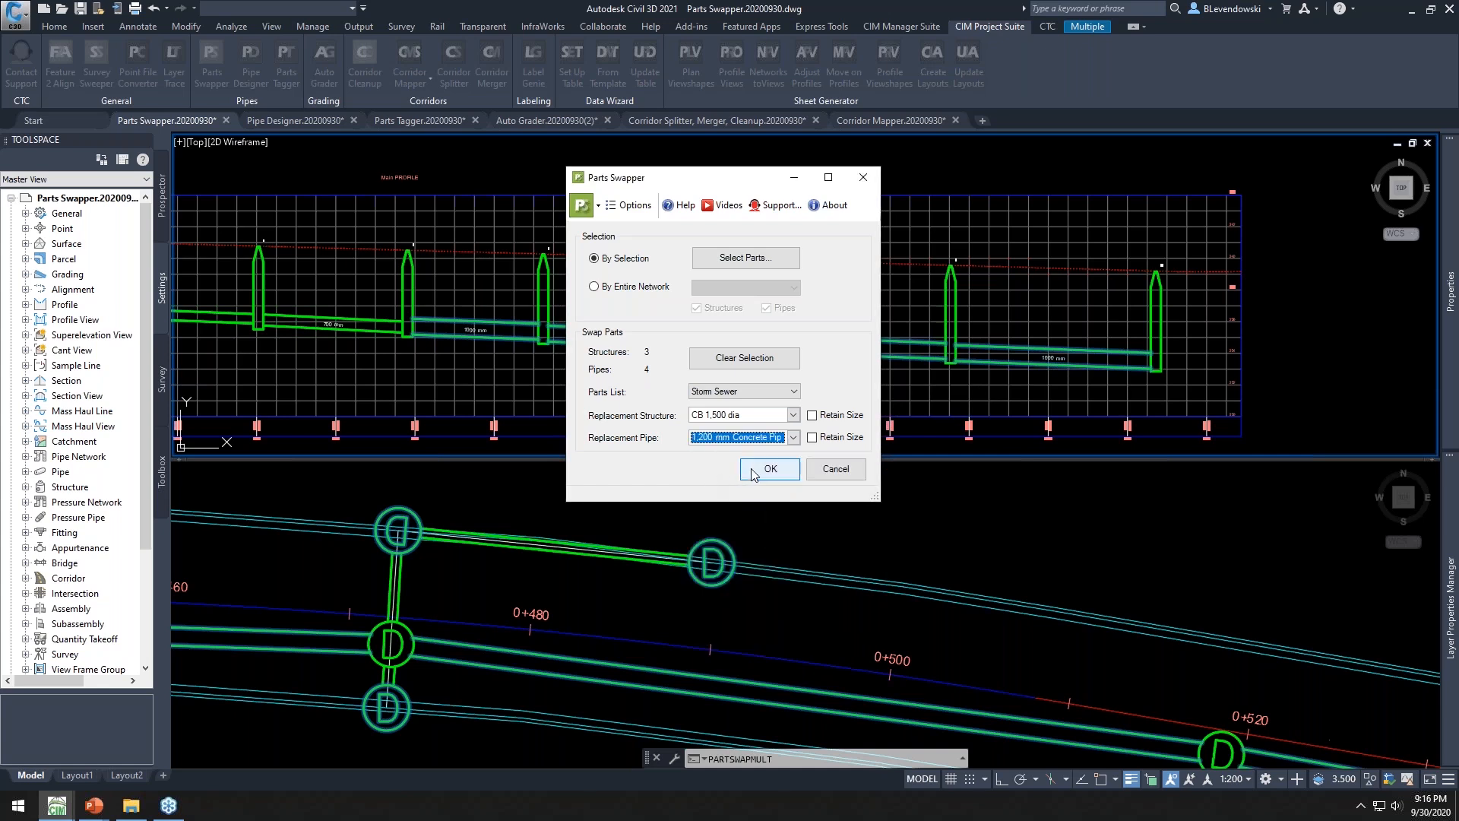
# Apply the part swap, then close the Parts Swapper drawing without saving its changes
pyautogui.click(770, 469)
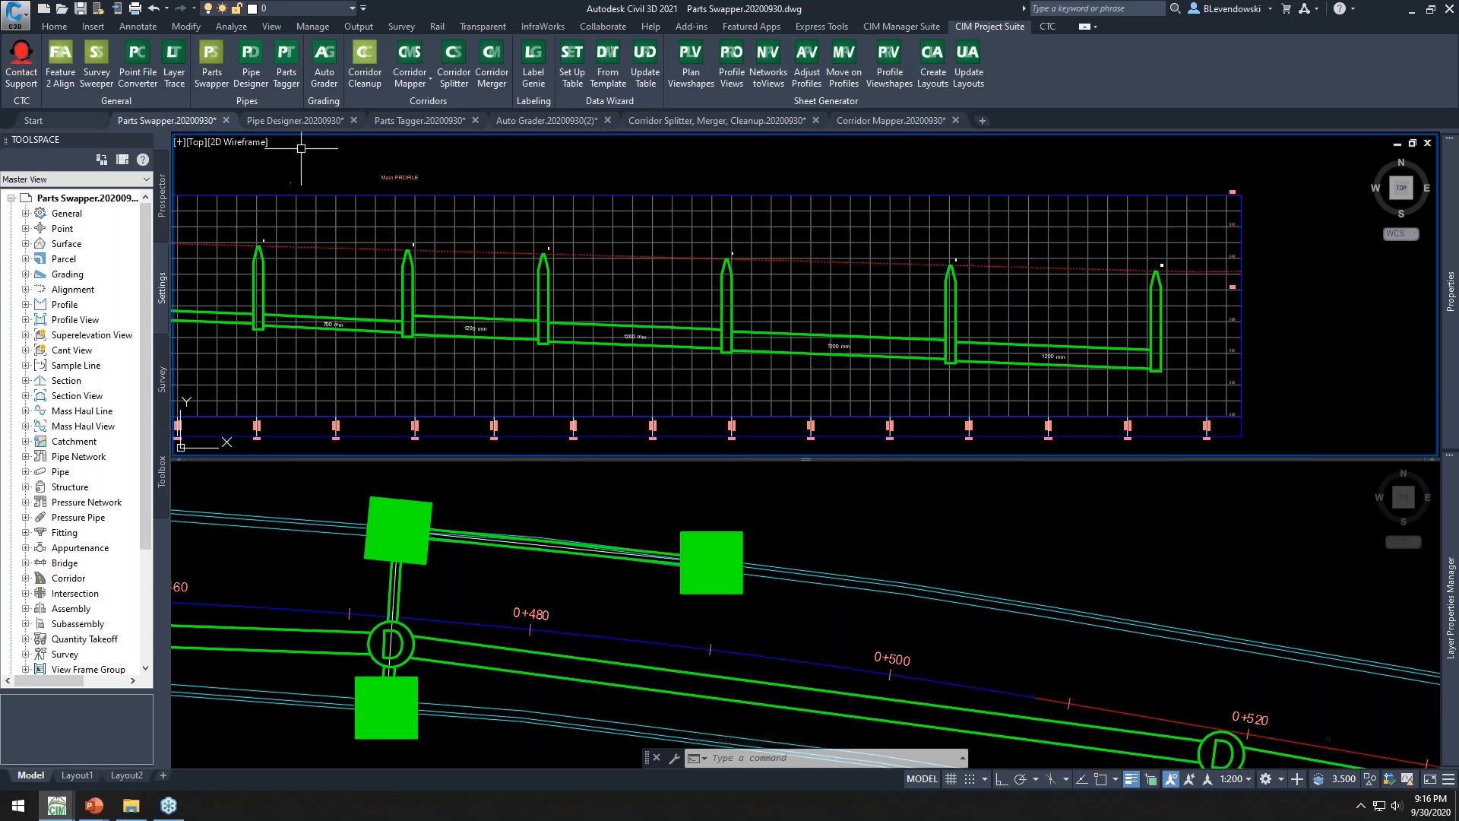
pyautogui.moveTo(372, 170); pyautogui.dragTo(364, 177, button='middle')
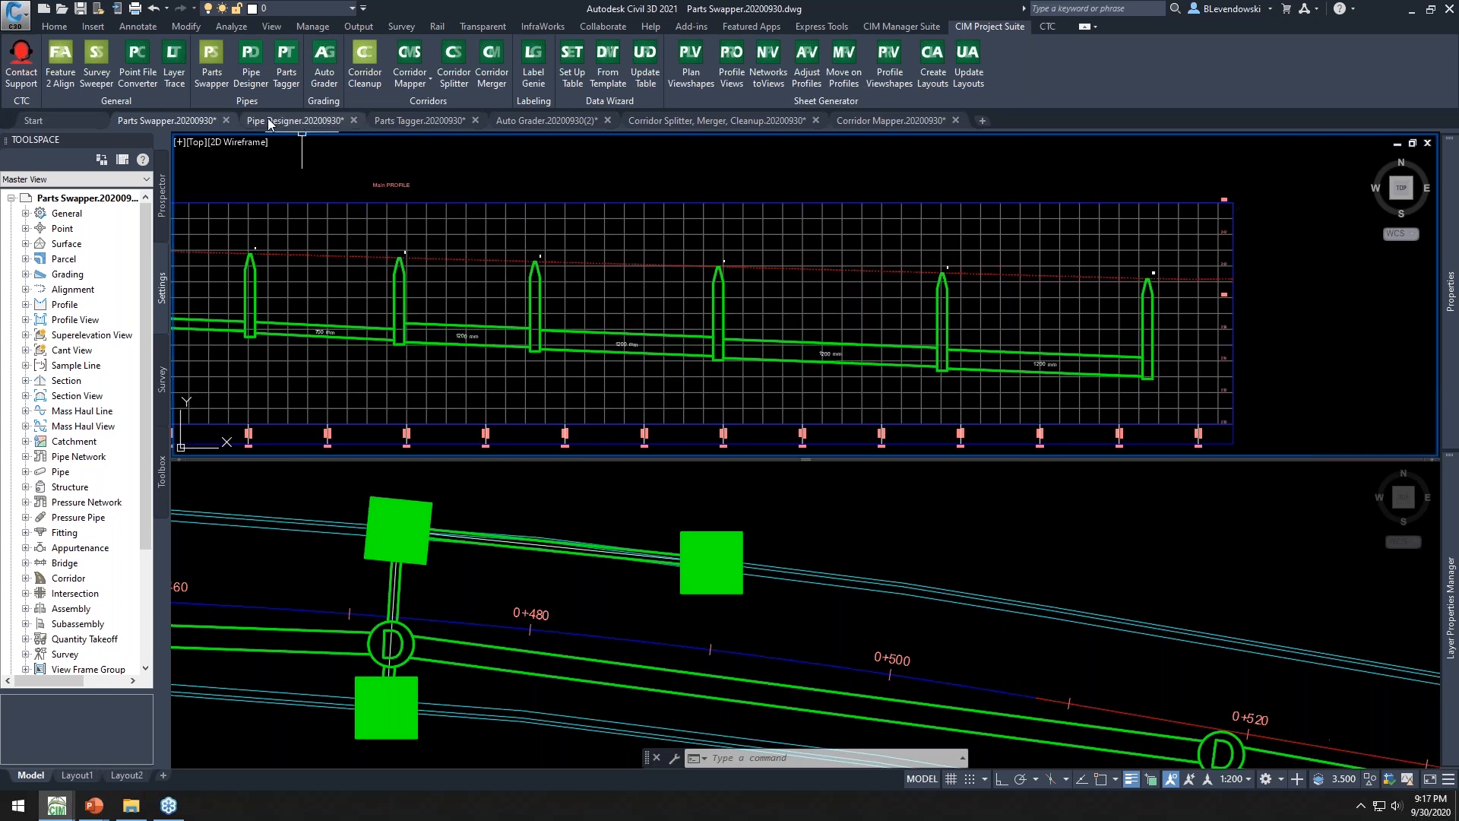
pyautogui.click(226, 120)
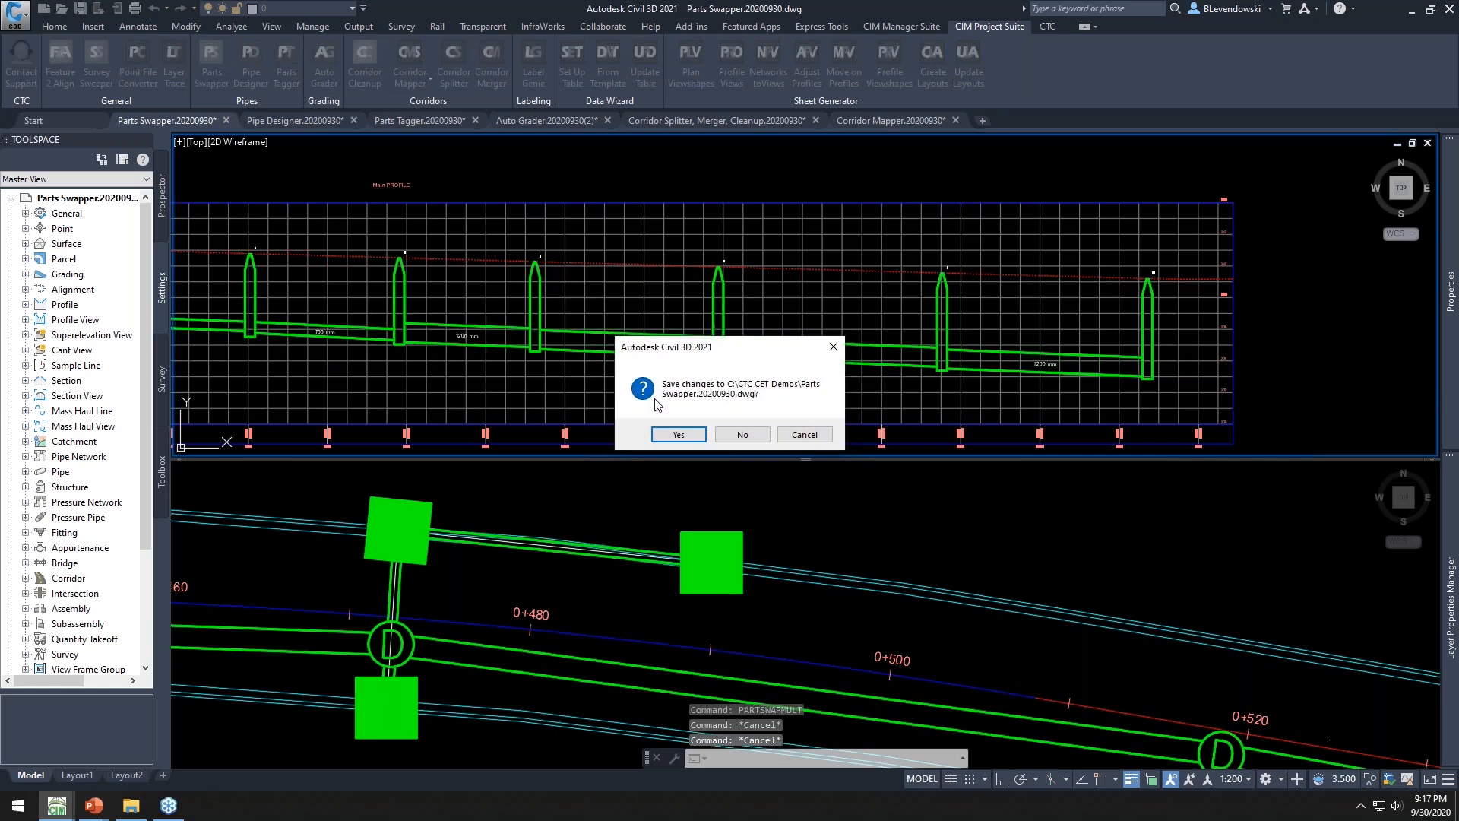
pyautogui.click(741, 434)
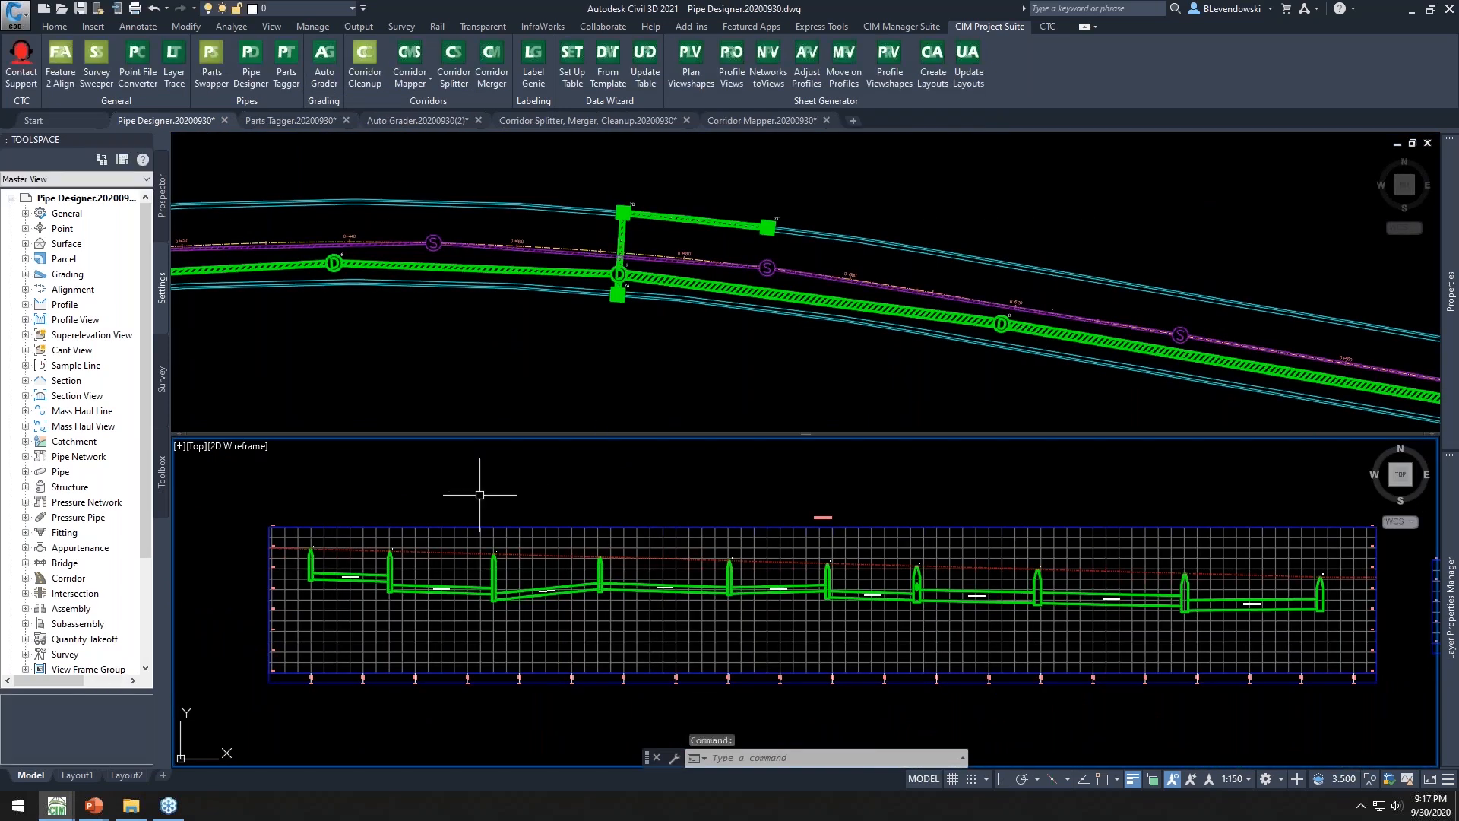
# Zoom into the profile view and open the first pipe's properties for review, closing them without changes
pyautogui.moveTo(505, 499); pyautogui.dragTo(466, 488, button='middle')
pyautogui.scroll(1, 466, 488)
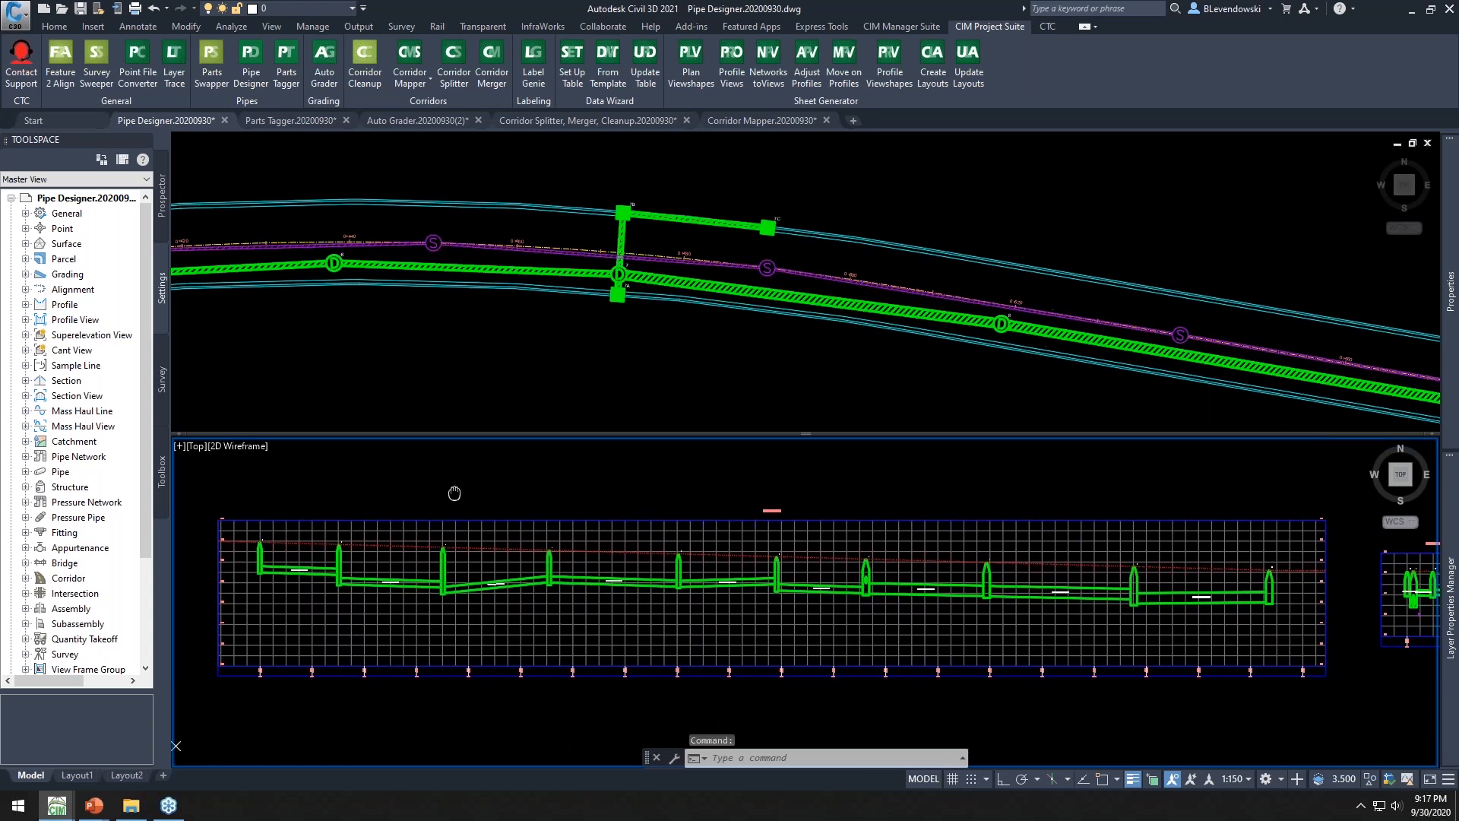
pyautogui.scroll(2, 264, 574)
pyautogui.scroll(1, 264, 574)
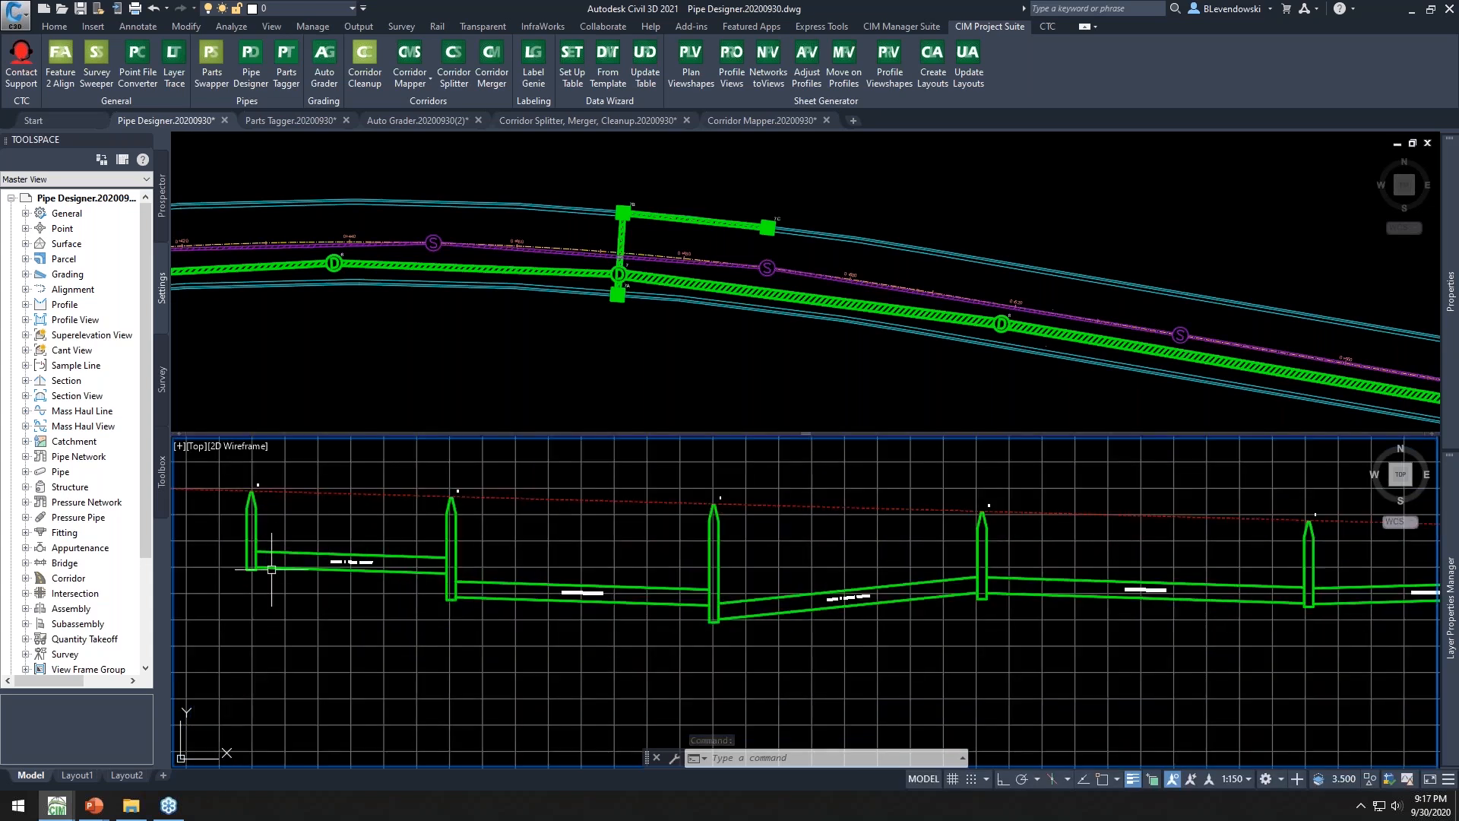
pyautogui.click(281, 548)
pyautogui.rightClick(369, 528)
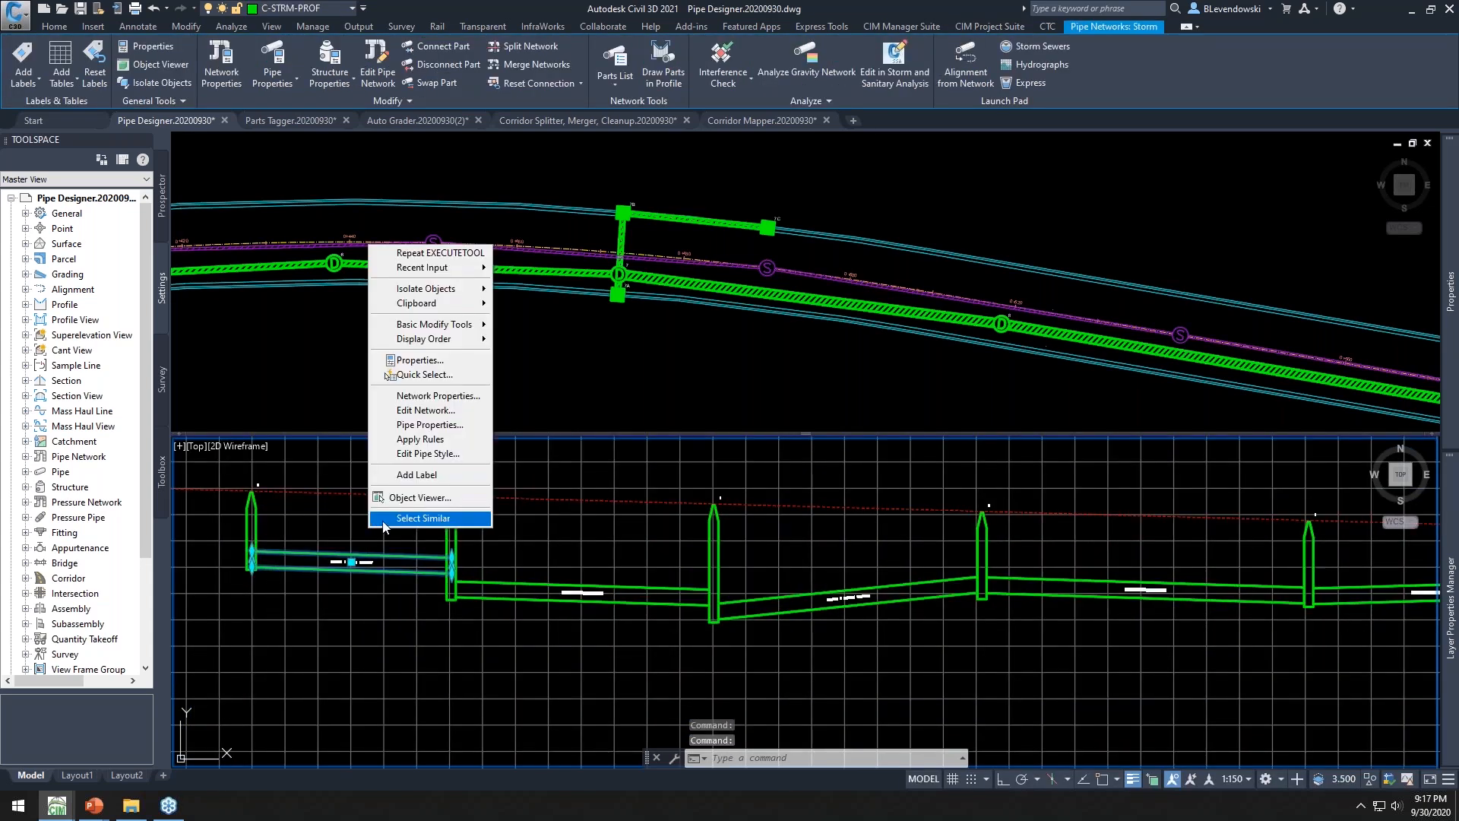
pyautogui.click(429, 426)
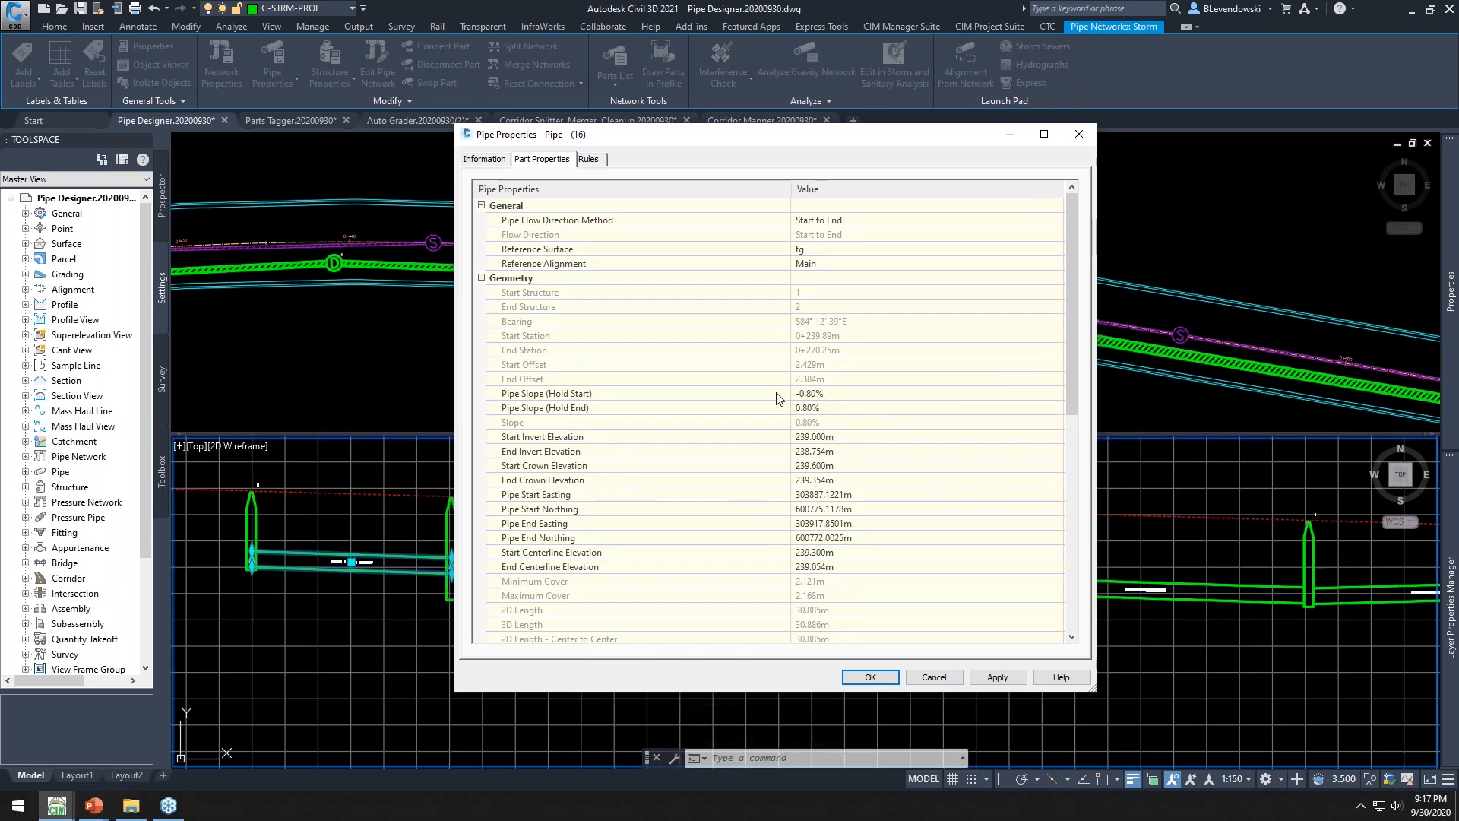
pyautogui.click(934, 678)
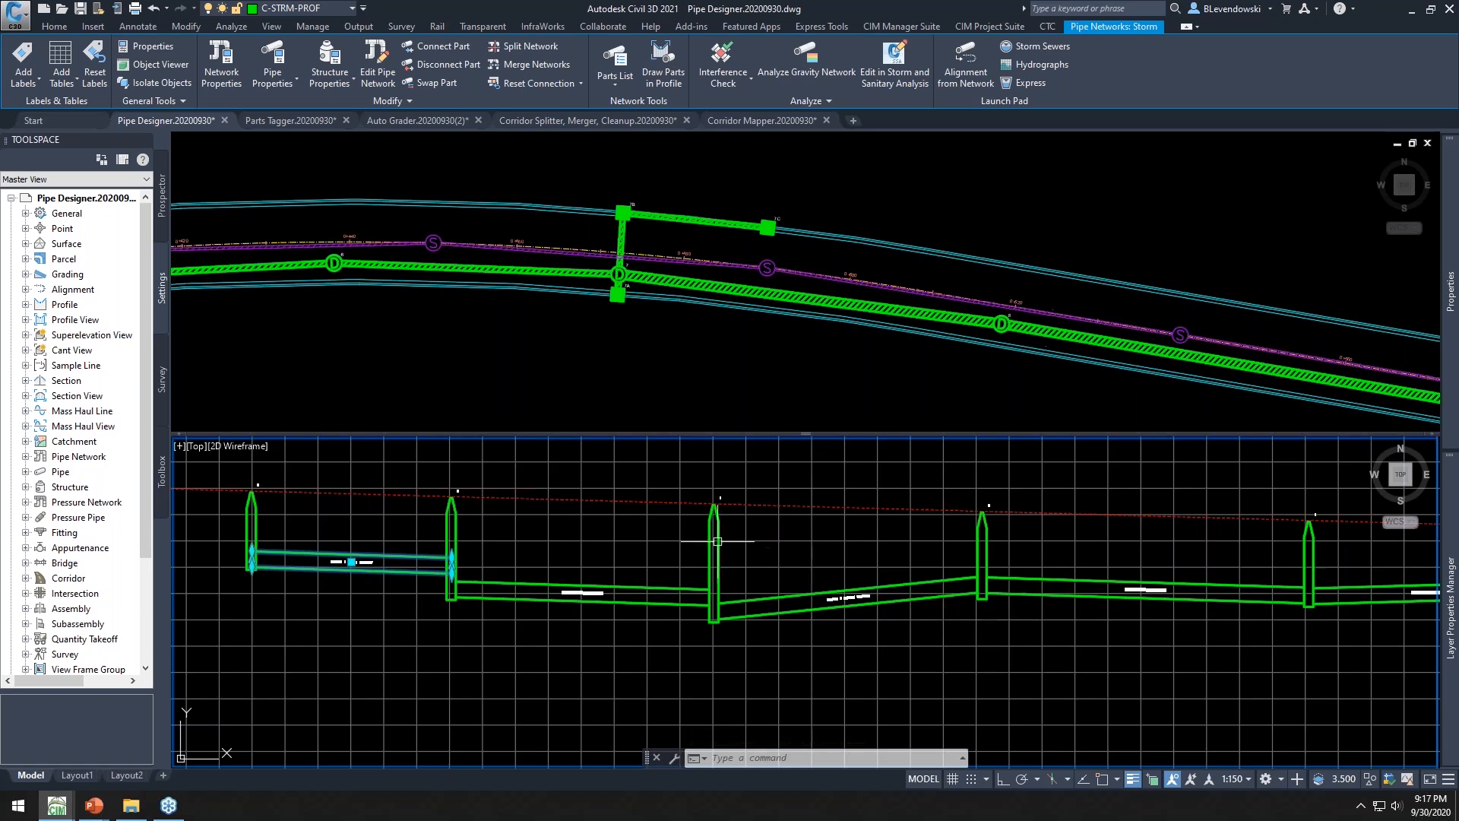
# Launch Pipe Designer and select the pipe run from its first to its last structure in the profile view
pyautogui.scroll(-2, 711, 542)
pyautogui.moveTo(869, 557); pyautogui.dragTo(703, 569, button='middle')
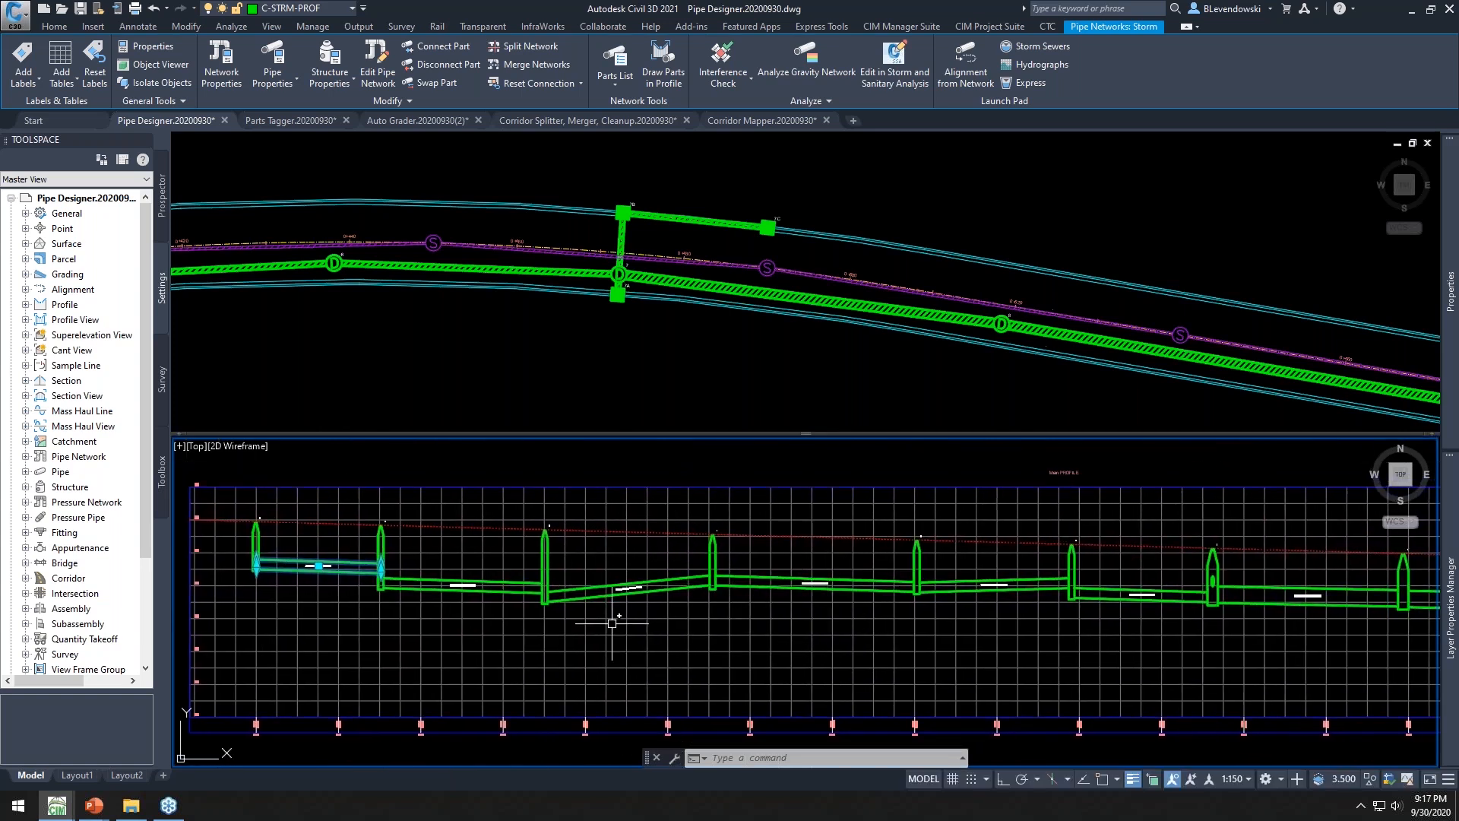
pyautogui.click(441, 463)
pyautogui.press('Escape')
pyautogui.press('Escape')
pyautogui.press('Escape')
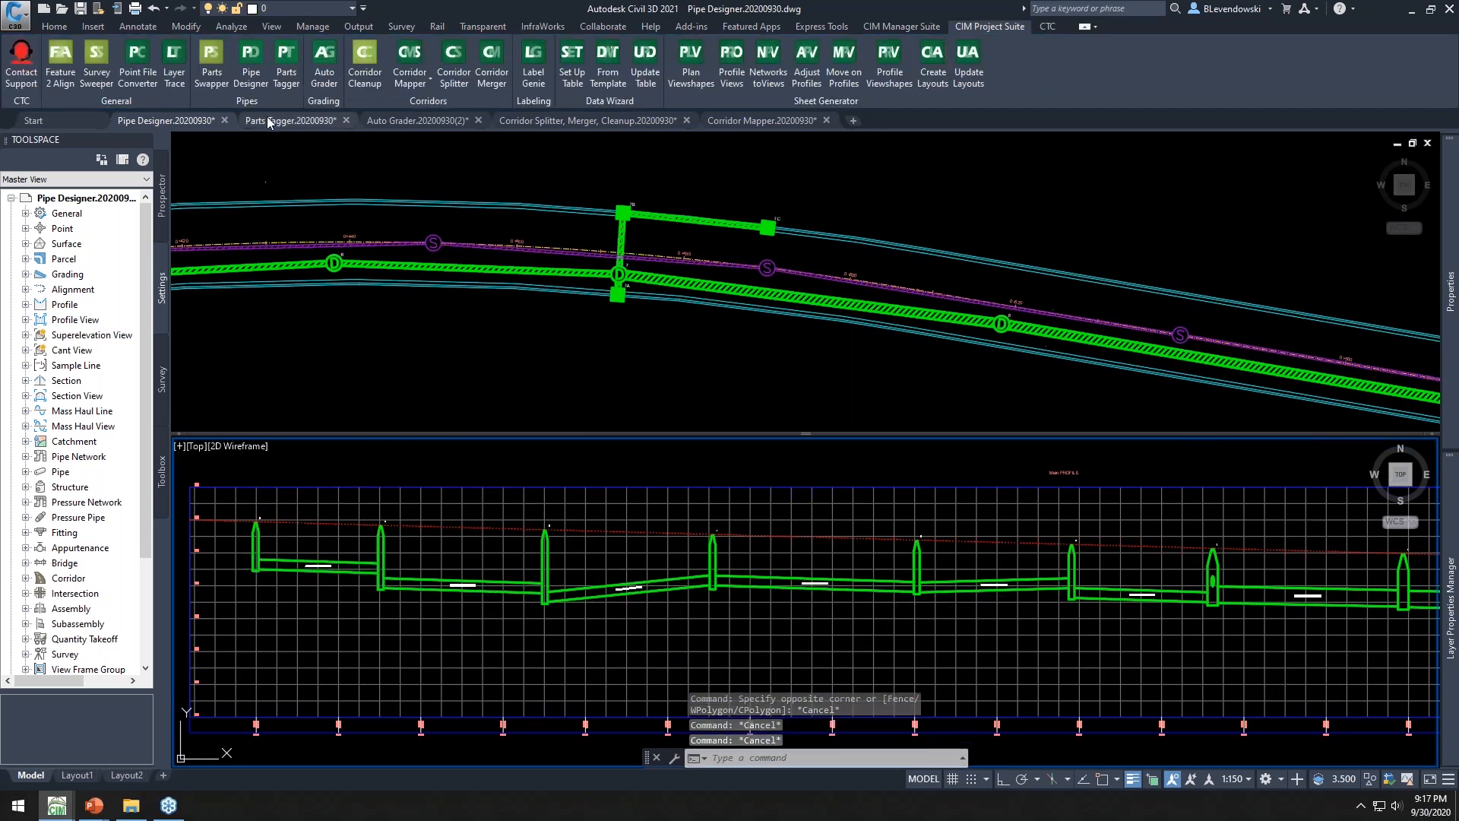
pyautogui.click(254, 74)
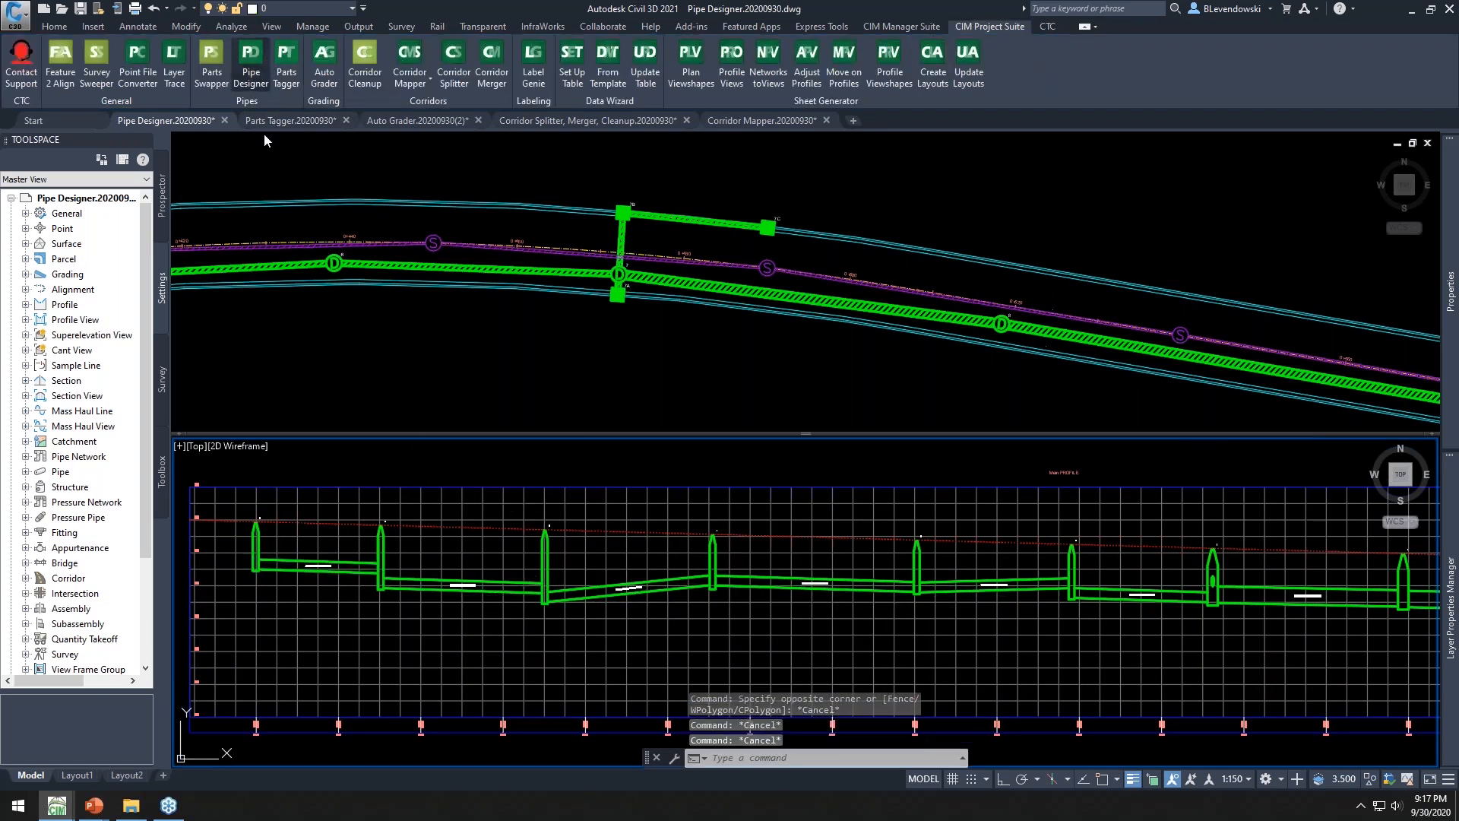
pyautogui.click(263, 542)
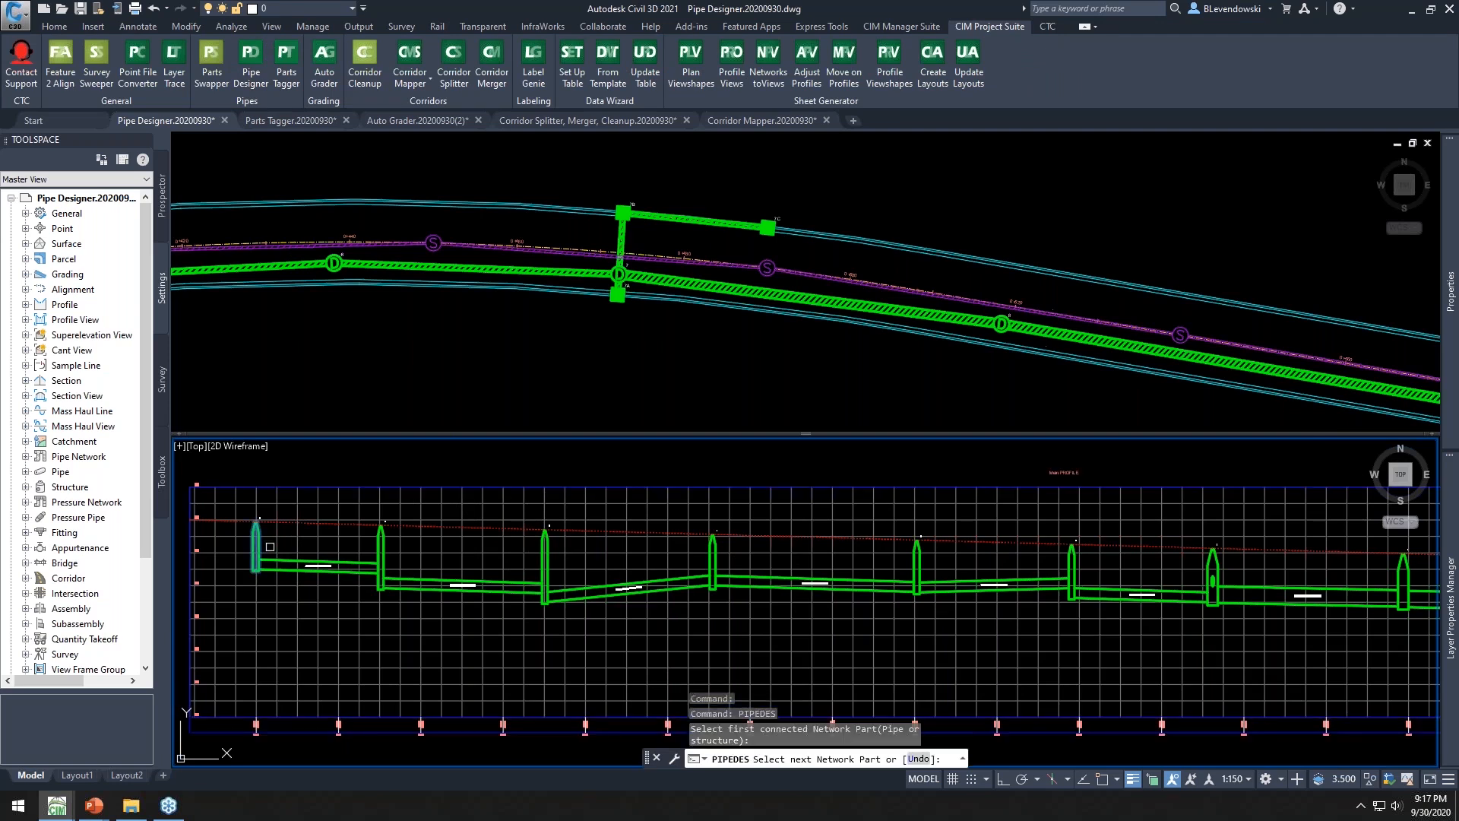
pyautogui.scroll(-2, 251, 545)
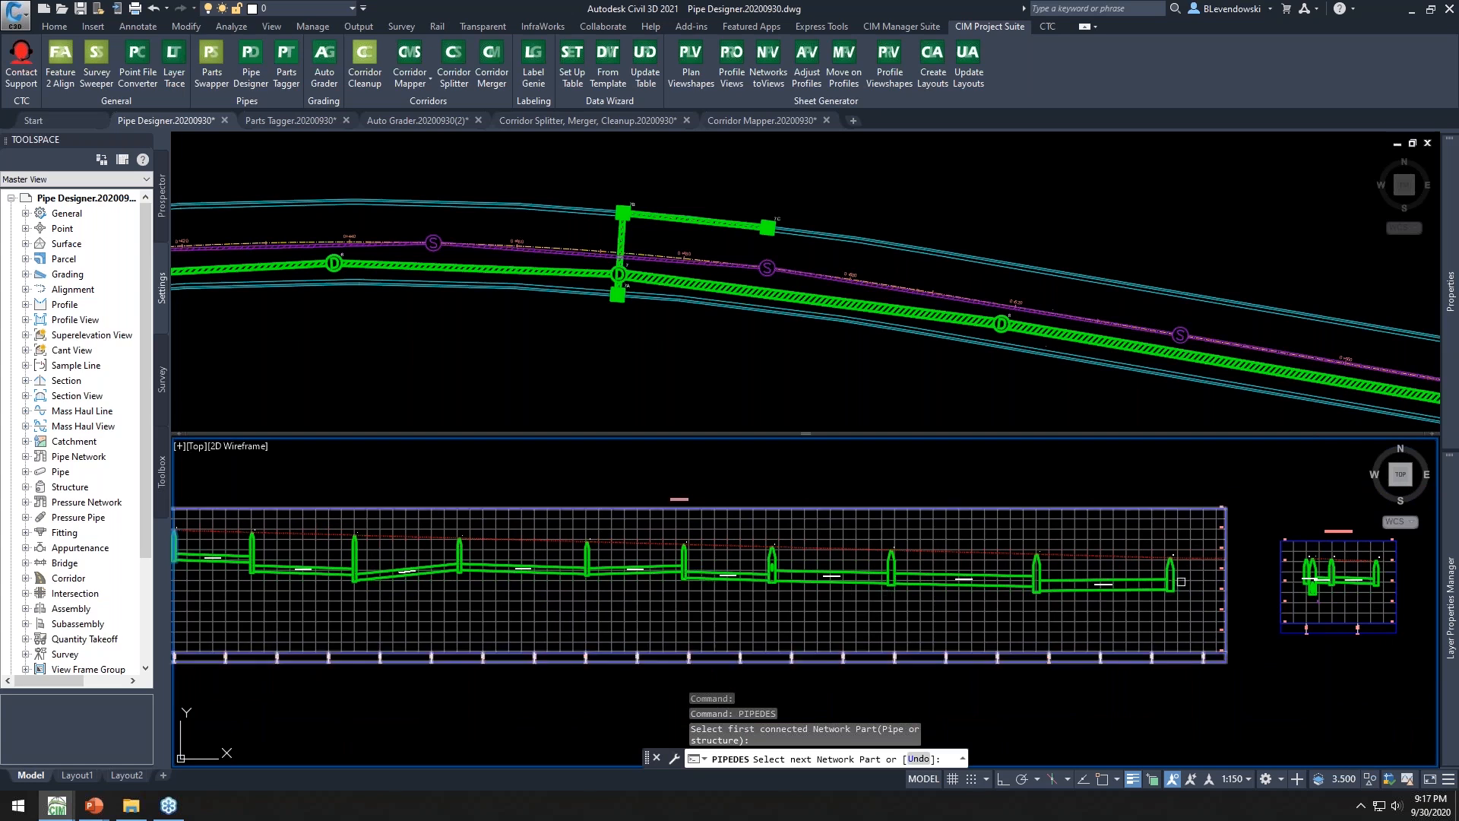
pyautogui.click(1173, 576)
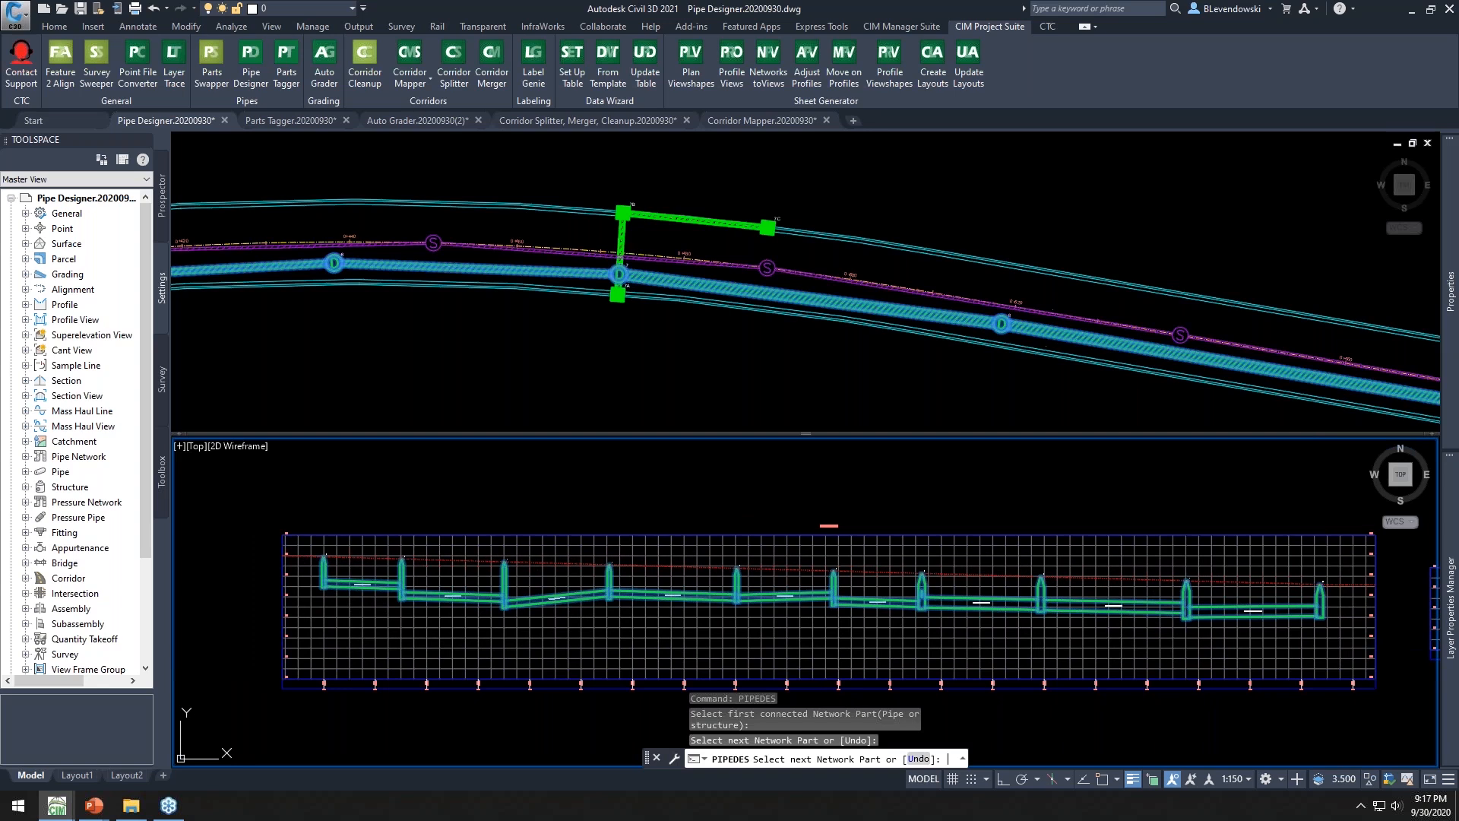
pyautogui.press('Return')
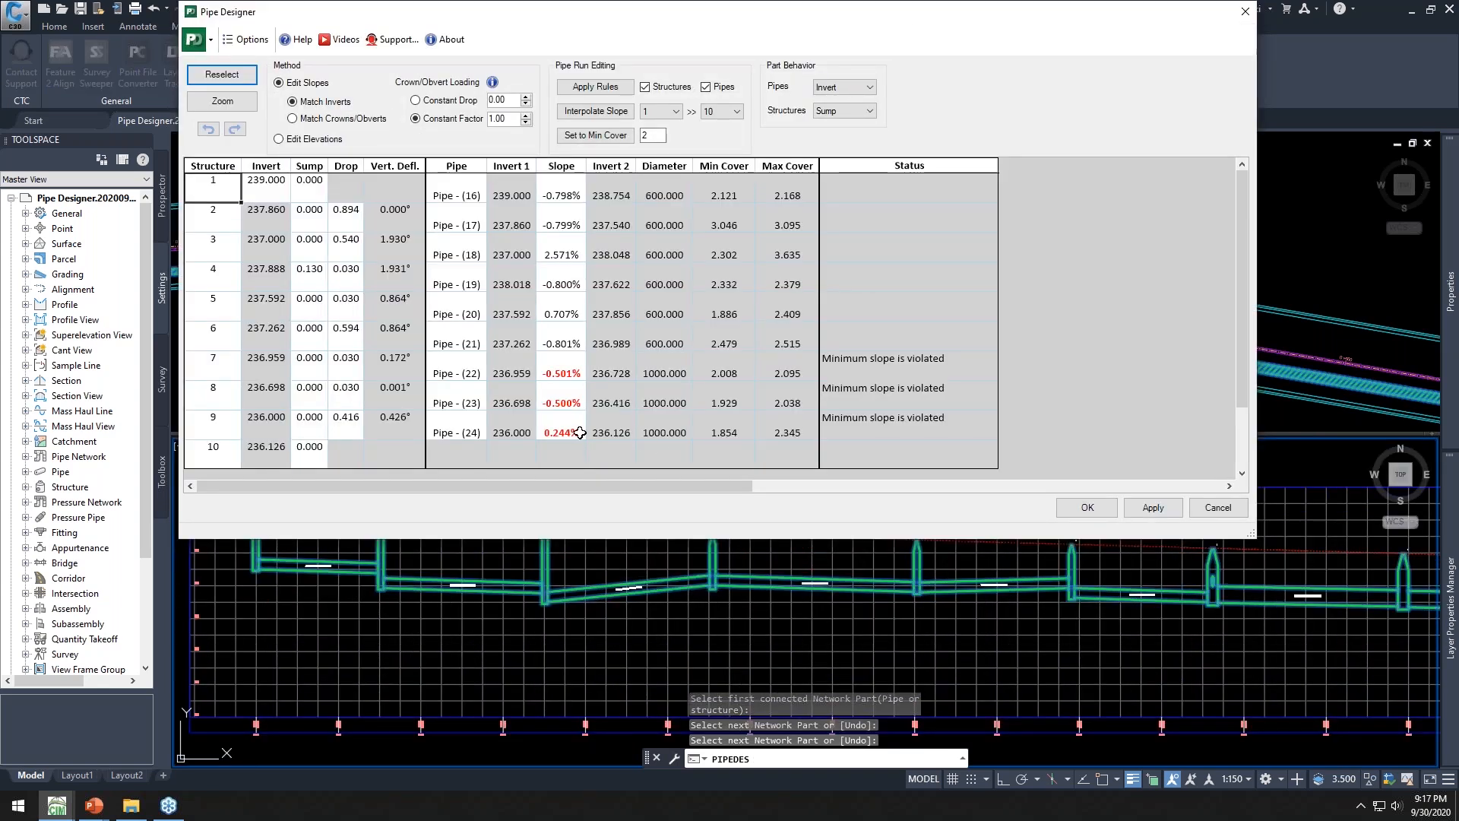
# Examine the structure and pipe rows of the Pipe Designer table
pyautogui.moveTo(638, 537); pyautogui.dragTo(658, 495)
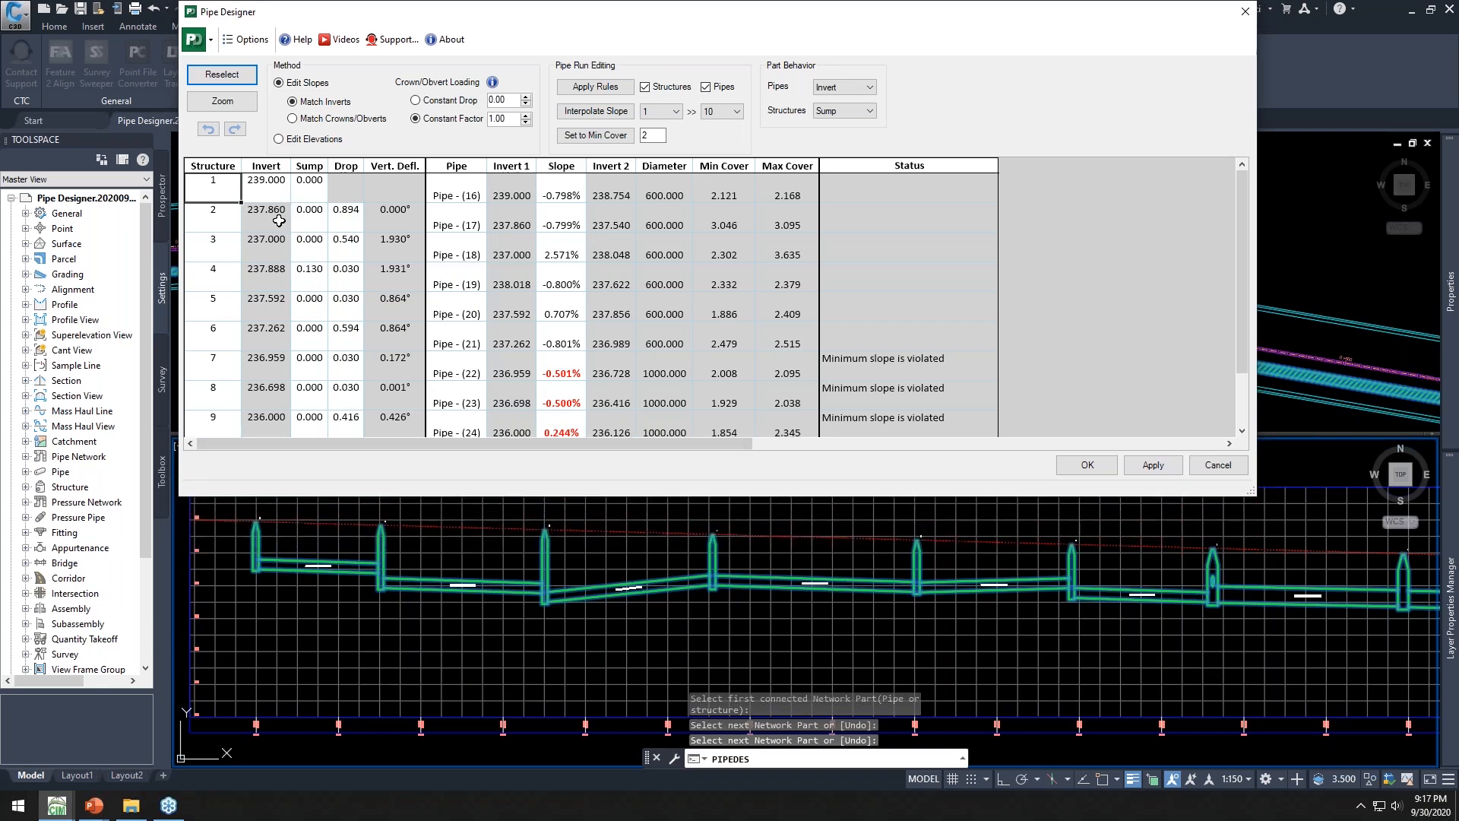
pyautogui.moveTo(245, 184); pyautogui.dragTo(403, 180)
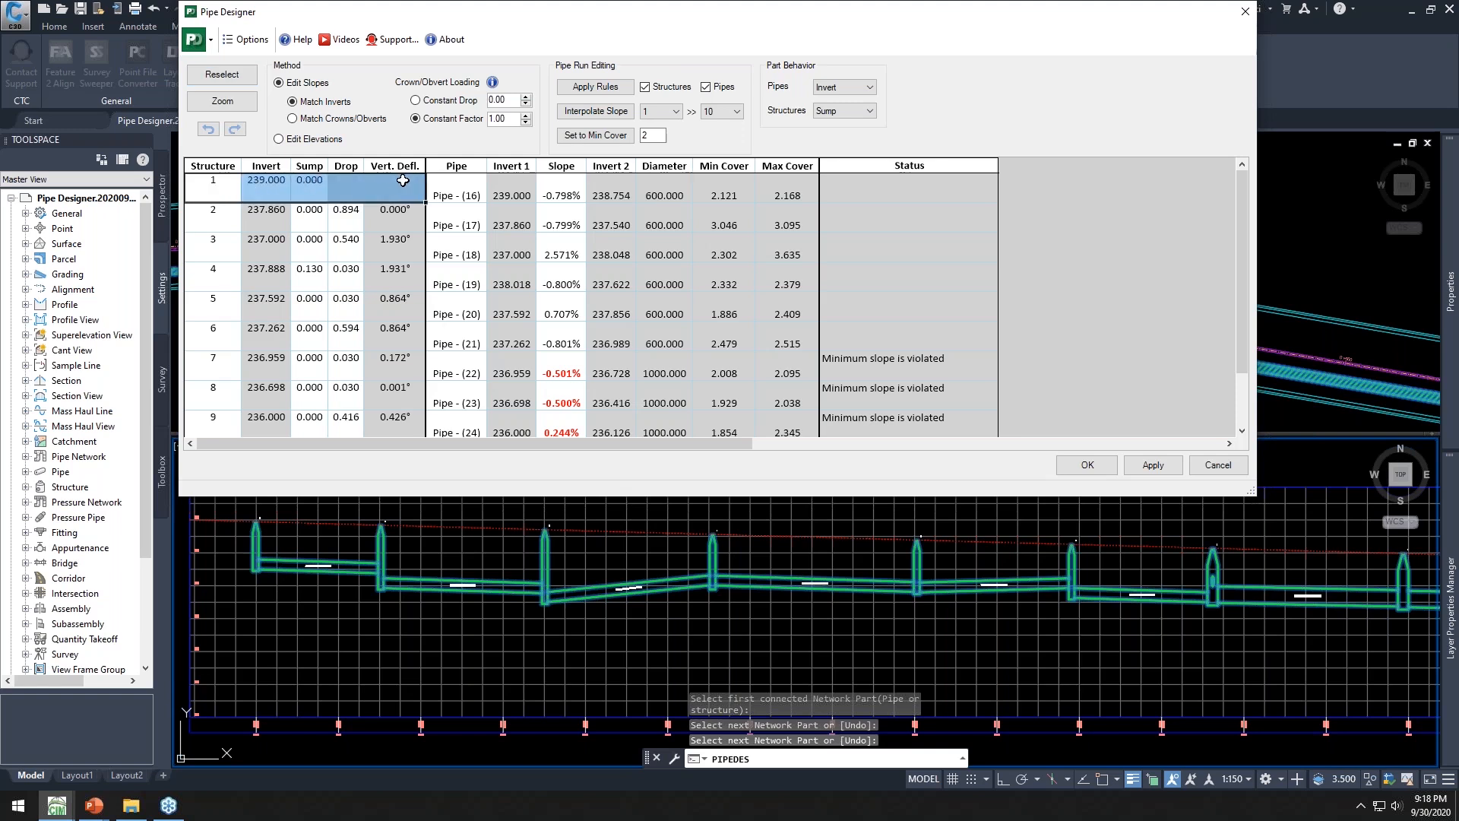
pyautogui.moveTo(493, 190); pyautogui.dragTo(698, 207)
pyautogui.moveTo(207, 224); pyautogui.dragTo(380, 217)
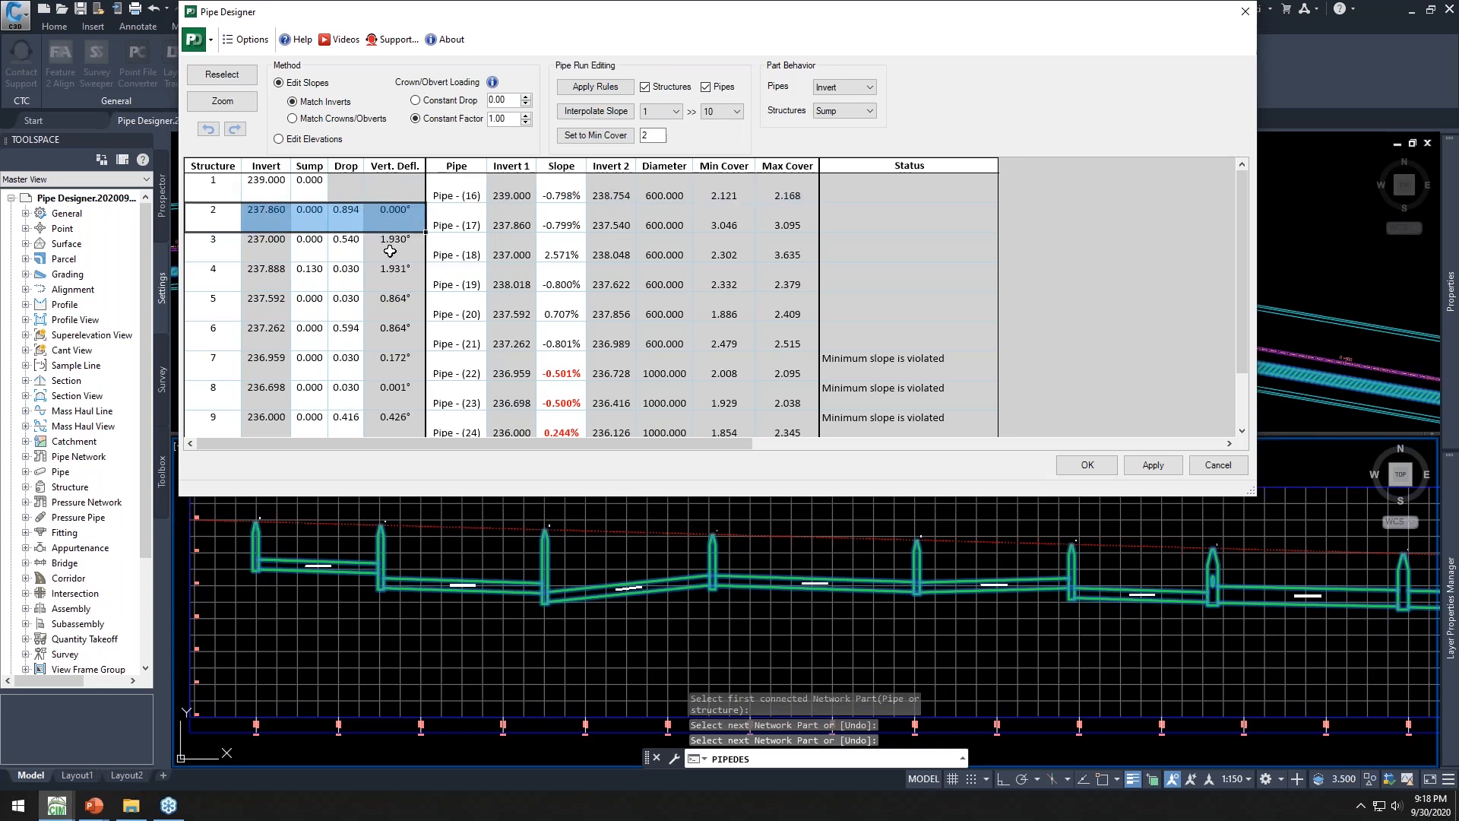
pyautogui.moveTo(483, 497); pyautogui.dragTo(495, 530)
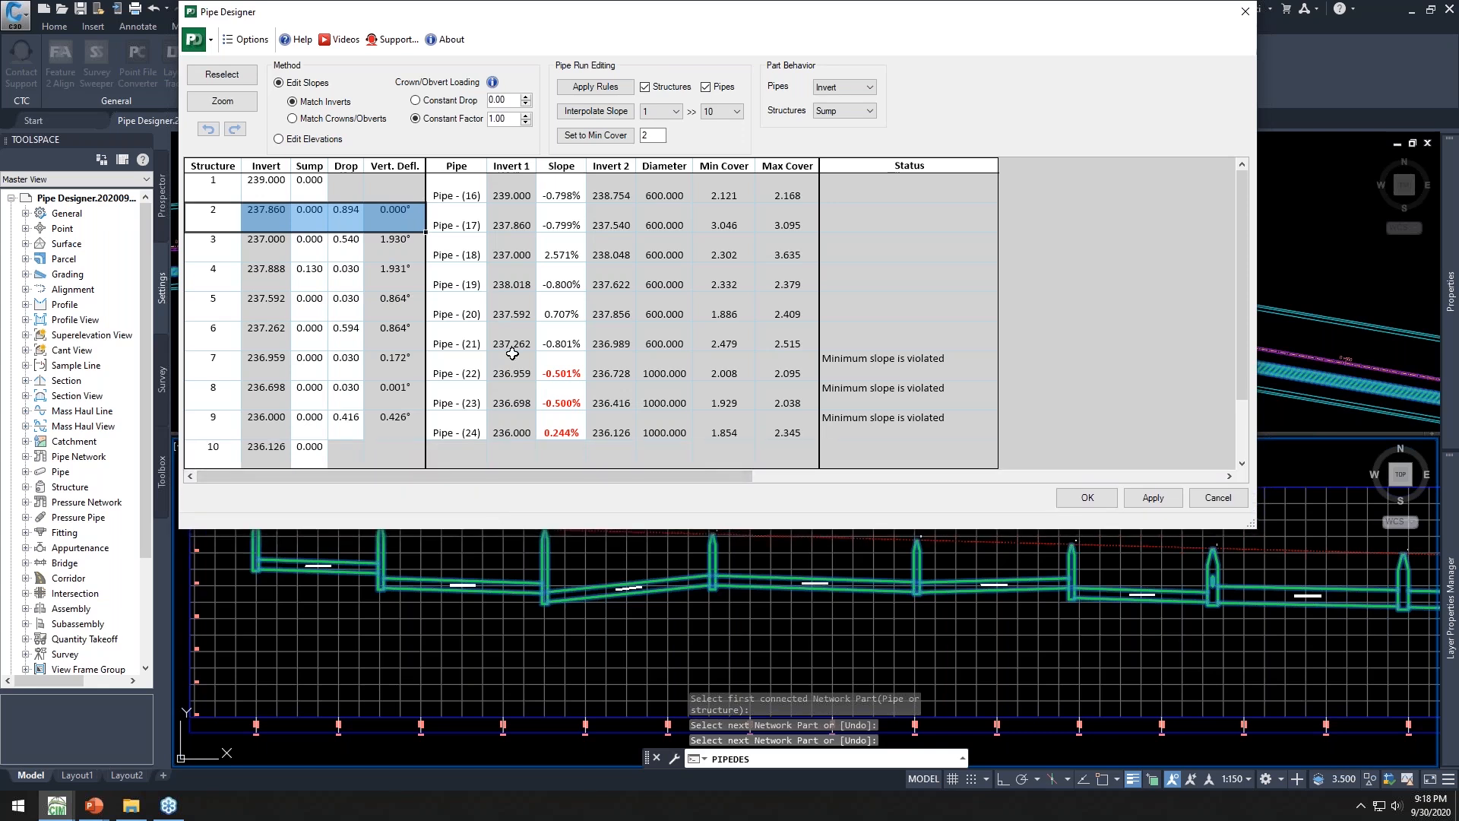
# Set the slope of pipe 16 to -1% and fill it down to every pipe through pipe 24
pyautogui.click(573, 189)
pyautogui.write('-1')
pyautogui.press('Return')
pyautogui.click(579, 201)
pyautogui.moveTo(582, 203); pyautogui.dragTo(580, 441)
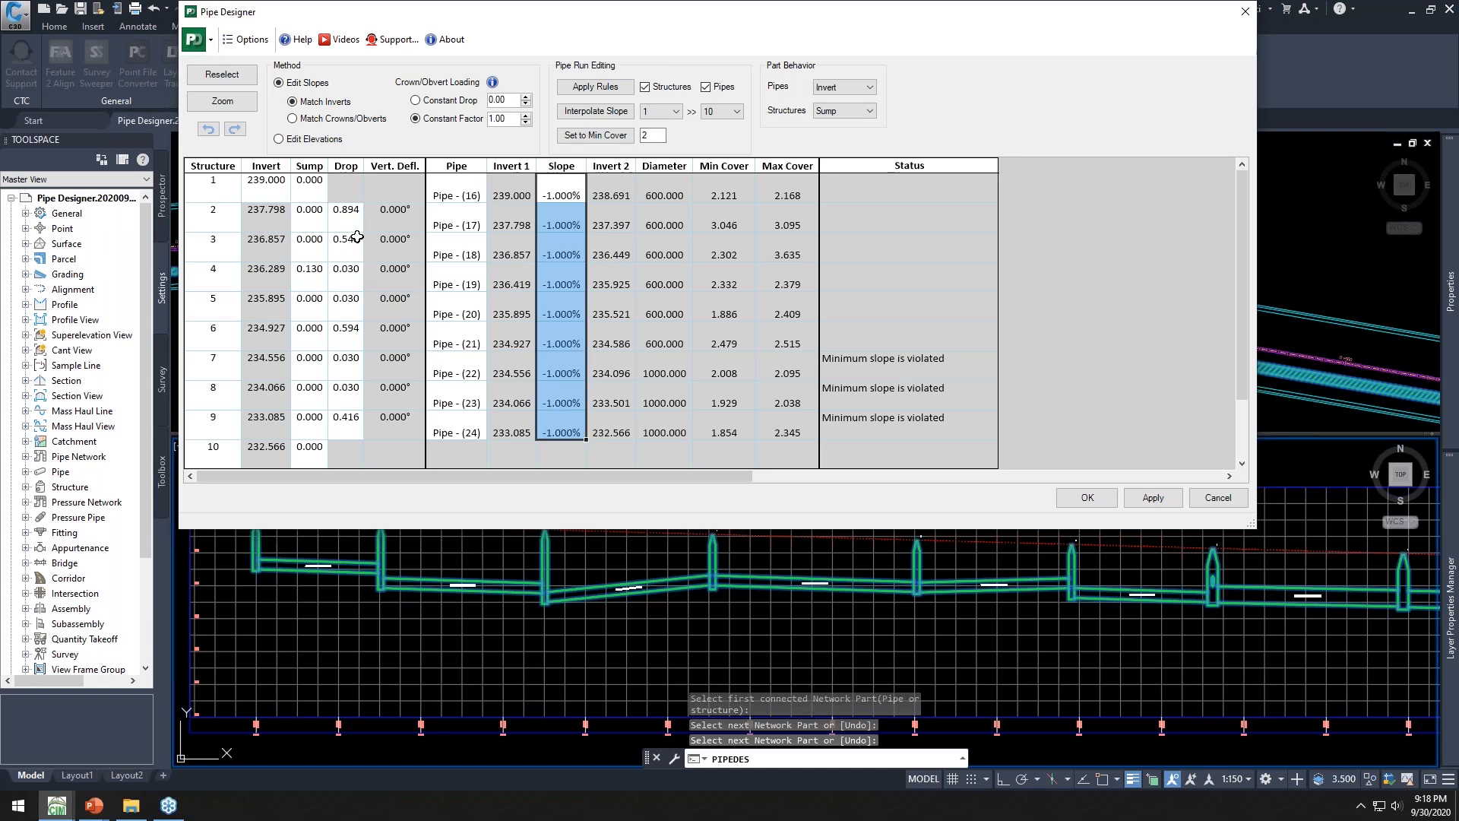
# Set the drop at structures 2 through 9 to 0.03 and apply the changes
pyautogui.click(342, 214)
pyautogui.write('.03')
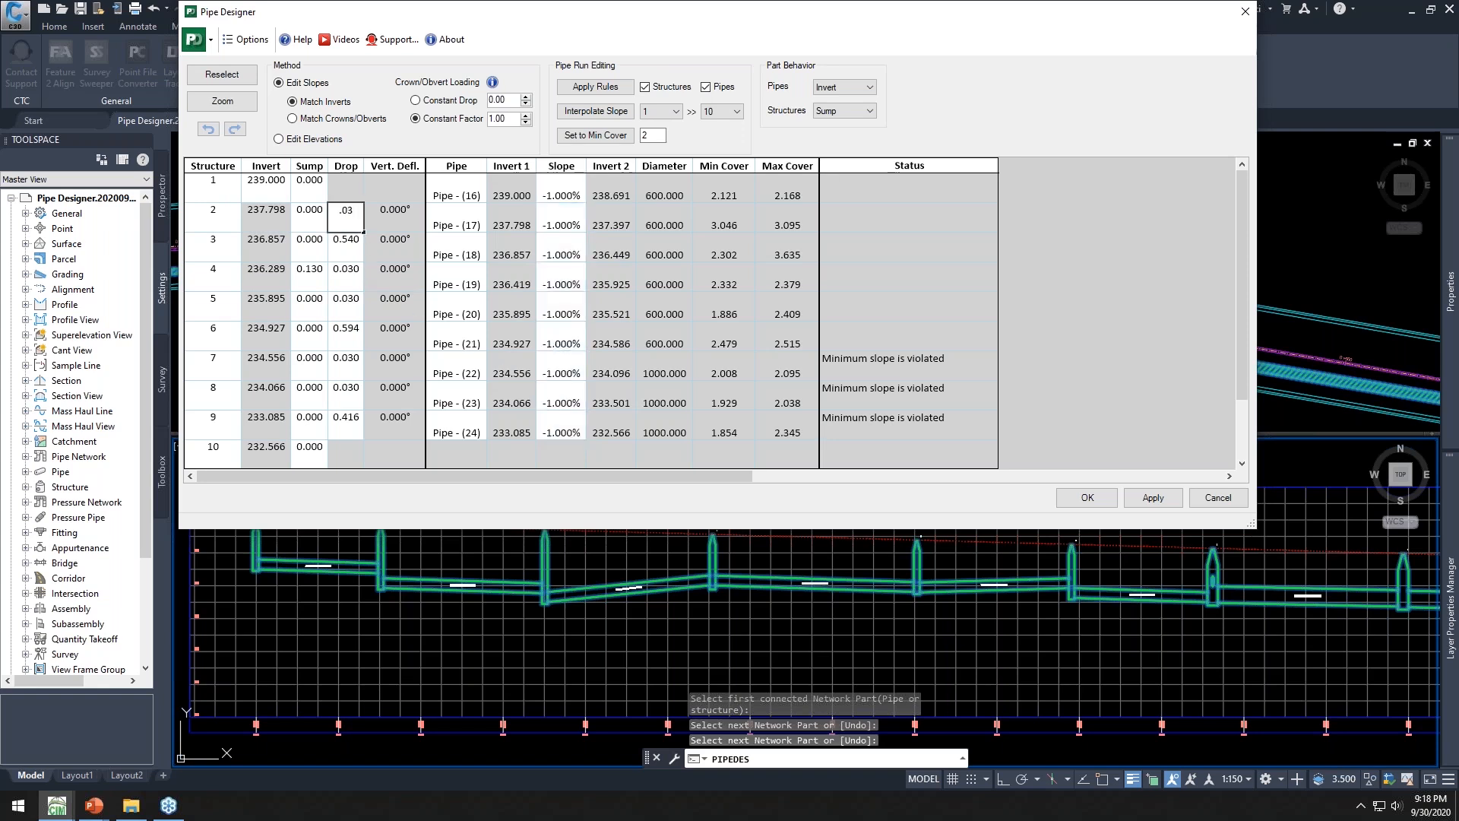
pyautogui.moveTo(363, 232); pyautogui.dragTo(356, 444)
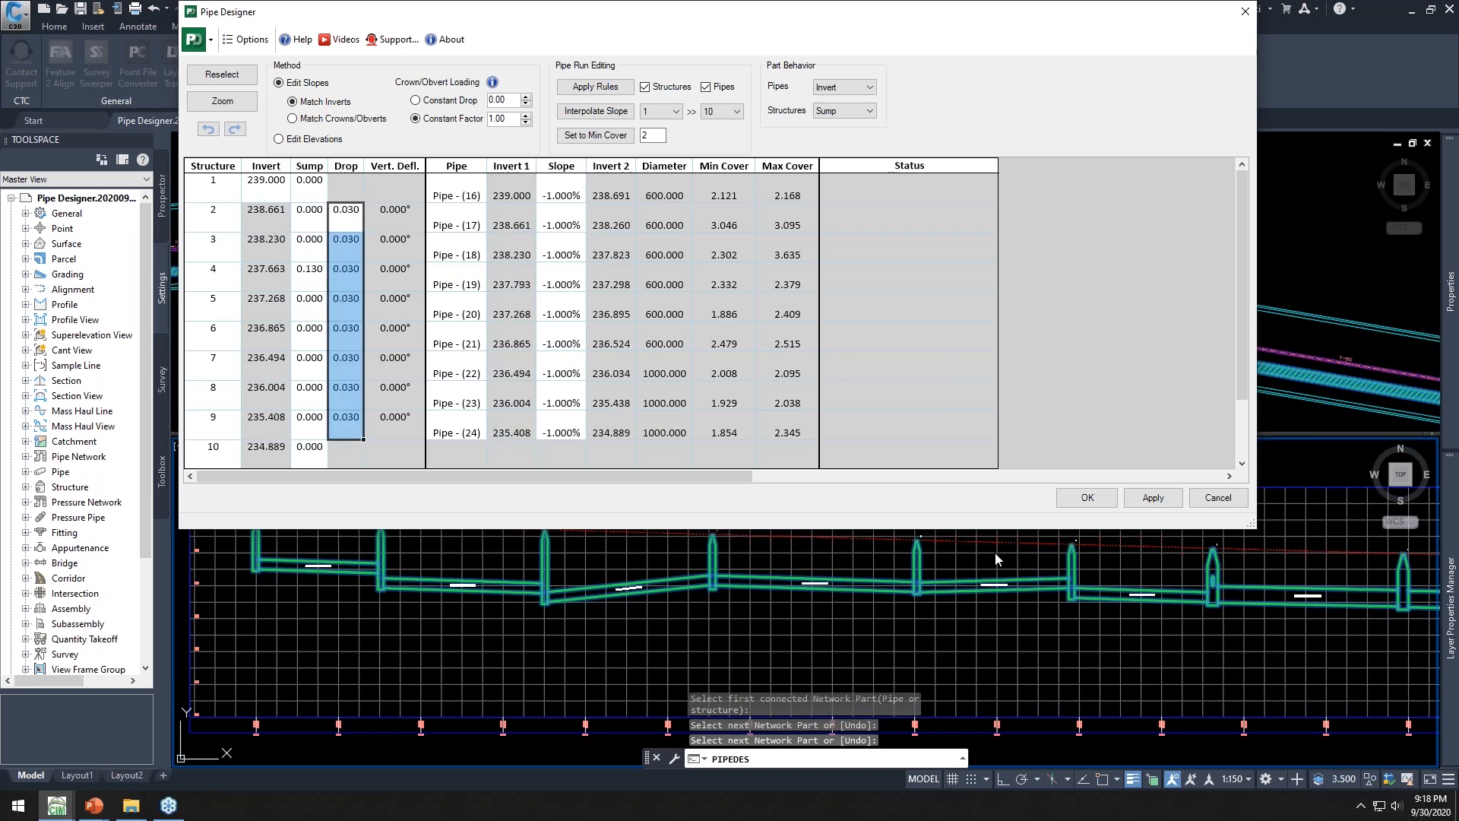
pyautogui.click(1149, 498)
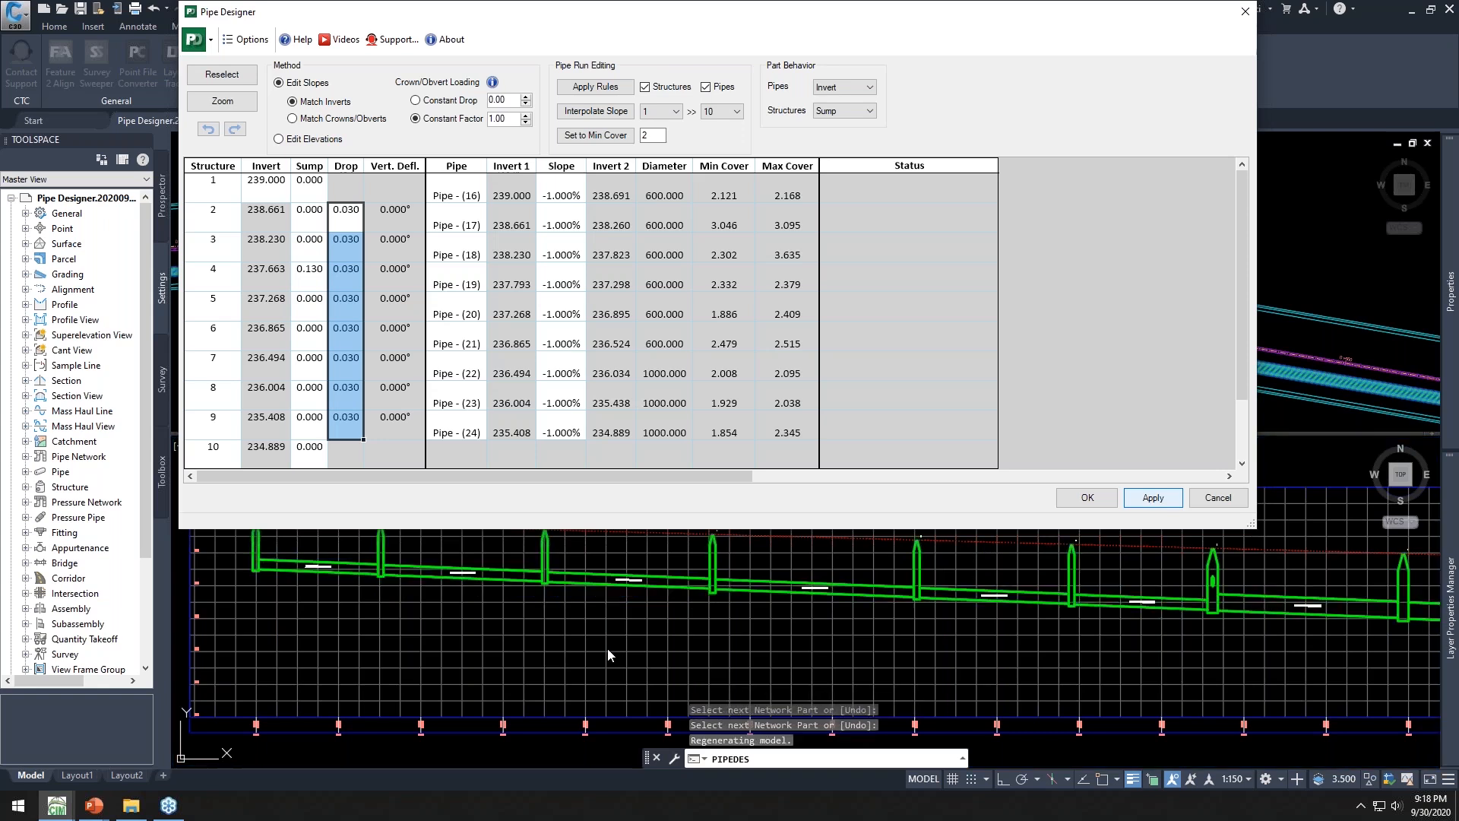
# Set the invert of structure 1 to 237 and apply it
pyautogui.click(261, 185)
pyautogui.write('237')
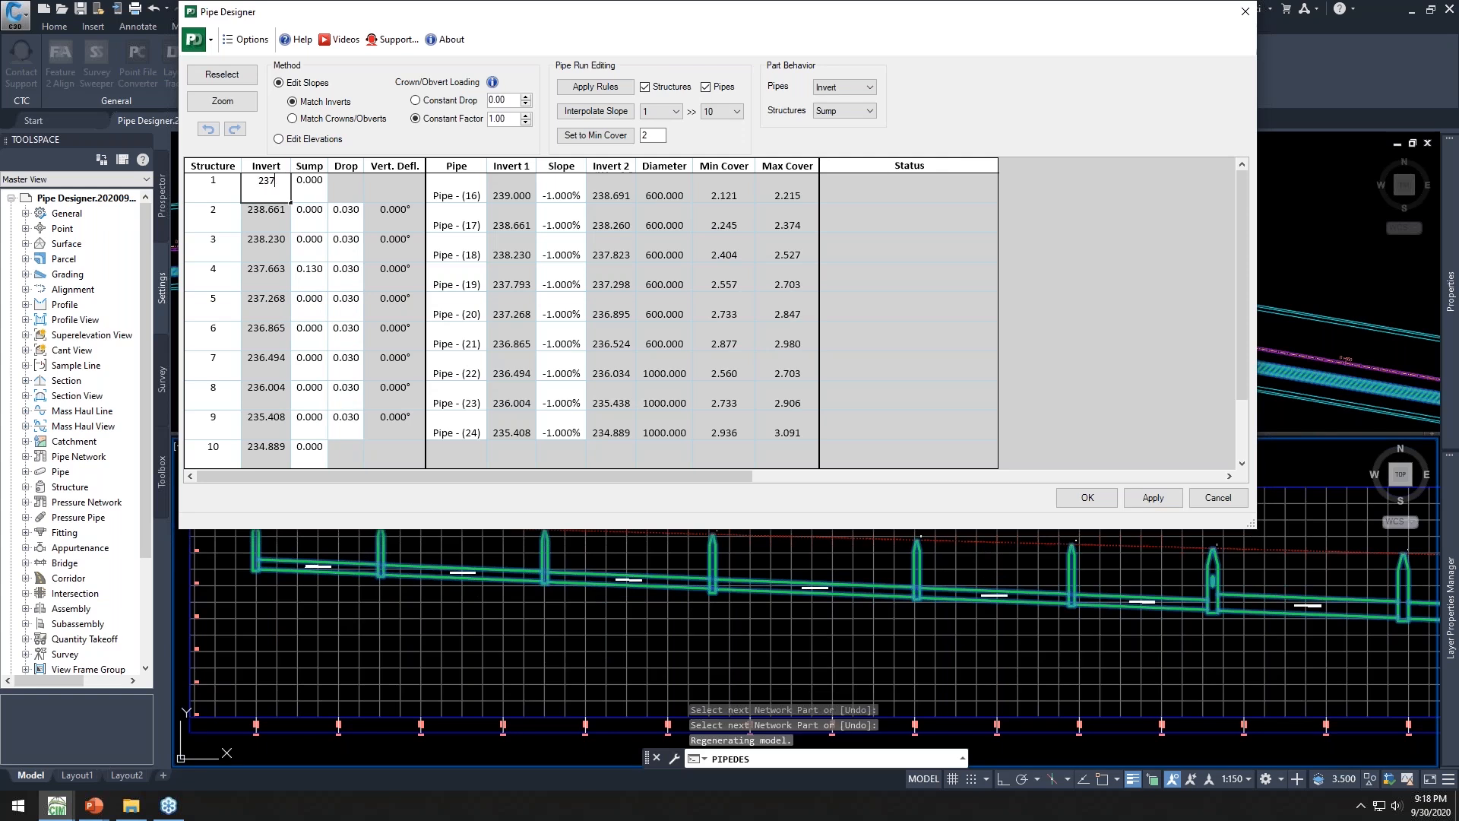
pyautogui.press('Tab')
pyautogui.click(1153, 498)
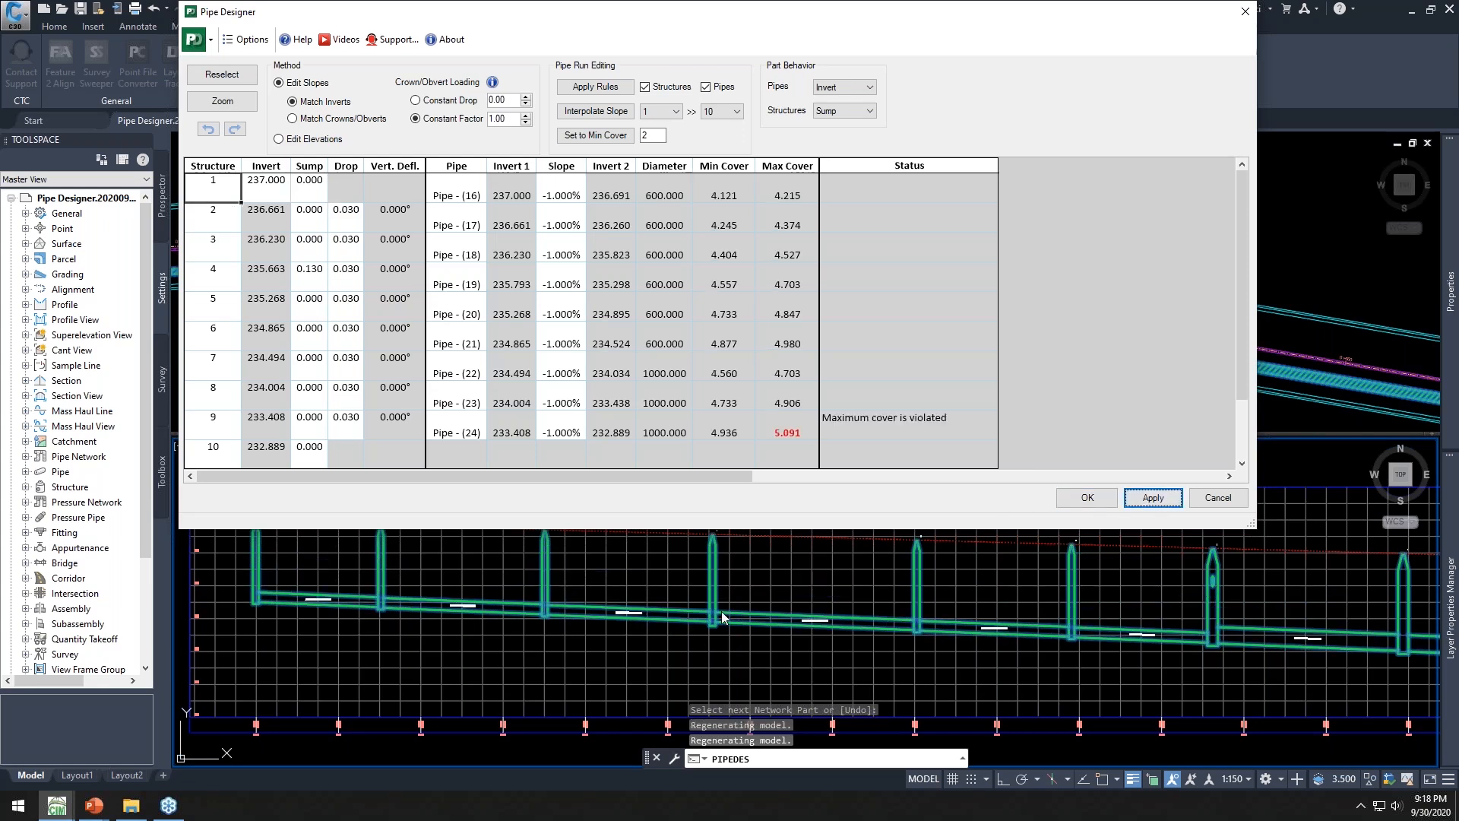
# Set the invert of structure 1 to 239 and apply it
pyautogui.click(273, 180)
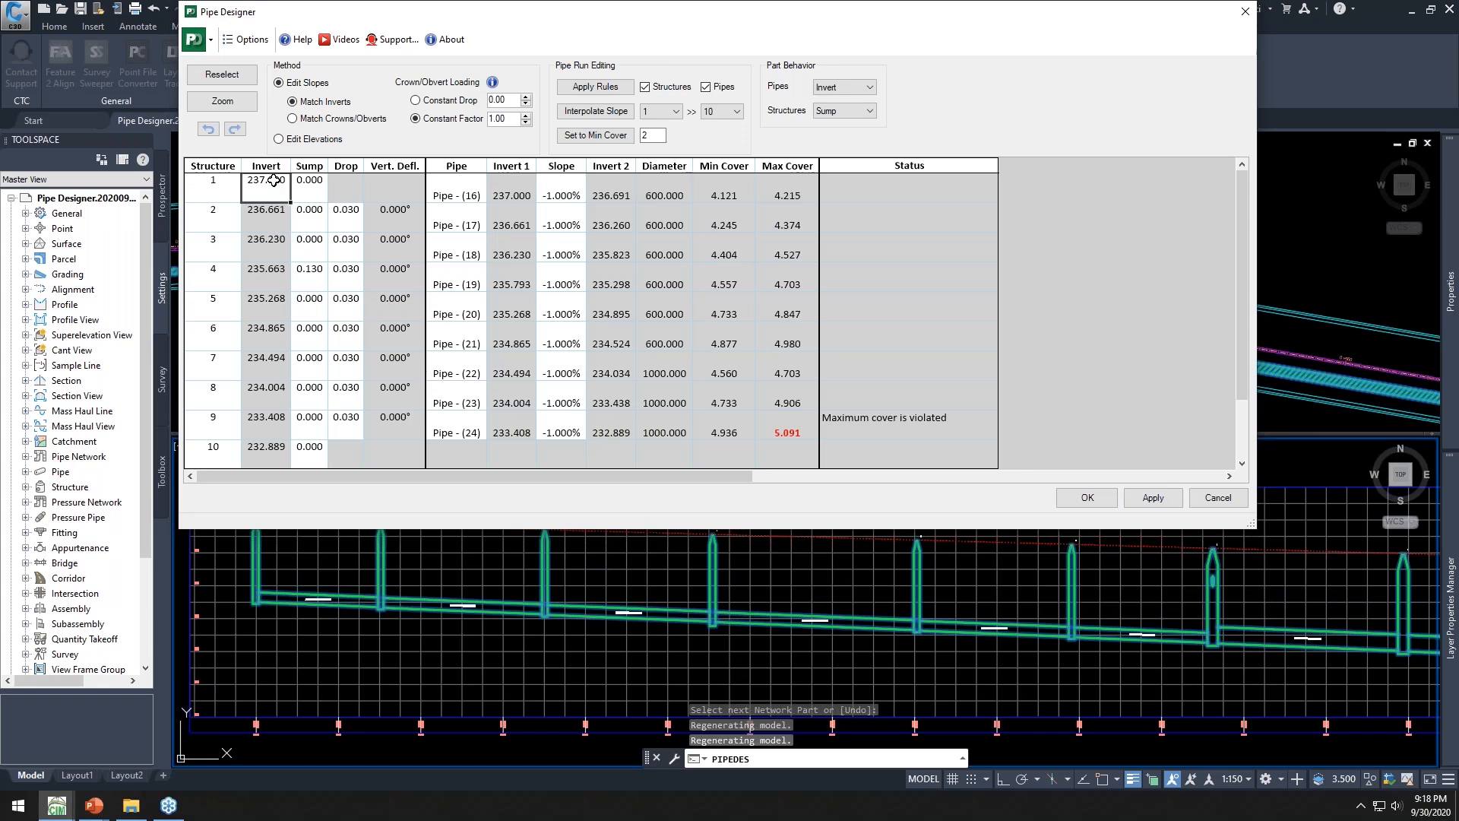
pyautogui.write('239')
pyautogui.press('Tab')
pyautogui.click(1153, 498)
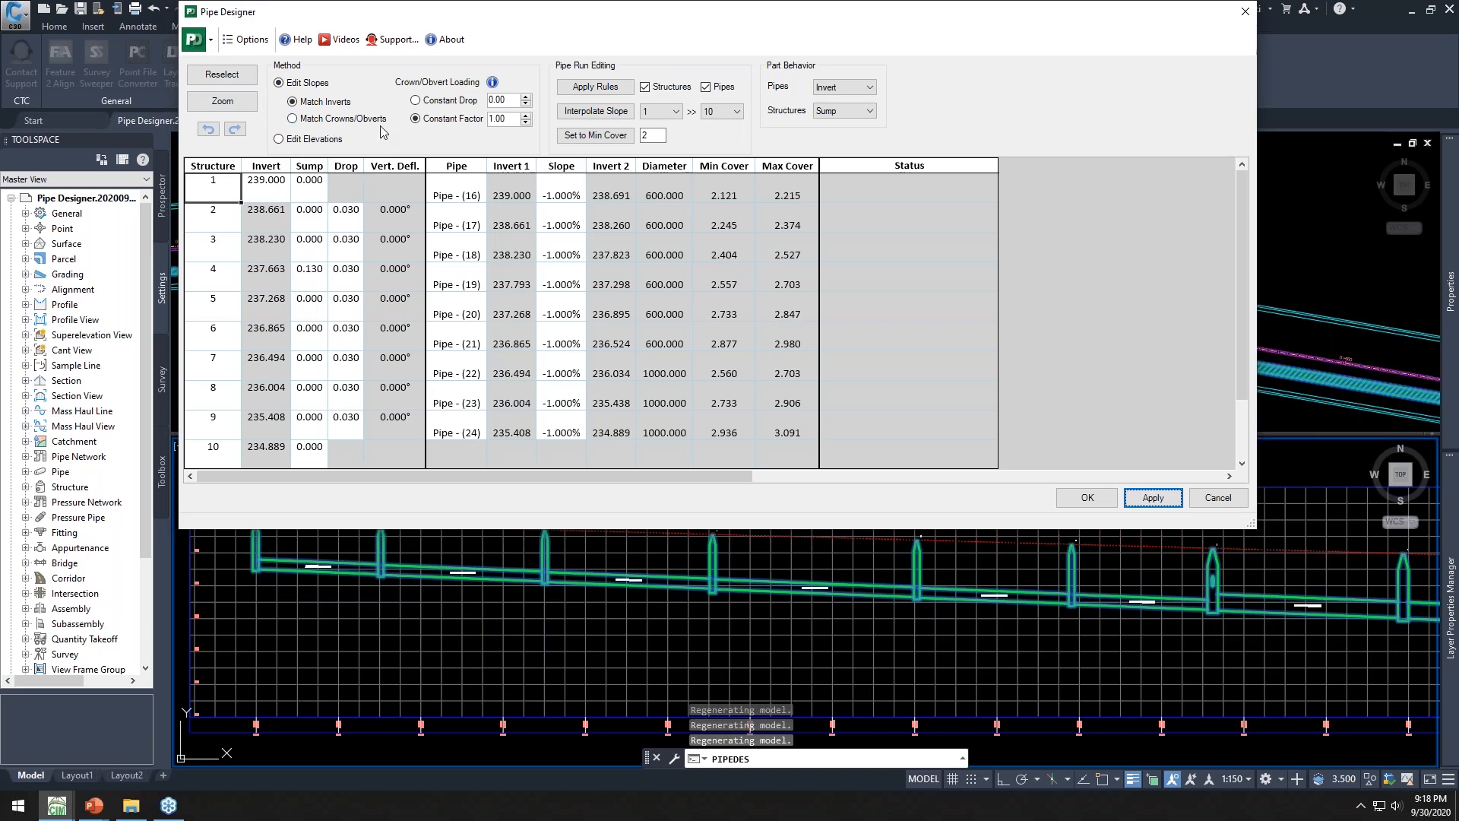
# Compare which slope and invert columns are editable under the Edit Slopes and Edit Elevations methods
pyautogui.click(301, 141)
pyautogui.click(303, 83)
pyautogui.moveTo(562, 196); pyautogui.dragTo(566, 404)
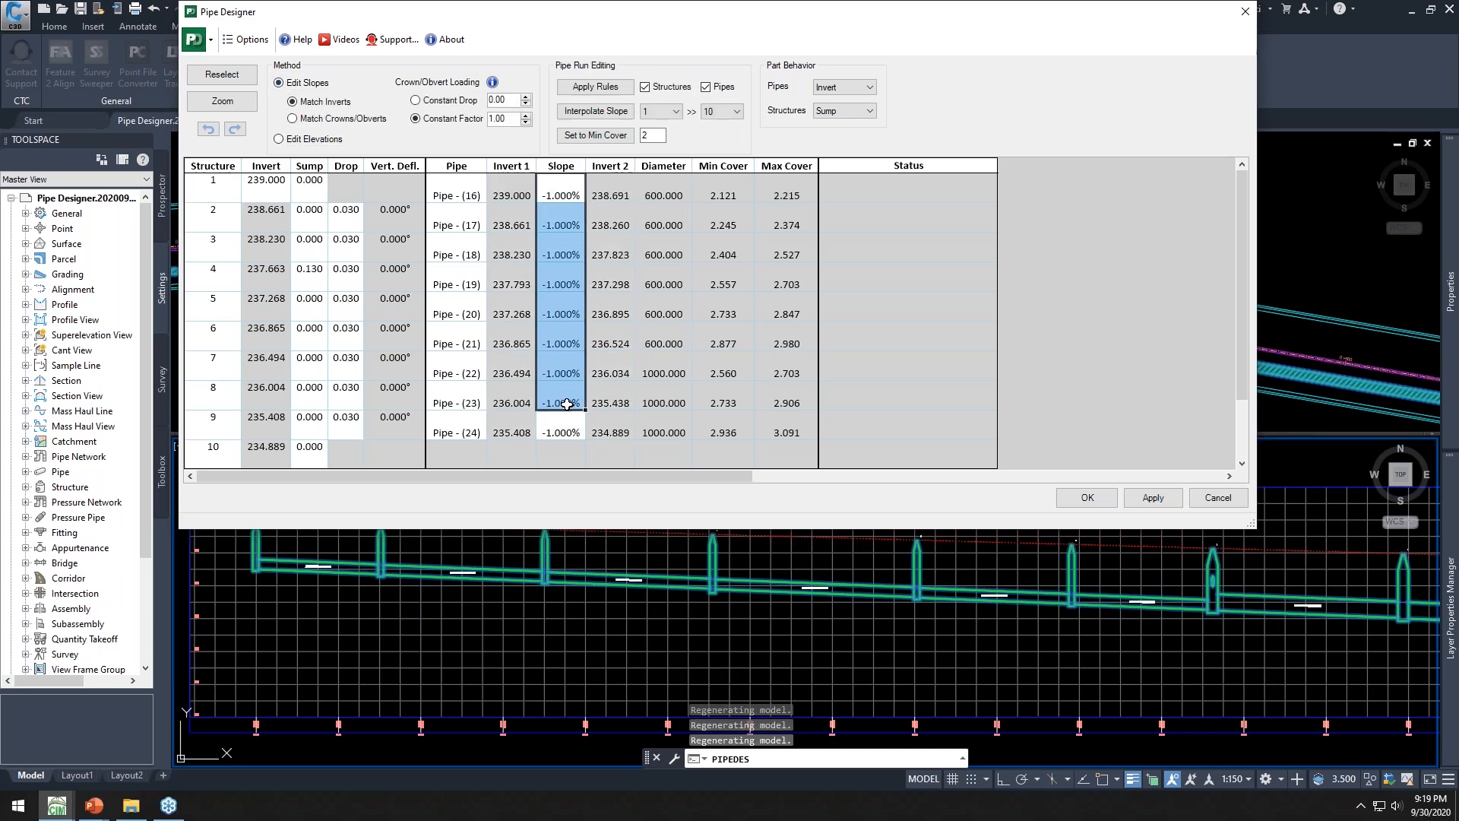
pyautogui.moveTo(509, 197); pyautogui.dragTo(519, 422)
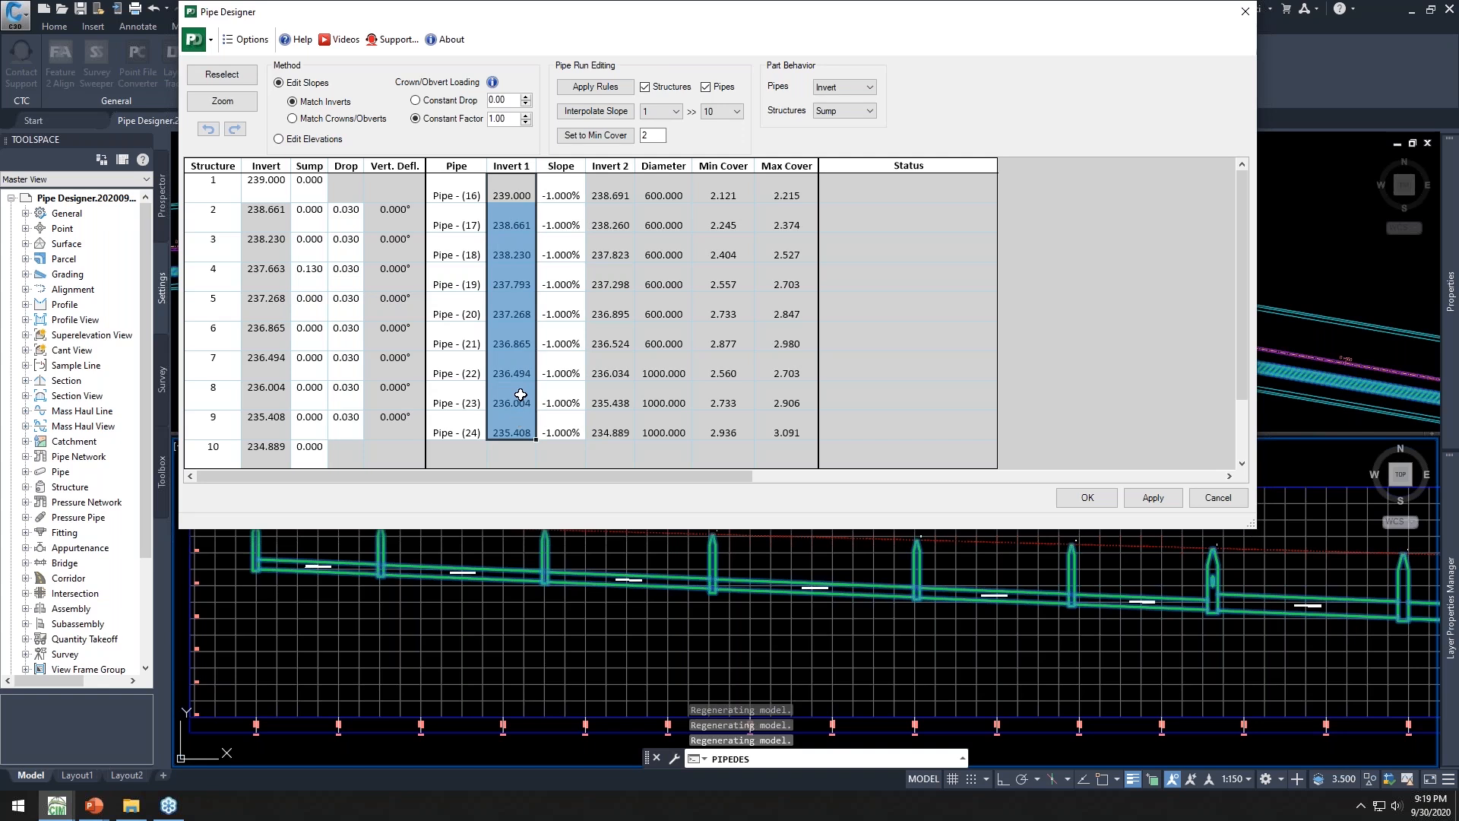
pyautogui.moveTo(613, 196); pyautogui.dragTo(609, 424)
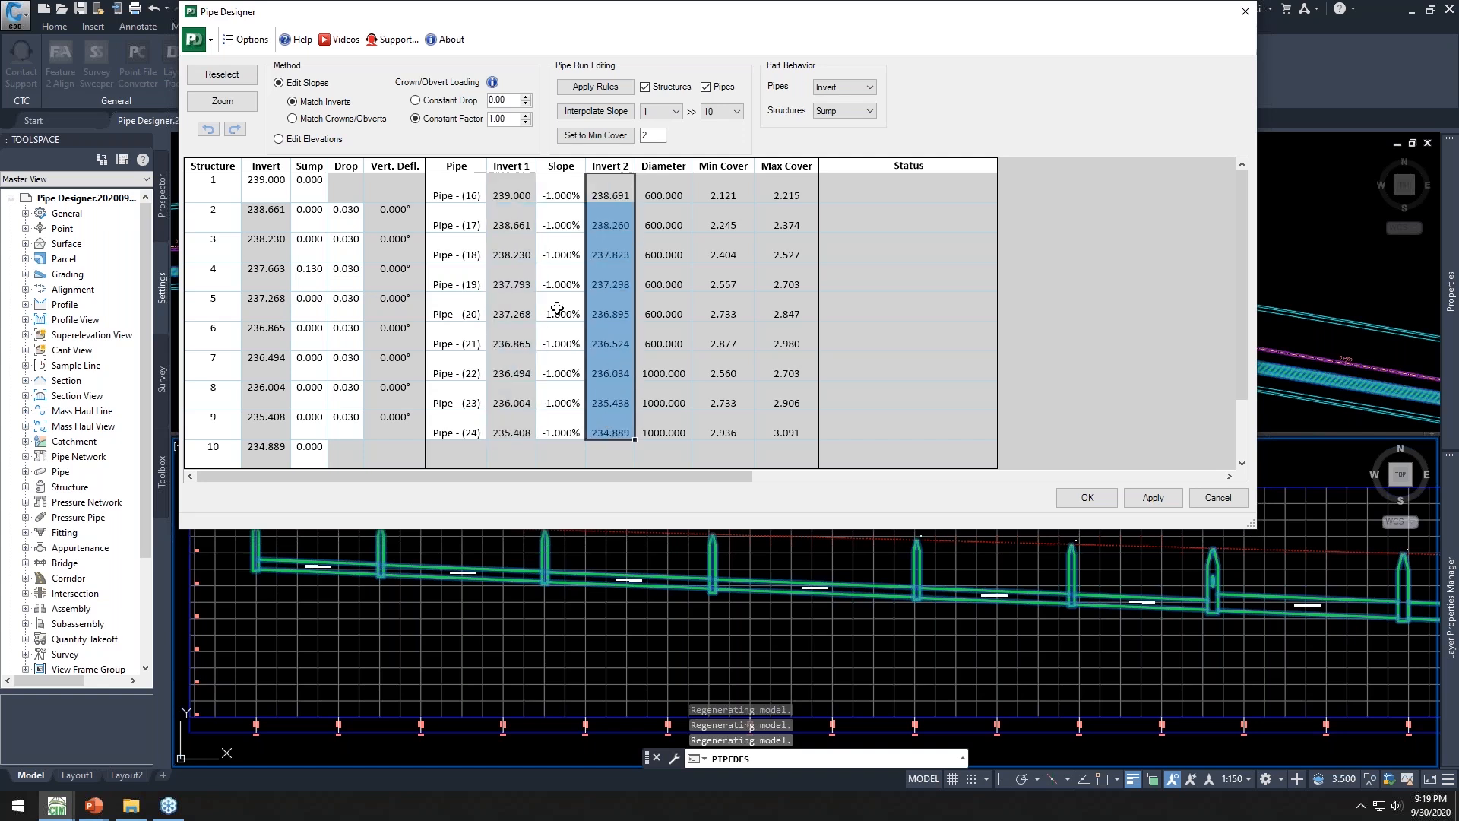
pyautogui.click(297, 145)
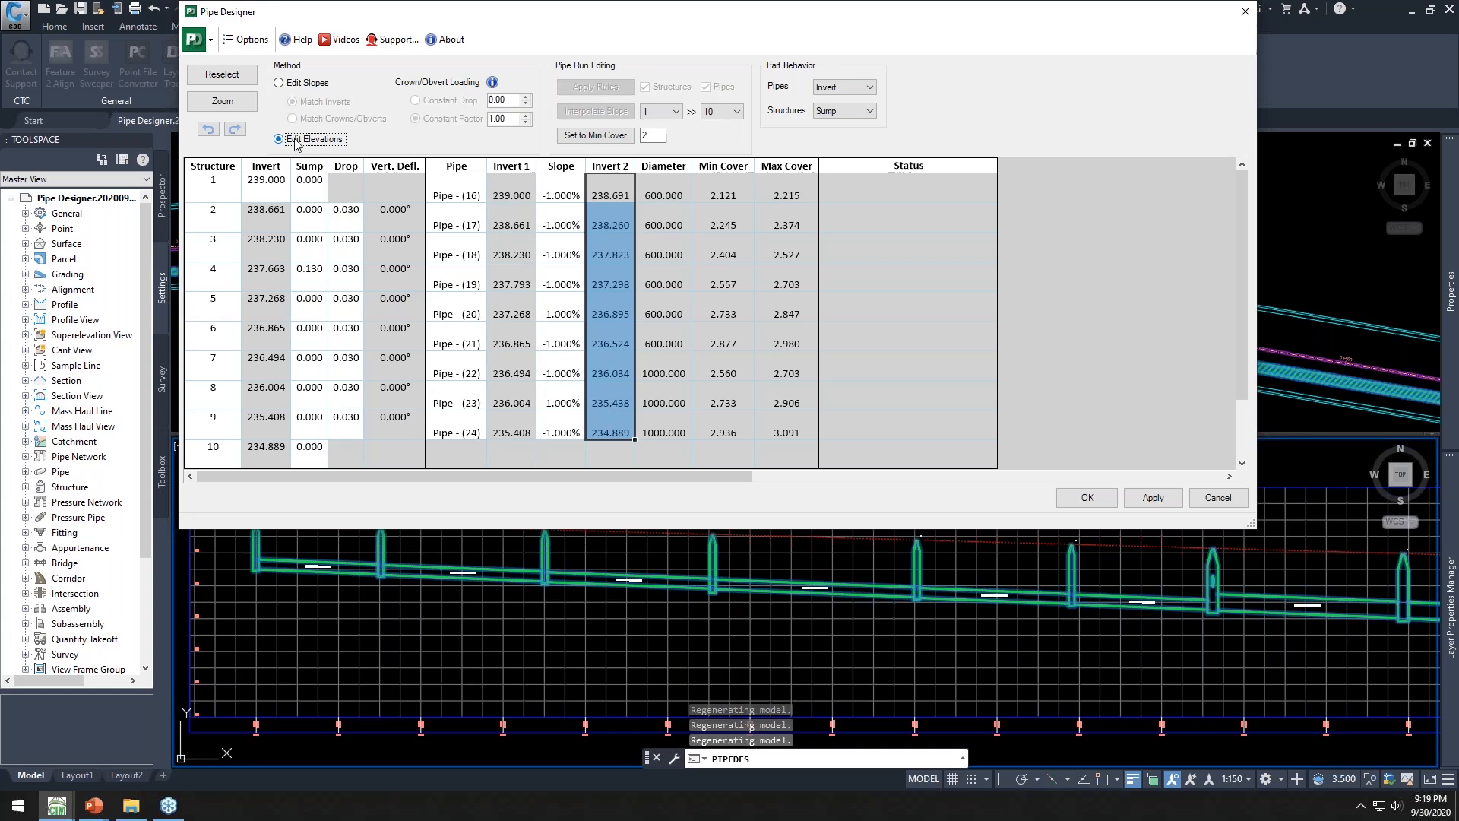
pyautogui.moveTo(507, 195); pyautogui.dragTo(515, 429)
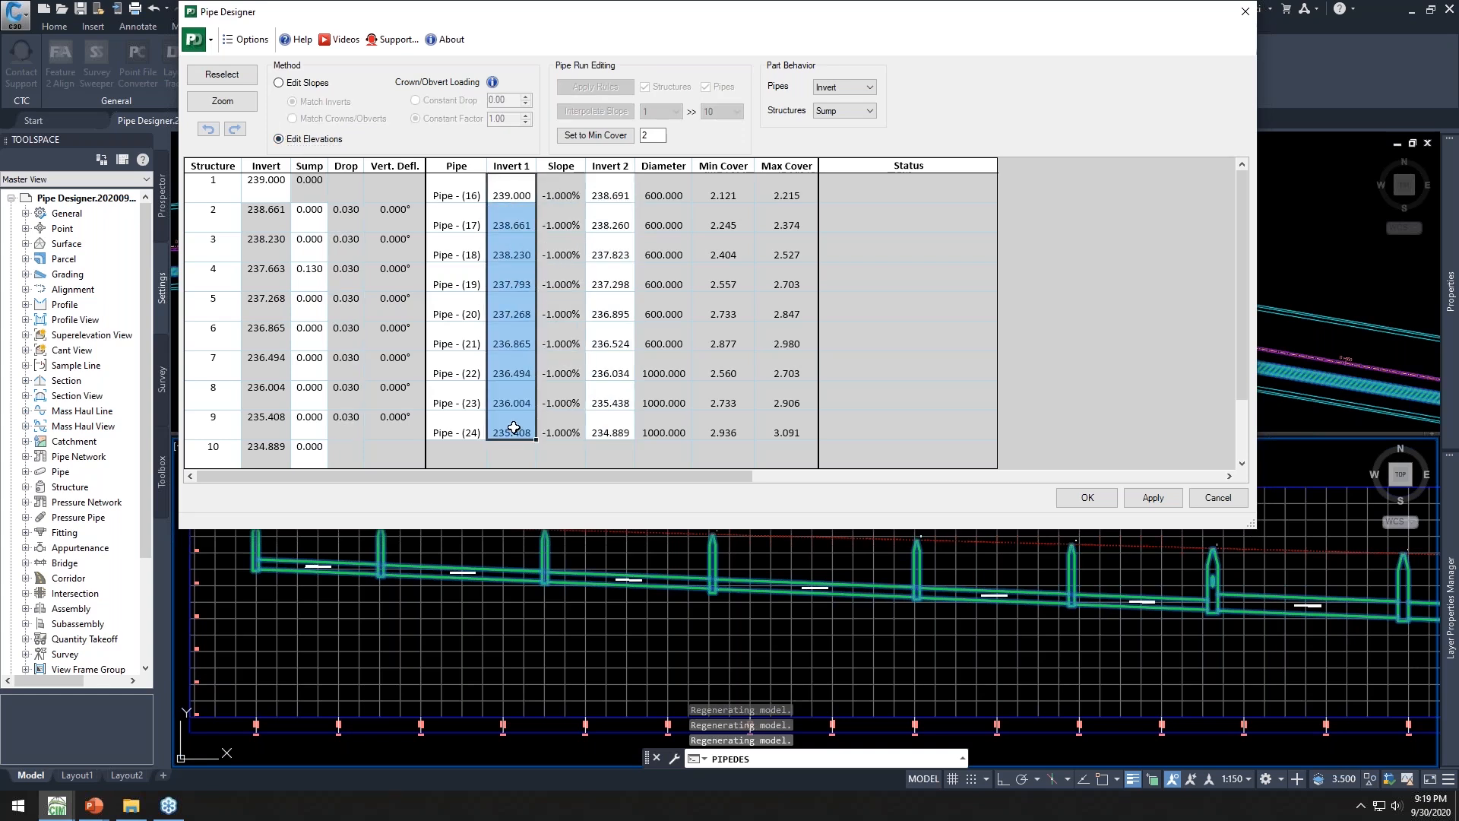
pyautogui.click(310, 83)
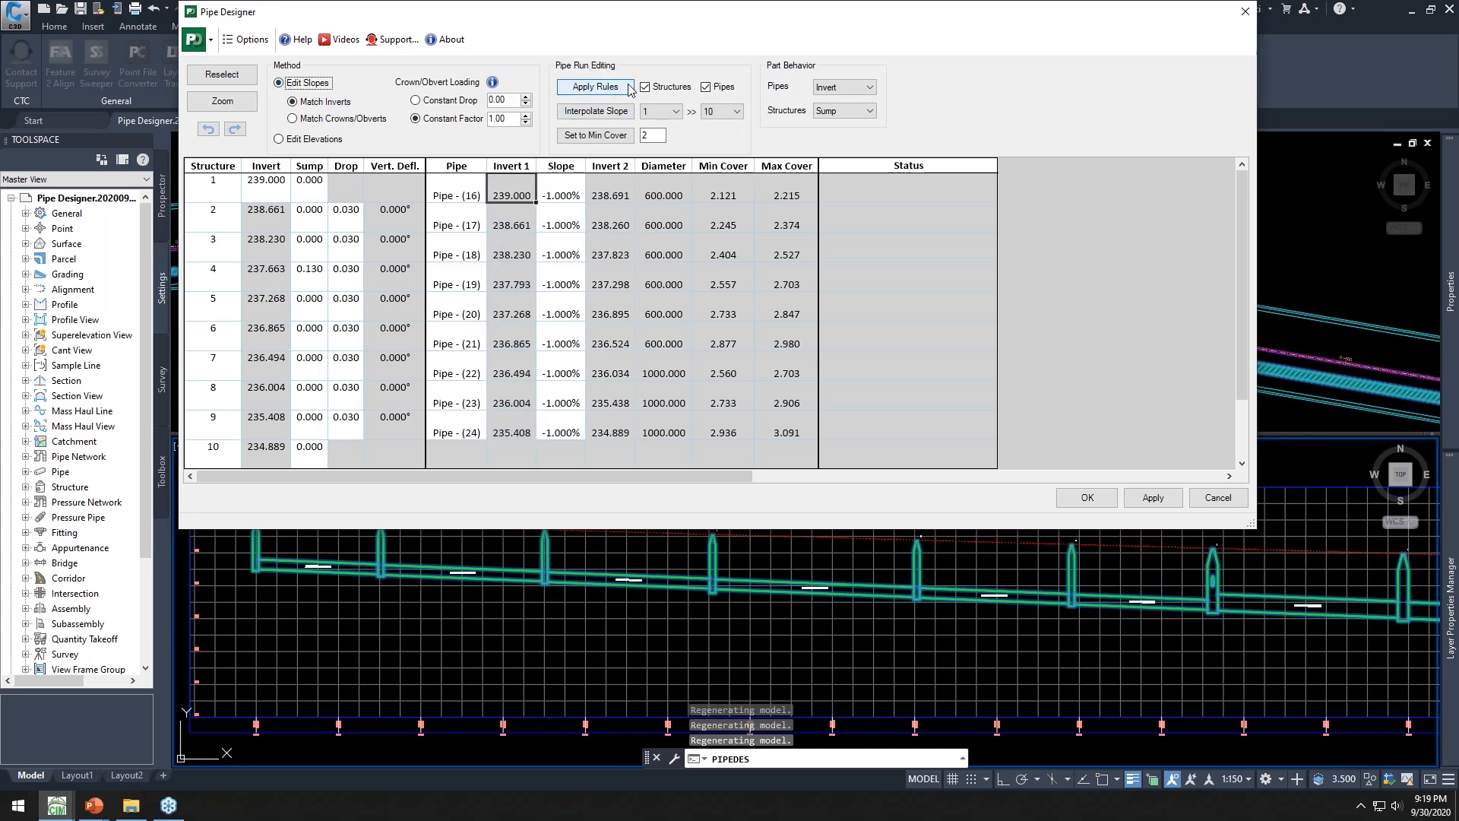
# Lock the invert of structure 5 in the Pipe Designer grid
pyautogui.click(215, 305)
pyautogui.rightClick(209, 306)
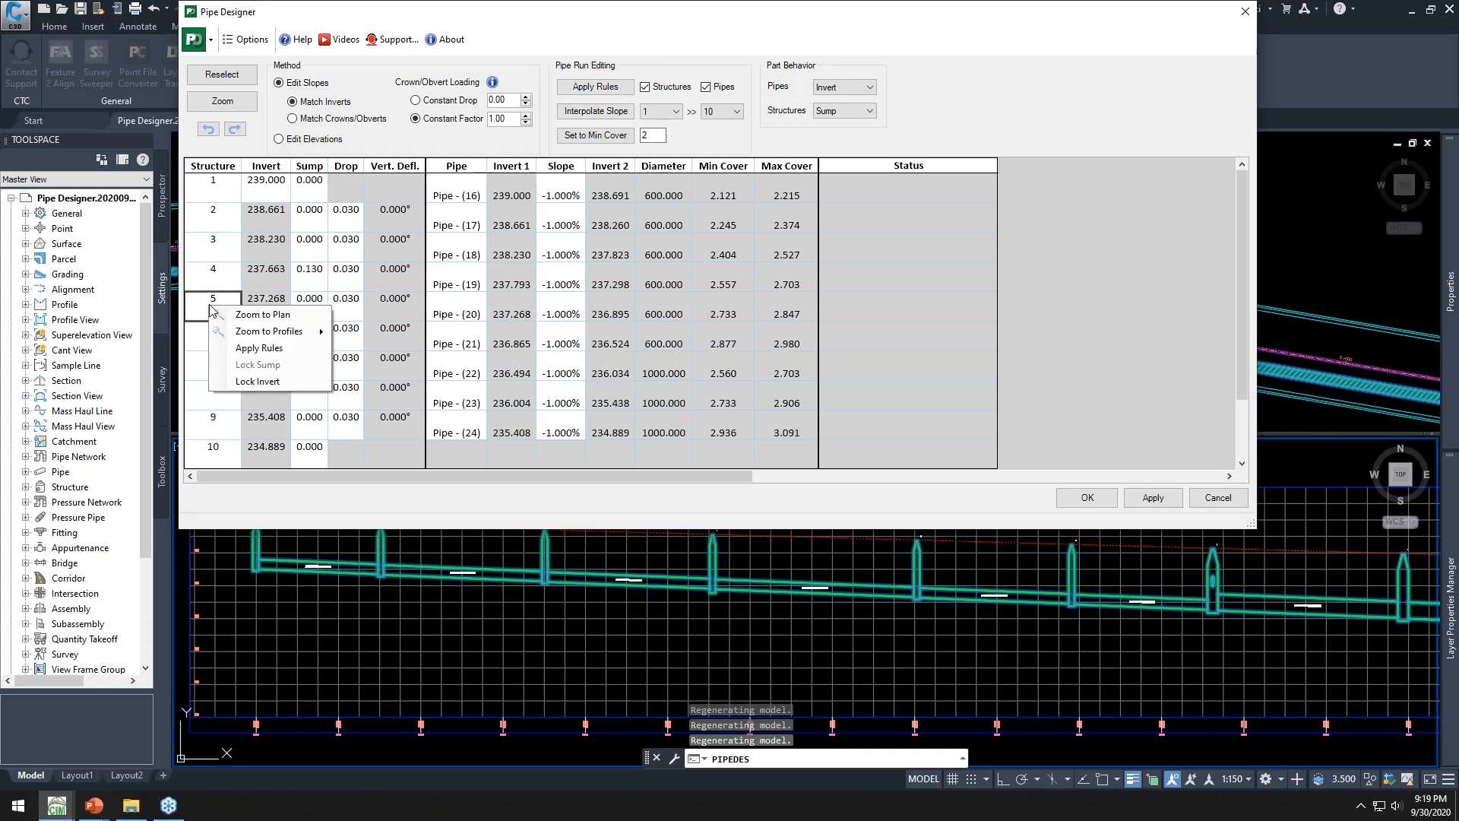
pyautogui.click(279, 381)
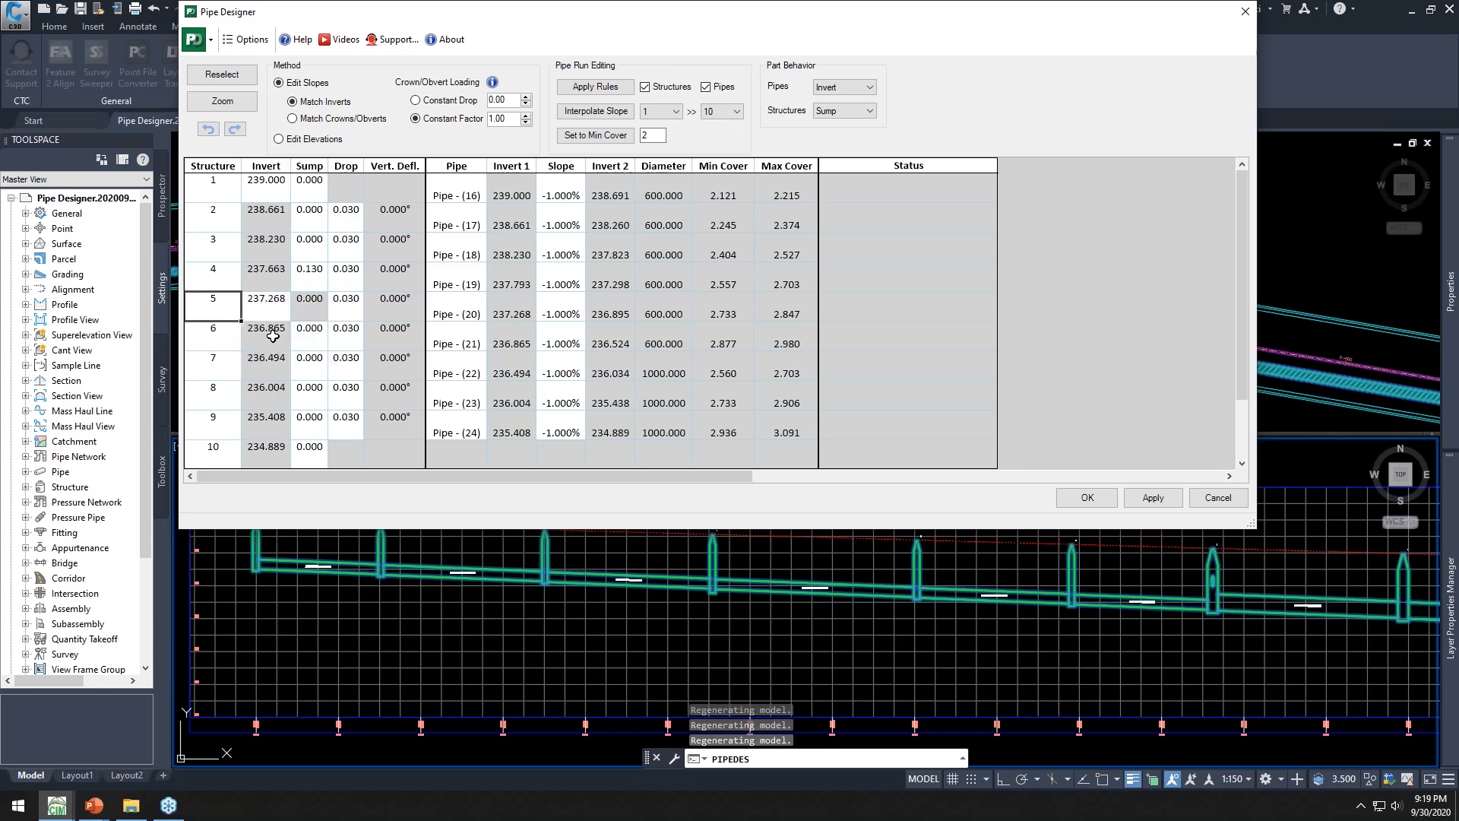
# Set the invert of structure 5 to 235 and apply the change
pyautogui.click(296, 304)
pyautogui.click(272, 305)
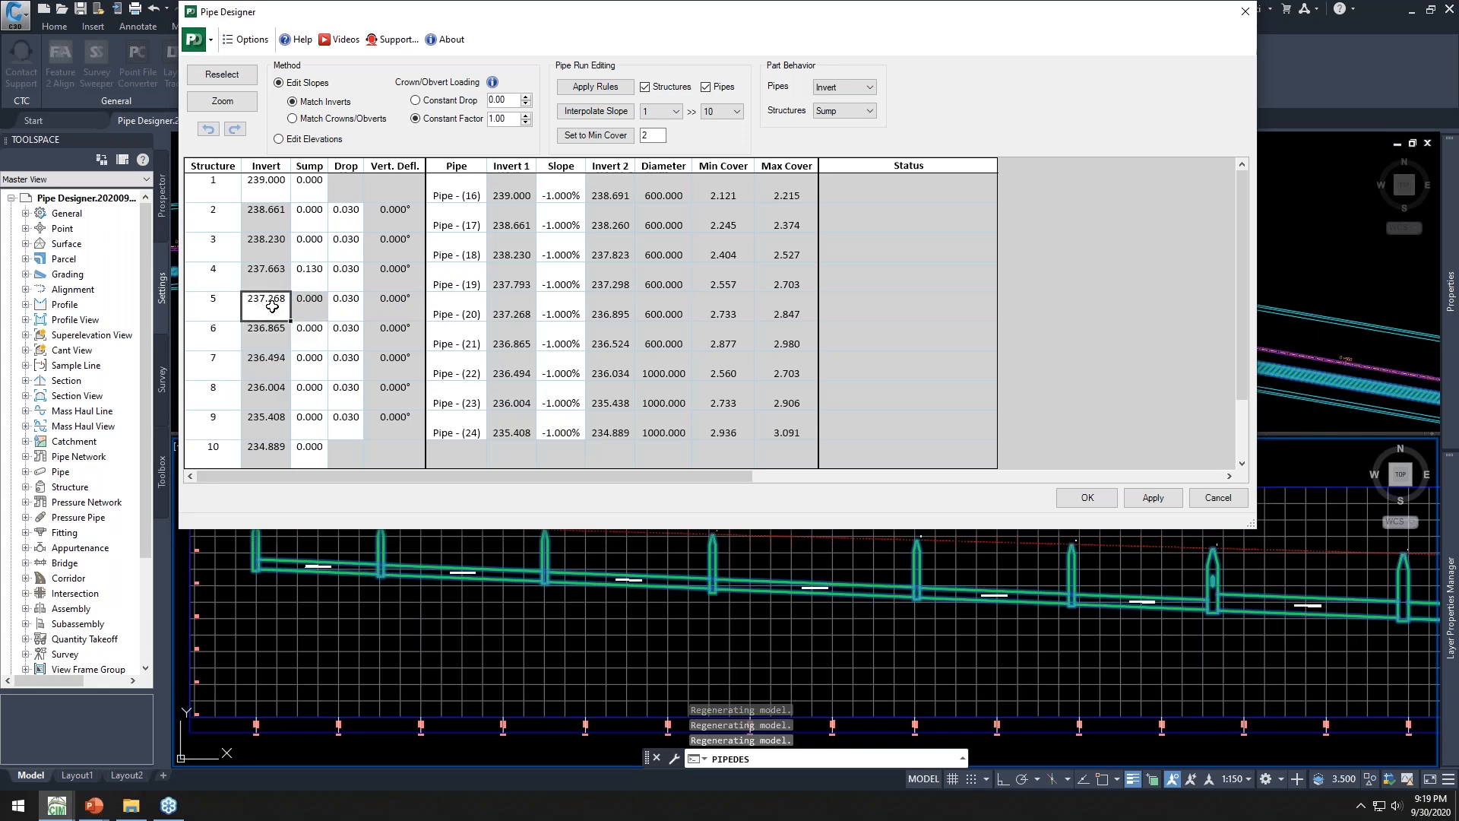
pyautogui.write('235')
pyautogui.press('Tab')
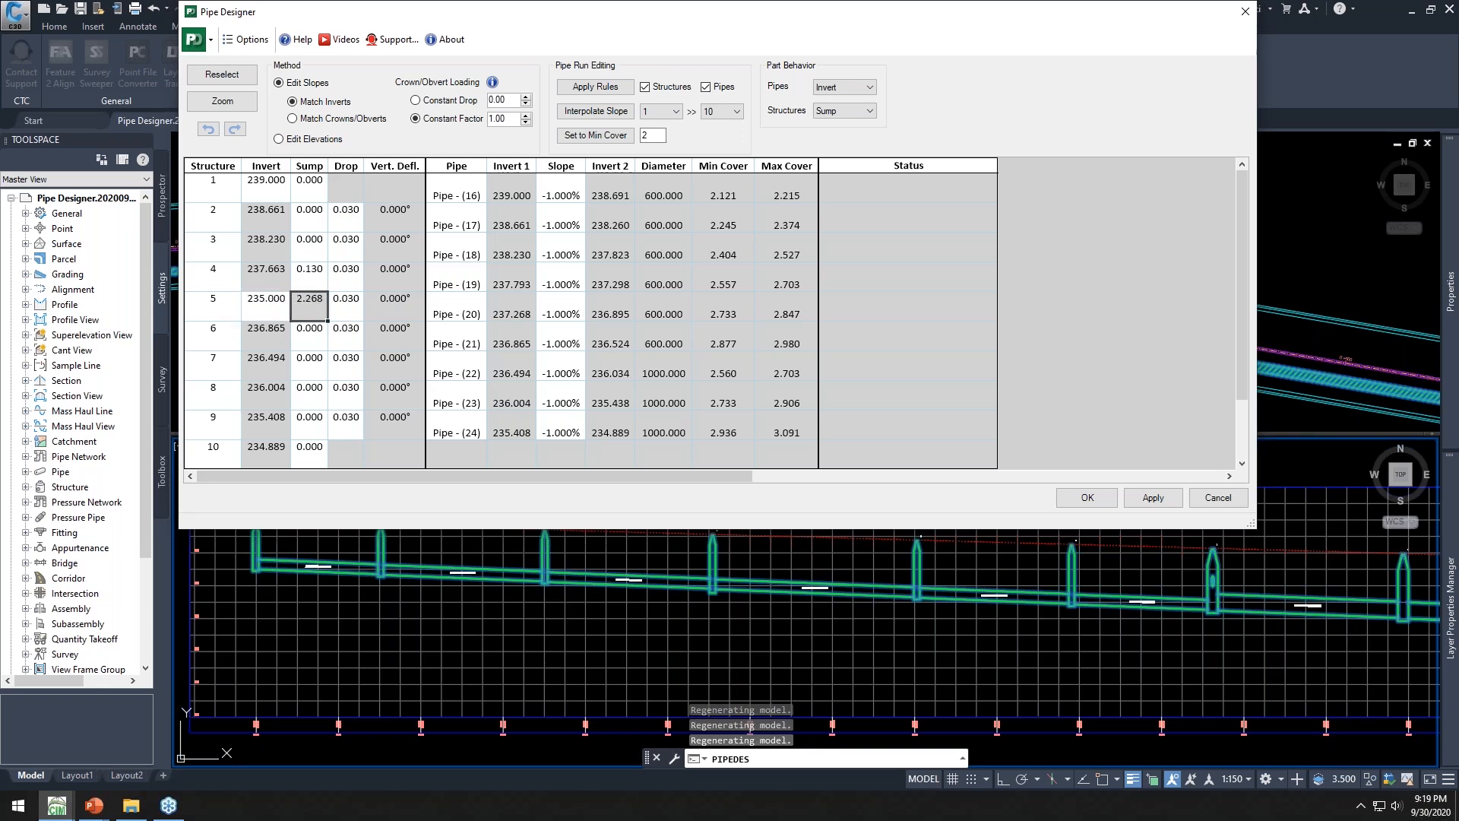
pyautogui.click(1152, 498)
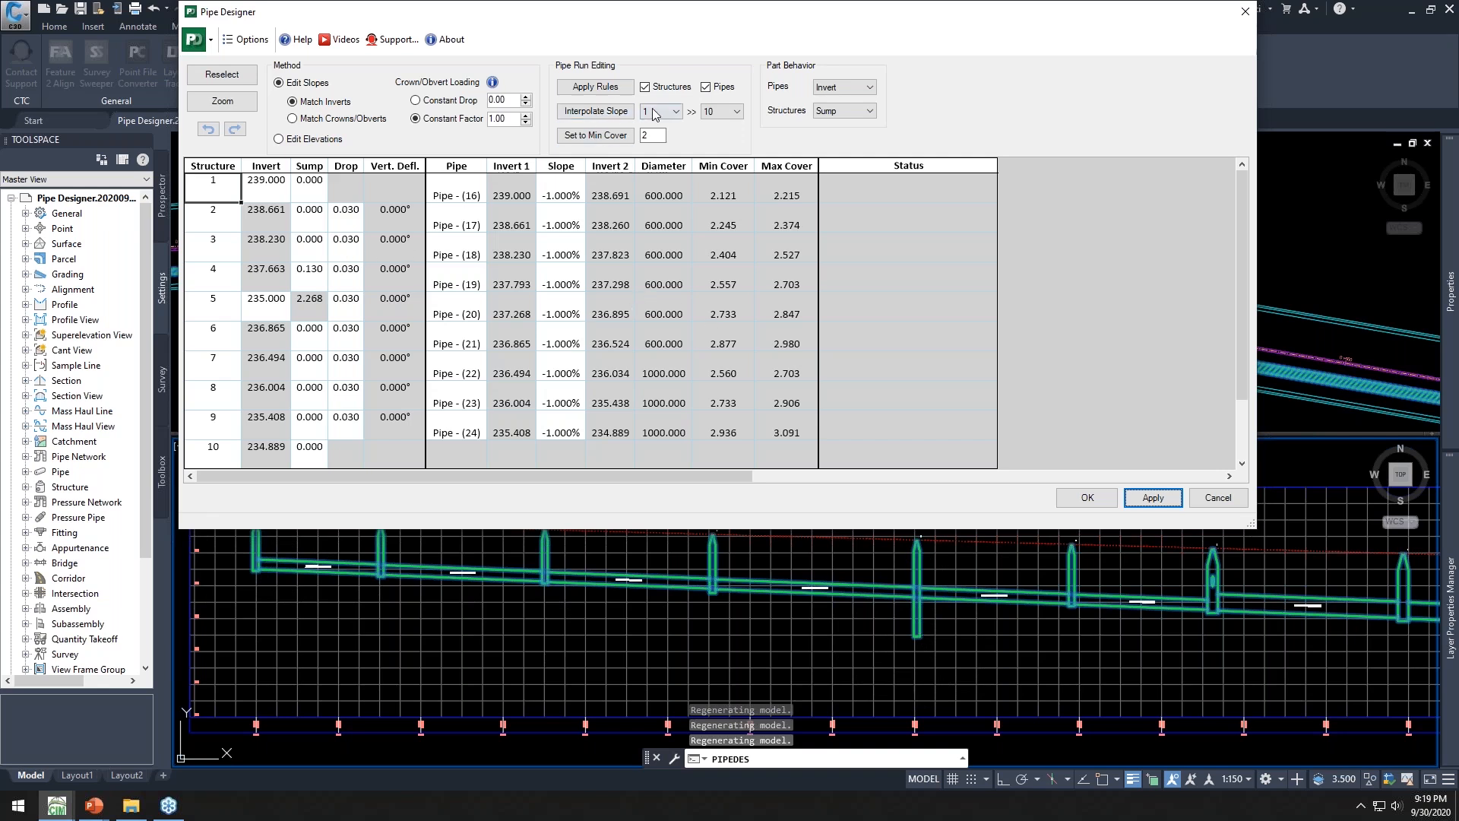
# Interpolate pipe slopes between structures 1 and 5 and apply the result
pyautogui.click(728, 112)
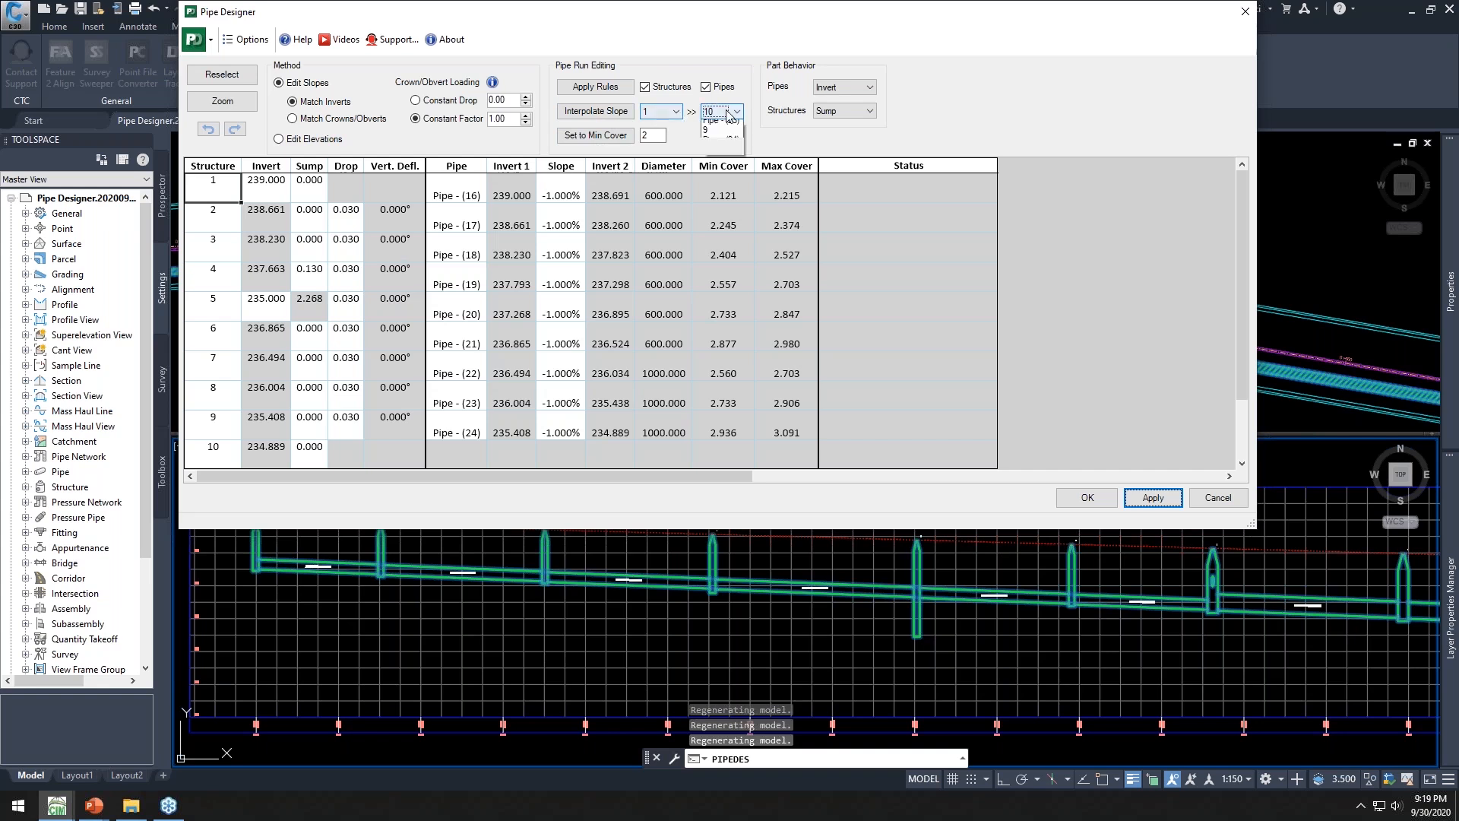
pyautogui.click(717, 193)
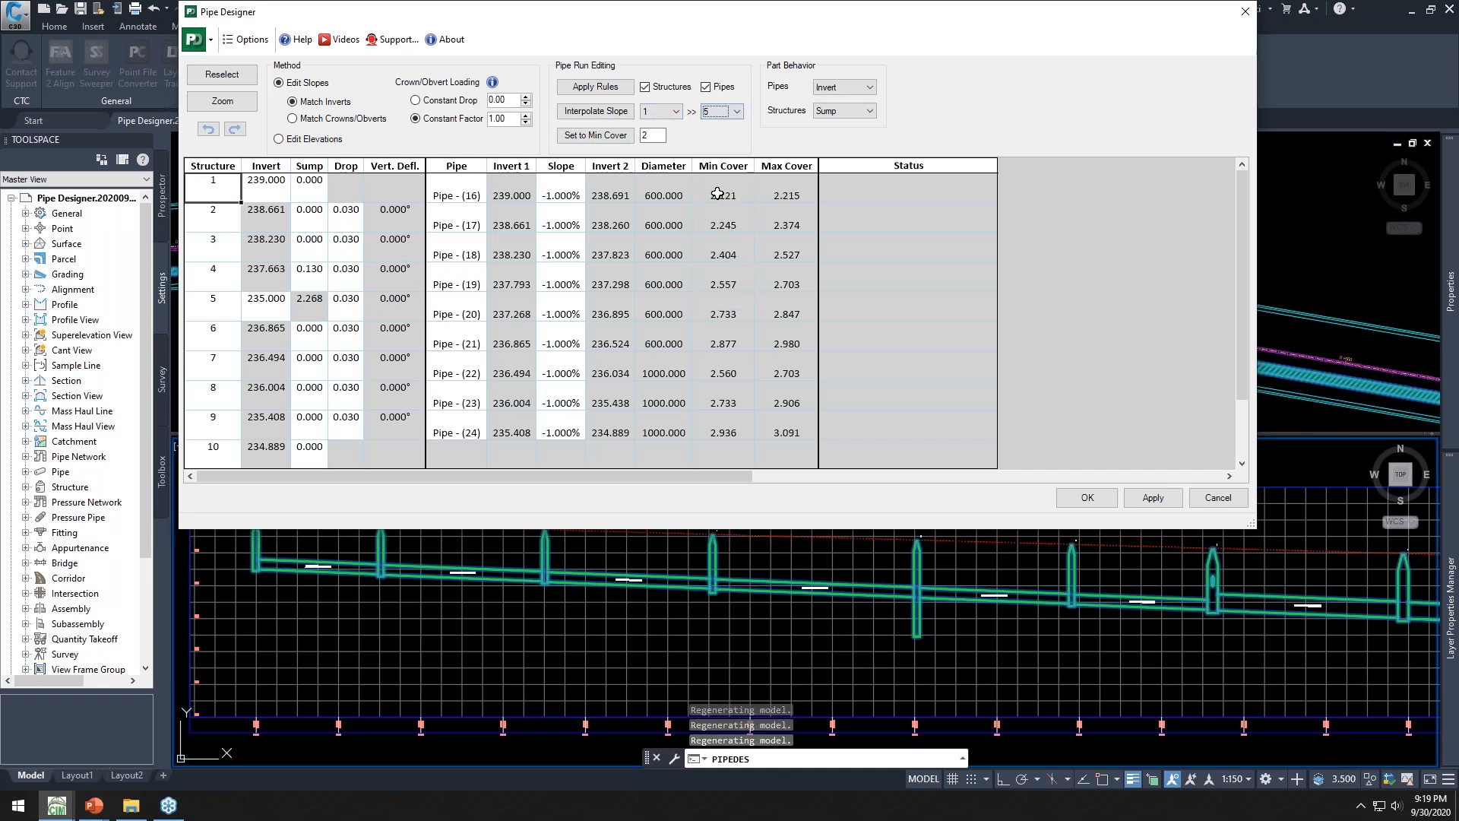
pyautogui.click(592, 113)
pyautogui.moveTo(561, 196); pyautogui.dragTo(562, 287)
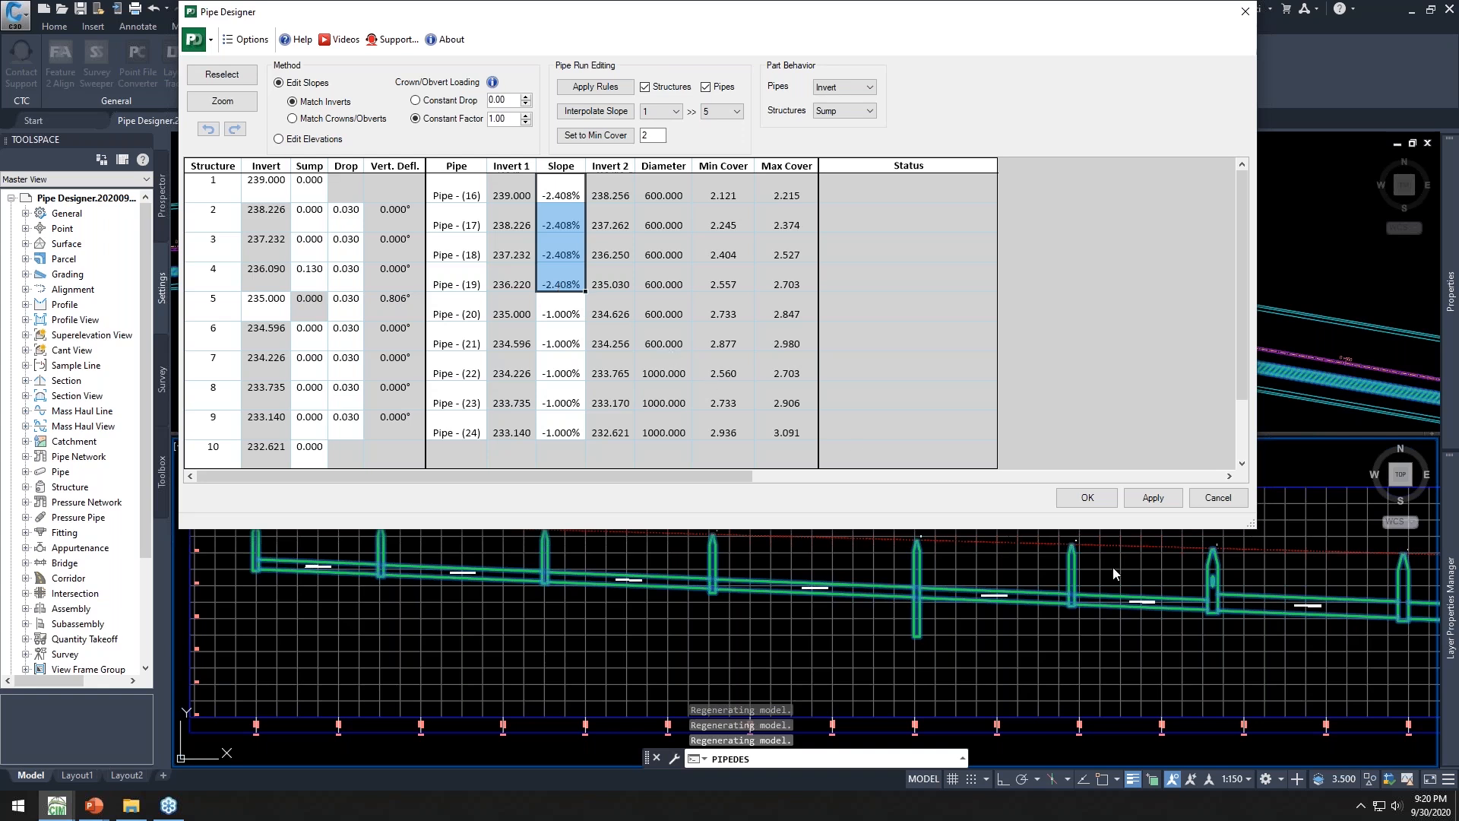
pyautogui.click(1151, 499)
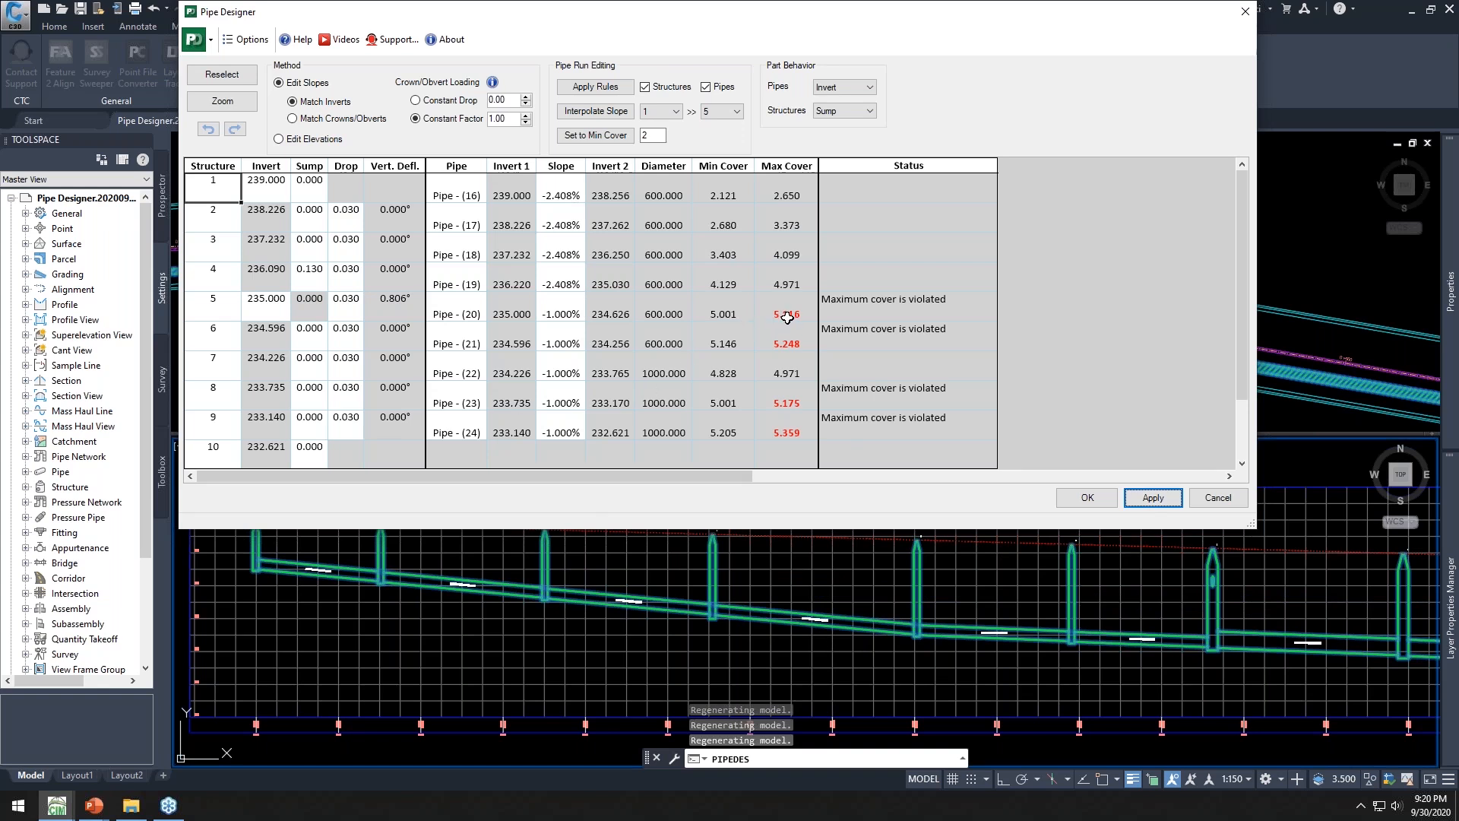
# Examine the maximum cover values flagged in the grid and the rule violation highlight option
pyautogui.moveTo(787, 315); pyautogui.dragTo(794, 329)
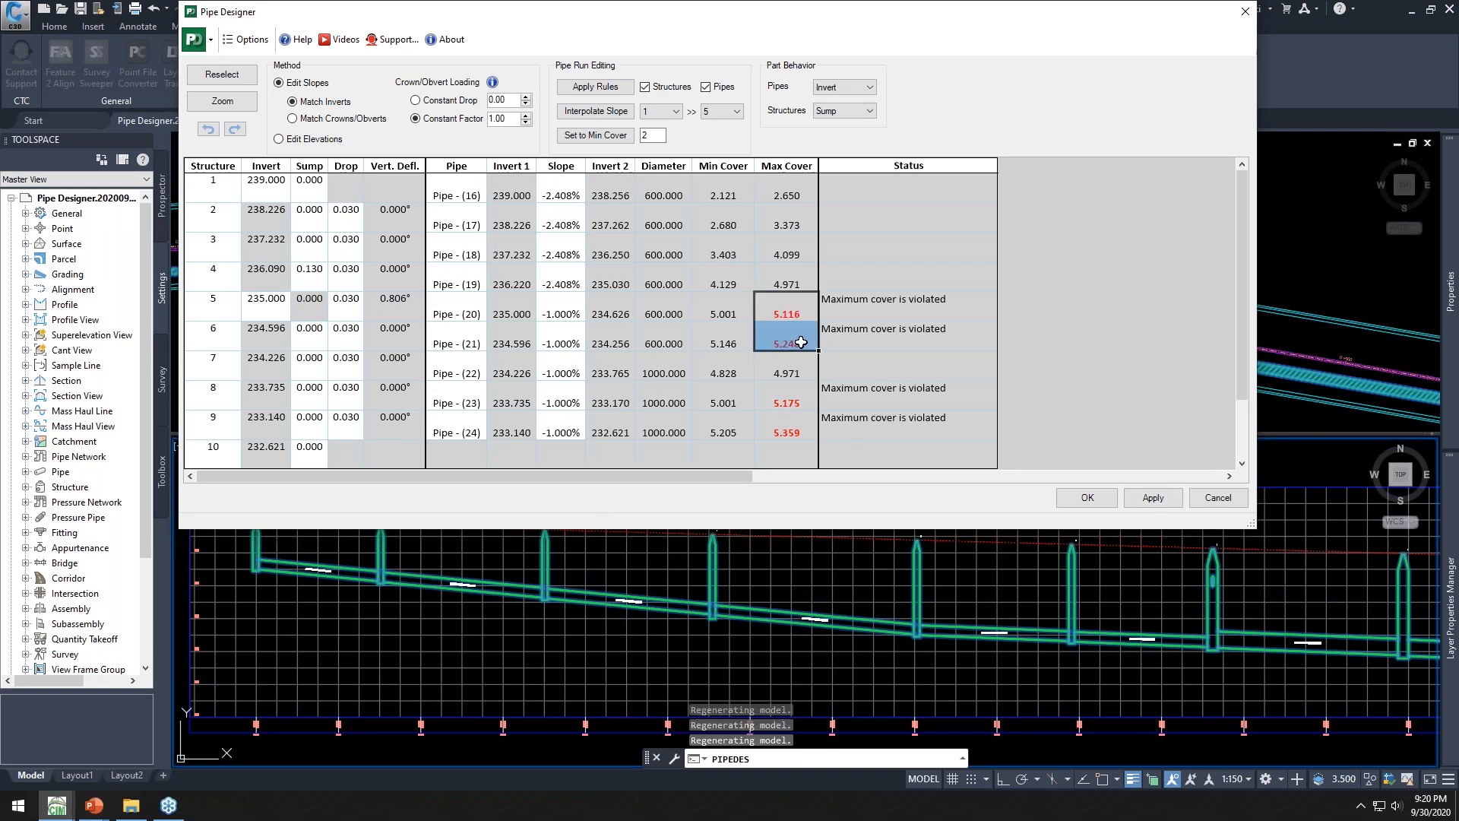
pyautogui.click(245, 40)
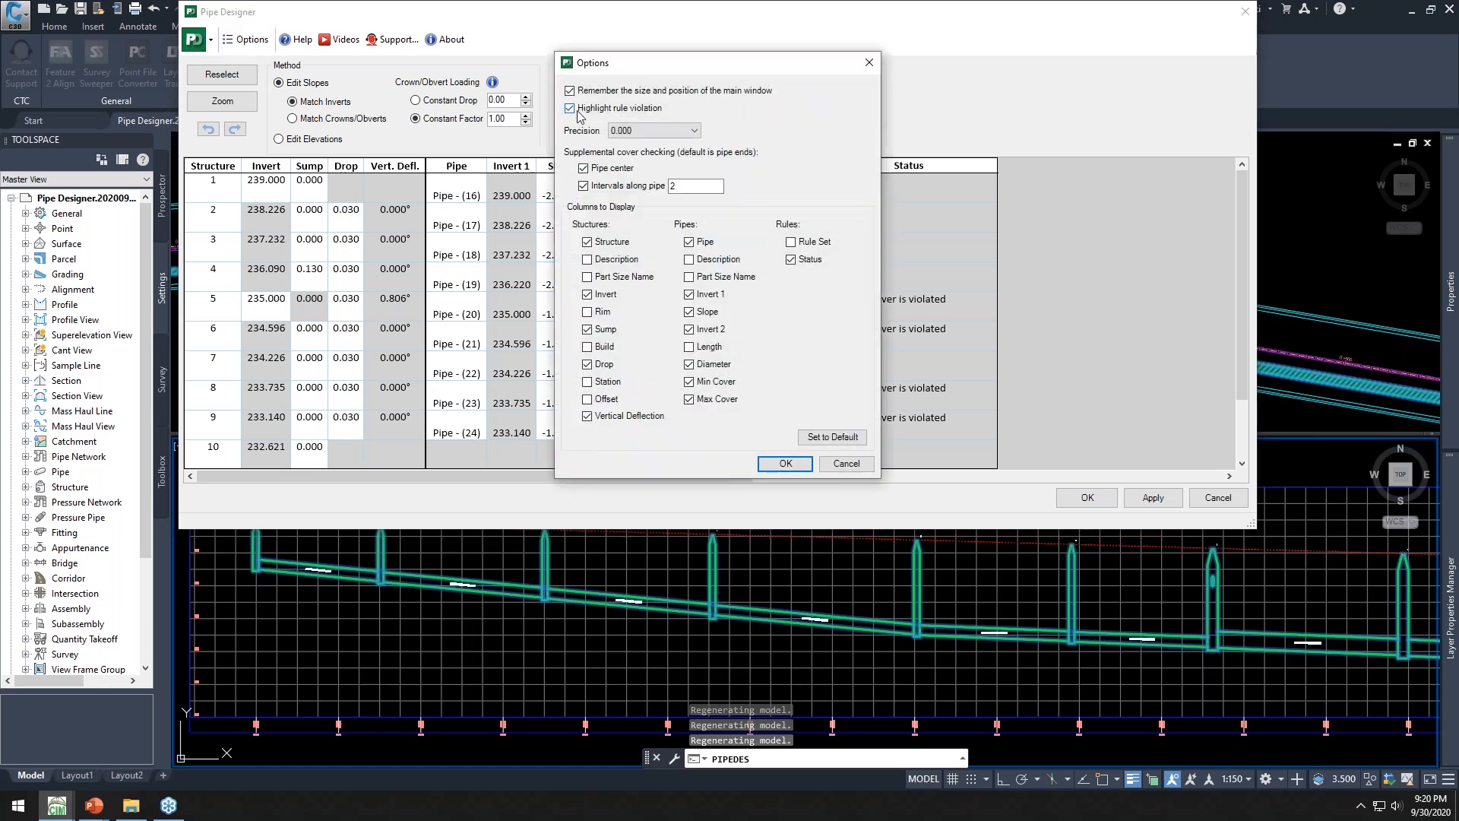
pyautogui.click(778, 465)
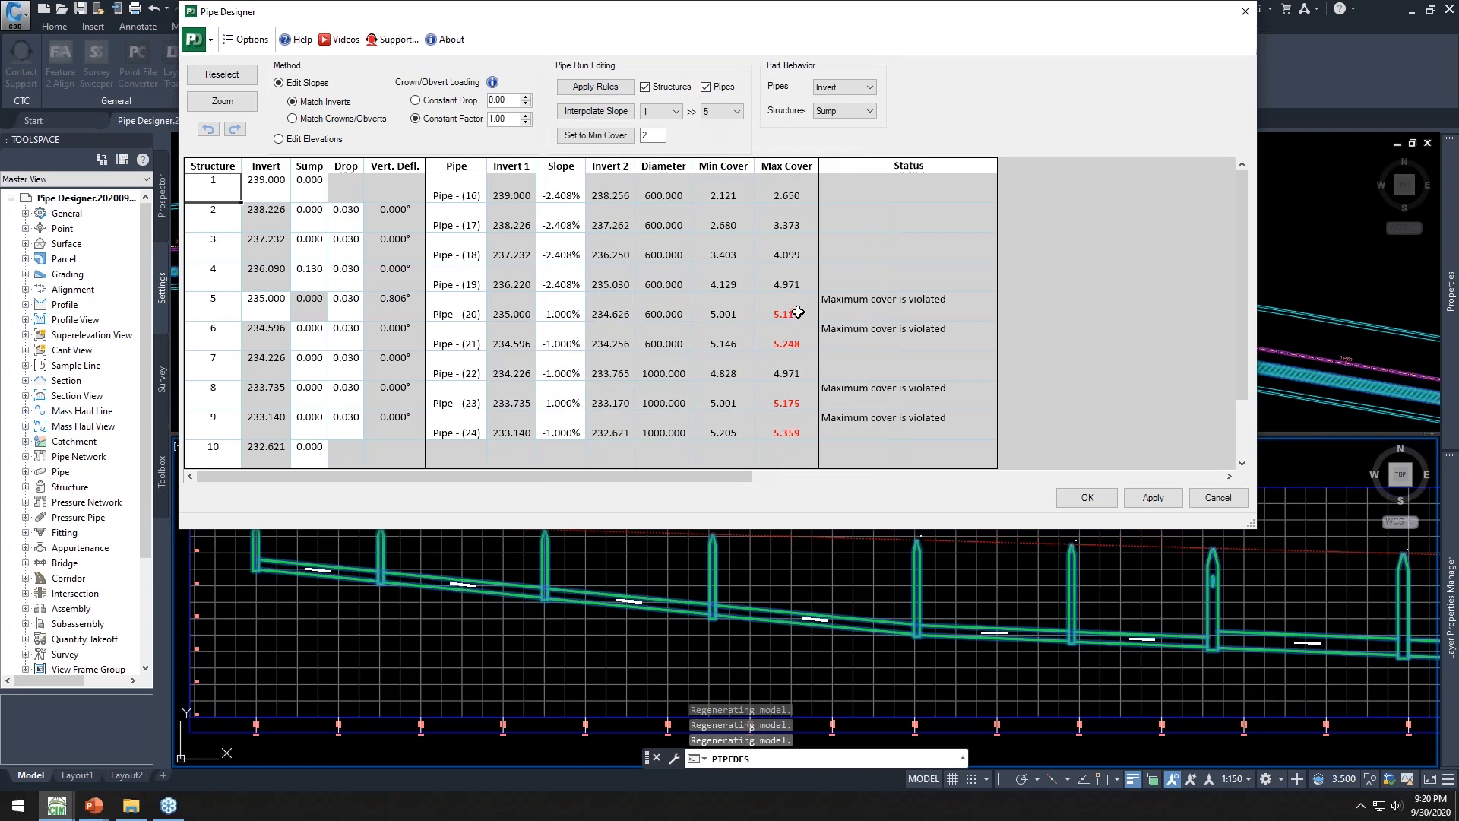
pyautogui.moveTo(798, 311); pyautogui.dragTo(795, 341)
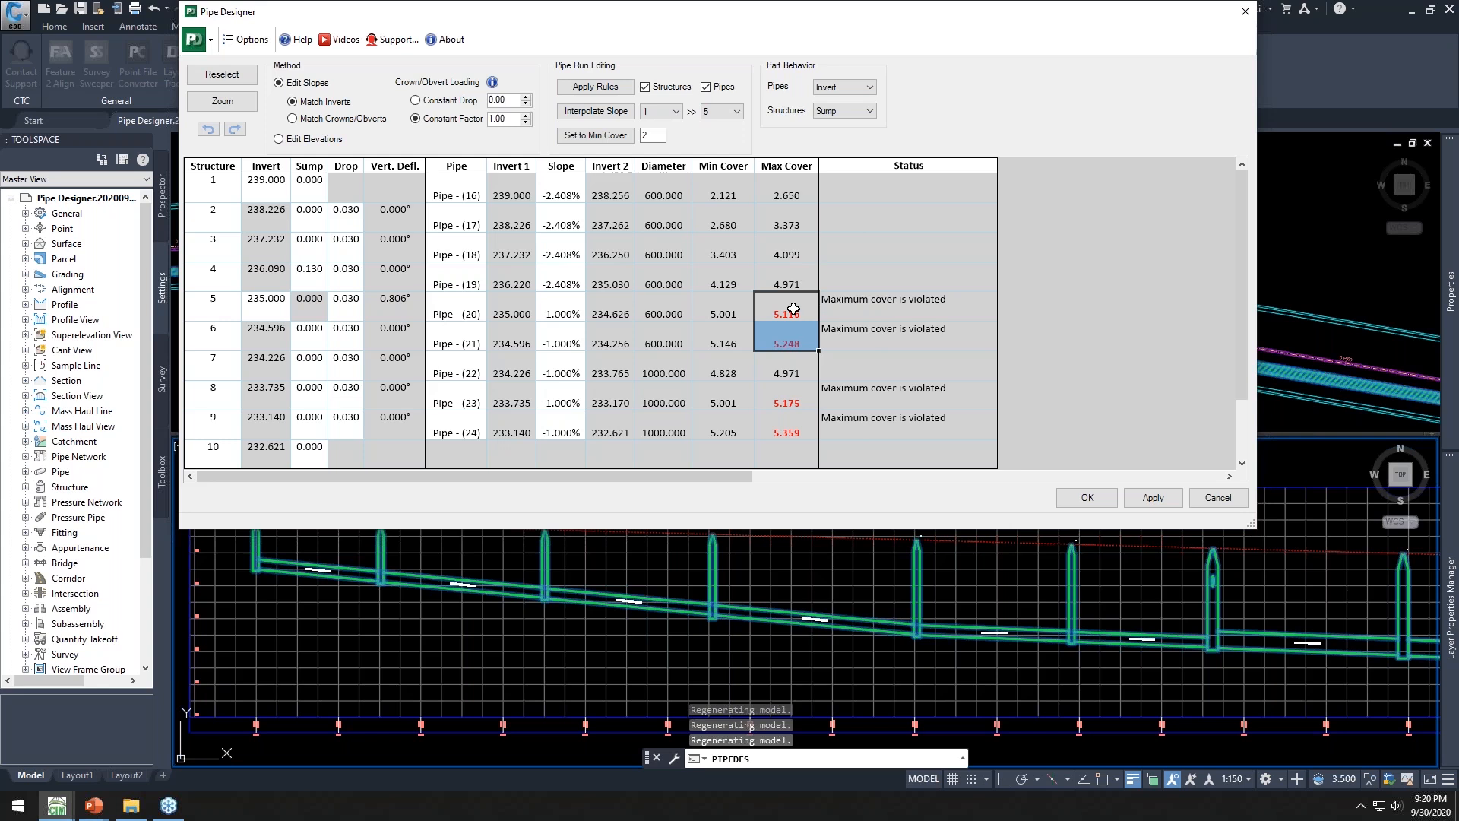
# Apply the design rules to the whole pipe run
pyautogui.click(610, 89)
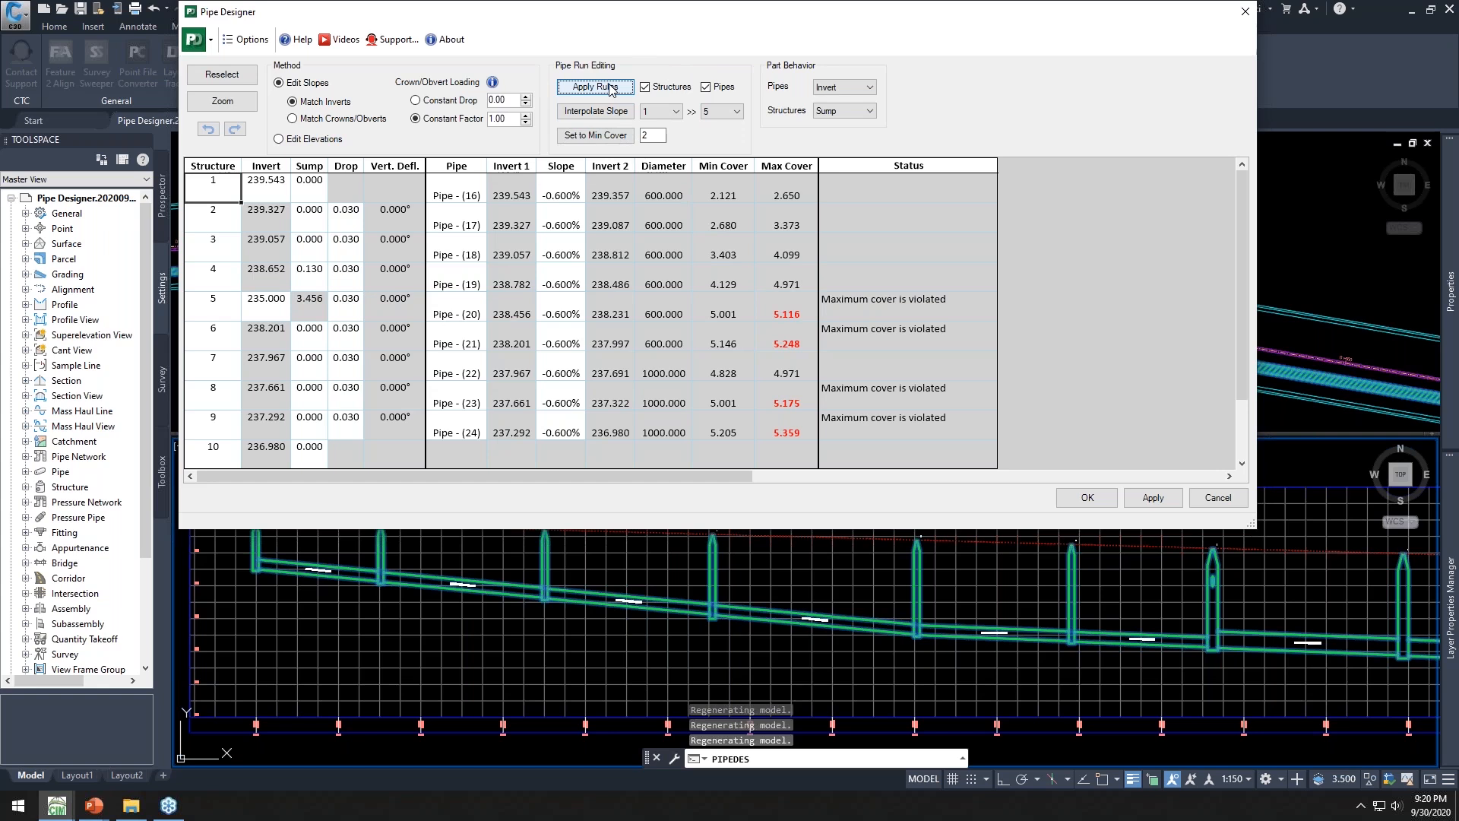
pyautogui.moveTo(562, 190); pyautogui.dragTo(579, 371)
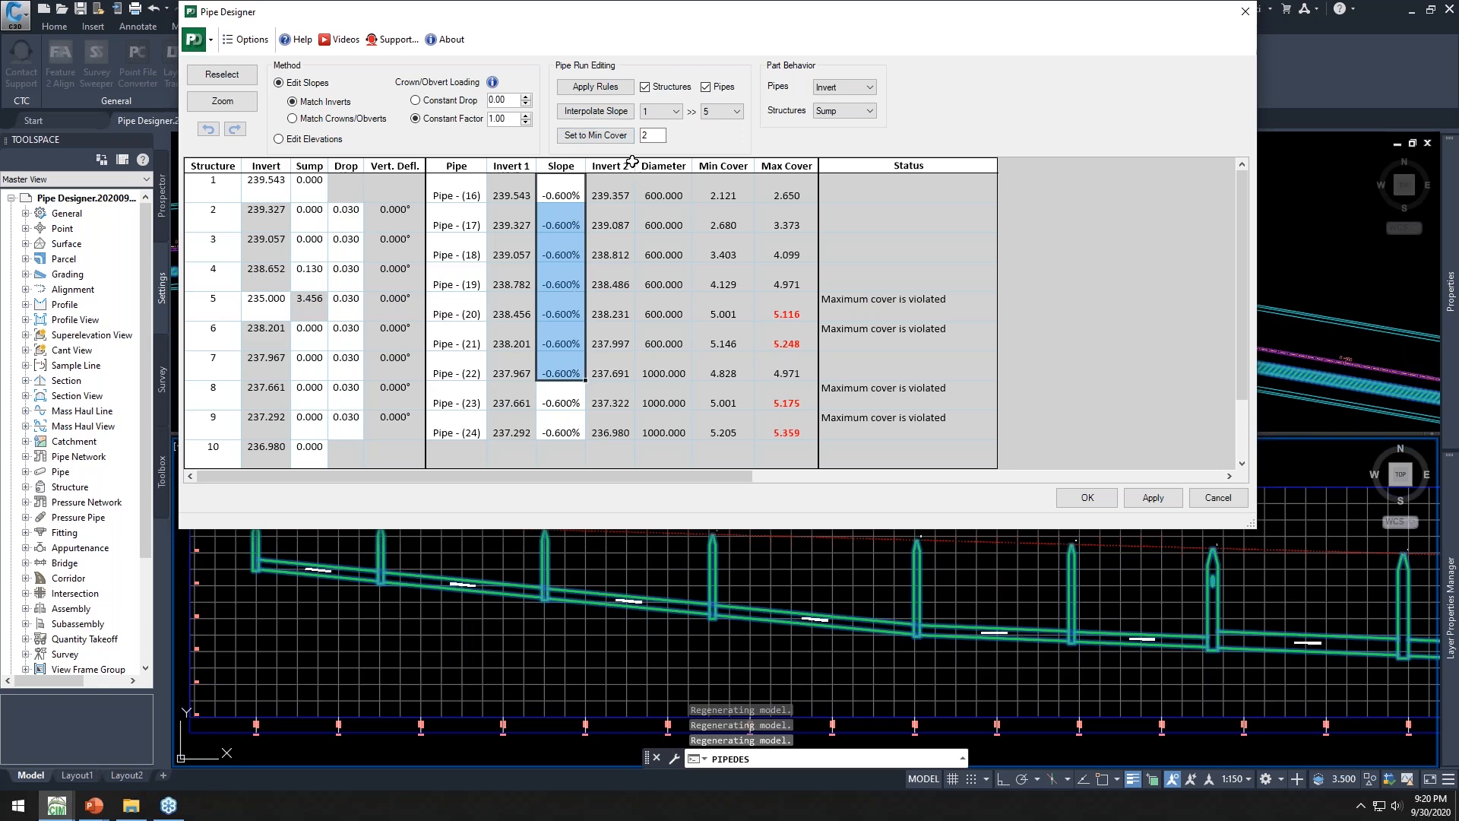
pyautogui.moveTo(655, 134); pyautogui.dragTo(638, 136)
pyautogui.moveTo(730, 19); pyautogui.dragTo(716, 30)
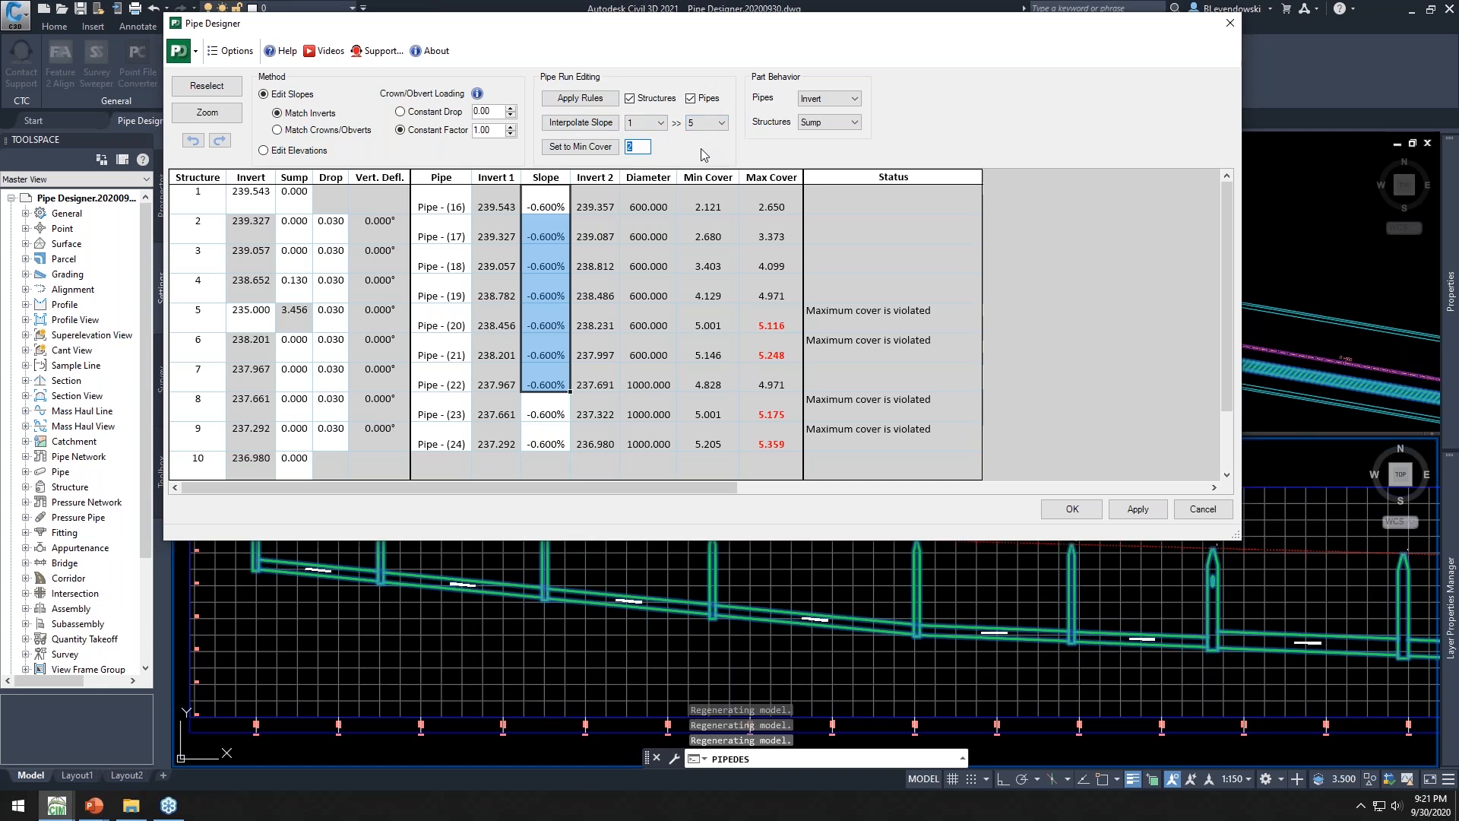
# Set pipe part behavior to Top of Pipe and add Description columns for structures and pipes
pyautogui.click(833, 101)
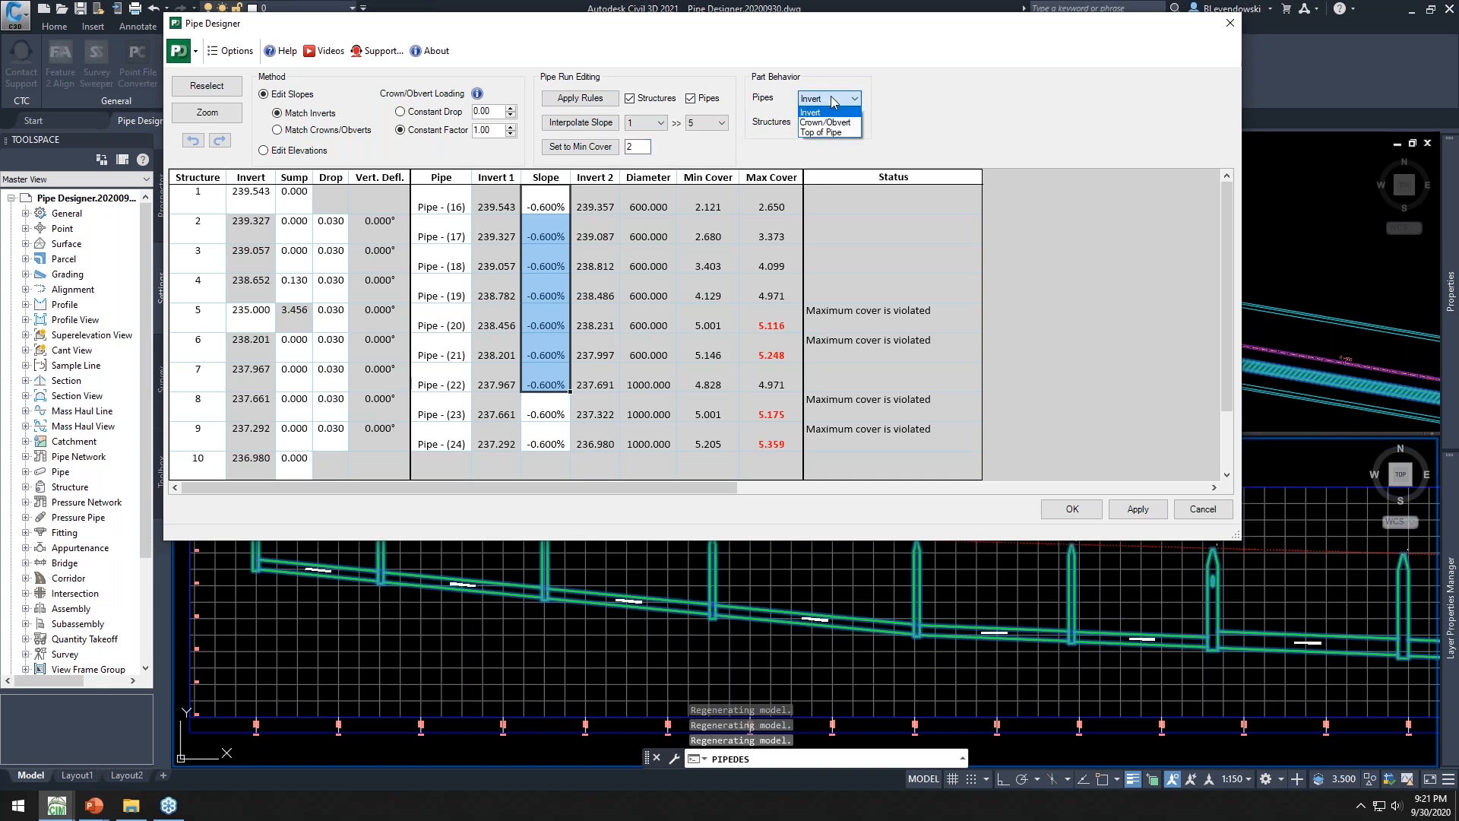
pyautogui.click(819, 133)
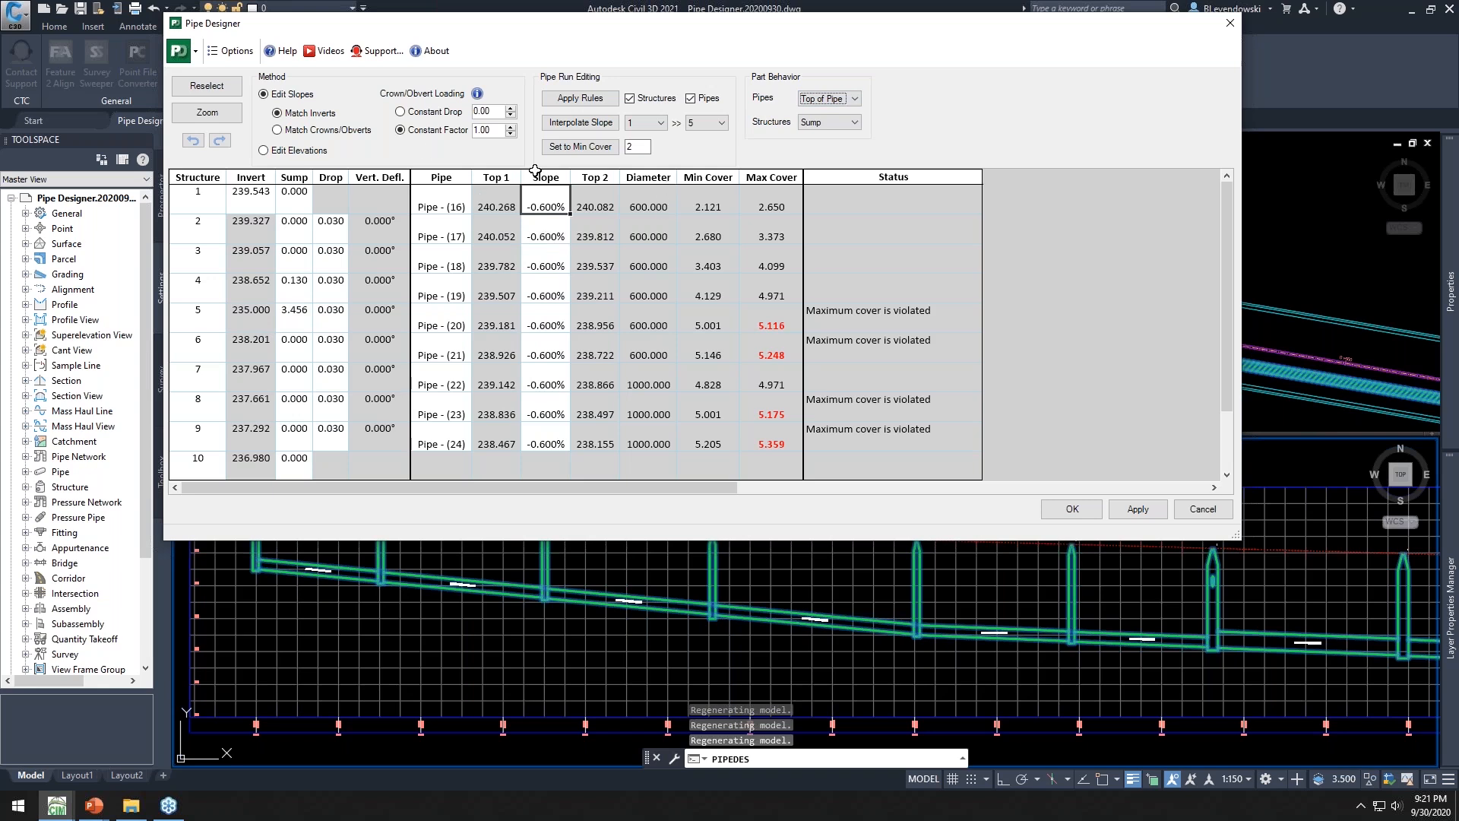
pyautogui.click(230, 51)
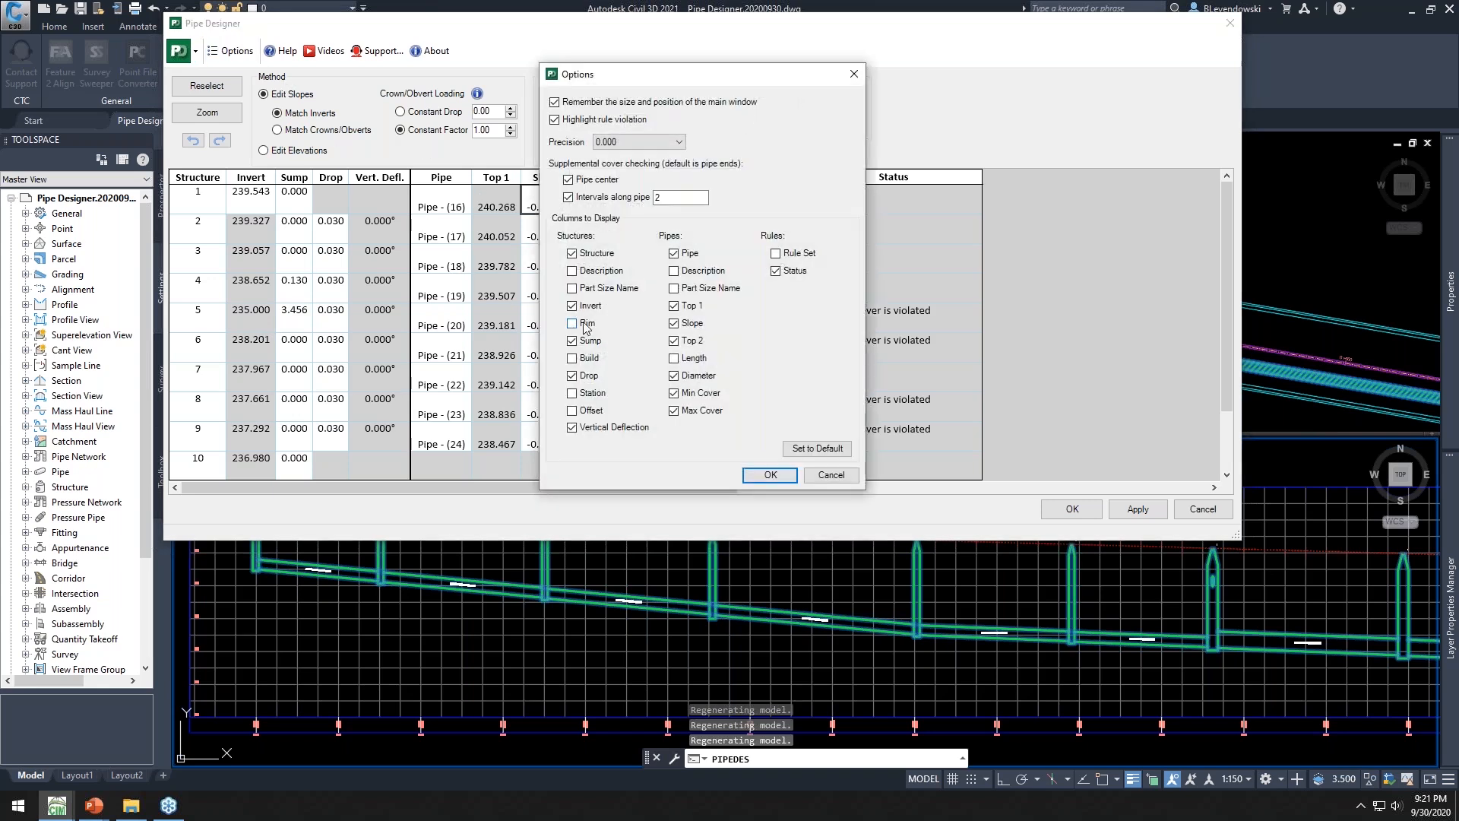
pyautogui.click(601, 272)
pyautogui.click(673, 272)
pyautogui.click(770, 475)
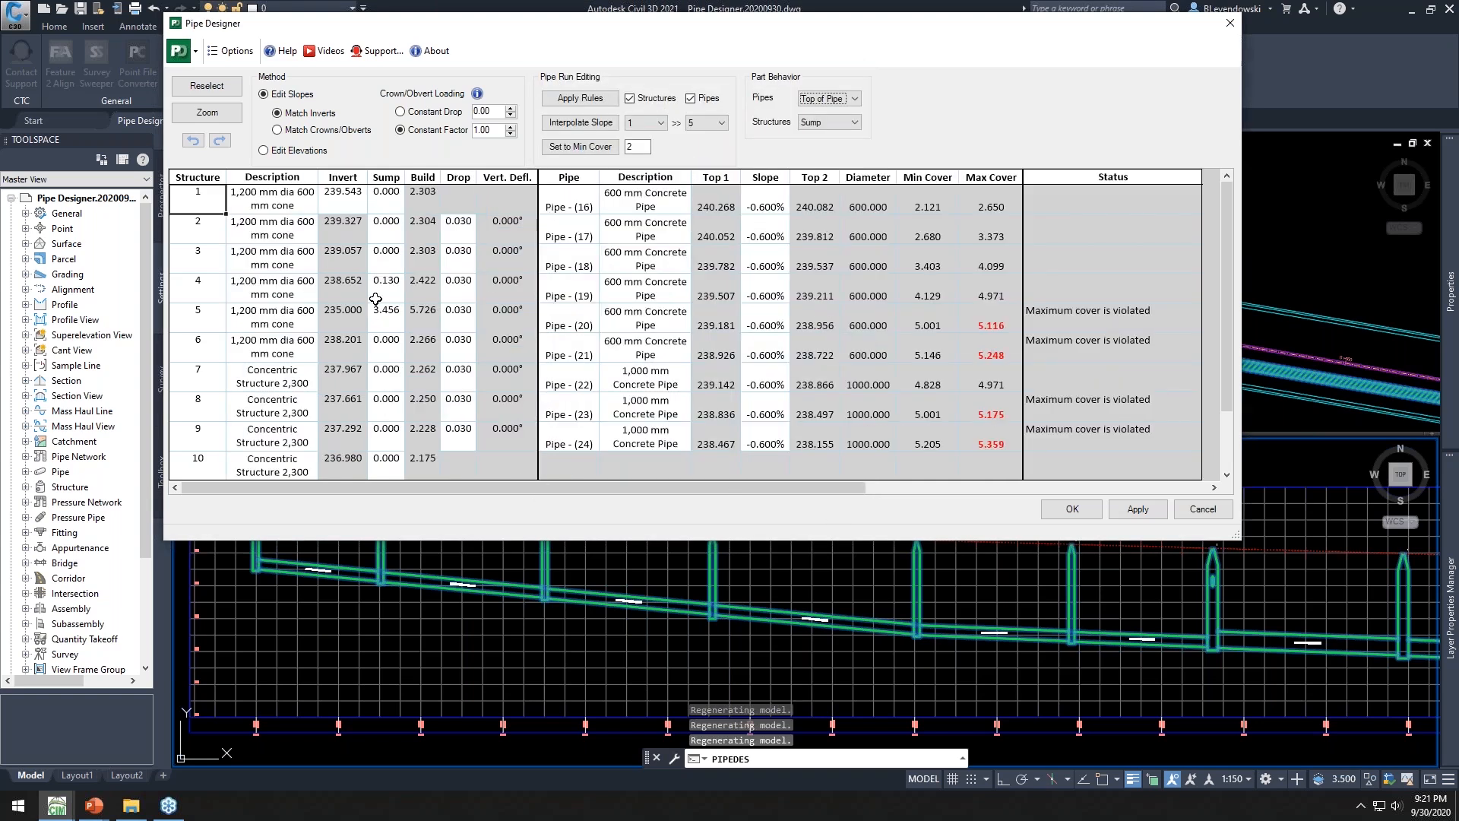
# Review the structure descriptions for structures 2 to 9 and accept the Pipe Designer changes
pyautogui.moveTo(199, 222); pyautogui.dragTo(185, 431)
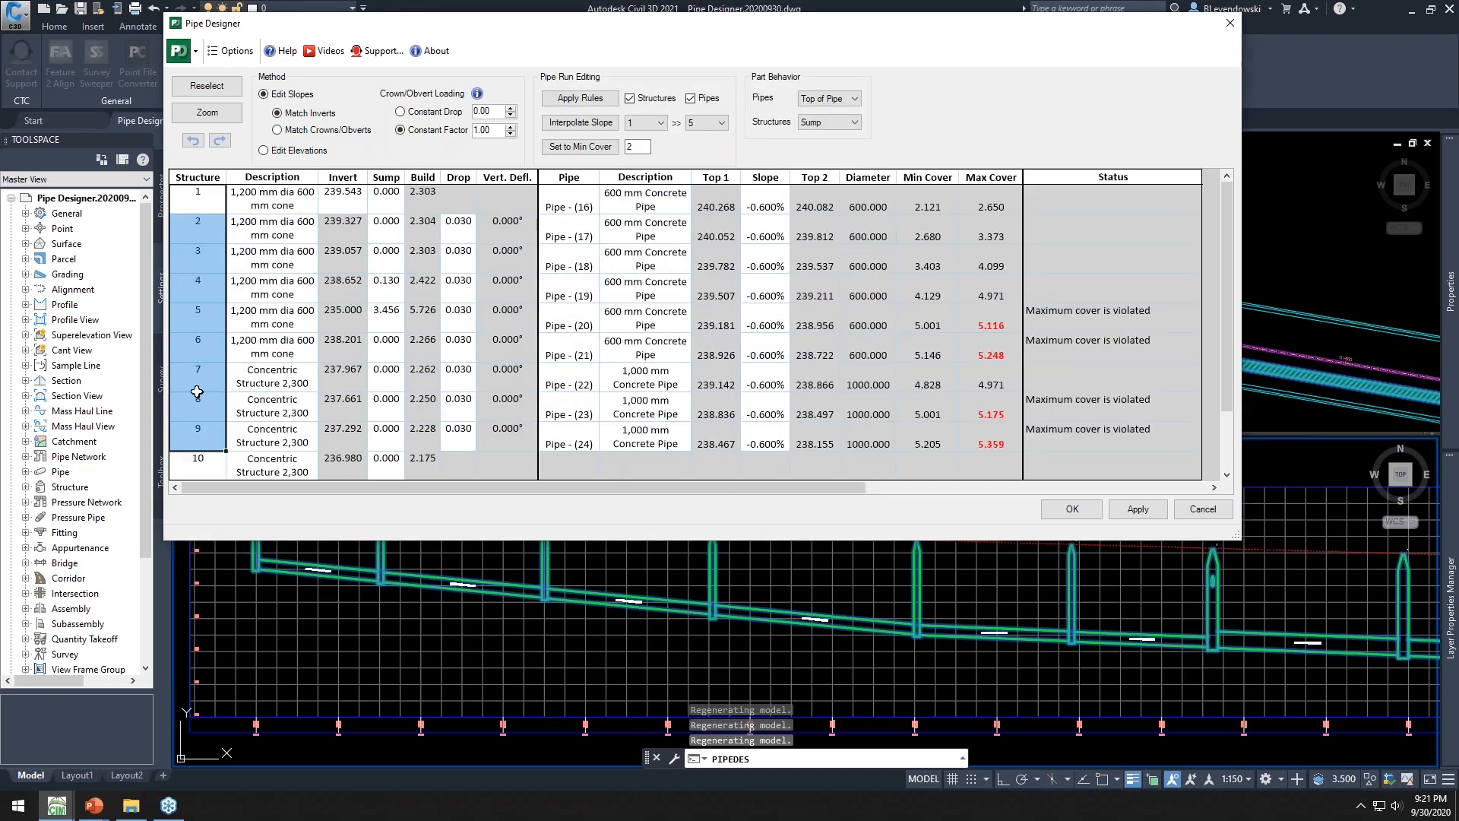
pyautogui.moveTo(263, 232); pyautogui.dragTo(299, 425)
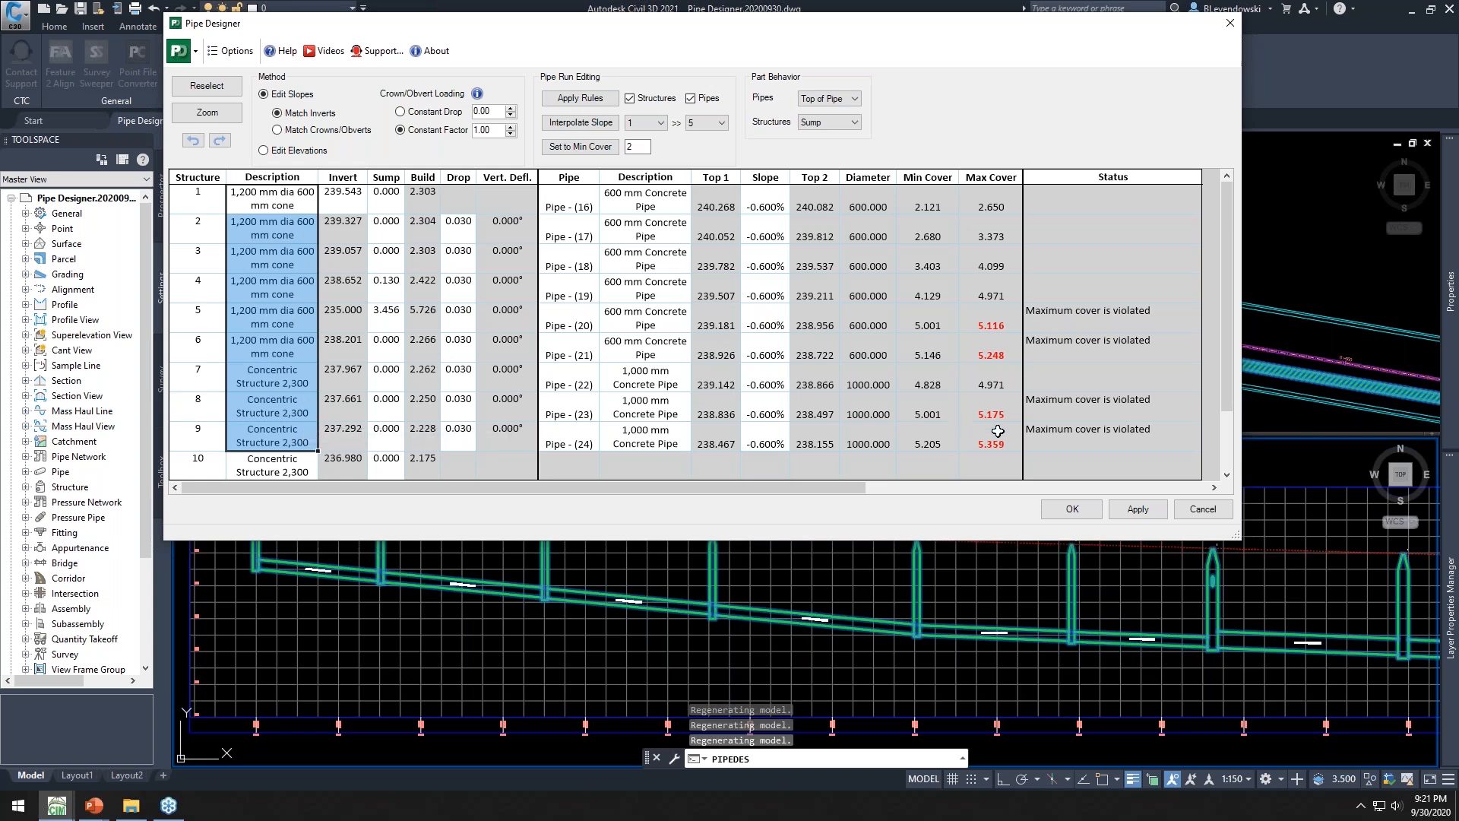
pyautogui.click(1067, 509)
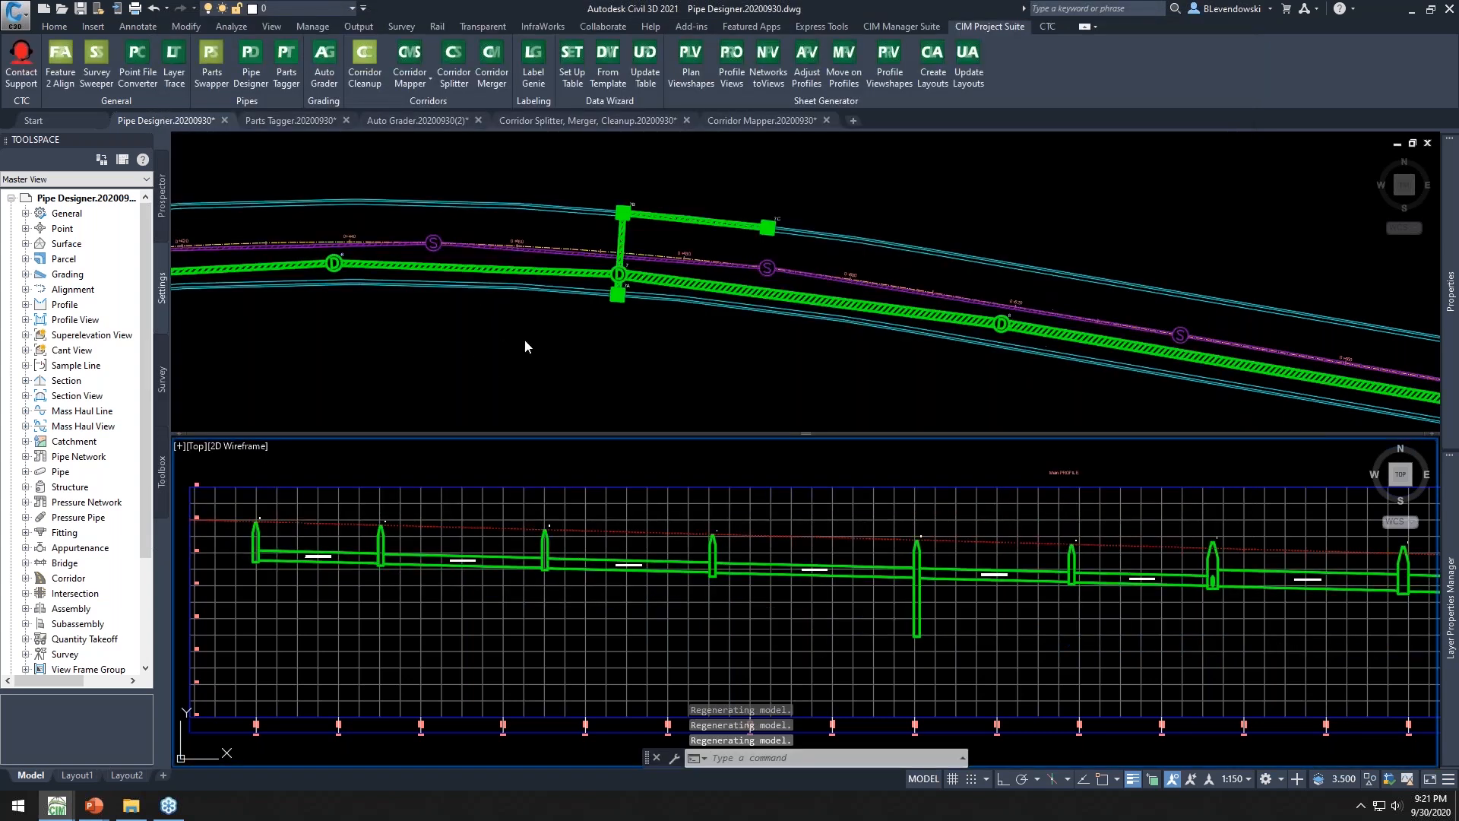
# Switch to the Parts Tagger drawing
pyautogui.click(290, 120)
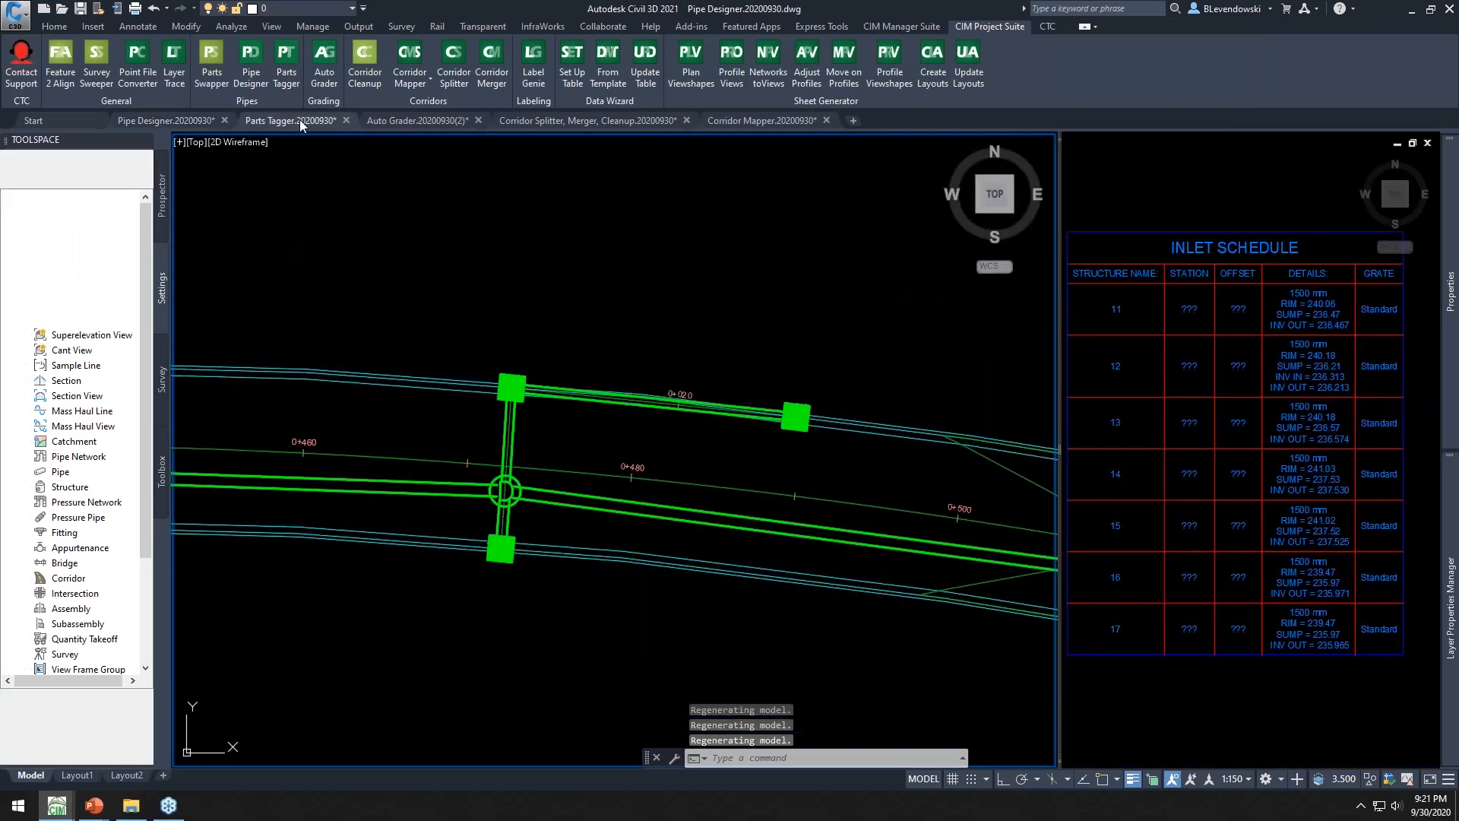
pyautogui.click(469, 316)
pyautogui.click(562, 422)
pyautogui.rightClick(549, 312)
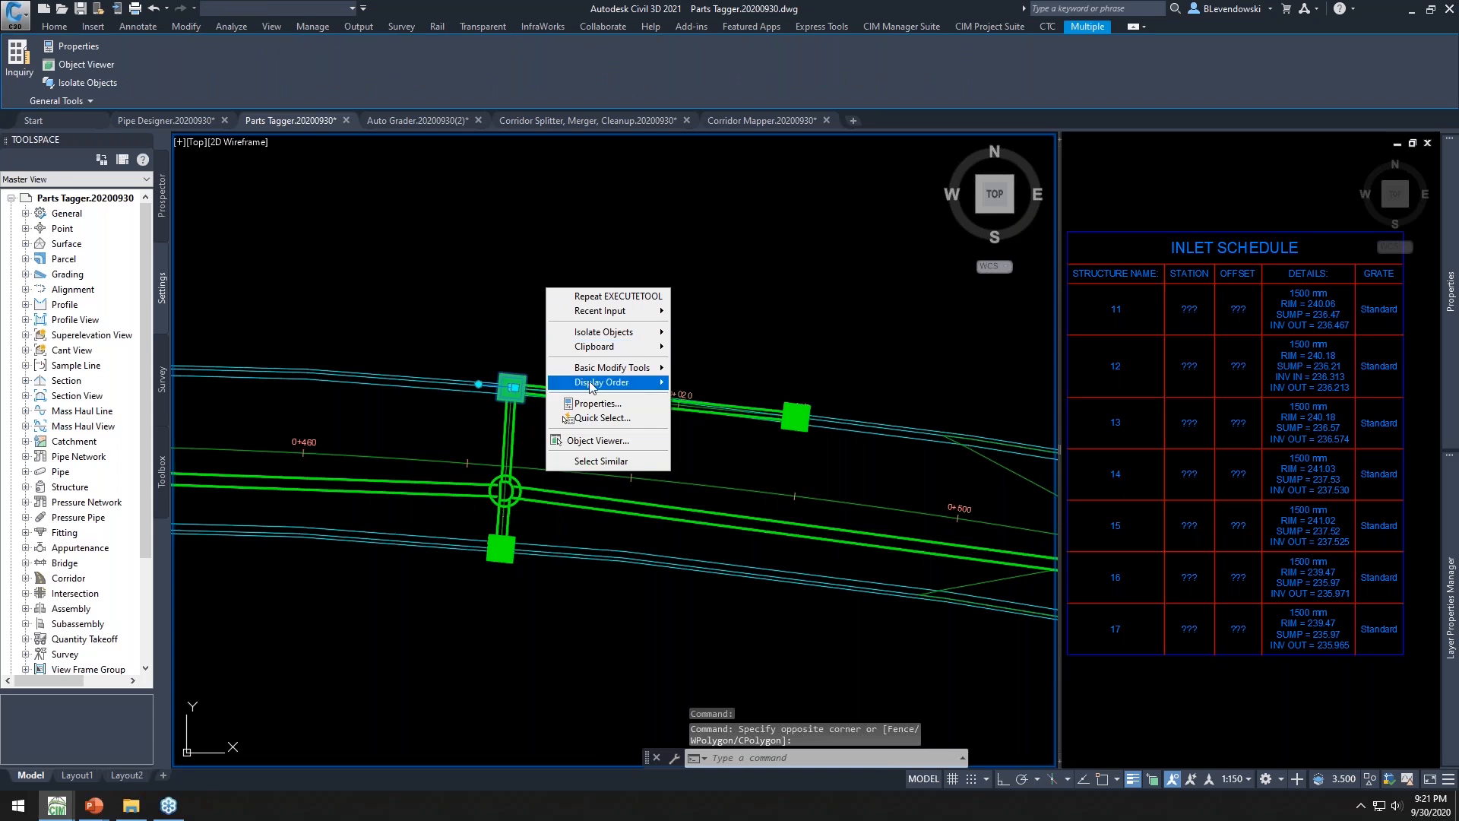
pyautogui.press('Escape')
pyautogui.press('Escape')
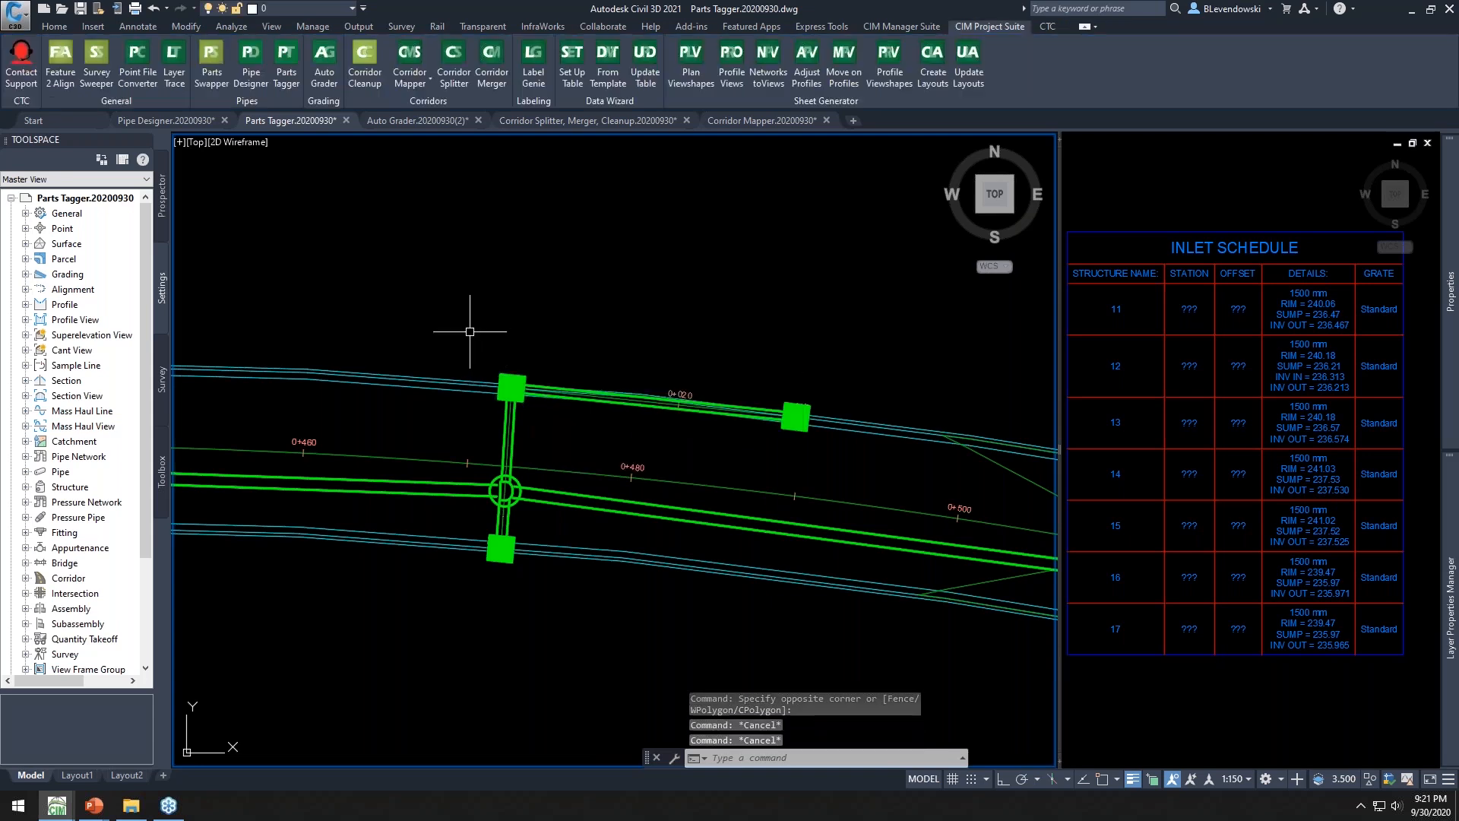
# Open structure 12's properties and review its part data, then close the dialog without changes
pyautogui.click(511, 386)
pyautogui.rightClick(513, 282)
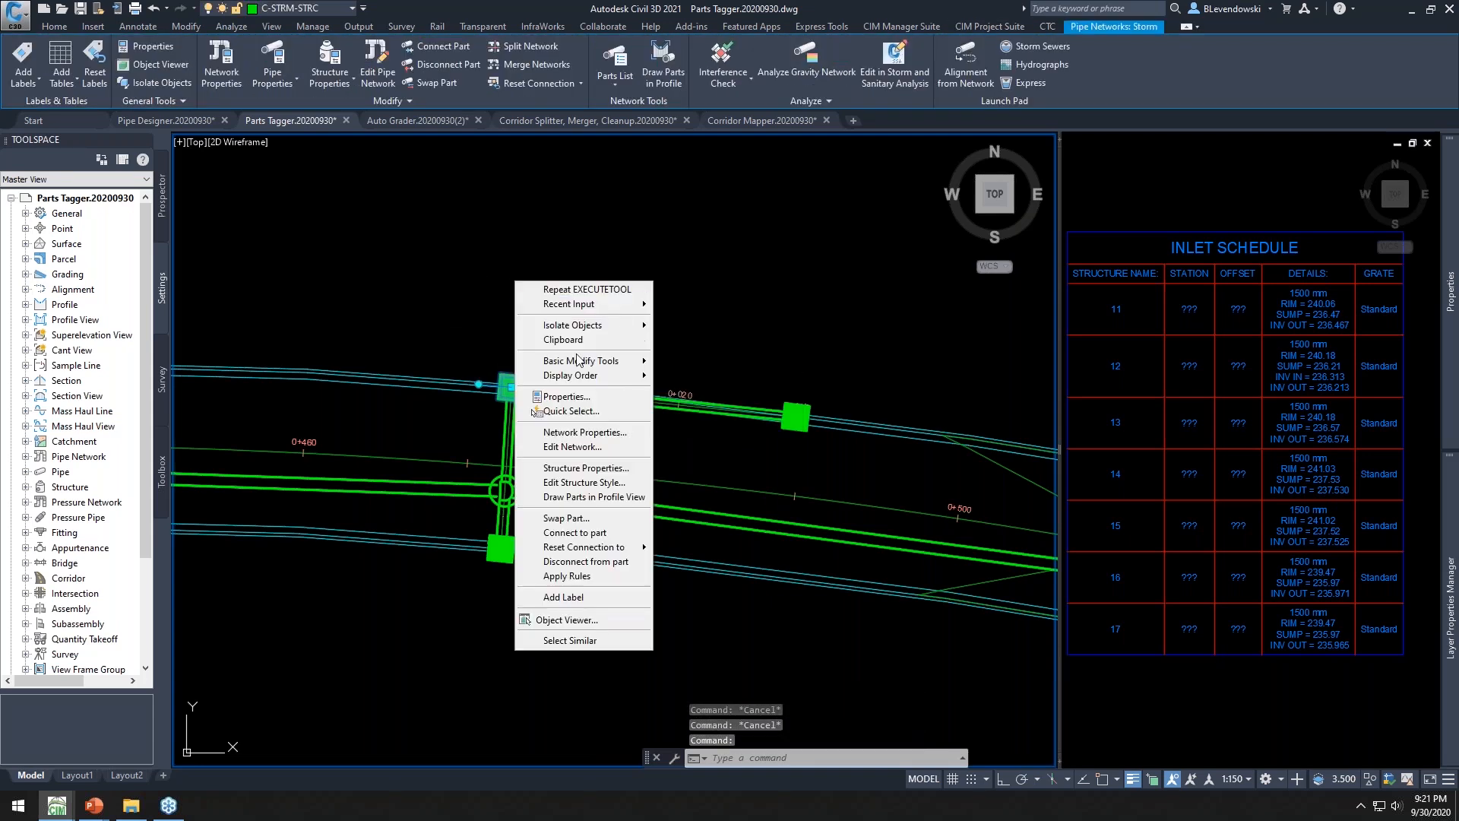
pyautogui.click(591, 469)
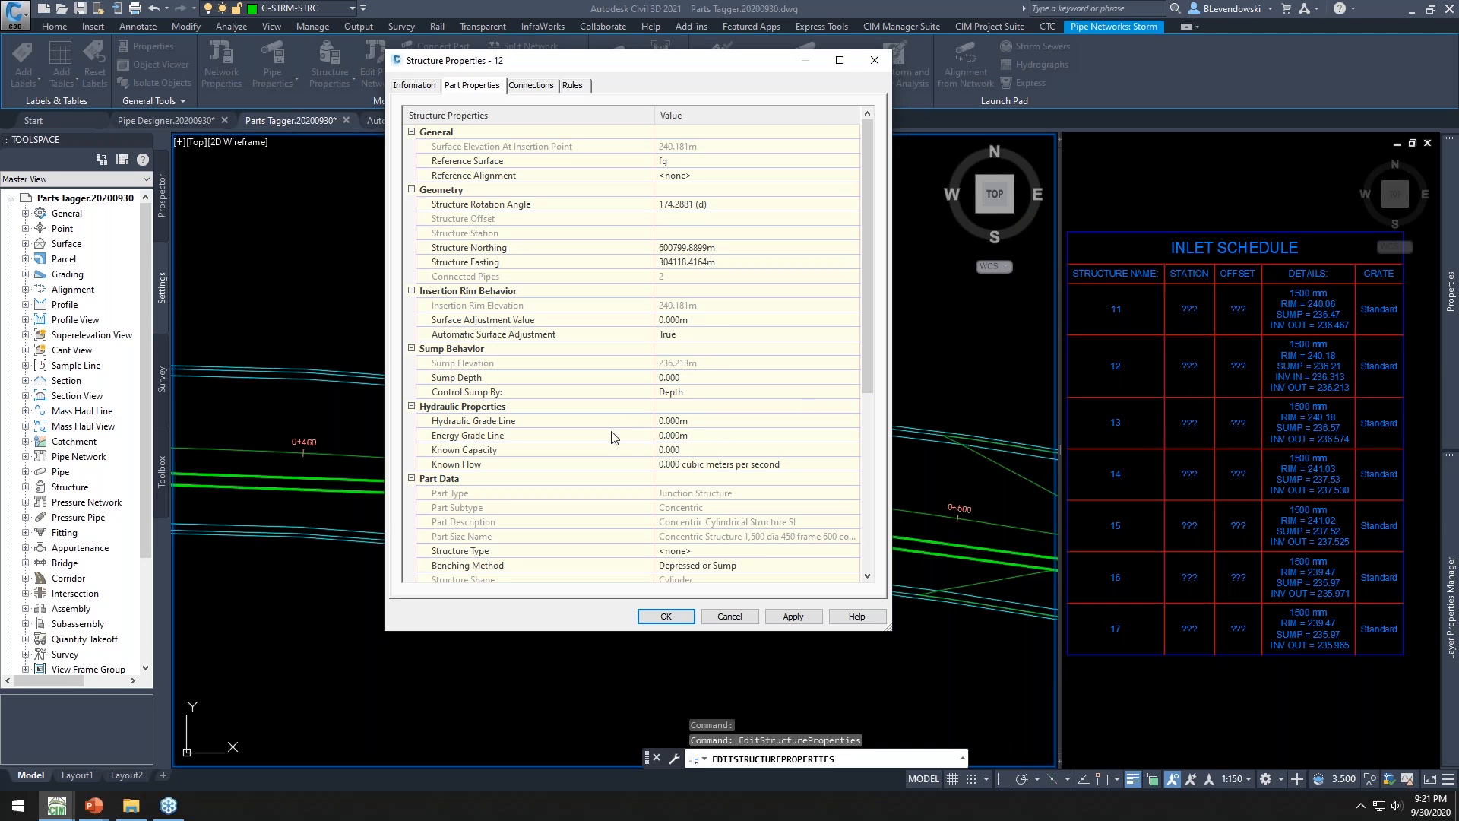
pyautogui.scroll(-4, 614, 438)
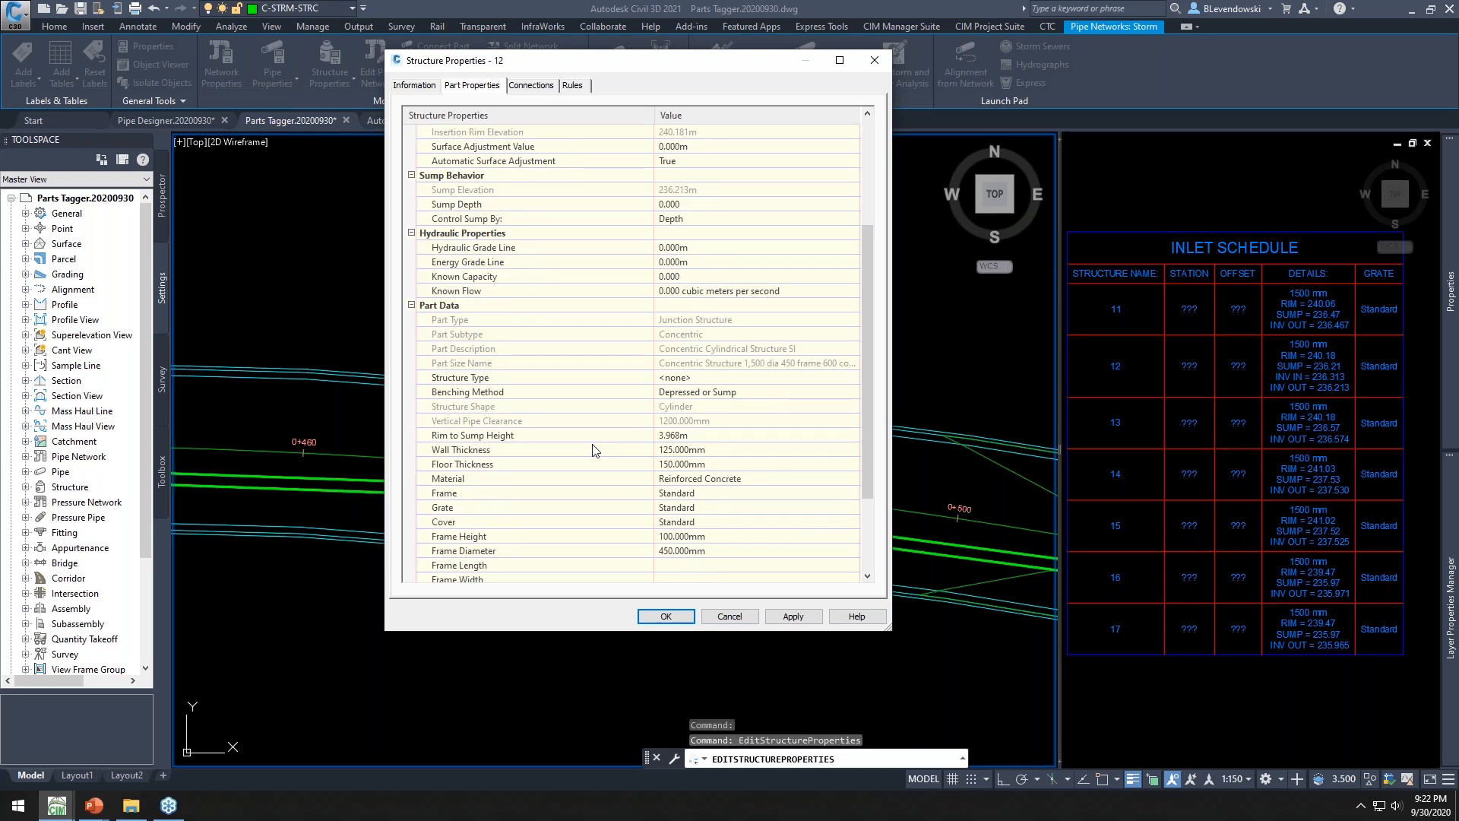
pyautogui.scroll(-3, 595, 450)
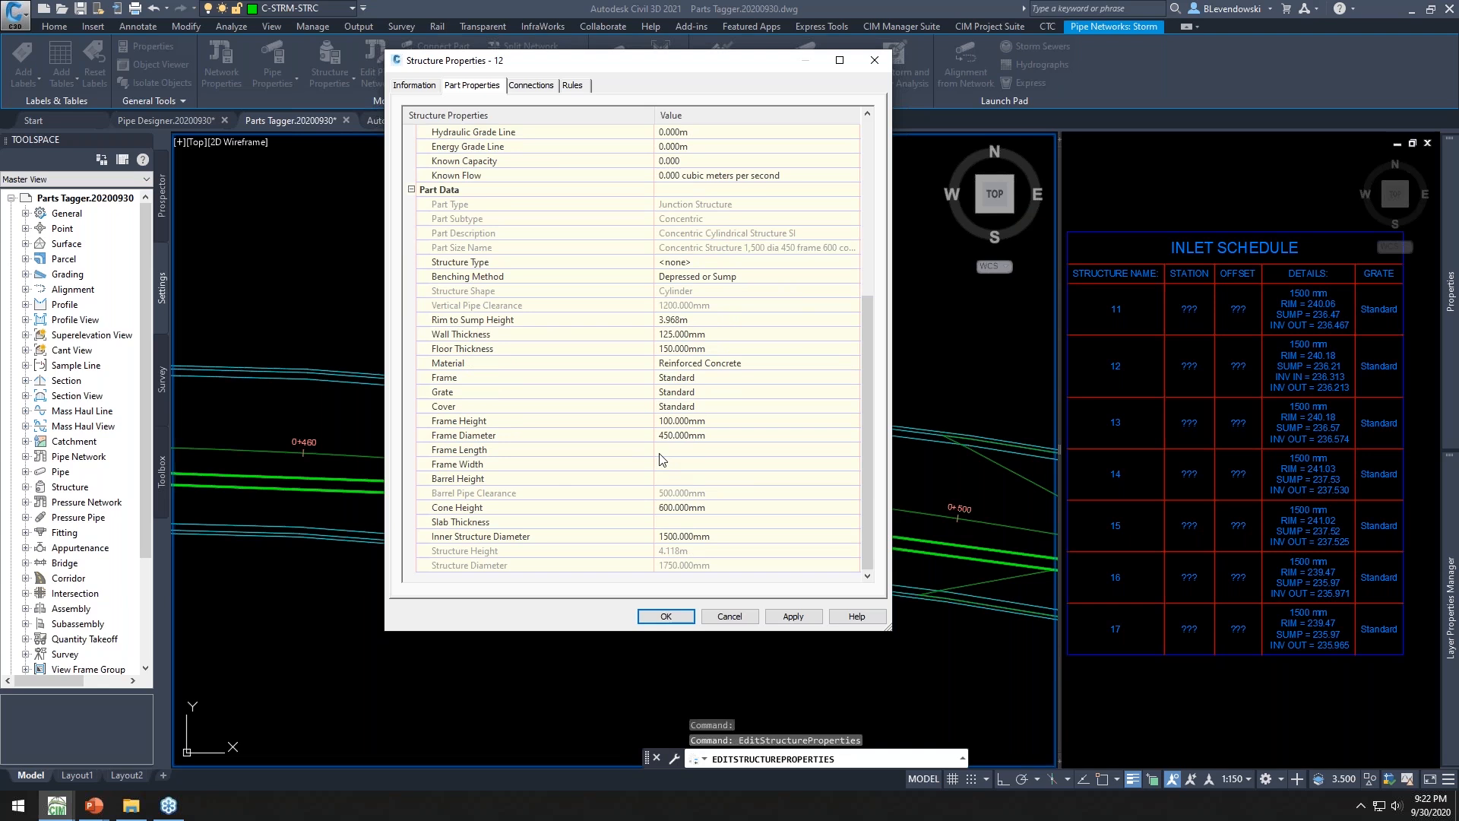
pyautogui.click(511, 395)
pyautogui.click(736, 621)
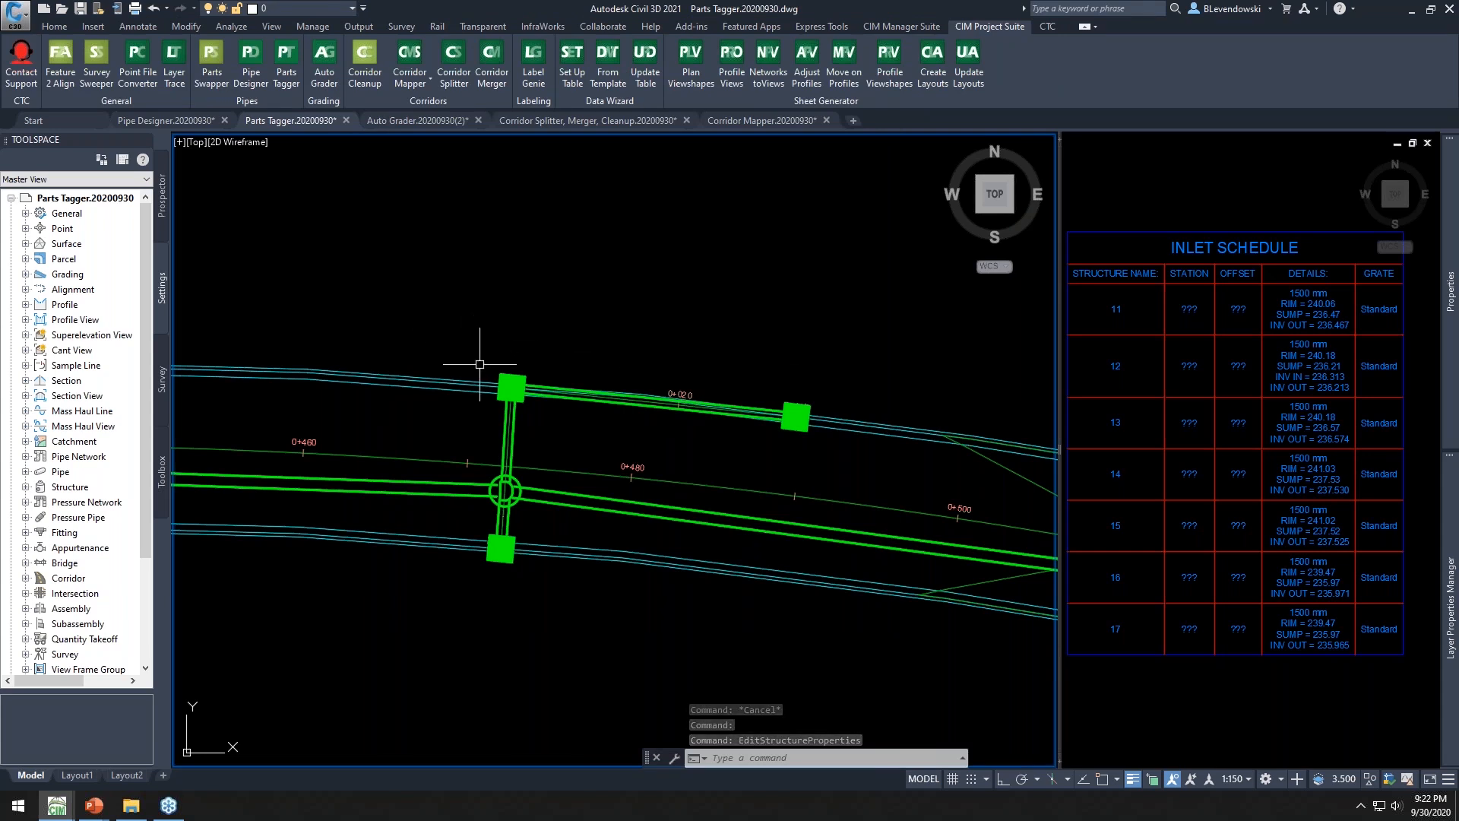
# Select a structure and all similar structures in the drawing, returning to the CIM Project Suite tools
pyautogui.click(470, 335)
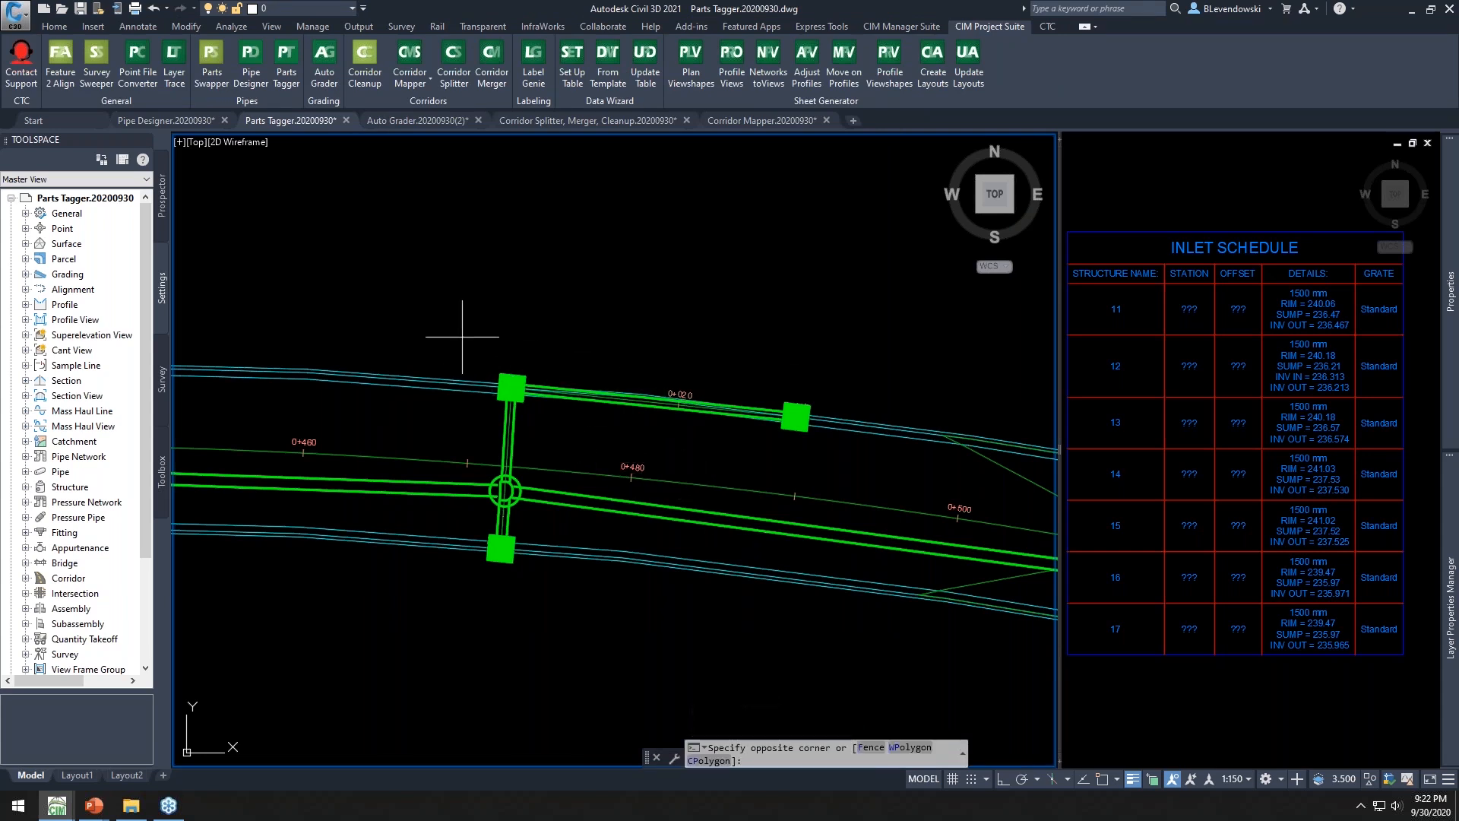
pyautogui.click(581, 416)
pyautogui.rightClick(553, 272)
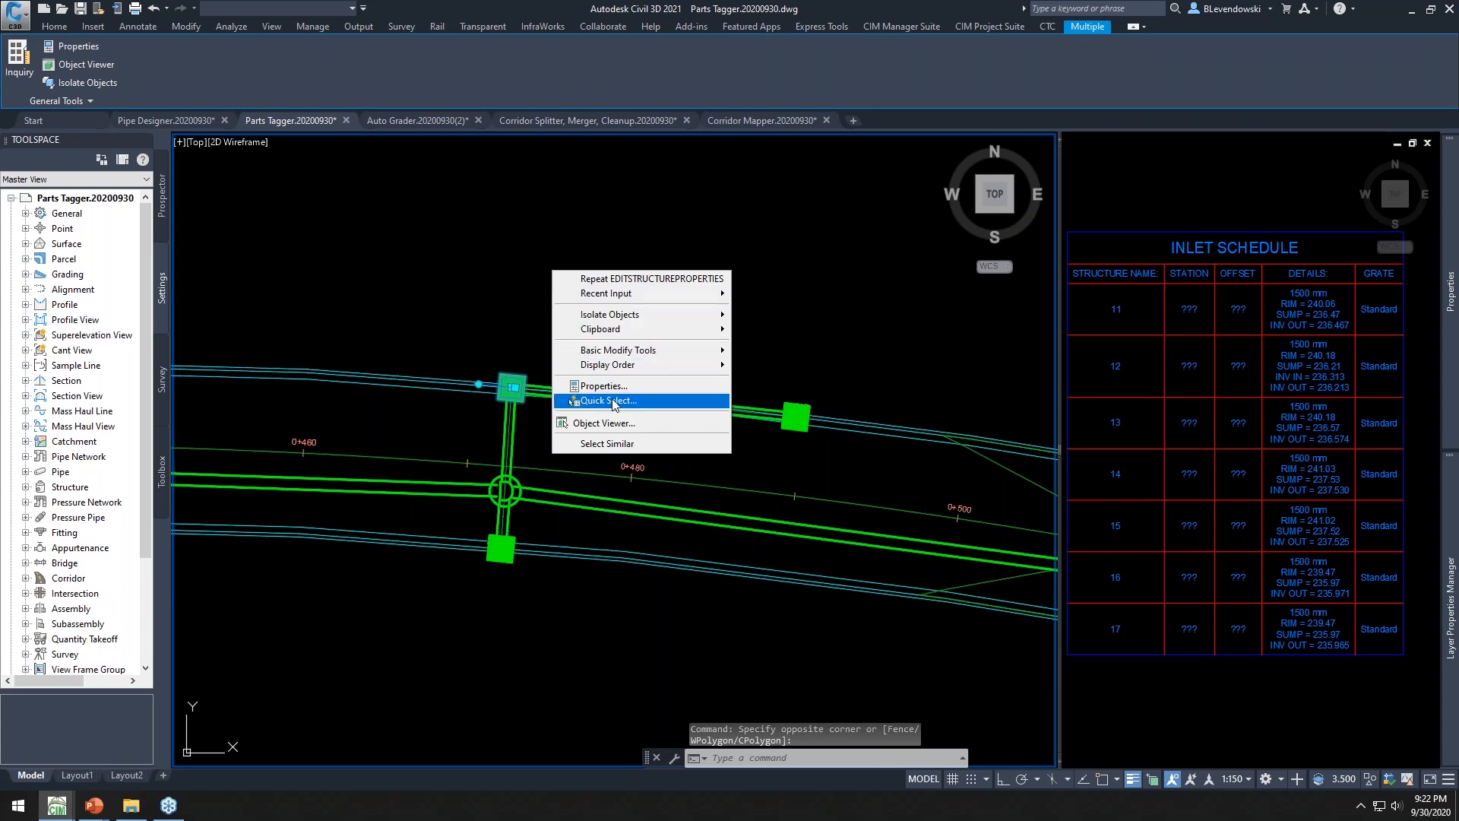
pyautogui.click(607, 443)
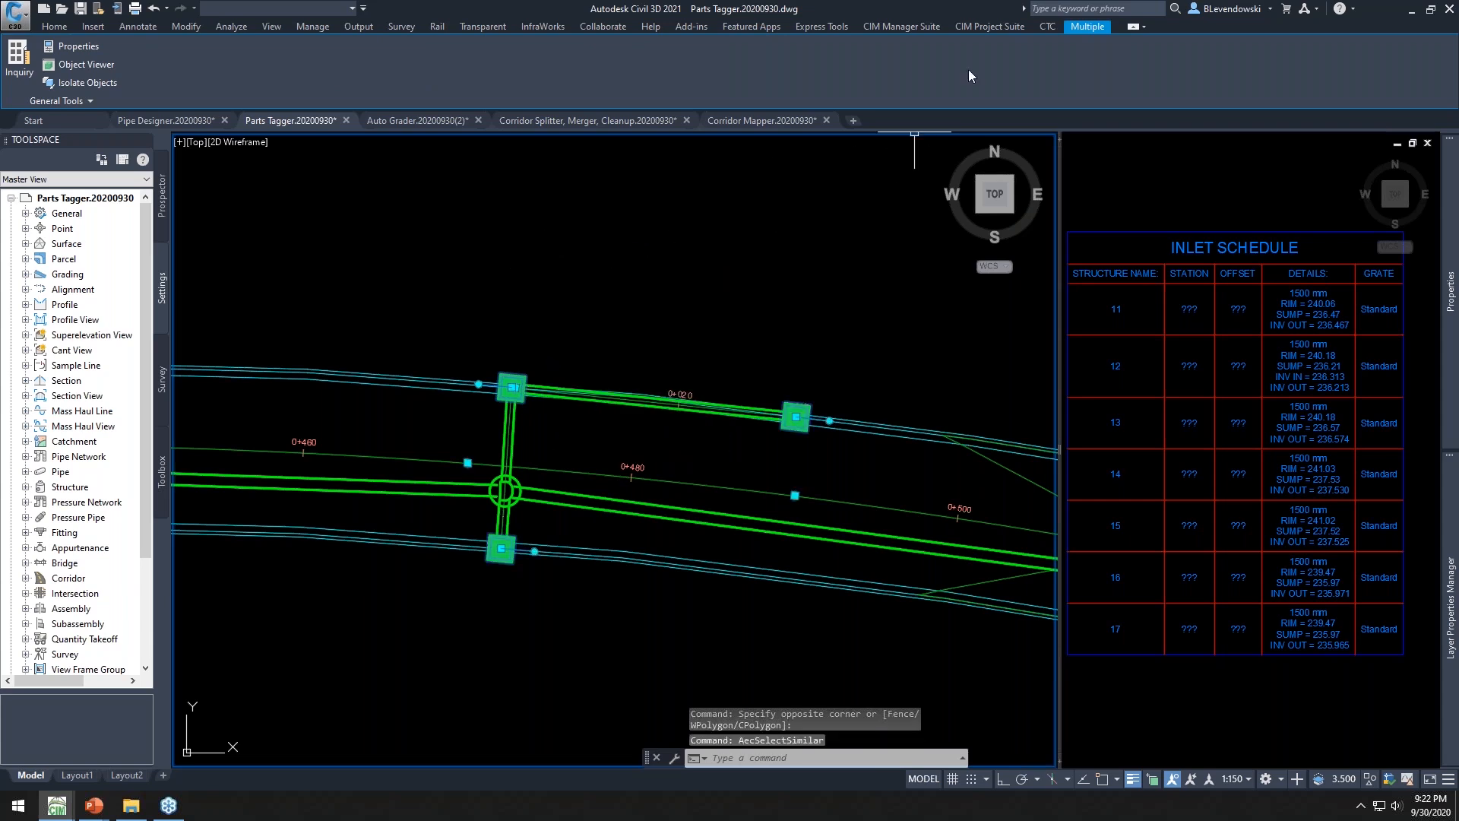
pyautogui.click(989, 26)
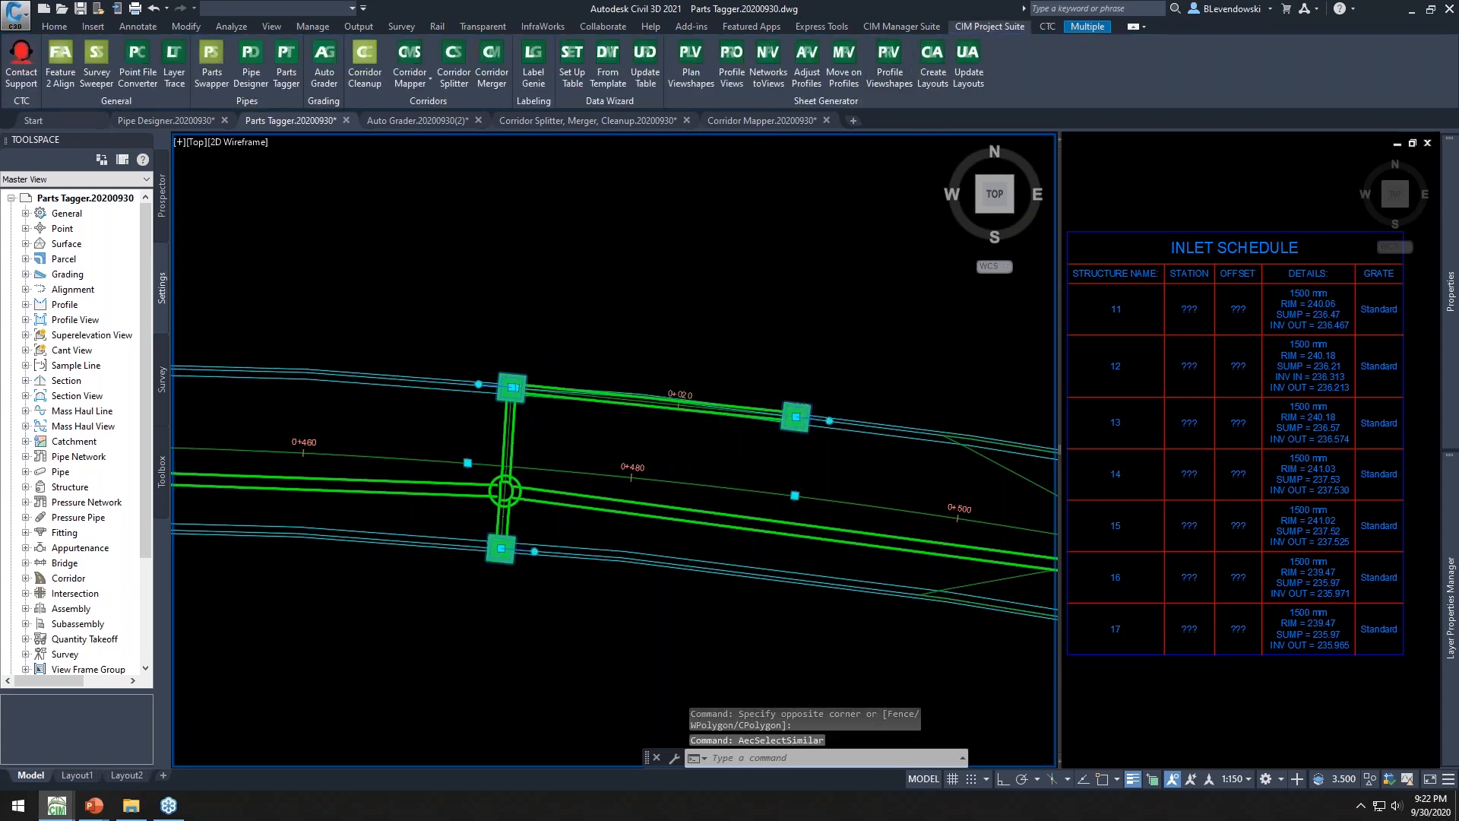
# Open Parts Tagger for the selected structures and set their grate to TYPE A
pyautogui.scroll(-3, 688, 407)
pyautogui.scroll(3, 623, 418)
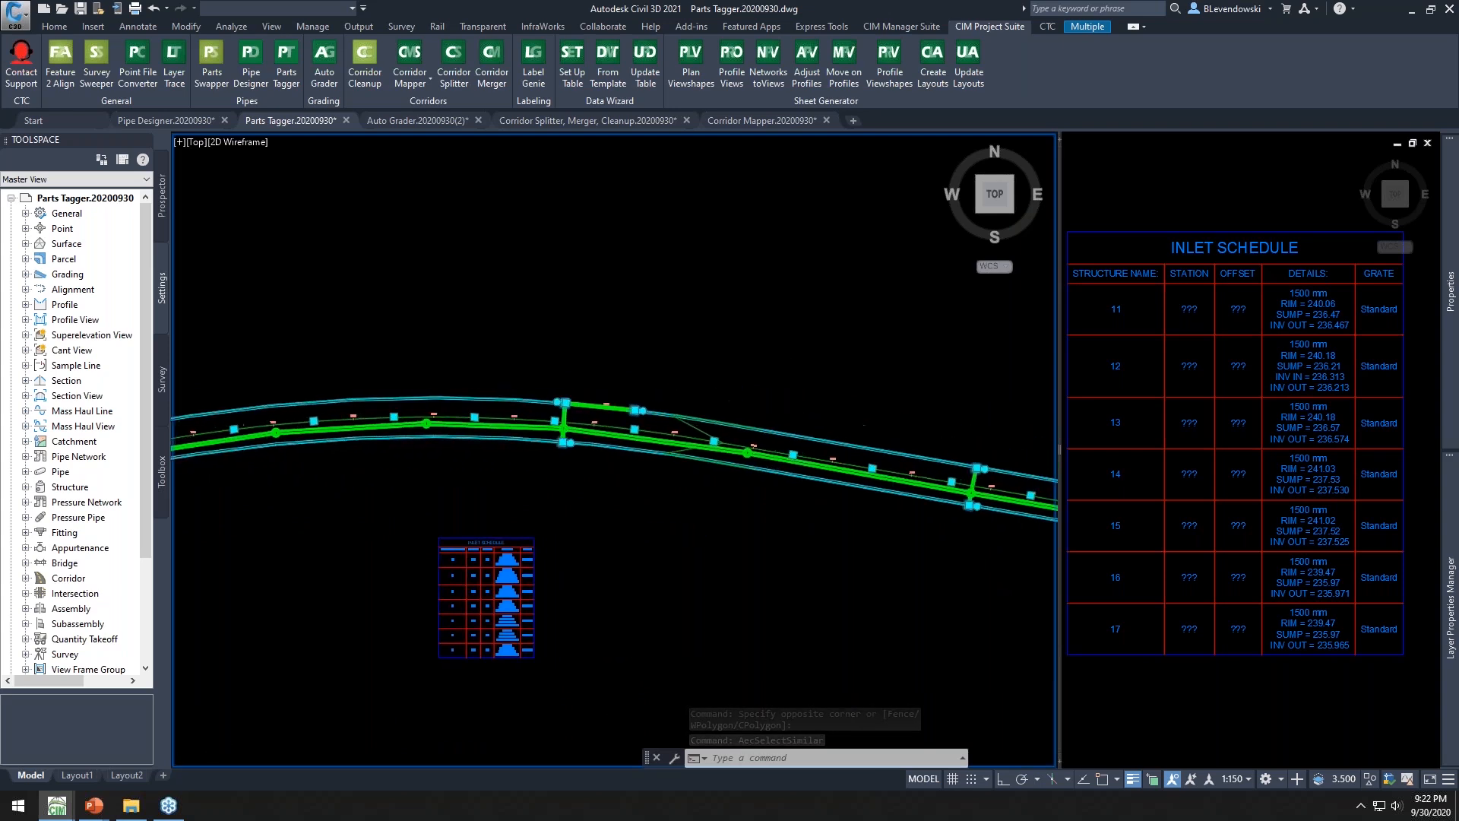
pyautogui.scroll(2, 607, 424)
pyautogui.scroll(3, 498, 380)
pyautogui.click(285, 61)
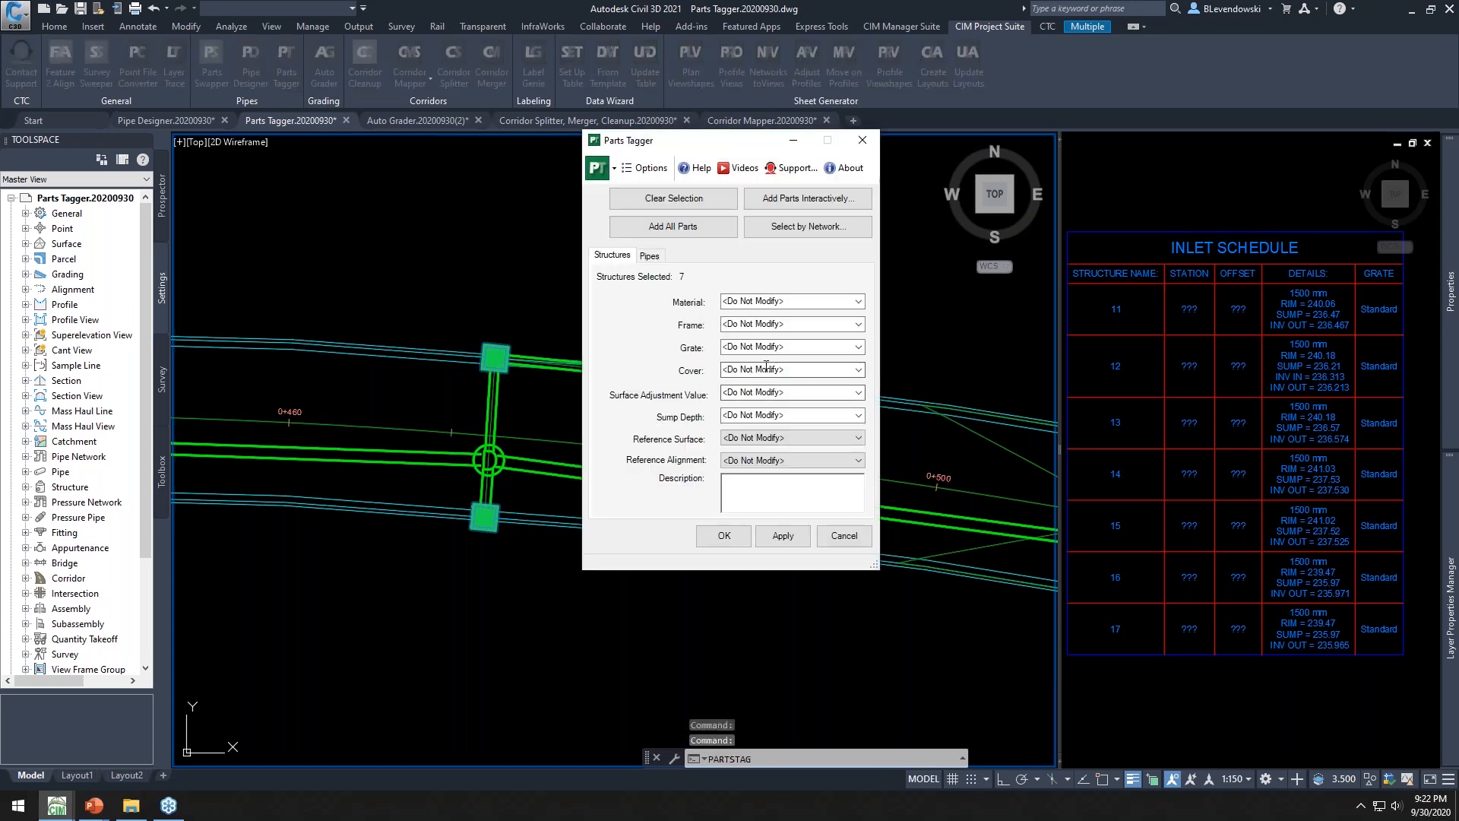
pyautogui.click(830, 345)
pyautogui.write('T')
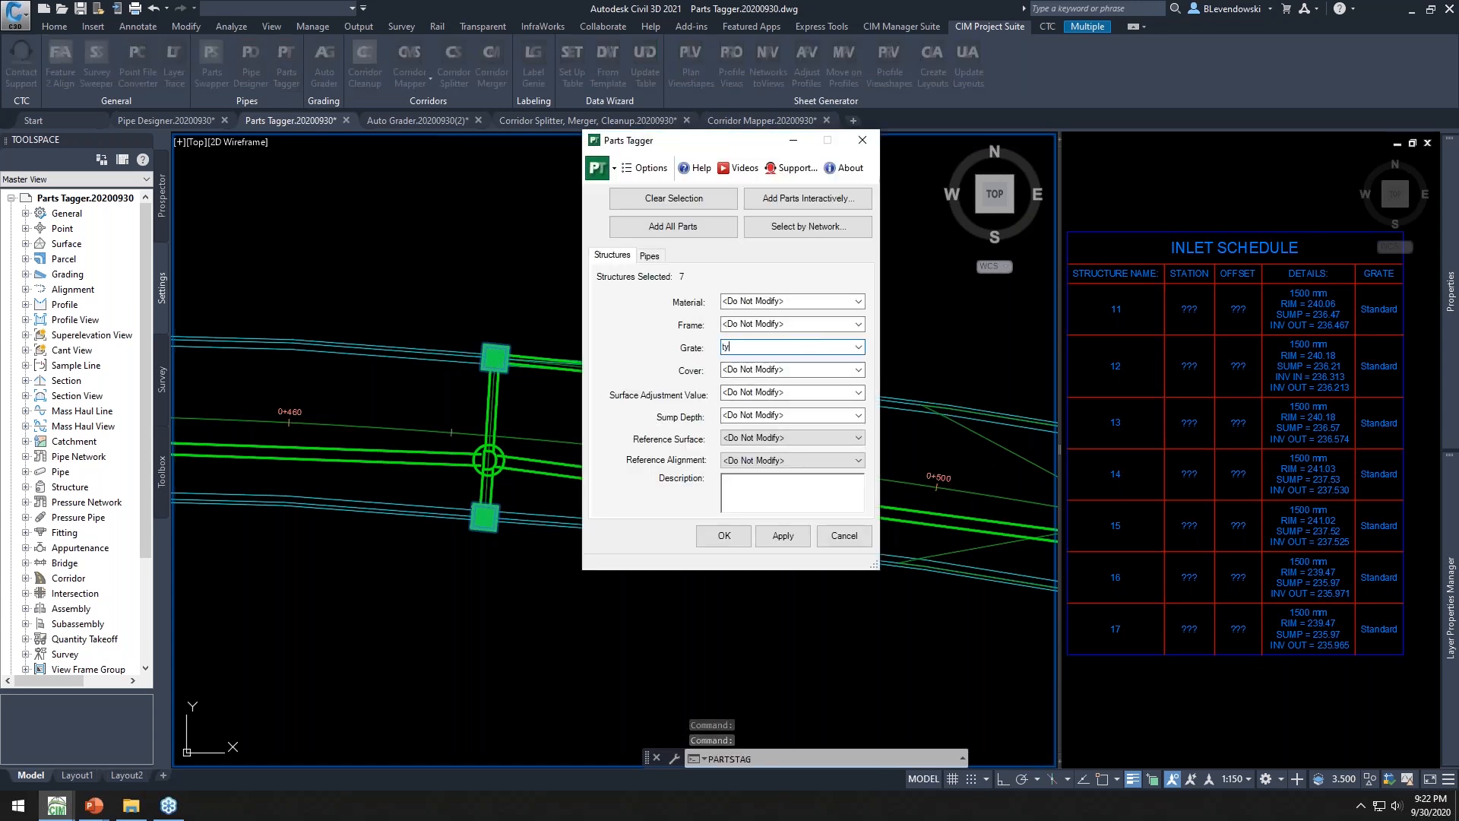
pyautogui.write('YPE A')
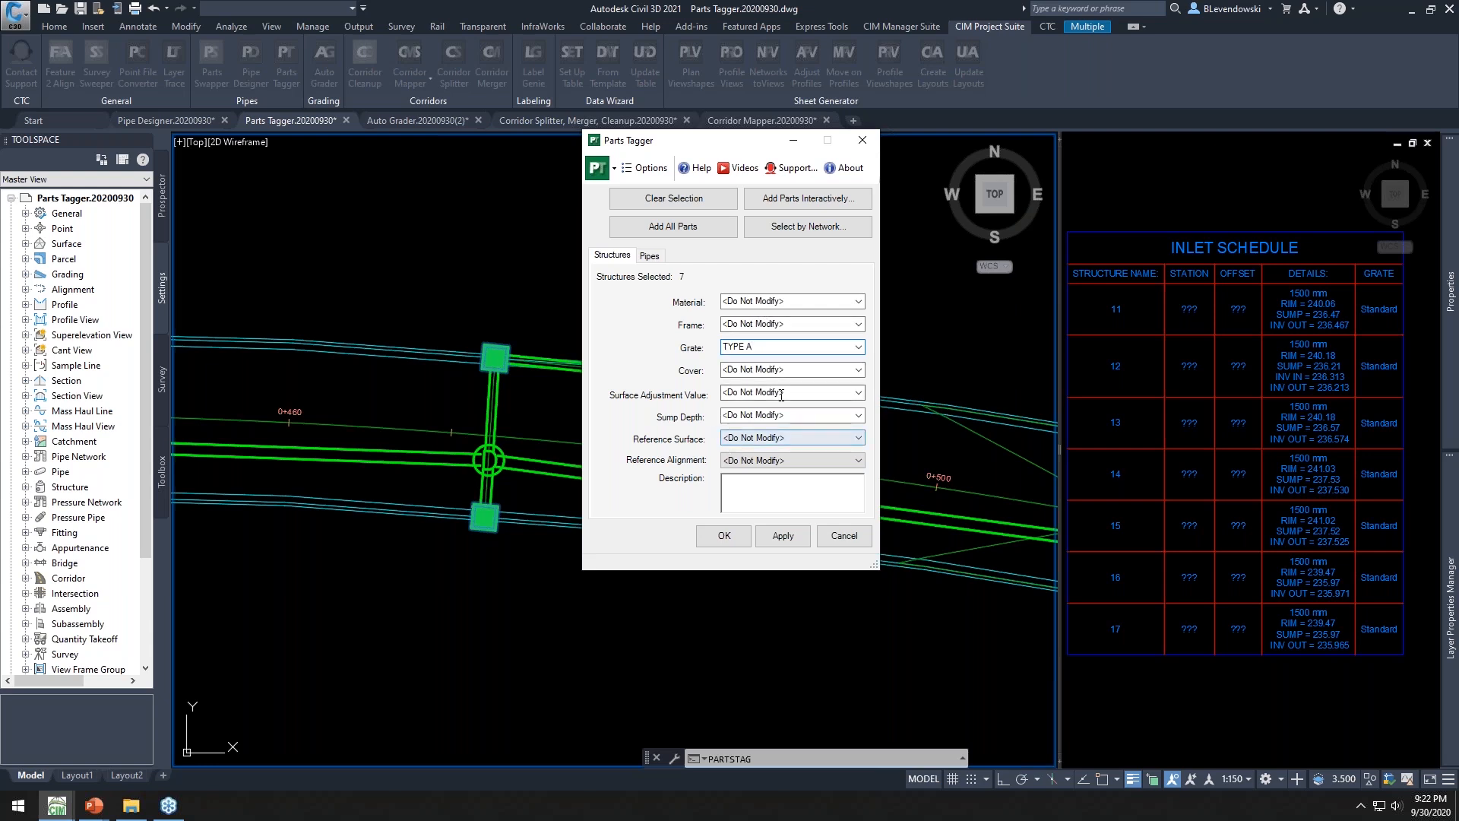
# Set the structures' reference alignment to Main and apply the Parts Tagger changes
pyautogui.click(770, 460)
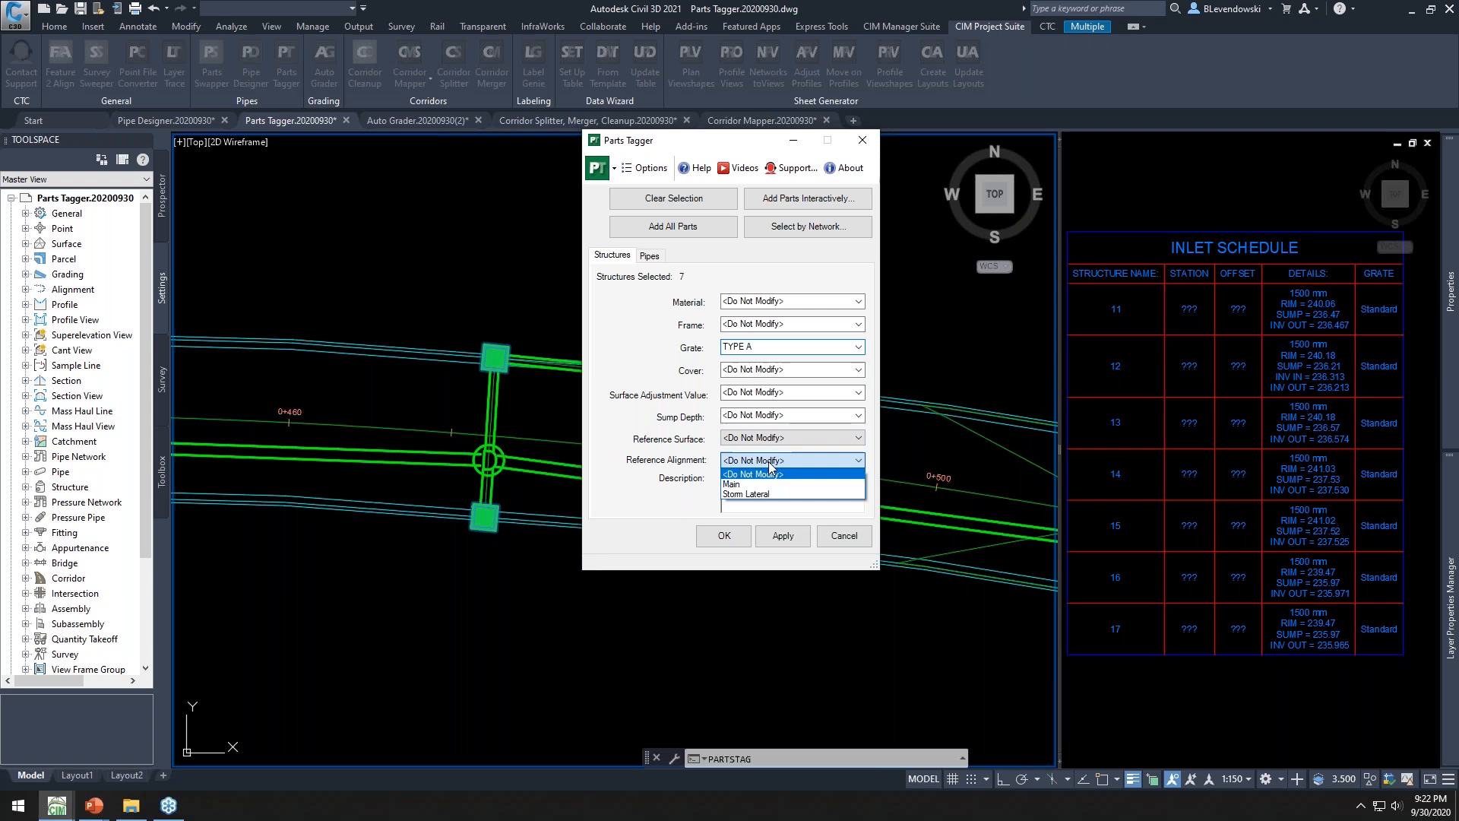
pyautogui.click(741, 484)
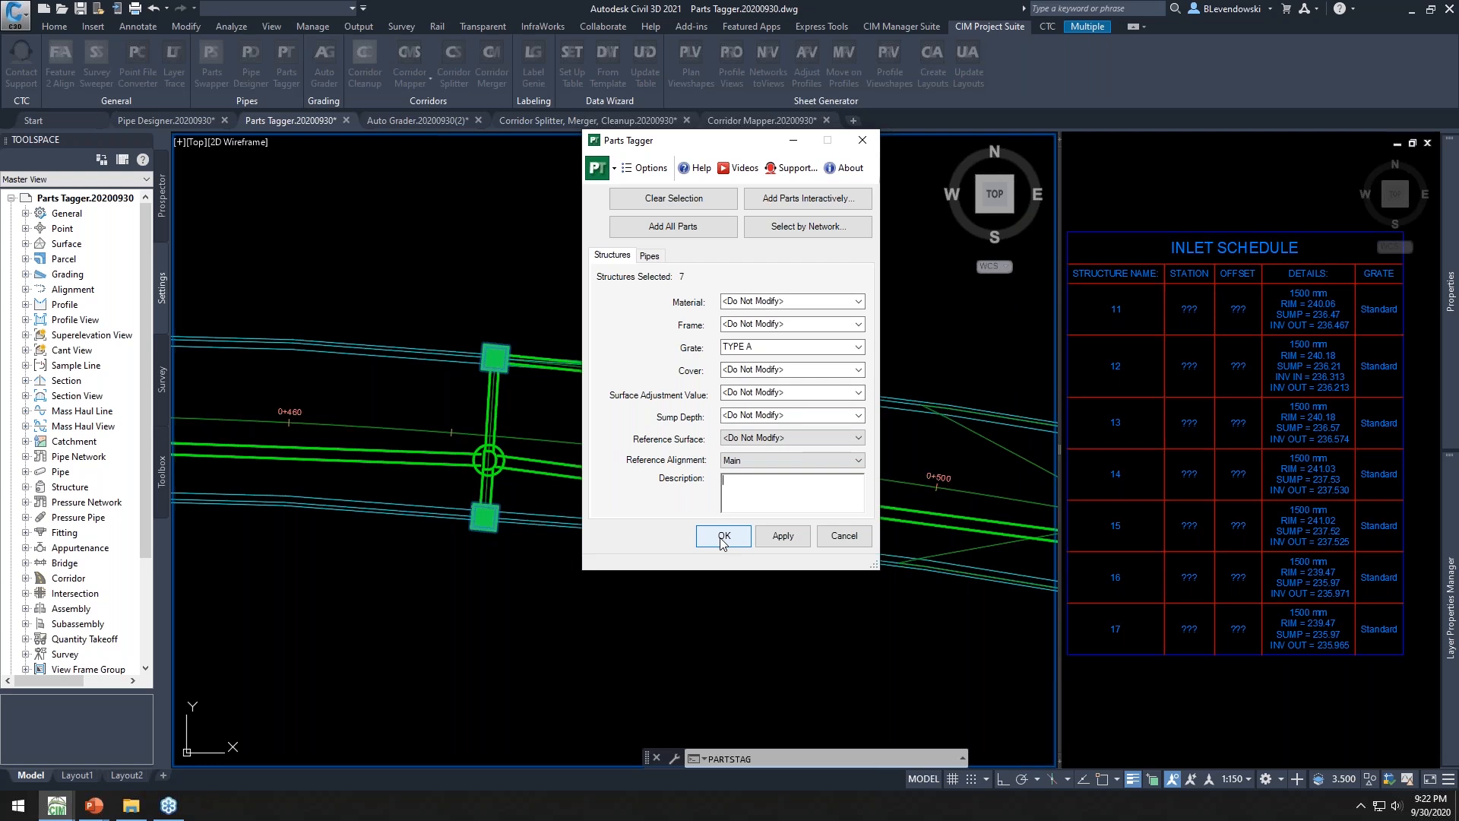
pyautogui.click(1209, 336)
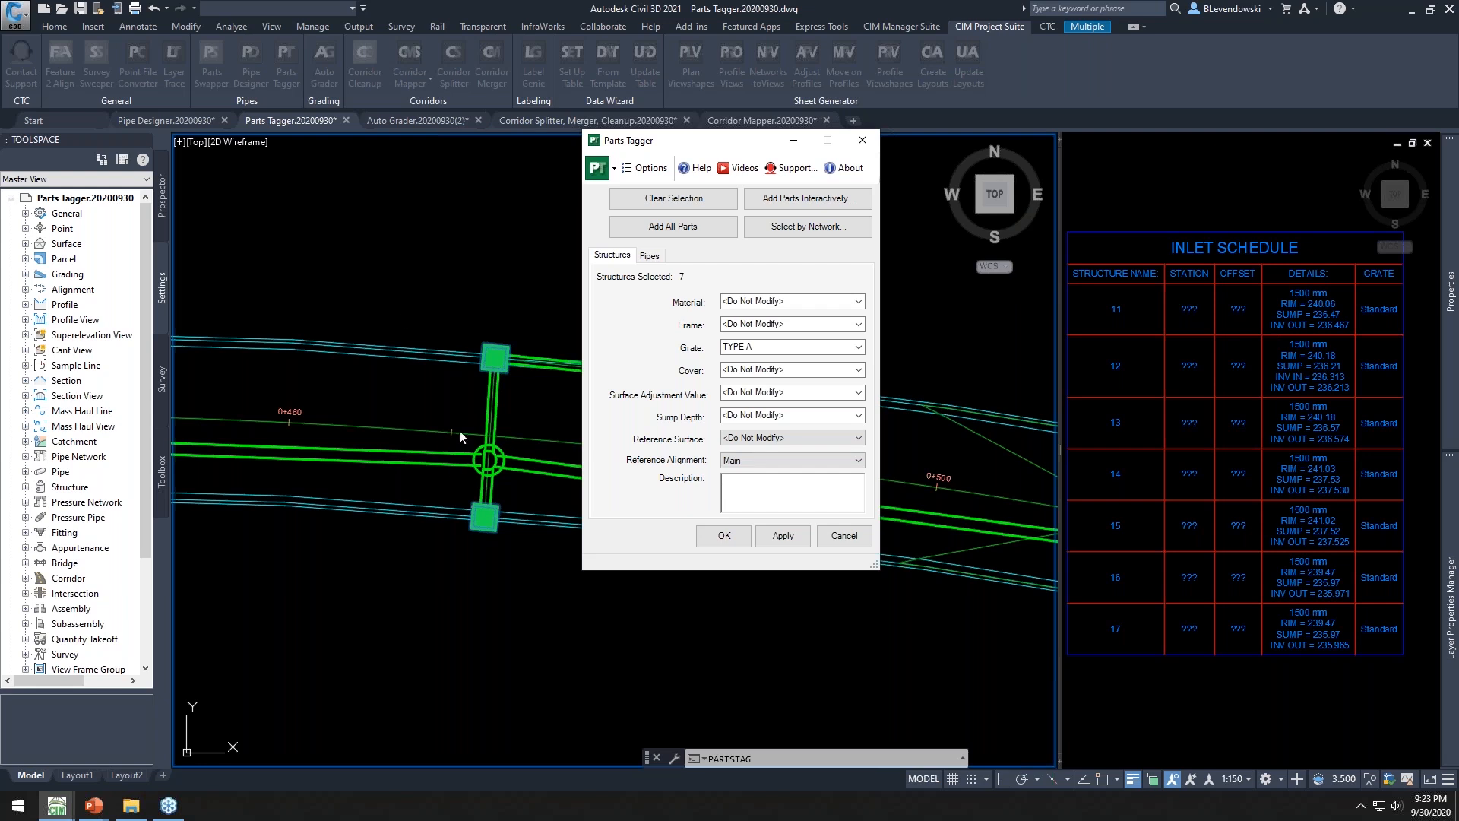
pyautogui.click(731, 537)
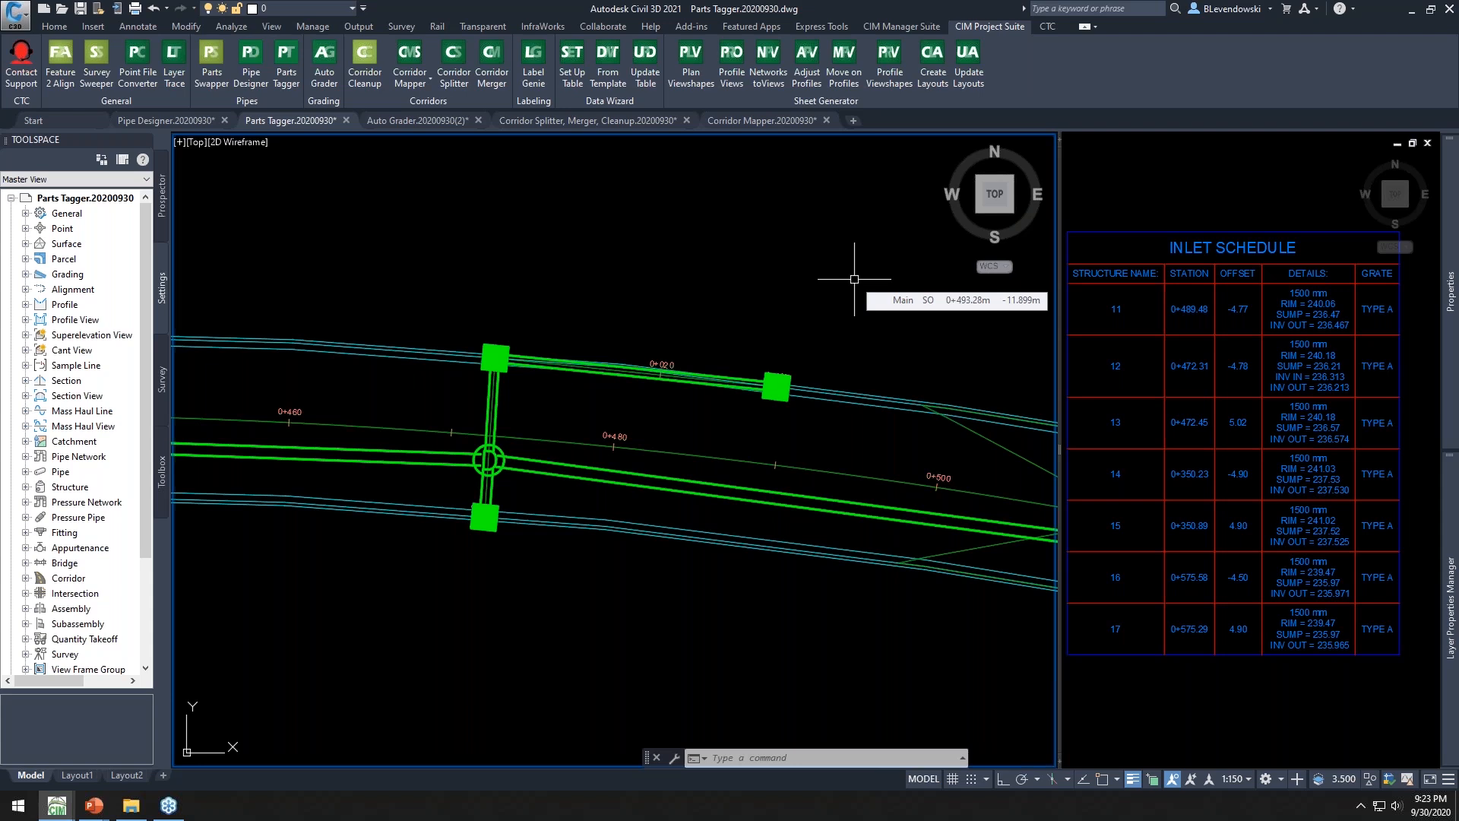
# Close the Parts Tagger and Pipe Designer drawings without saving changes
pyautogui.click(346, 120)
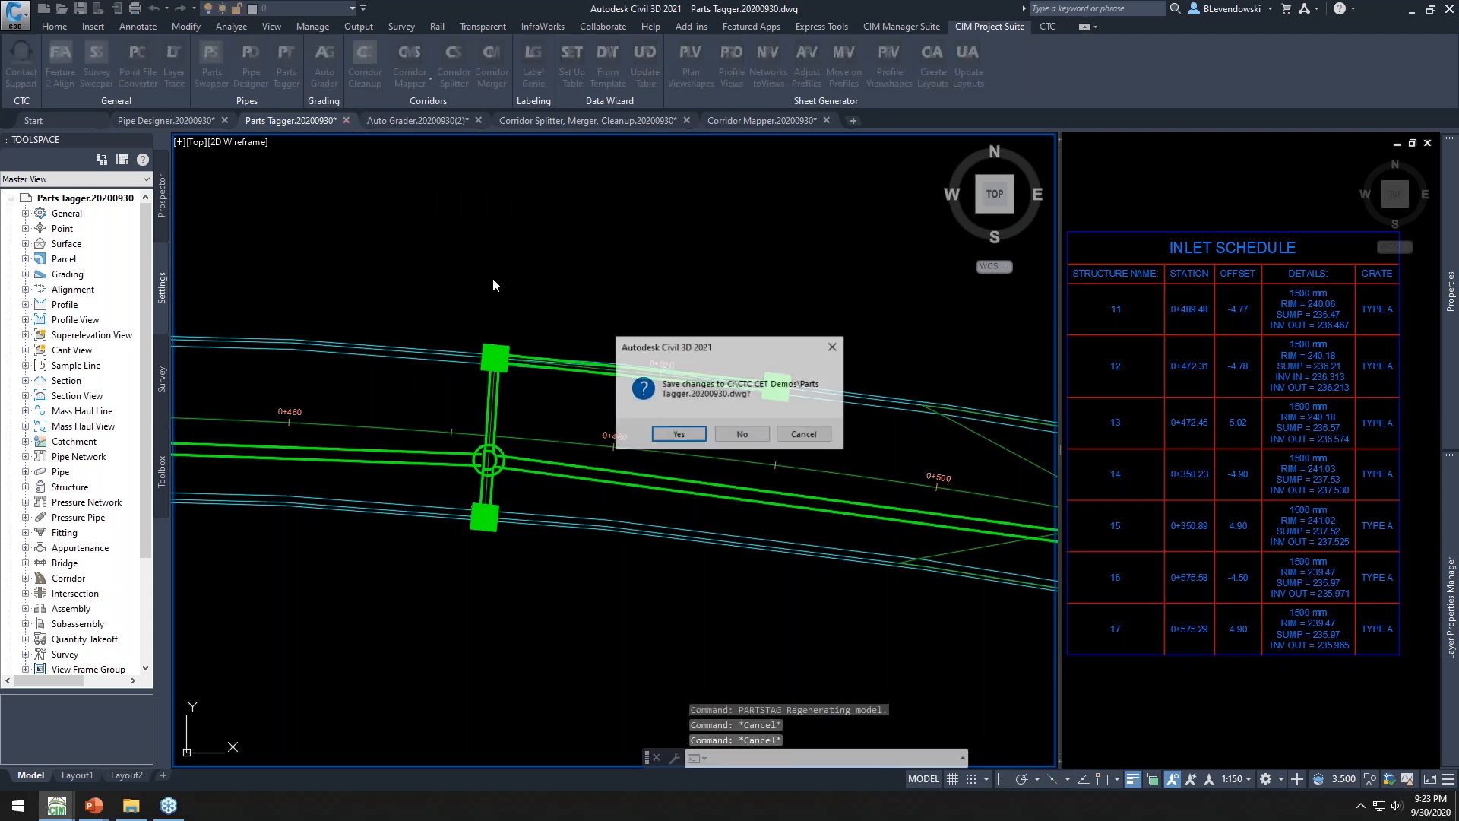
pyautogui.click(742, 434)
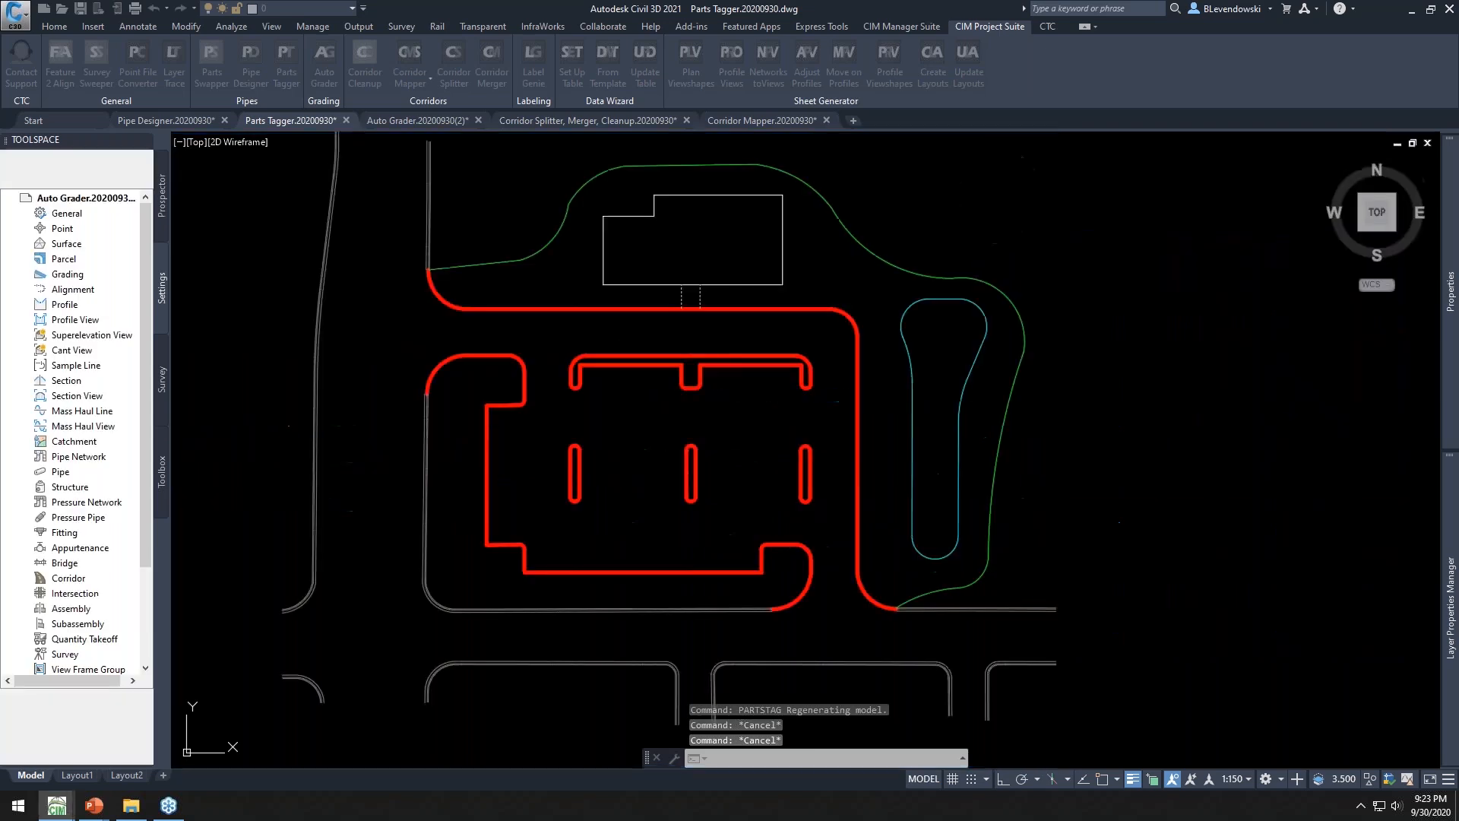
pyautogui.click(223, 120)
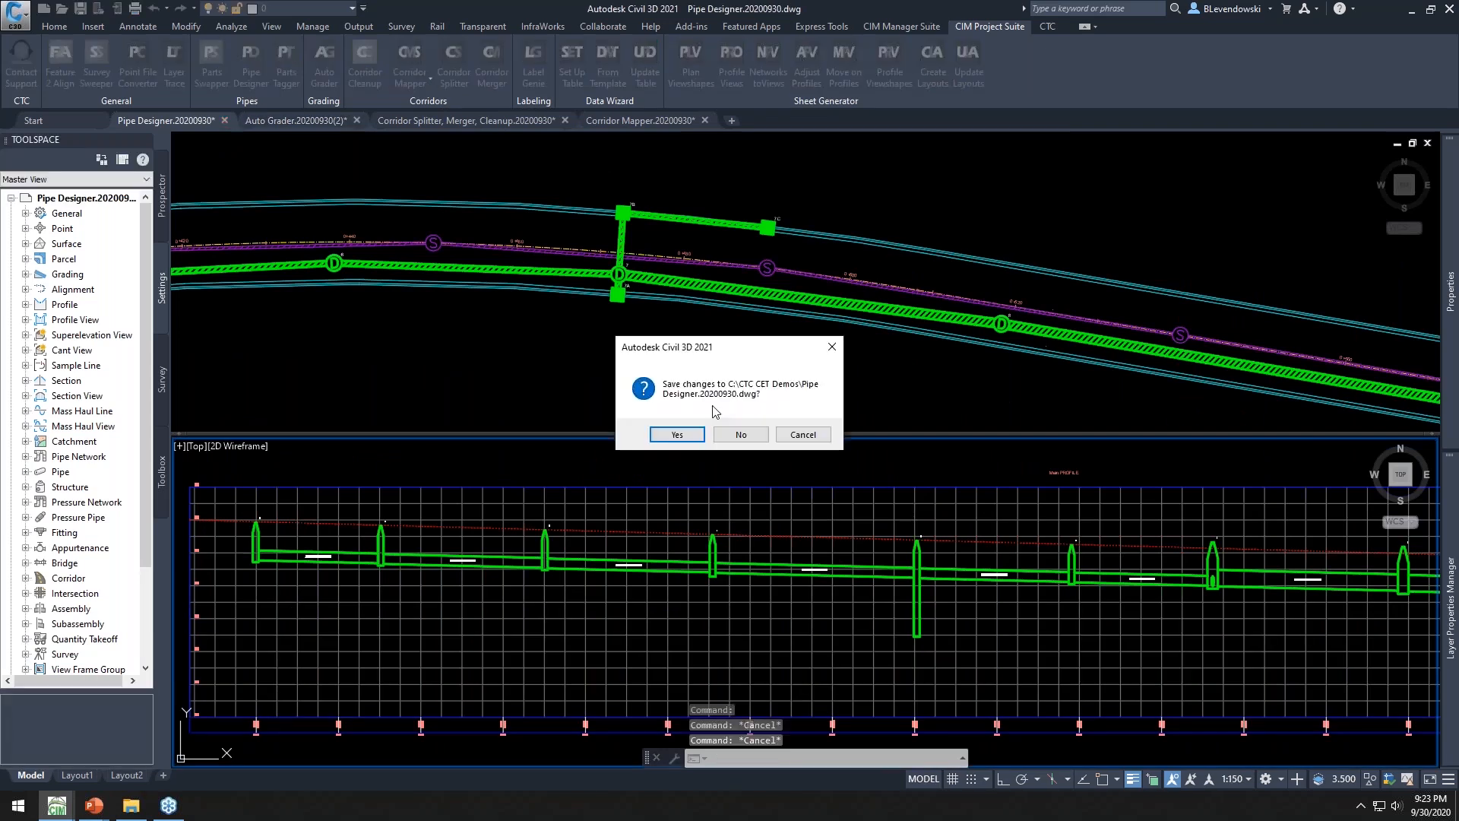
pyautogui.click(741, 436)
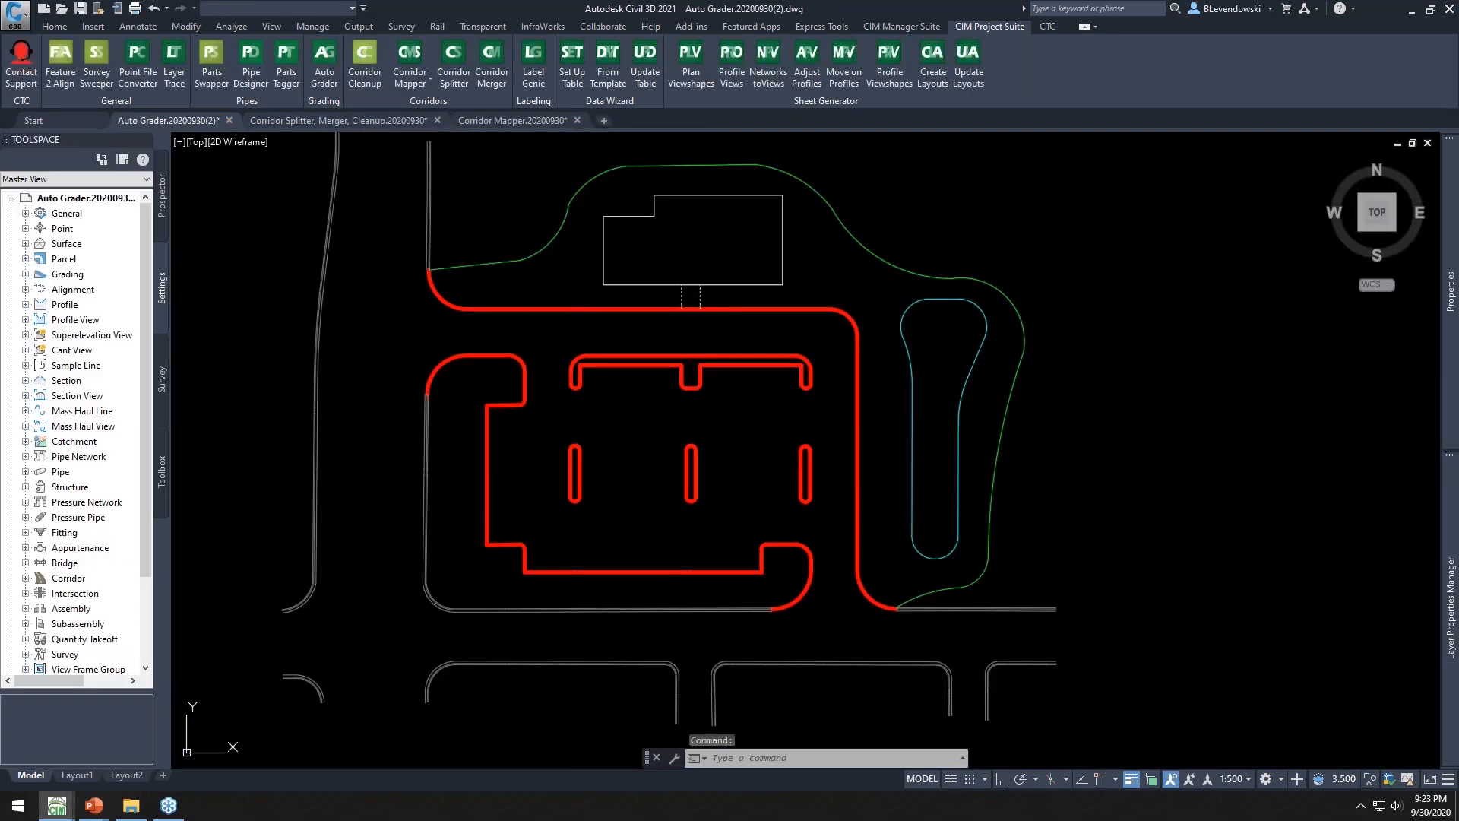
# Examine the building site, pond and subdivision grading layout in the Auto Grader drawing
pyautogui.moveTo(680, 233)
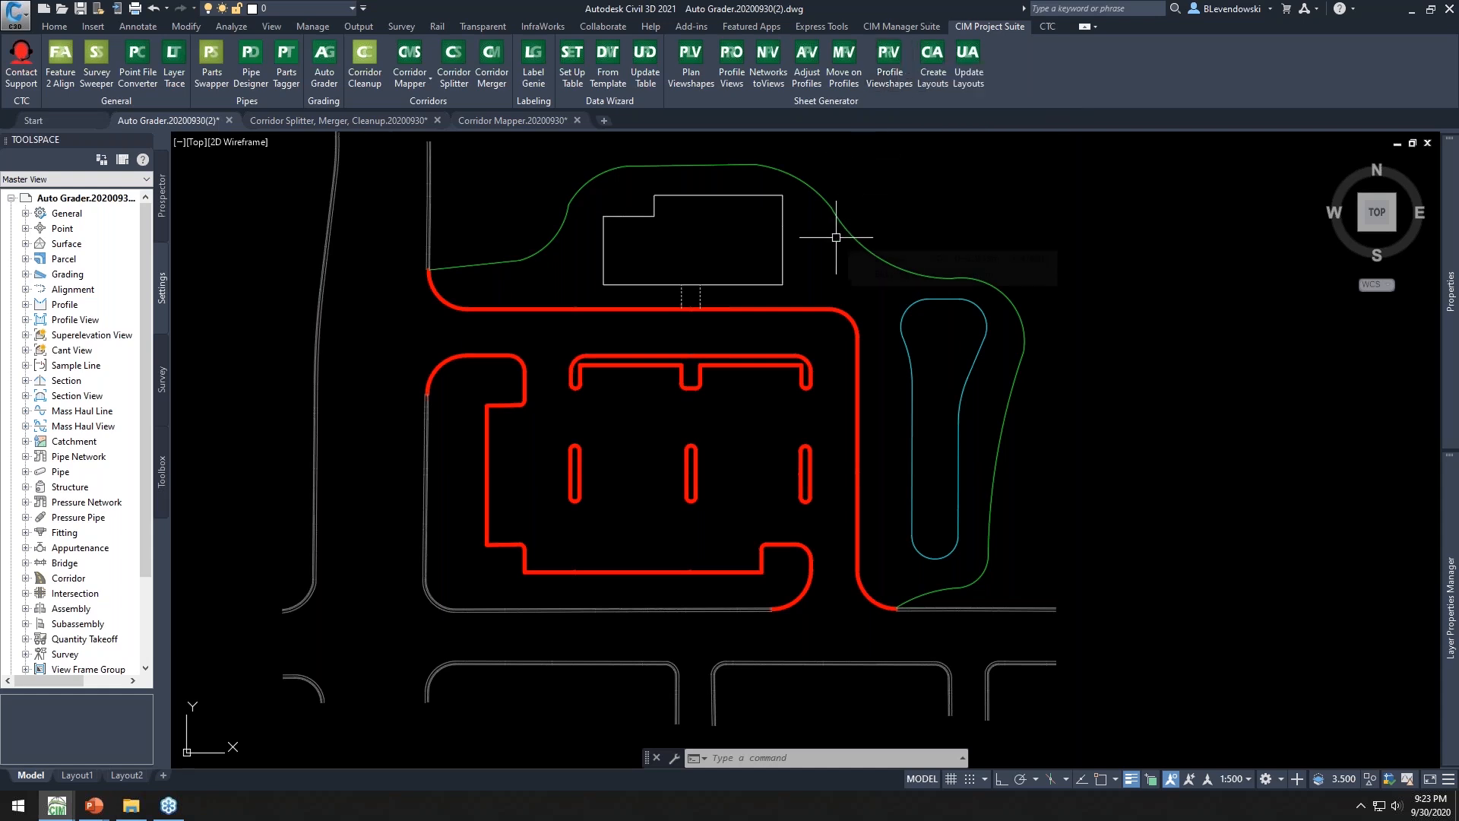
pyautogui.moveTo(836, 237)
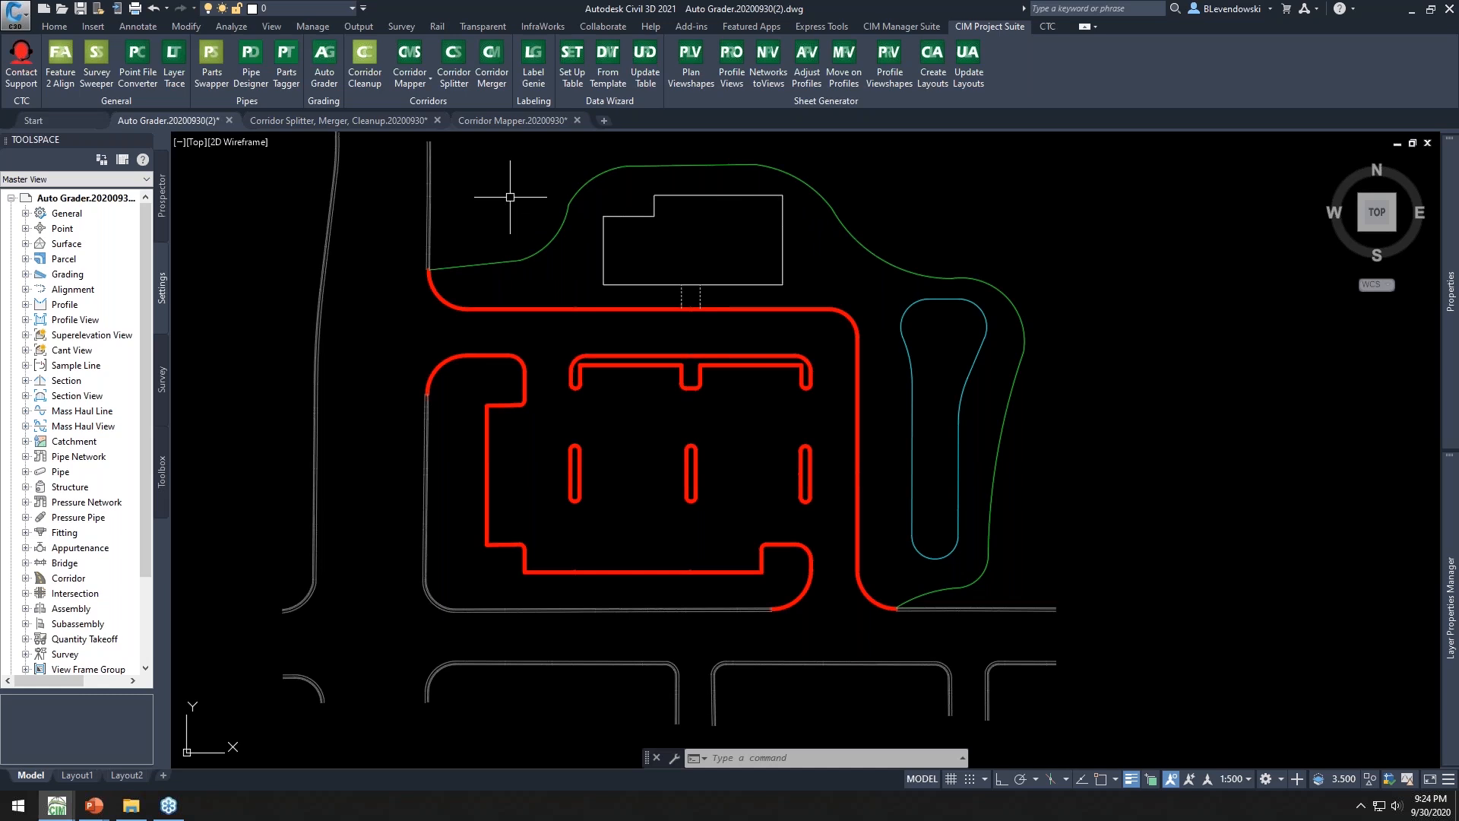
pyautogui.moveTo(511, 186); pyautogui.dragTo(537, 196, button='middle')
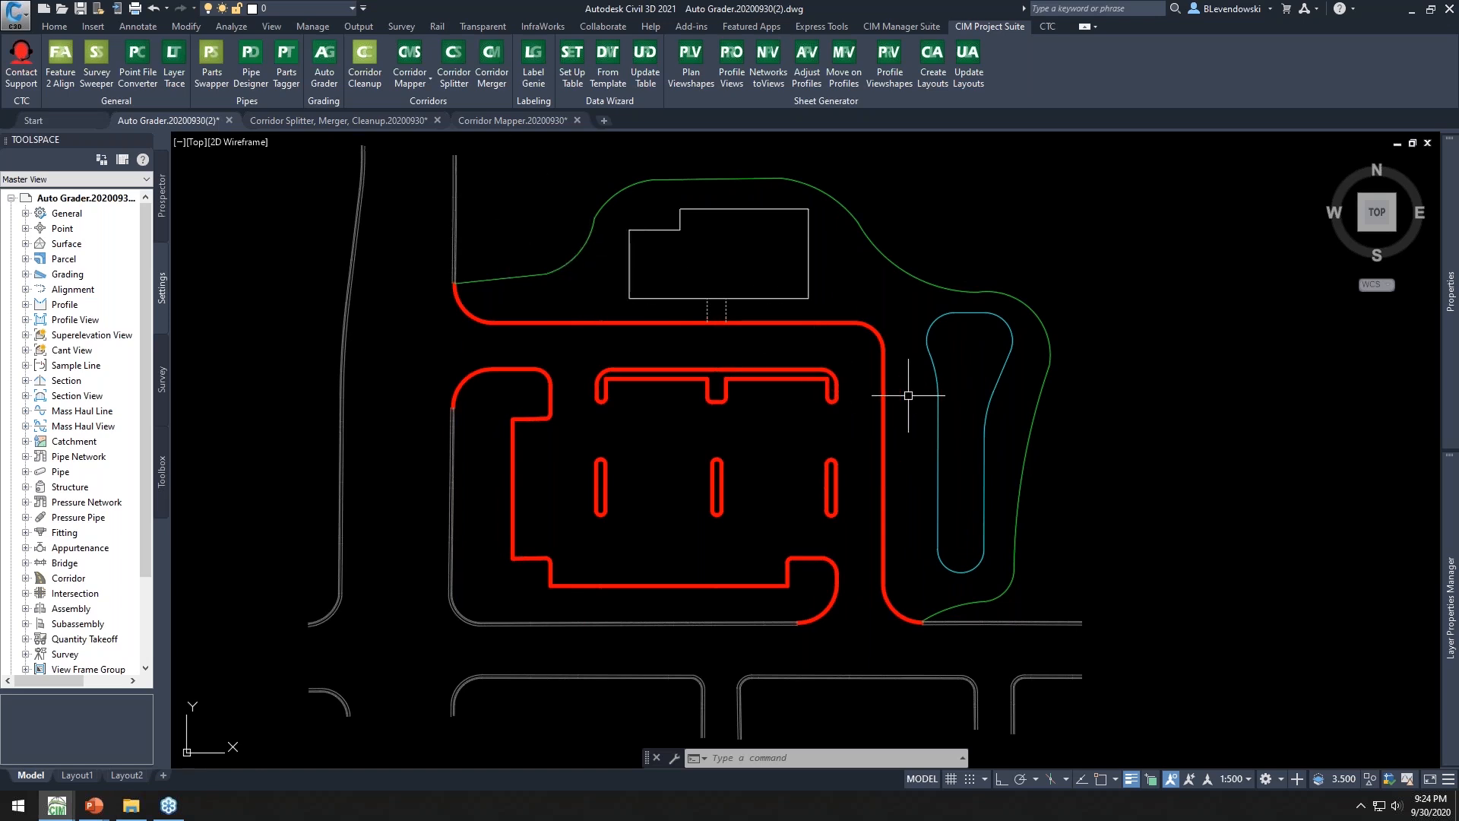
pyautogui.scroll(-6, 981, 456)
pyautogui.scroll(6, 699, 512)
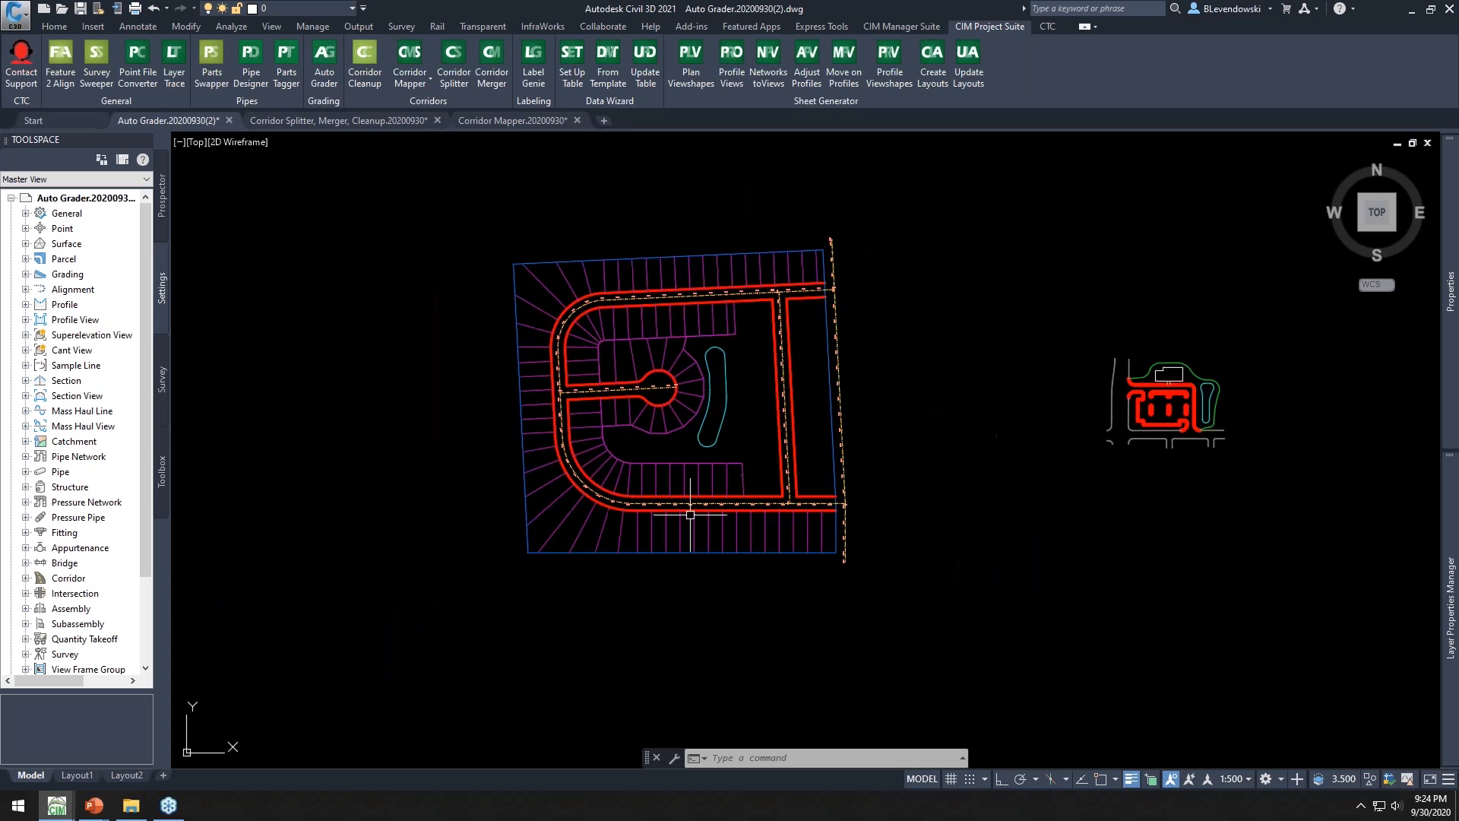
pyautogui.moveTo(768, 300); pyautogui.dragTo(752, 501, button='middle')
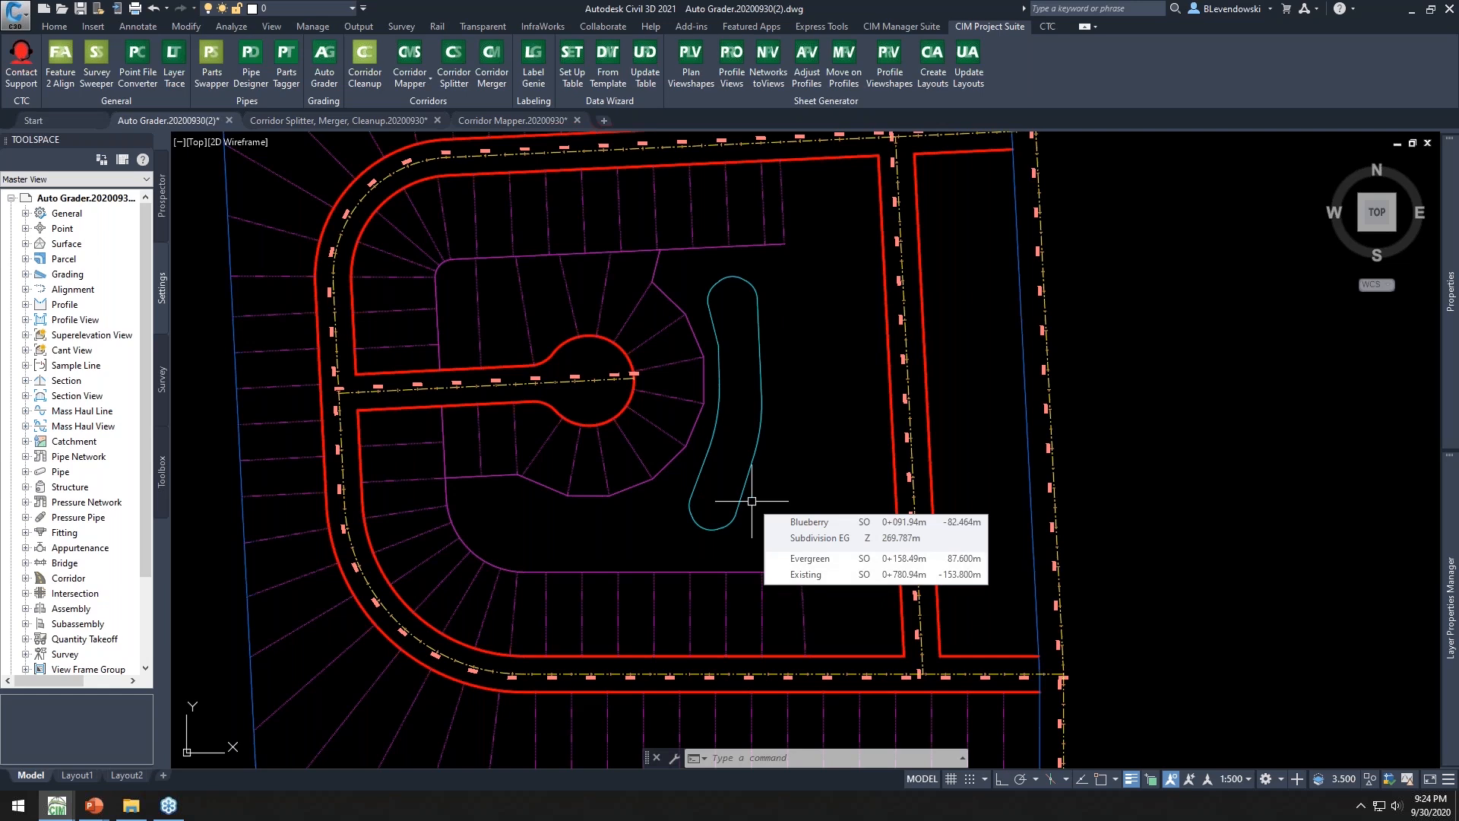
pyautogui.scroll(-6, 836, 318)
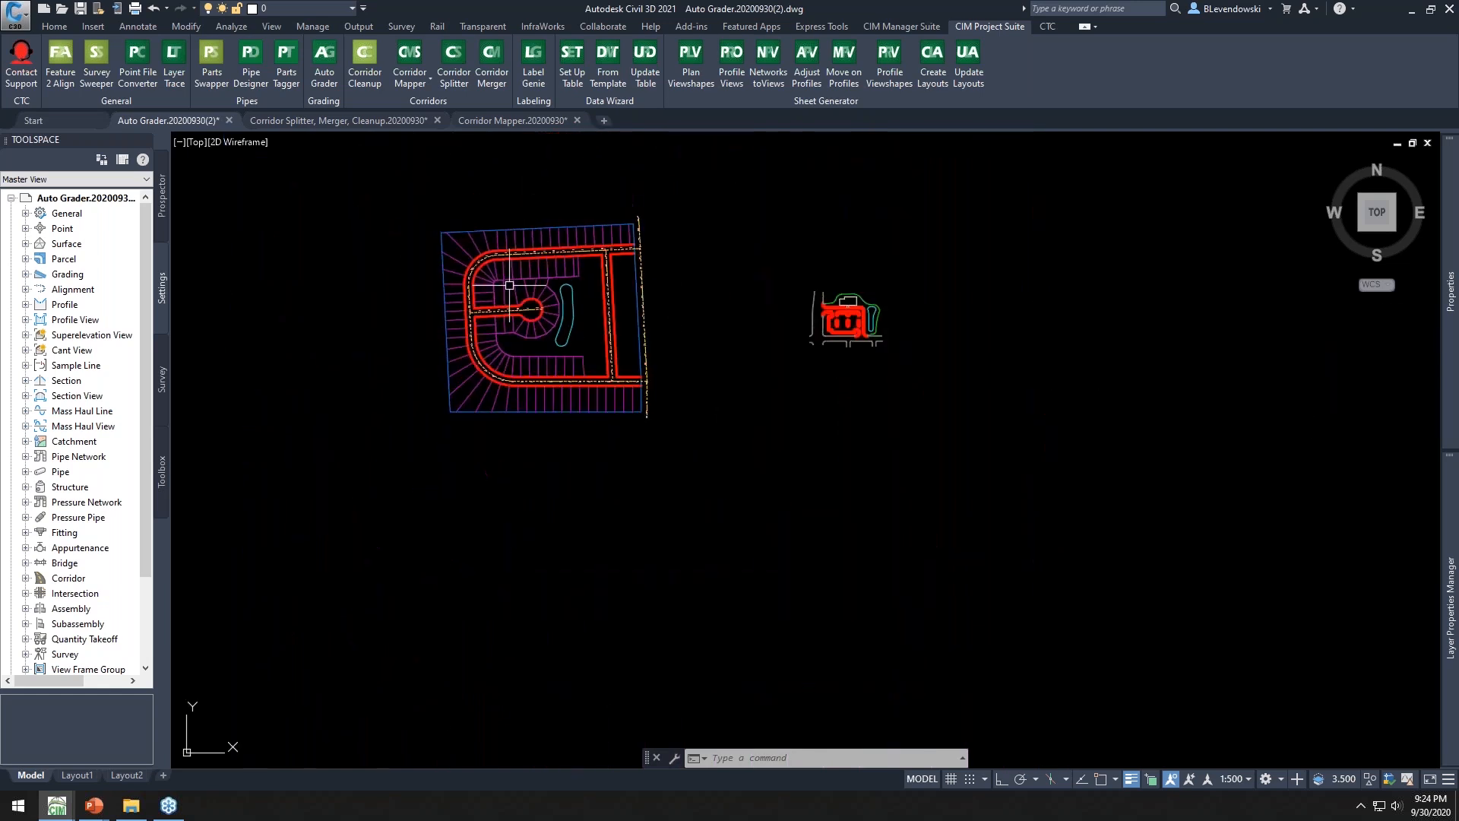
pyautogui.scroll(7, 844, 320)
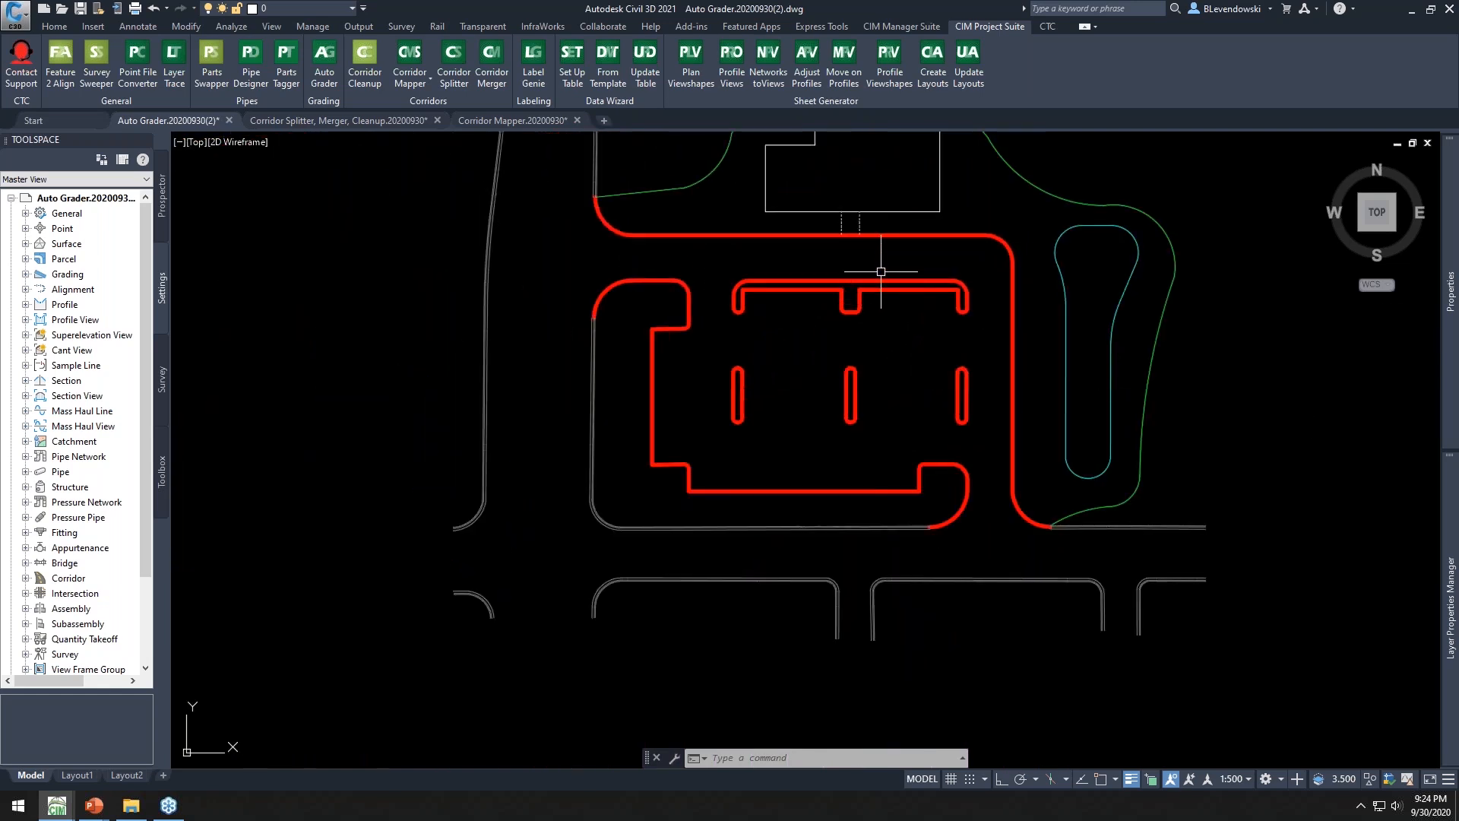
pyautogui.scroll(1, 884, 269)
pyautogui.scroll(-2, 884, 269)
pyautogui.moveTo(967, 261); pyautogui.dragTo(793, 355, button='middle')
pyautogui.moveTo(792, 355)
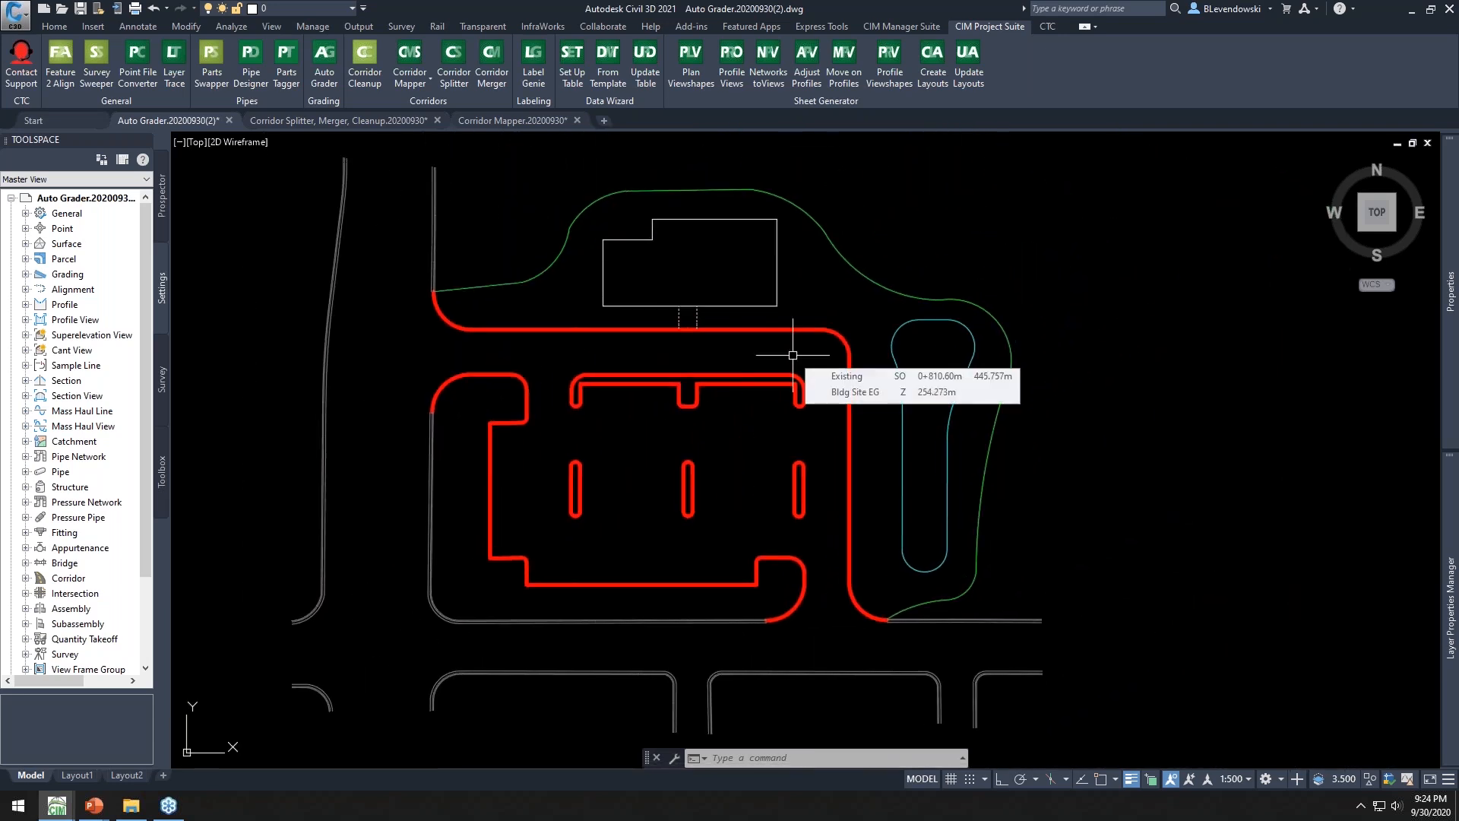
pyautogui.scroll(4, 1013, 340)
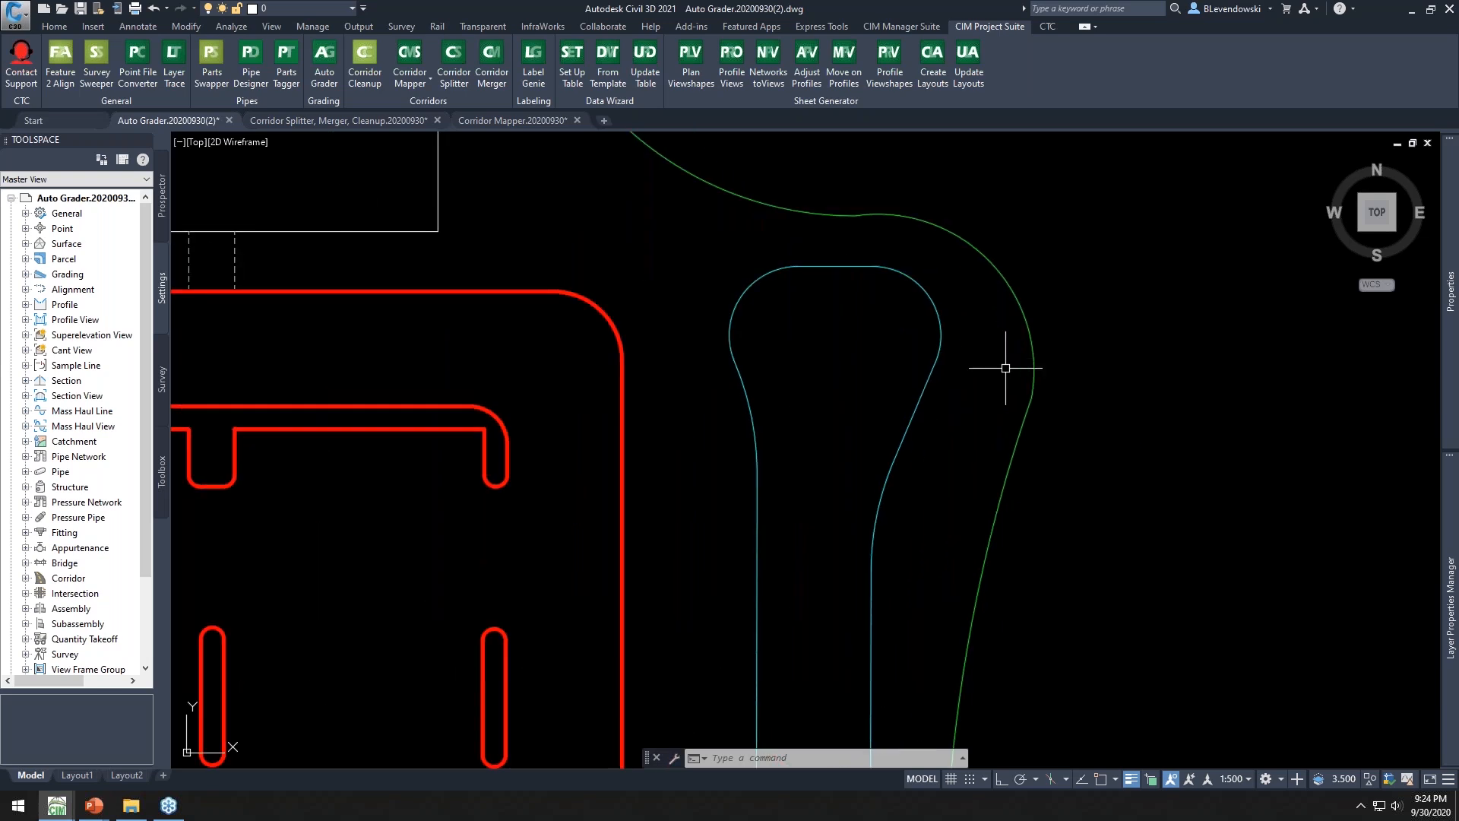
pyautogui.moveTo(1005, 367); pyautogui.dragTo(785, 293, button='middle')
pyautogui.click(689, 183)
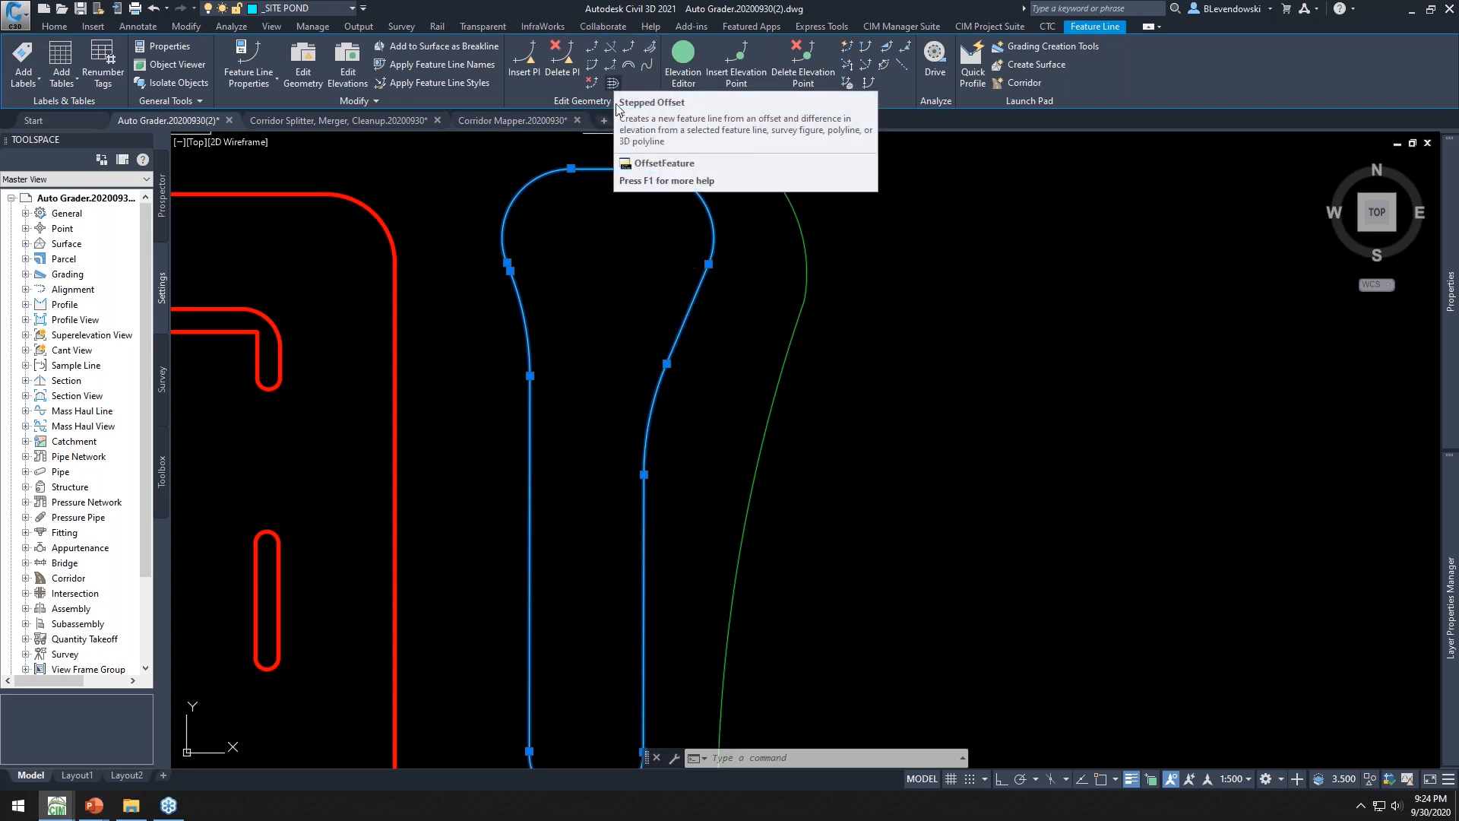
pyautogui.rightClick(612, 244)
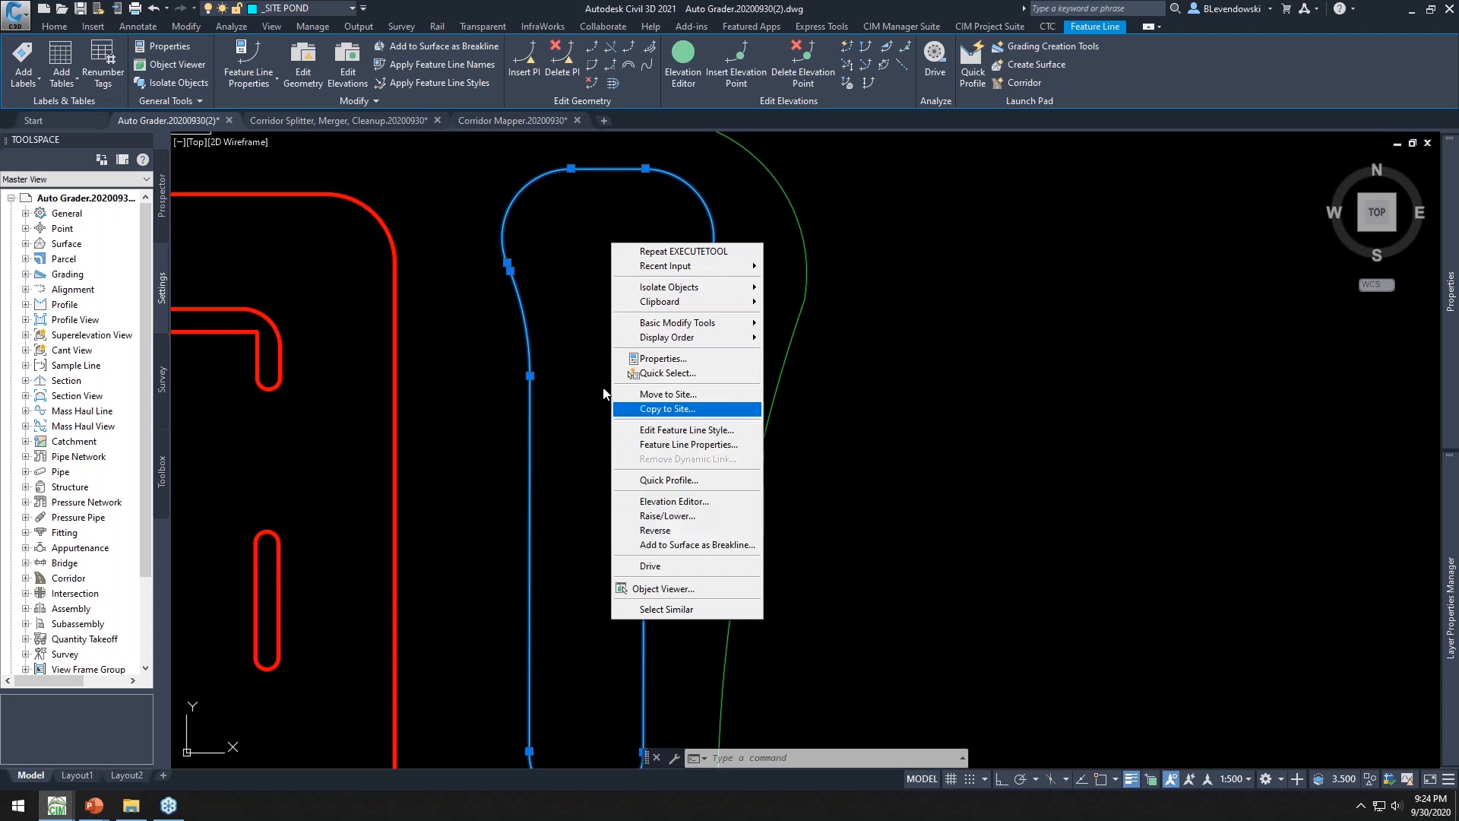
pyautogui.click(917, 297)
pyautogui.press('Escape')
pyautogui.press('Escape')
pyautogui.press('Escape')
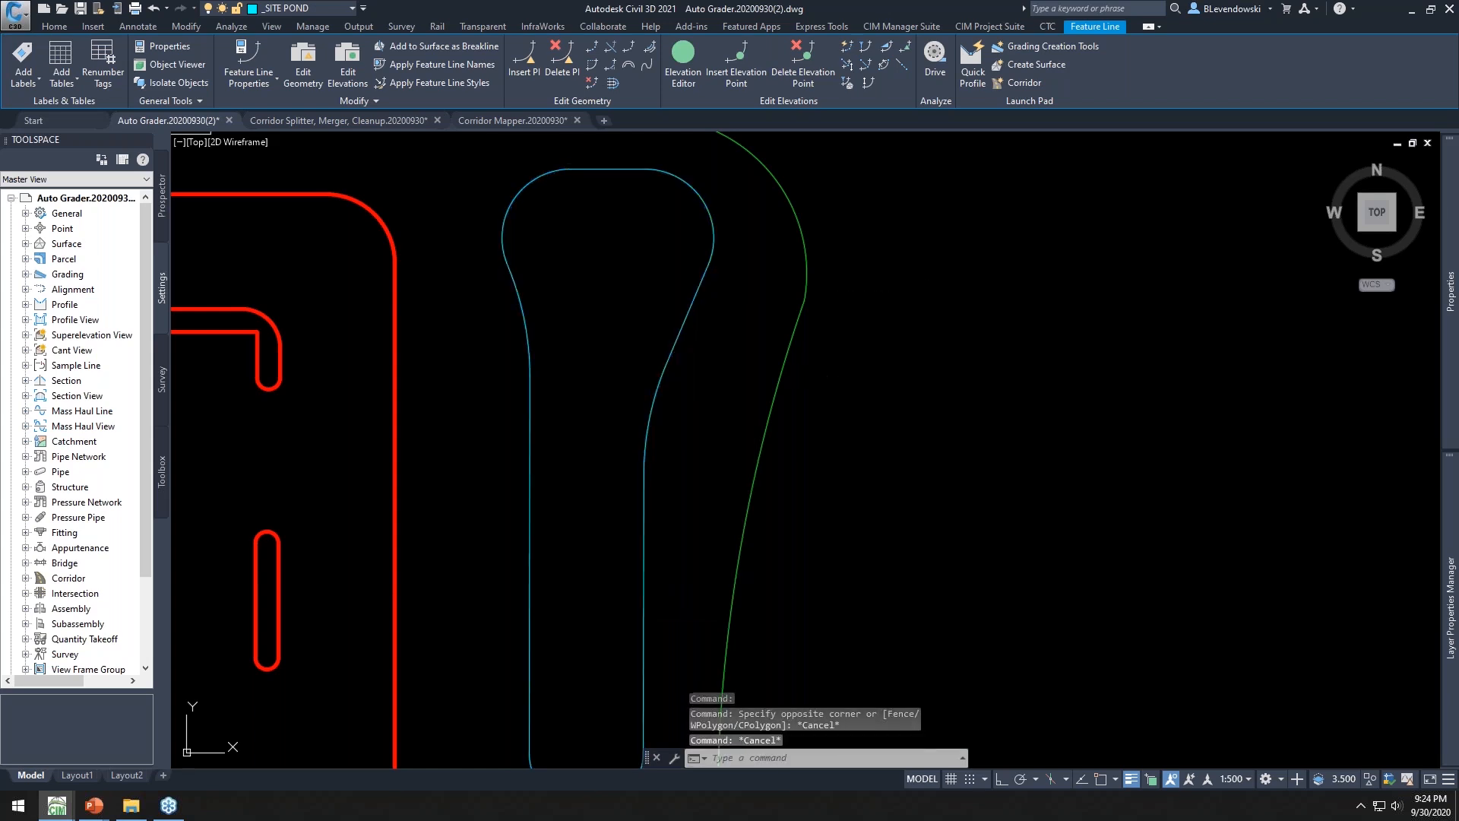
# Open Auto Grader and preview the Bldg Site Curb and Bldg Site Pond grading families
pyautogui.moveTo(638, 231)
pyautogui.mouseDown(button='middle')
pyautogui.moveTo(613, 261)
pyautogui.moveTo(625, 267)
pyautogui.mouseUp(button='middle')
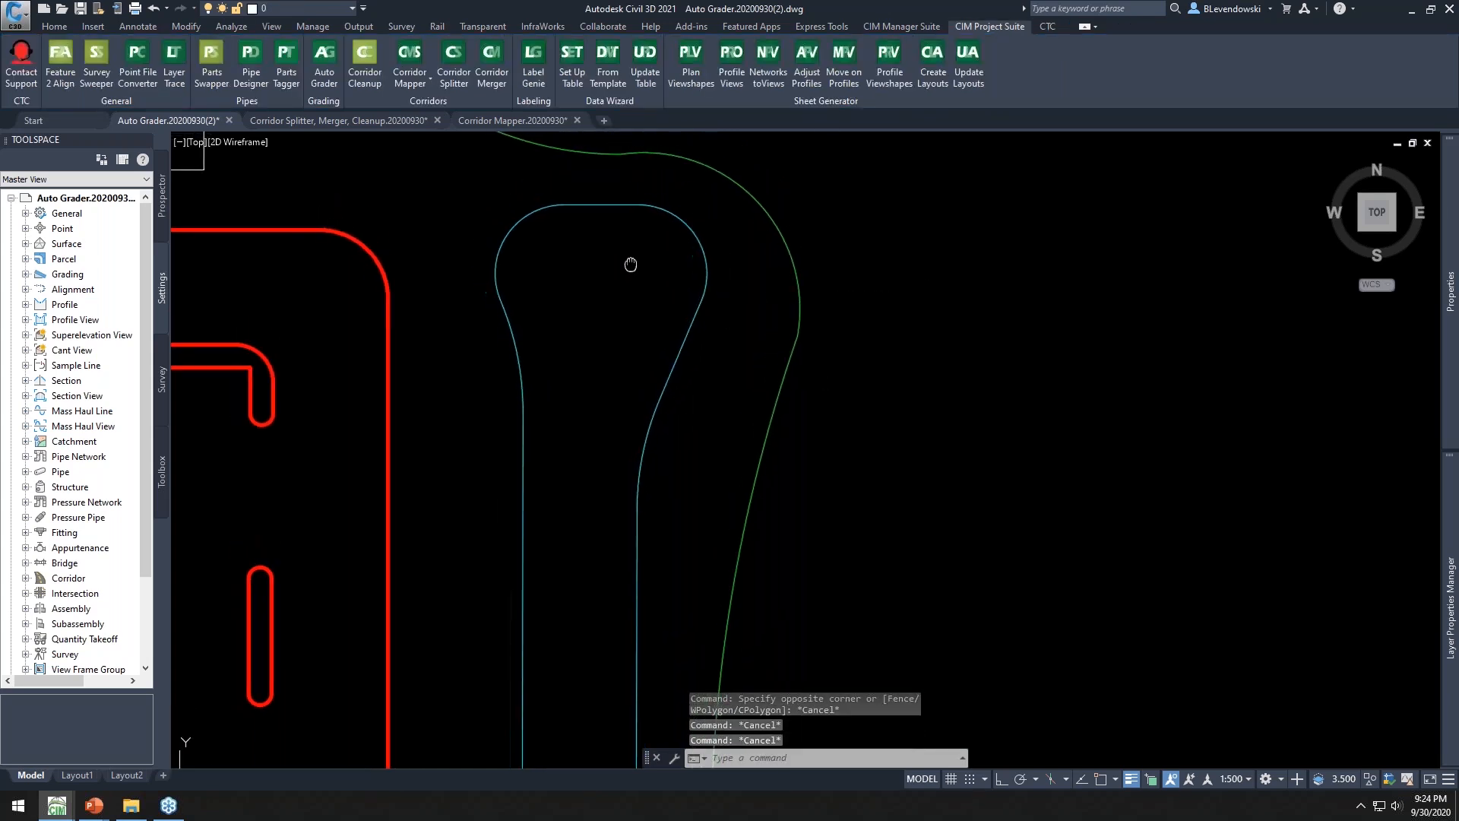
pyautogui.click(322, 58)
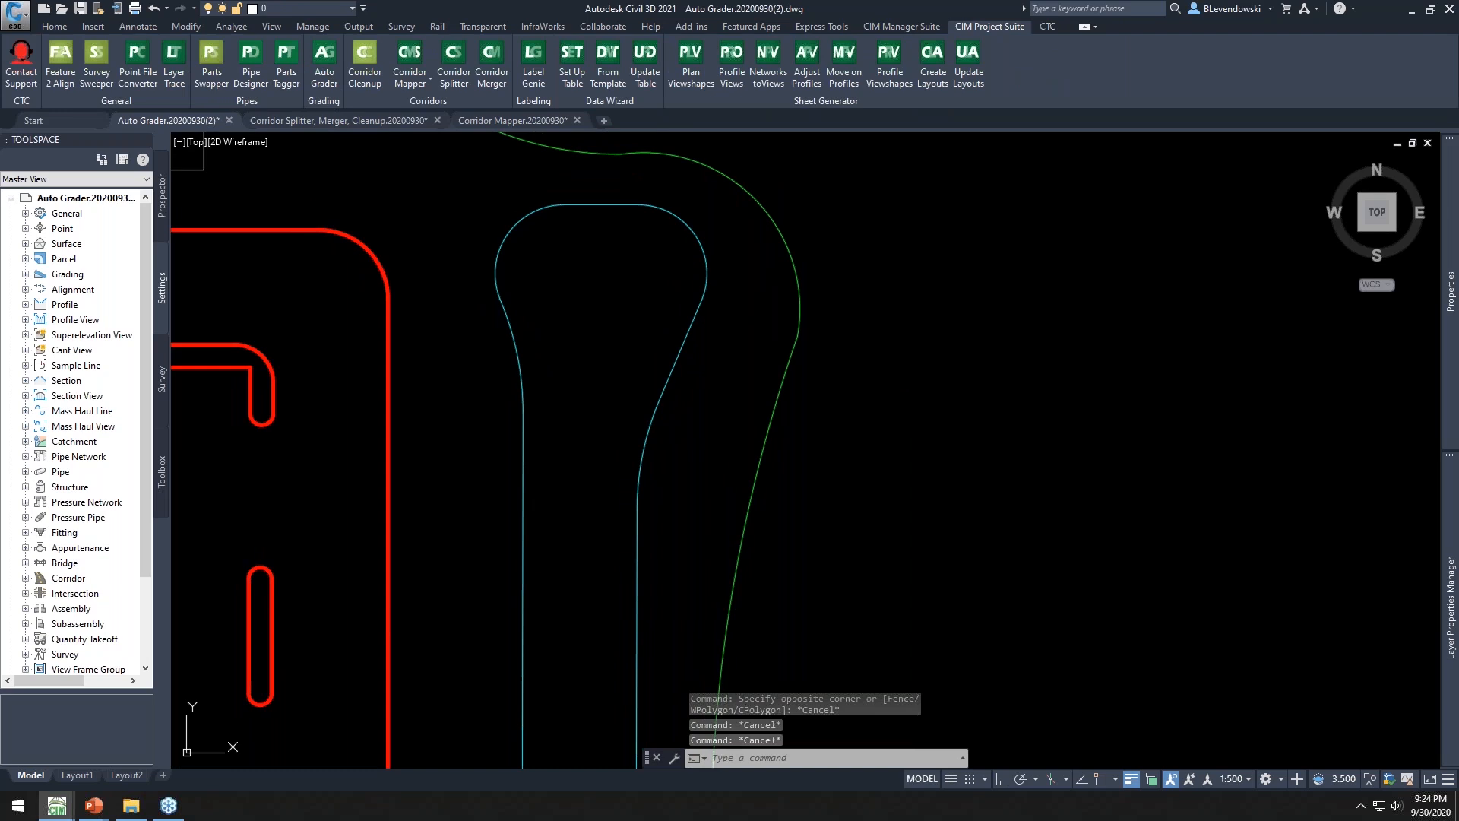
pyautogui.moveTo(1053, 170); pyautogui.dragTo(1109, 152)
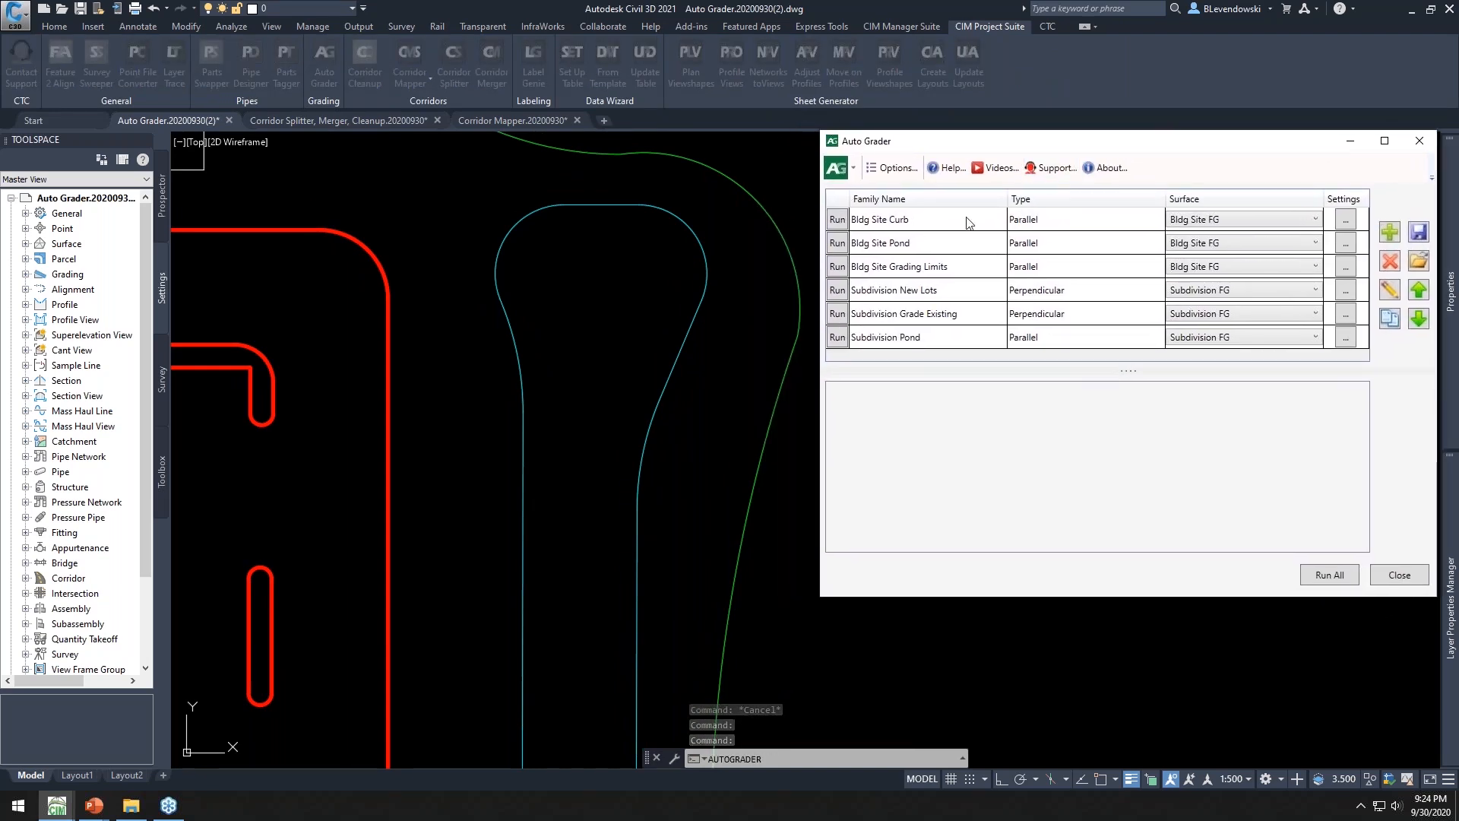
pyautogui.click(937, 222)
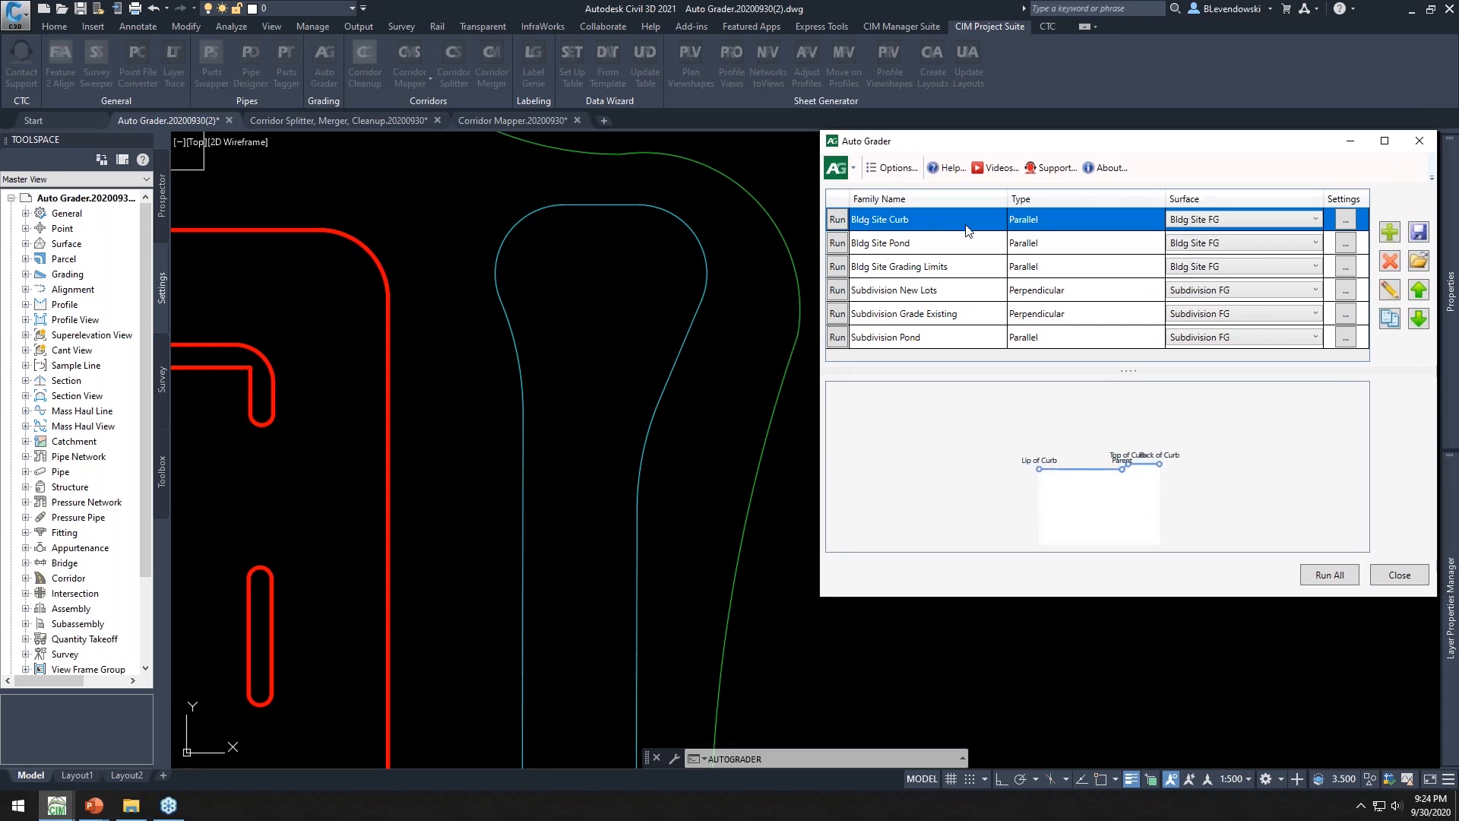
pyautogui.click(938, 242)
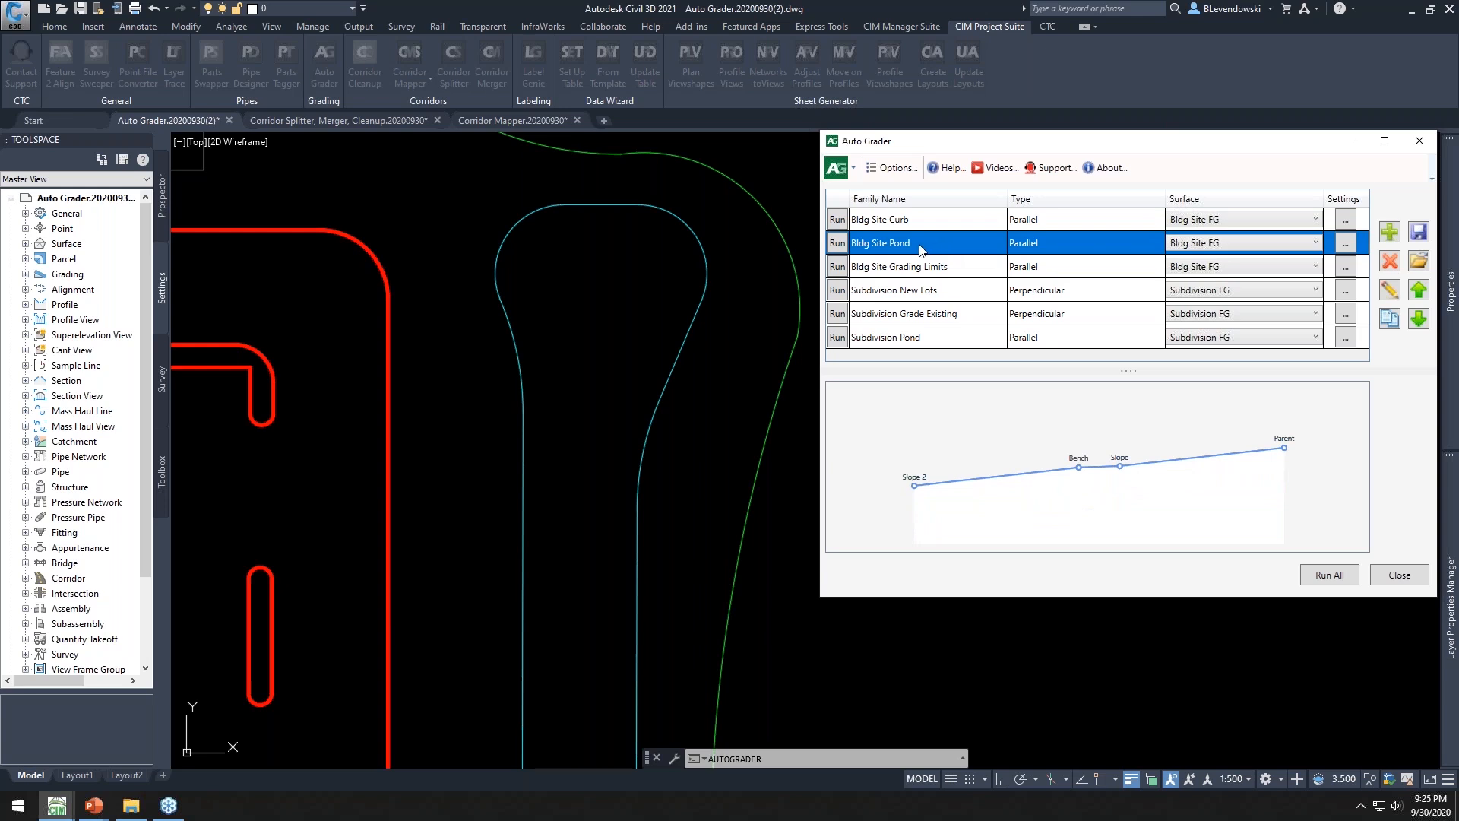
# Open the Bldg Site Pond grading family for editing and review its Slope, Bench and Slope 2 children
pyautogui.click(1390, 290)
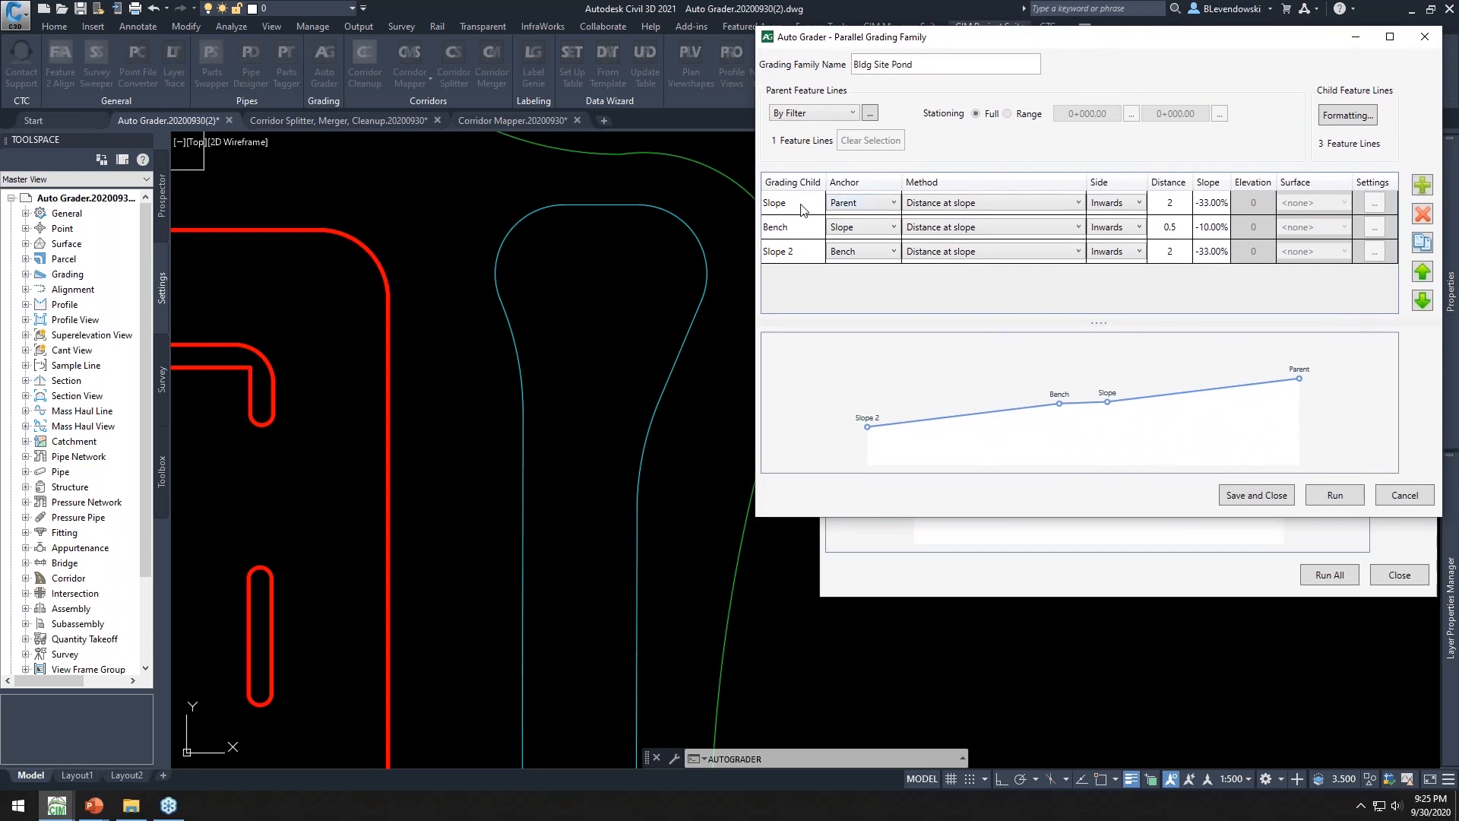
pyautogui.click(802, 209)
pyautogui.click(799, 228)
pyautogui.click(794, 252)
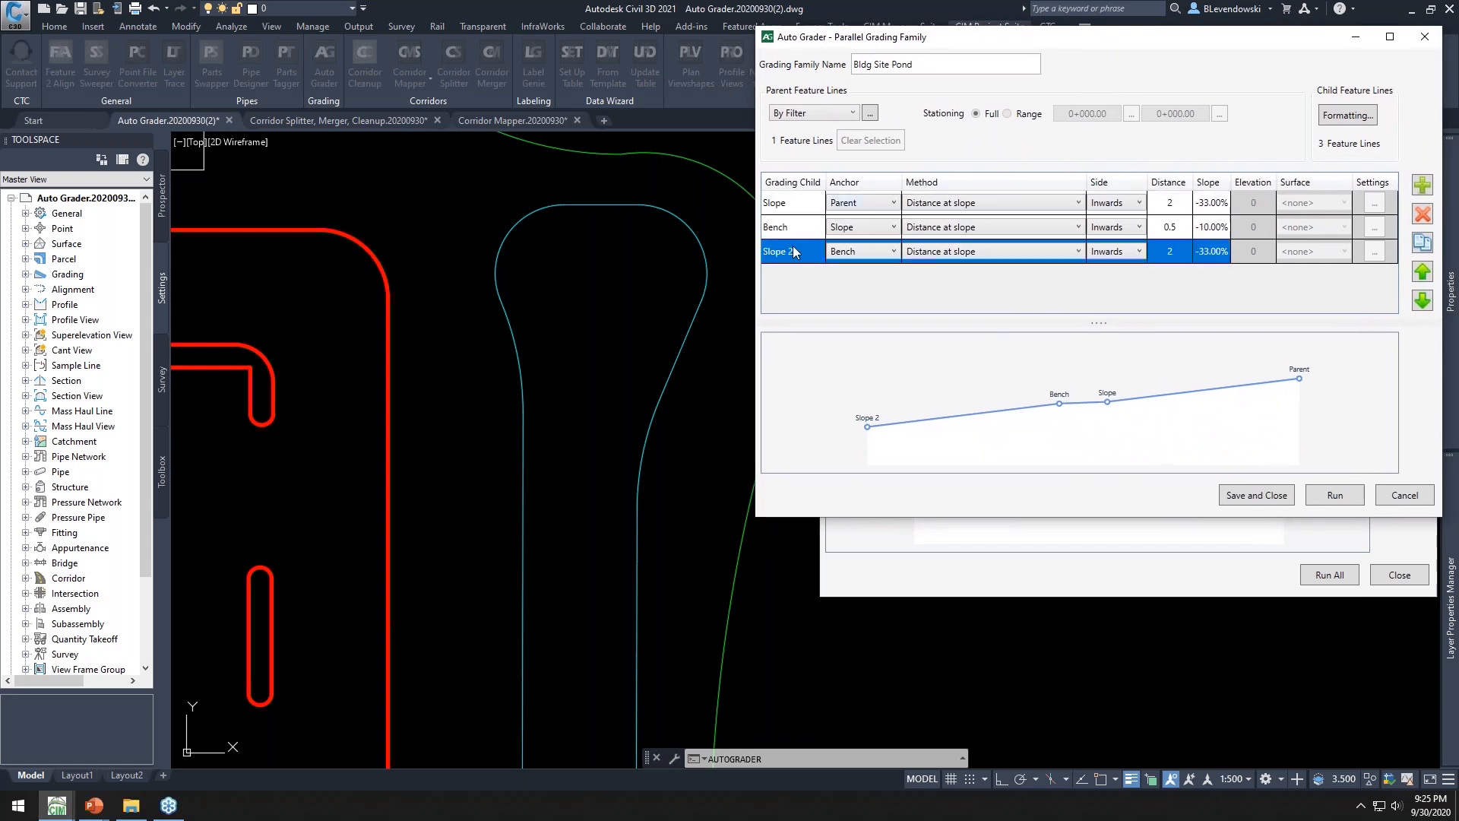
pyautogui.click(806, 205)
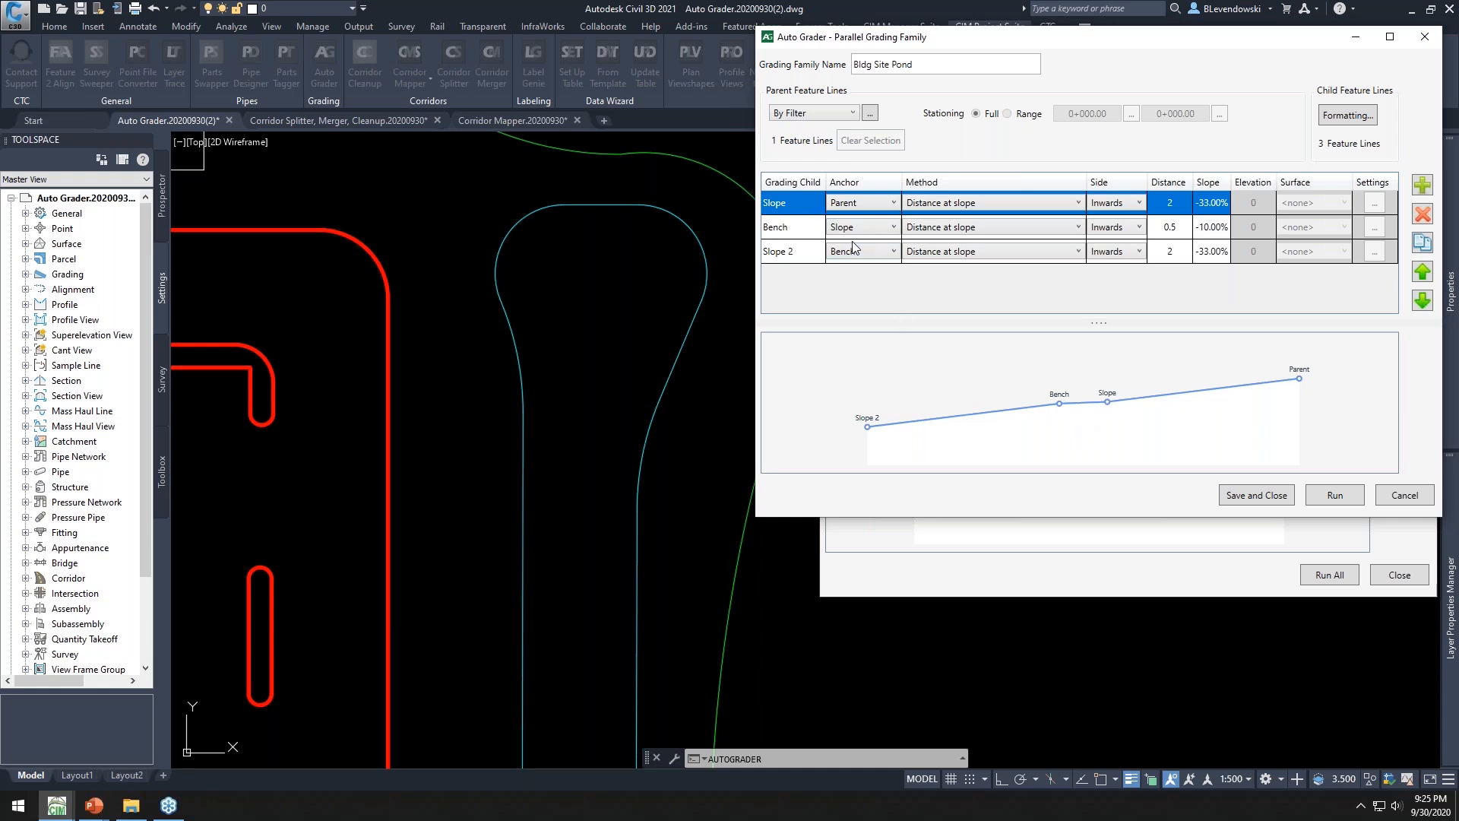
# Review the parent feature line filter settings and close the filter without changes
pyautogui.click(870, 113)
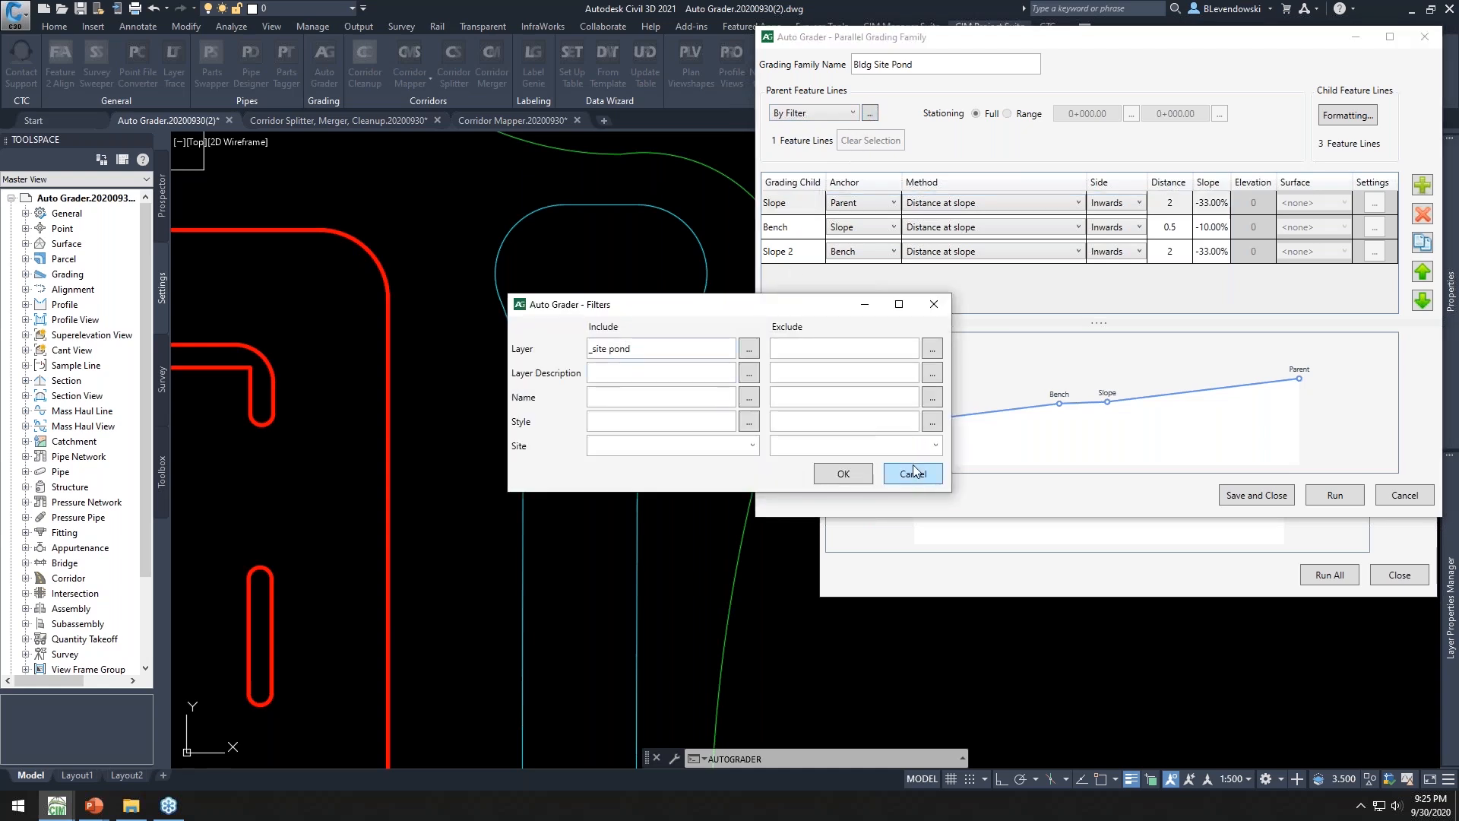
pyautogui.click(915, 472)
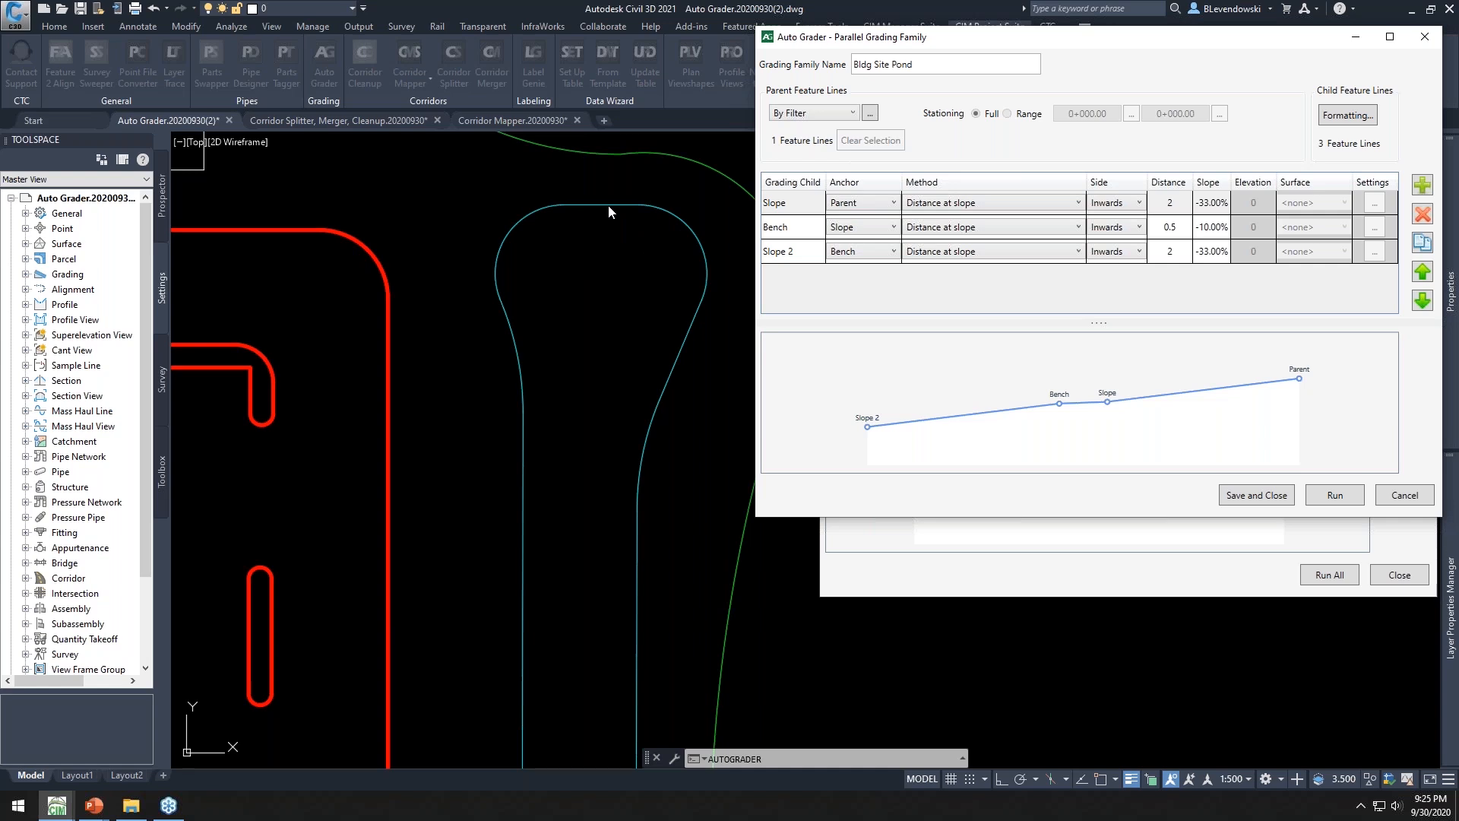
pyautogui.click(806, 205)
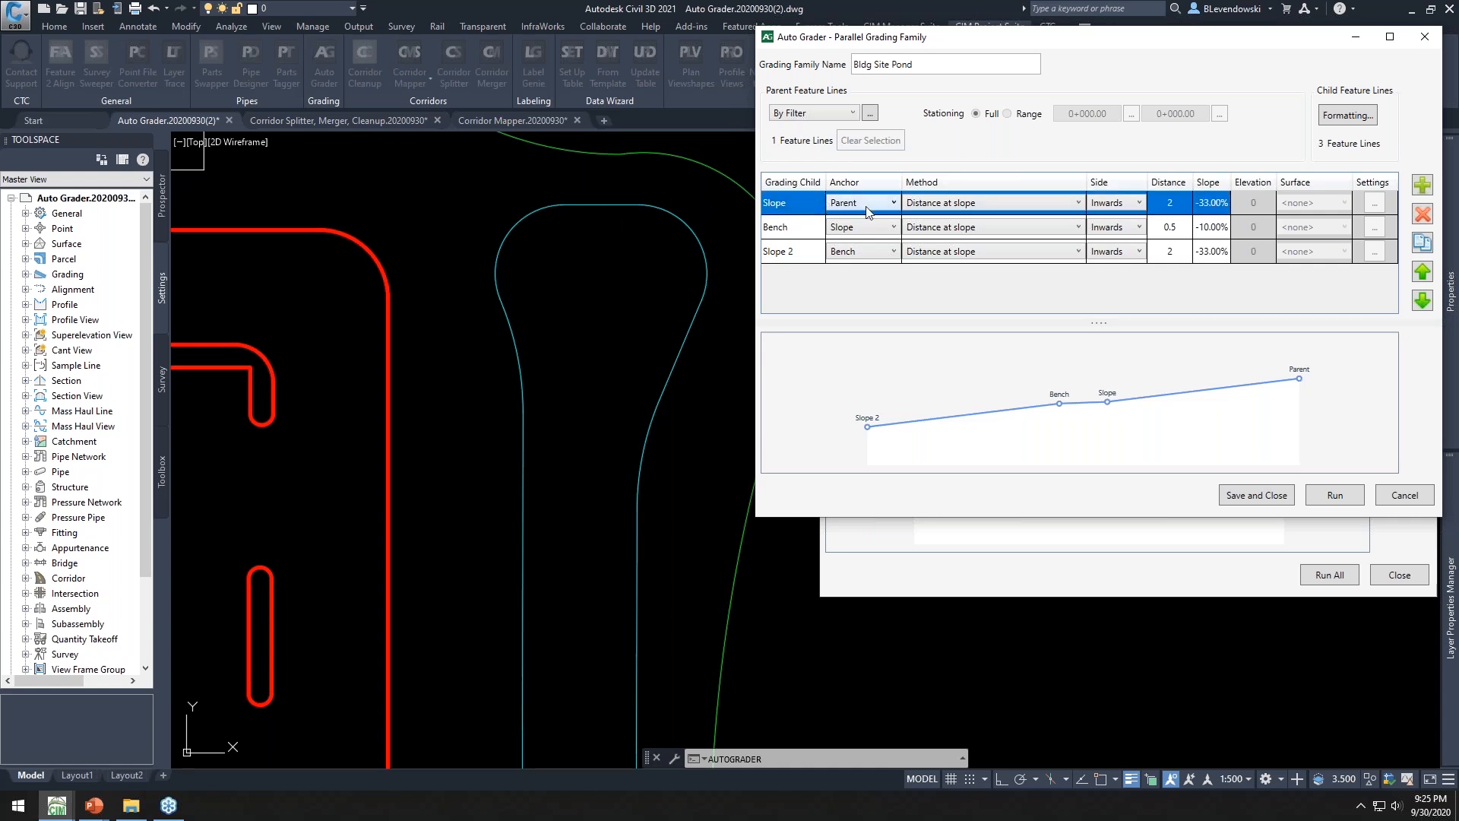
# Review the pond family's child rows and child formatting layers and sites, then save and close the grading family
pyautogui.click(799, 232)
pyautogui.click(792, 256)
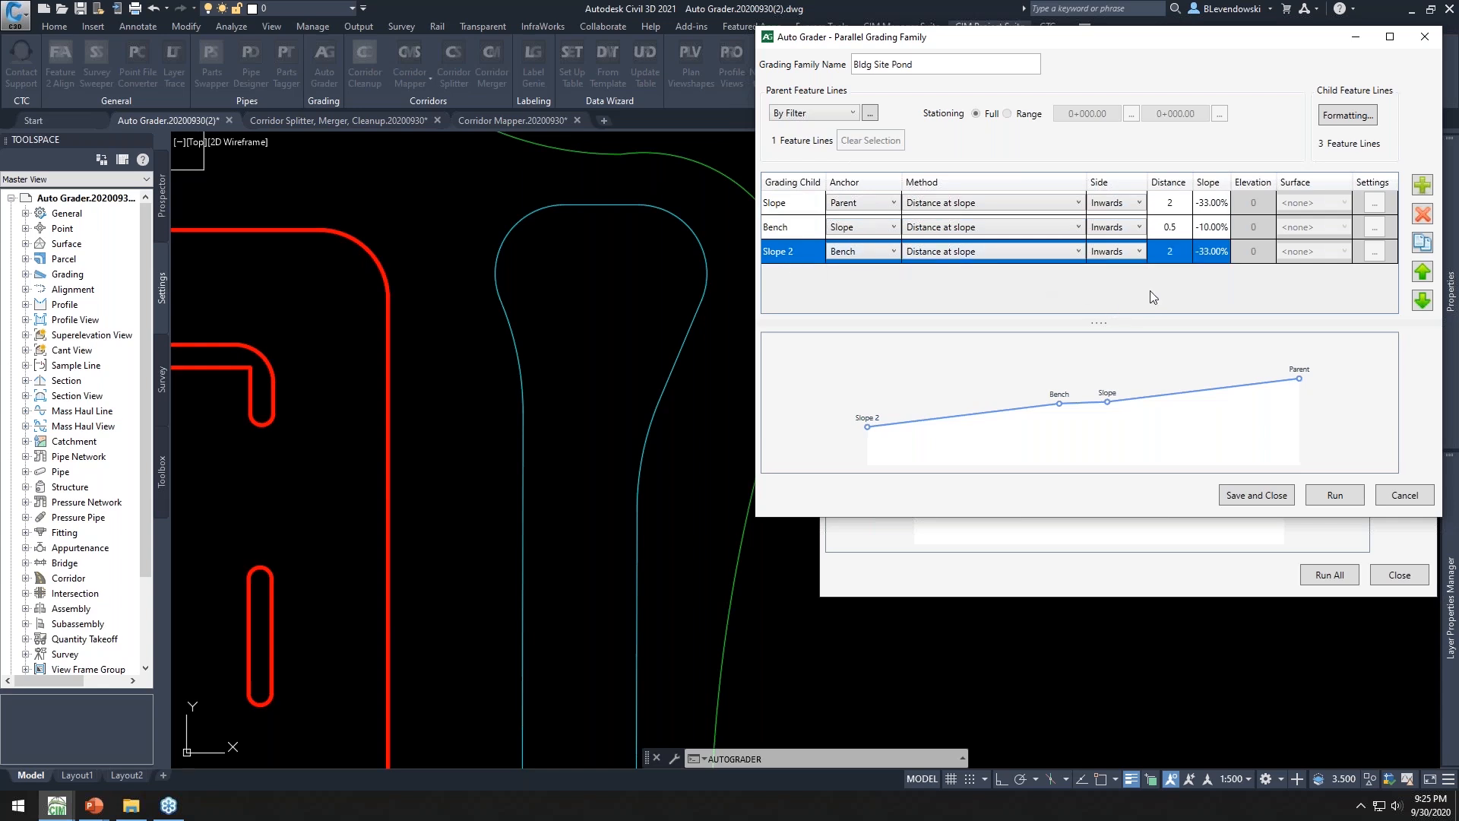
pyautogui.click(1350, 116)
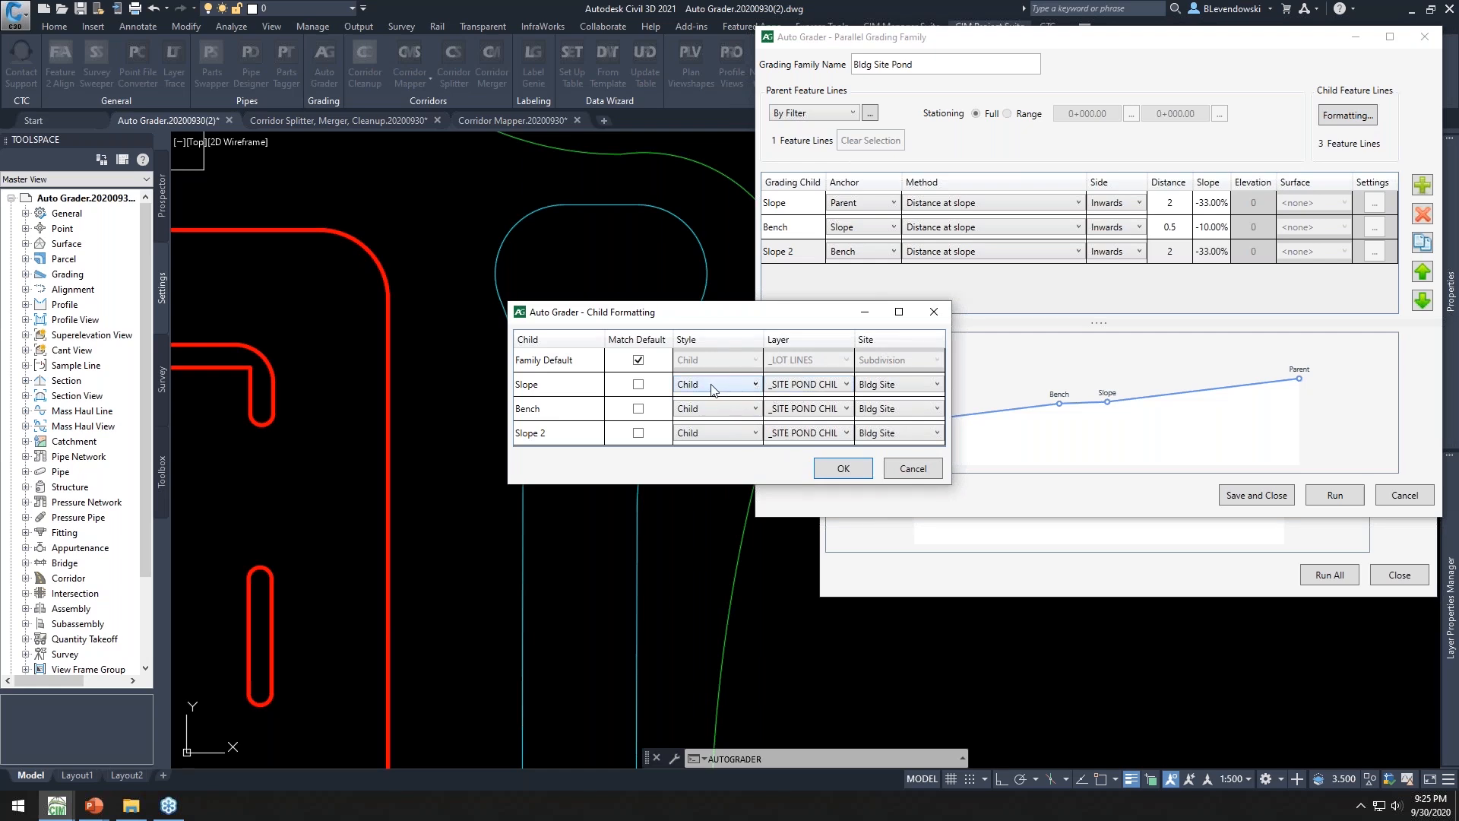
pyautogui.click(835, 470)
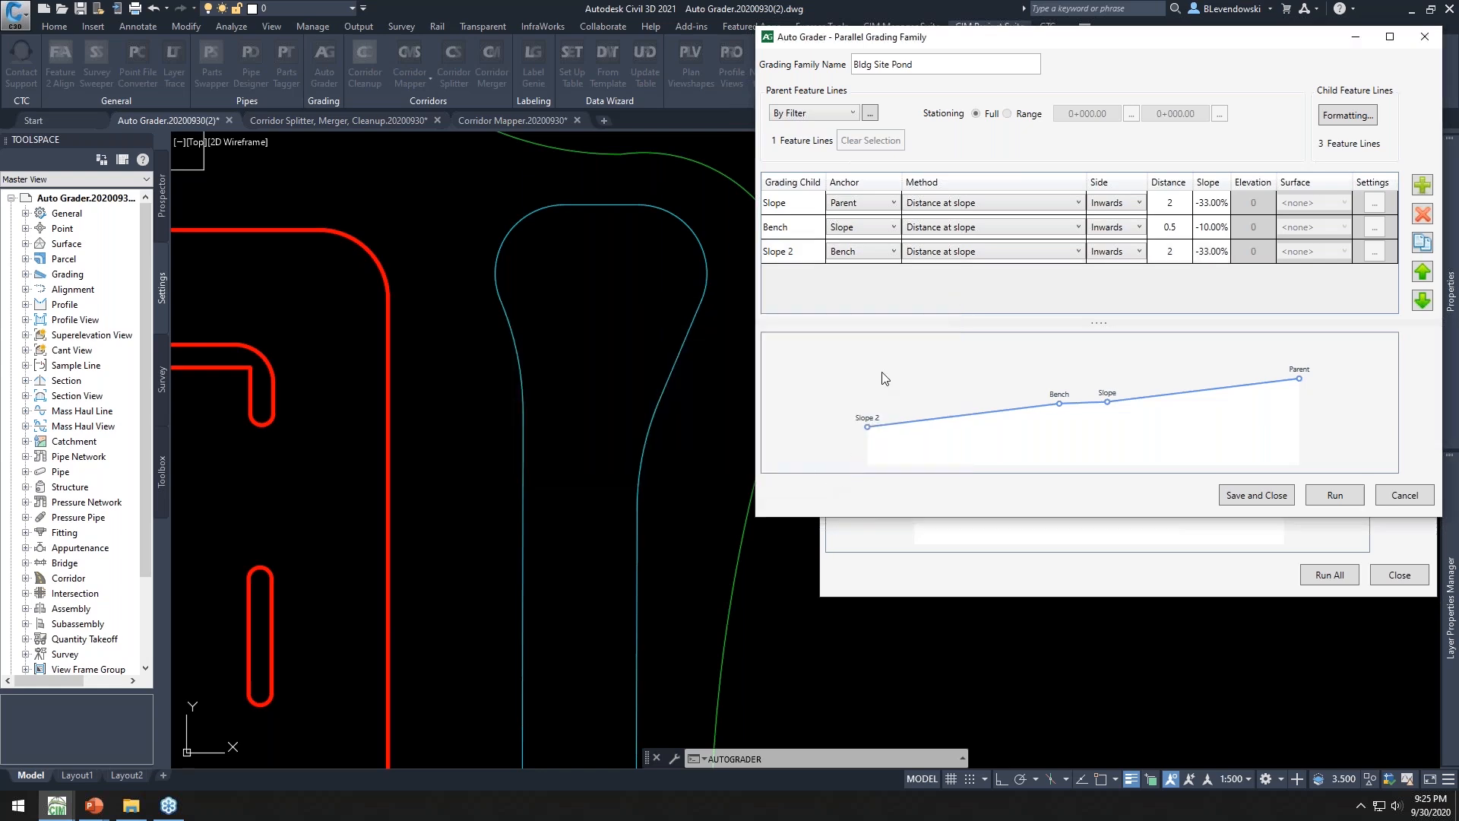
pyautogui.click(1256, 496)
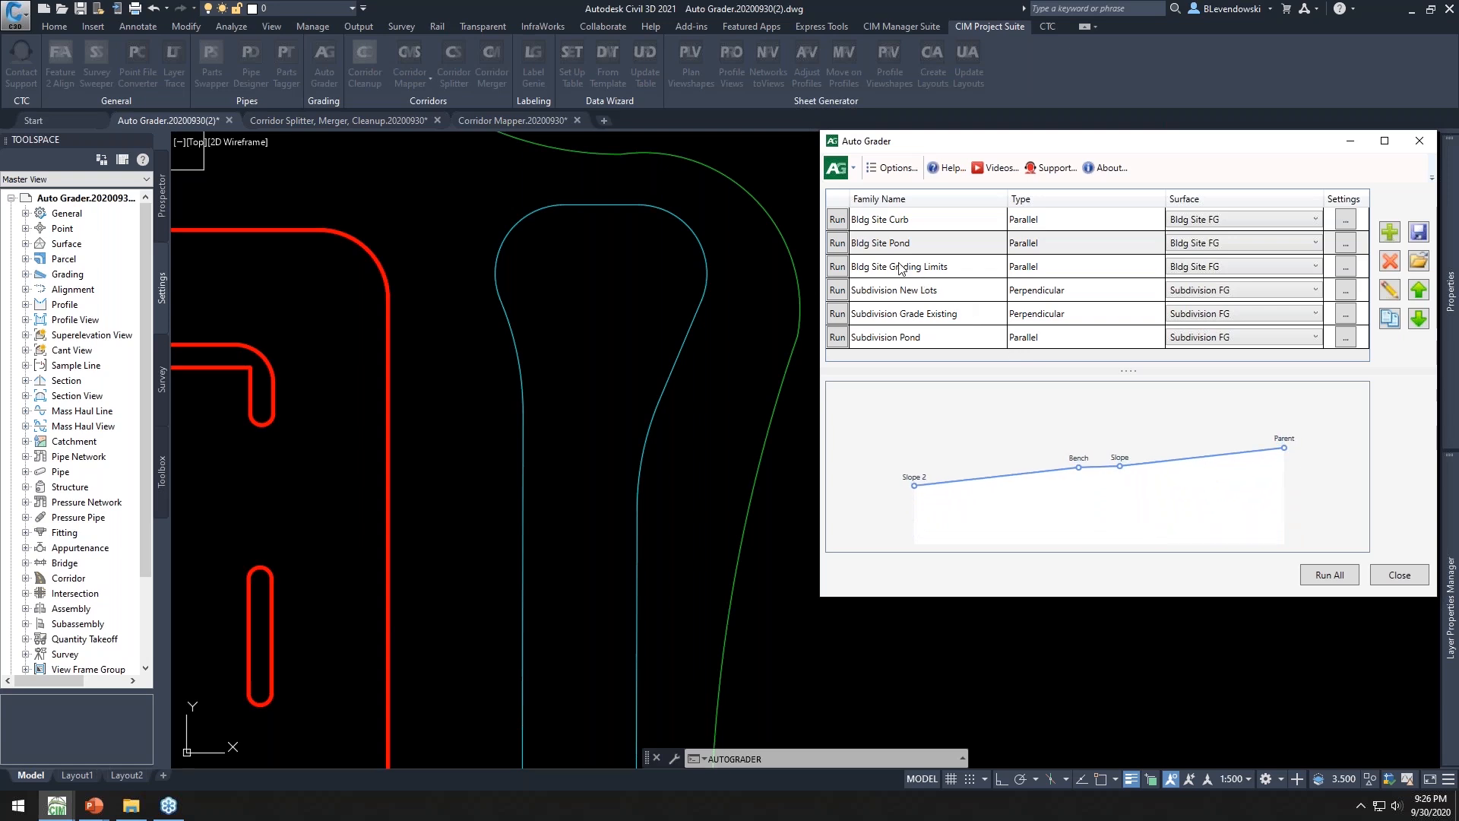
# Run the Bldg Site Pond grading family and close Auto Grader
pyautogui.click(837, 245)
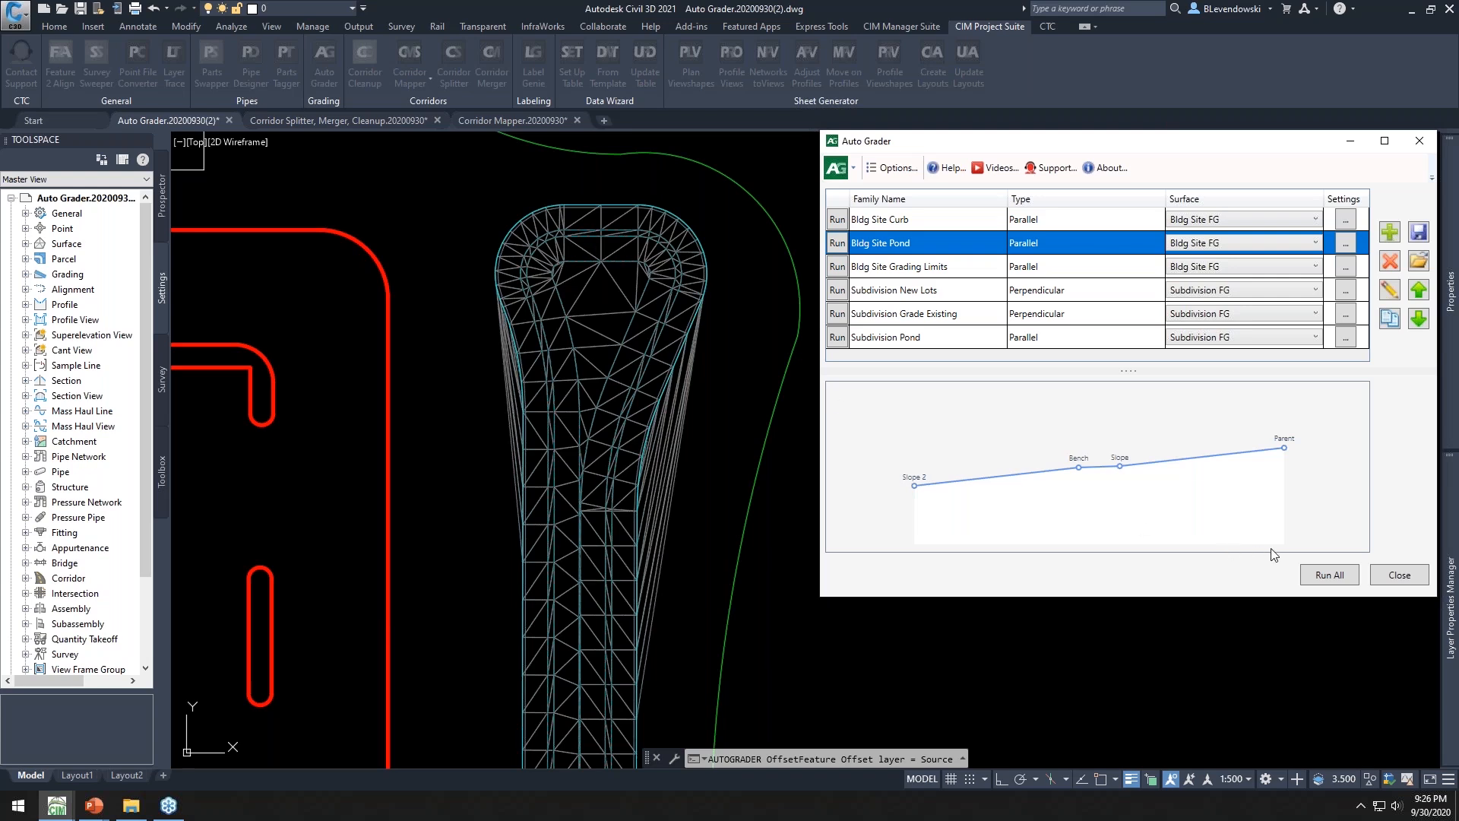
pyautogui.click(1396, 574)
# Stretch the two top vertices of the pond's parent feature line upward to reshape the pond's north end
pyautogui.scroll(4, 629, 184)
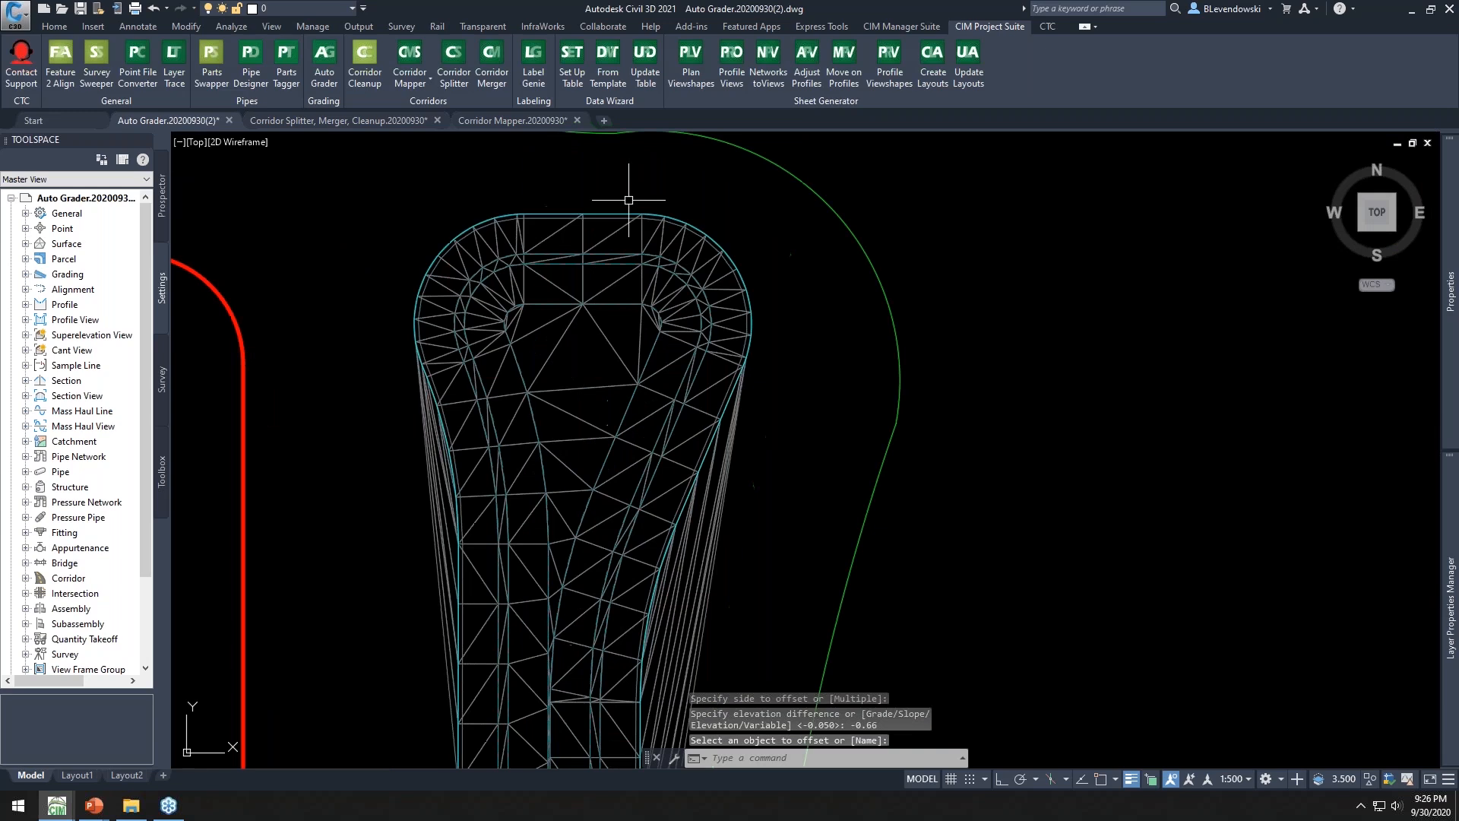
pyautogui.press('Escape')
pyautogui.click(817, 283)
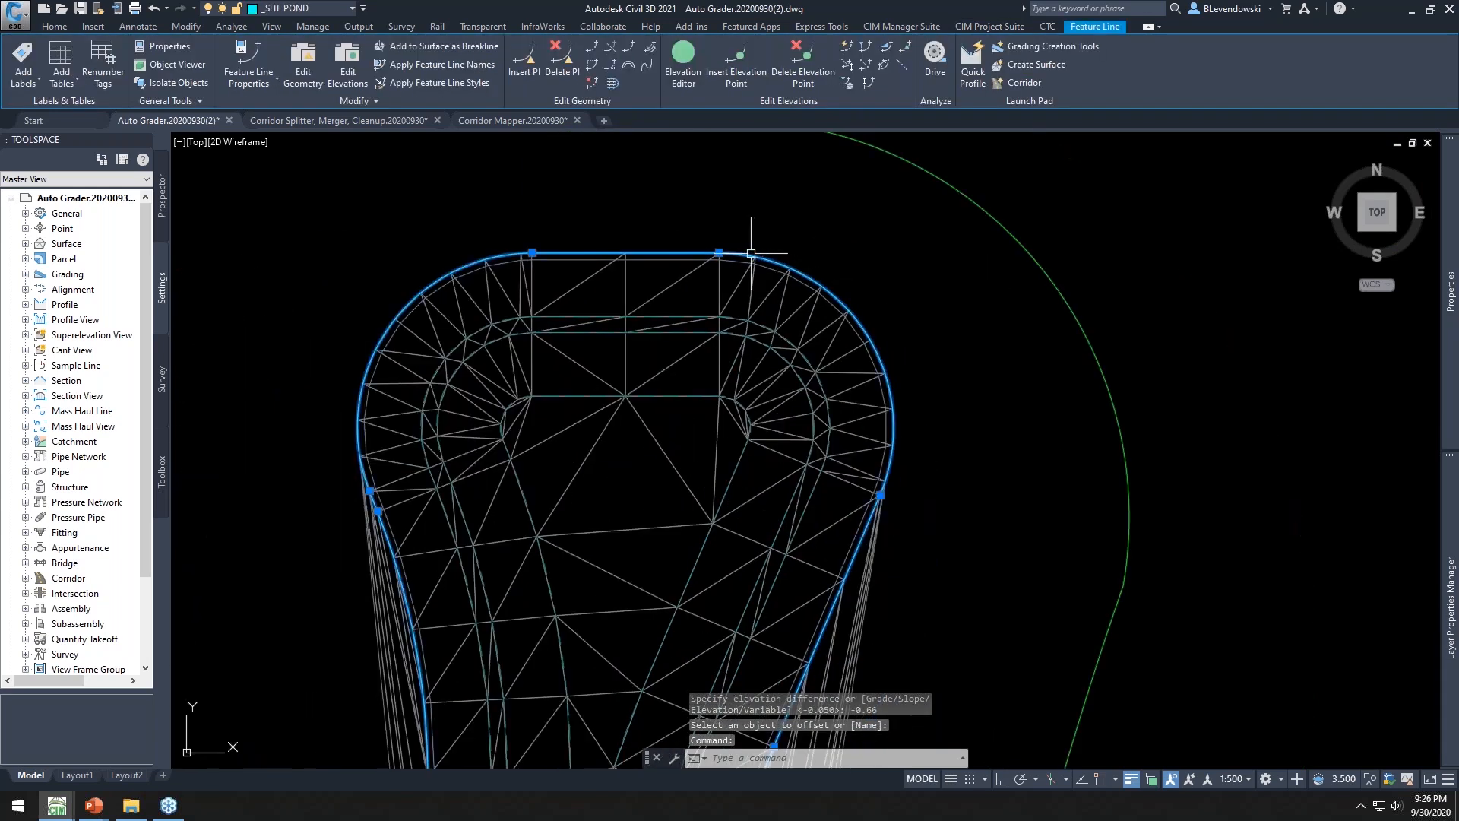
pyautogui.click(719, 252)
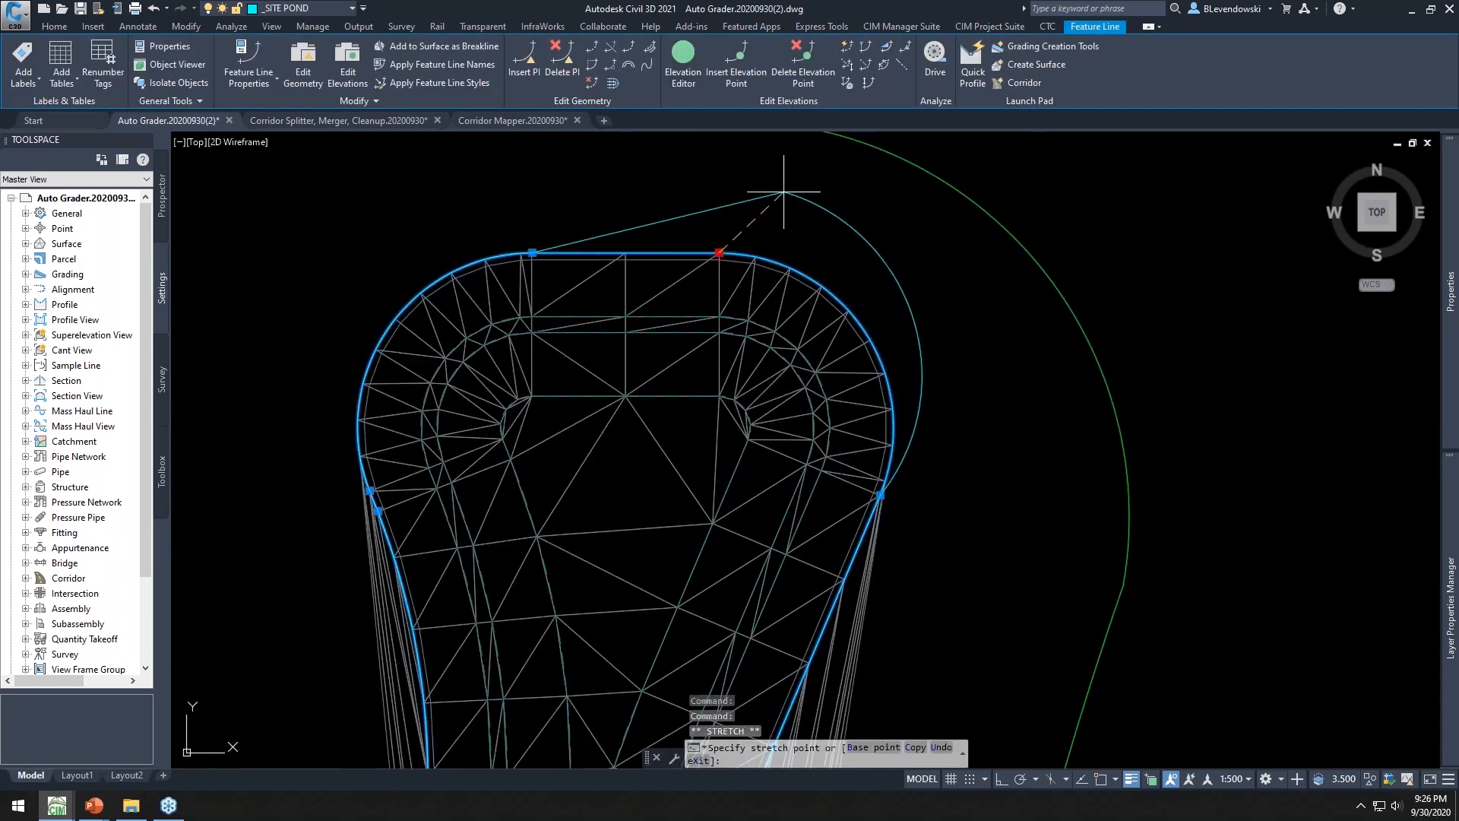
pyautogui.click(784, 192)
pyautogui.click(532, 252)
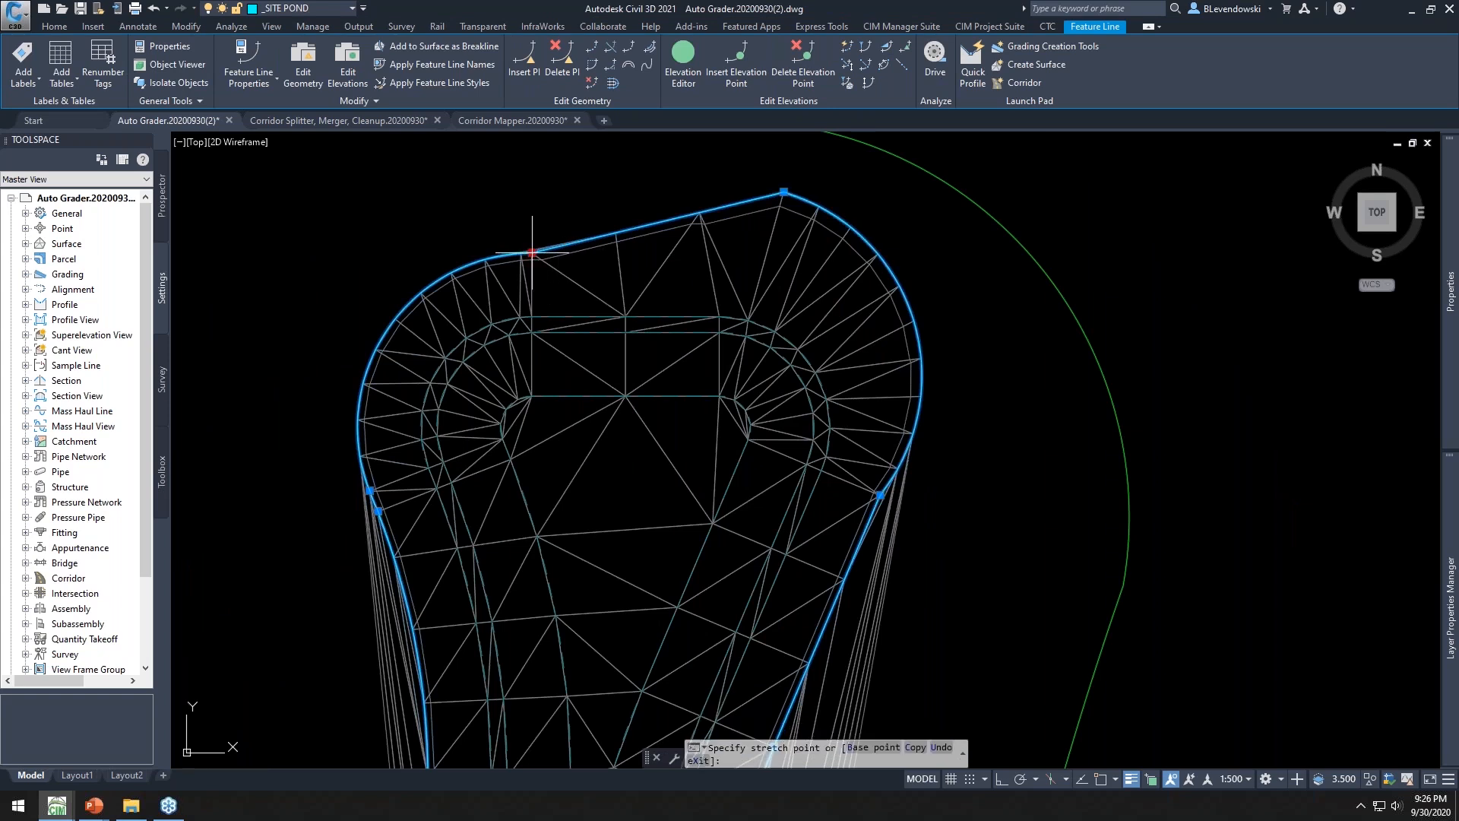
pyautogui.click(501, 190)
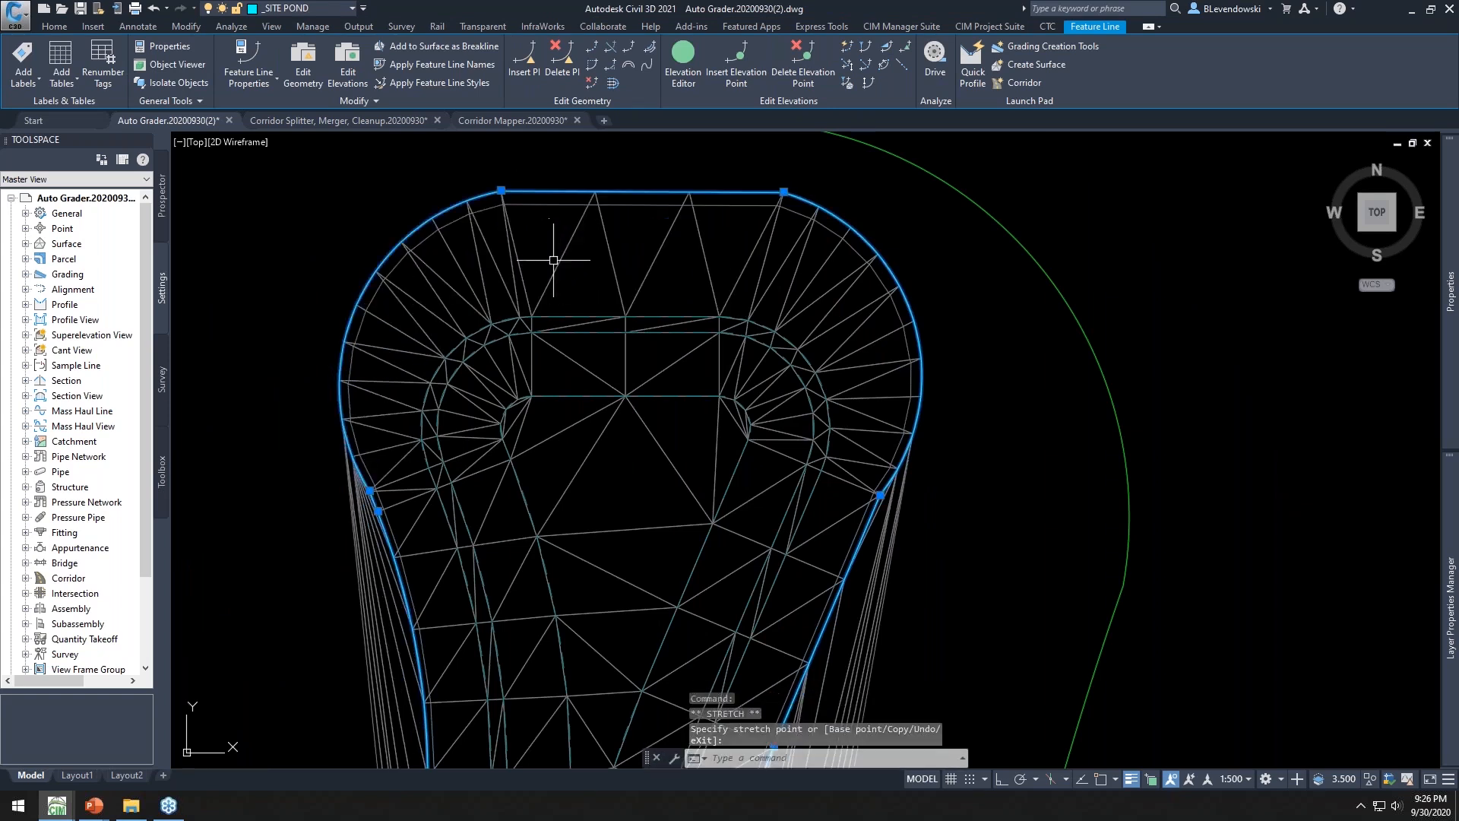
pyautogui.scroll(-3, 592, 277)
pyautogui.moveTo(851, 344); pyautogui.dragTo(719, 244, button='middle')
pyautogui.press('Escape')
pyautogui.press('Escape')
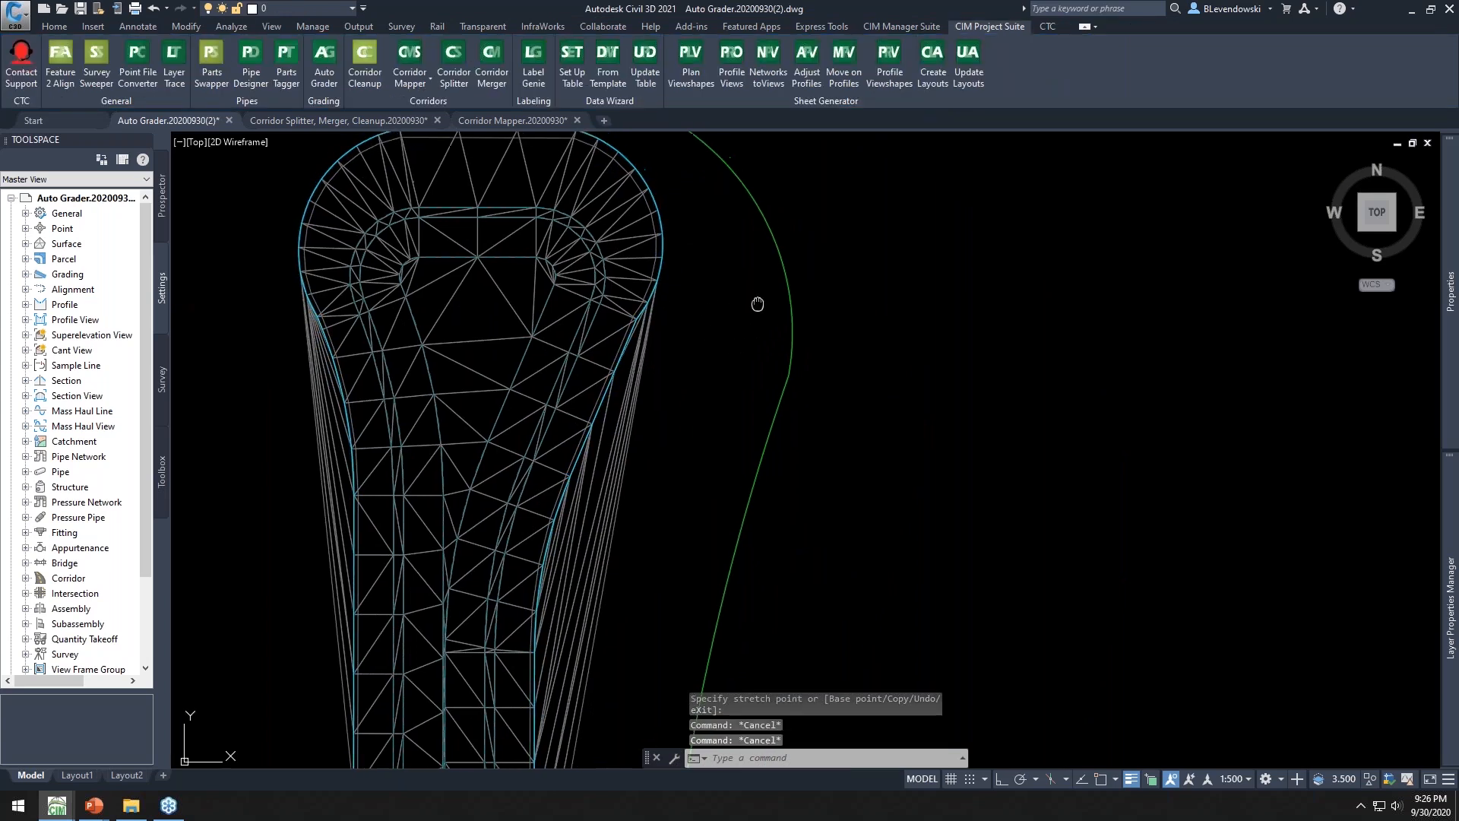
# Reopen Auto Grader and rerun the Bldg Site Pond grading family on the reshaped feature line
pyautogui.moveTo(755, 303); pyautogui.dragTo(740, 341, button='middle')
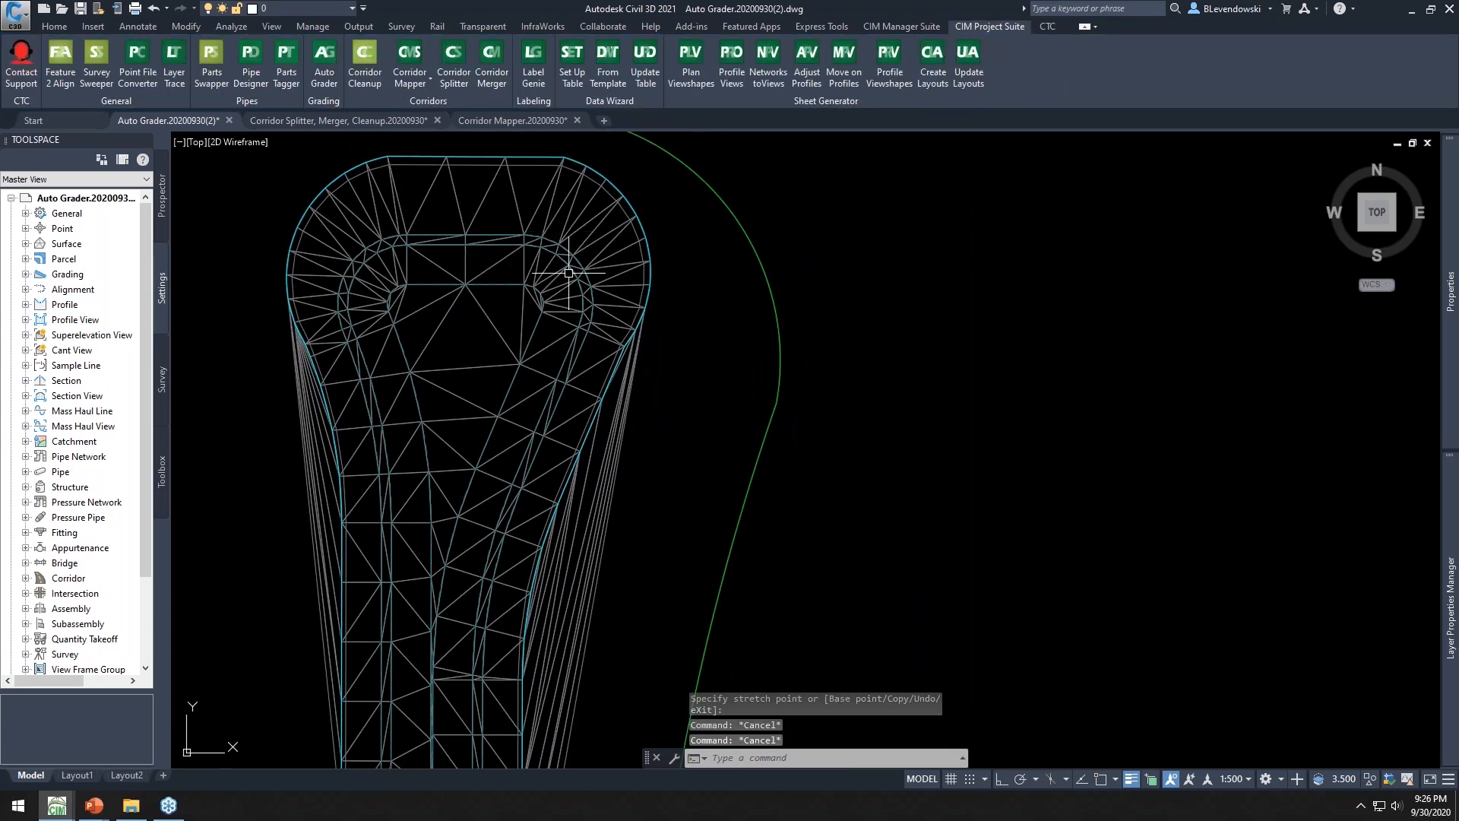
pyautogui.click(326, 61)
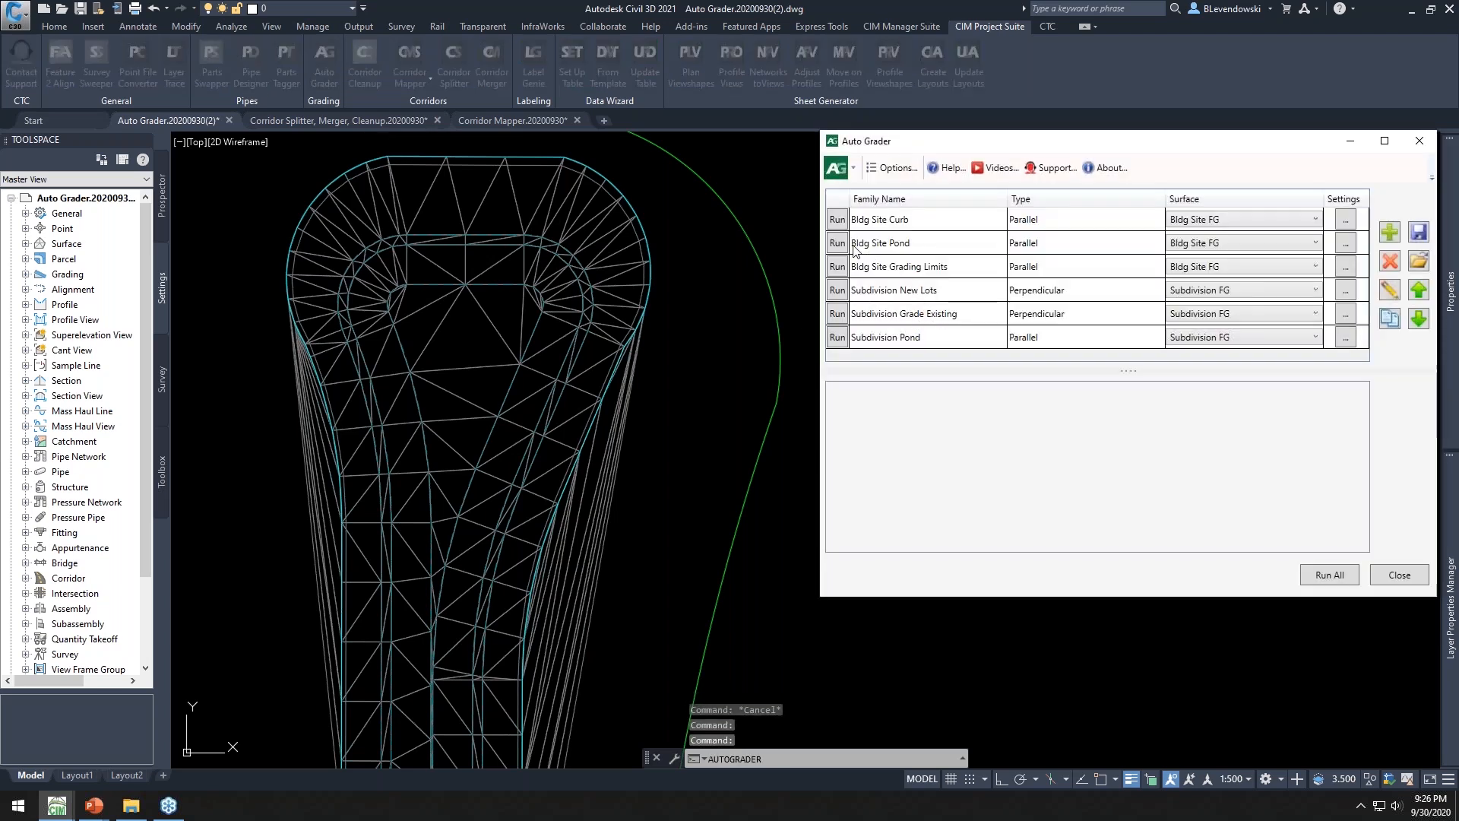
pyautogui.click(837, 243)
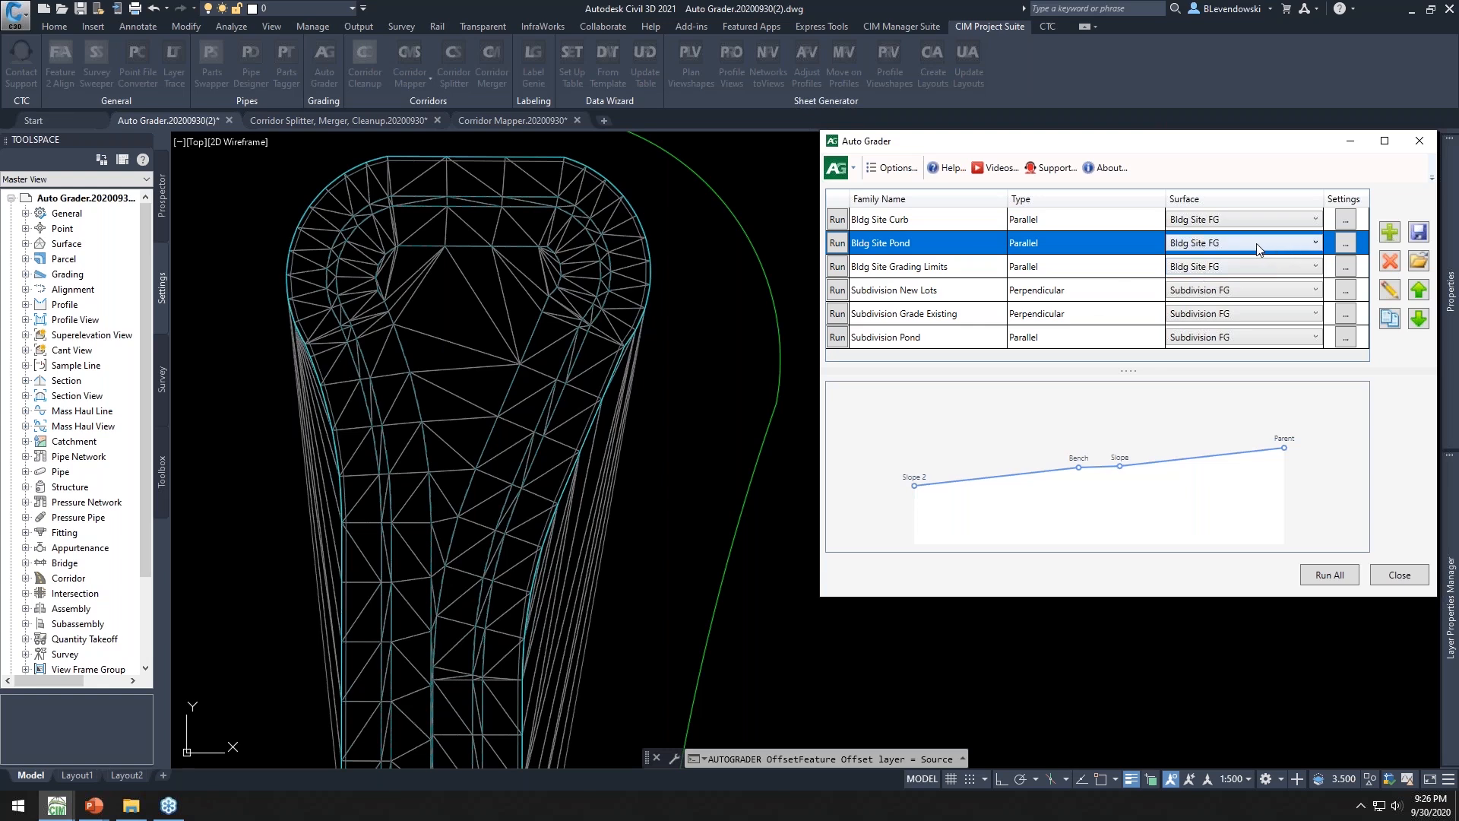
# Review the pond family's breakline settings, accept them, and close Auto Grader
pyautogui.click(1345, 250)
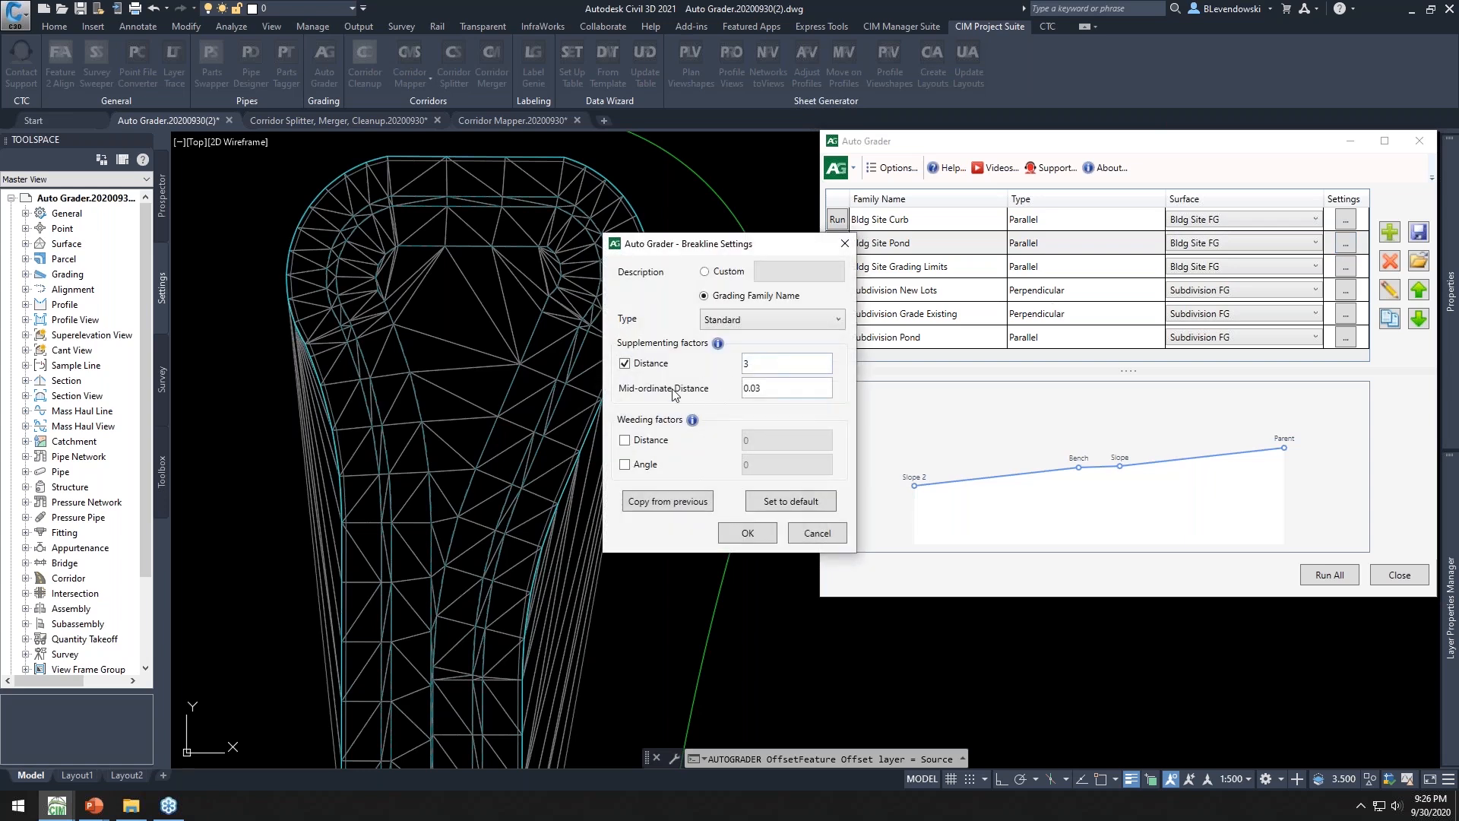
pyautogui.click(748, 532)
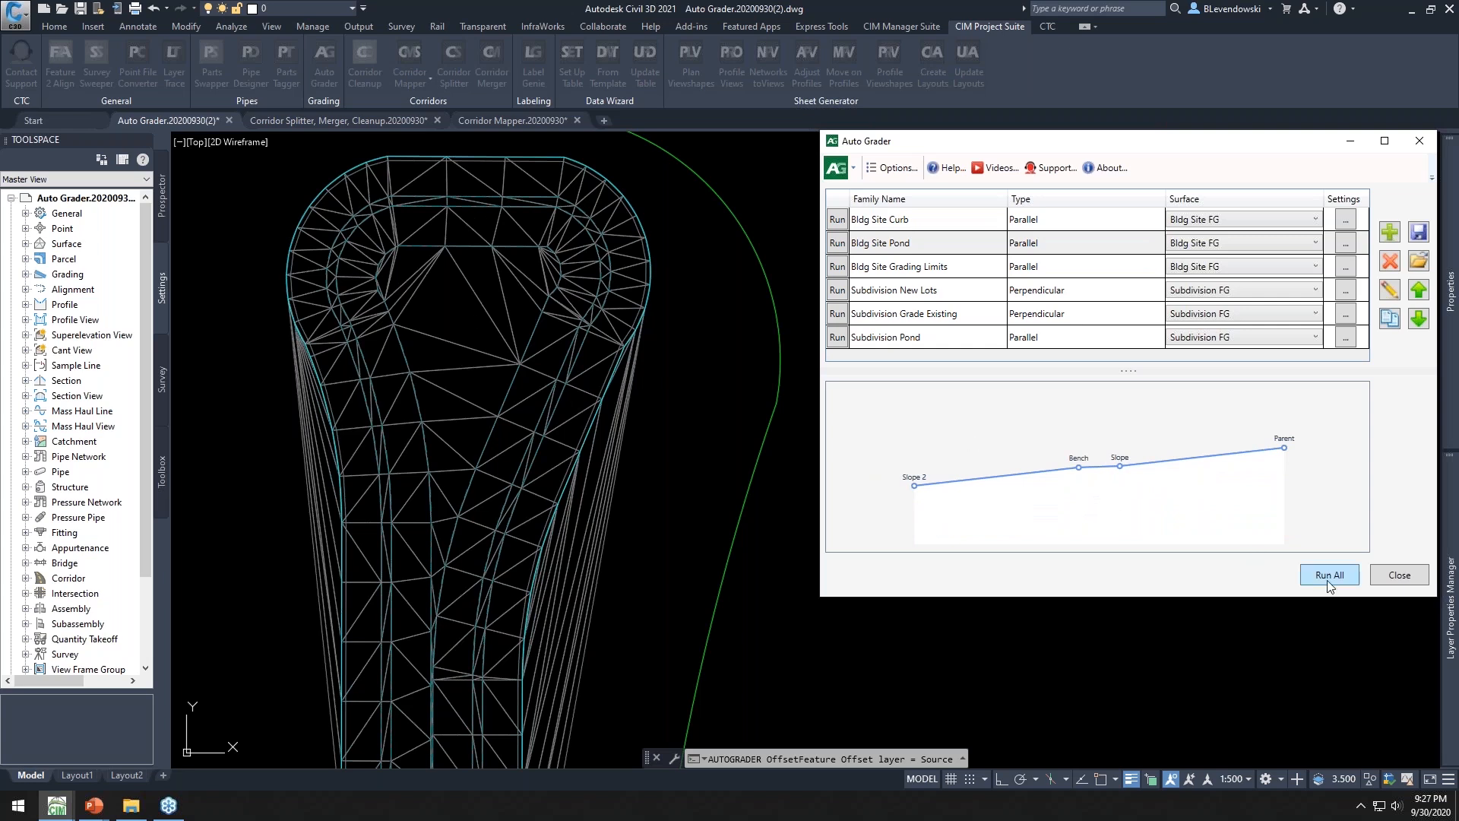
pyautogui.click(1399, 574)
# Inspect the building site's curb gutter feature line around the parking area
pyautogui.scroll(-8, 882, 322)
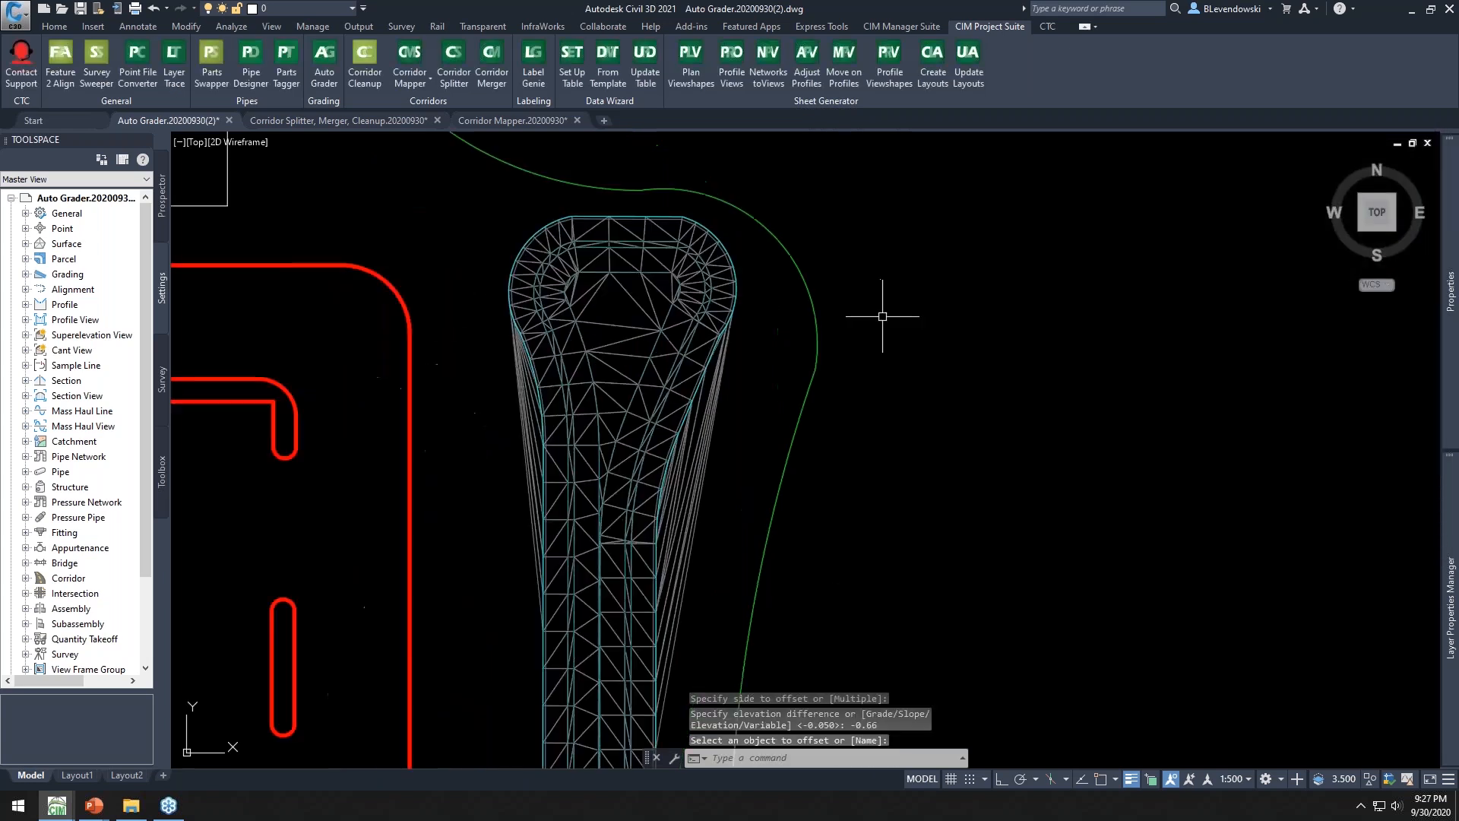
pyautogui.scroll(4, 688, 345)
pyautogui.moveTo(700, 326)
pyautogui.mouseDown(button='middle')
pyautogui.moveTo(731, 356)
pyautogui.moveTo(696, 372)
pyautogui.mouseUp(button='middle')
pyautogui.scroll(5, 749, 325)
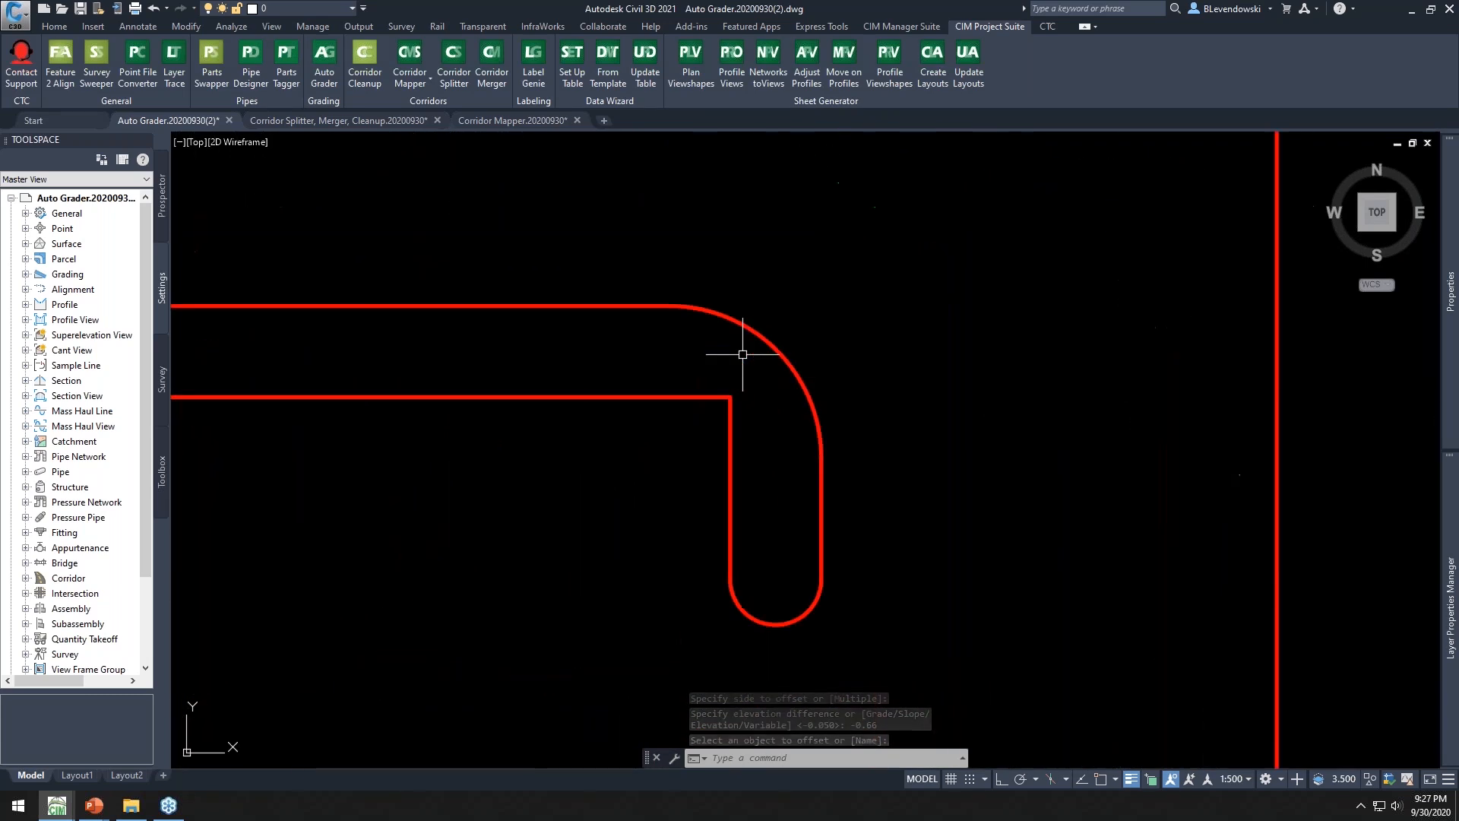
pyautogui.scroll(-5, 755, 366)
pyautogui.moveTo(674, 407)
pyautogui.mouseDown(button='middle')
pyautogui.moveTo(720, 377)
pyautogui.moveTo(801, 365)
pyautogui.moveTo(692, 334)
pyautogui.mouseUp(button='middle')
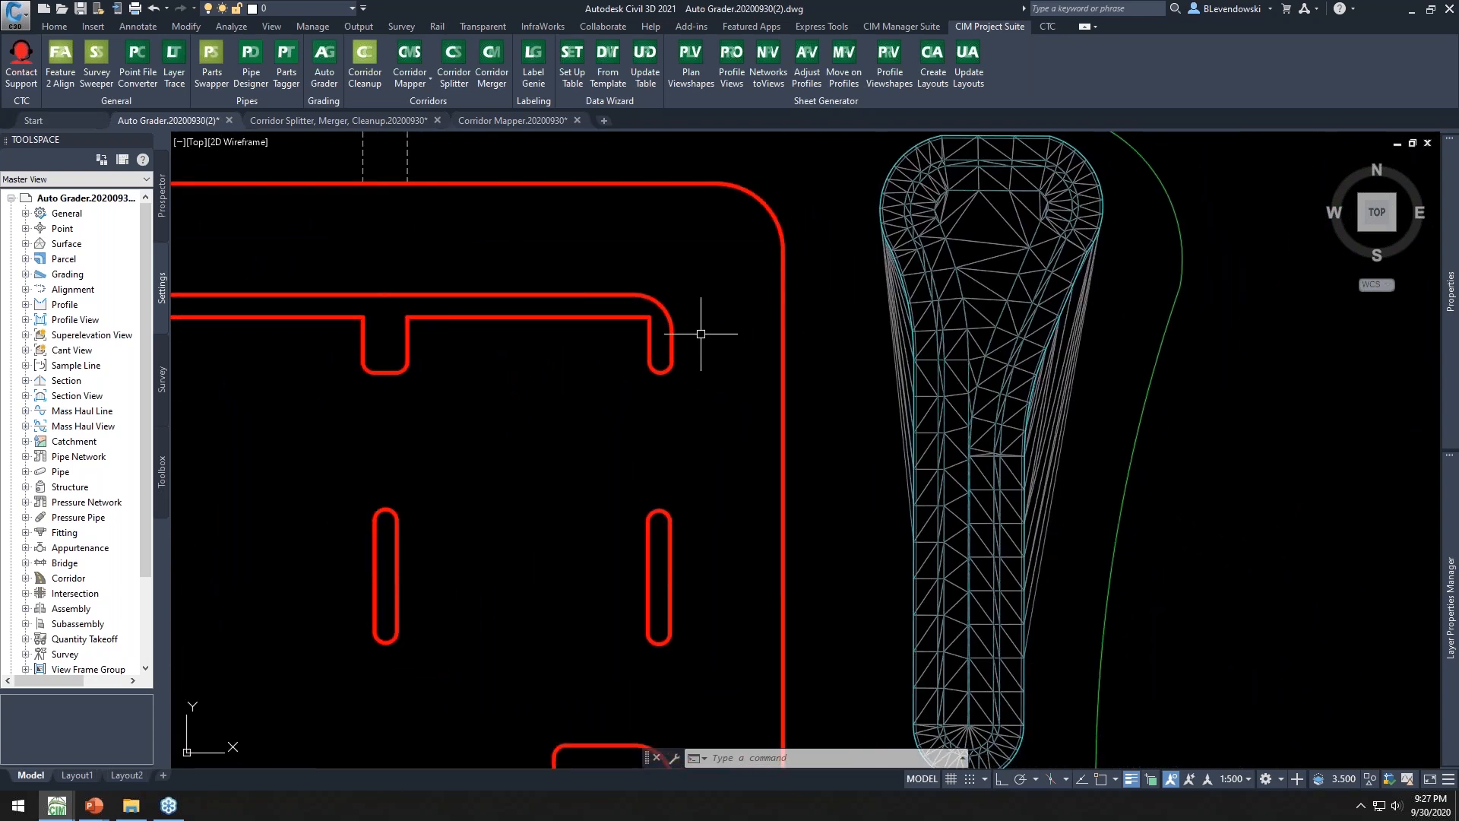
pyautogui.scroll(-2, 716, 333)
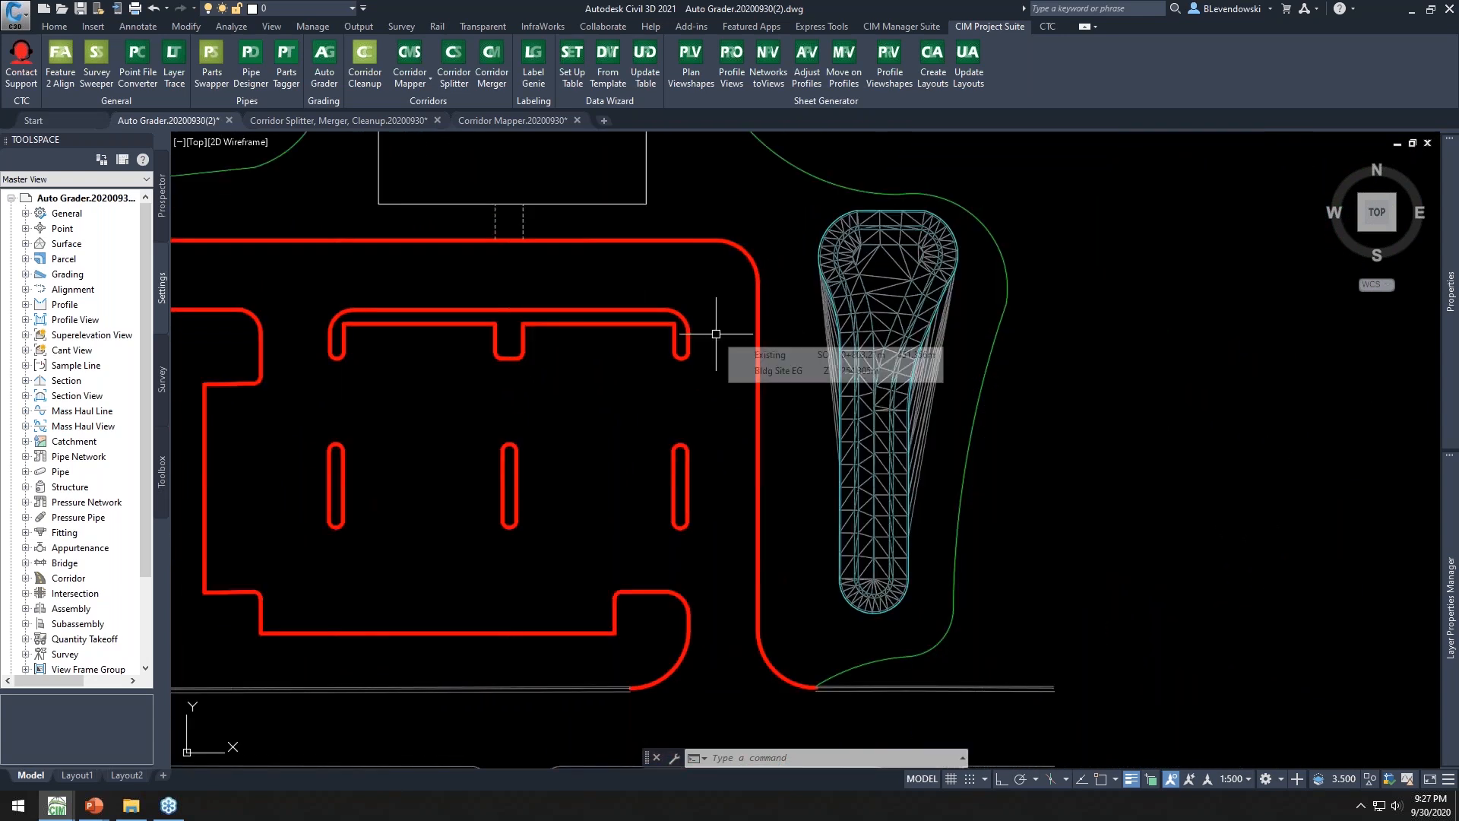
pyautogui.click(659, 310)
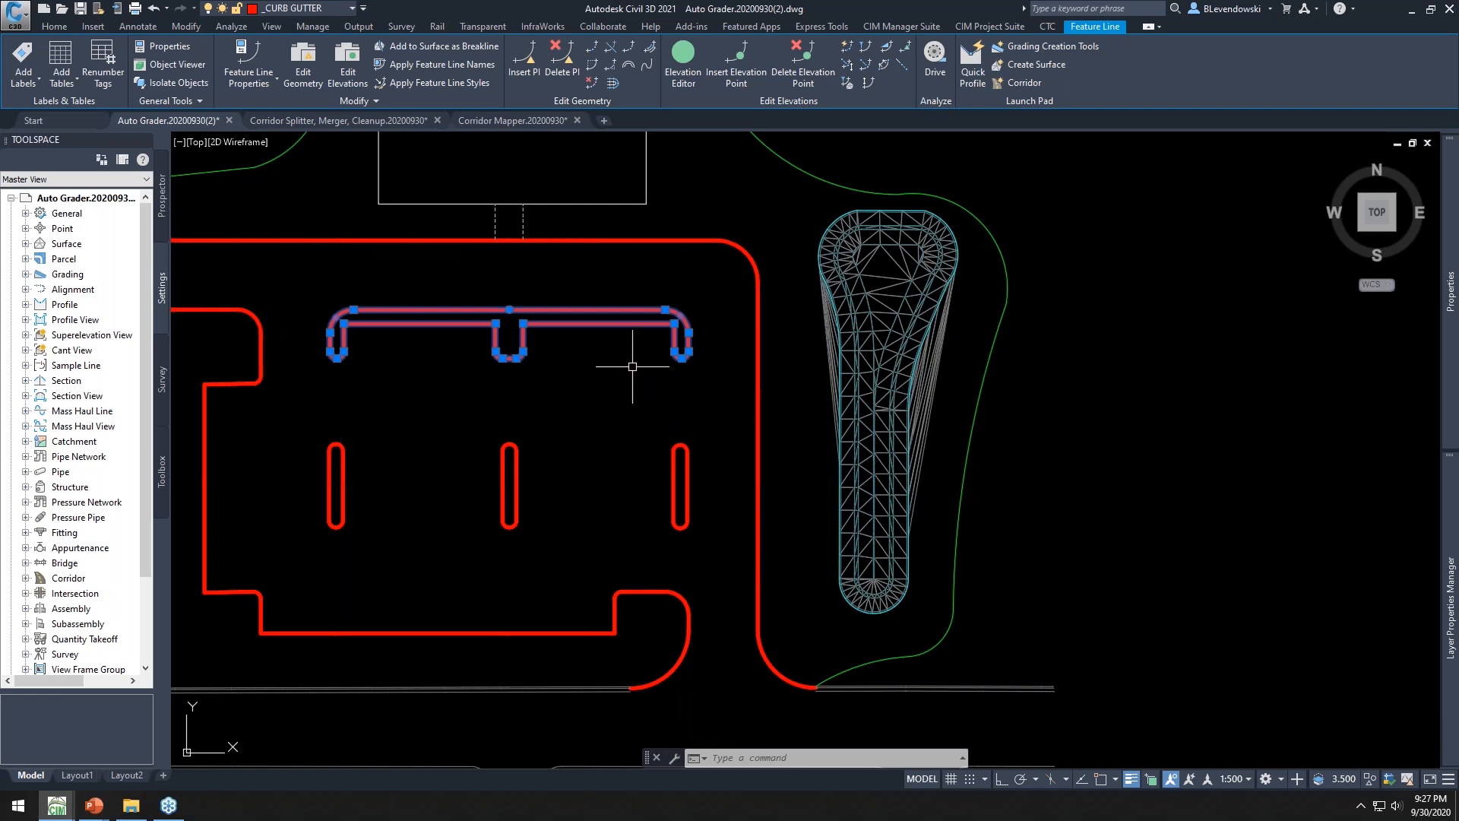
pyautogui.scroll(5, 682, 327)
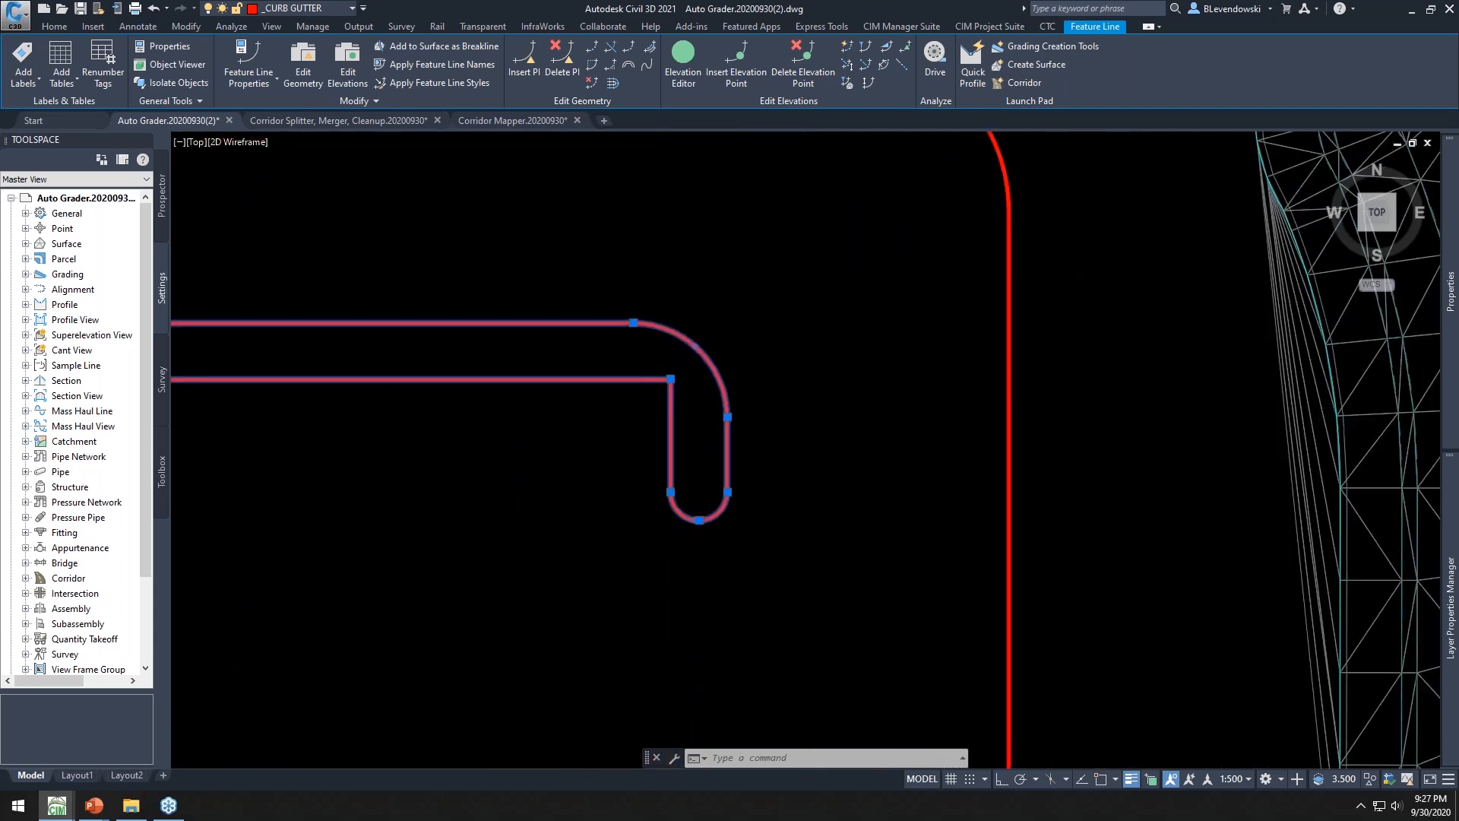
pyautogui.scroll(-3, 684, 329)
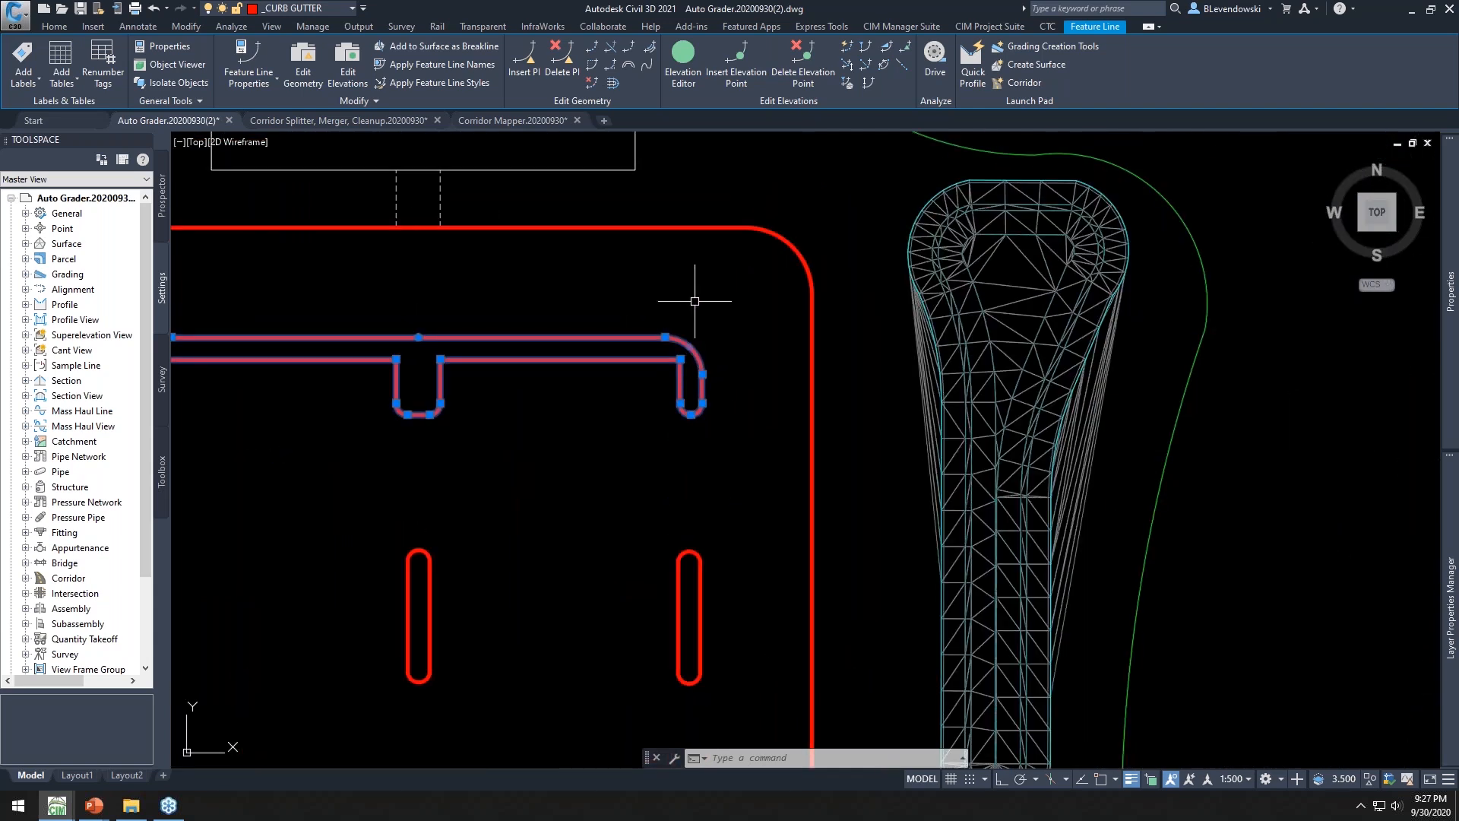
pyautogui.click(54, 26)
pyautogui.press('Escape')
pyautogui.press('Escape')
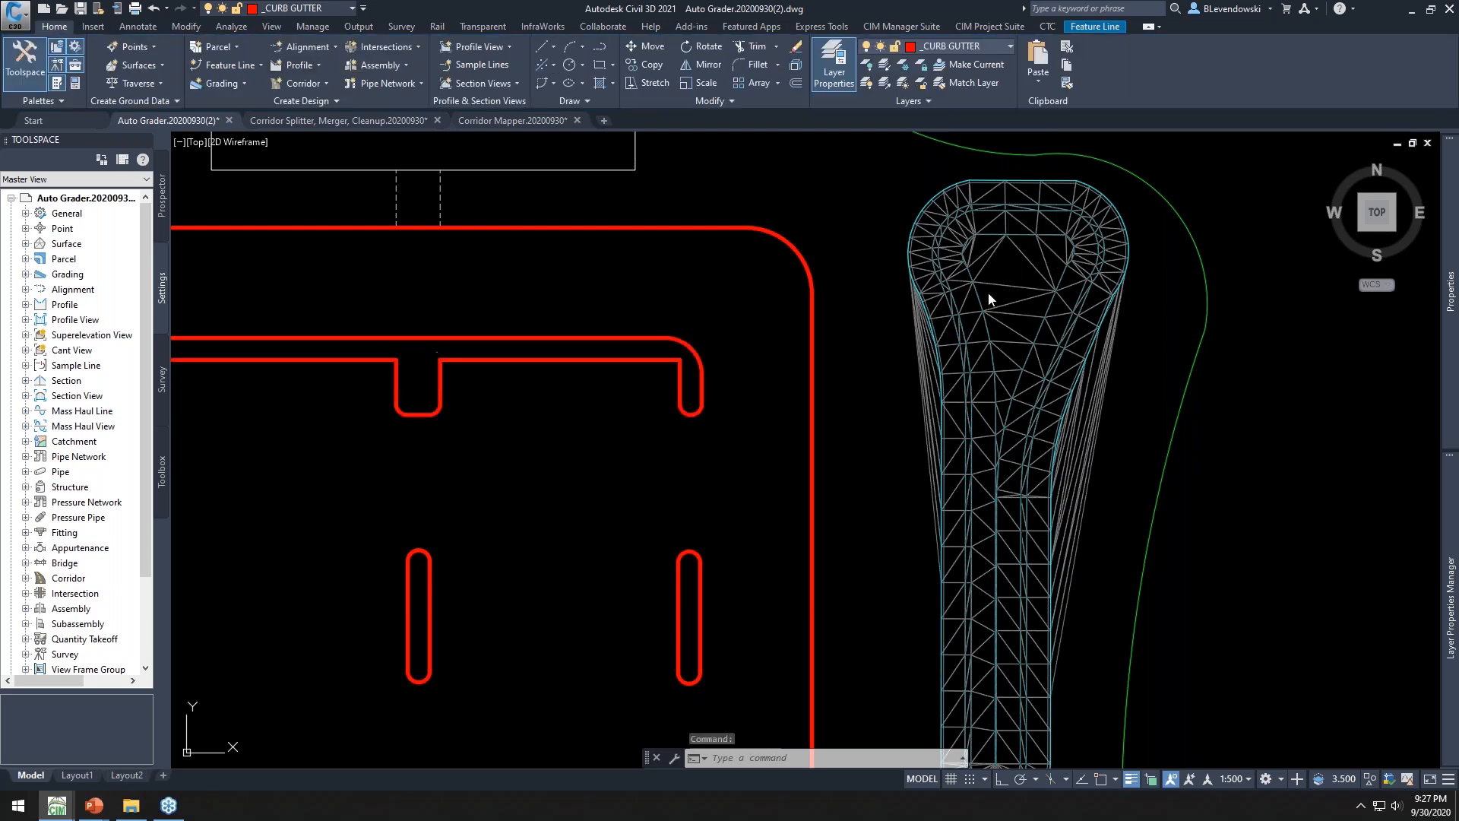
# Open the Bldg Site Curb grading family for editing and review the Top of Curb child's method options
pyautogui.click(983, 28)
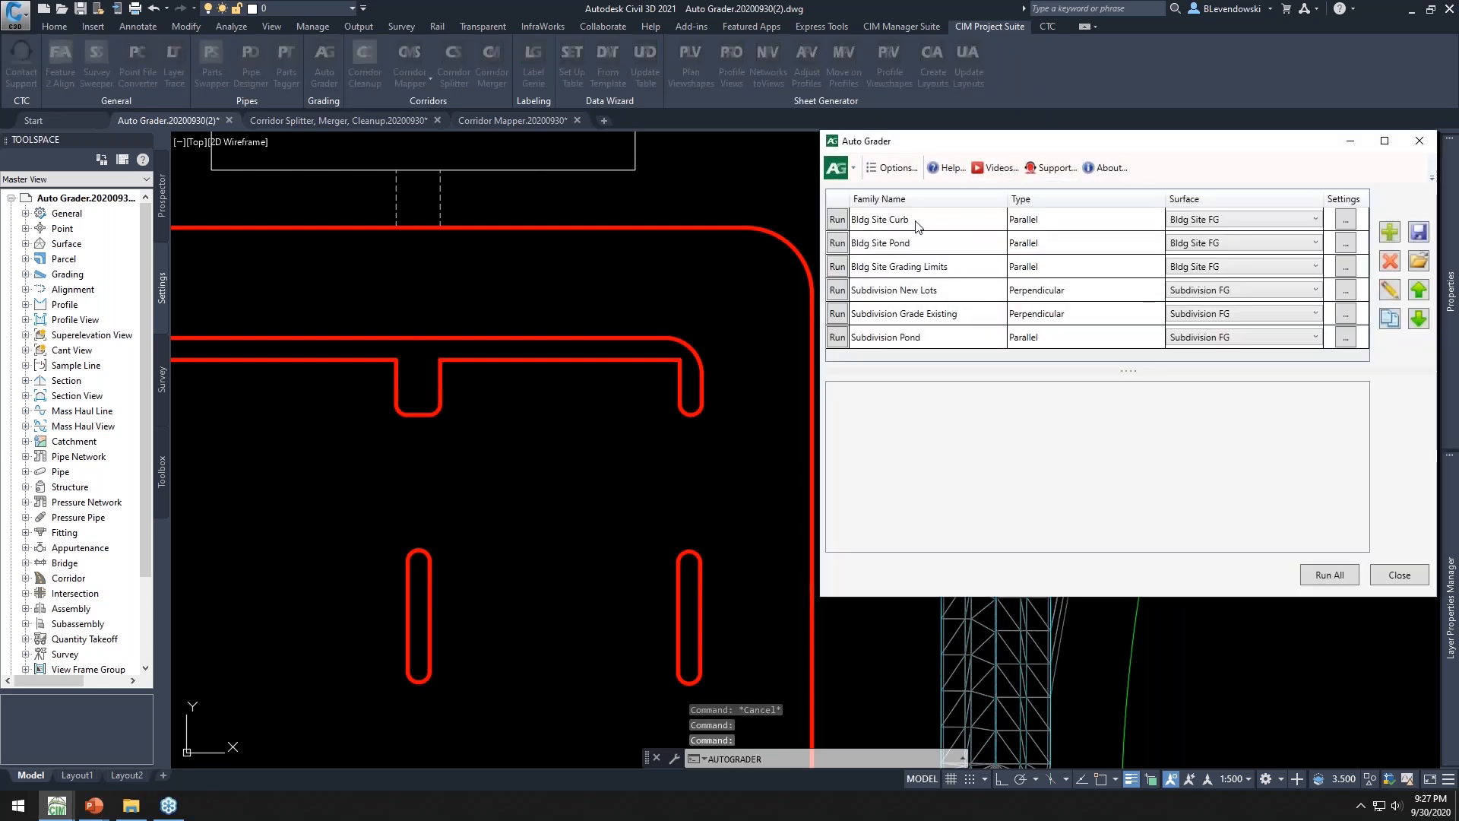
pyautogui.click(915, 221)
pyautogui.click(1389, 291)
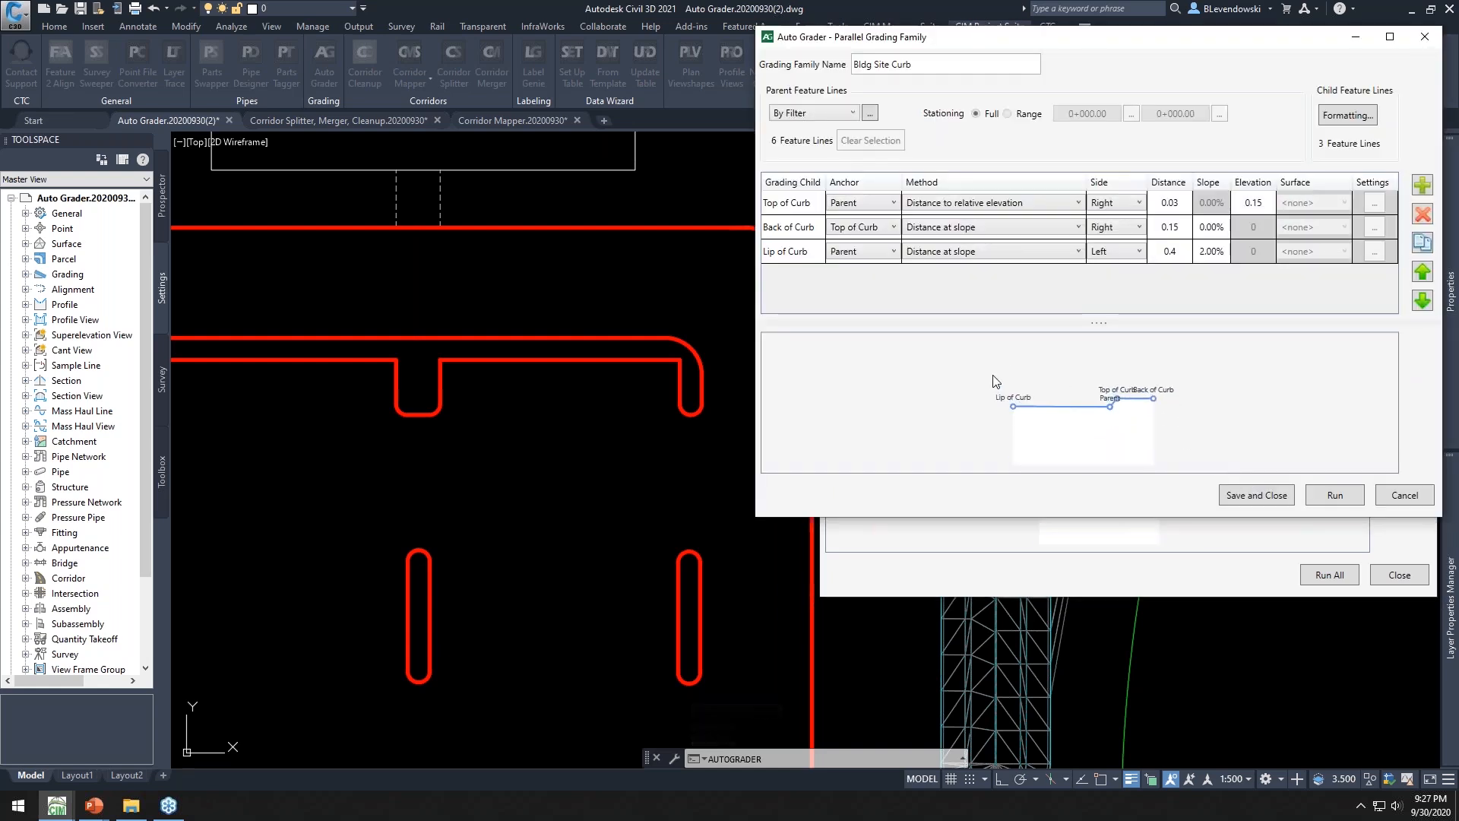
pyautogui.click(804, 204)
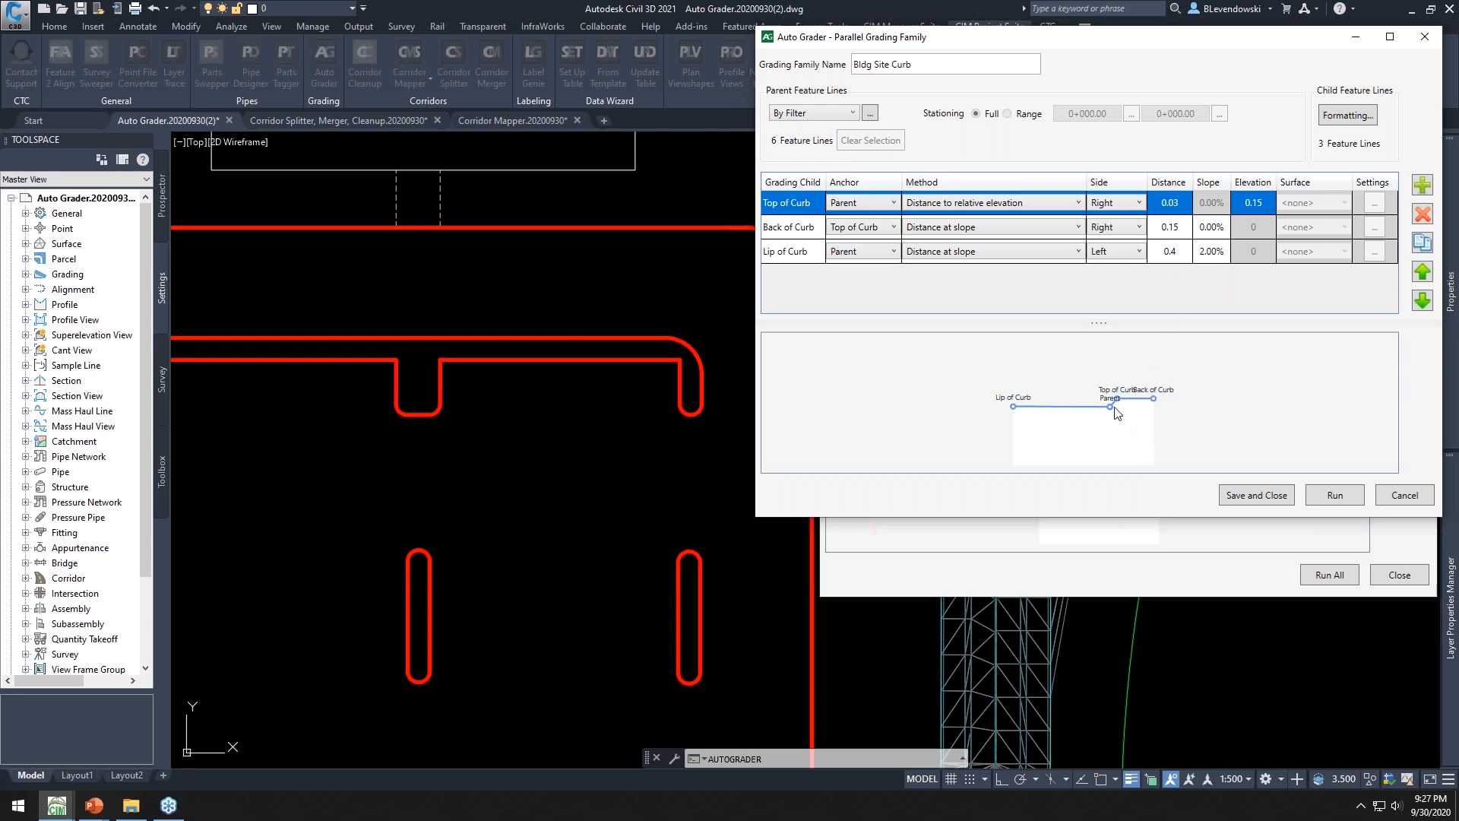
pyautogui.click(984, 204)
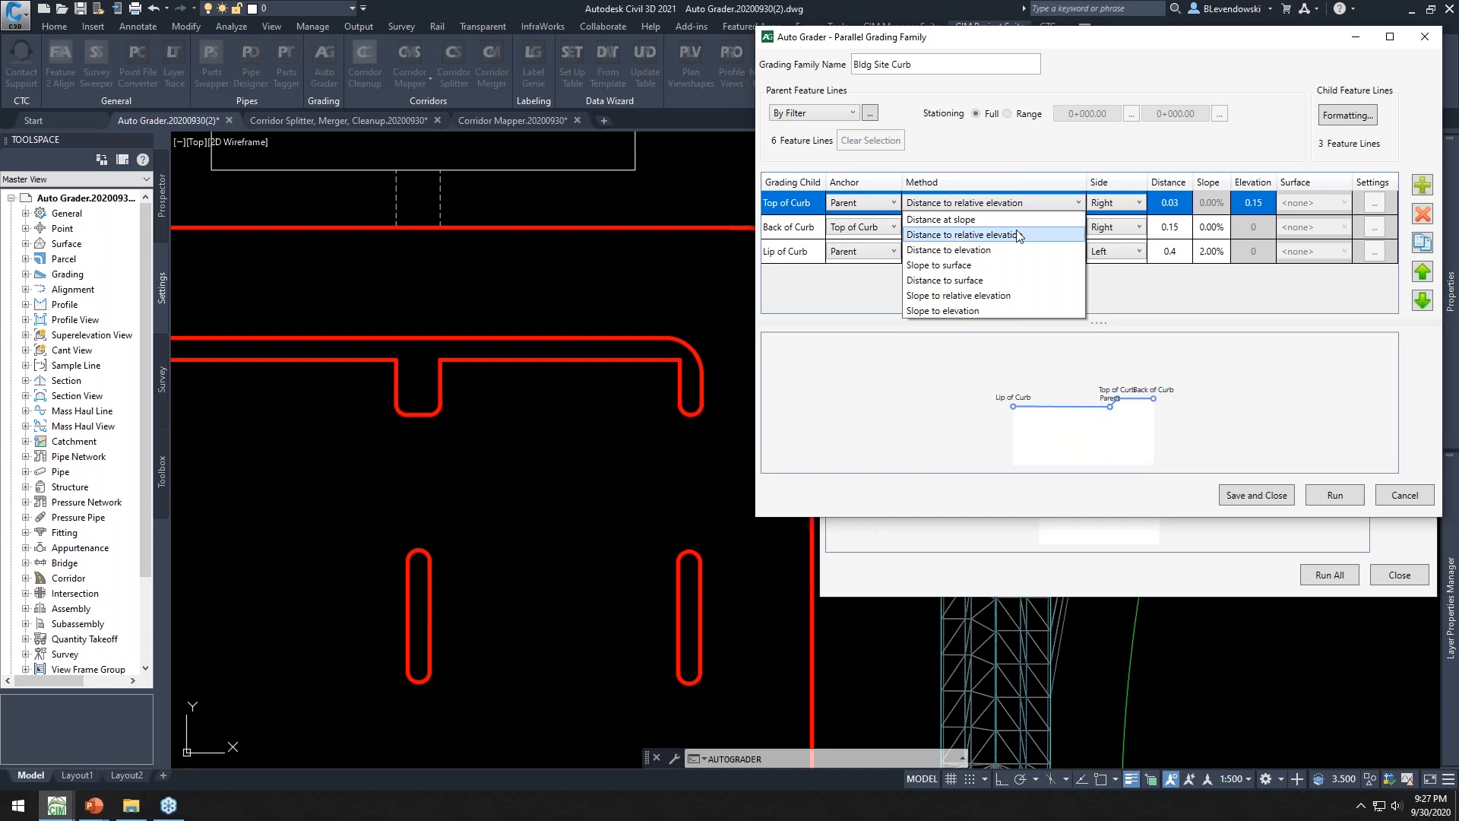
pyautogui.click(860, 293)
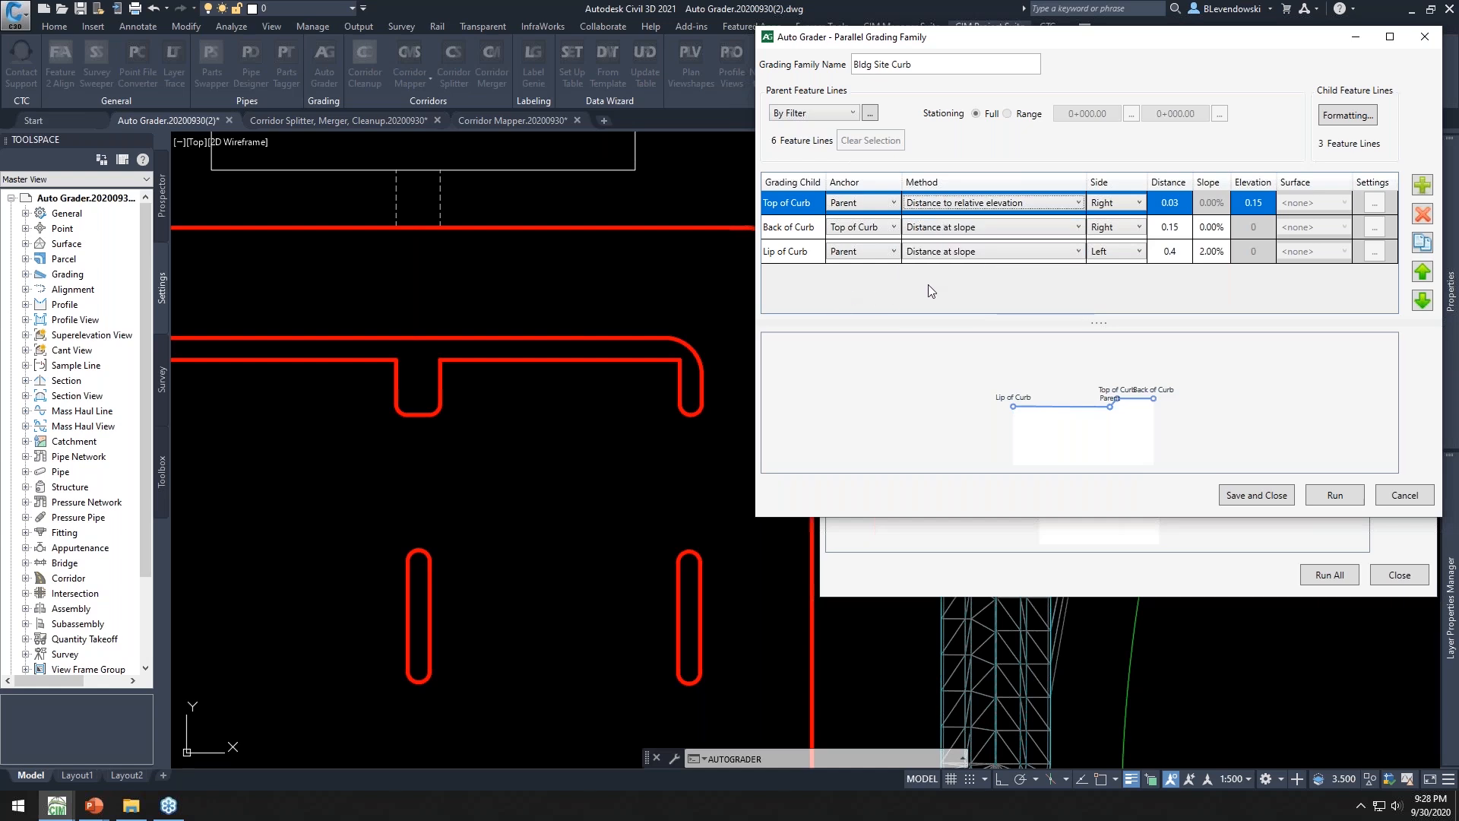
# Save the Bldg Site Curb grading family and run it
pyautogui.click(1256, 495)
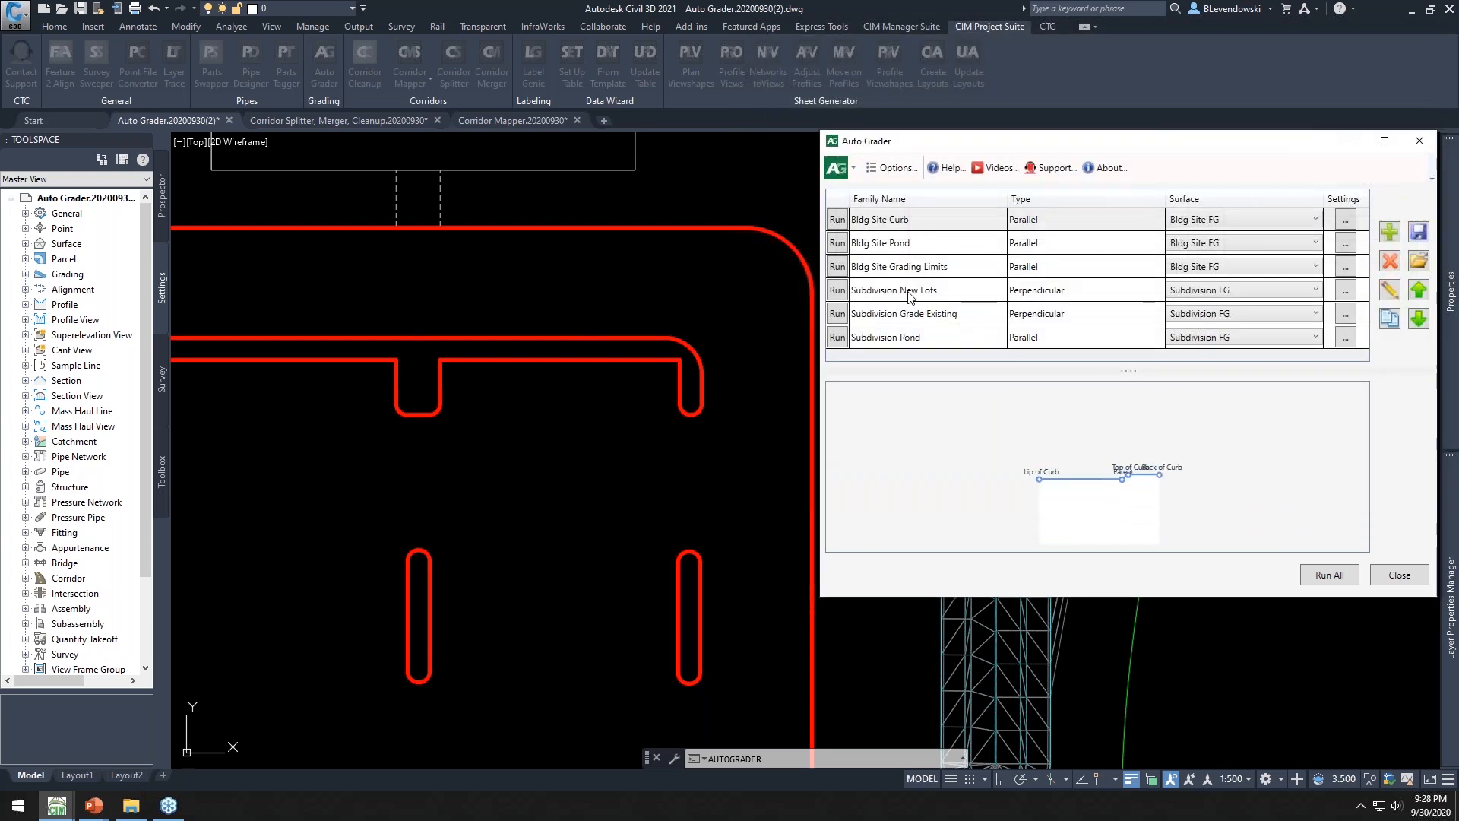
pyautogui.click(837, 220)
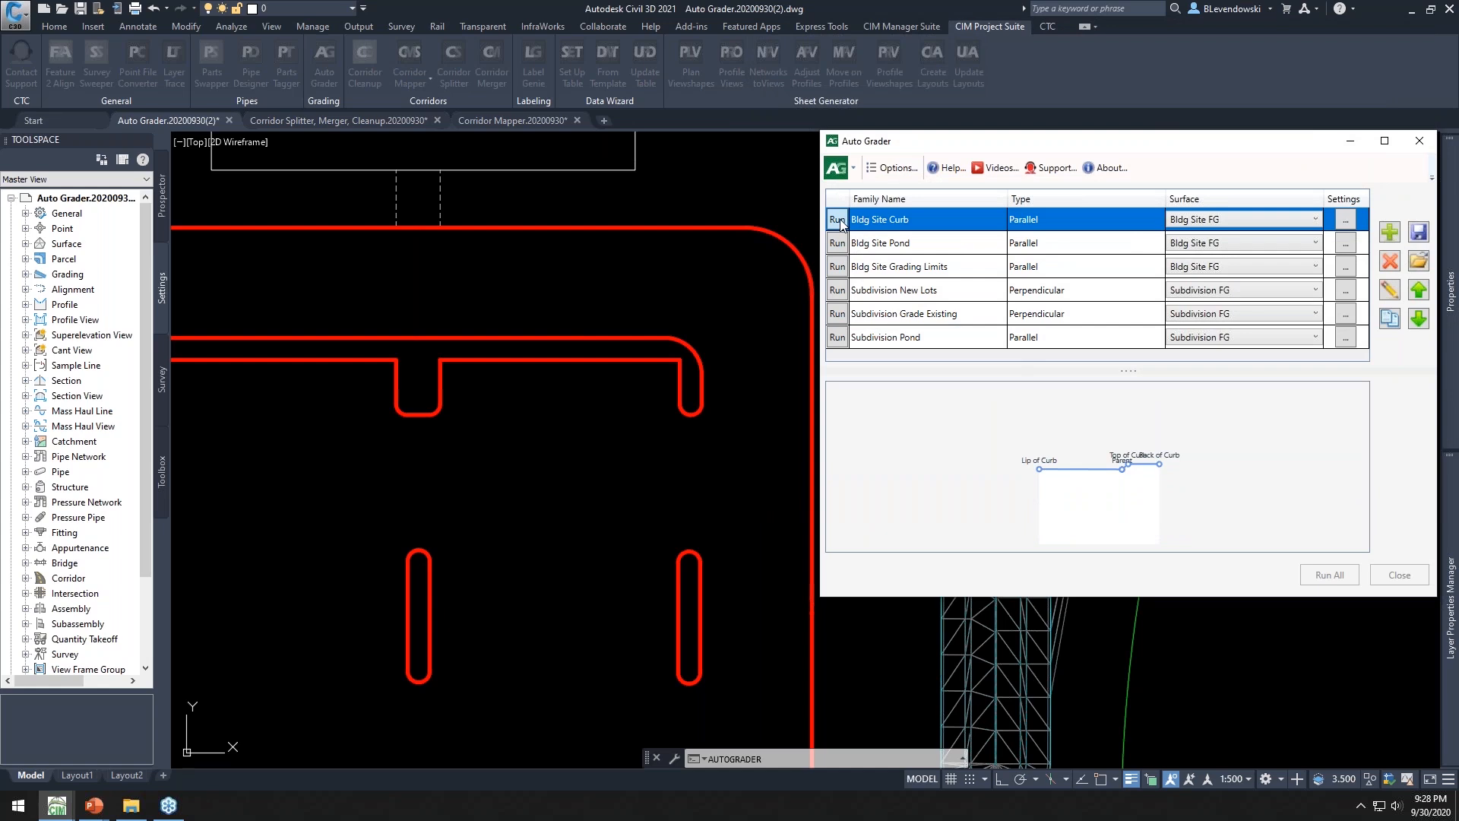
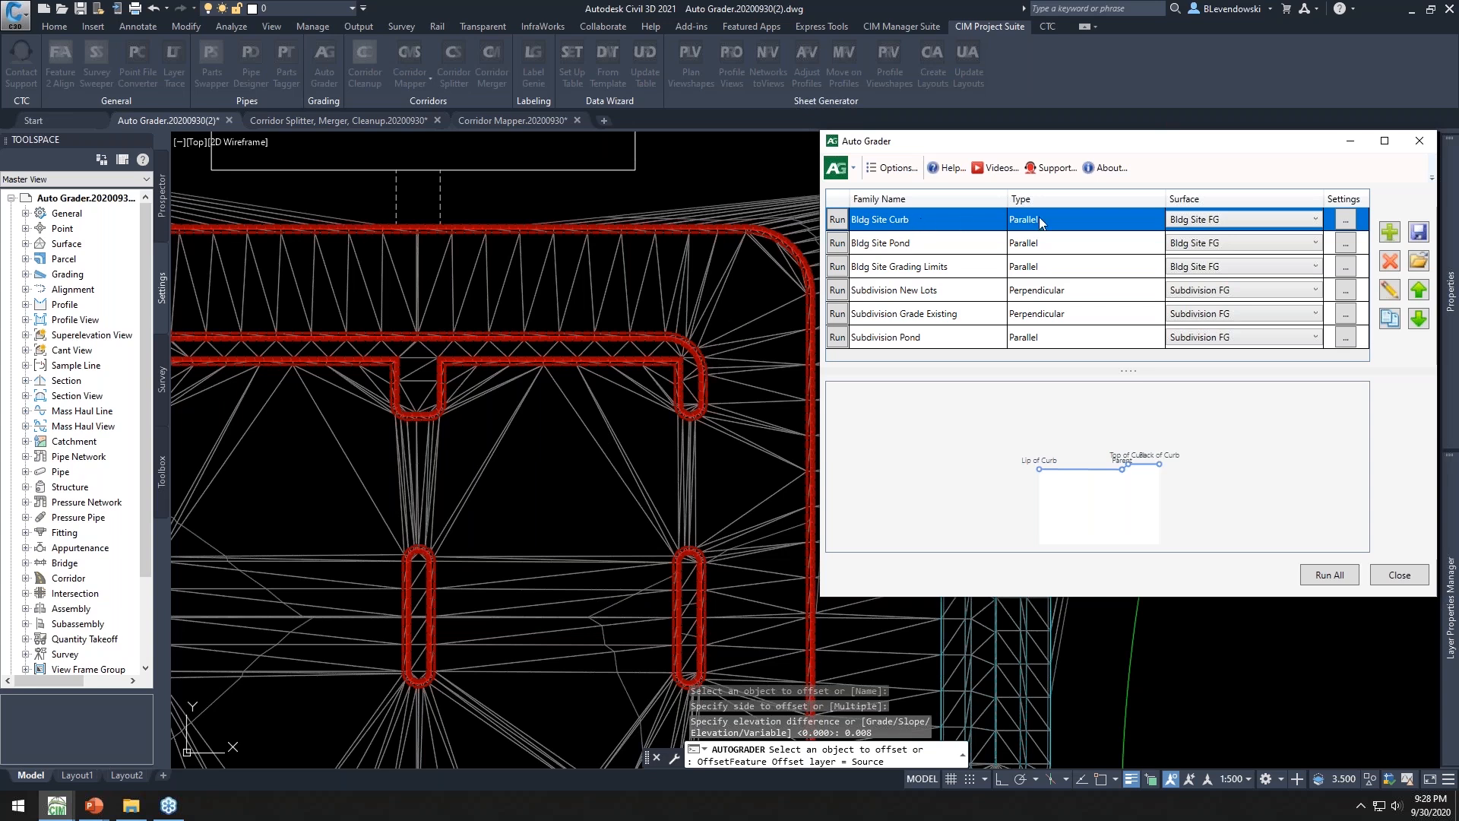
# Set the Lip of Curb distance to 0.8 in the Bldg Site Curb family and save it
pyautogui.click(1389, 290)
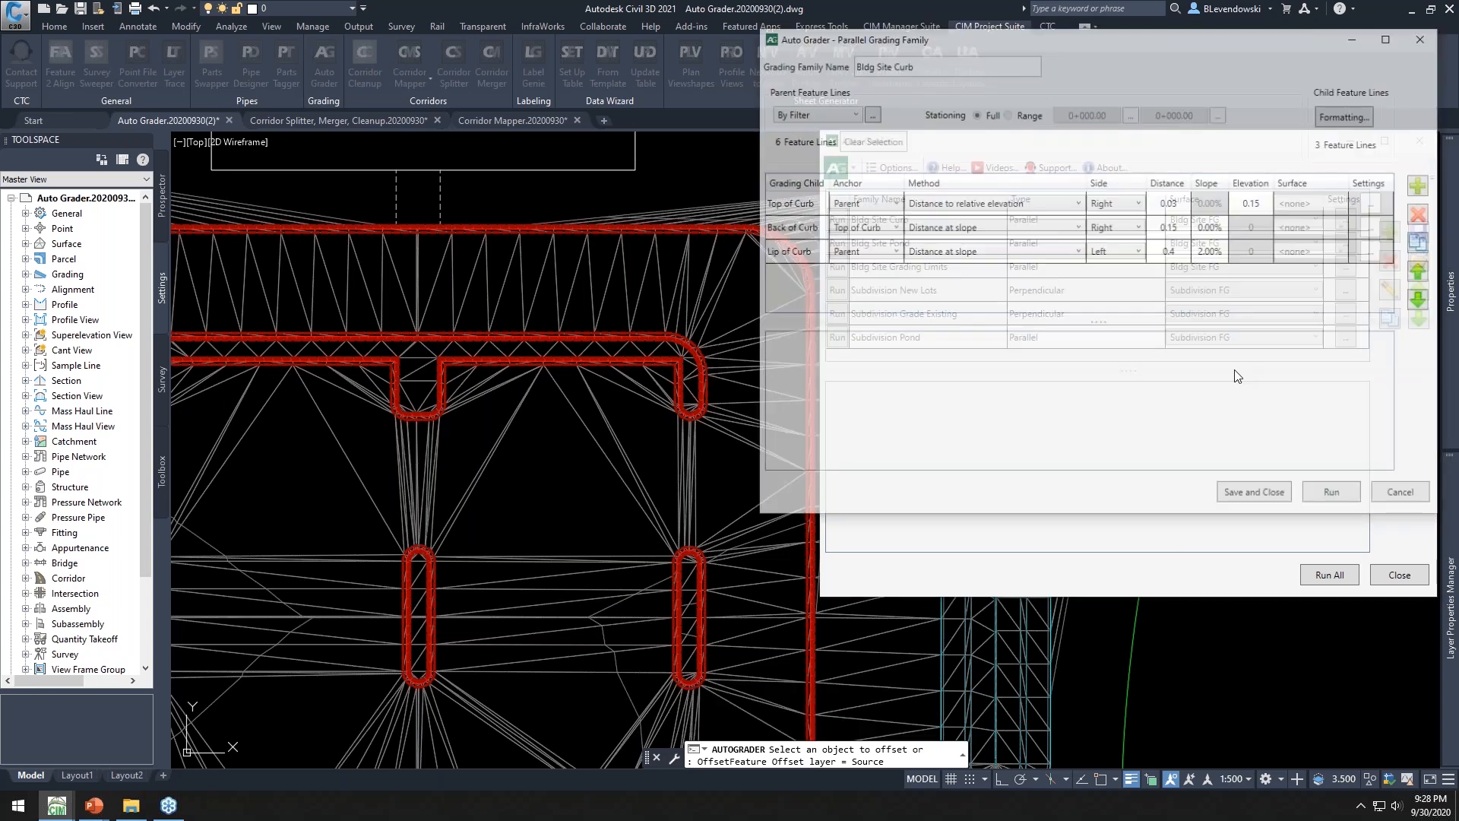
pyautogui.click(1190, 261)
pyautogui.click(1190, 259)
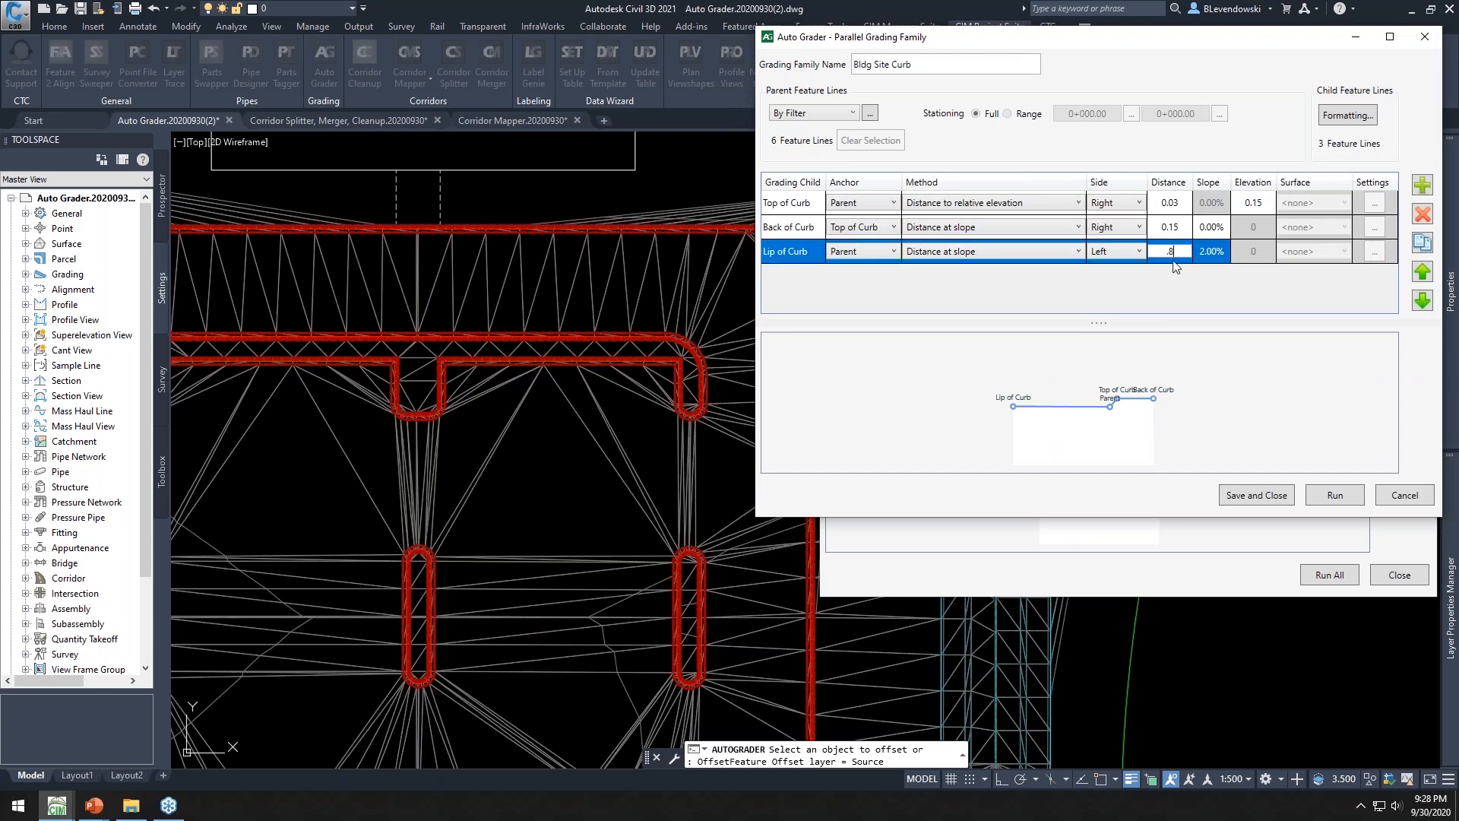
pyautogui.write('.8')
pyautogui.click(1242, 495)
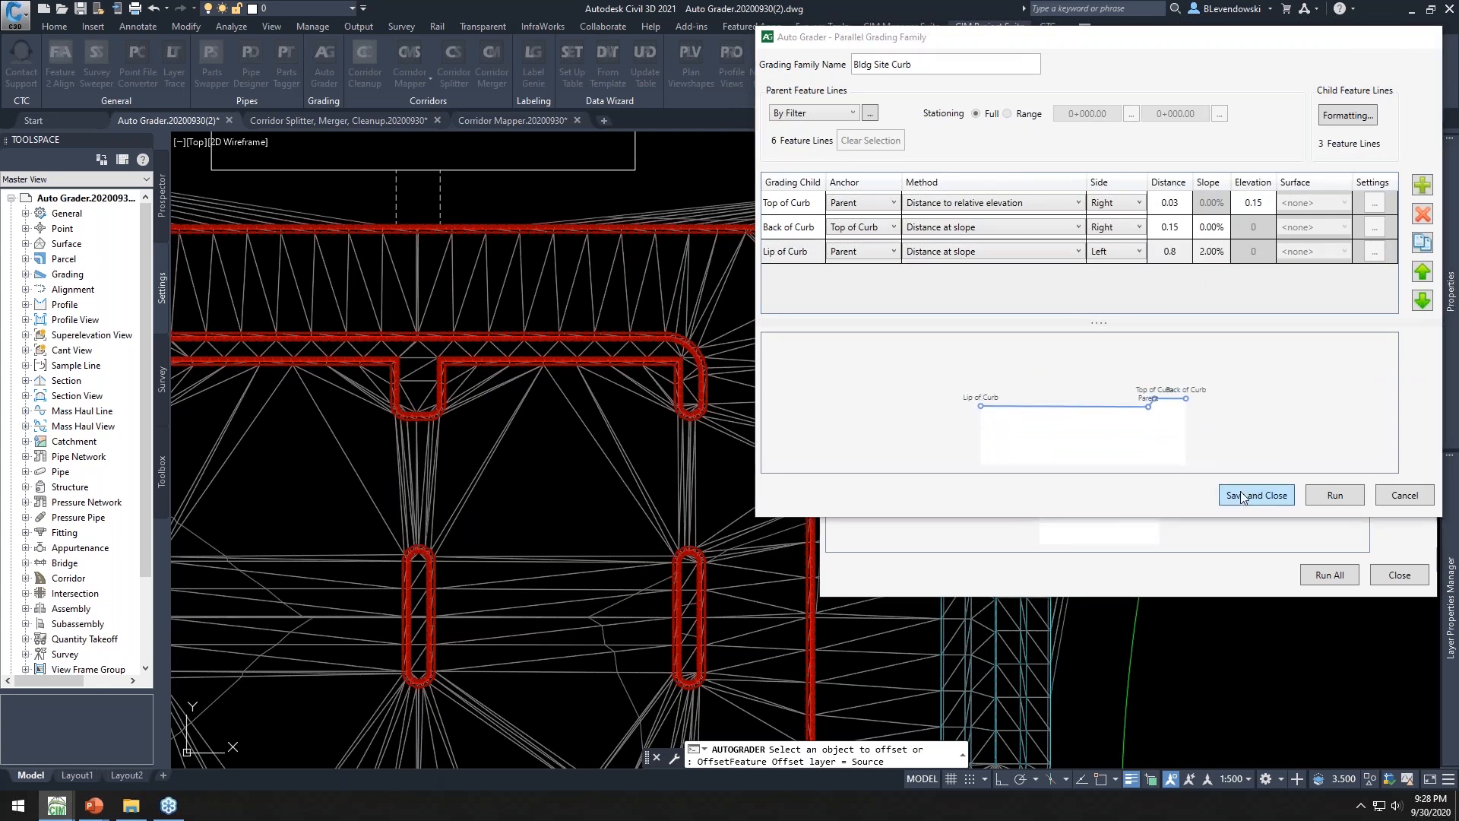
# Run the Bldg Site Curb grading family and close Auto Grader
pyautogui.click(627, 225)
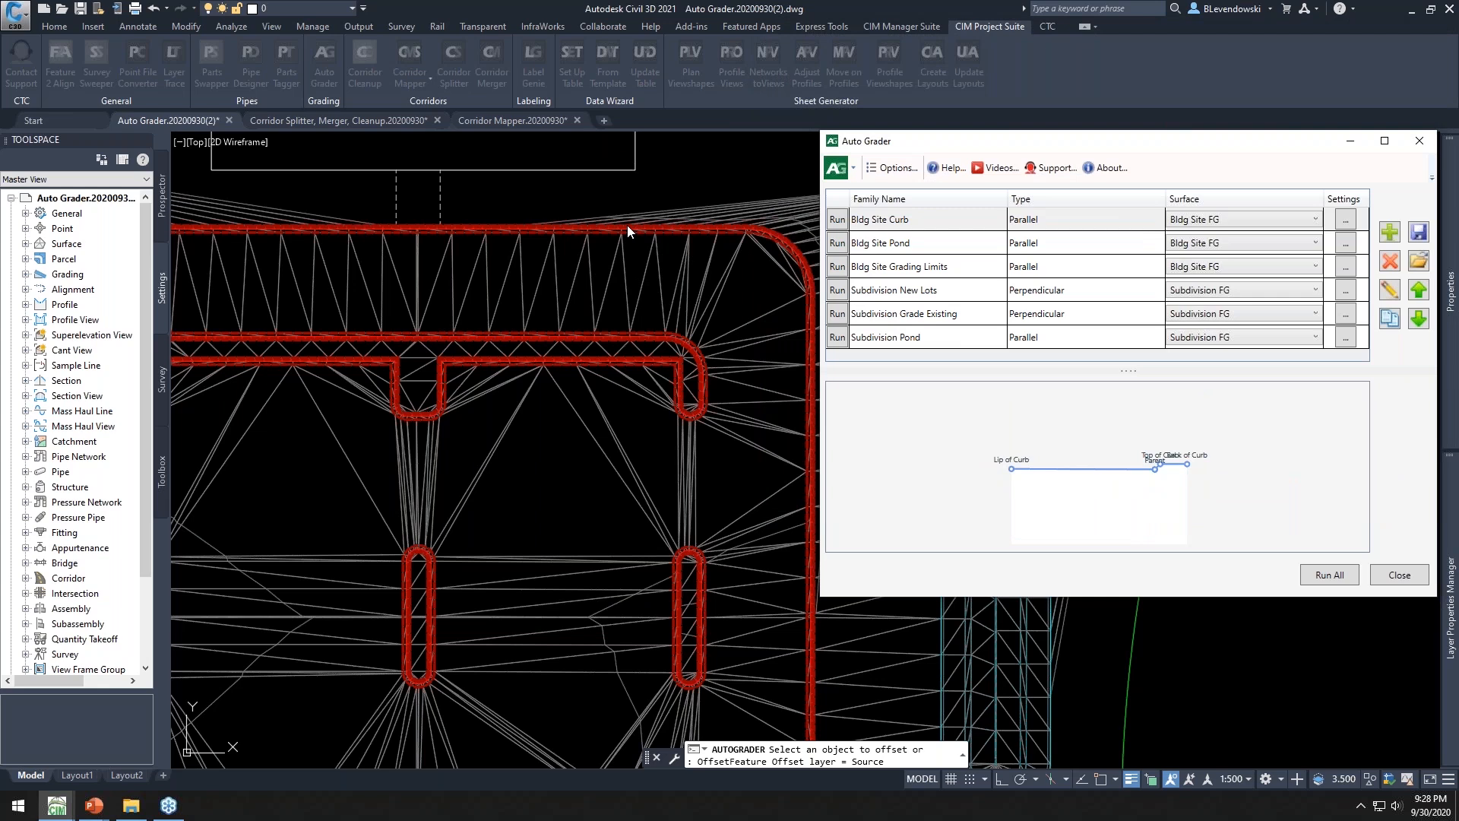
pyautogui.click(837, 220)
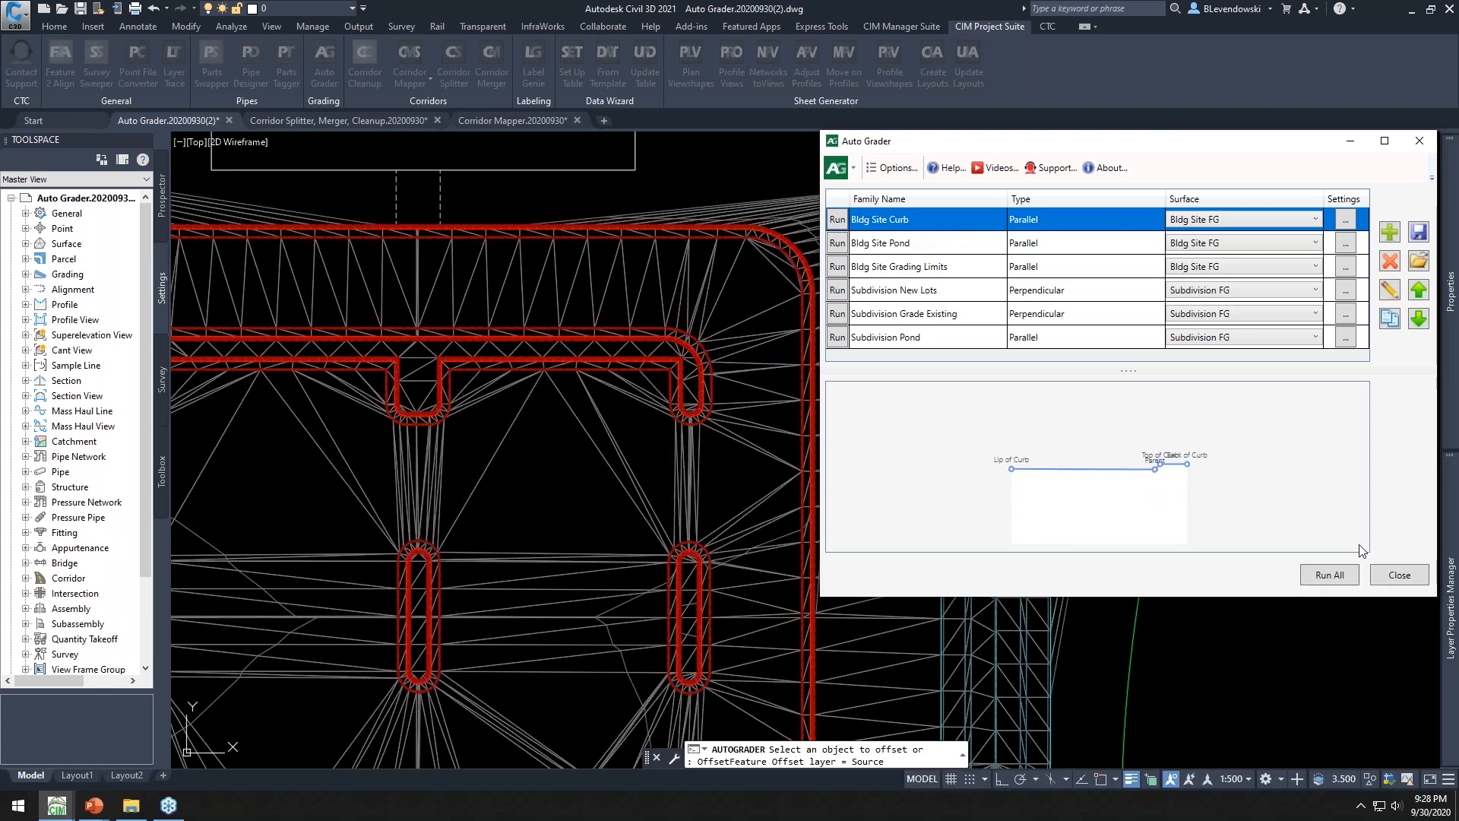
pyautogui.click(1397, 574)
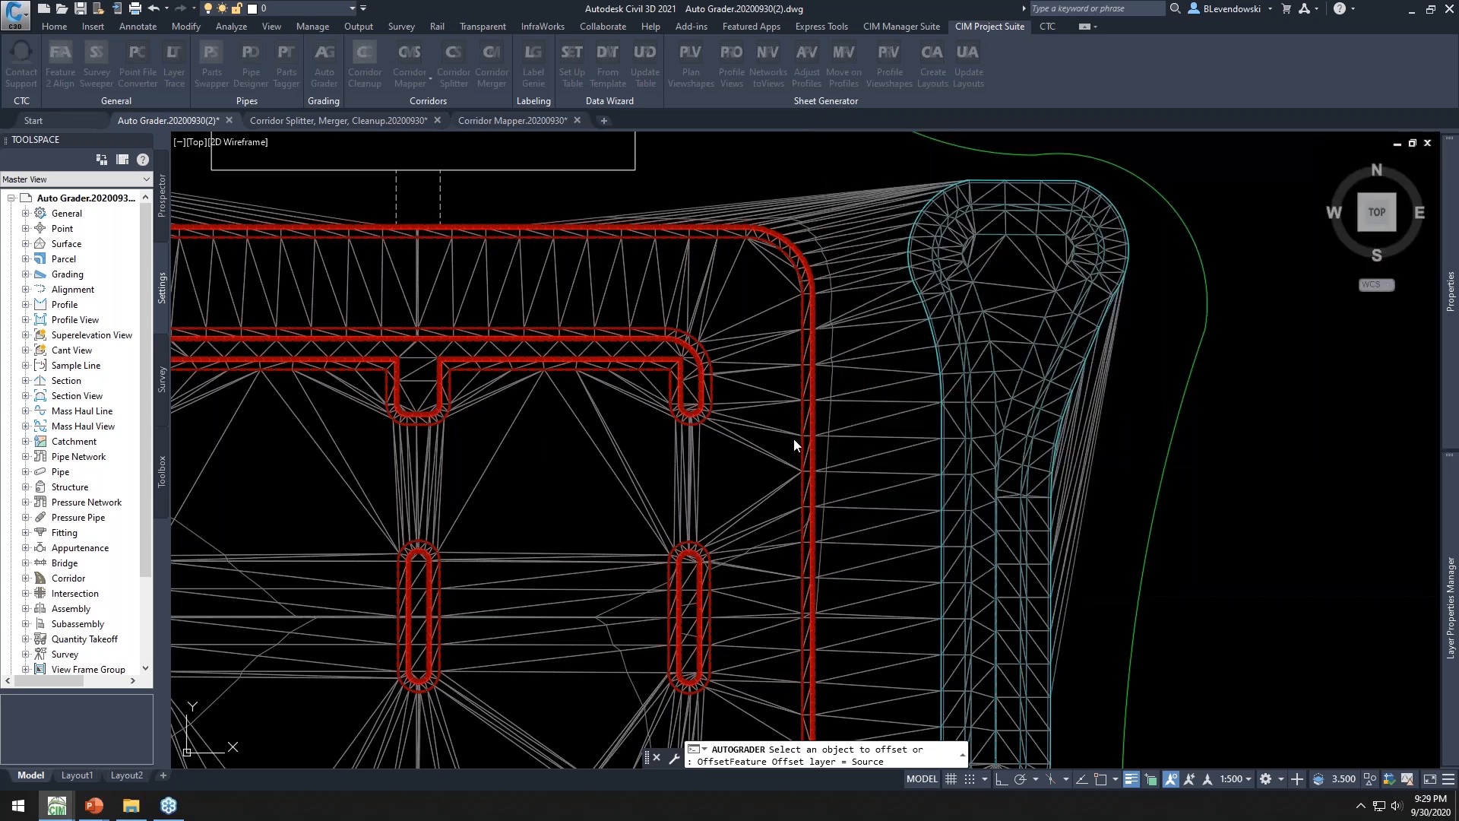
# Run the Bldg Site Grading Limits family from Auto Grader and close the dialog
pyautogui.scroll(-2, 651, 414)
pyautogui.moveTo(694, 202)
pyautogui.mouseDown(button='middle')
pyautogui.moveTo(697, 276)
pyautogui.moveTo(730, 294)
pyautogui.mouseUp(button='middle')
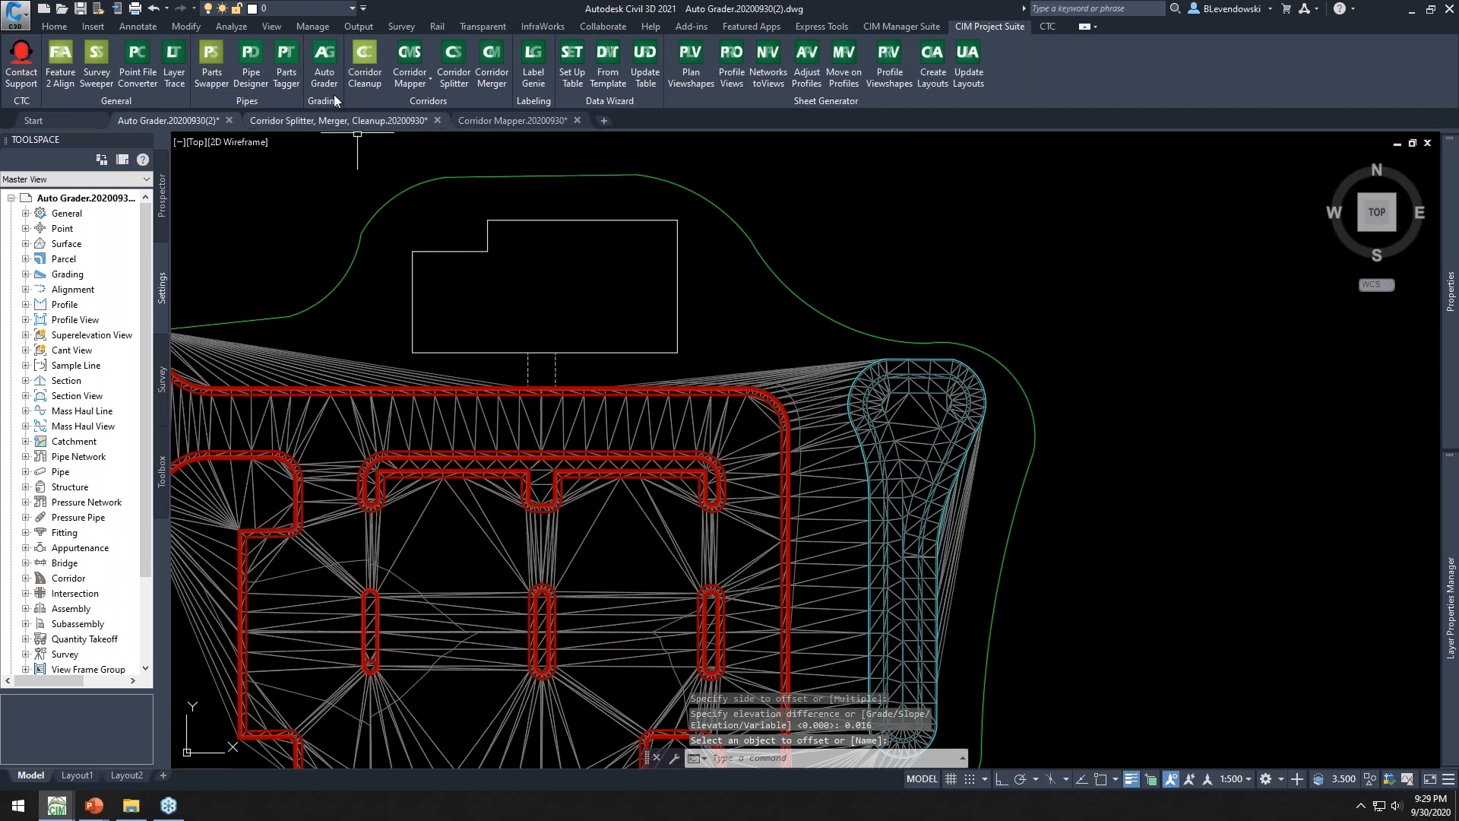
pyautogui.click(325, 59)
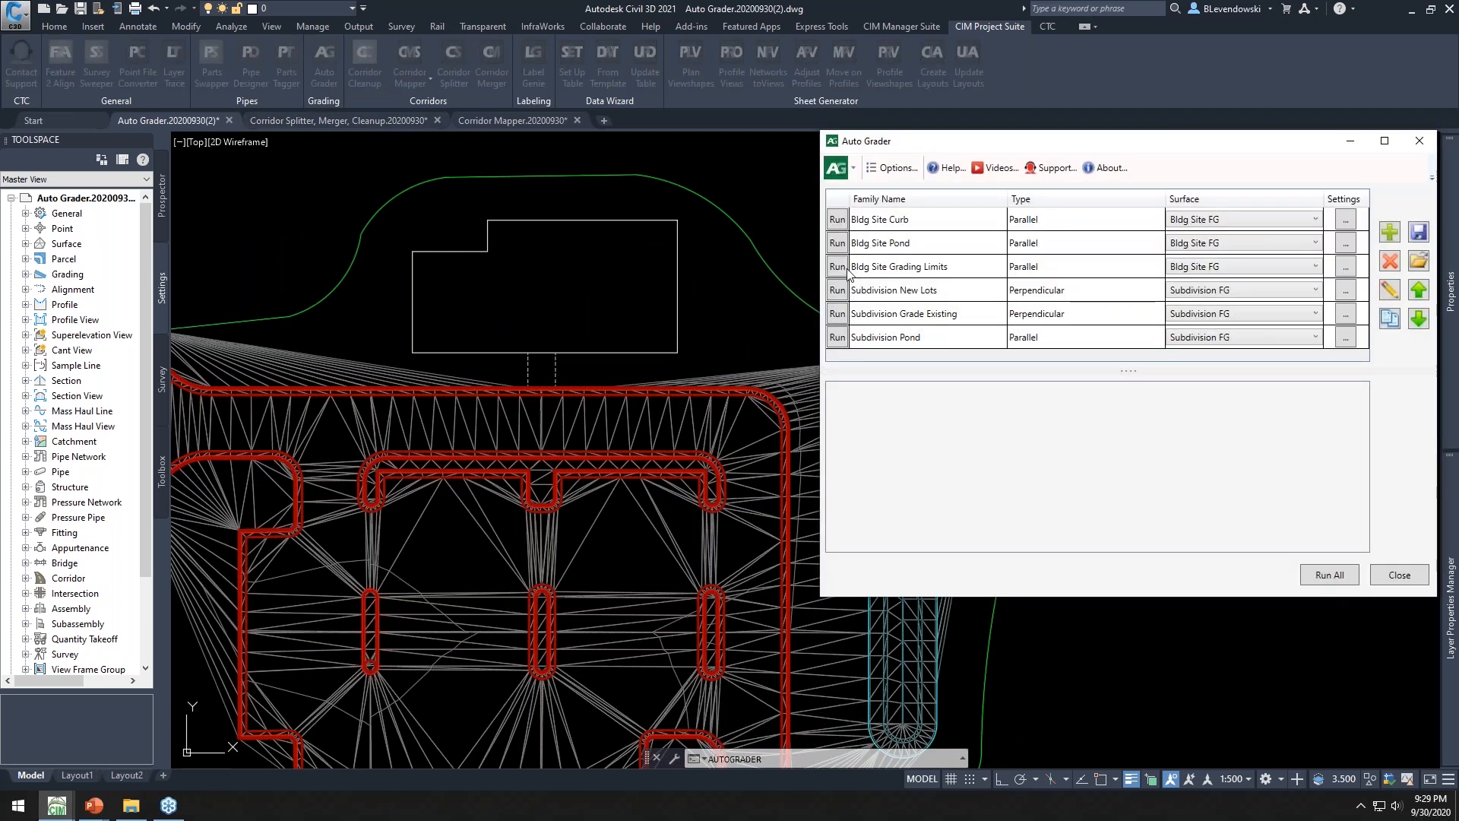
pyautogui.click(838, 266)
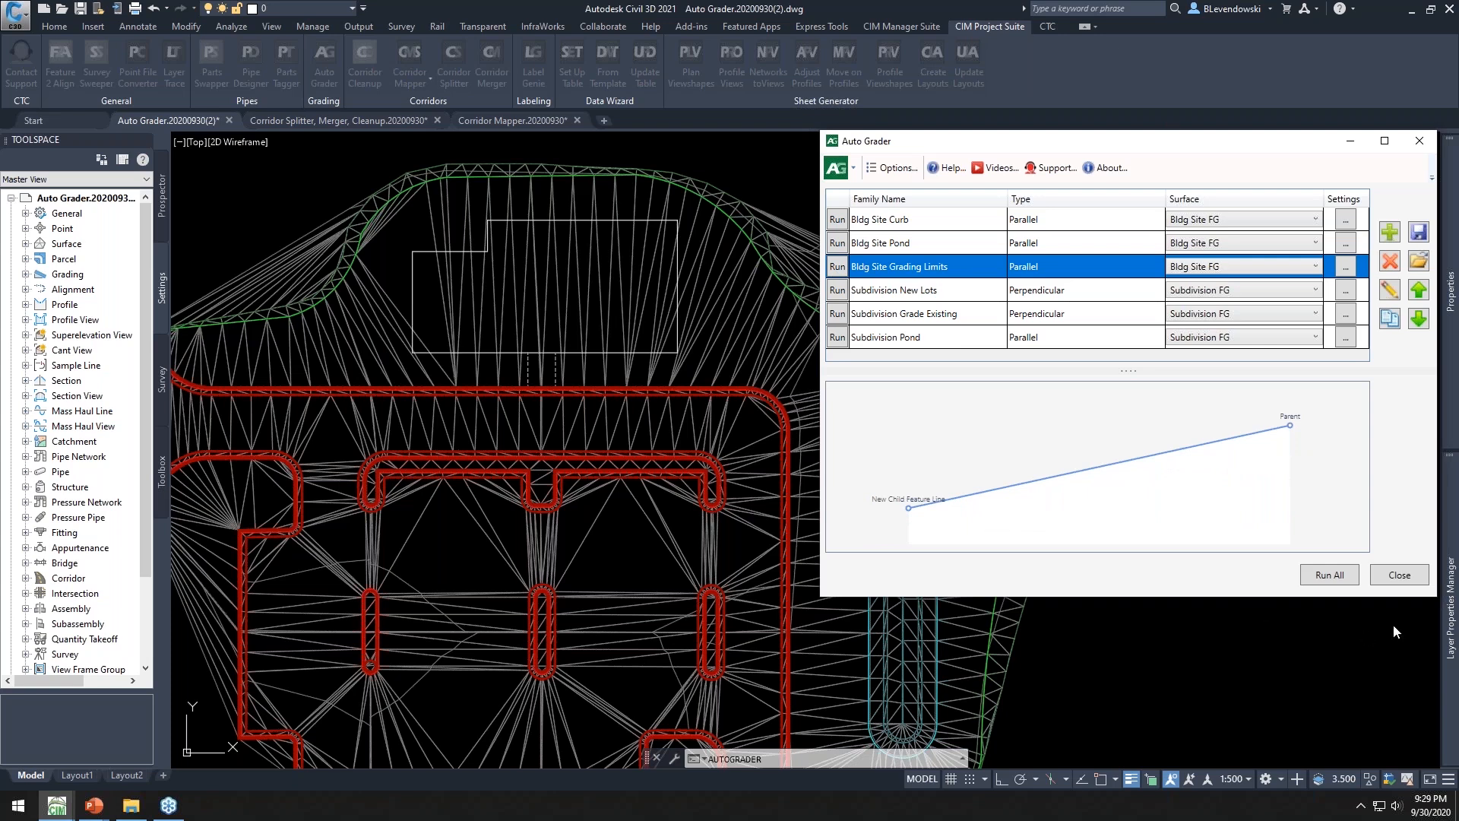
pyautogui.click(1397, 576)
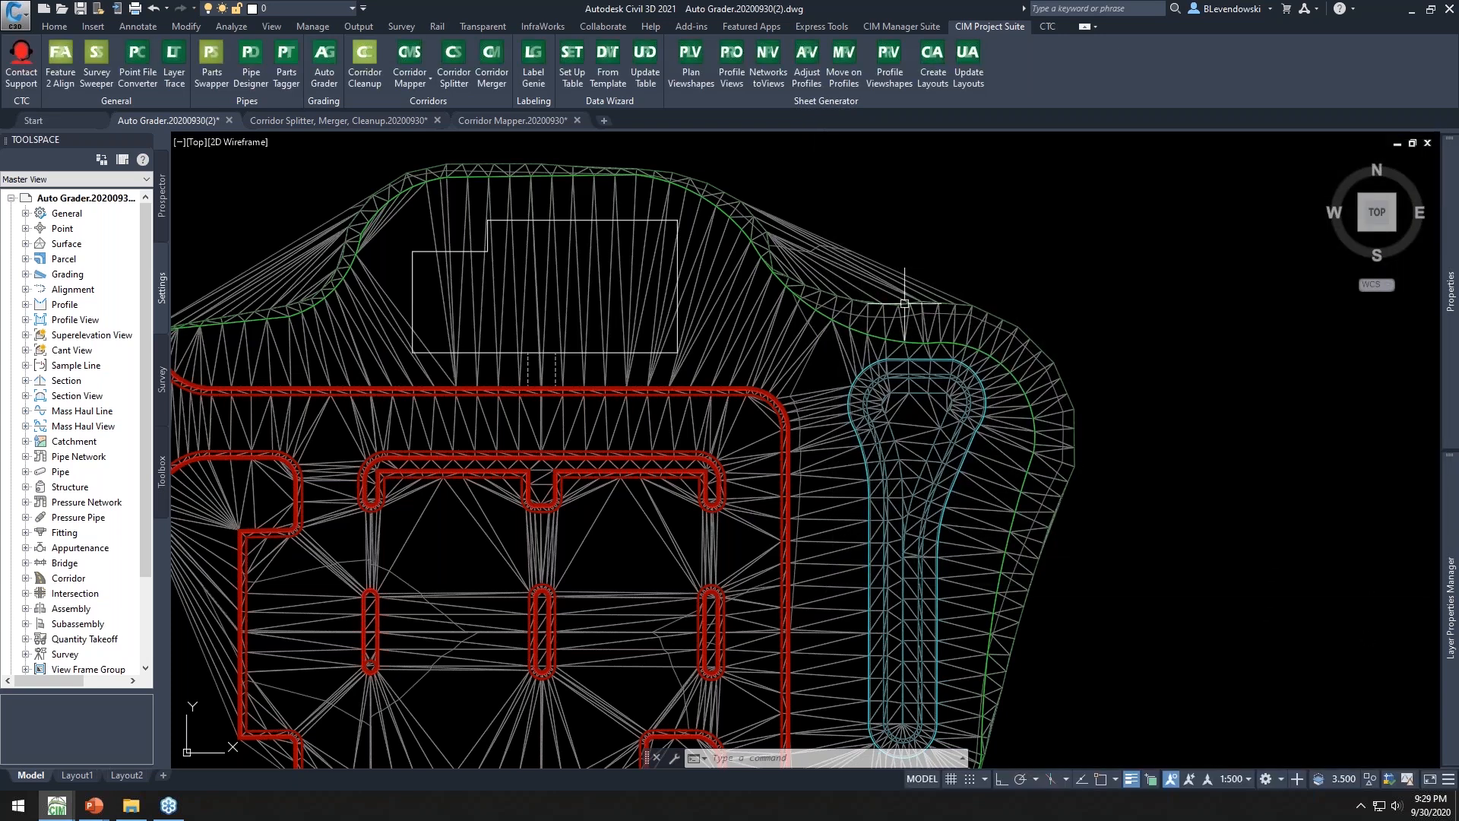
# Inspect the grading limits feature line around the building site and pond
pyautogui.scroll(5, 879, 309)
pyautogui.click(933, 318)
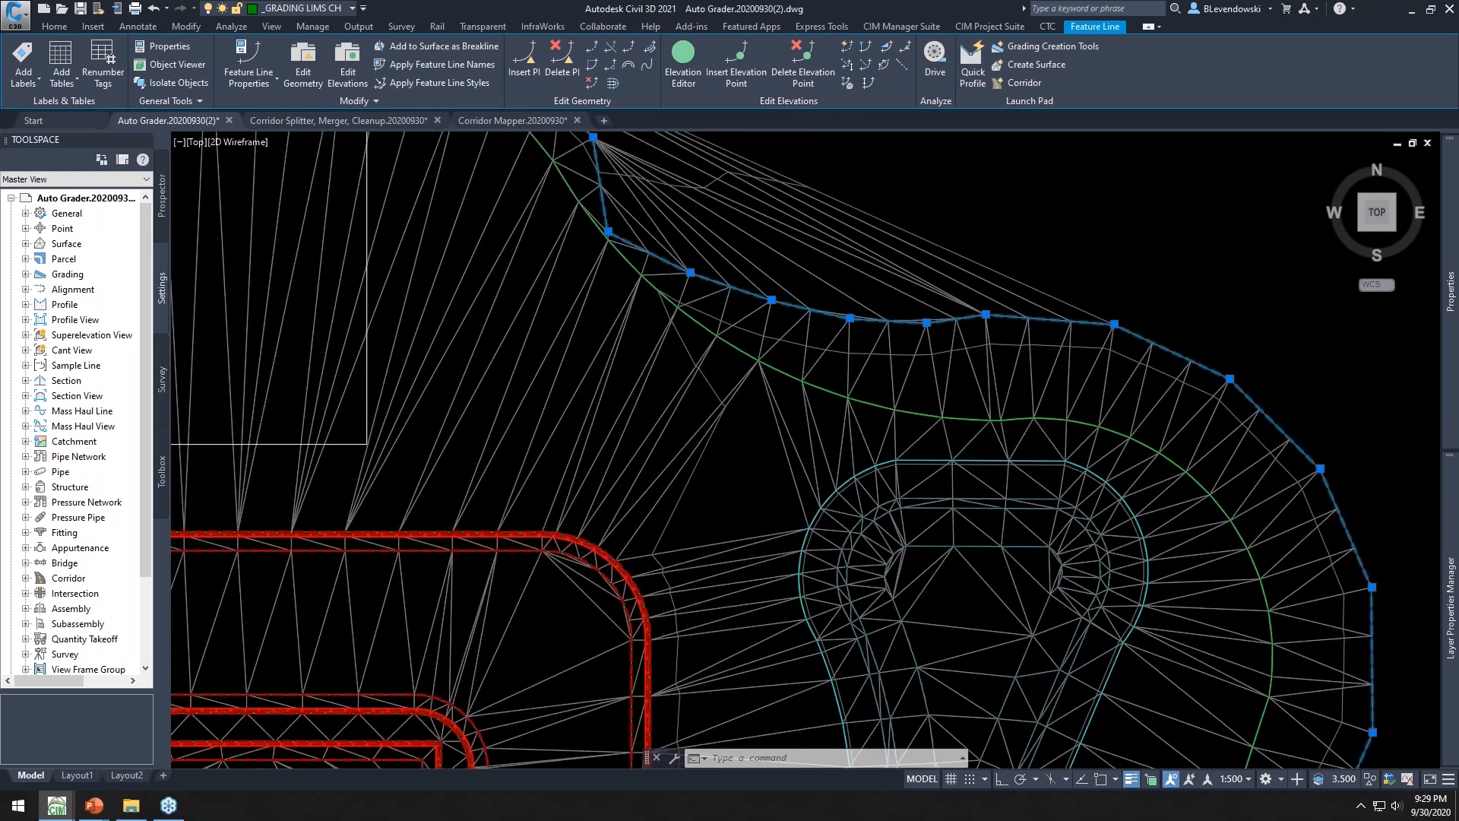
pyautogui.scroll(-2, 870, 330)
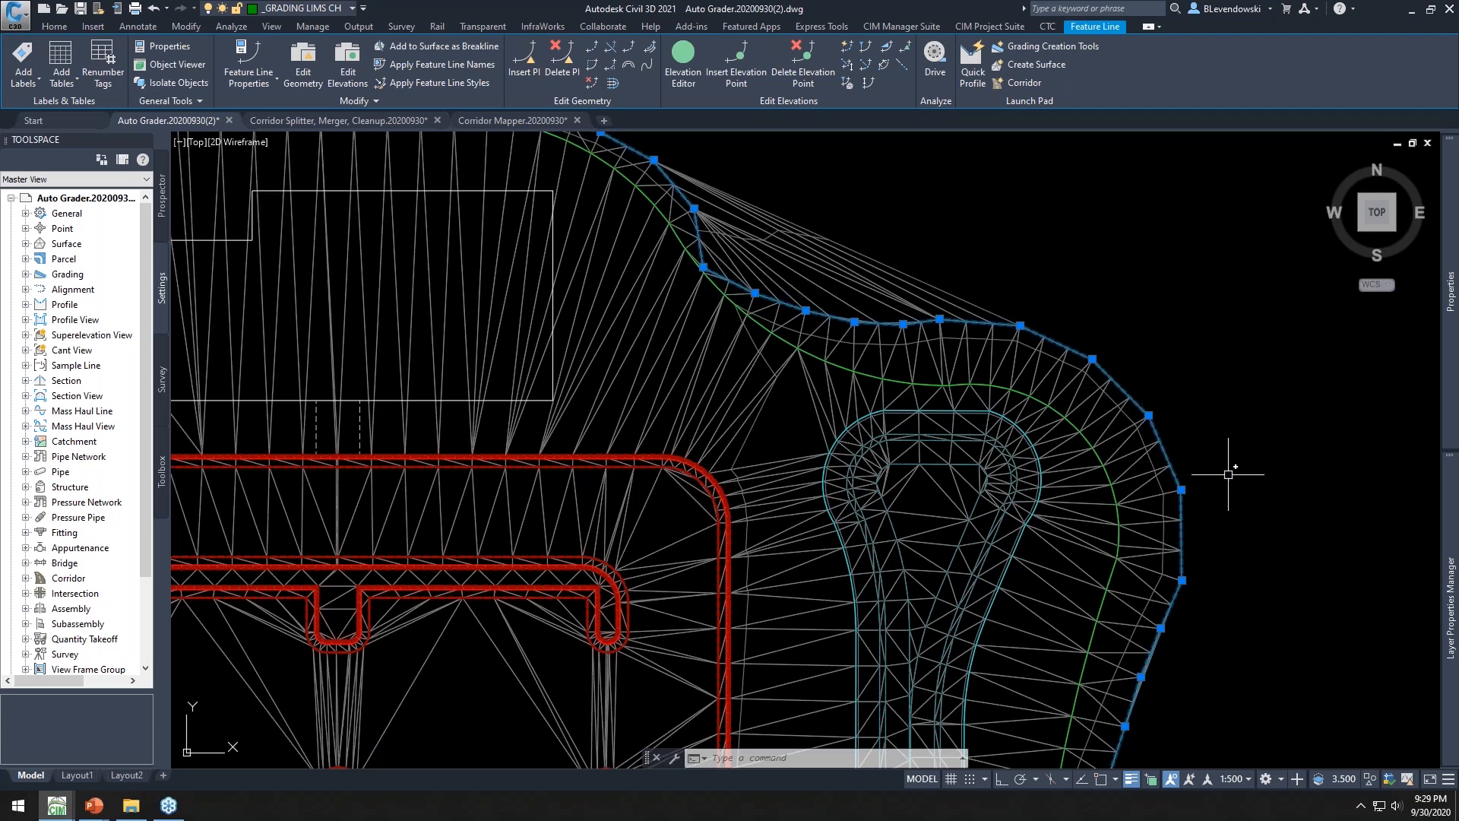
pyautogui.moveTo(1210, 452)
pyautogui.mouseDown(button='middle')
pyautogui.moveTo(1124, 332)
pyautogui.moveTo(1064, 295)
pyautogui.mouseUp(button='middle')
pyautogui.moveTo(1056, 615)
pyautogui.mouseDown(button='middle')
pyautogui.moveTo(1039, 544)
pyautogui.moveTo(1064, 286)
pyautogui.mouseUp(button='middle')
pyautogui.moveTo(1018, 528)
pyautogui.mouseDown(button='middle')
pyautogui.moveTo(1043, 497)
pyautogui.moveTo(1045, 723)
pyautogui.mouseUp(button='middle')
pyautogui.moveTo(1106, 386); pyautogui.dragTo(1127, 672, button='middle')
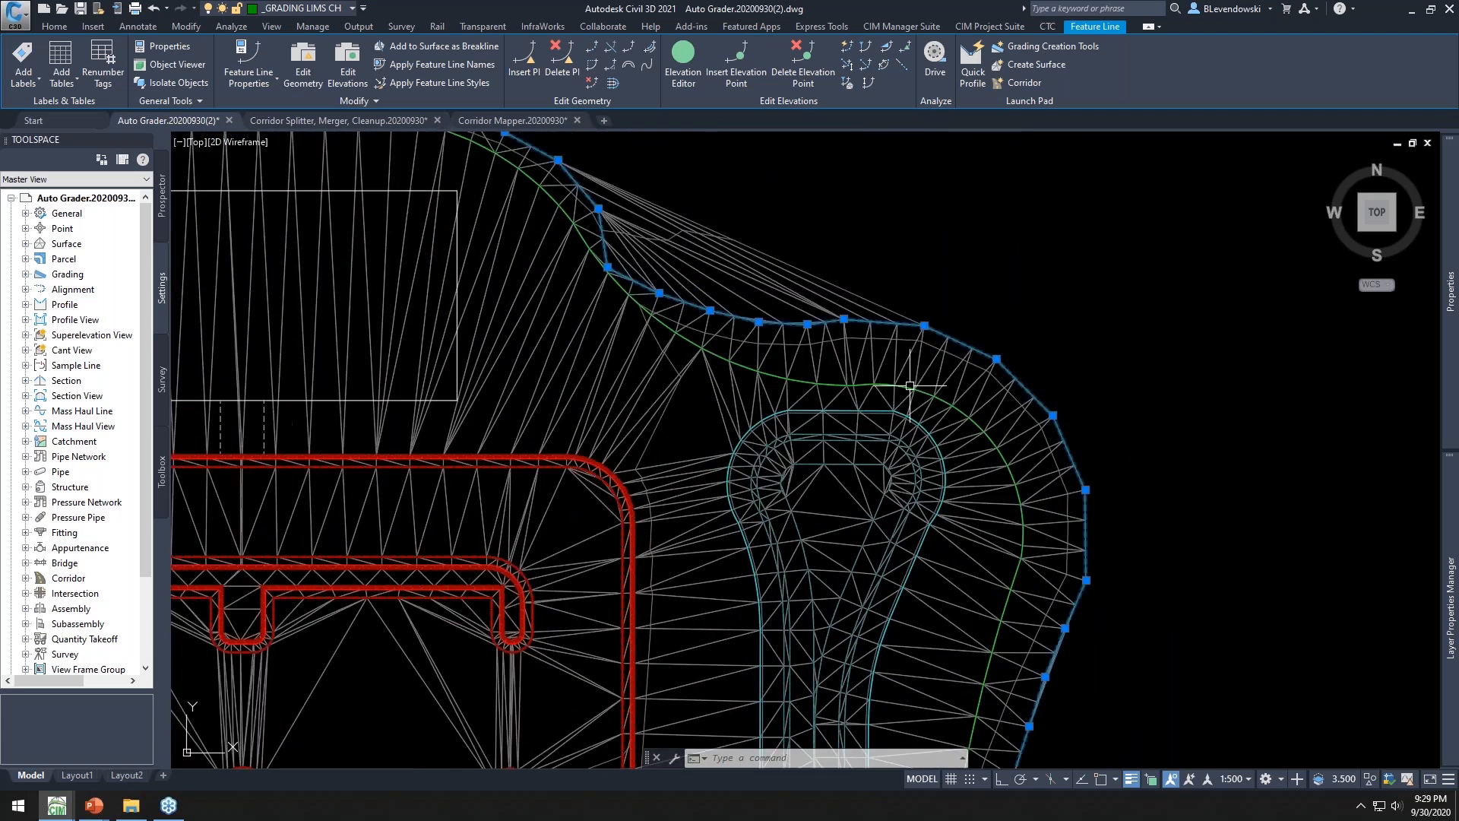
pyautogui.moveTo(701, 275); pyautogui.dragTo(878, 367, button='middle')
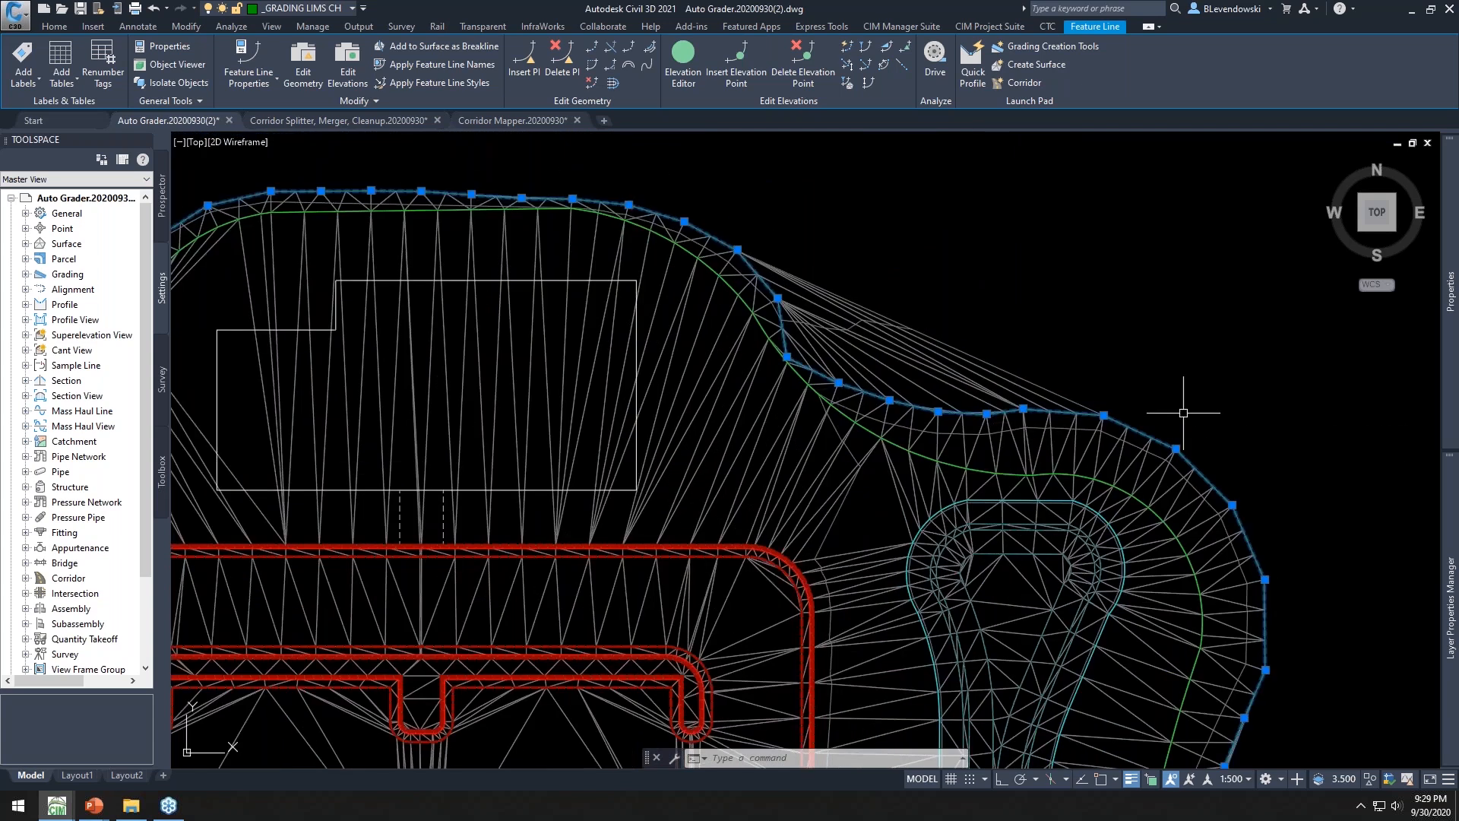
pyautogui.press('Escape')
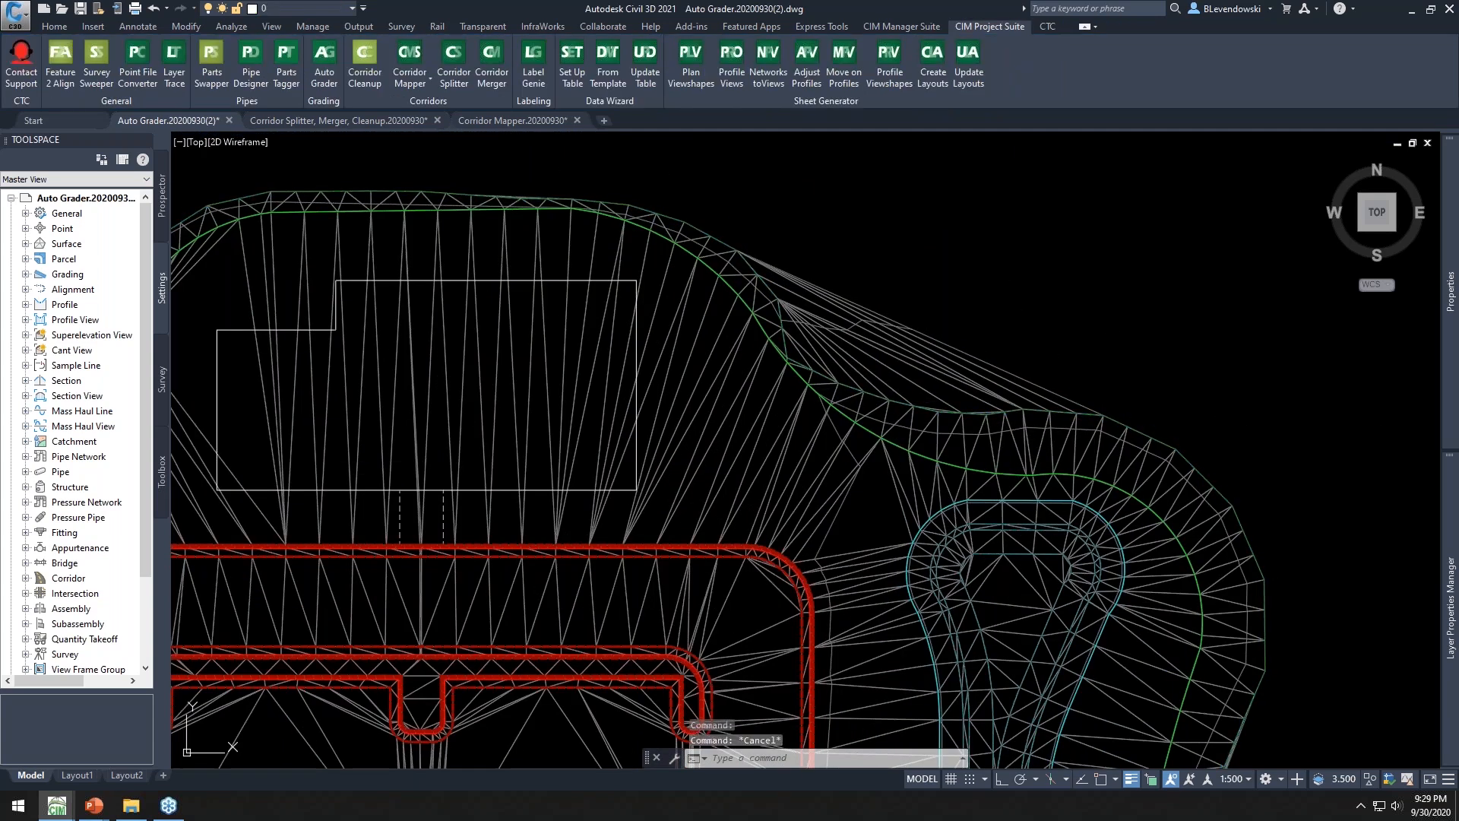
pyautogui.press('Escape')
# Select the subdivision lot line feature lines south of the road to review them
pyautogui.scroll(-6, 646, 416)
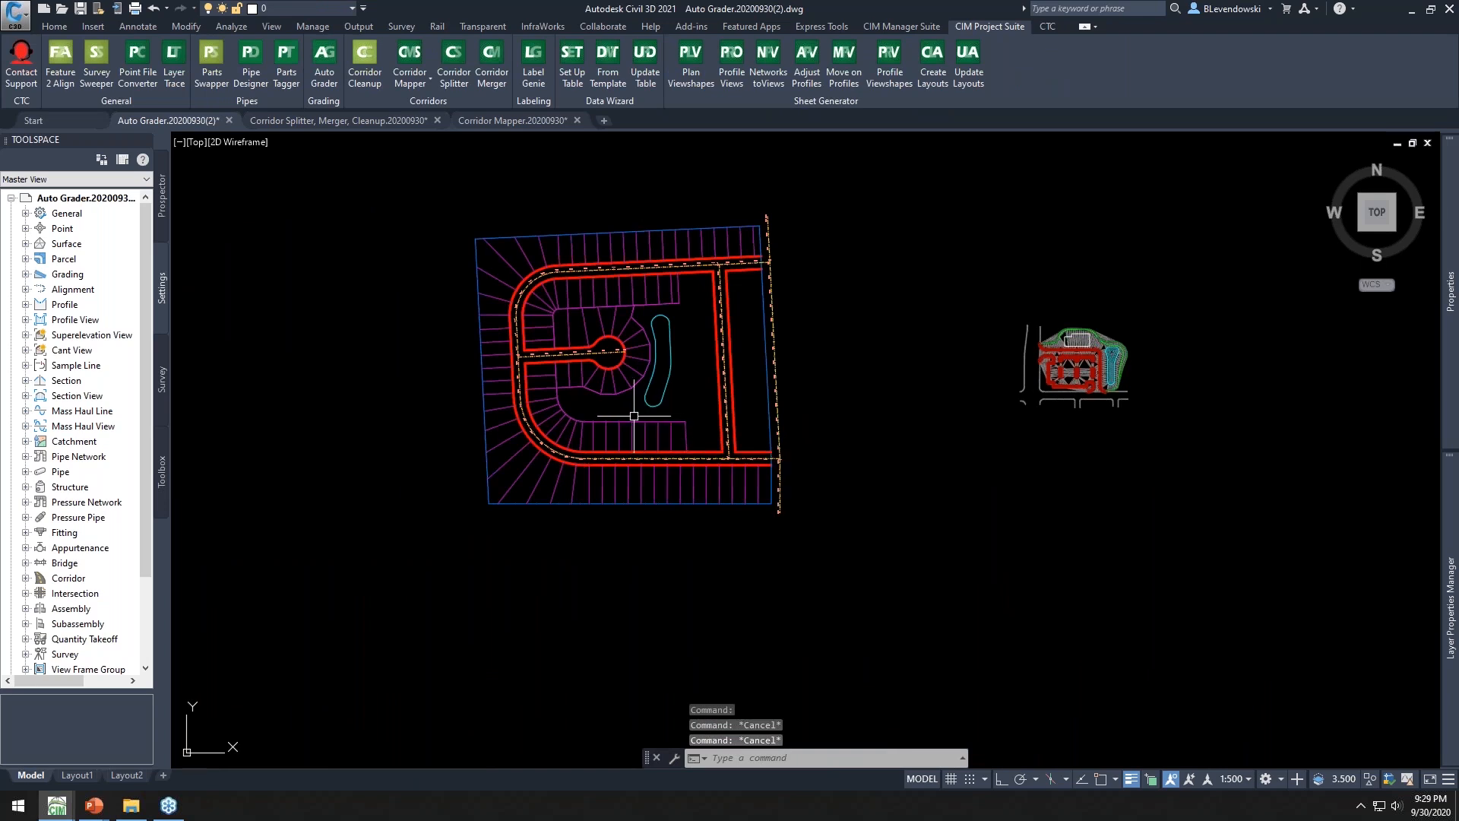
pyautogui.scroll(4, 597, 424)
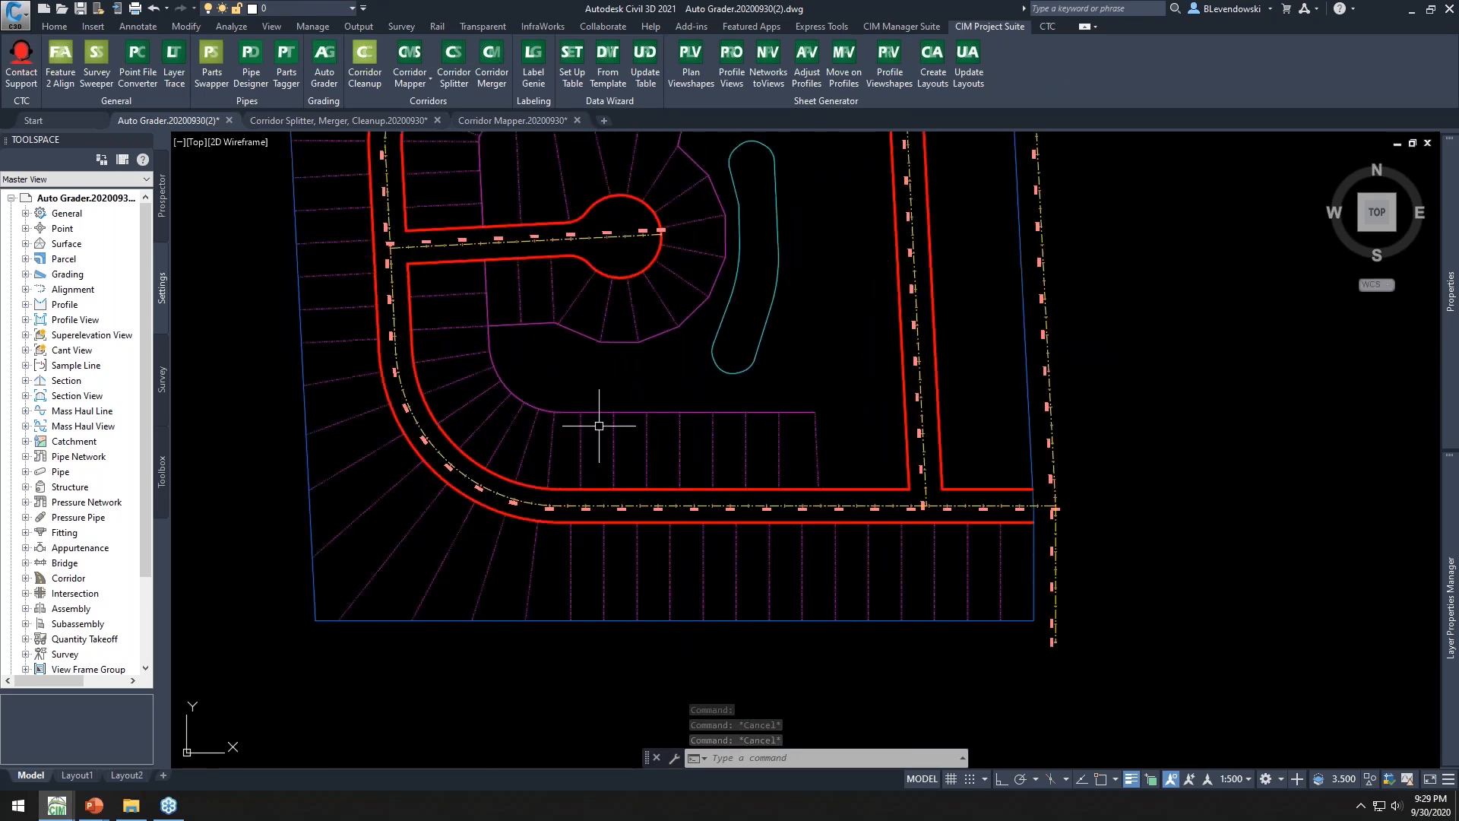
pyautogui.scroll(2, 608, 380)
pyautogui.moveTo(666, 411)
pyautogui.mouseDown(button='middle')
pyautogui.moveTo(723, 348)
pyautogui.moveTo(726, 288)
pyautogui.mouseUp(button='middle')
pyautogui.click(858, 579)
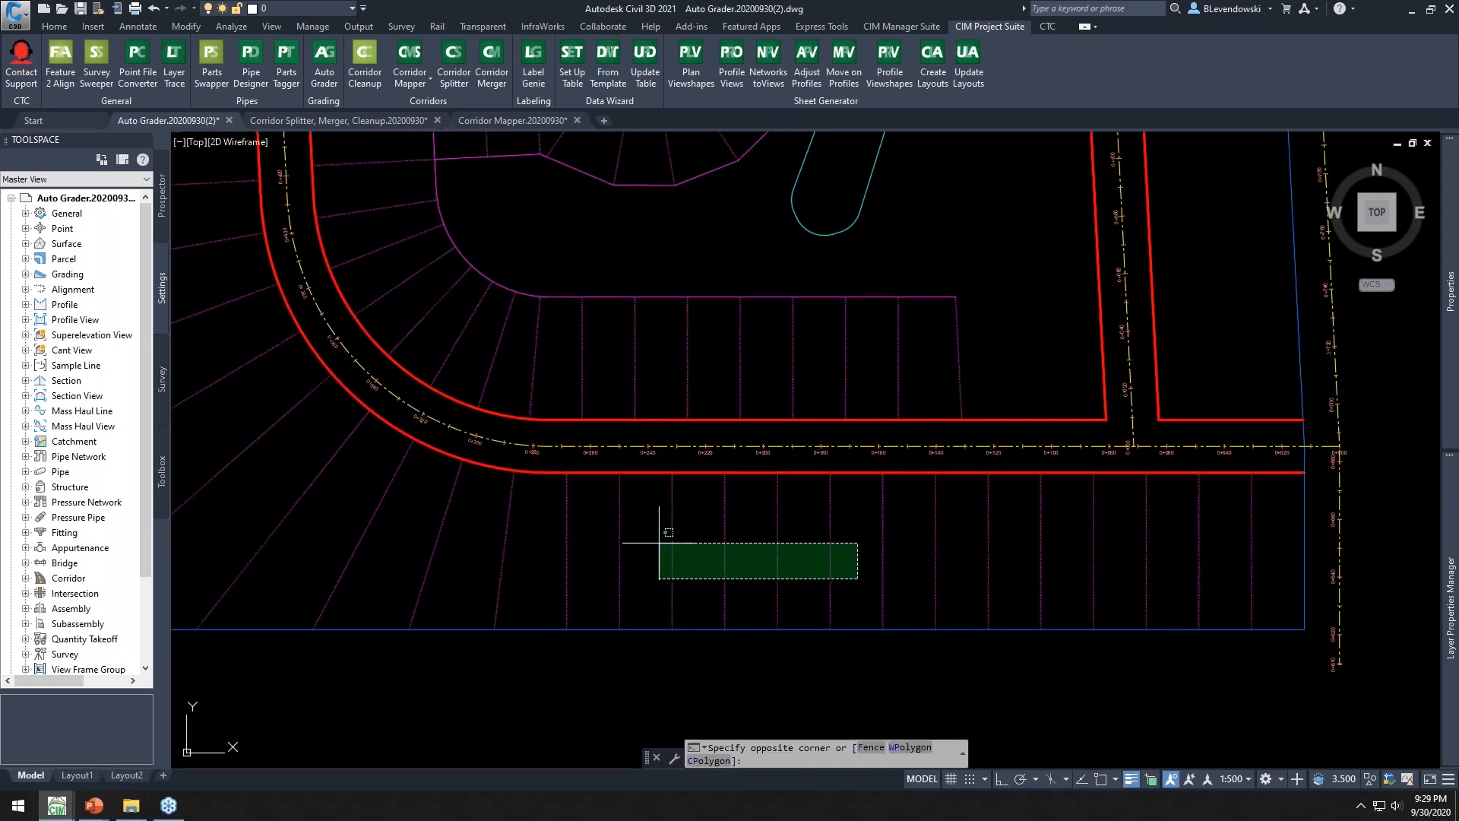
pyautogui.click(343, 530)
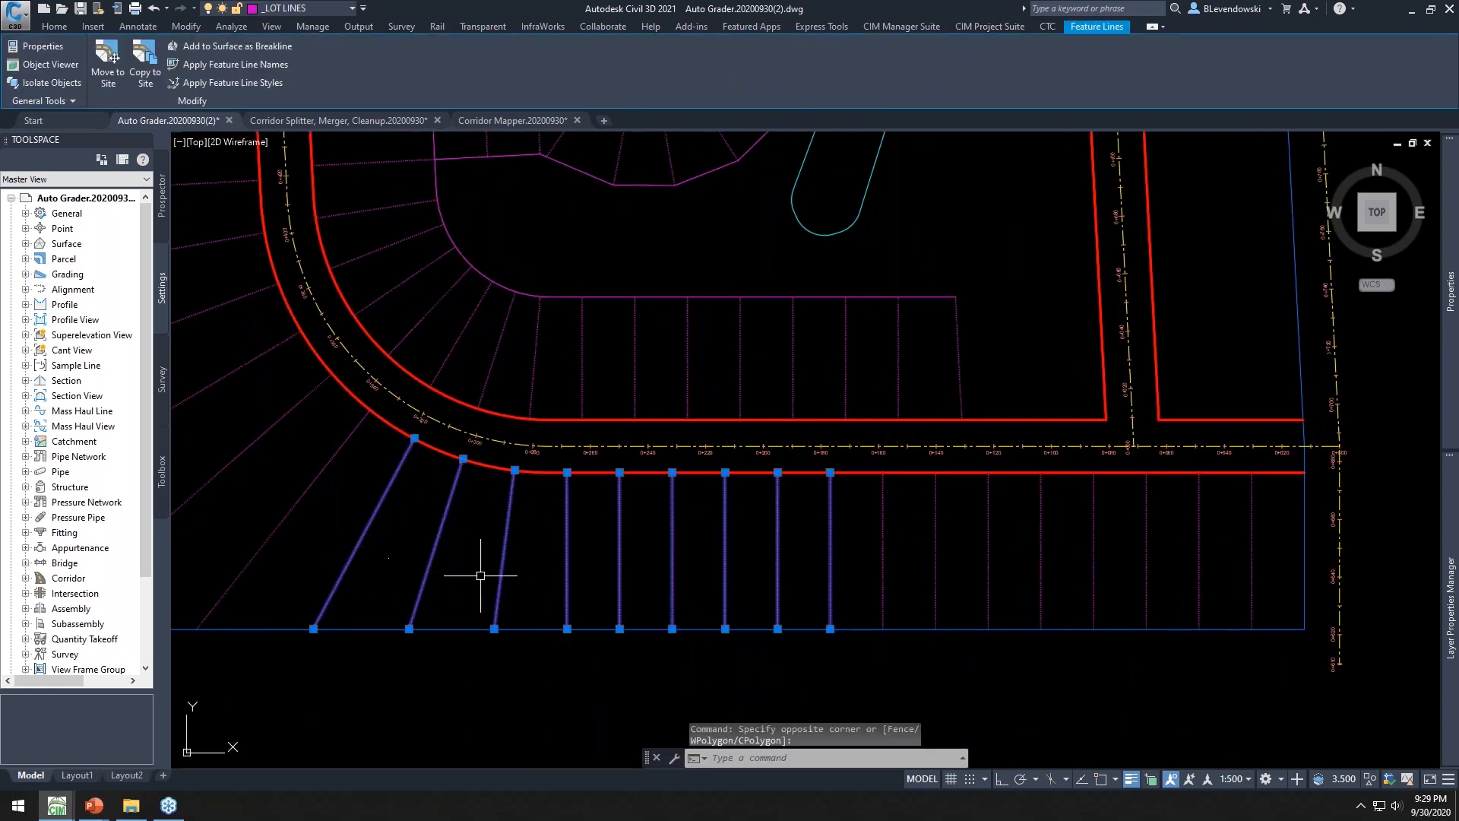
pyautogui.press('Escape')
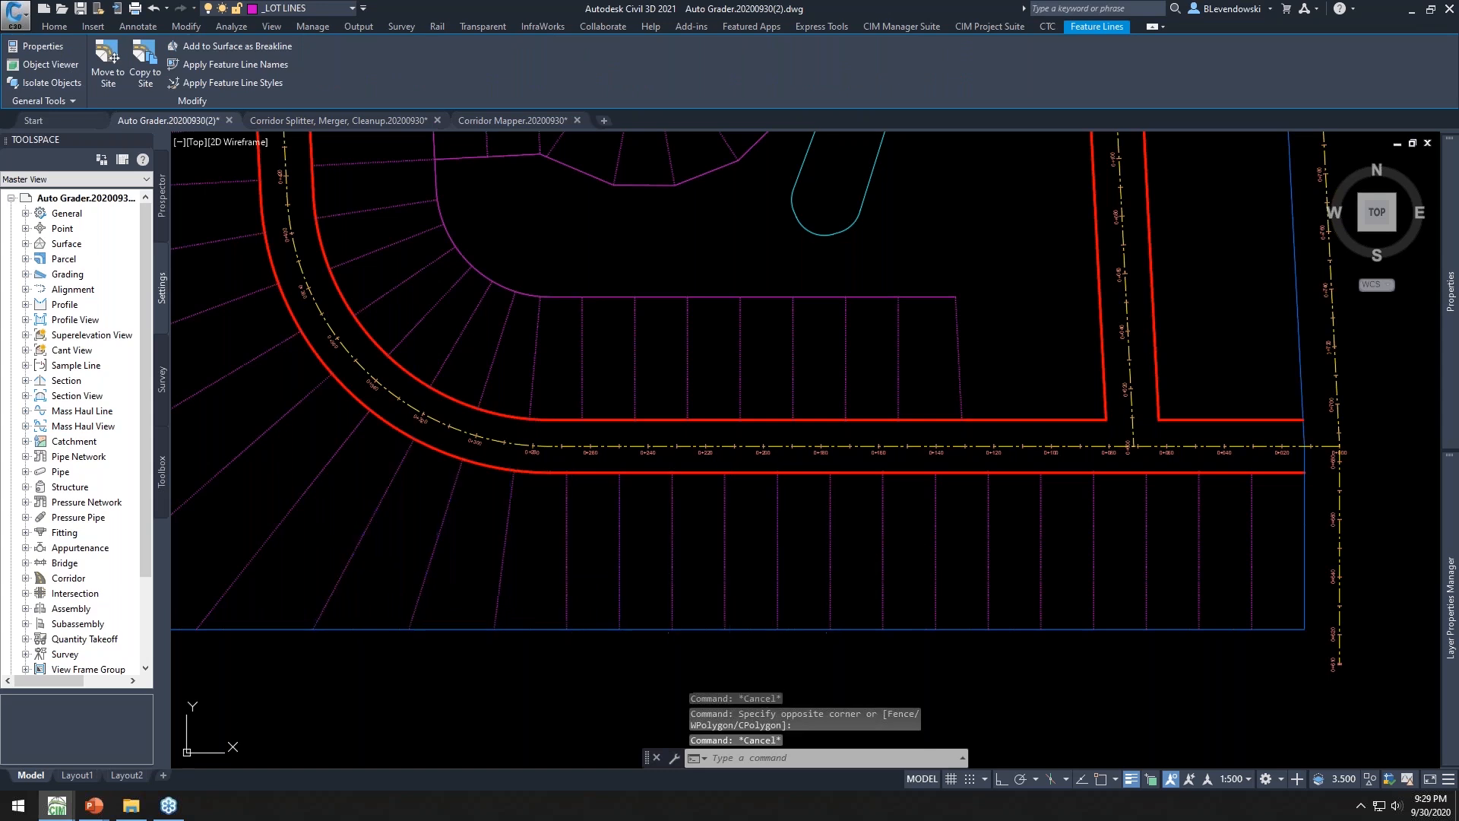
pyautogui.press('Escape')
# Inspect a single lot line feature line's properties
pyautogui.moveTo(994, 320); pyautogui.dragTo(831, 354, button='middle')
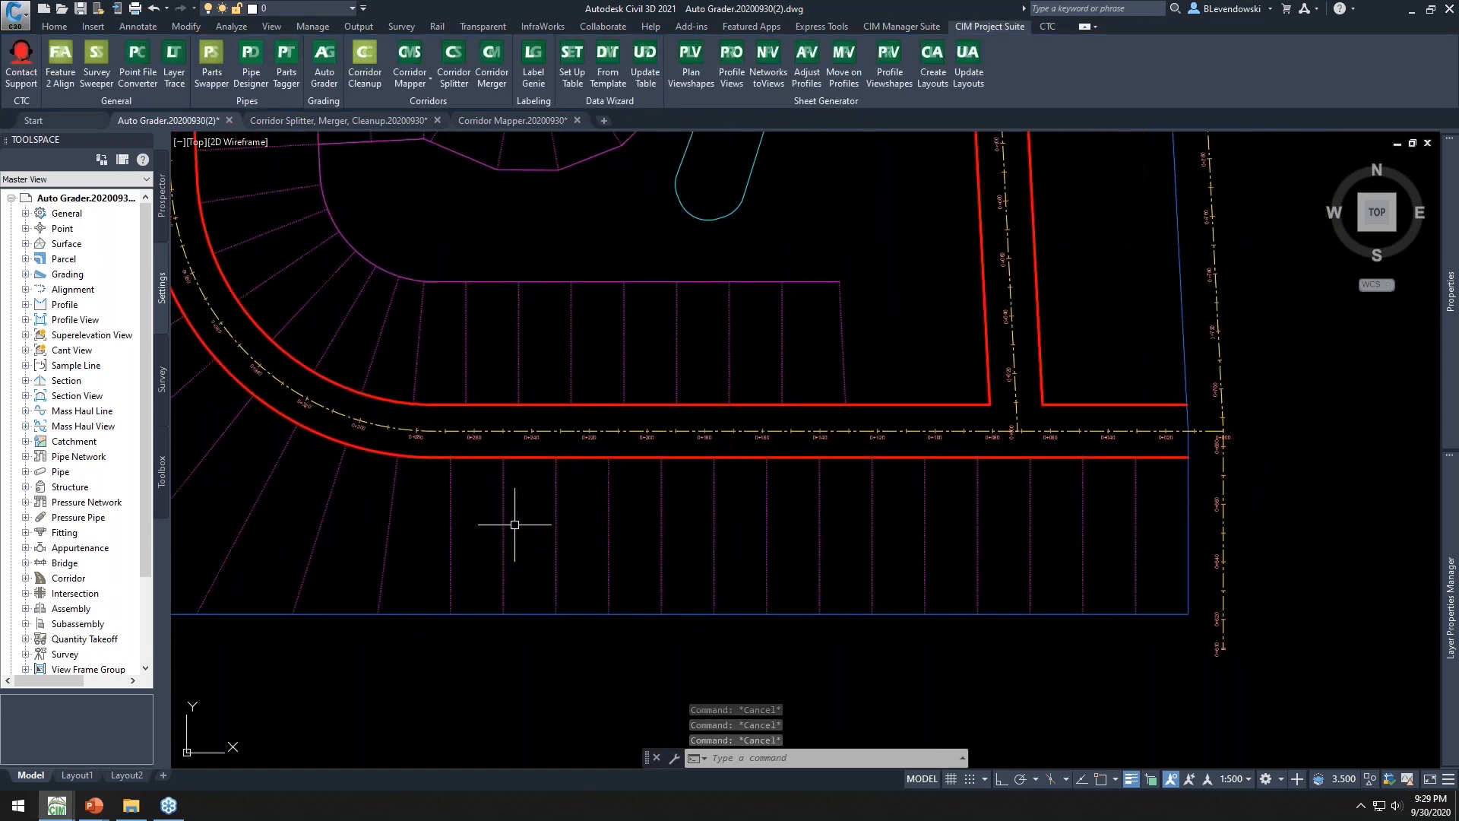
pyautogui.click(555, 478)
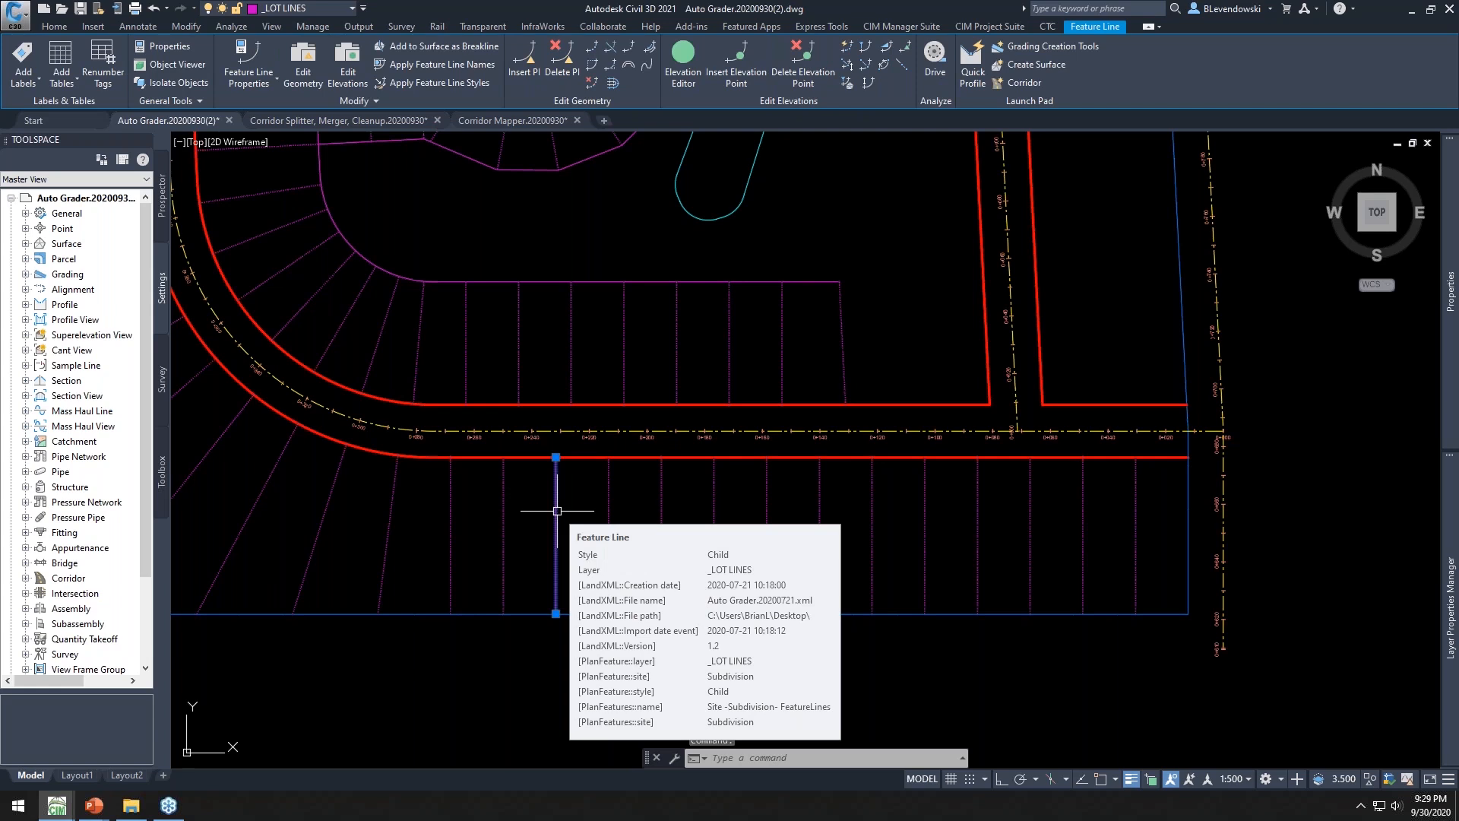
pyautogui.moveTo(583, 354); pyautogui.dragTo(652, 369, button='middle')
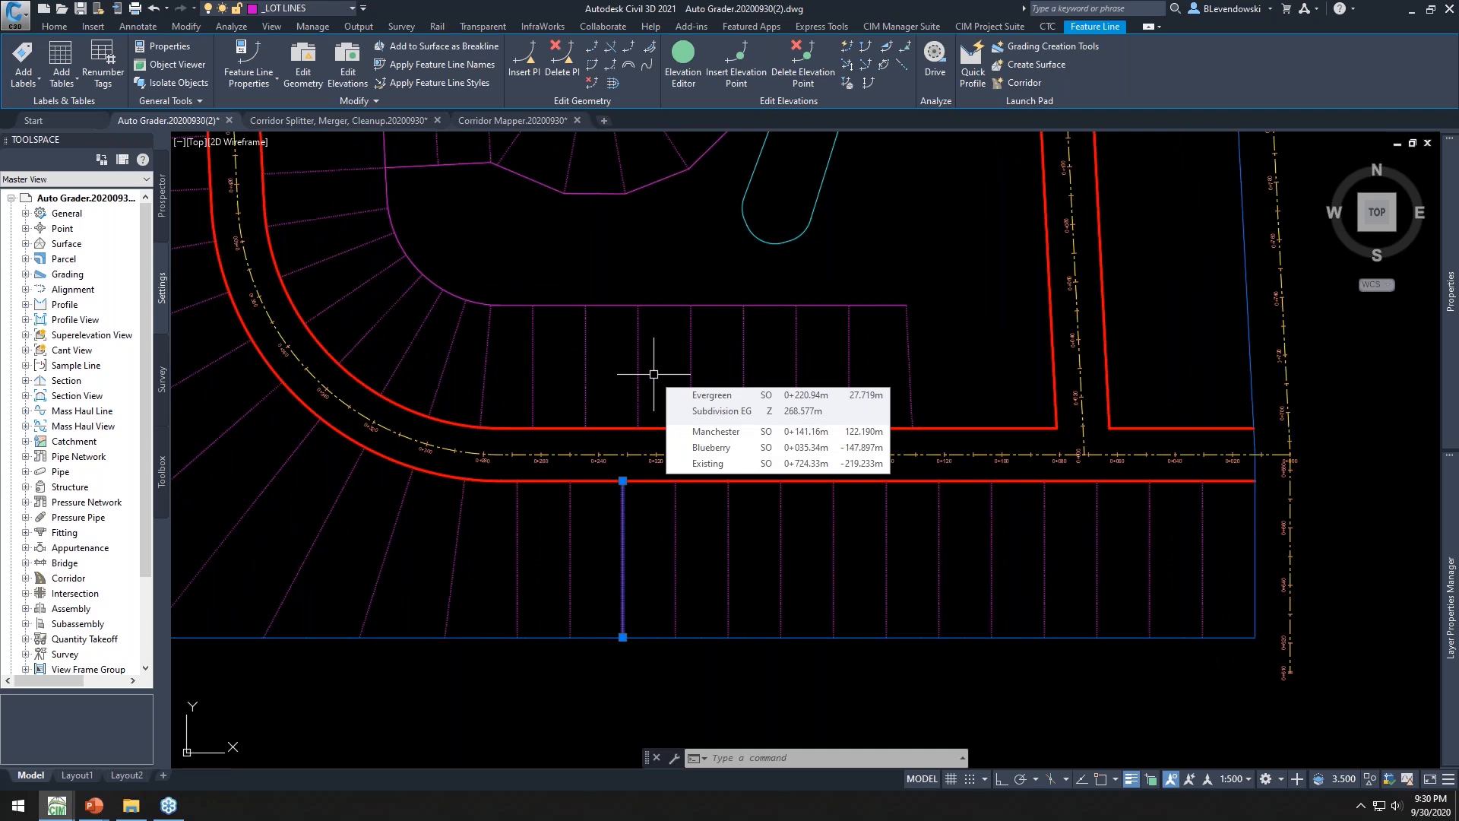
pyautogui.press('Escape')
pyautogui.press('Escape')
pyautogui.moveTo(590, 262); pyautogui.dragTo(603, 267, button='middle')
# Open the Subdivision Grade Existing family for review and cancel without changes
pyautogui.click(327, 62)
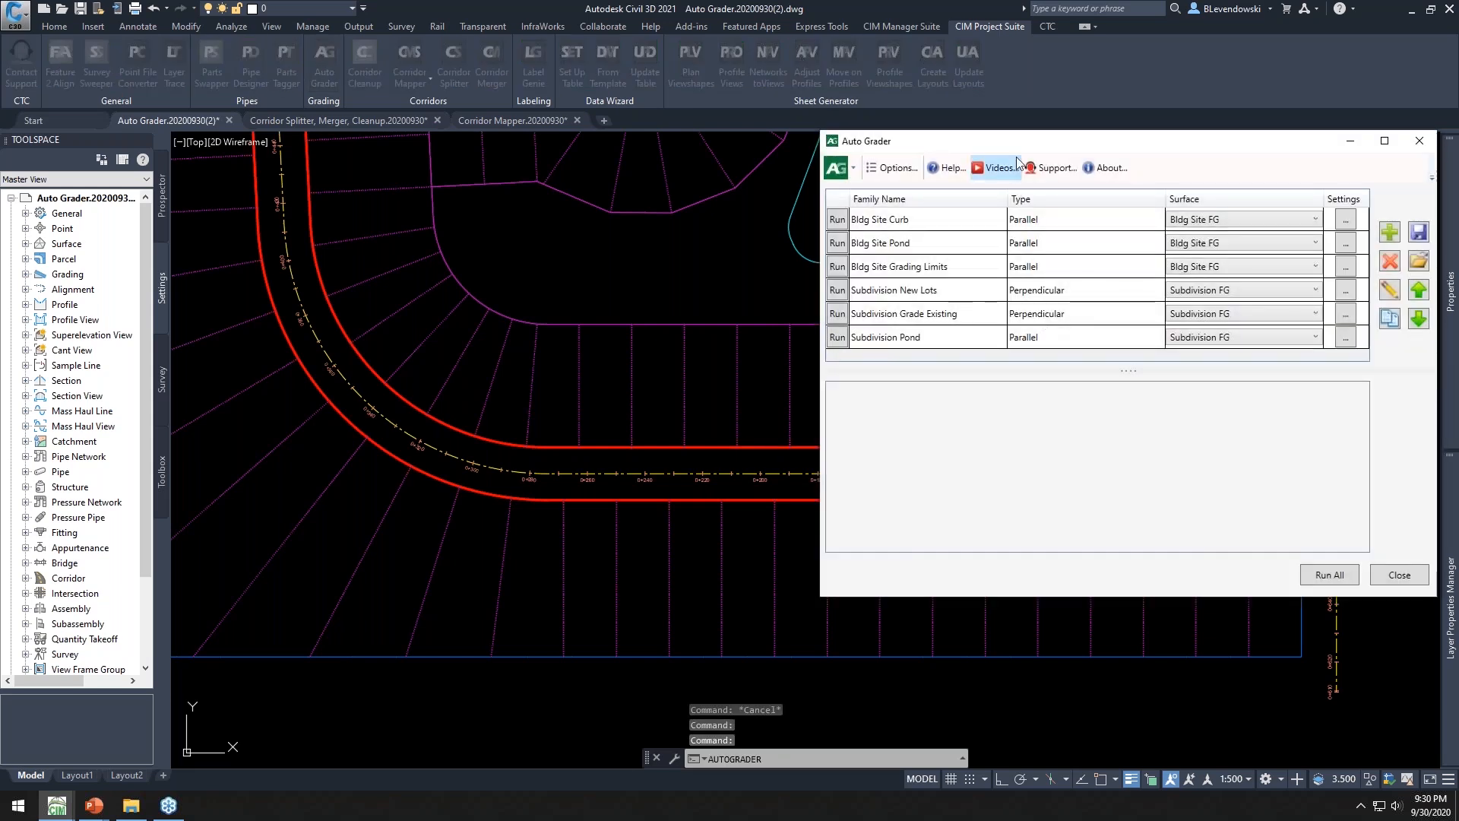
pyautogui.click(928, 277)
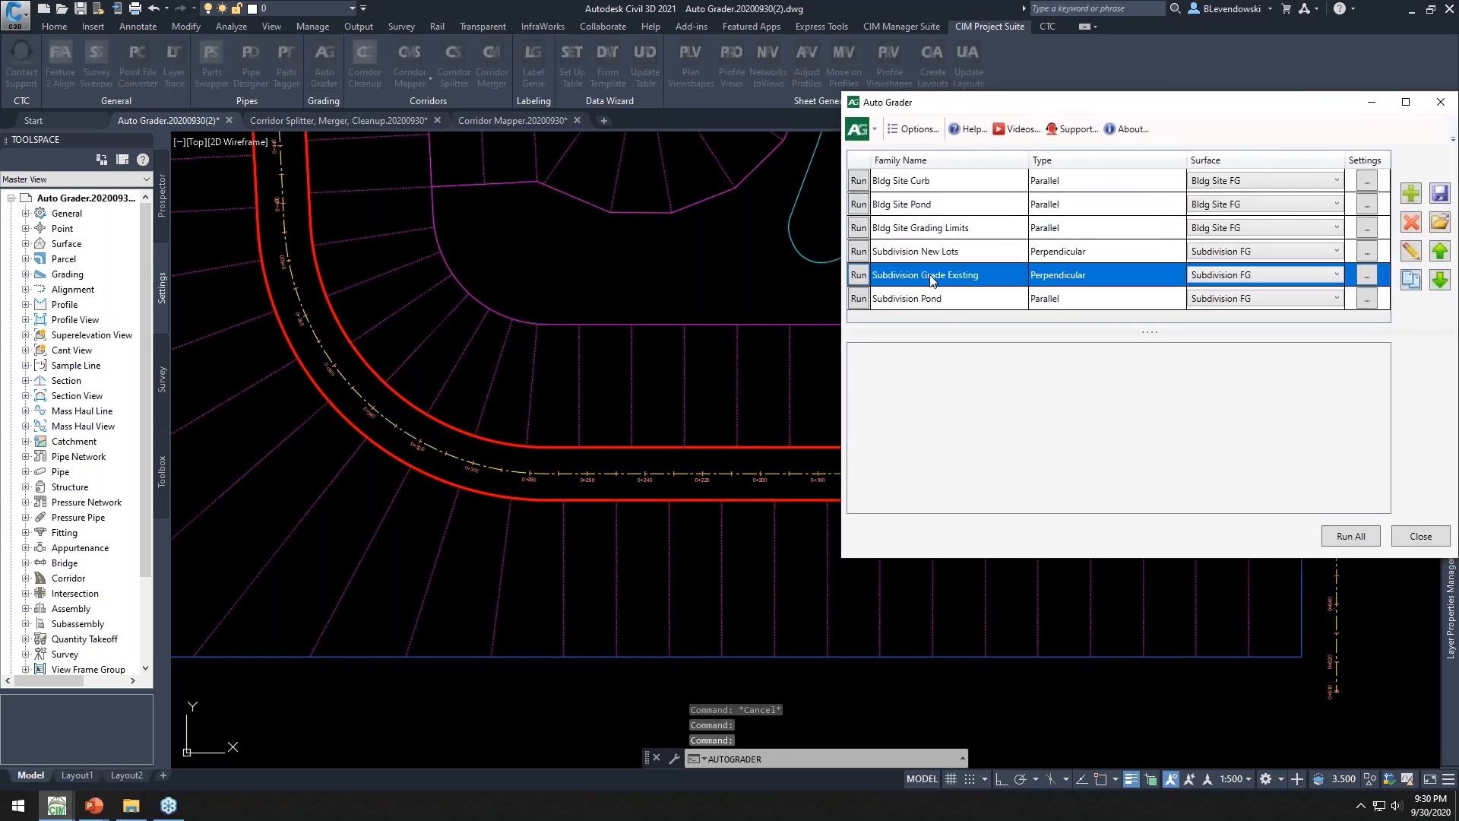
pyautogui.click(1412, 258)
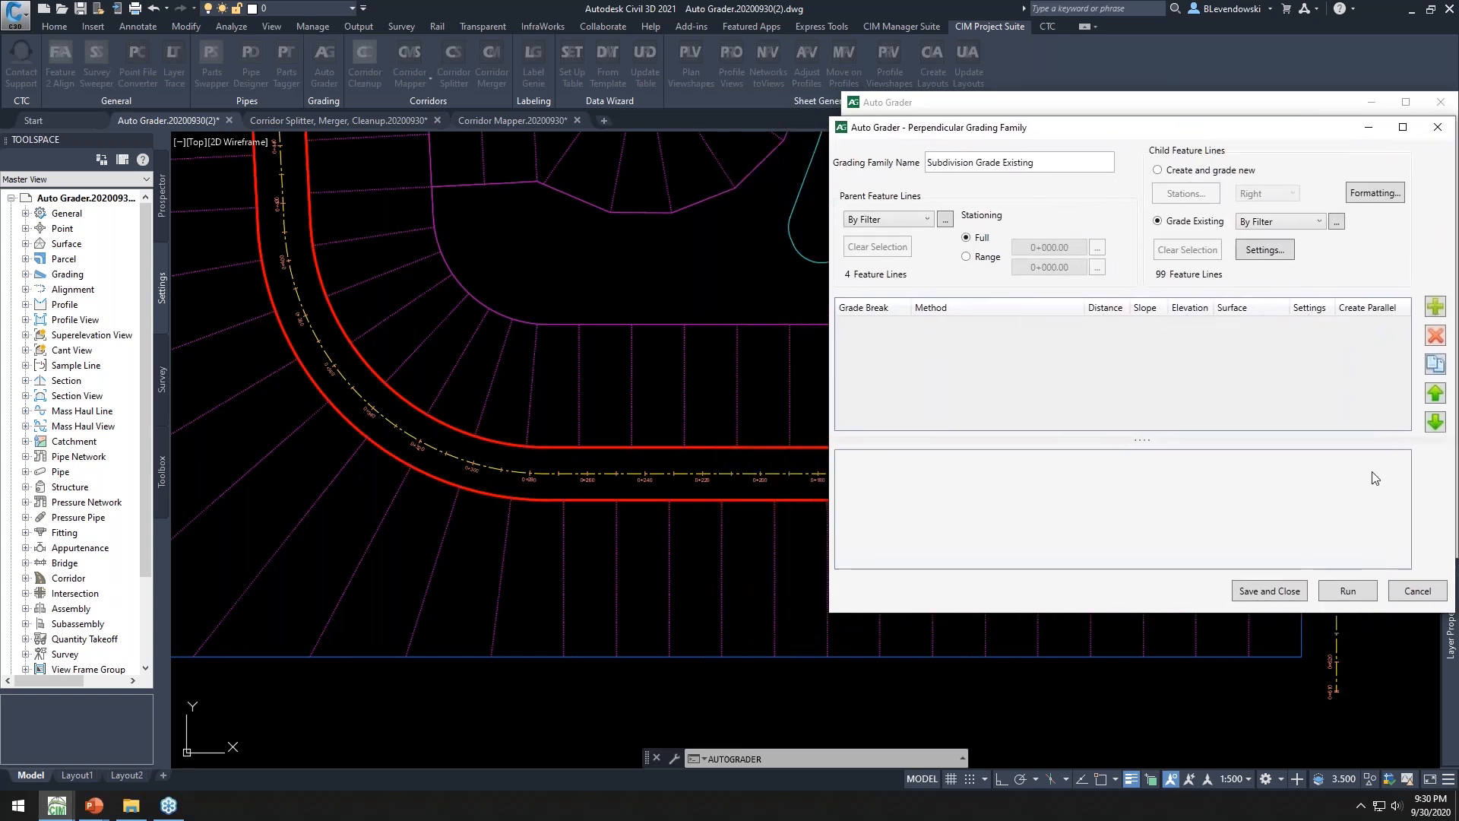
pyautogui.click(1415, 590)
pyautogui.press('ctrl')
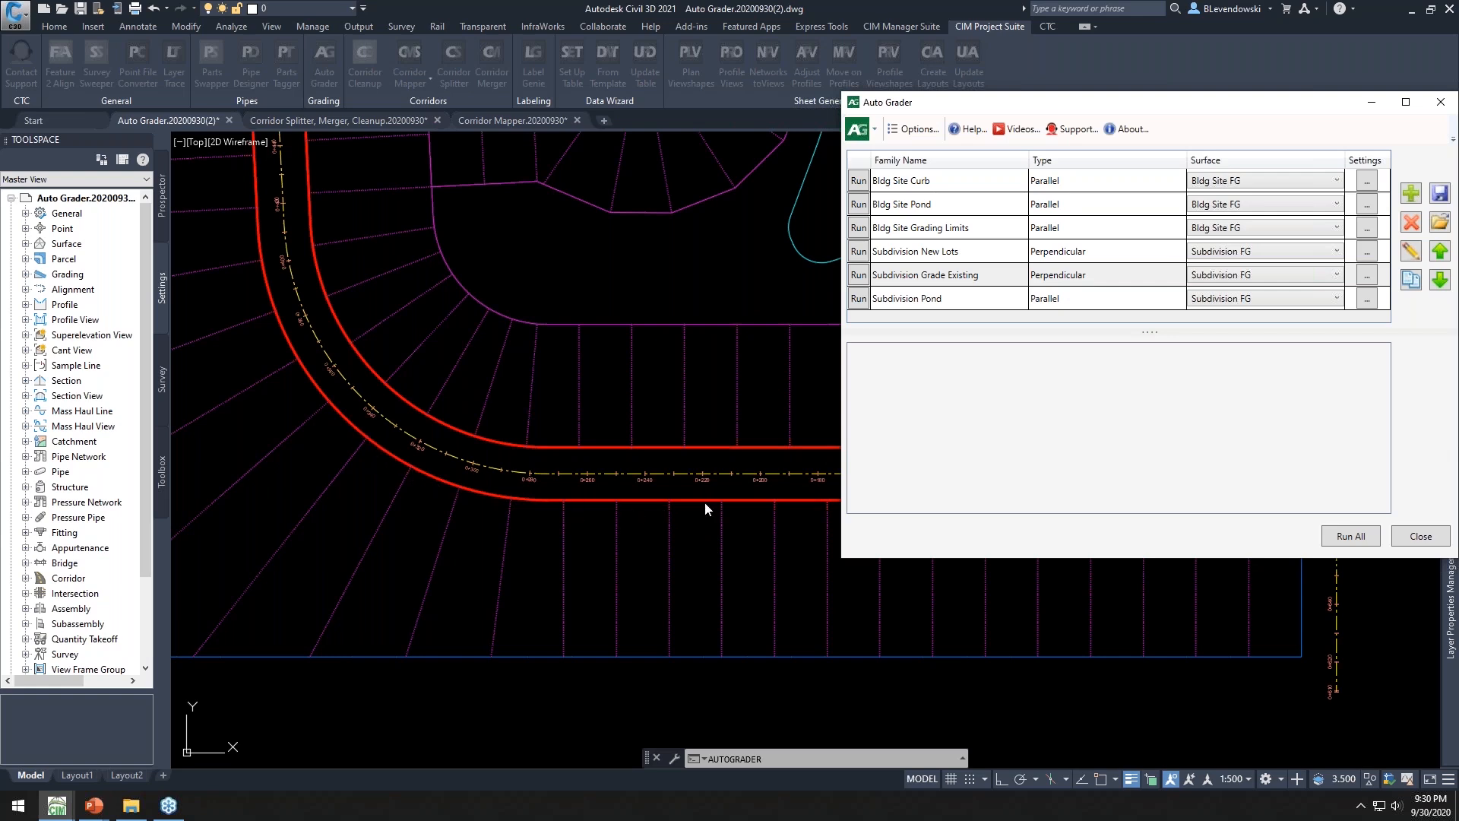
# Reopen the Subdivision Grade Existing family and review its parent feature line filter
pyautogui.click(669, 504)
pyautogui.click(971, 275)
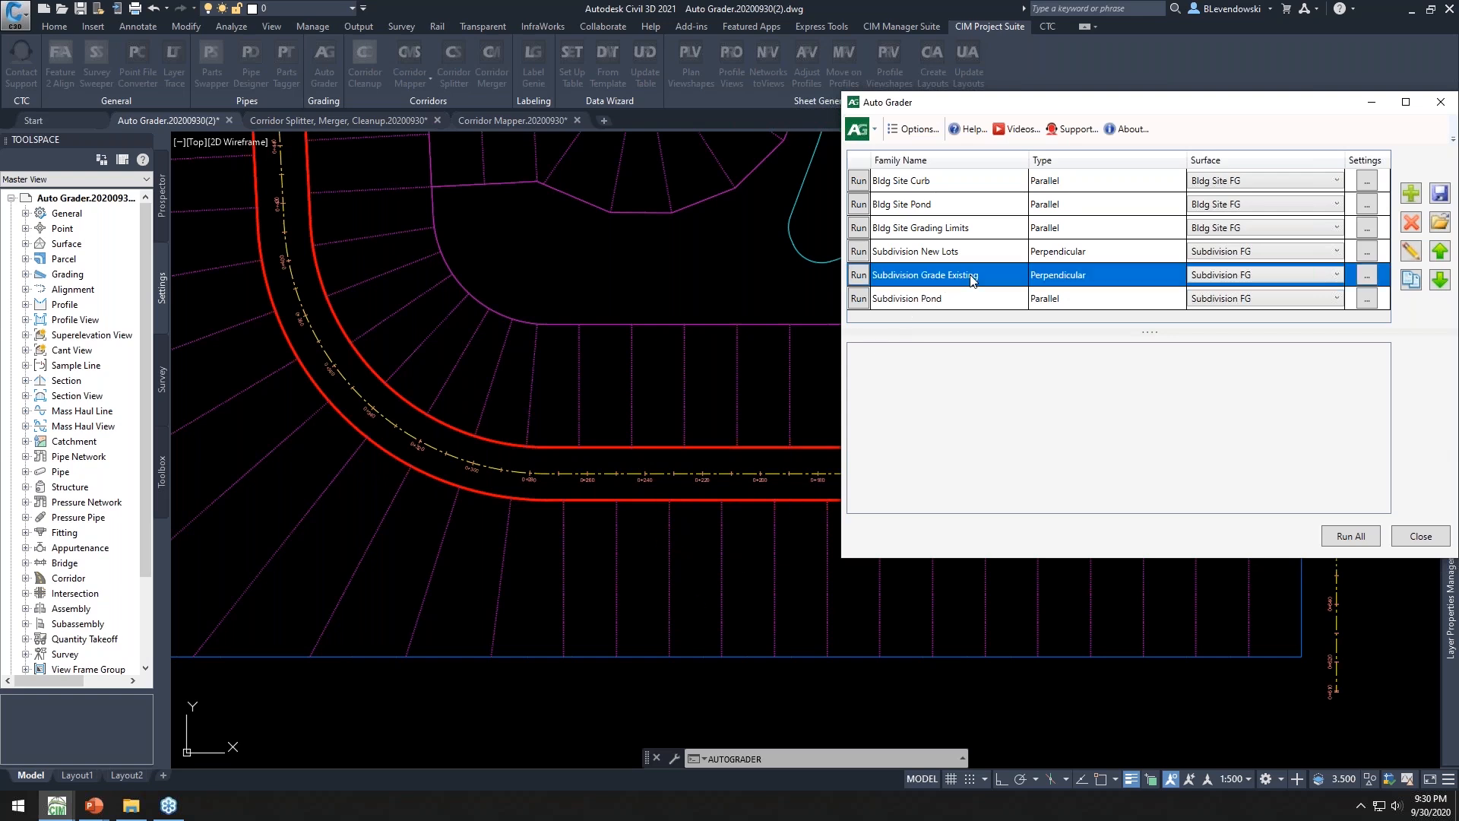
pyautogui.click(1411, 252)
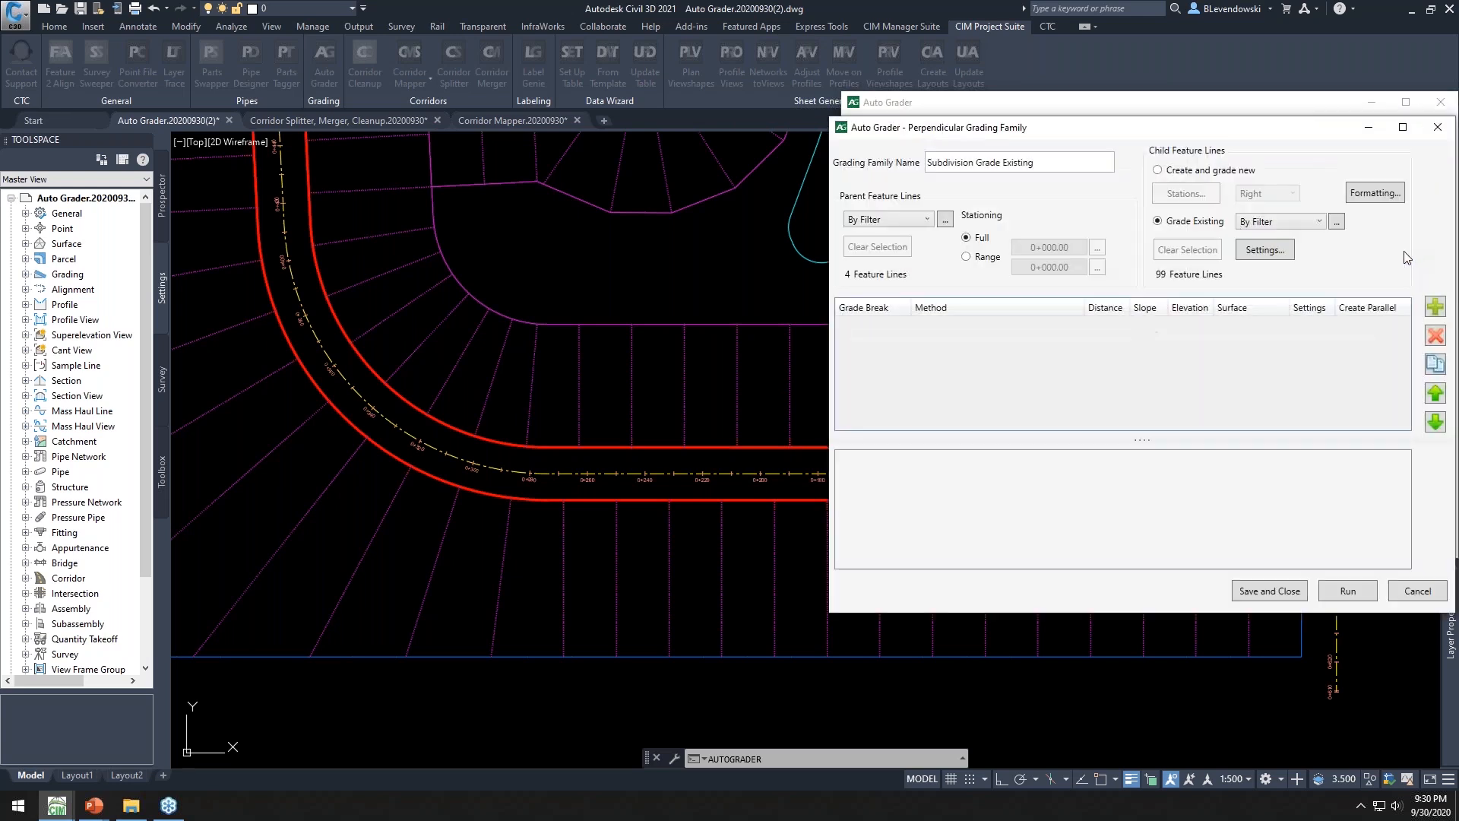
pyautogui.click(945, 219)
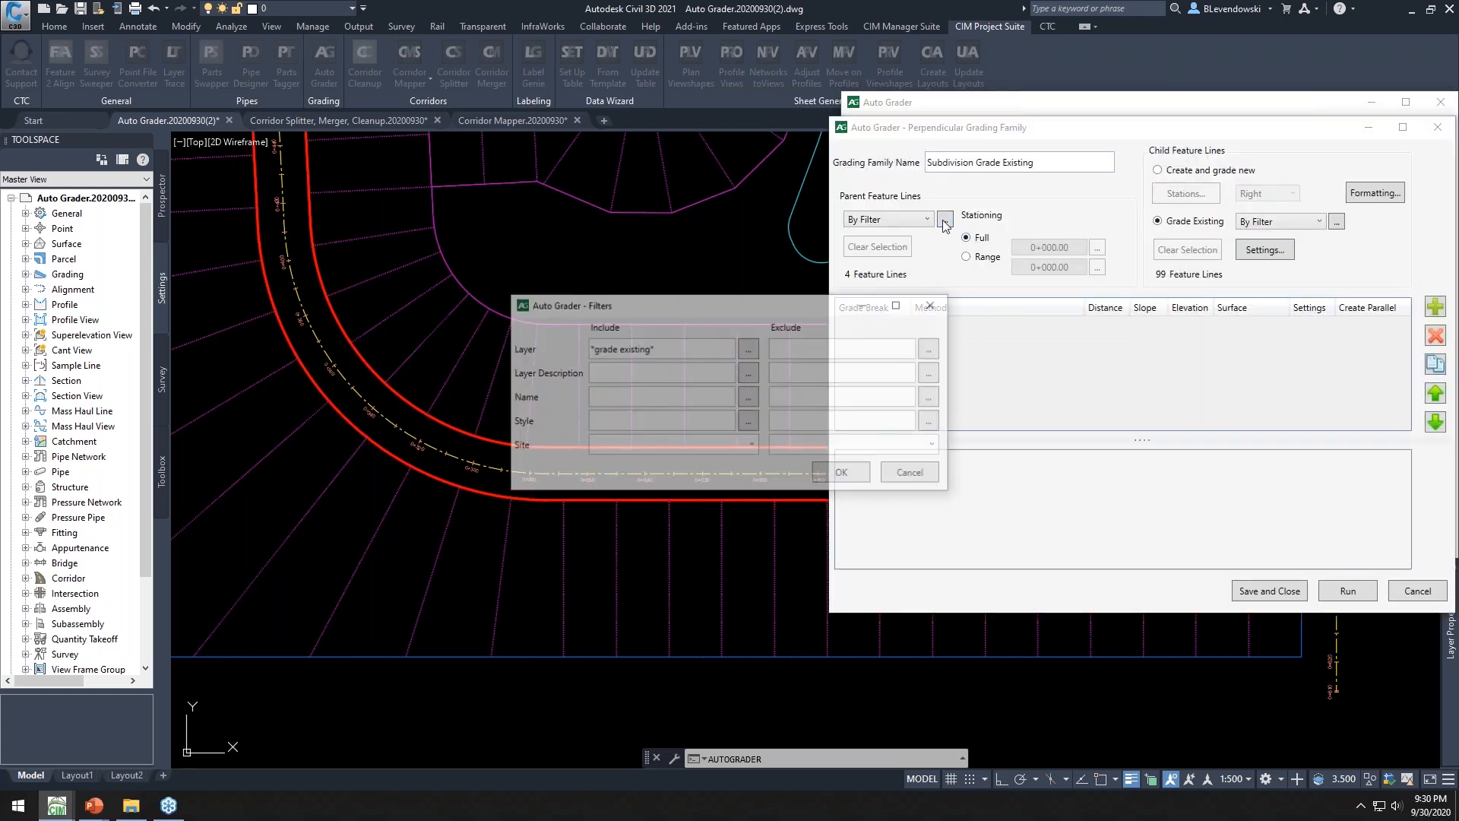
pyautogui.click(842, 477)
pyautogui.click(510, 499)
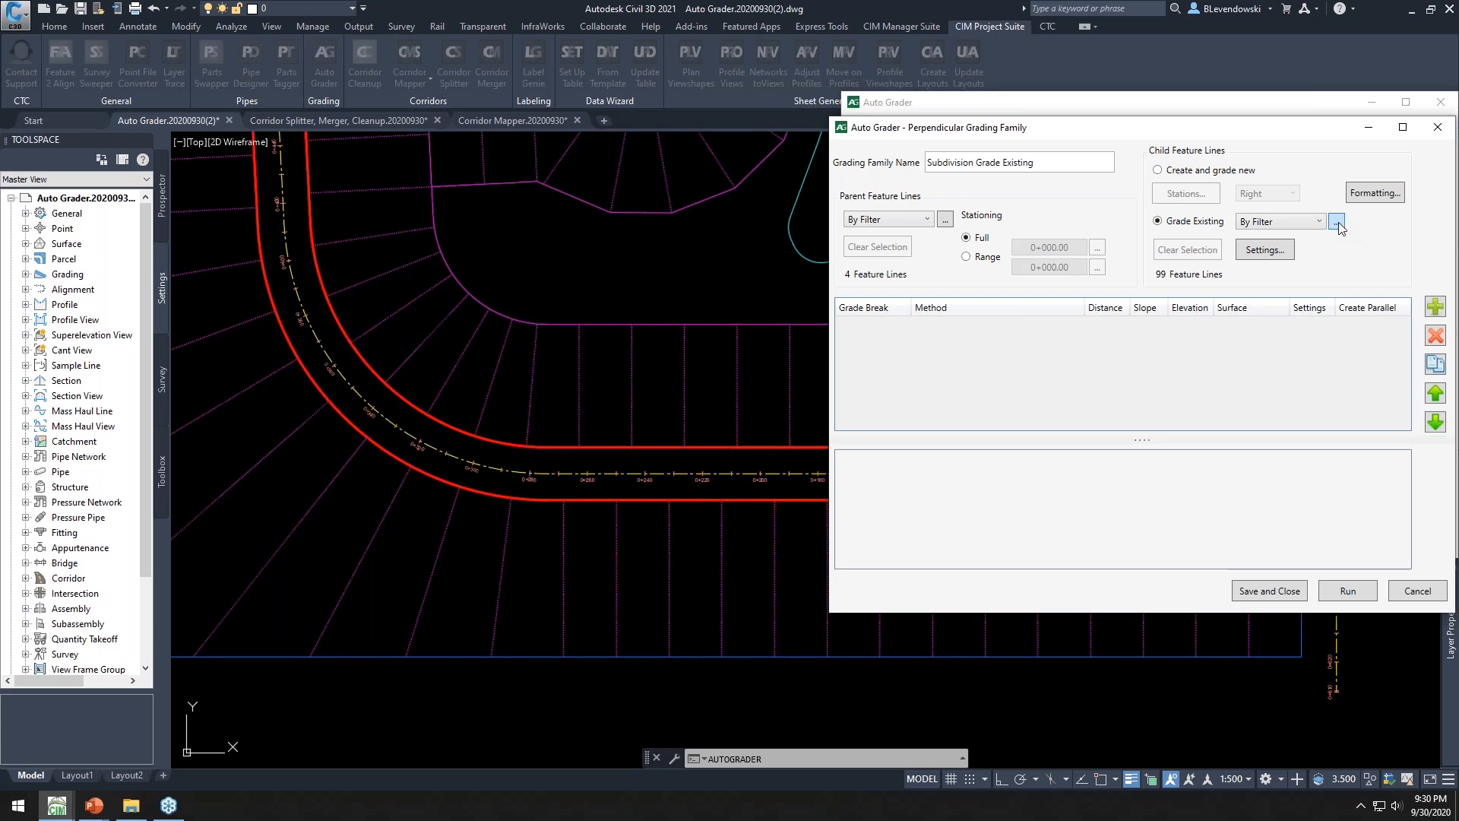
pyautogui.click(1178, 223)
# Add a grade break named House Front with a 4% slope
pyautogui.click(1435, 307)
pyautogui.doubleClick(886, 330)
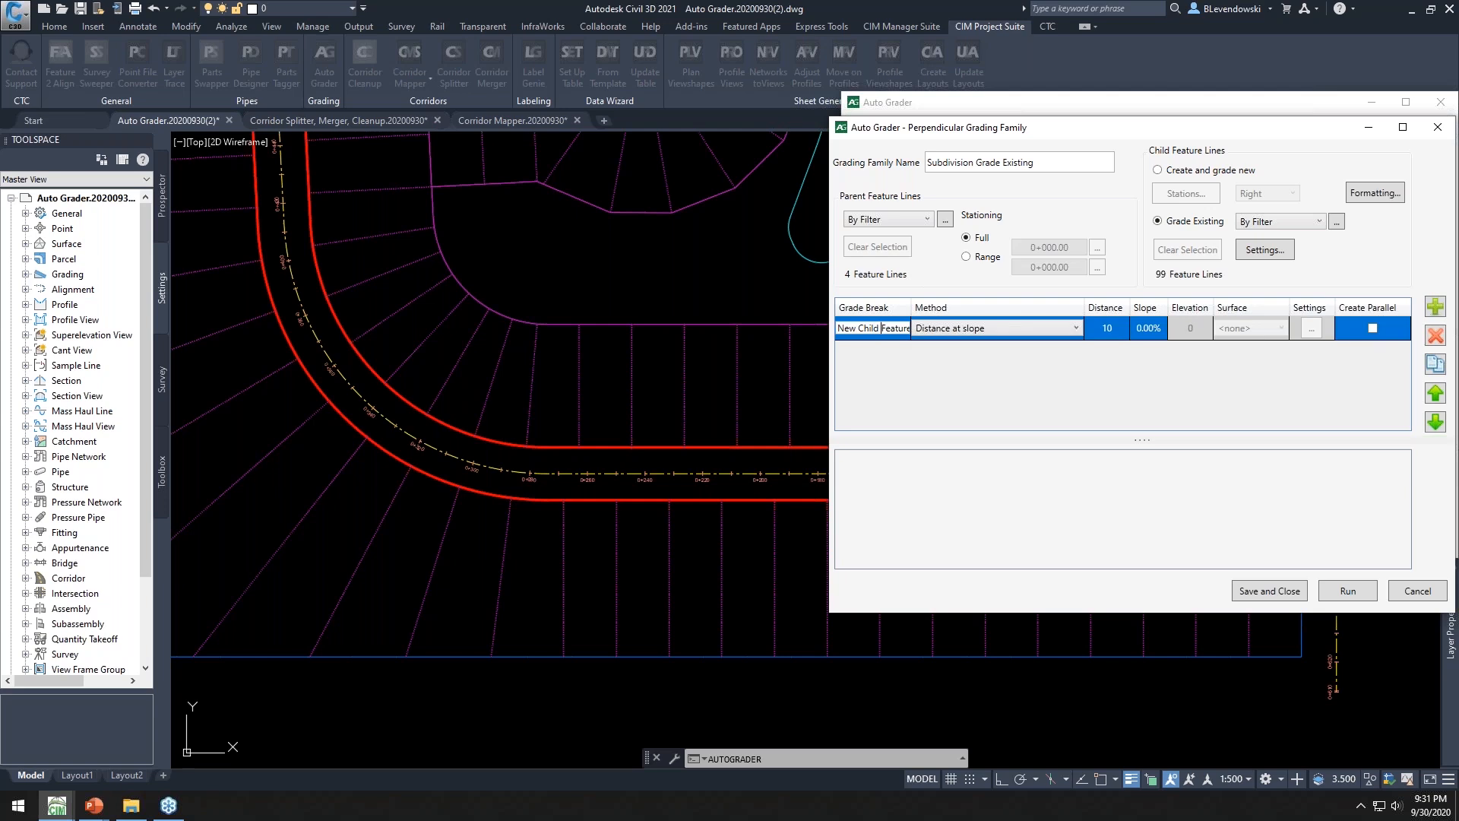
pyautogui.write('hOUS')
pyautogui.click(1146, 333)
pyautogui.write('4')
pyautogui.press('Return')
# Add a second grade break named House Mid with a distance of 5
pyautogui.click(1435, 307)
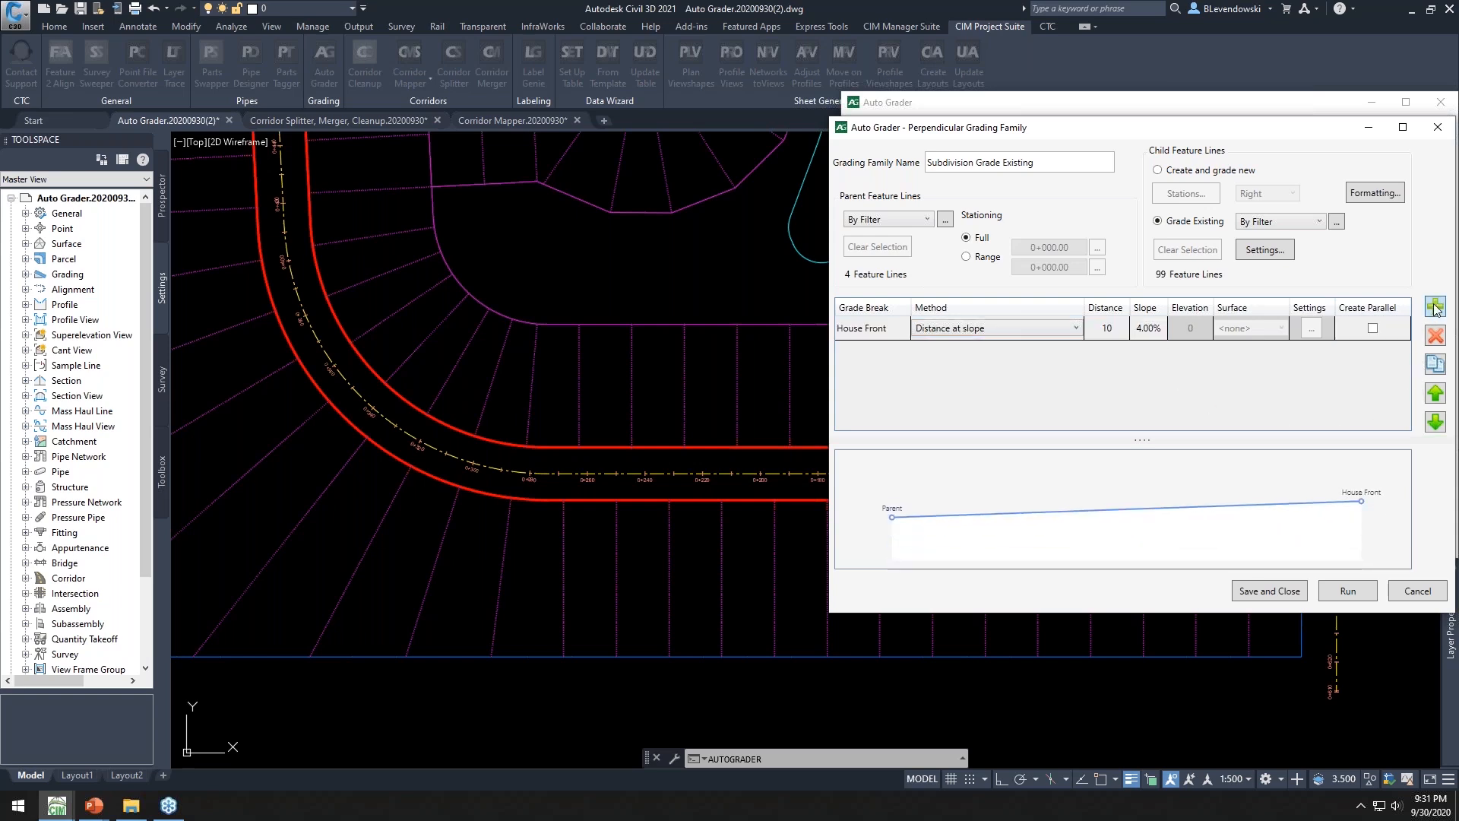
pyautogui.doubleClick(882, 351)
pyautogui.hotkey('ctrl', 'a')
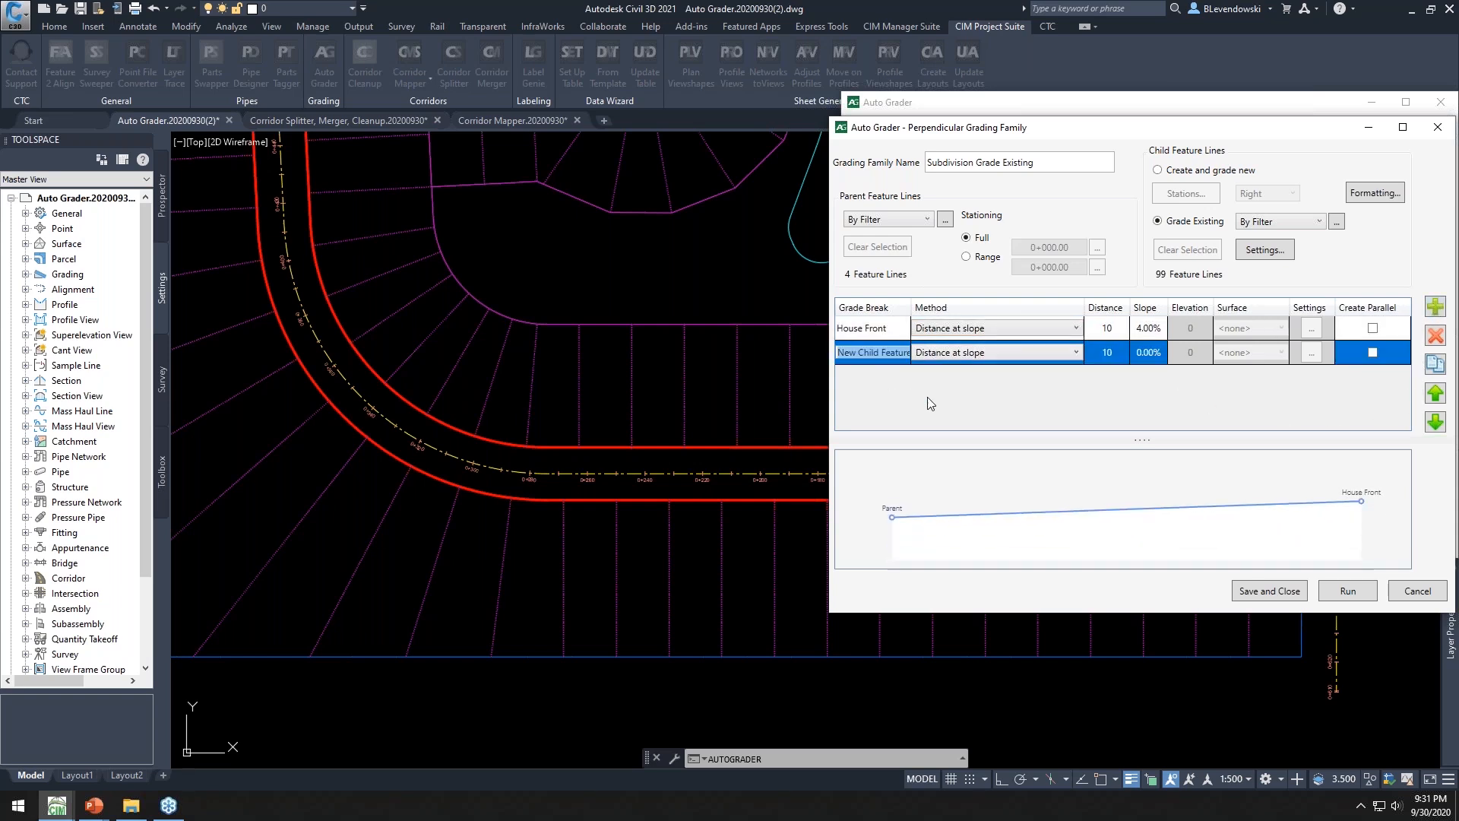
pyautogui.write('House Mid')
pyautogui.click(1107, 352)
pyautogui.write('5')
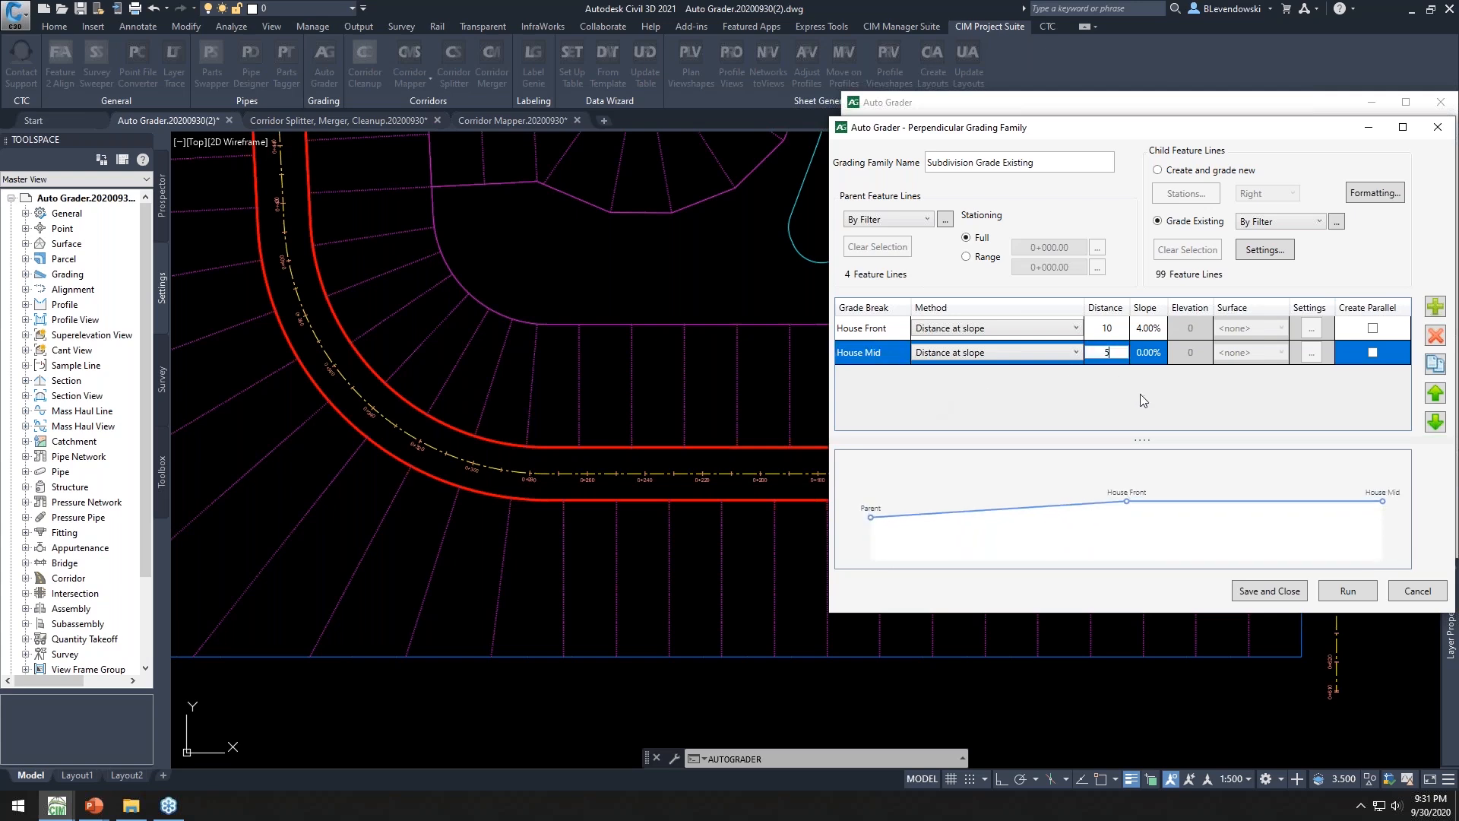
# Add a third grade break named House Back with a distance of 5 and a slope of -2%
pyautogui.press('Tab')
pyautogui.press('Return')
pyautogui.click(1209, 376)
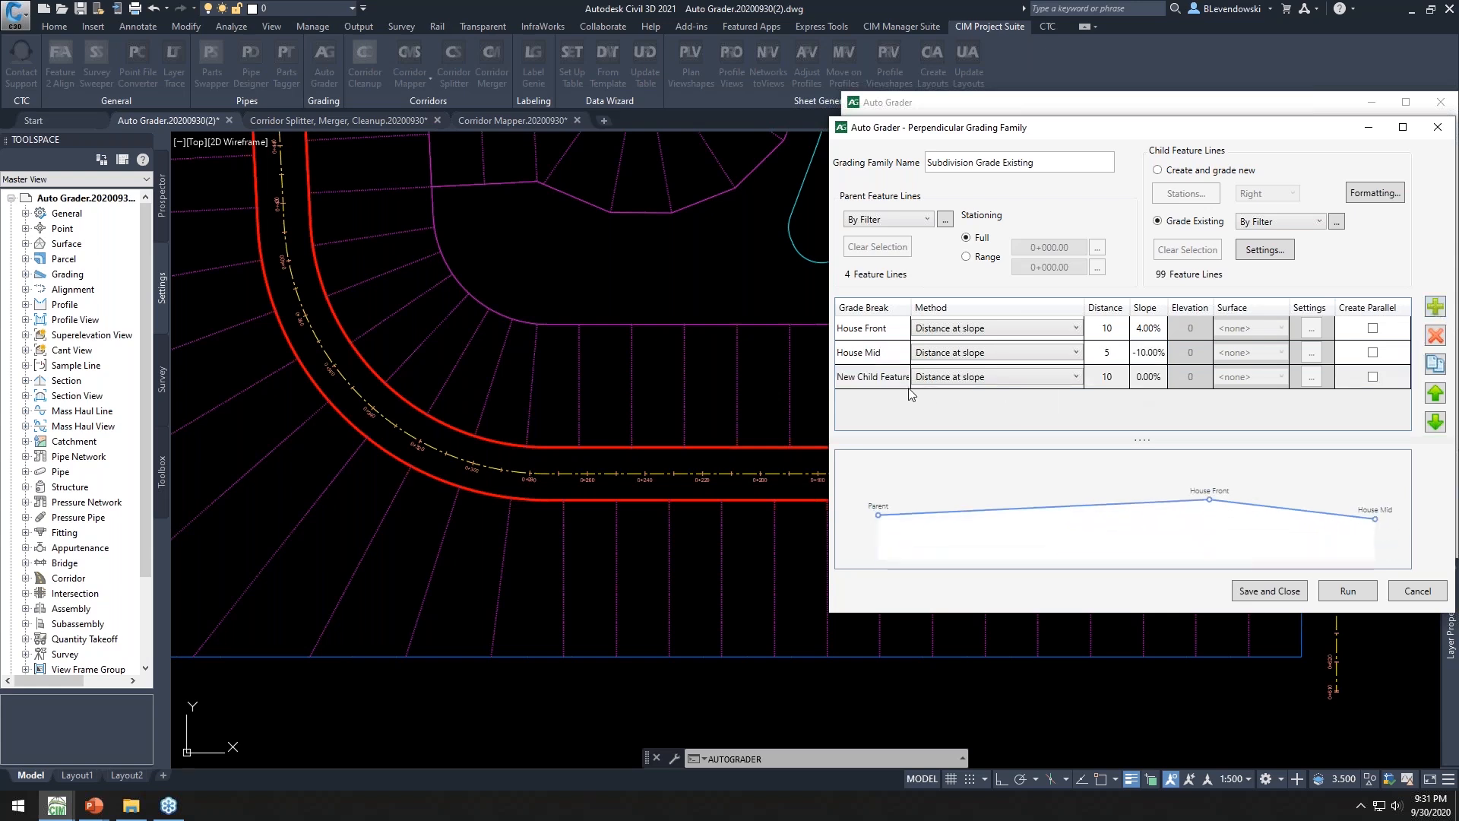
pyautogui.click(881, 378)
pyautogui.click(881, 378)
pyautogui.write('House Back')
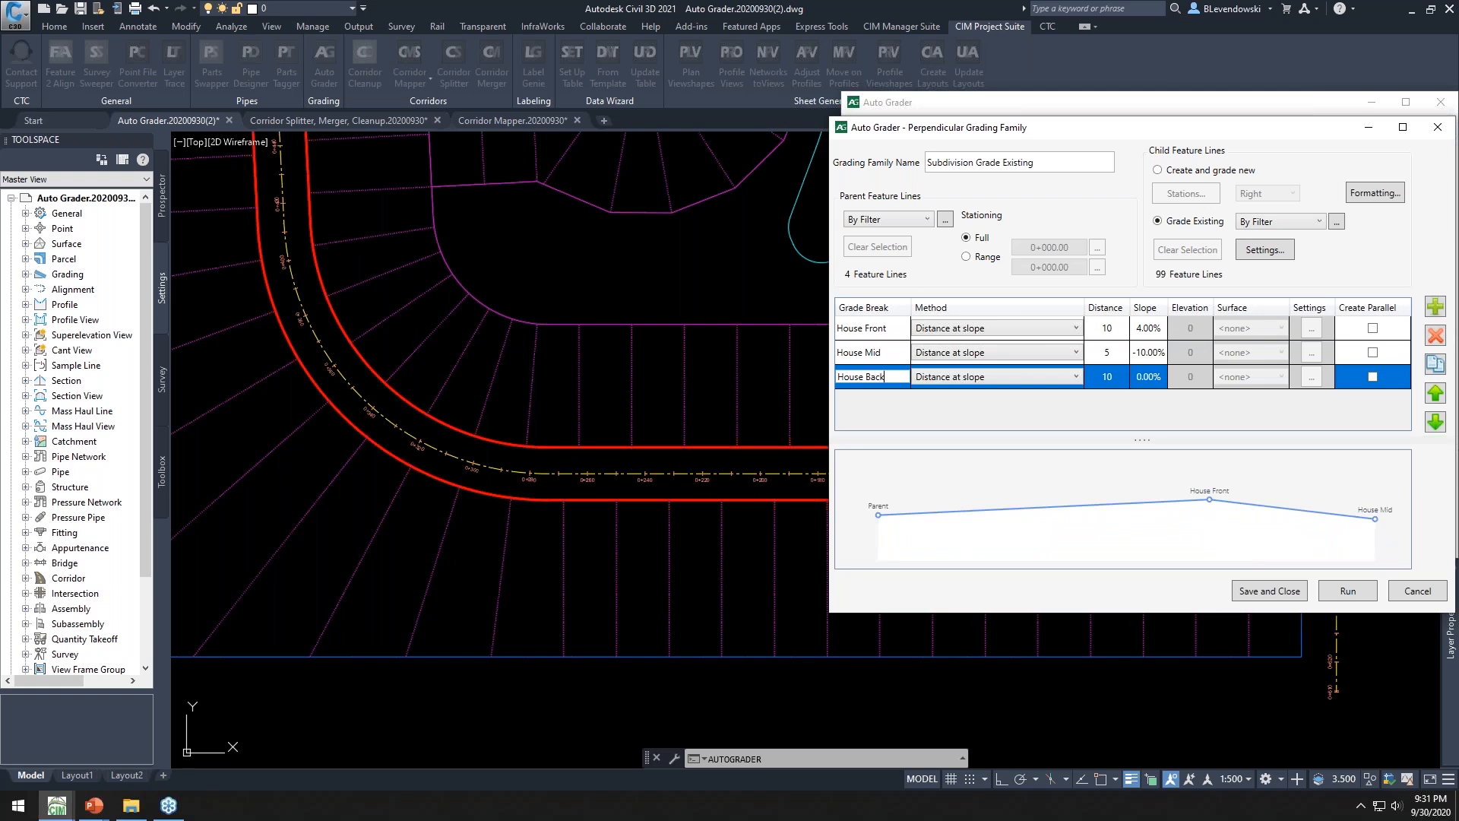
pyautogui.click(1111, 382)
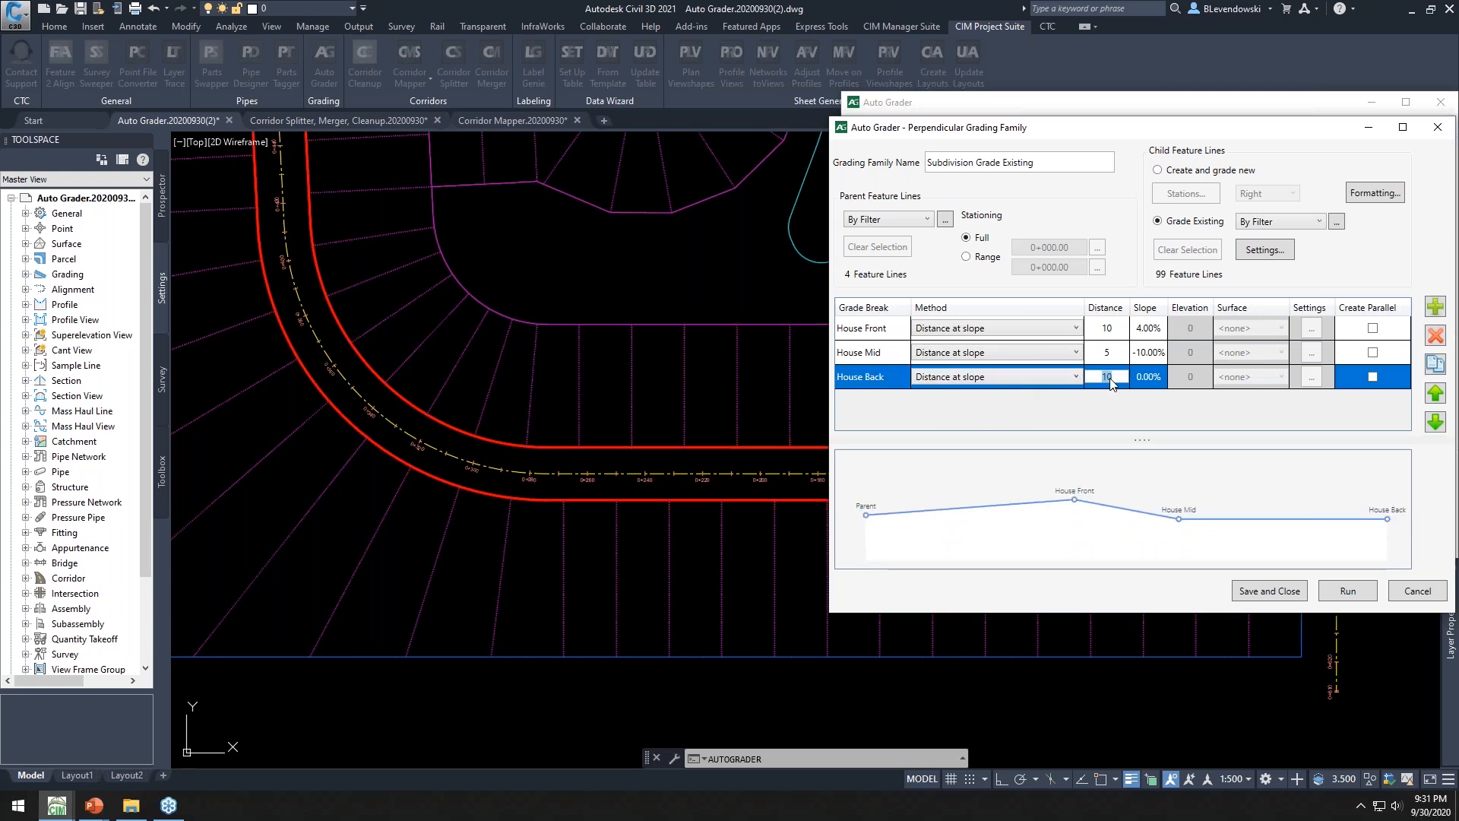
pyautogui.click(1110, 378)
pyautogui.click(1155, 383)
pyautogui.press('Return')
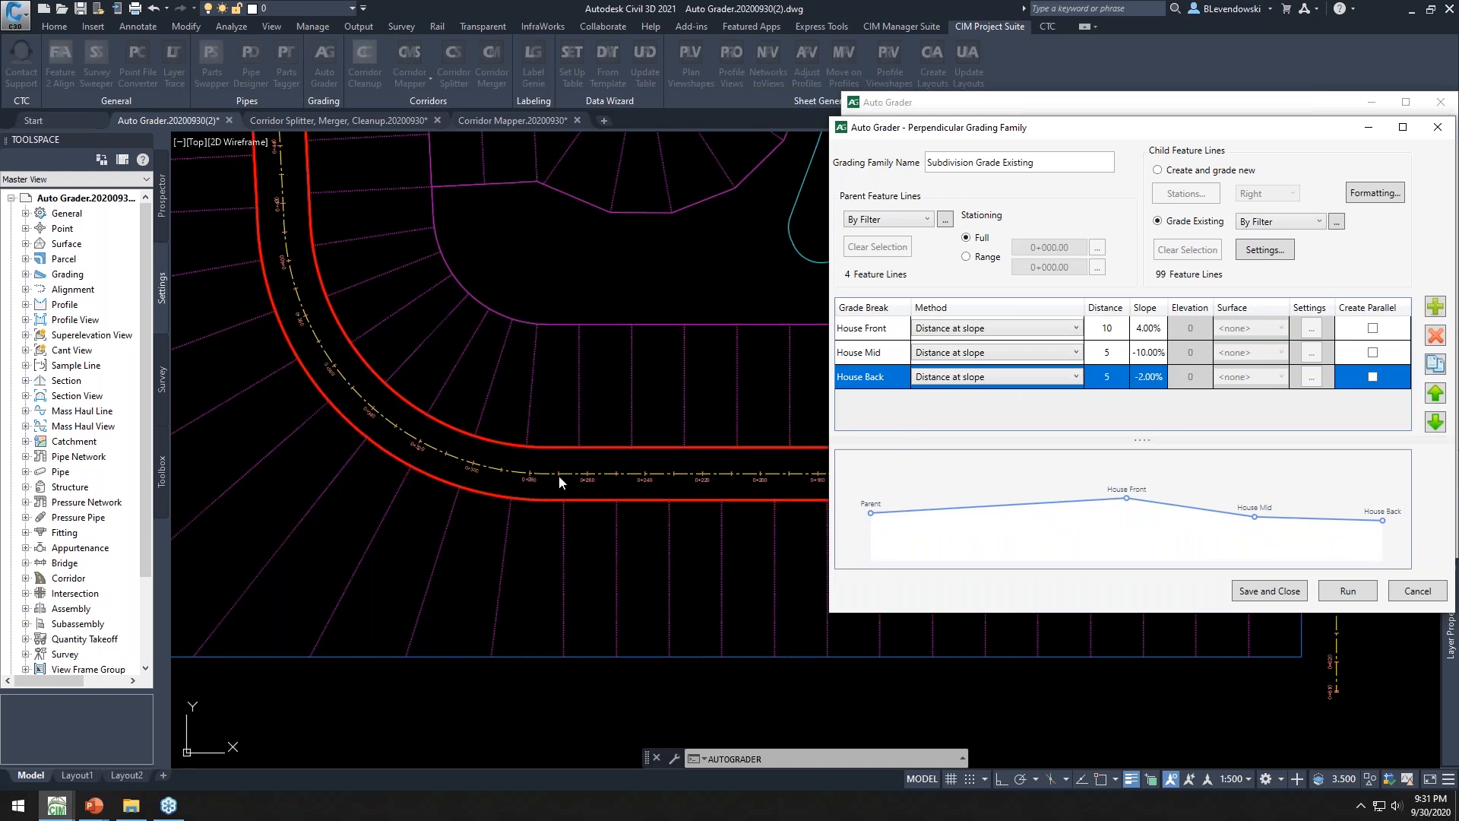
# Open the child feature line formatting settings and close them without changes
pyautogui.click(489, 654)
pyautogui.click(563, 535)
pyautogui.click(1380, 192)
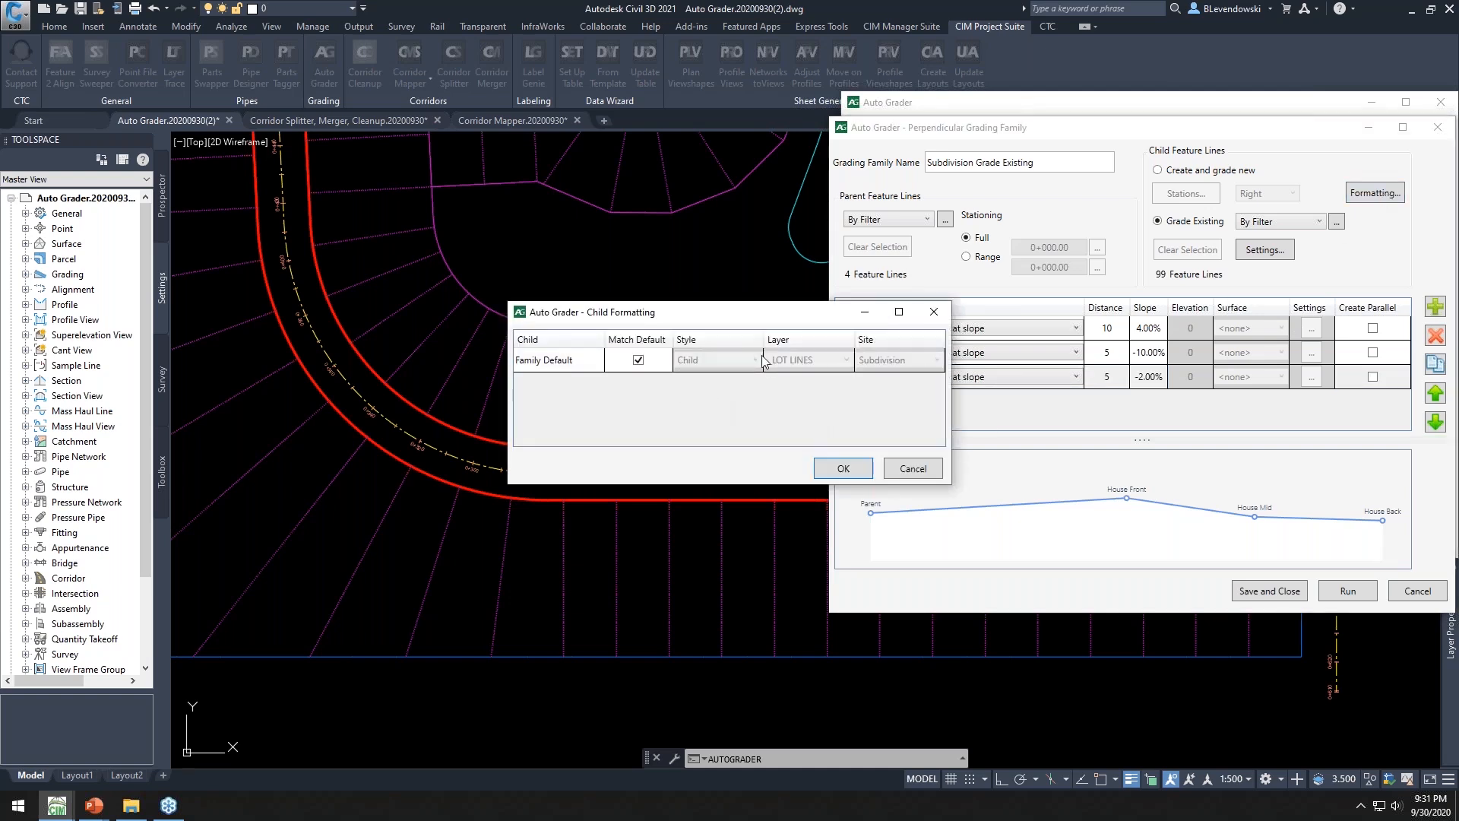
pyautogui.click(911, 471)
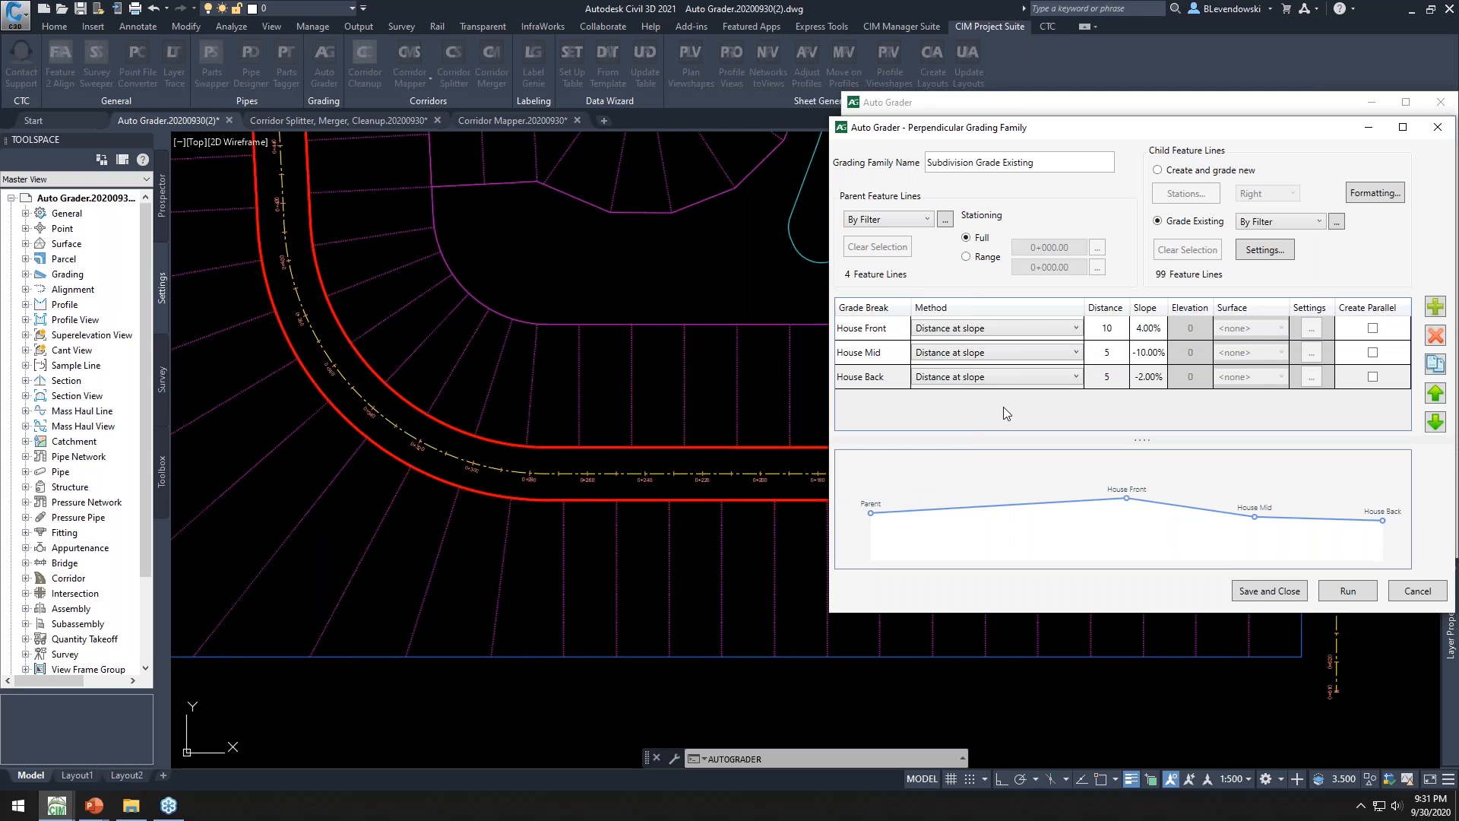
# Save the Subdivision Grade Existing family, run it, and close Auto Grader
pyautogui.click(1261, 591)
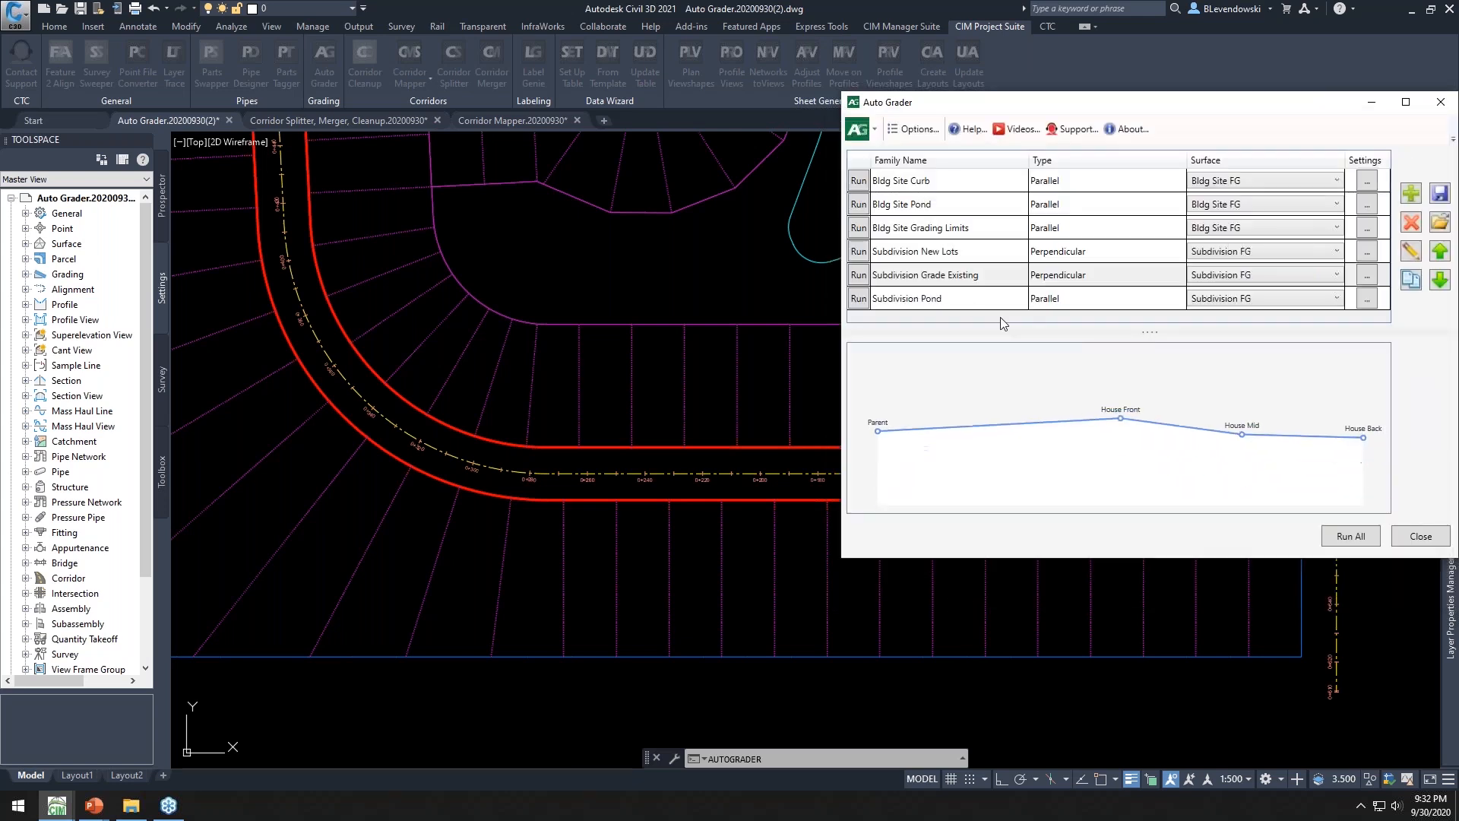
pyautogui.press('ctrl')
pyautogui.click(854, 278)
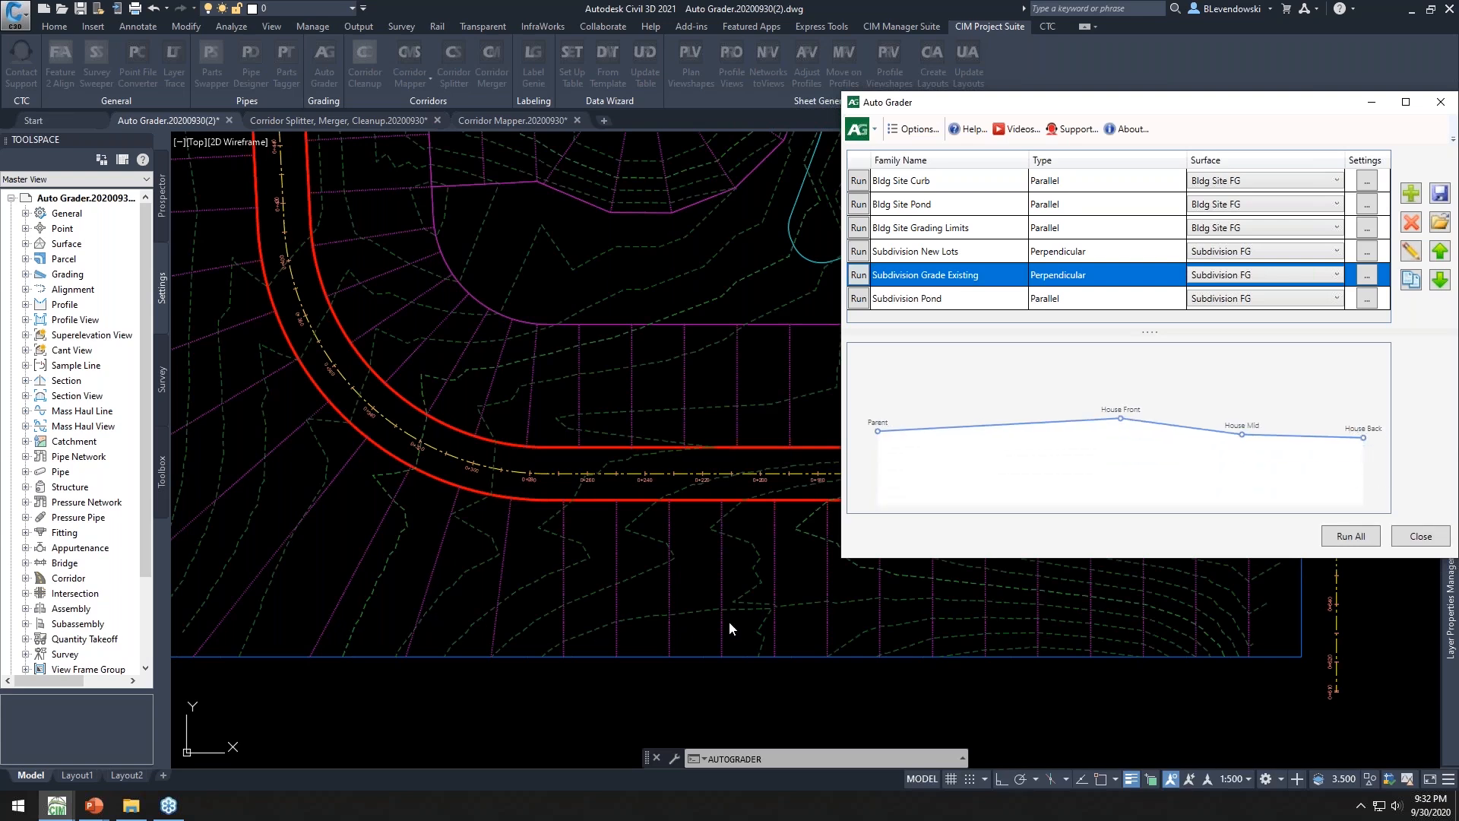
pyautogui.click(1421, 537)
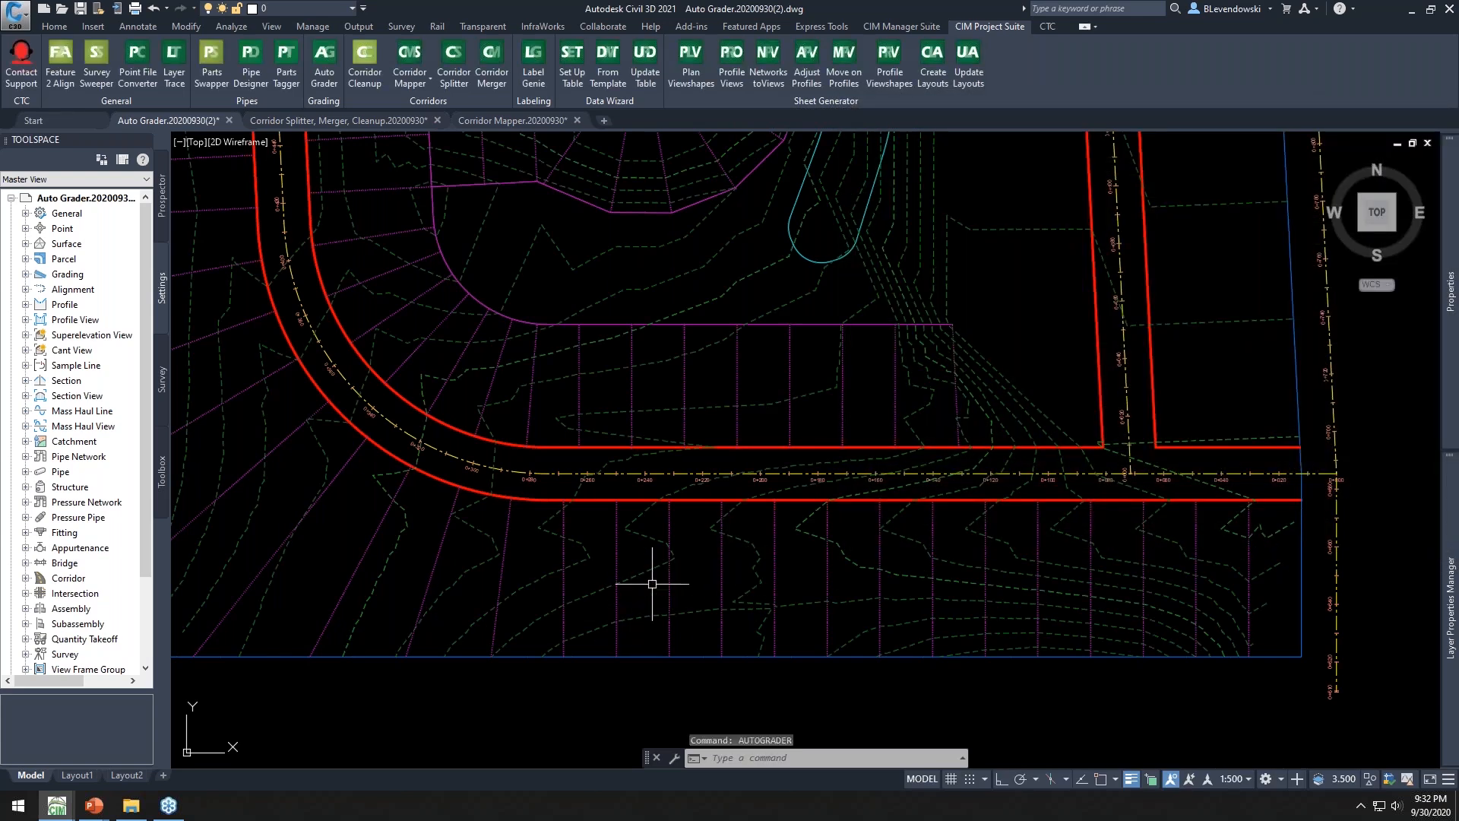
# Inspect the generated child feature lines and their elevations along the front lots
pyautogui.click(617, 532)
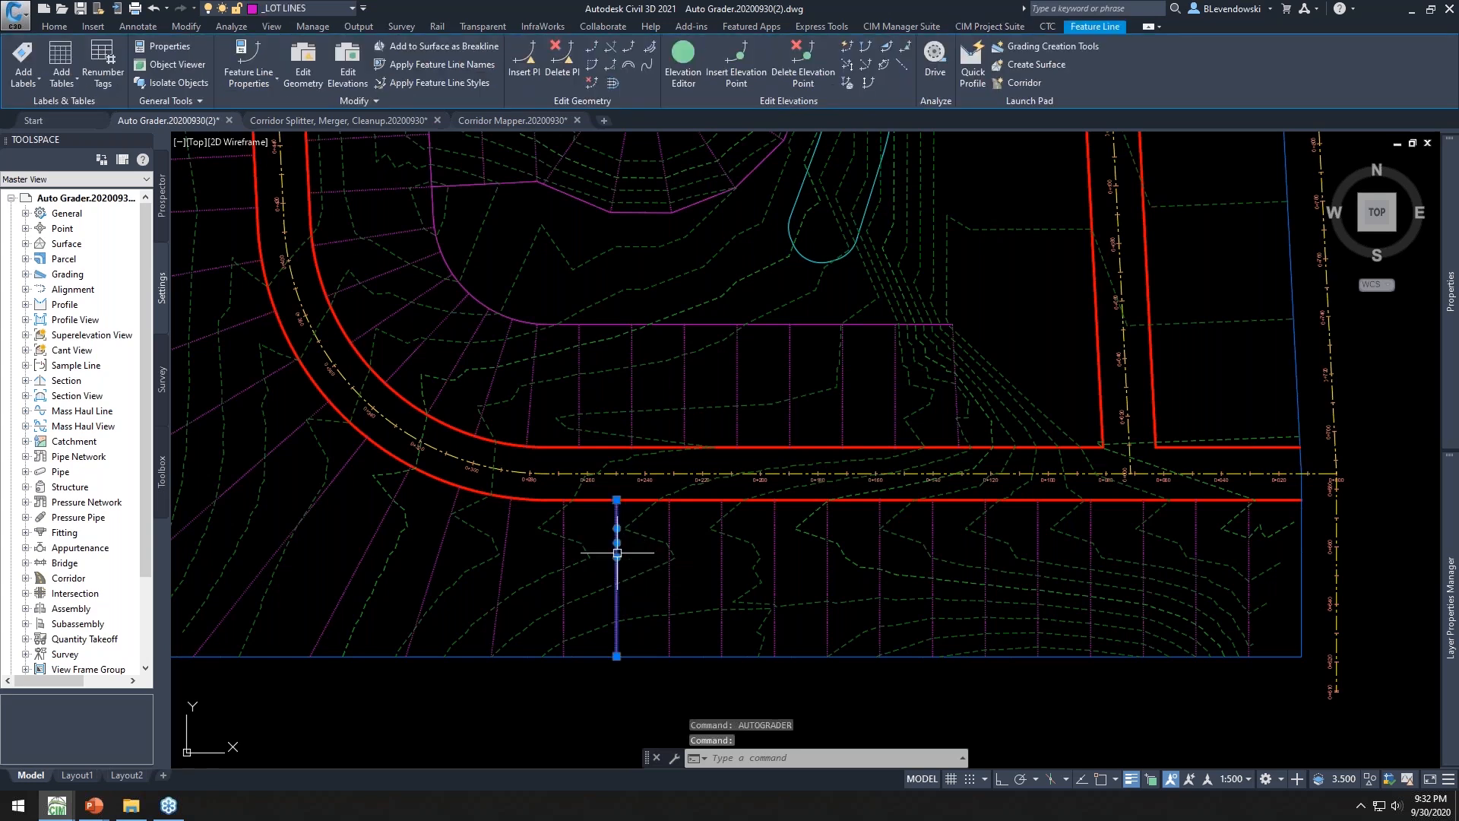
pyautogui.scroll(6, 615, 549)
pyautogui.scroll(-2, 646, 486)
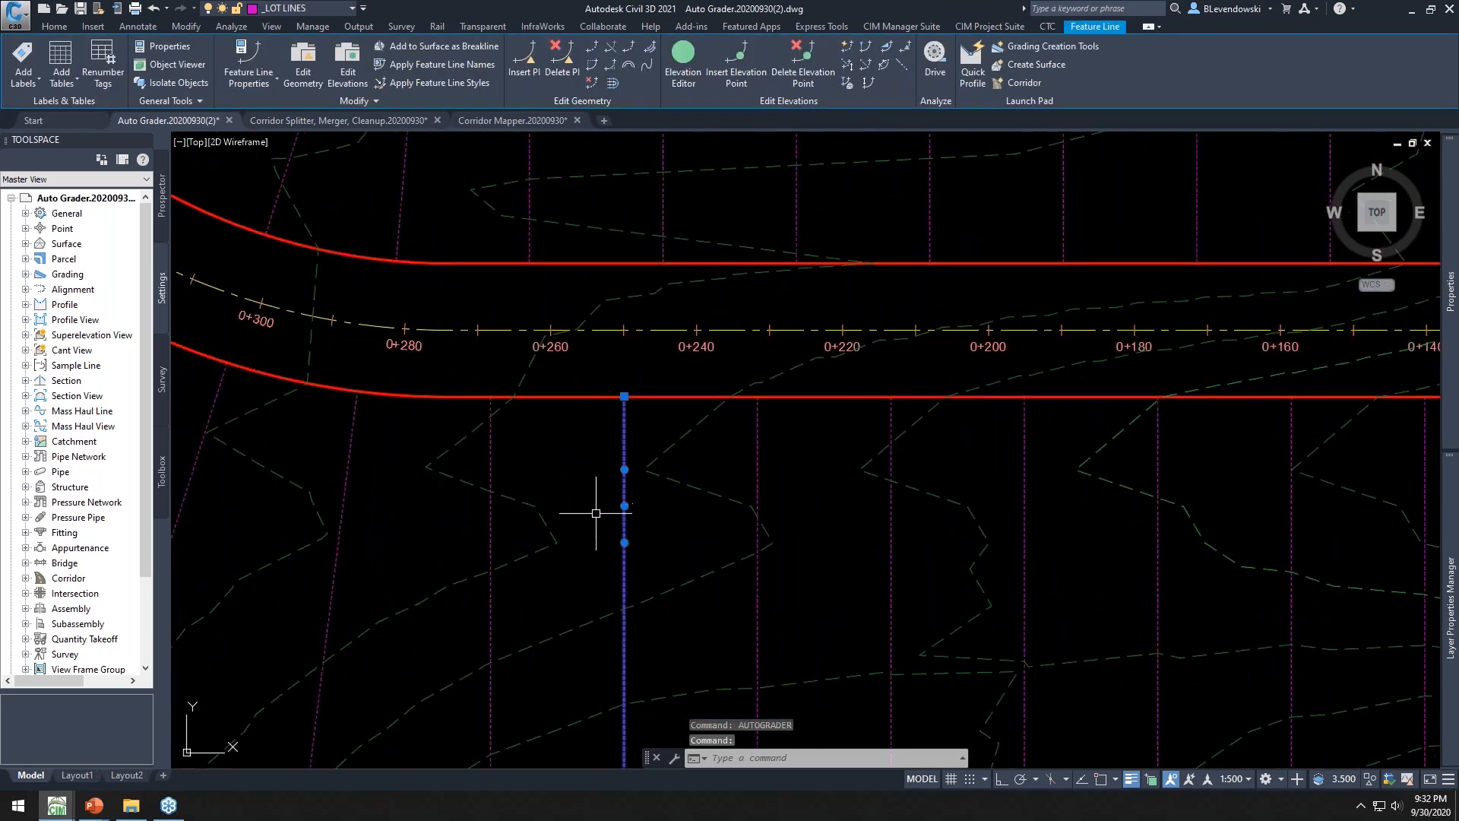
pyautogui.moveTo(599, 505); pyautogui.dragTo(818, 511, button='middle')
pyautogui.click(707, 449)
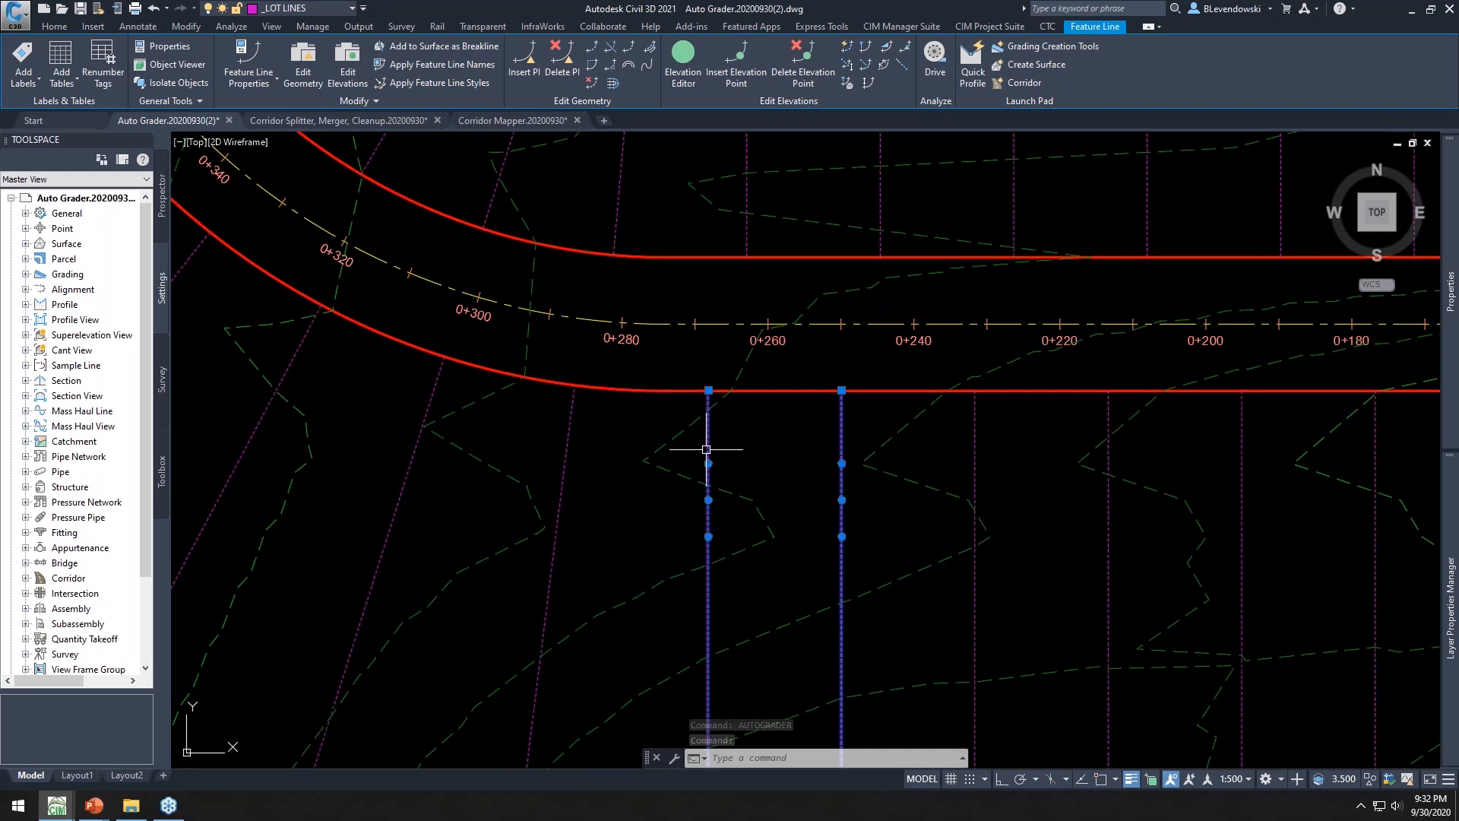
pyautogui.scroll(-4, 842, 501)
pyautogui.scroll(3, 740, 501)
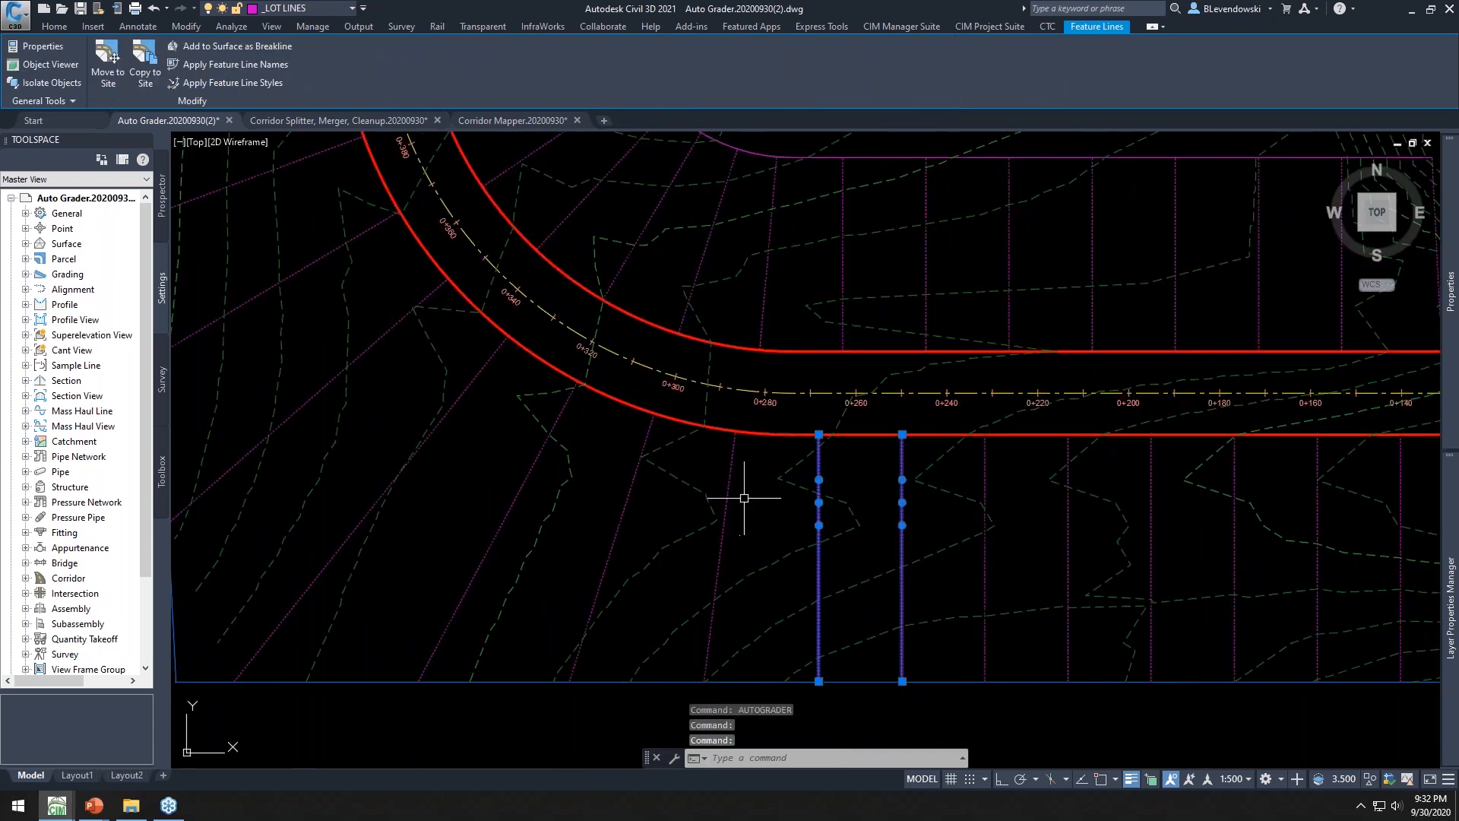
pyautogui.moveTo(782, 505); pyautogui.dragTo(674, 524, button='middle')
pyautogui.press('Escape')
pyautogui.press('Escape')
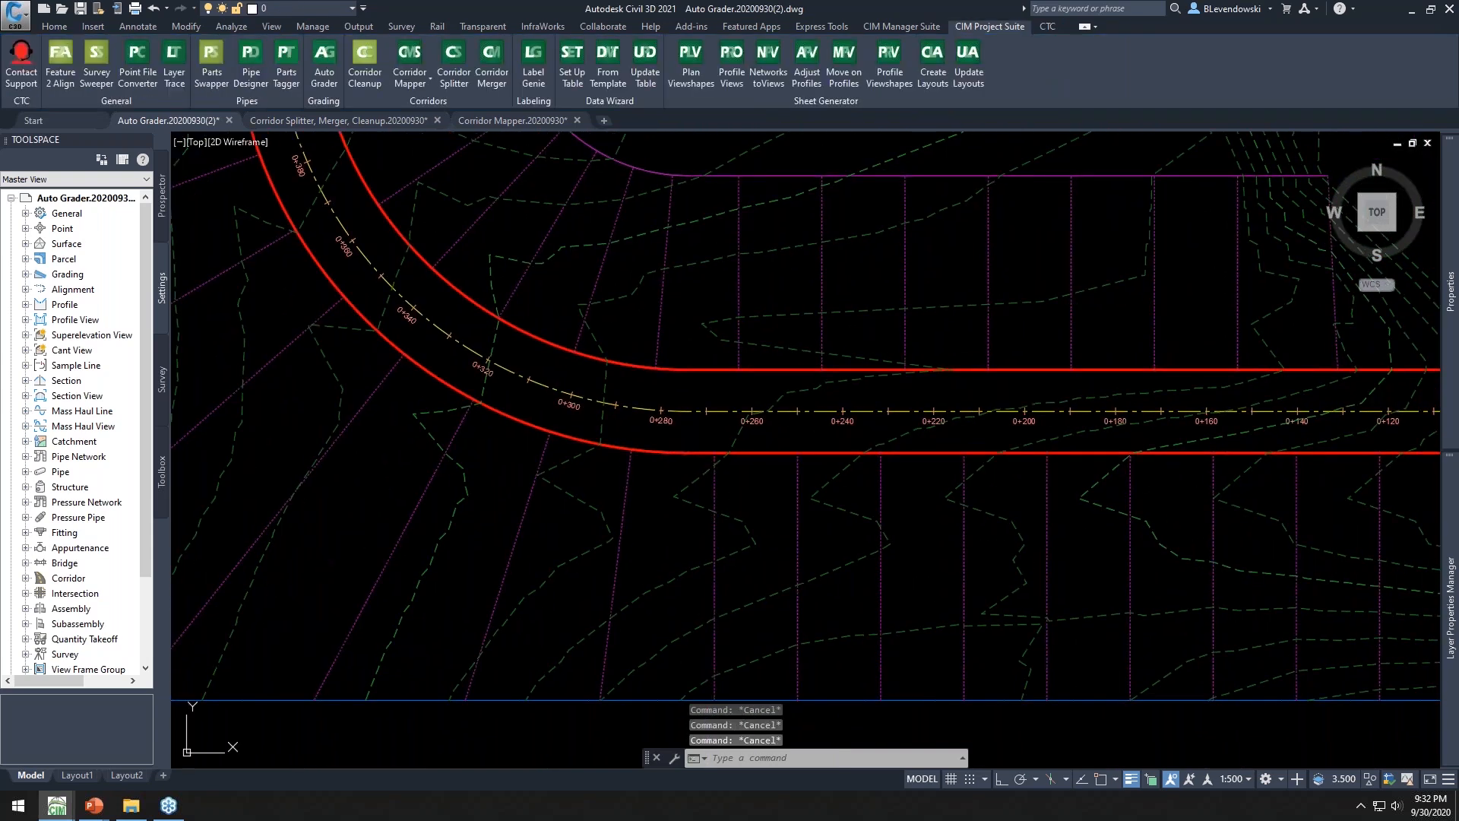
pyautogui.click(626, 483)
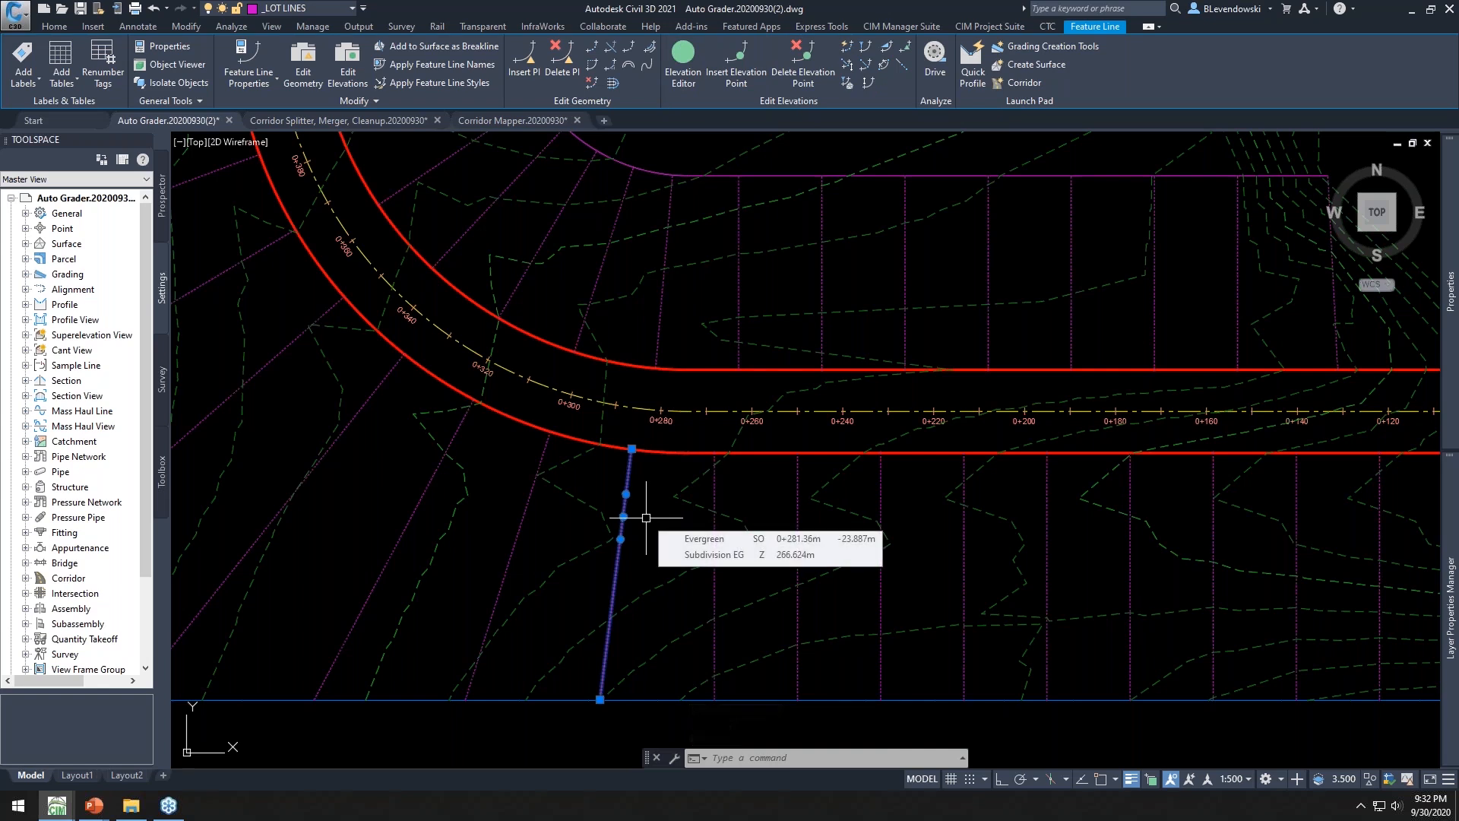
pyautogui.scroll(-2, 646, 517)
pyautogui.moveTo(1147, 495); pyautogui.dragTo(928, 481, button='middle')
pyautogui.press('Escape')
pyautogui.press('Escape')
pyautogui.moveTo(537, 511); pyautogui.dragTo(547, 515, button='middle')
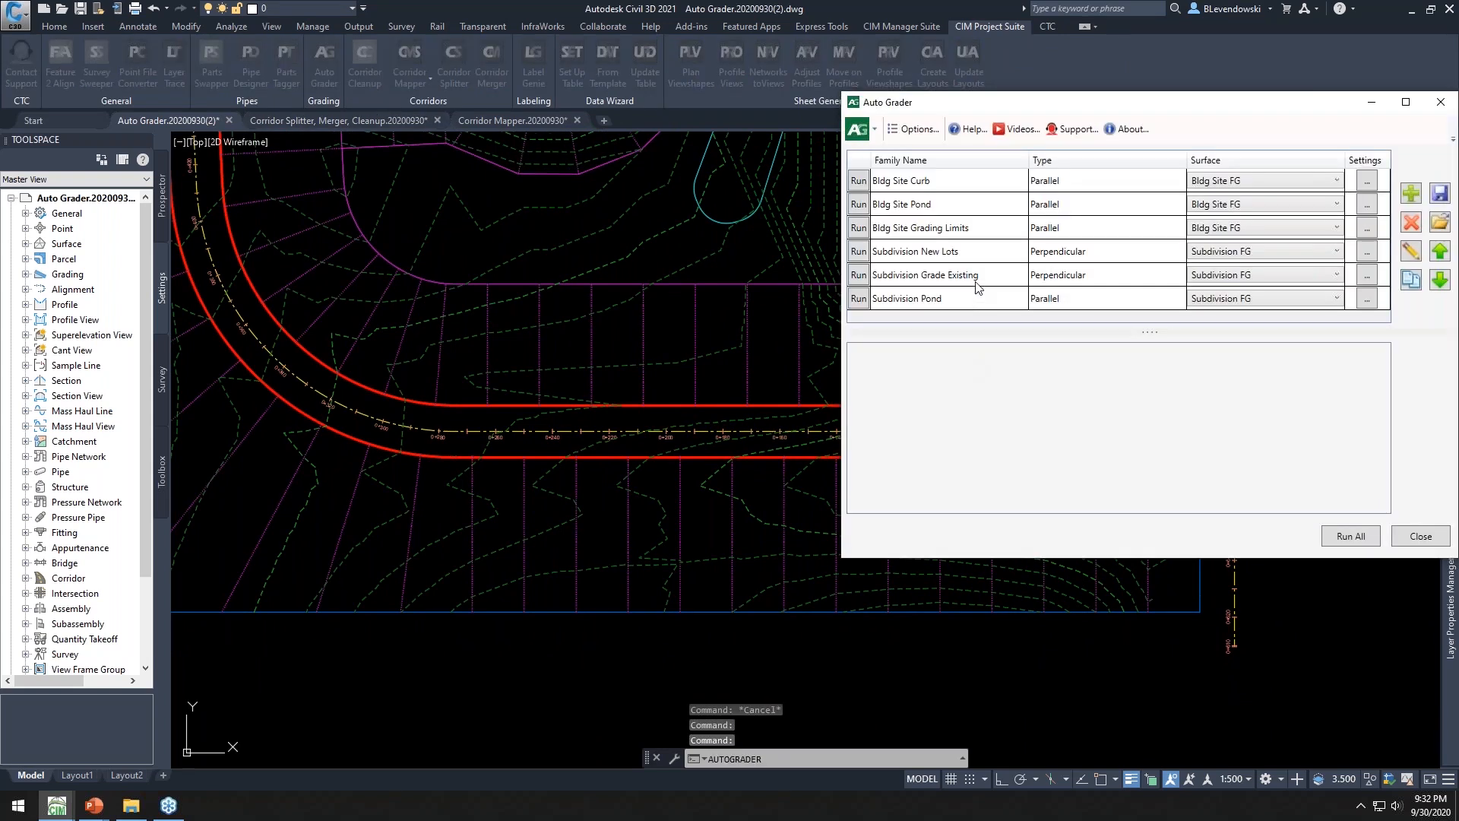
# Set the House Back grade break distance to 15, save the family, rerun it and close Auto Grader
pyautogui.doubleClick(969, 272)
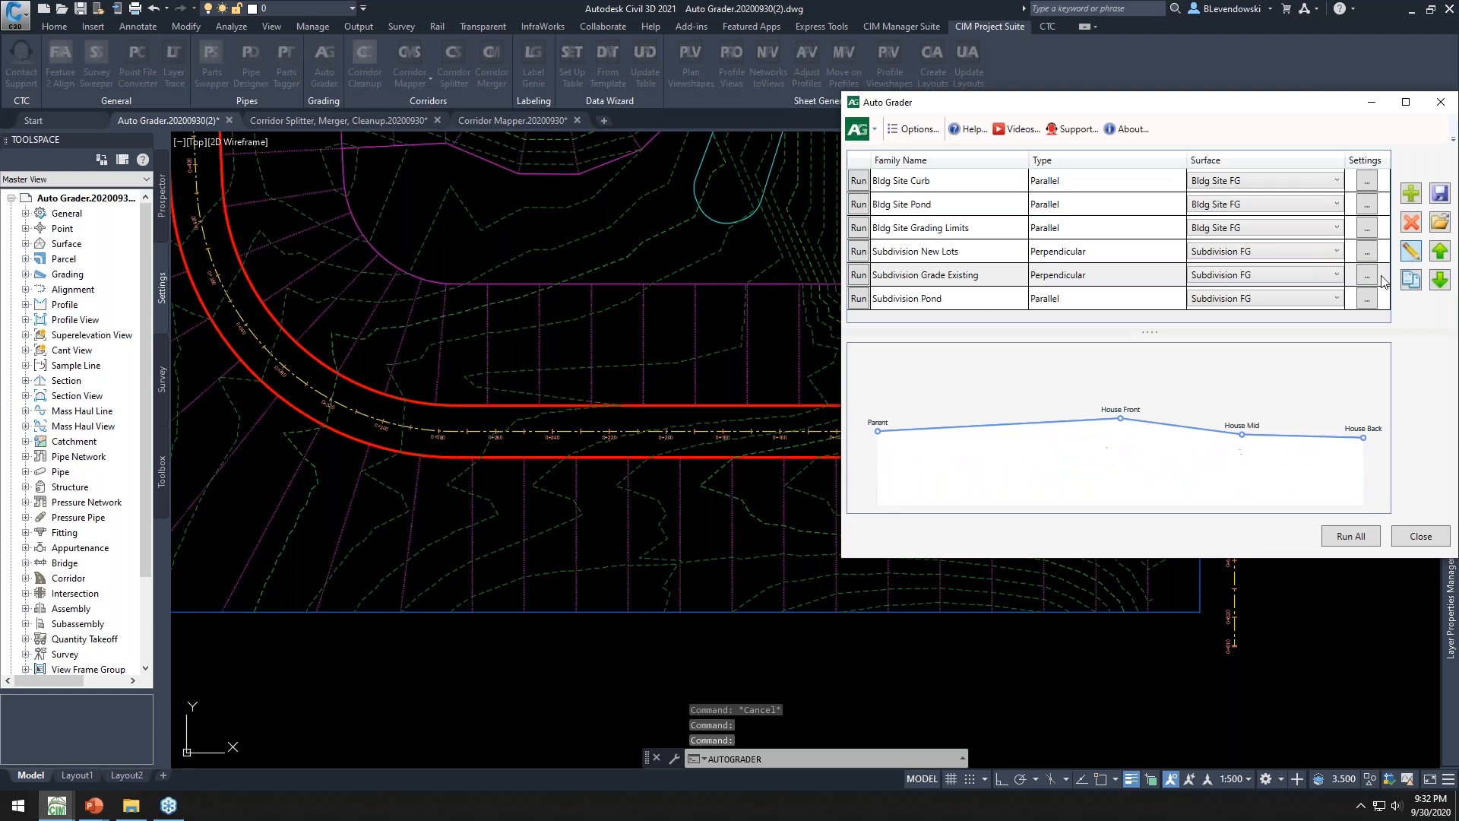
pyautogui.click(1118, 380)
pyautogui.write('15')
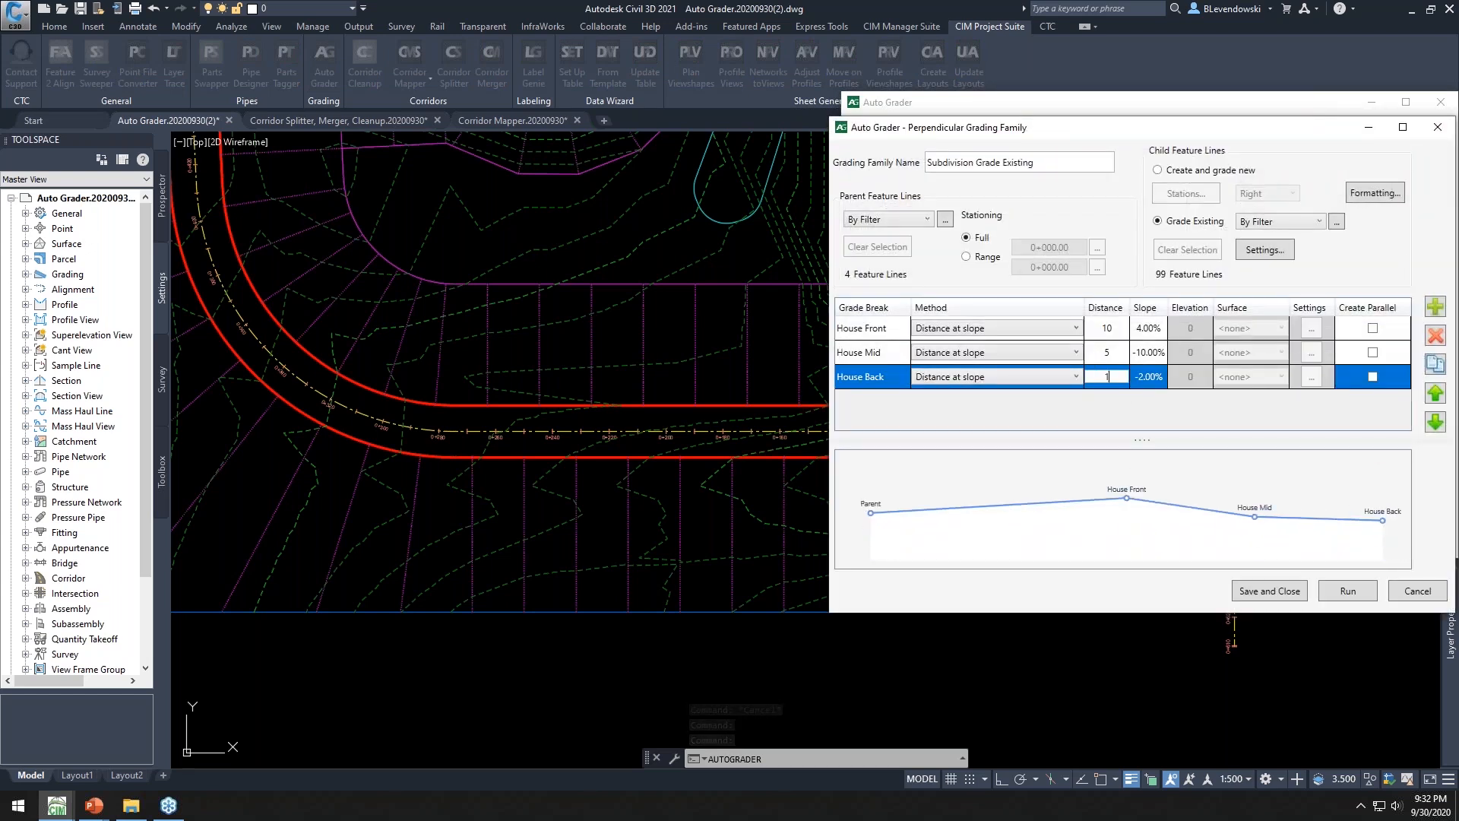
pyautogui.click(1268, 592)
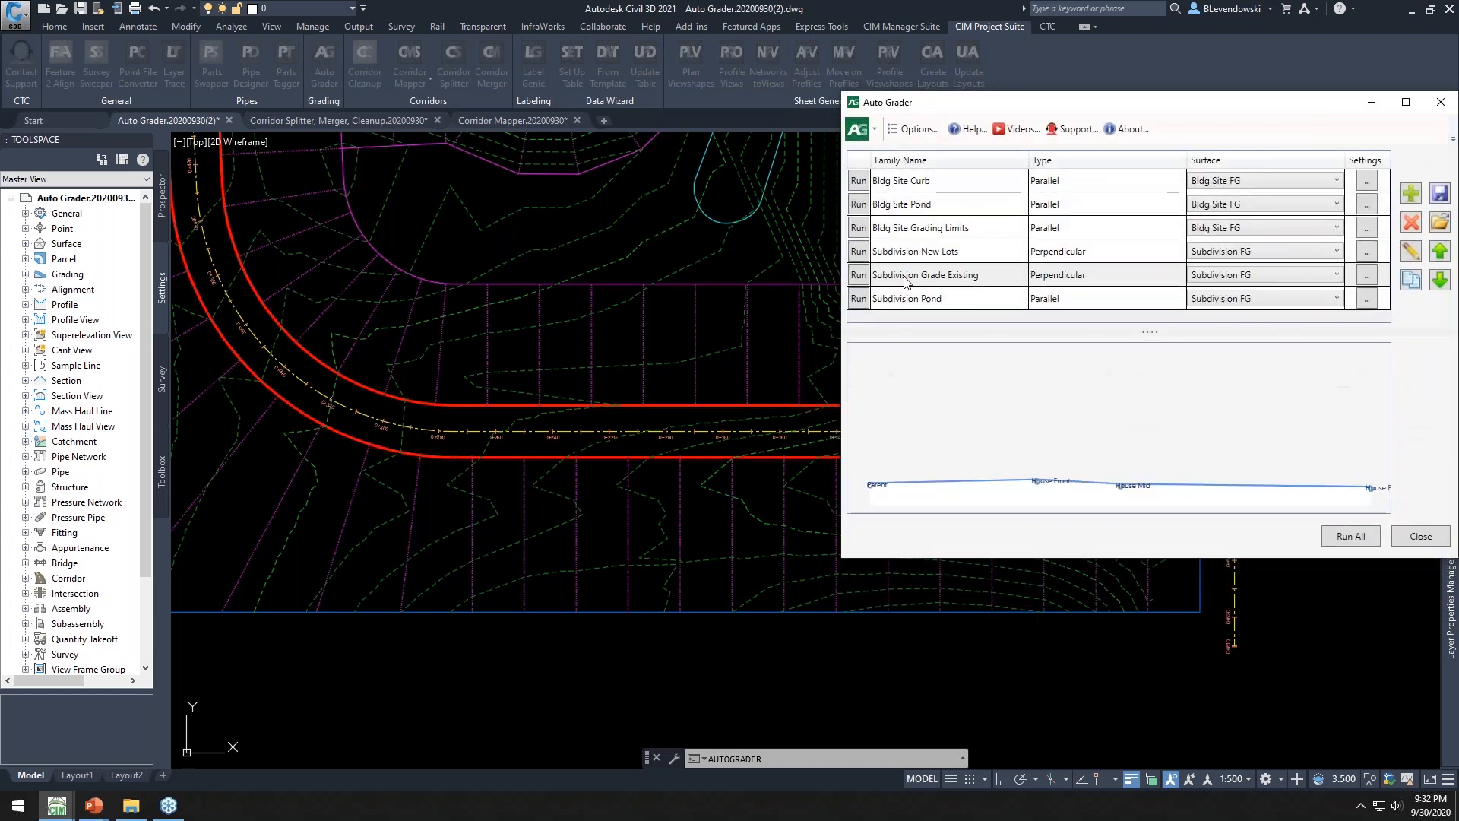
pyautogui.click(860, 277)
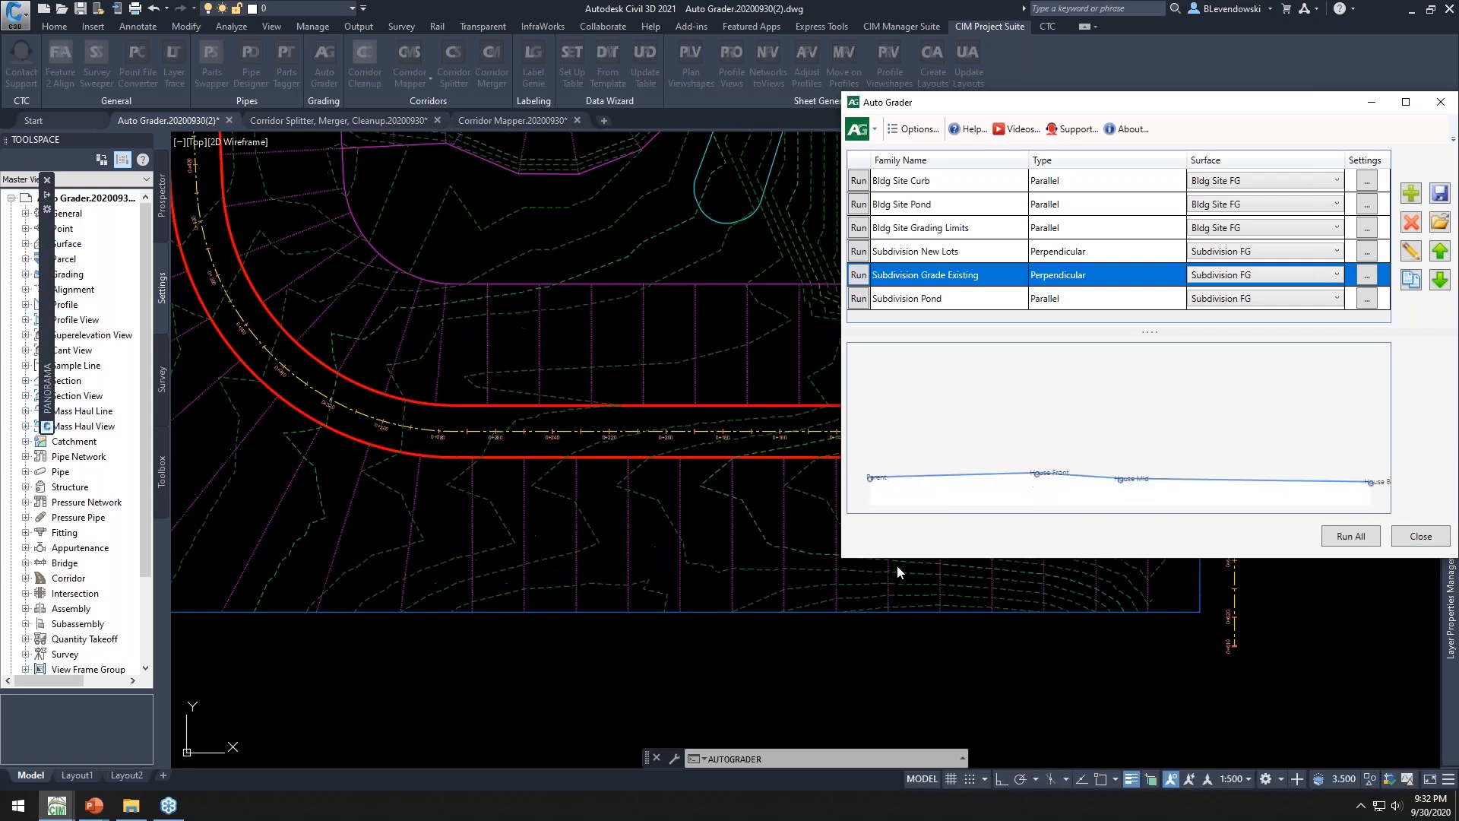
pyautogui.click(1420, 535)
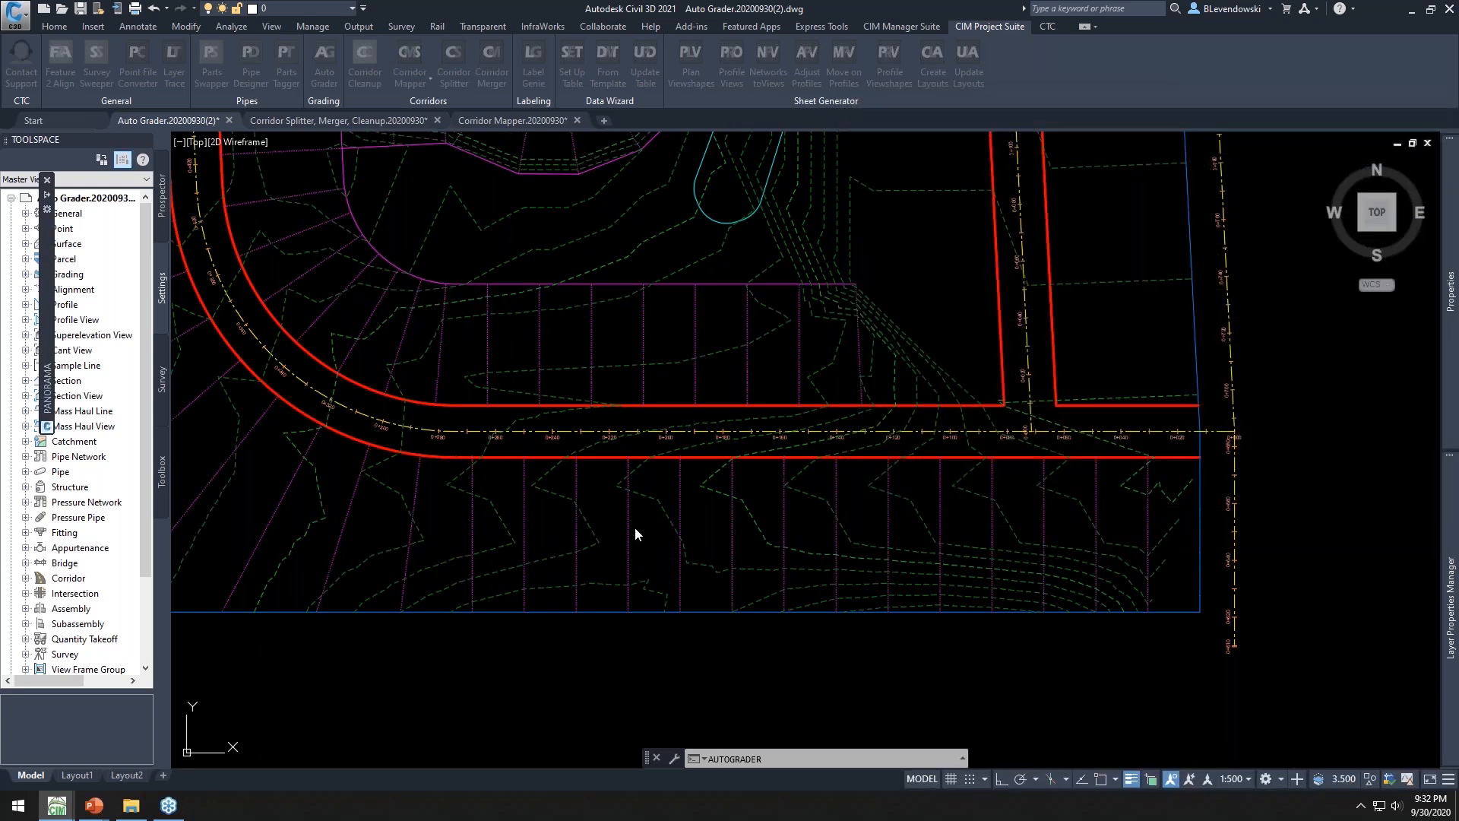
# Inspect the updated child feature lines along the lots south of the road
pyautogui.click(628, 505)
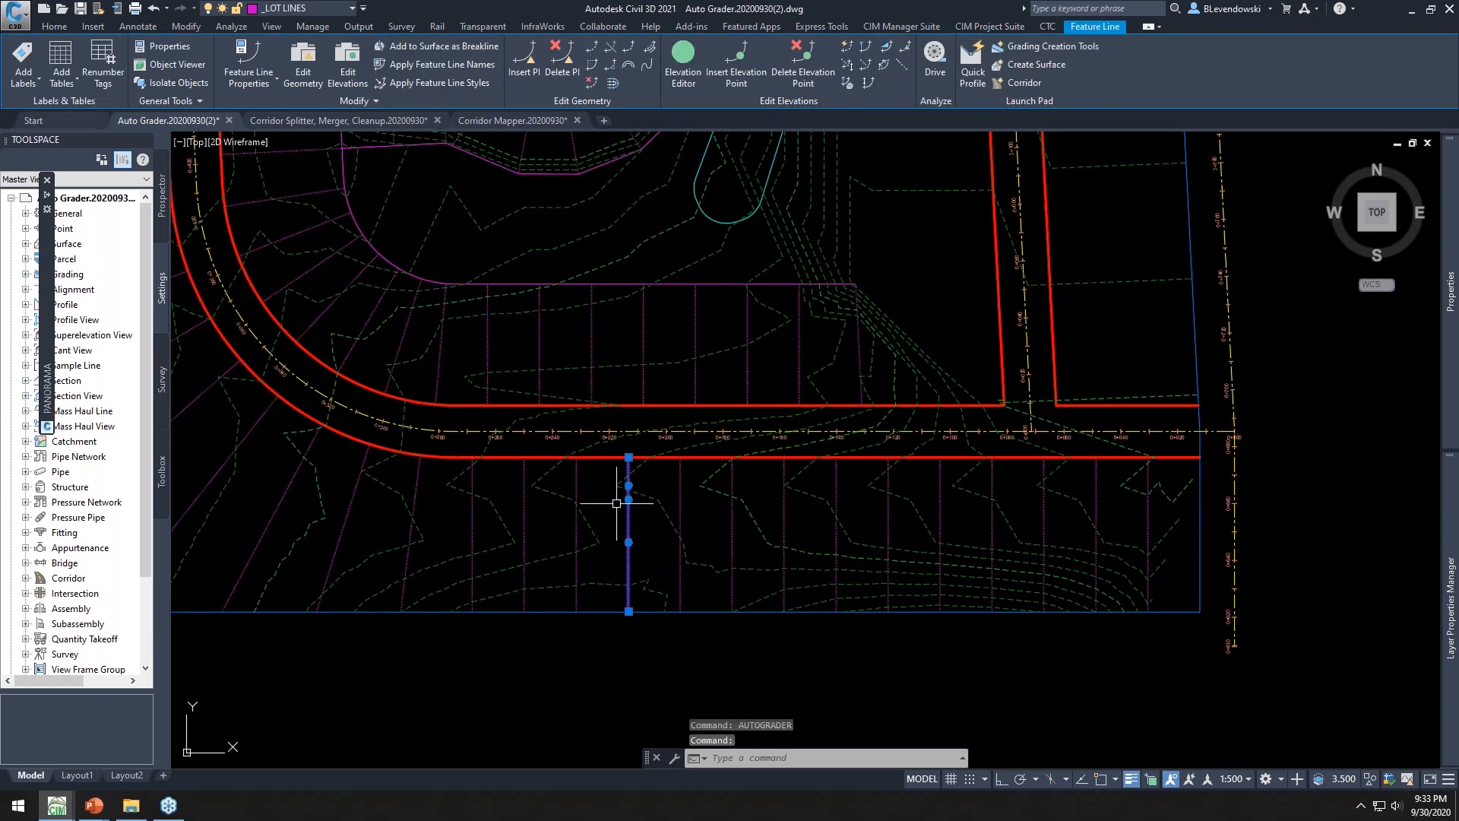
pyautogui.scroll(2, 616, 503)
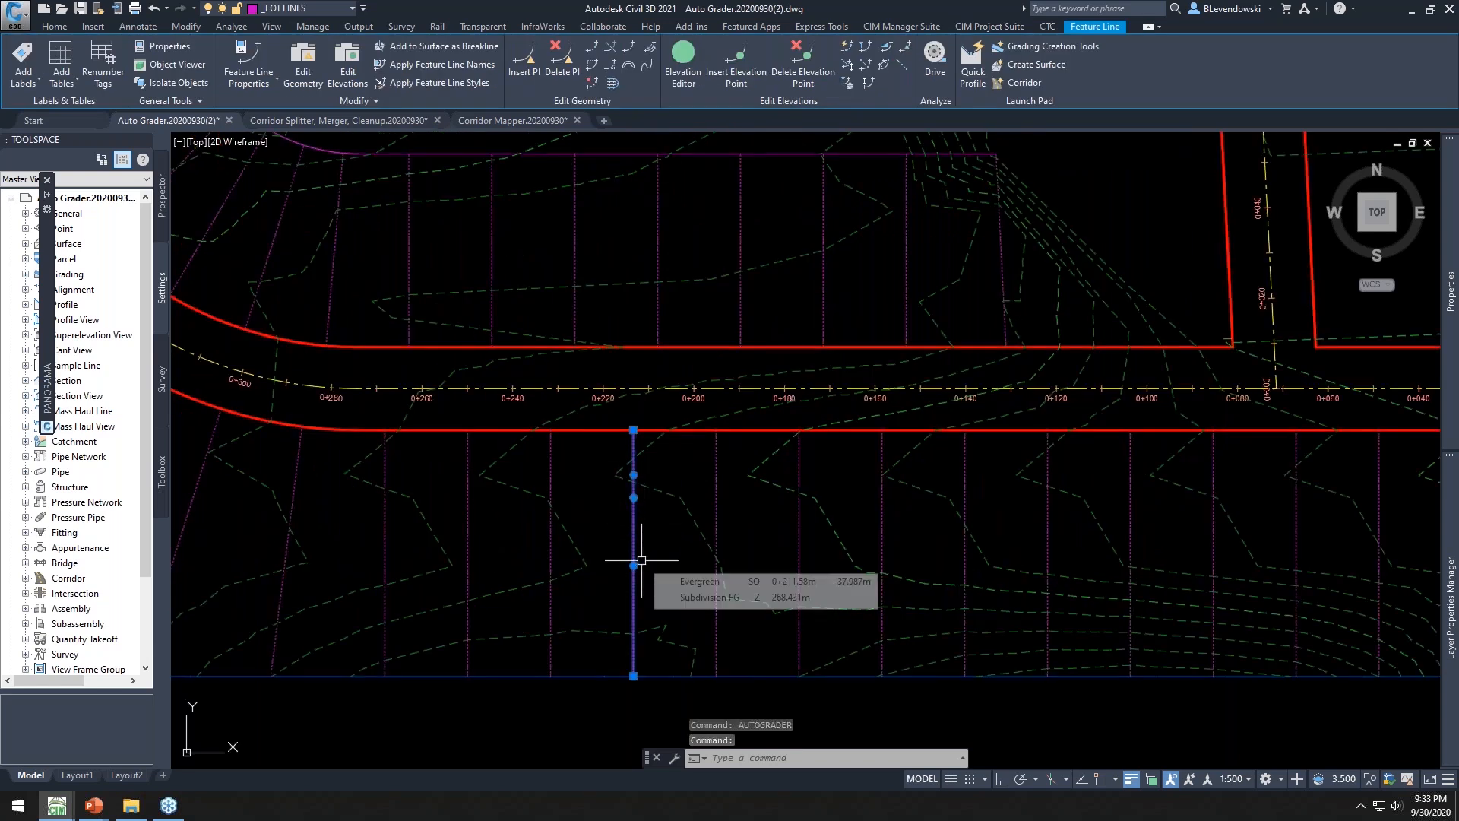
pyautogui.scroll(-6, 737, 549)
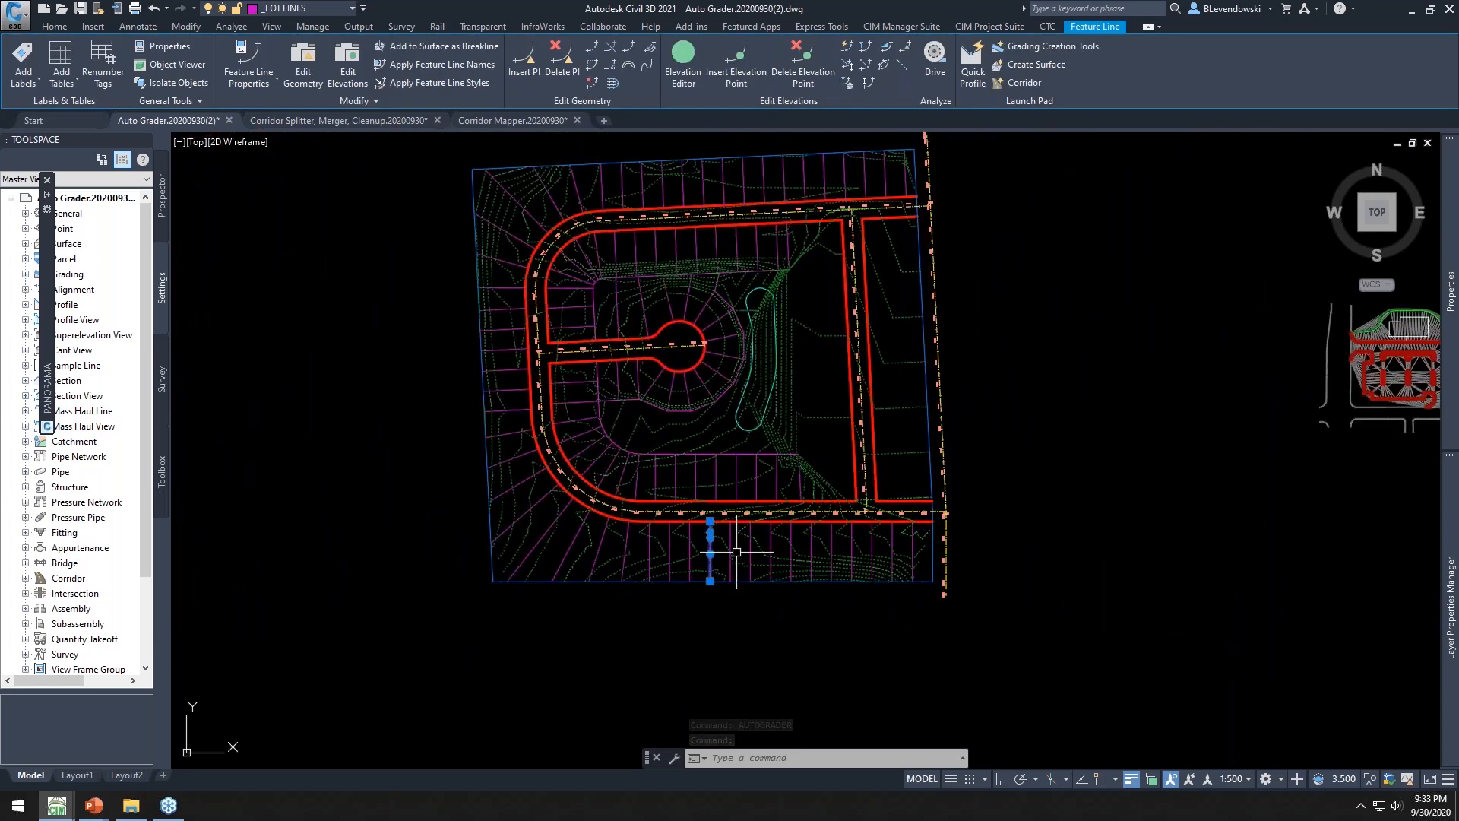
pyautogui.press('Escape')
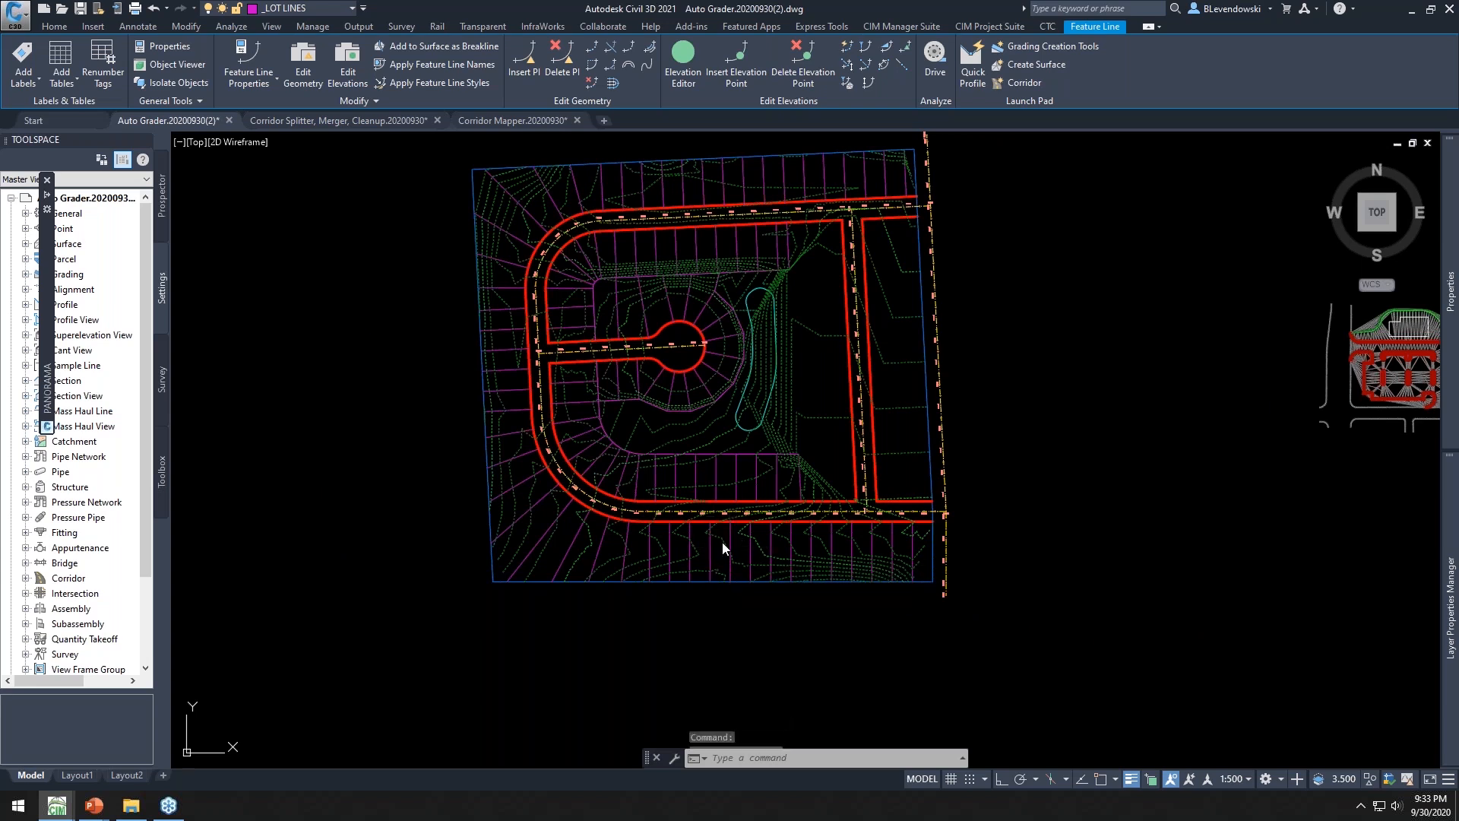
pyautogui.press('Escape')
pyautogui.press('Escape')
pyautogui.scroll(6, 693, 541)
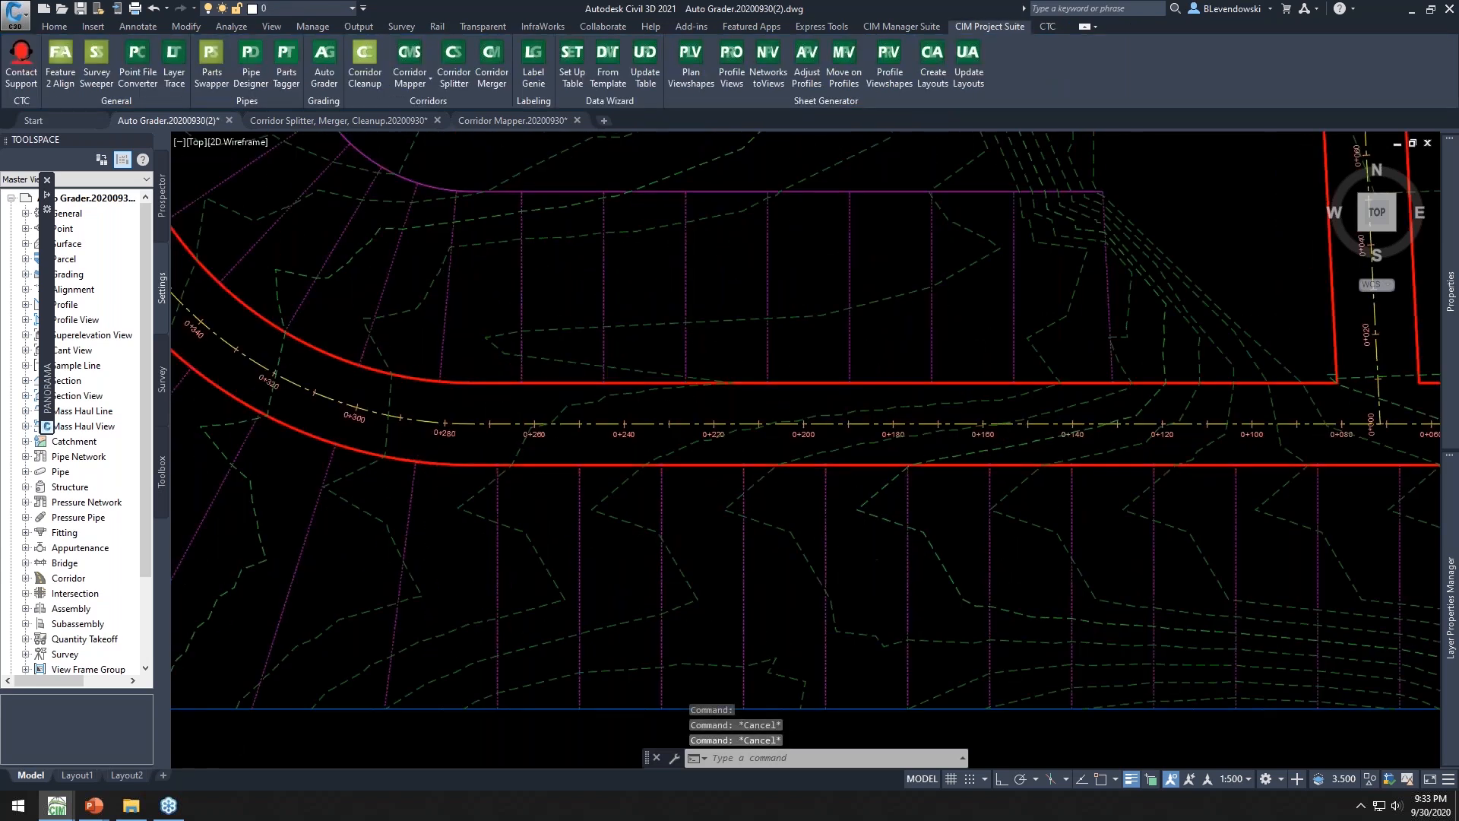
pyautogui.scroll(-5, 840, 554)
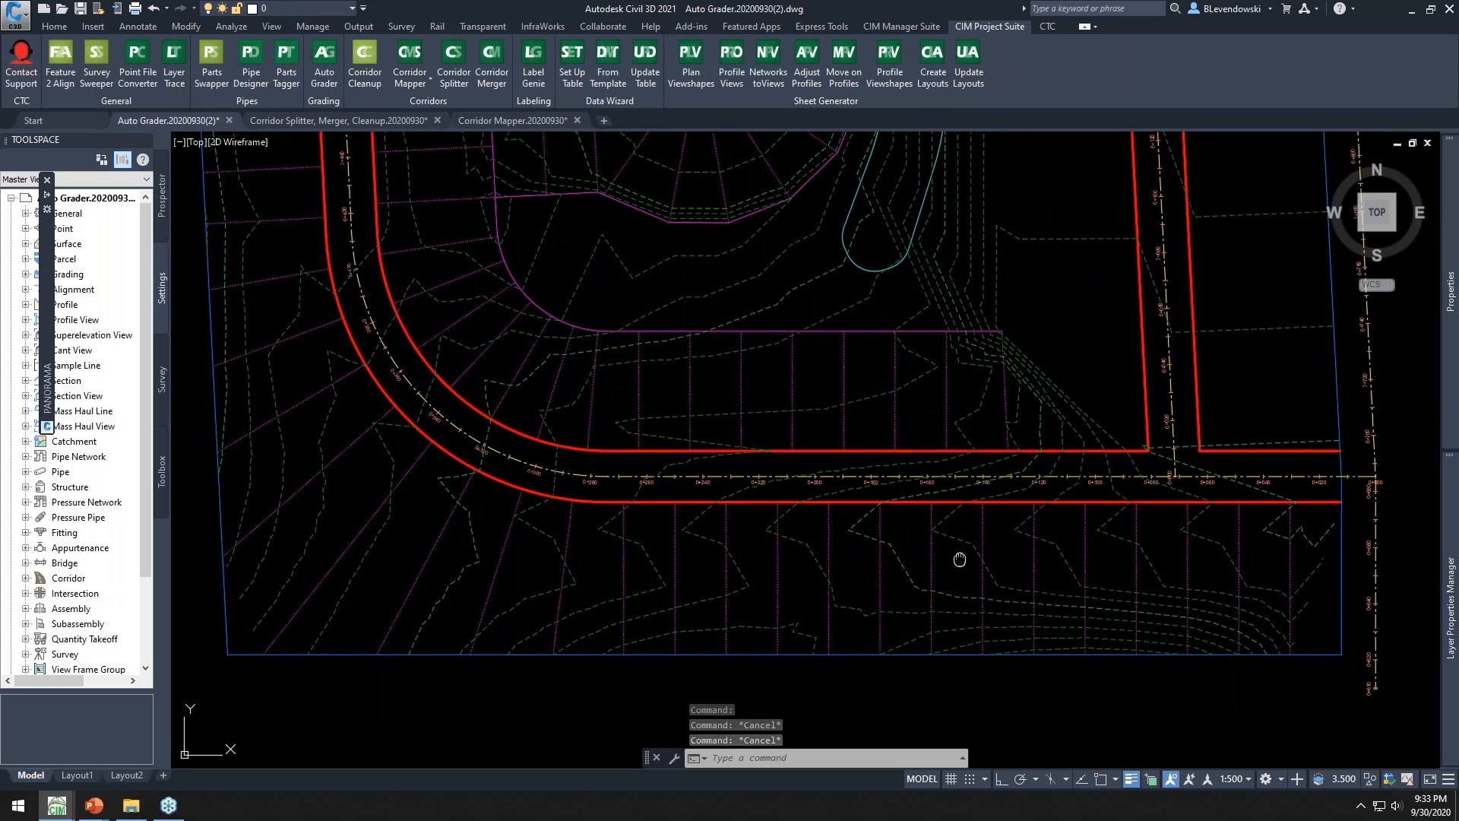
pyautogui.moveTo(959, 559); pyautogui.dragTo(828, 587, button='middle')
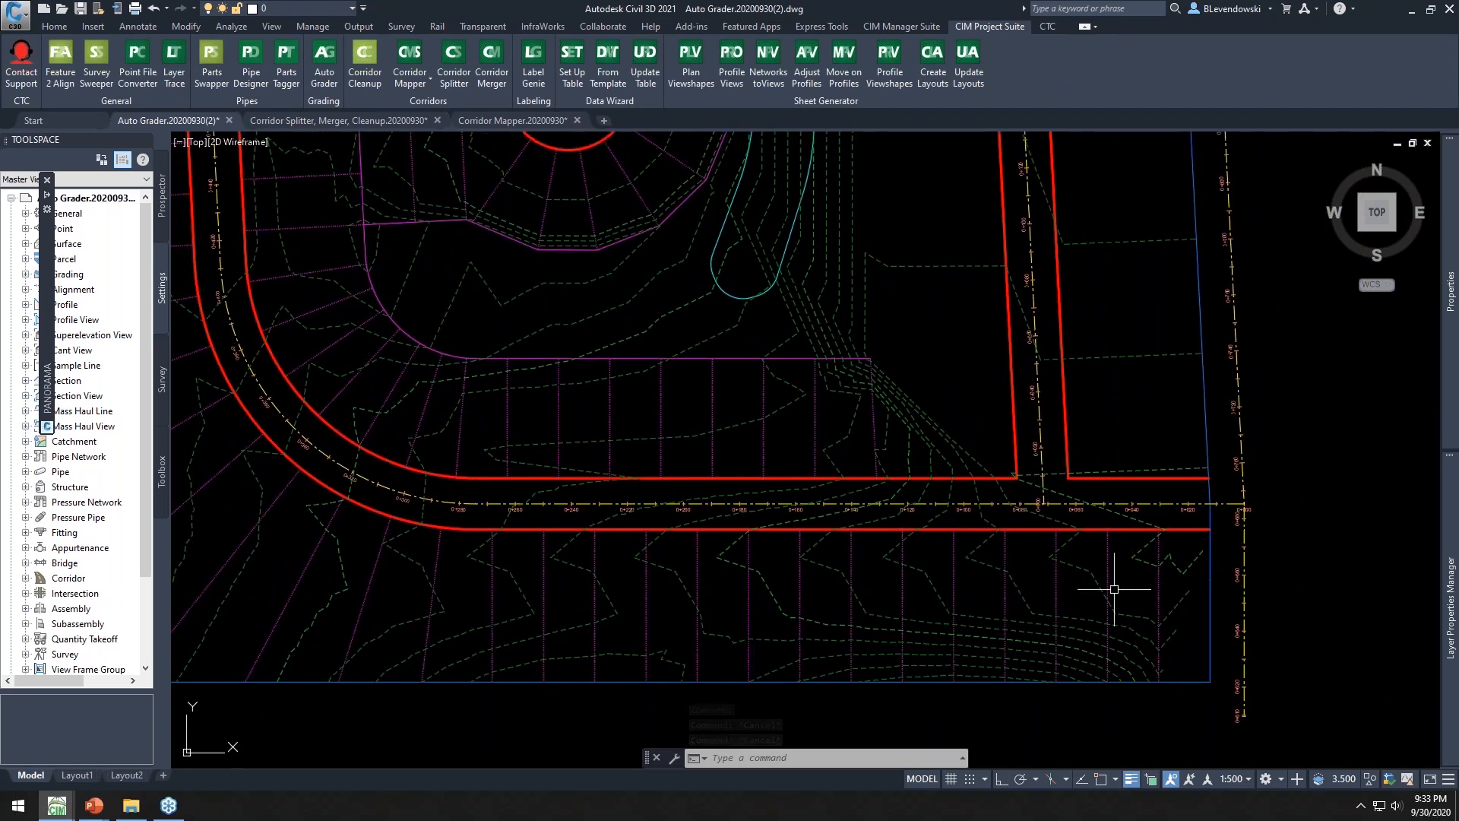
pyautogui.moveTo(505, 576)
pyautogui.mouseDown(button='middle')
pyautogui.moveTo(504, 590)
pyautogui.moveTo(672, 607)
pyautogui.mouseUp(button='middle')
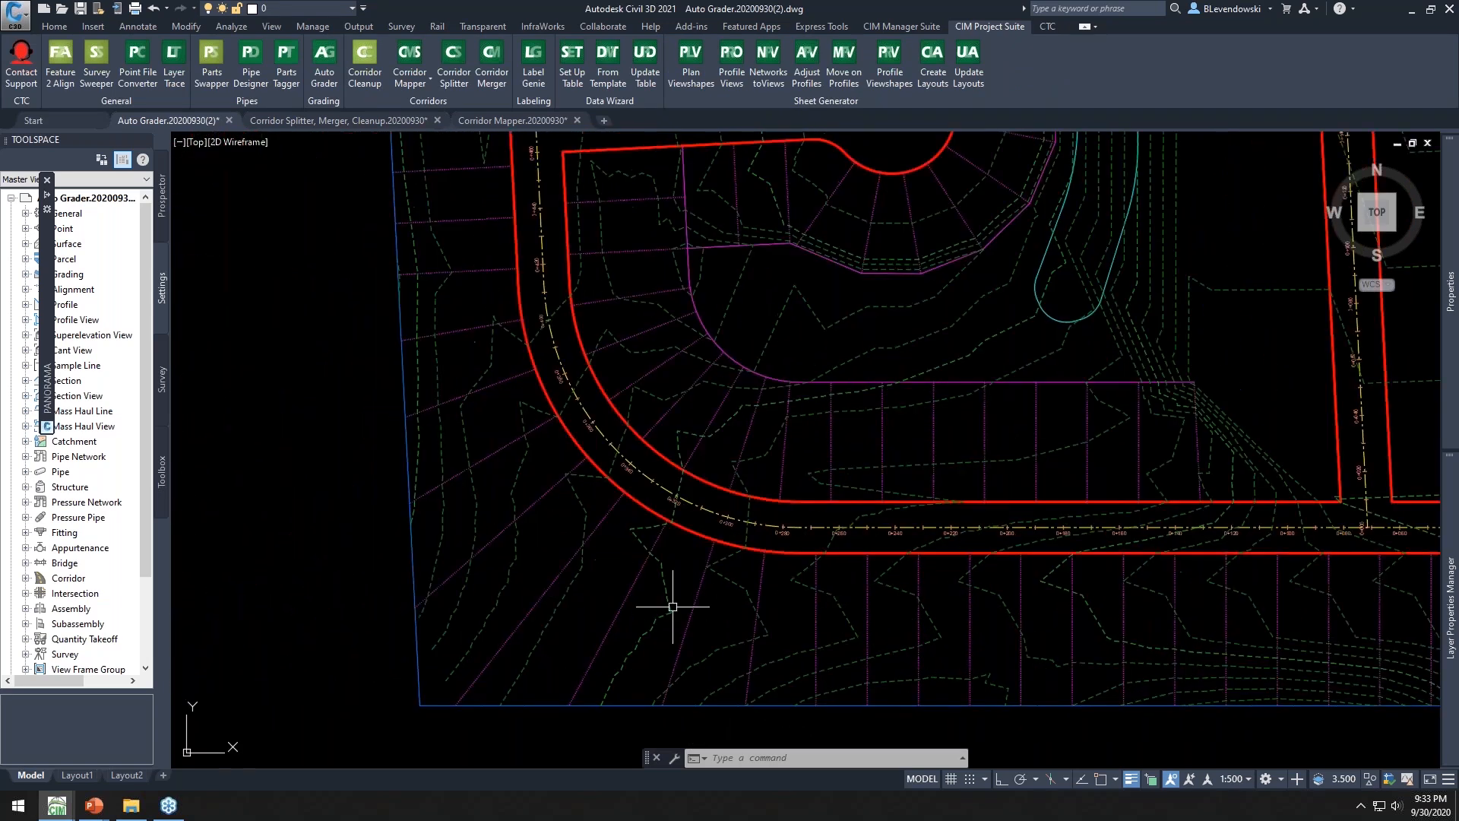
pyautogui.press('Escape')
pyautogui.press('Escape')
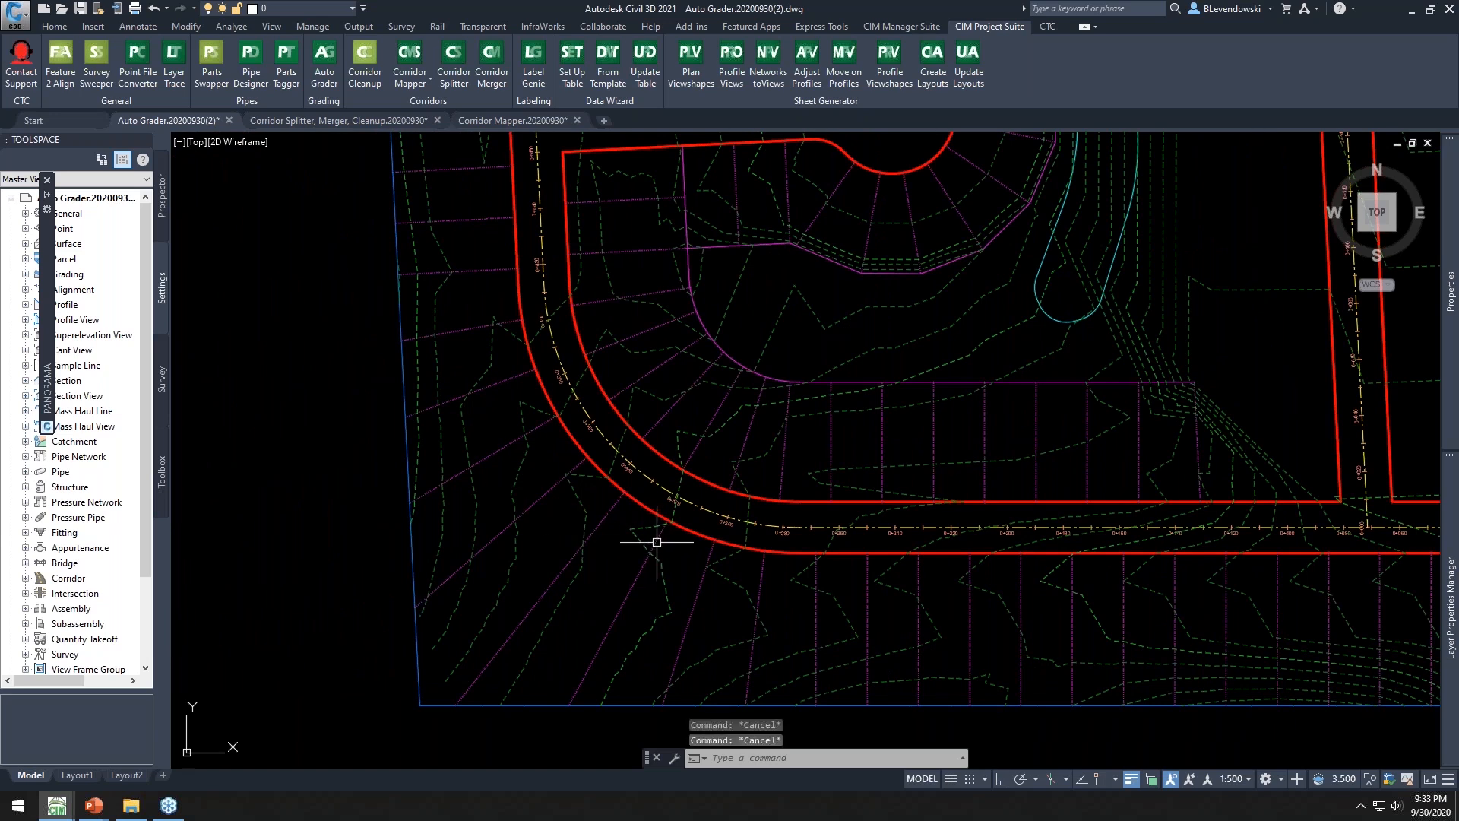
# Move three parent feature lines on the curved corner lots to a different layer
pyautogui.click(657, 542)
pyautogui.click(604, 514)
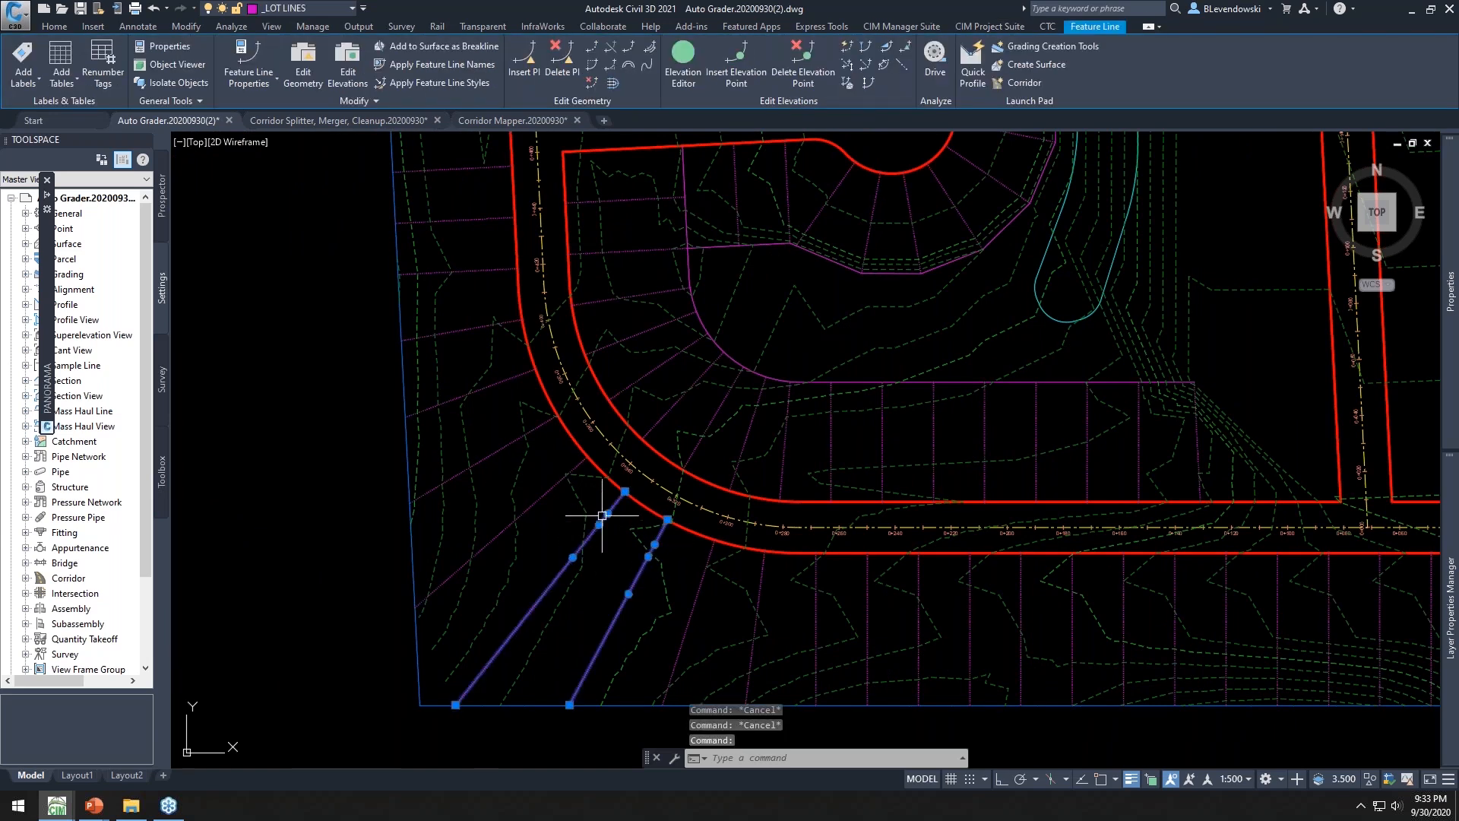
pyautogui.click(560, 481)
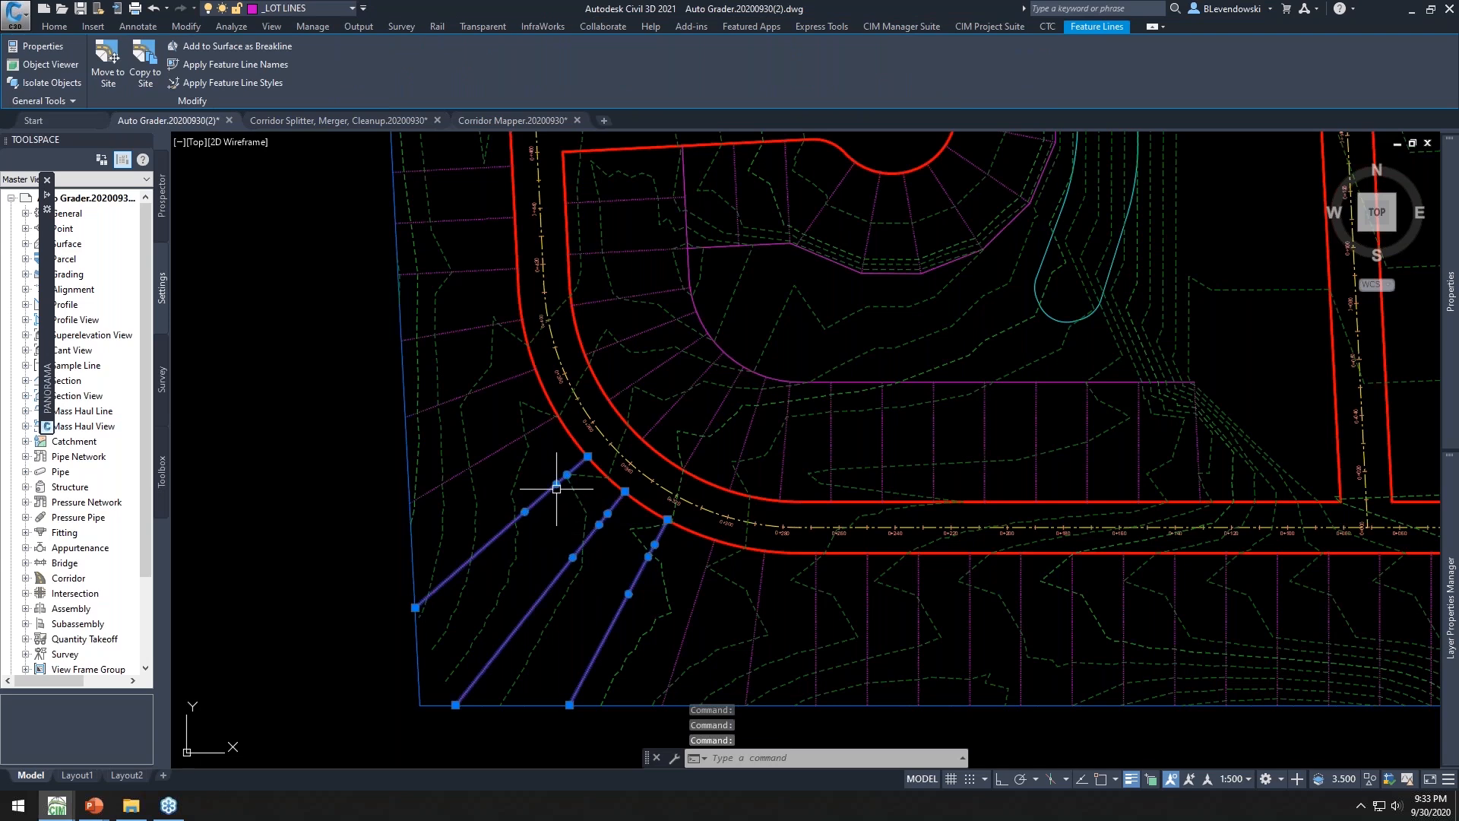
pyautogui.click(304, 8)
pyautogui.click(286, 114)
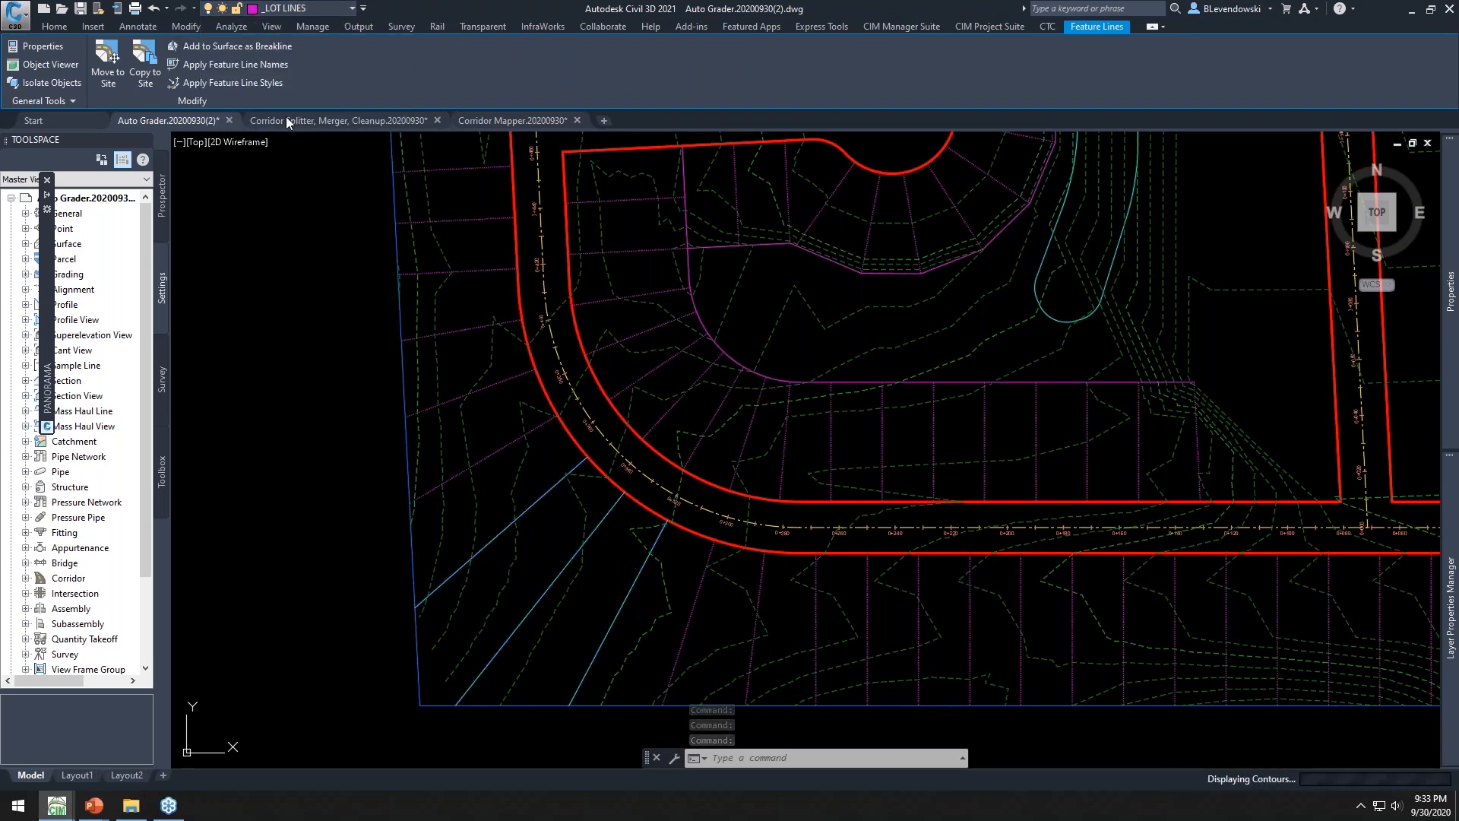
pyautogui.press('Escape')
pyautogui.press('Escape')
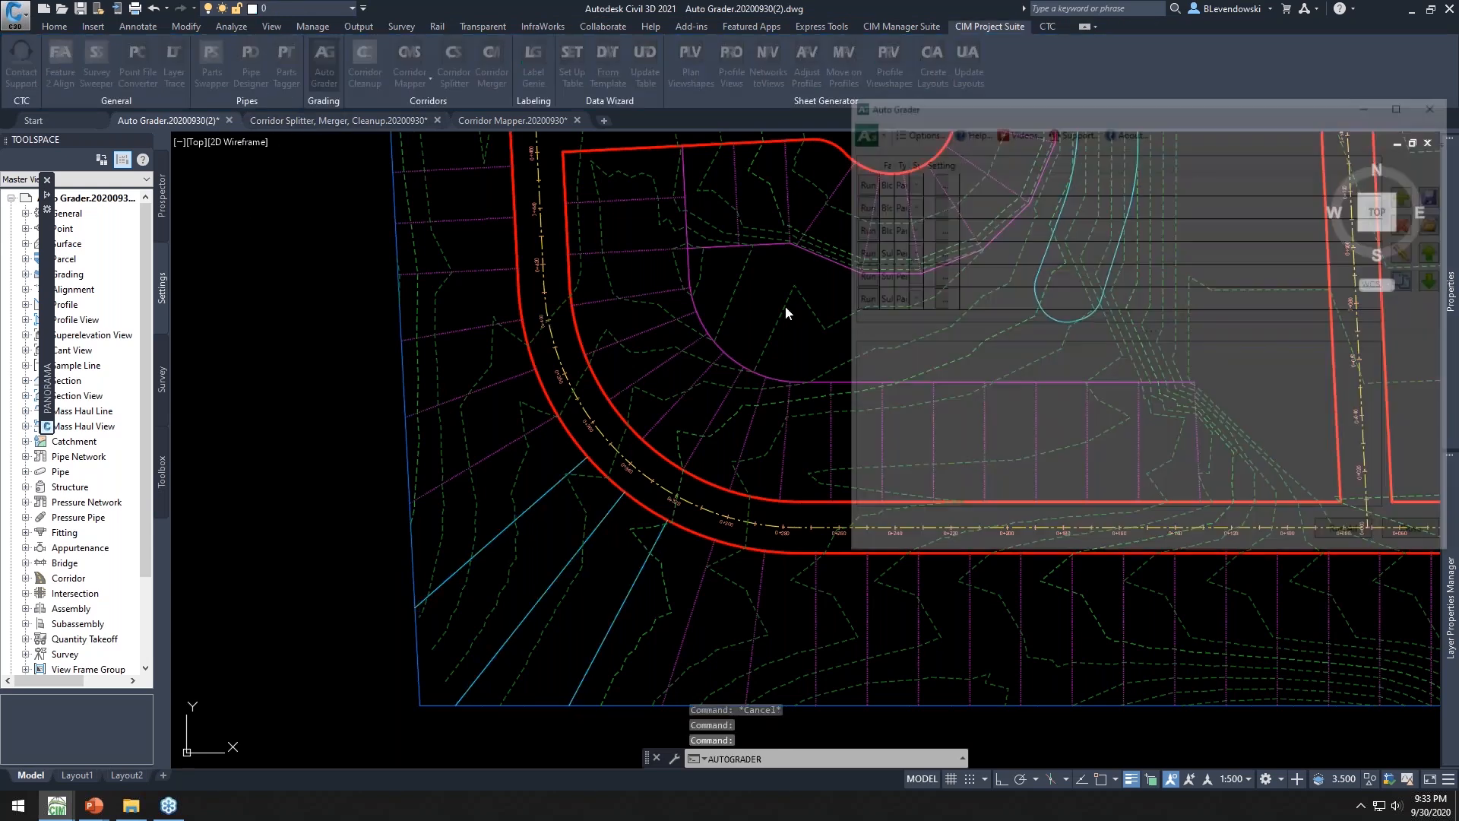
# Duplicate the Subdivision Grade Existing grading family and select the copy
pyautogui.click(973, 275)
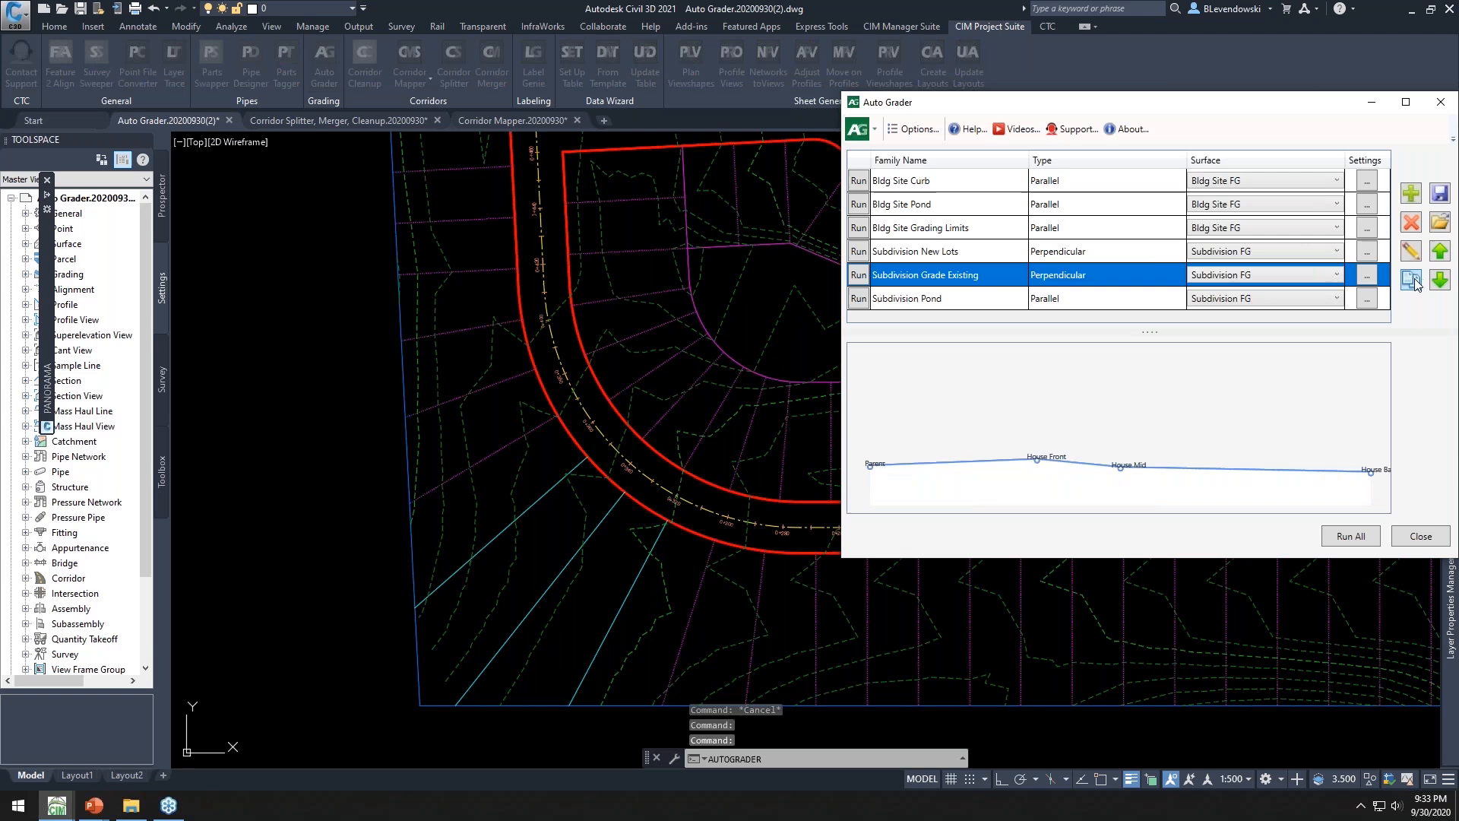
pyautogui.click(1411, 279)
pyautogui.click(985, 303)
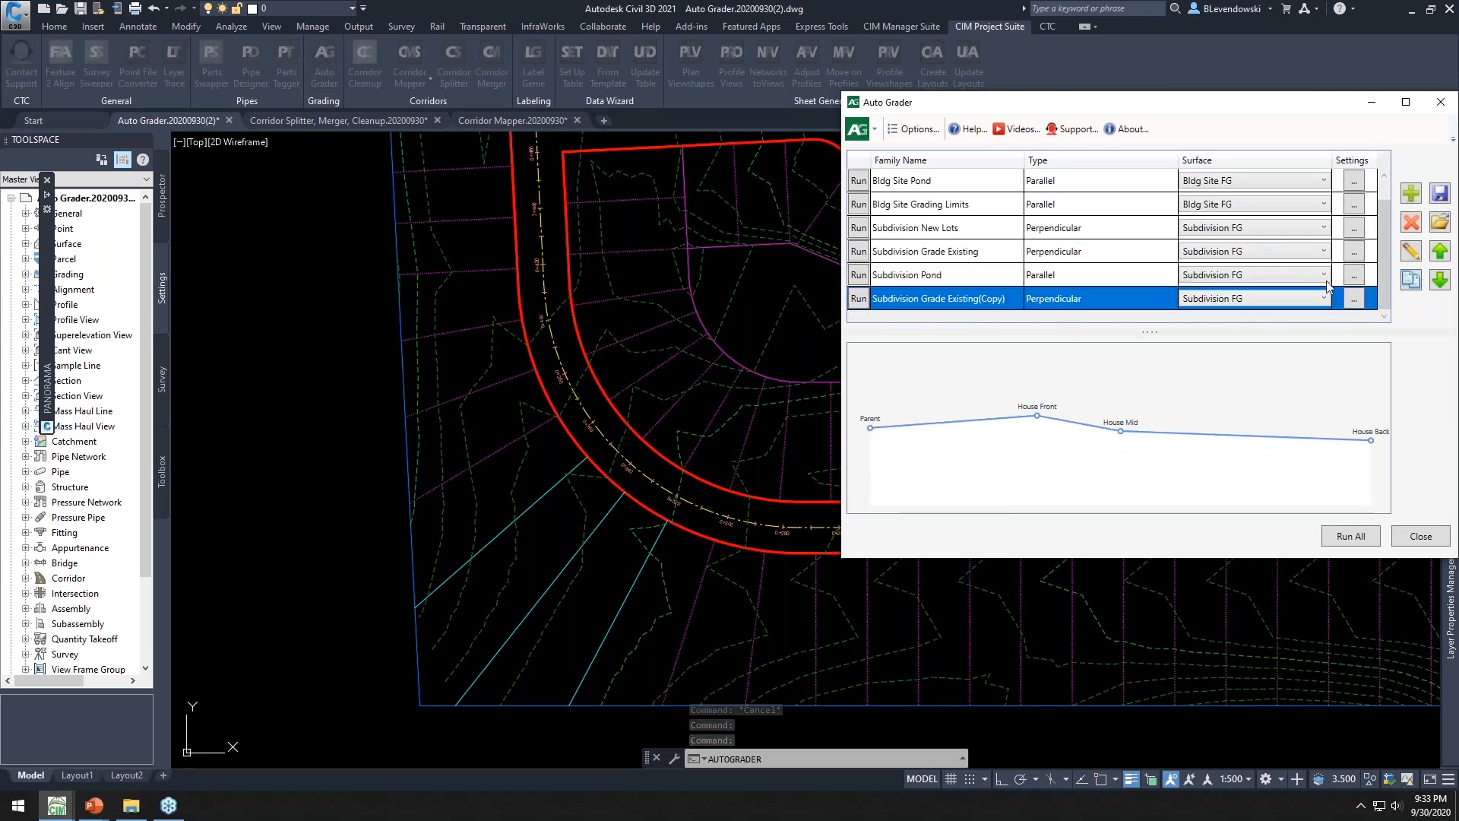
# Open the copied family, review its child feature line layer filter, then cancel both dialogs and close Auto Grader
pyautogui.click(1410, 251)
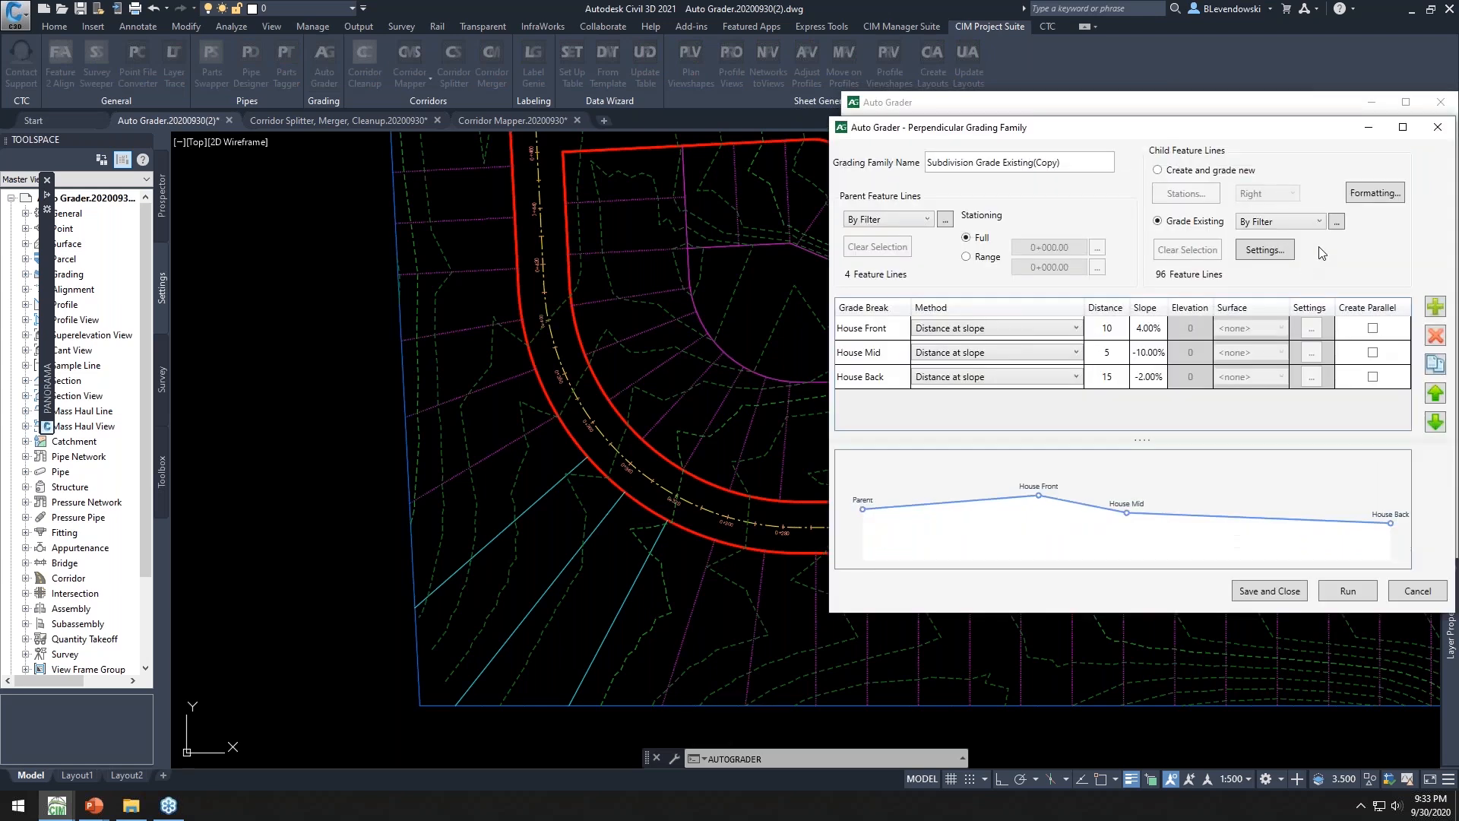
pyautogui.click(1336, 221)
pyautogui.click(608, 354)
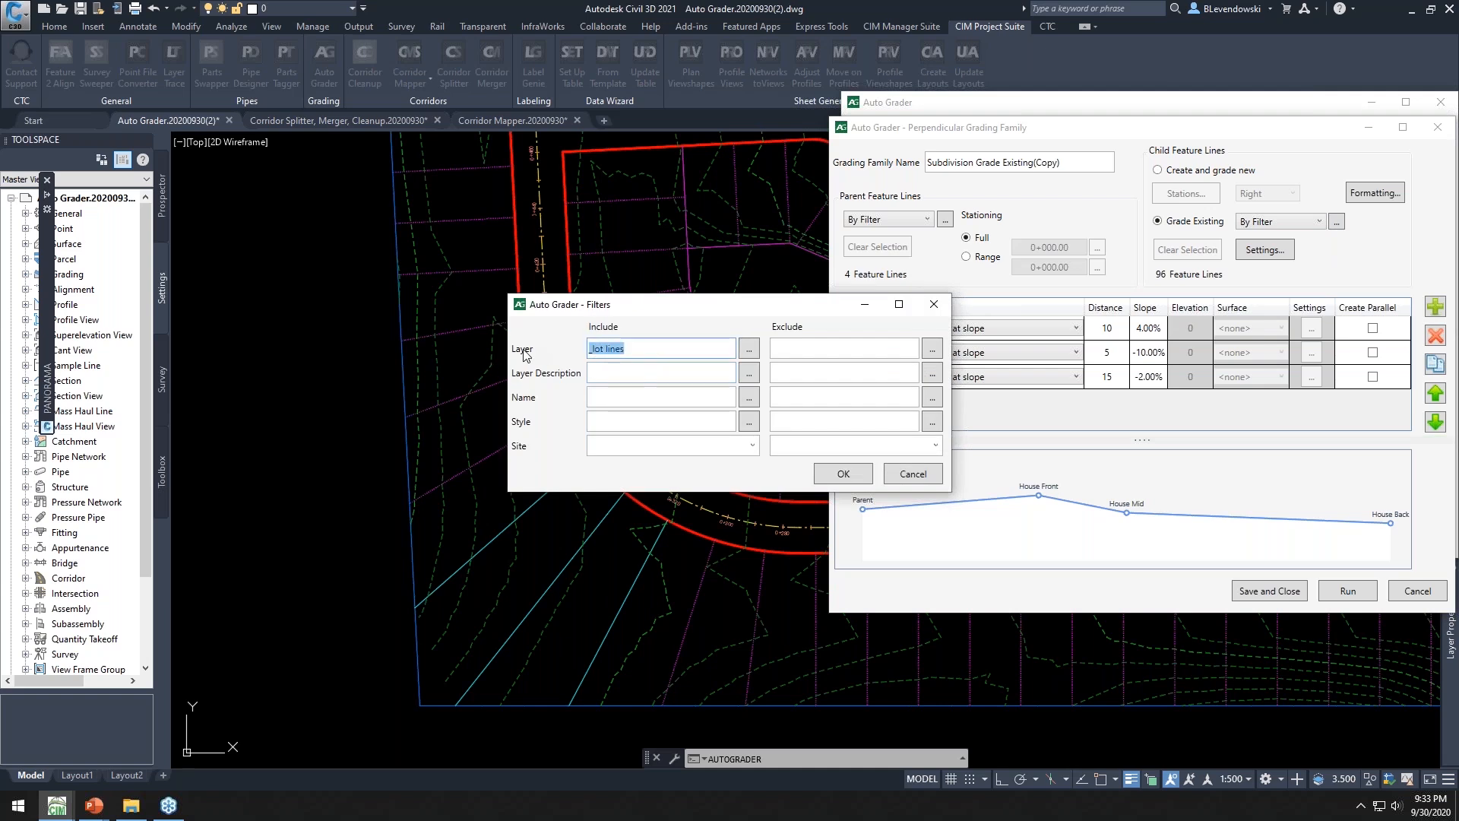
pyautogui.click(911, 473)
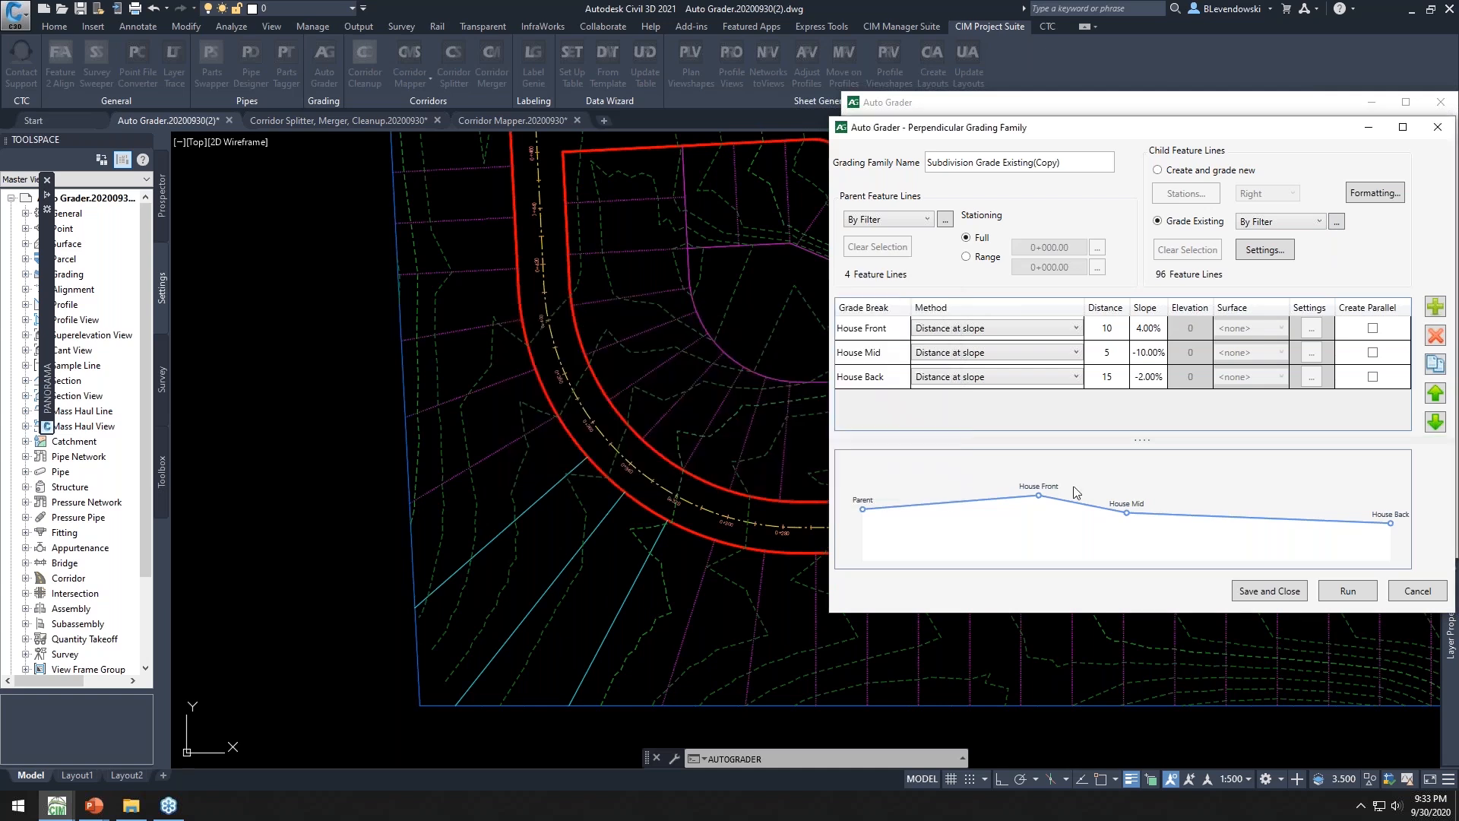
pyautogui.click(1418, 591)
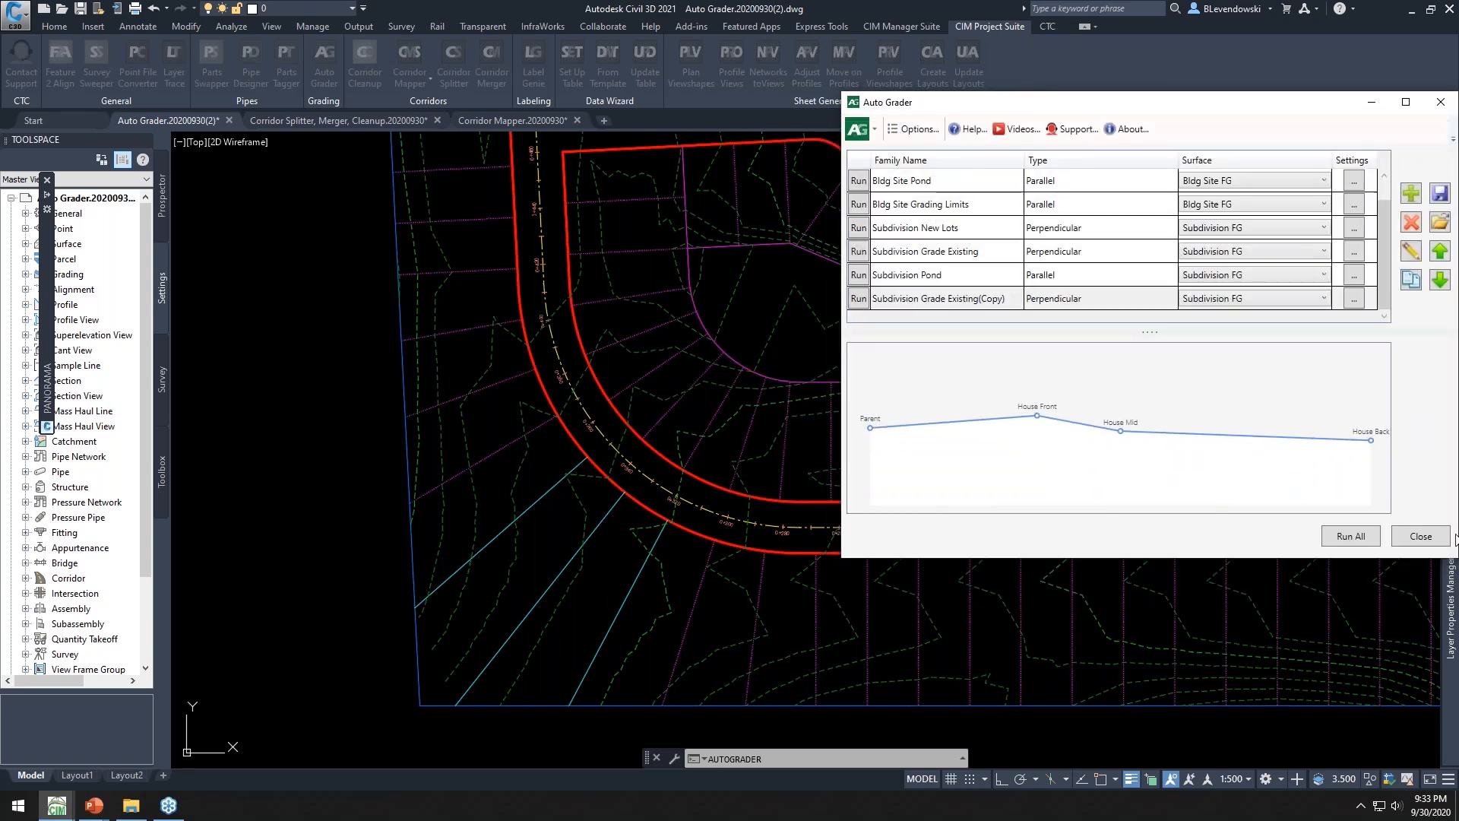
pyautogui.click(1421, 536)
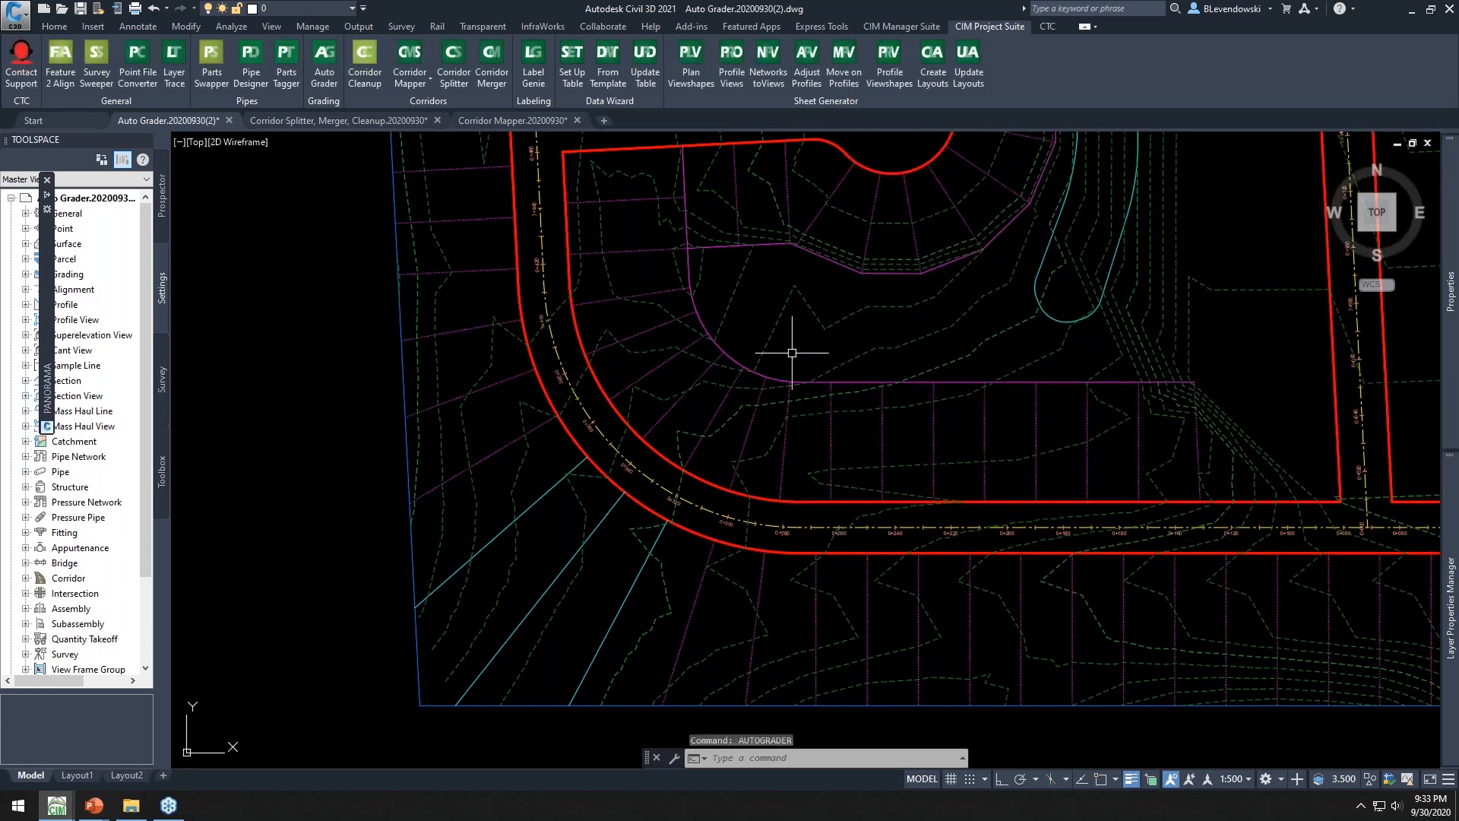
# Close the Auto Grader drawing to switch to the Corridor Splitter, Merger, Cleanup drawing
pyautogui.scroll(-2, 791, 351)
pyautogui.moveTo(941, 294)
pyautogui.mouseDown(button='middle')
pyautogui.moveTo(687, 353)
pyautogui.moveTo(695, 377)
pyautogui.mouseUp(button='middle')
pyautogui.press('Escape')
pyautogui.press('Escape')
pyautogui.press('Escape')
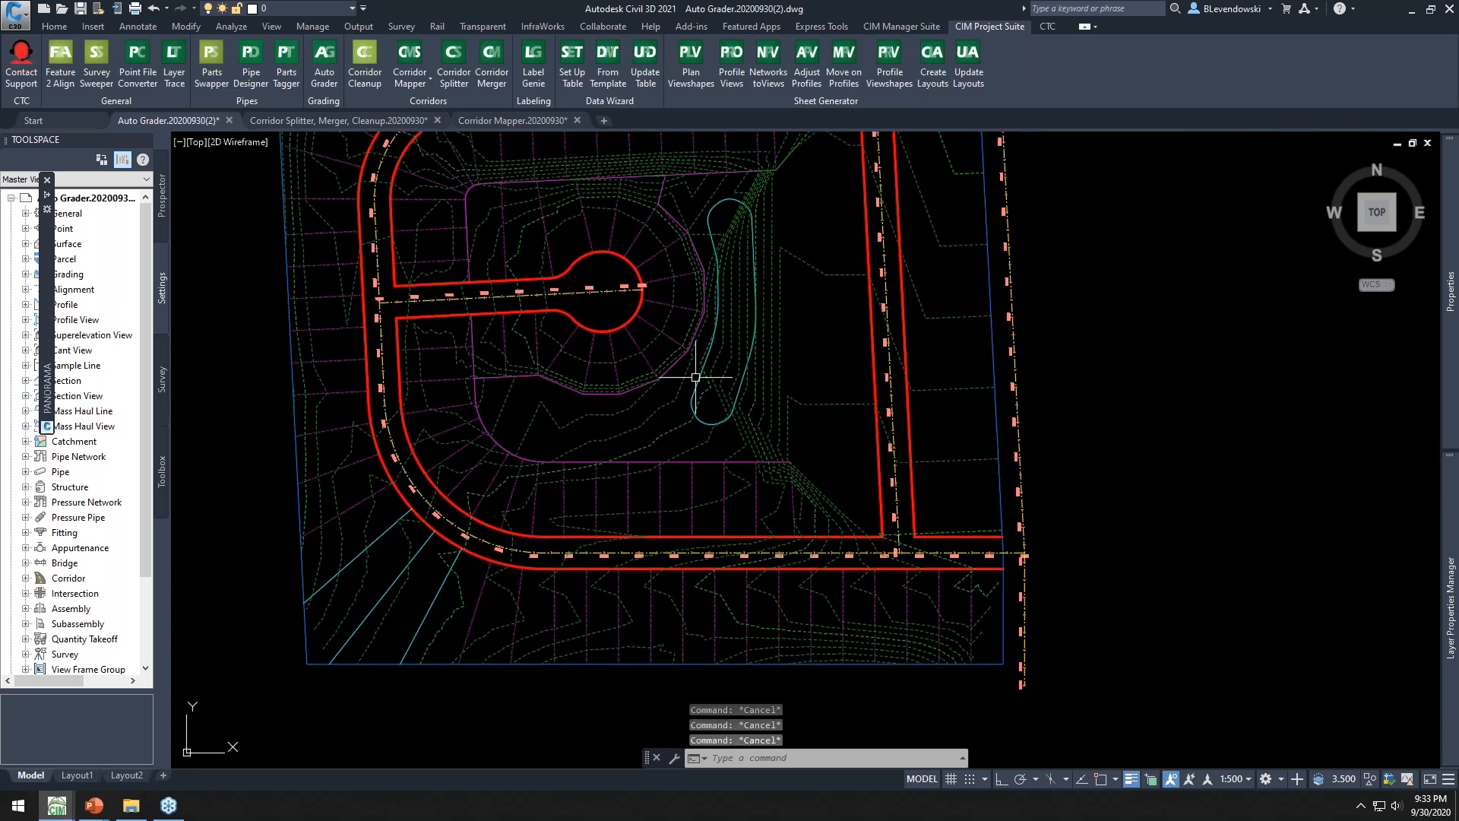
pyautogui.moveTo(464, 289); pyautogui.dragTo(592, 297, button='middle')
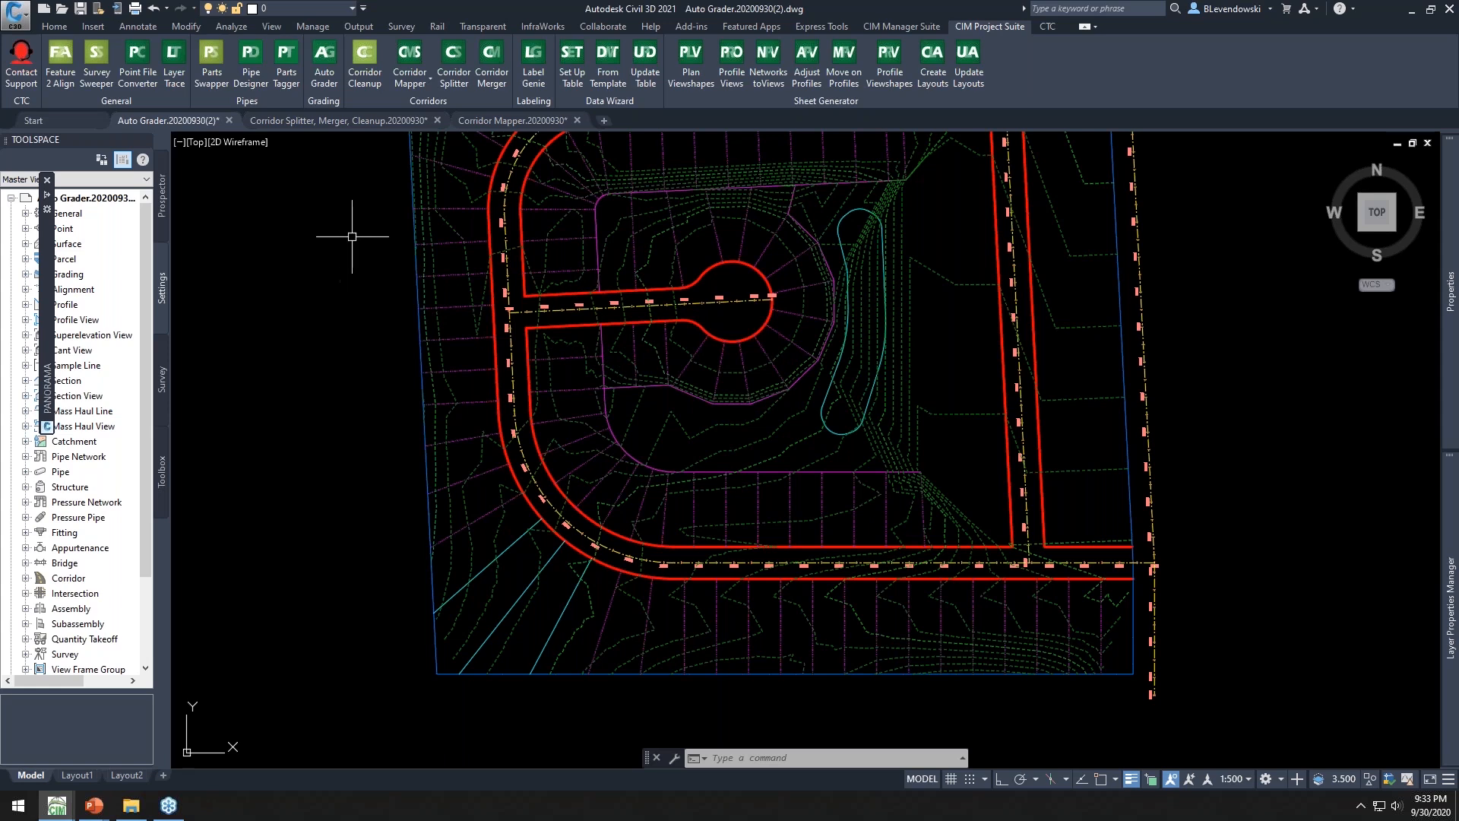
pyautogui.click(228, 121)
pyautogui.click(725, 440)
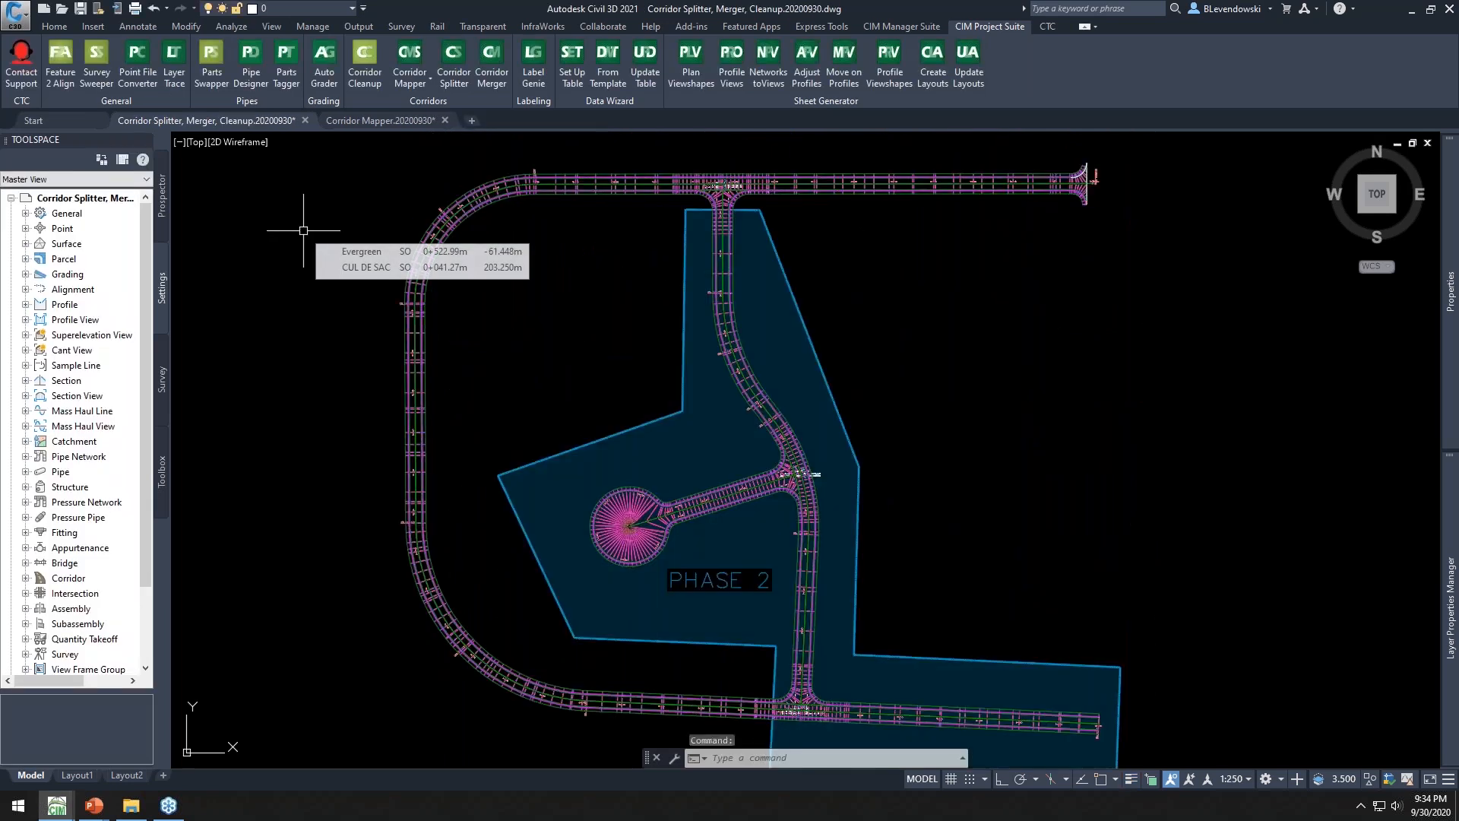
# Select the Pine Development corridor to inspect its extent across both phases
pyautogui.moveTo(503, 293); pyautogui.dragTo(506, 272, button='middle')
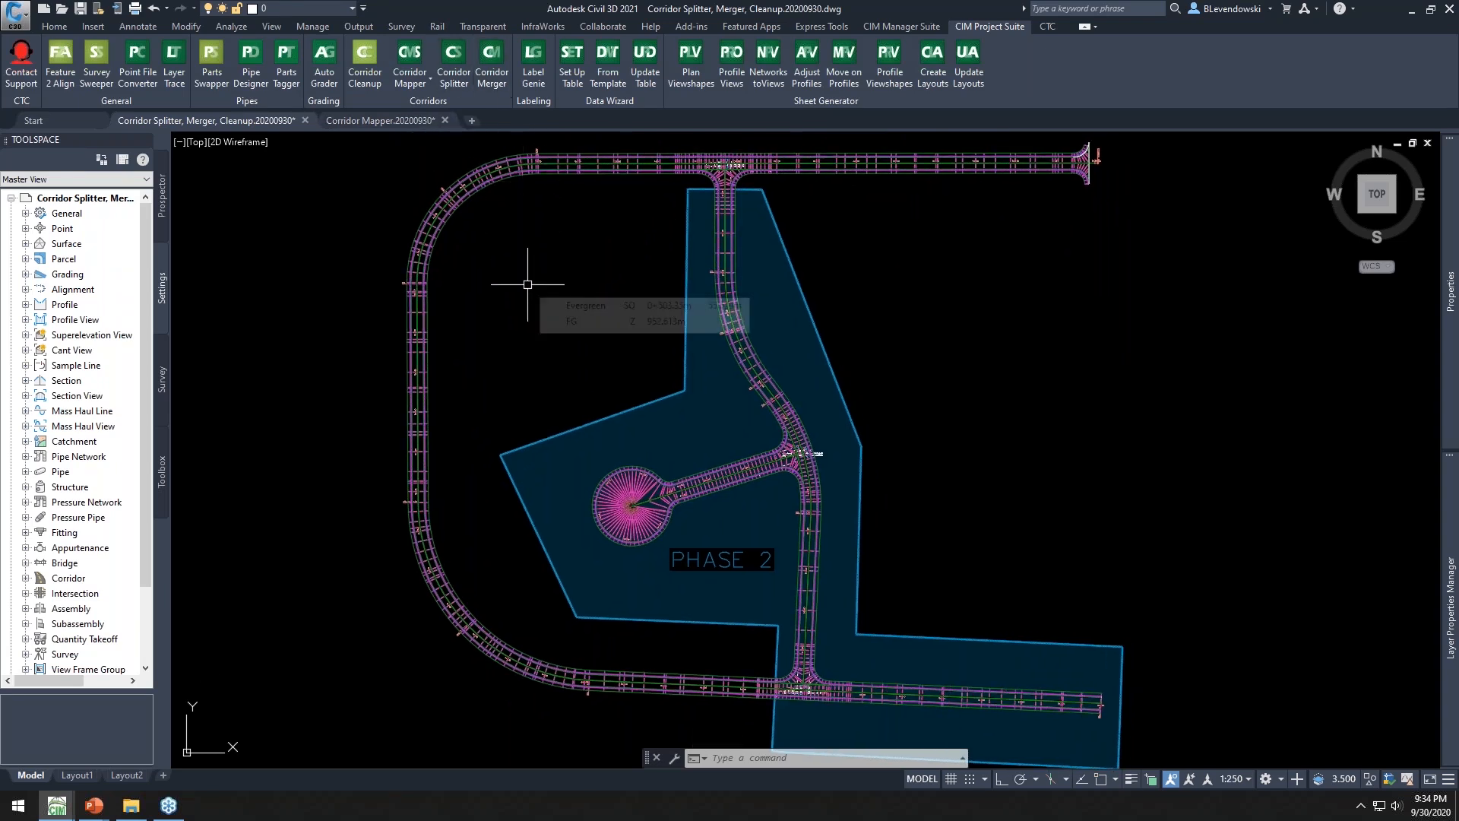
pyautogui.click(484, 182)
pyautogui.moveTo(479, 267)
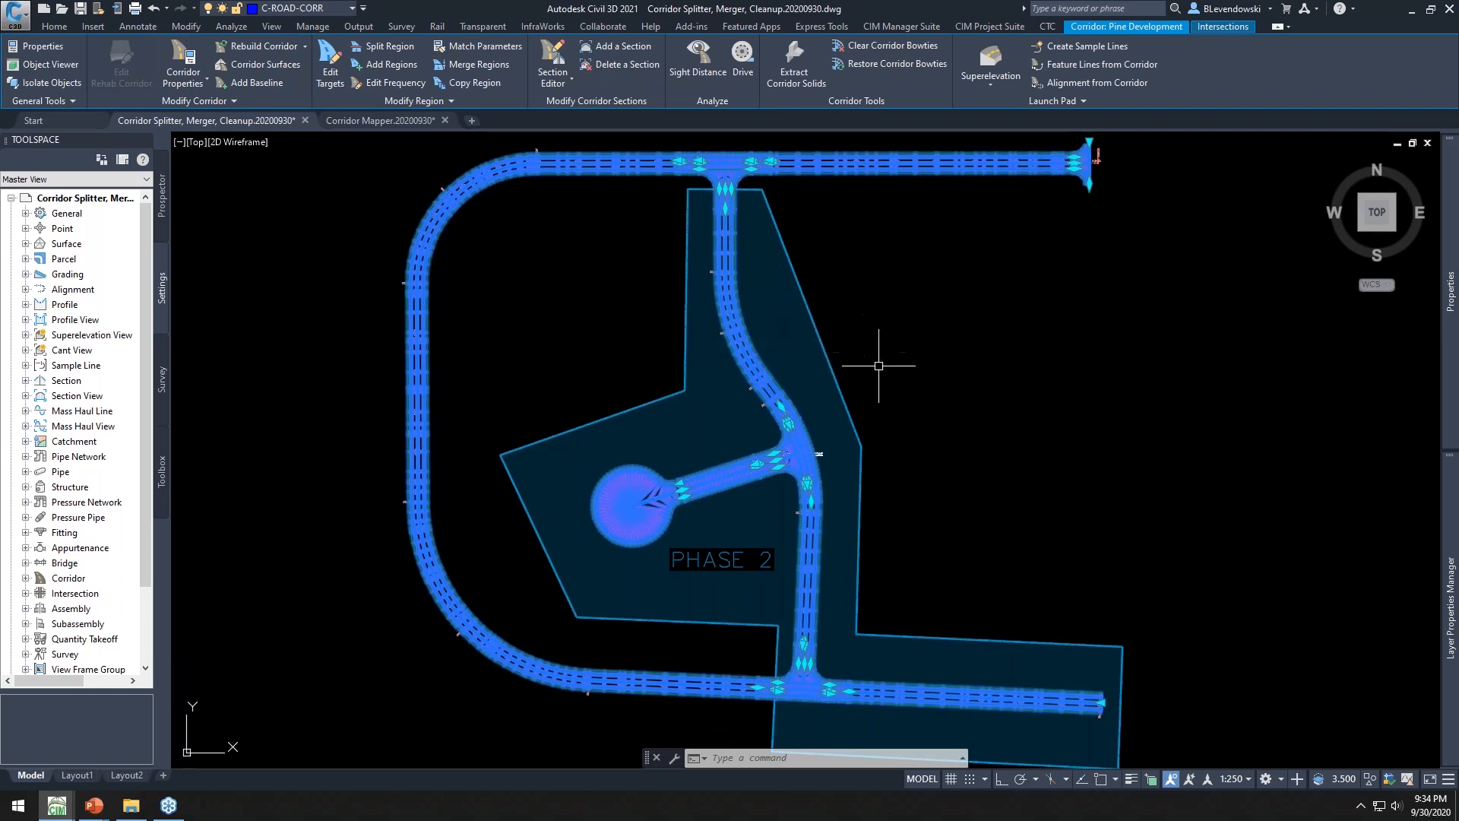
pyautogui.moveTo(925, 391); pyautogui.dragTo(925, 384, button='middle')
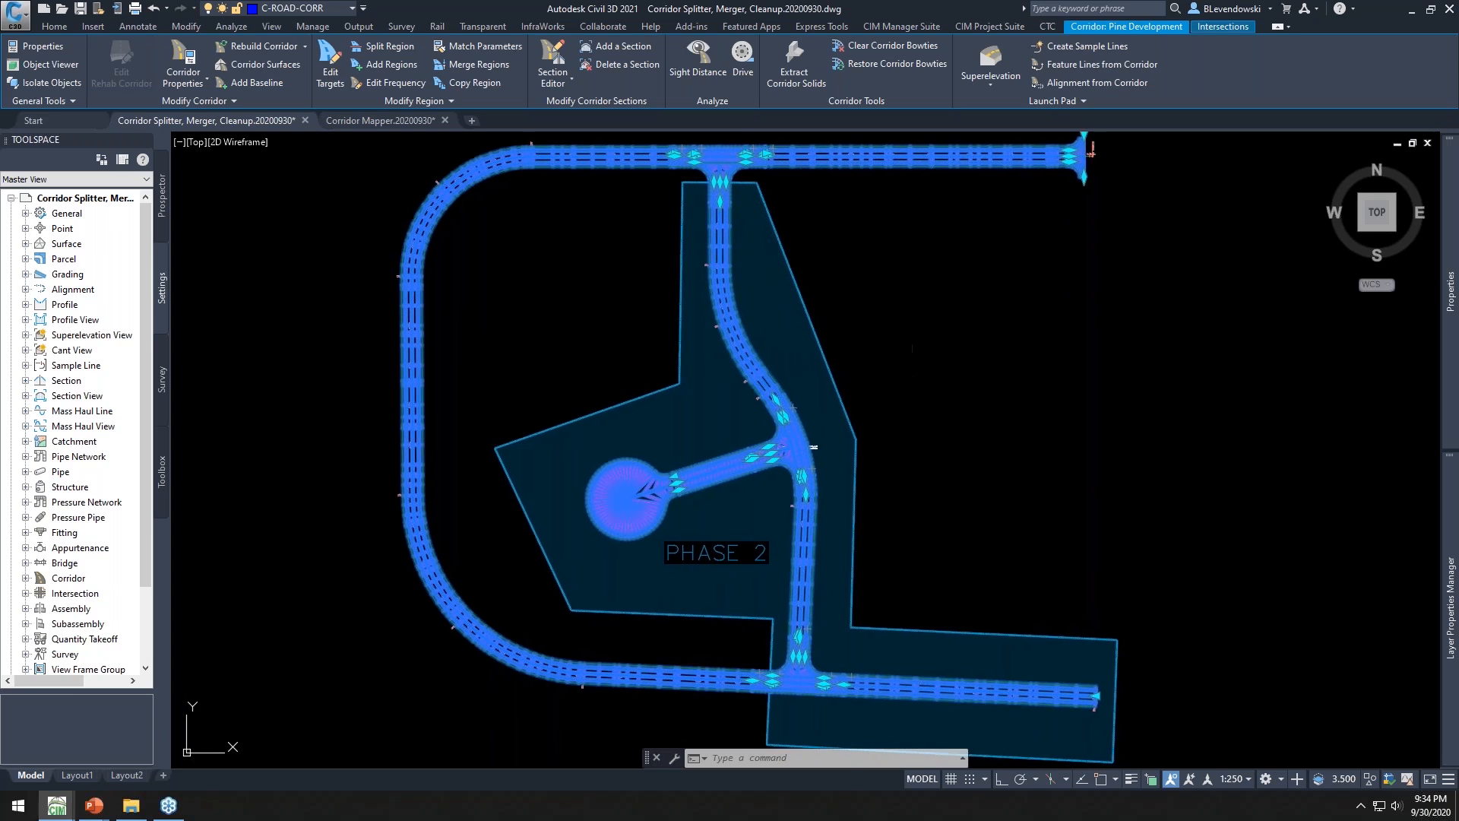
pyautogui.press('Escape')
pyautogui.press('Escape')
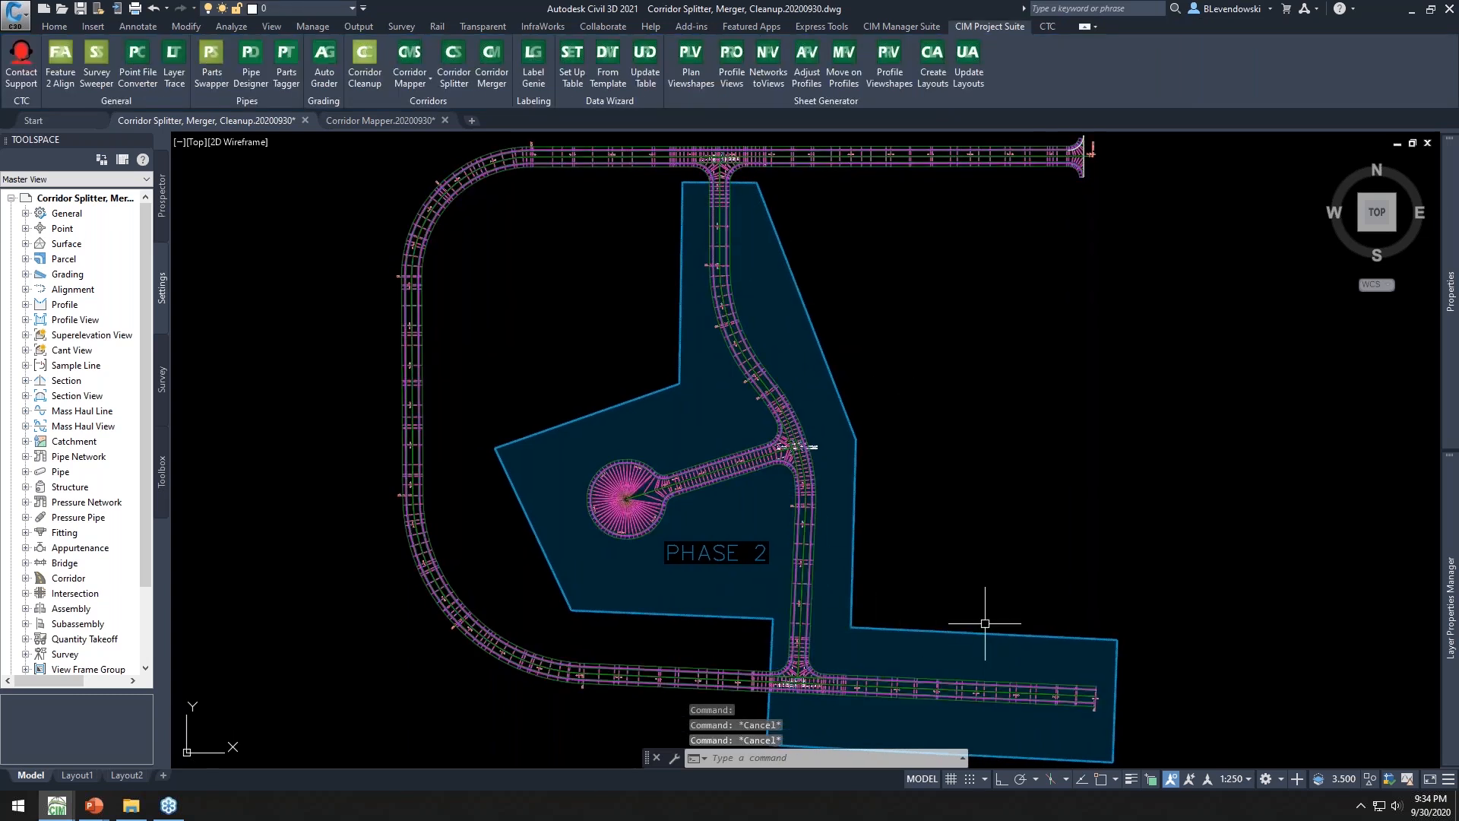
pyautogui.click(487, 182)
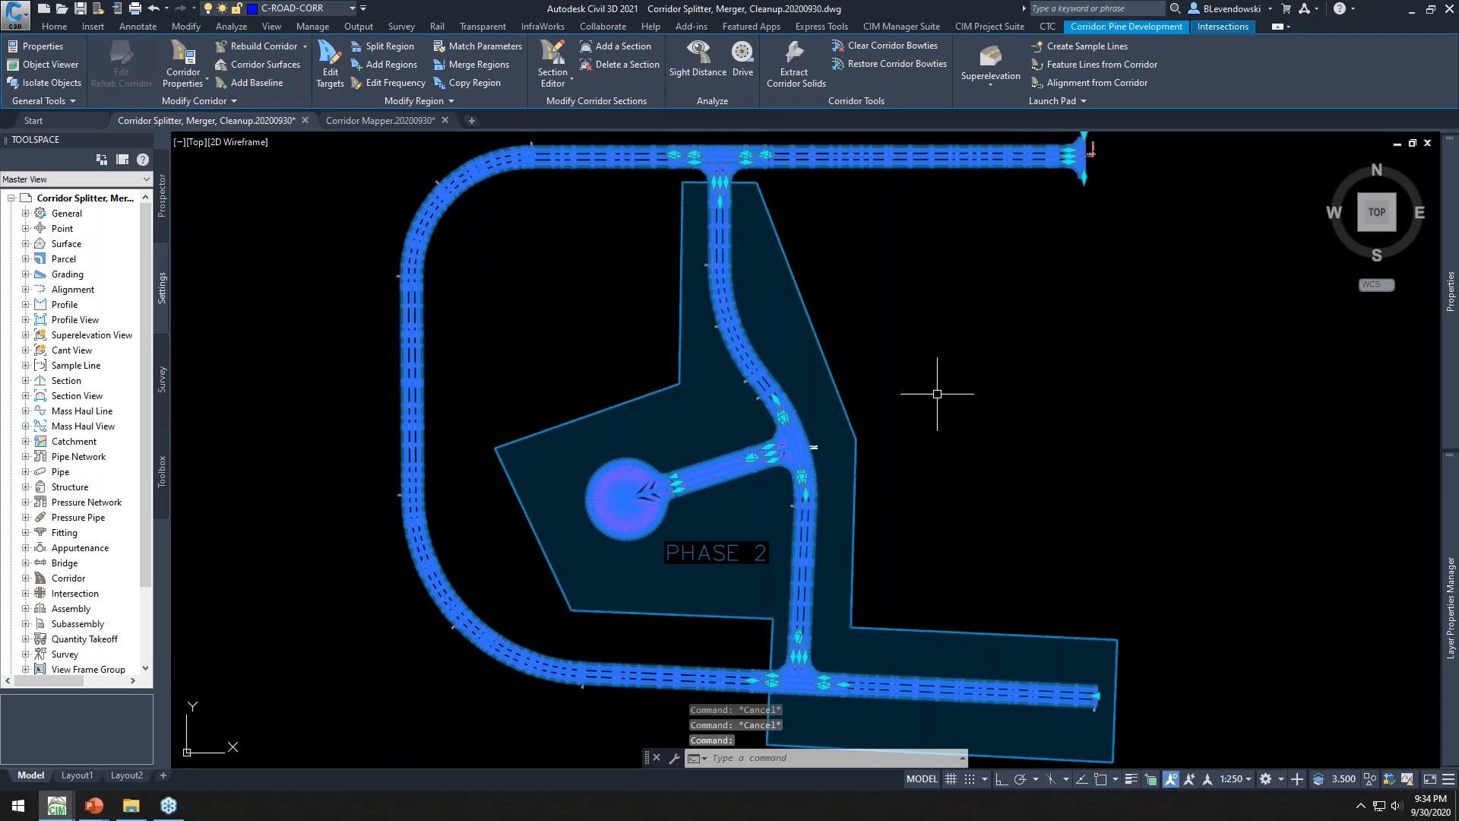
pyautogui.press('Escape')
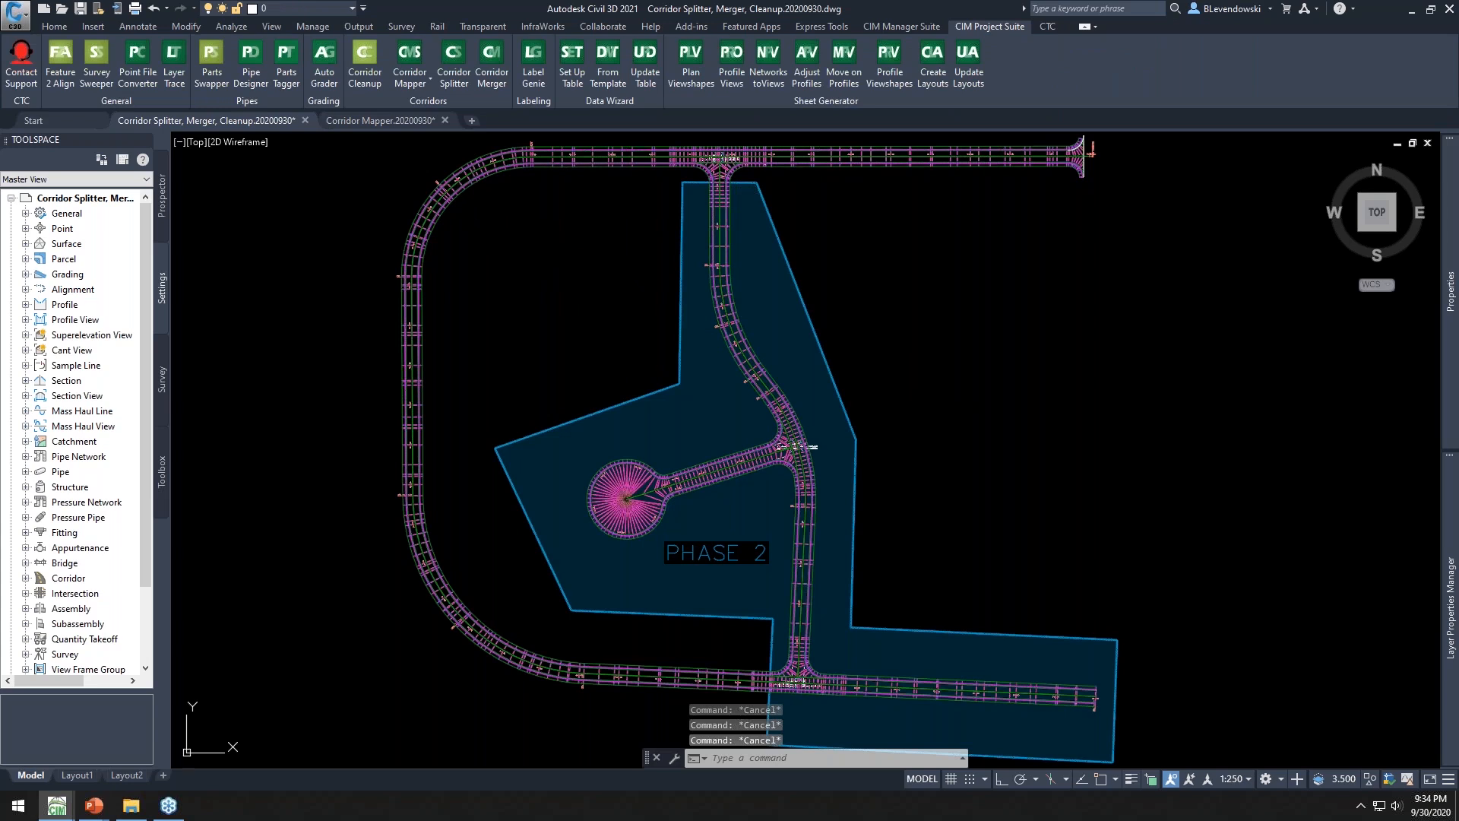
pyautogui.click(472, 179)
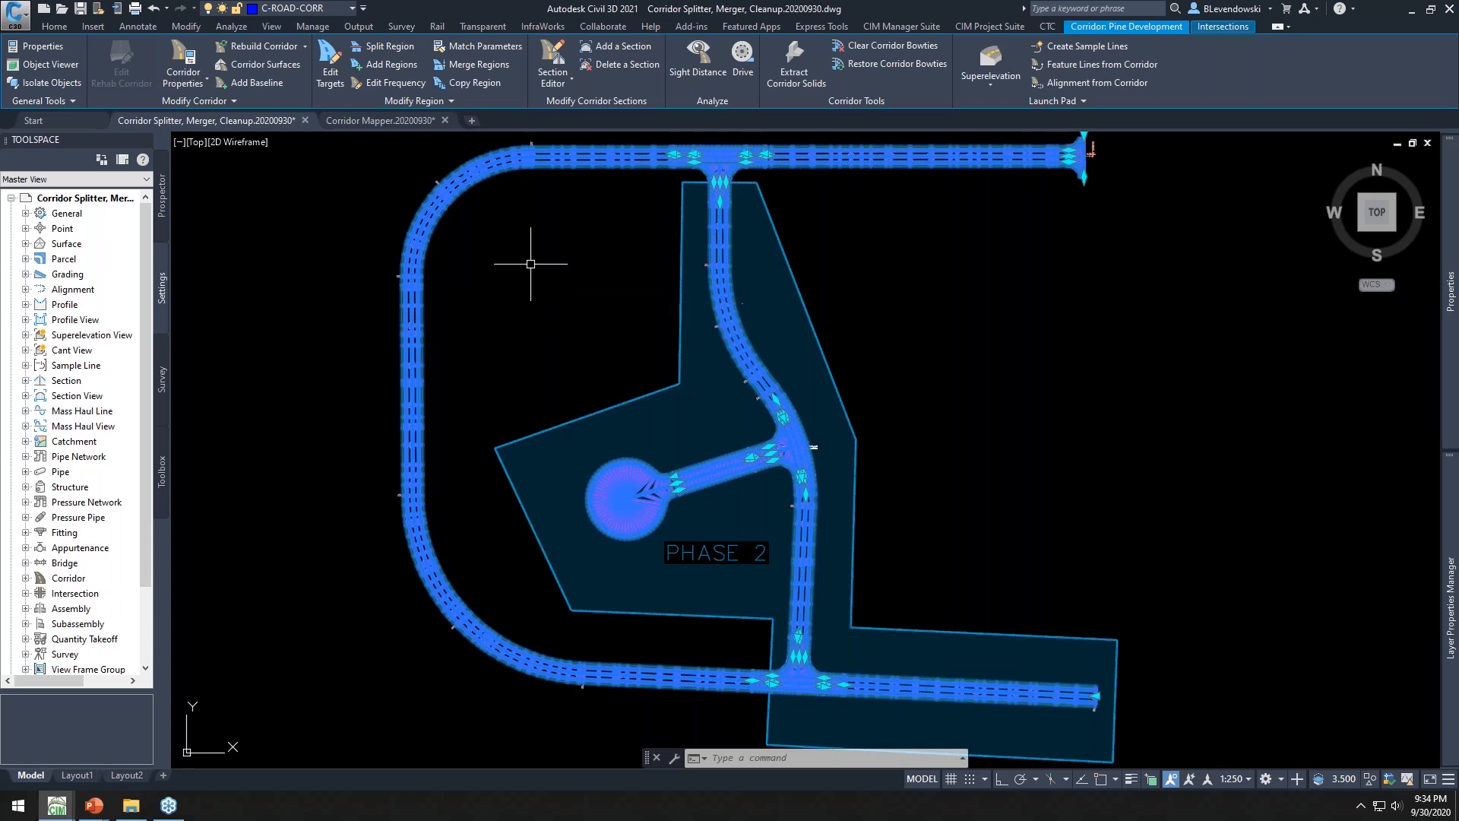
pyautogui.moveTo(591, 241)
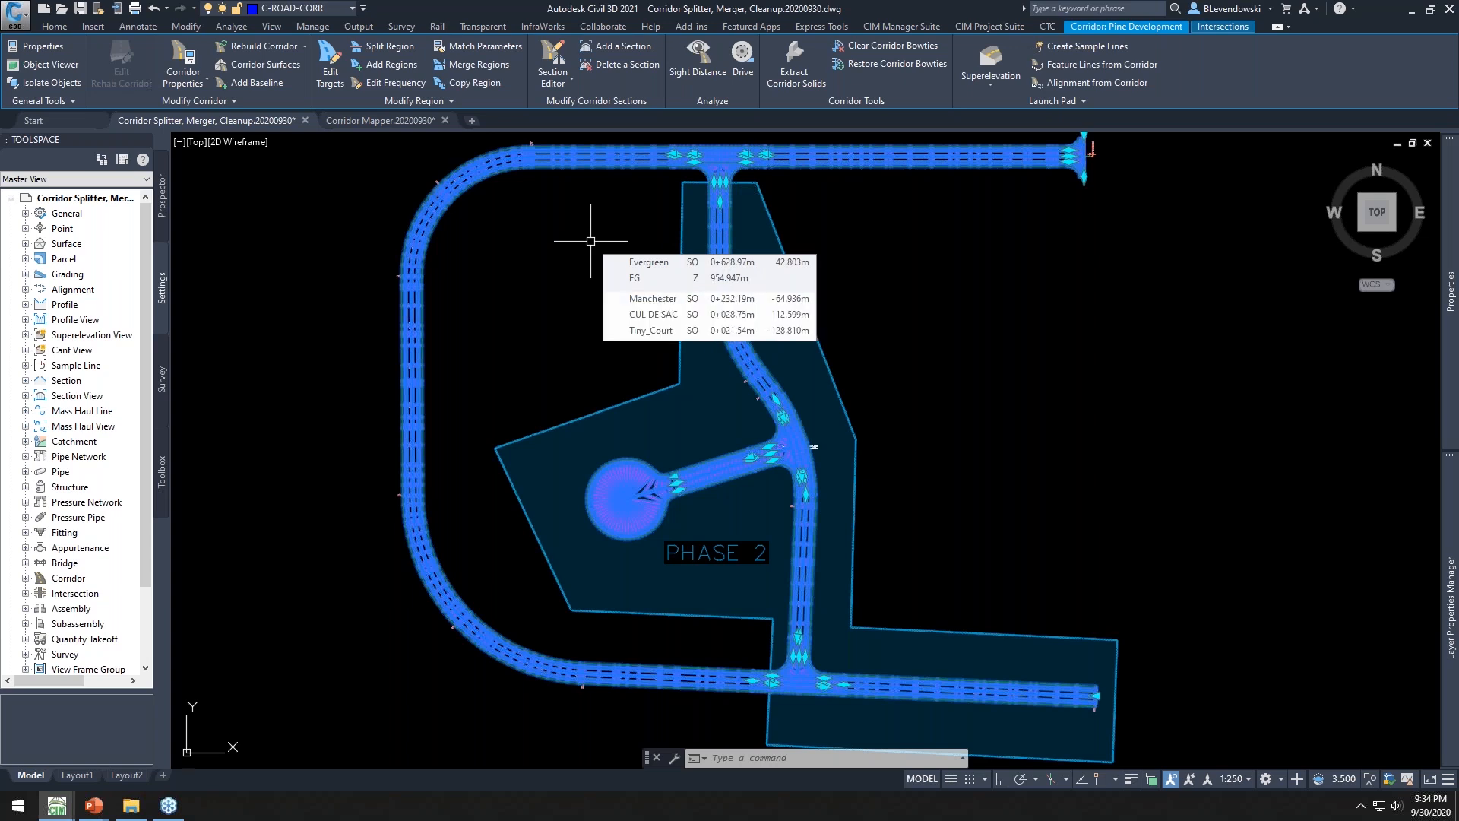
pyautogui.press('Escape')
pyautogui.press('Escape')
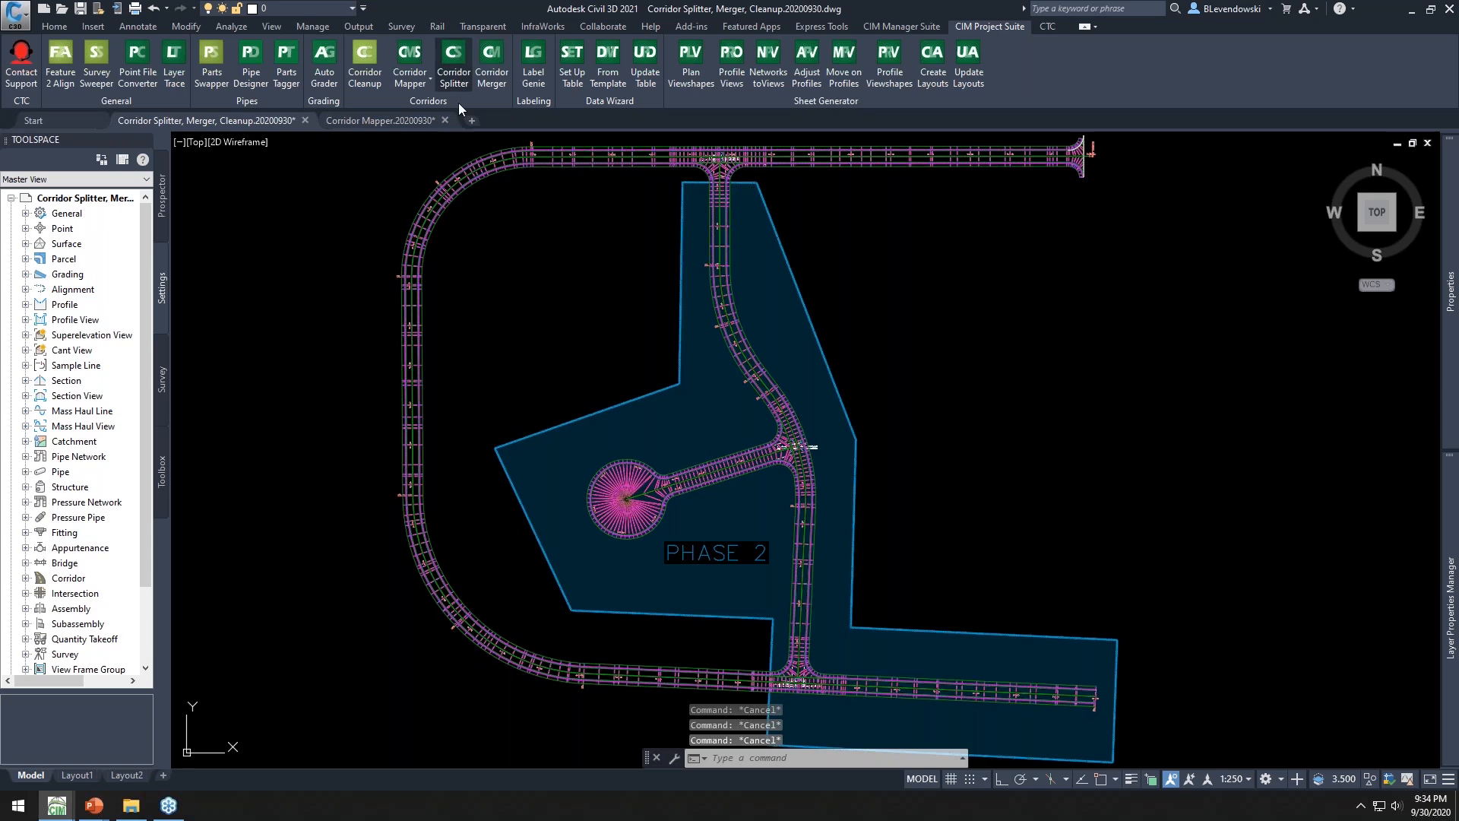
# Start Corridor Splitter on the corridor and assign the PHASE 2 Manchester (3) baseline to Pine Development - (2)
pyautogui.click(454, 57)
pyautogui.click(480, 179)
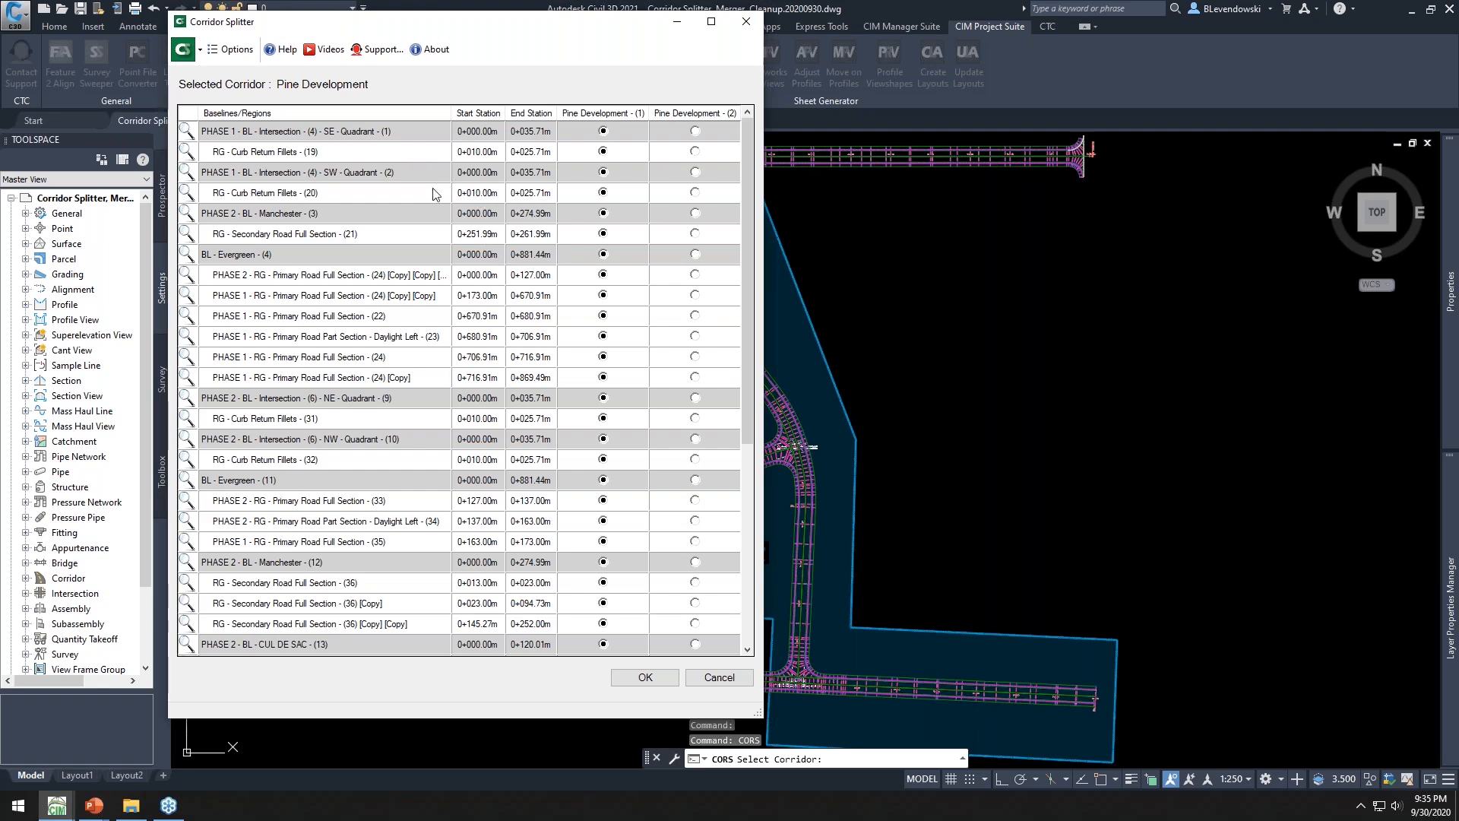
pyautogui.click(415, 219)
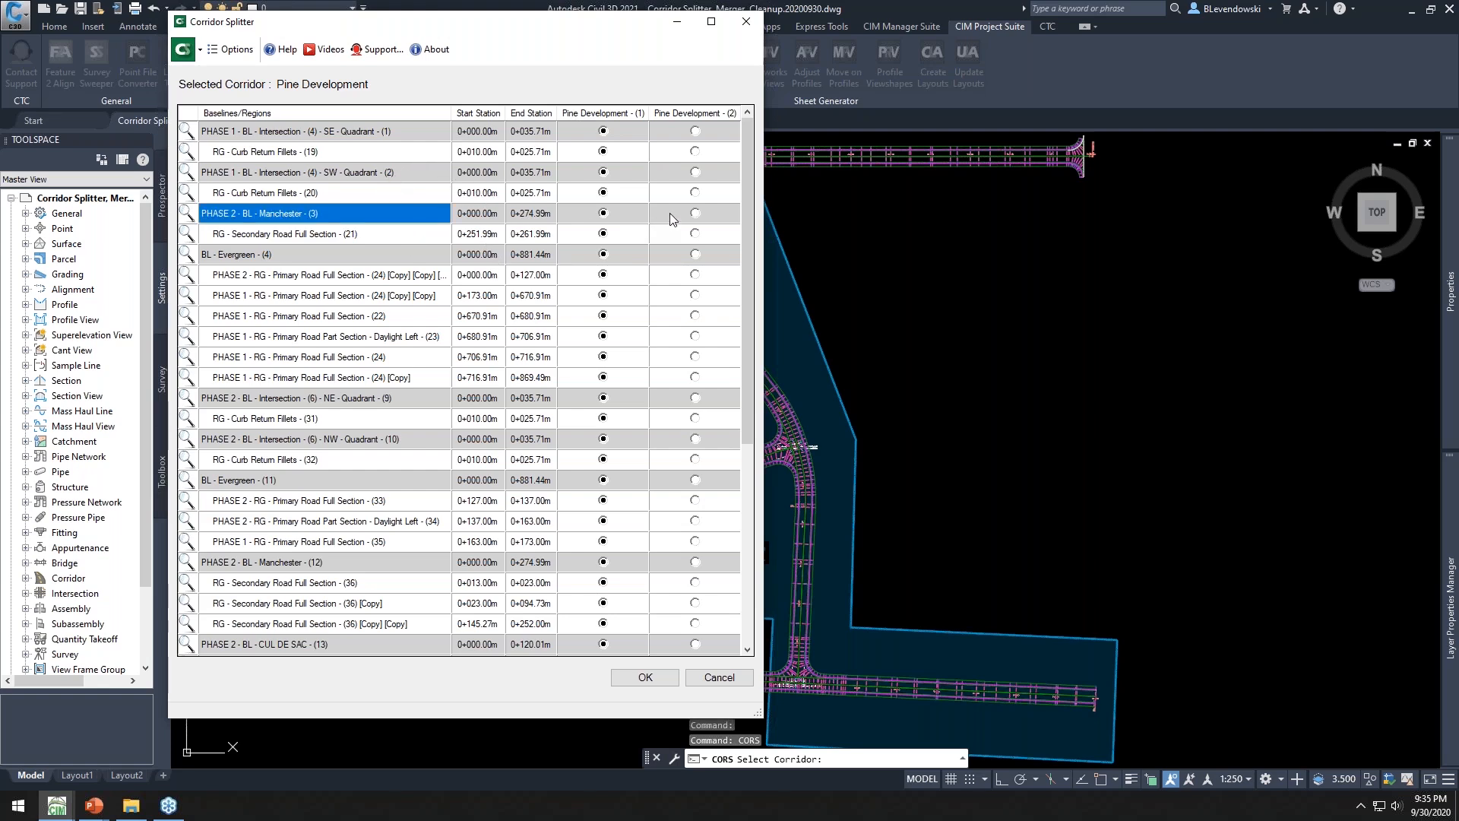
pyautogui.click(698, 216)
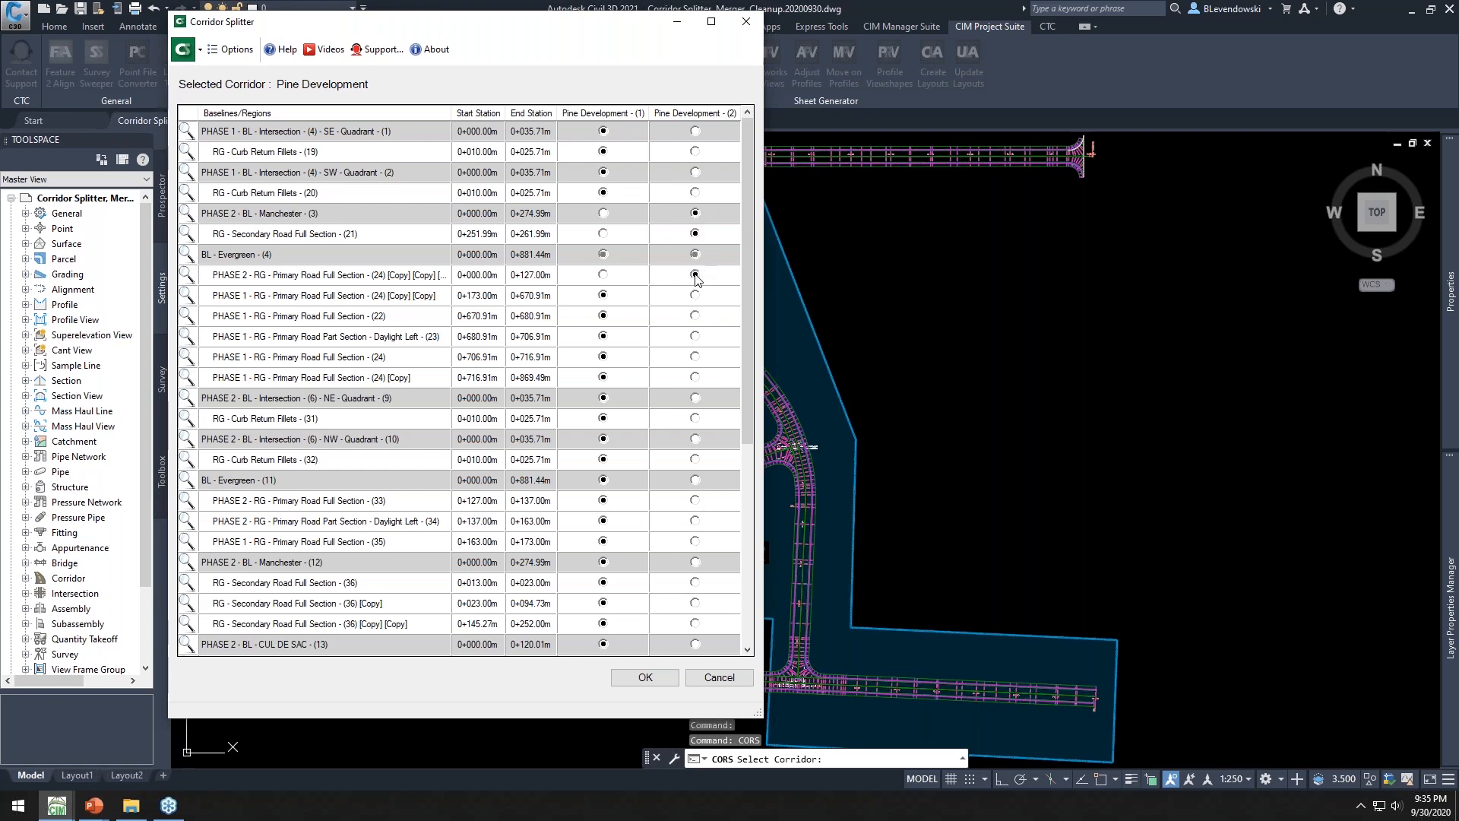
# Assign the PHASE 2 NE and NW intersections, Manchester (12) and CUL DE SAC baselines to Pine Development - (2)
pyautogui.click(695, 398)
pyautogui.click(696, 439)
pyautogui.scroll(-3, 700, 506)
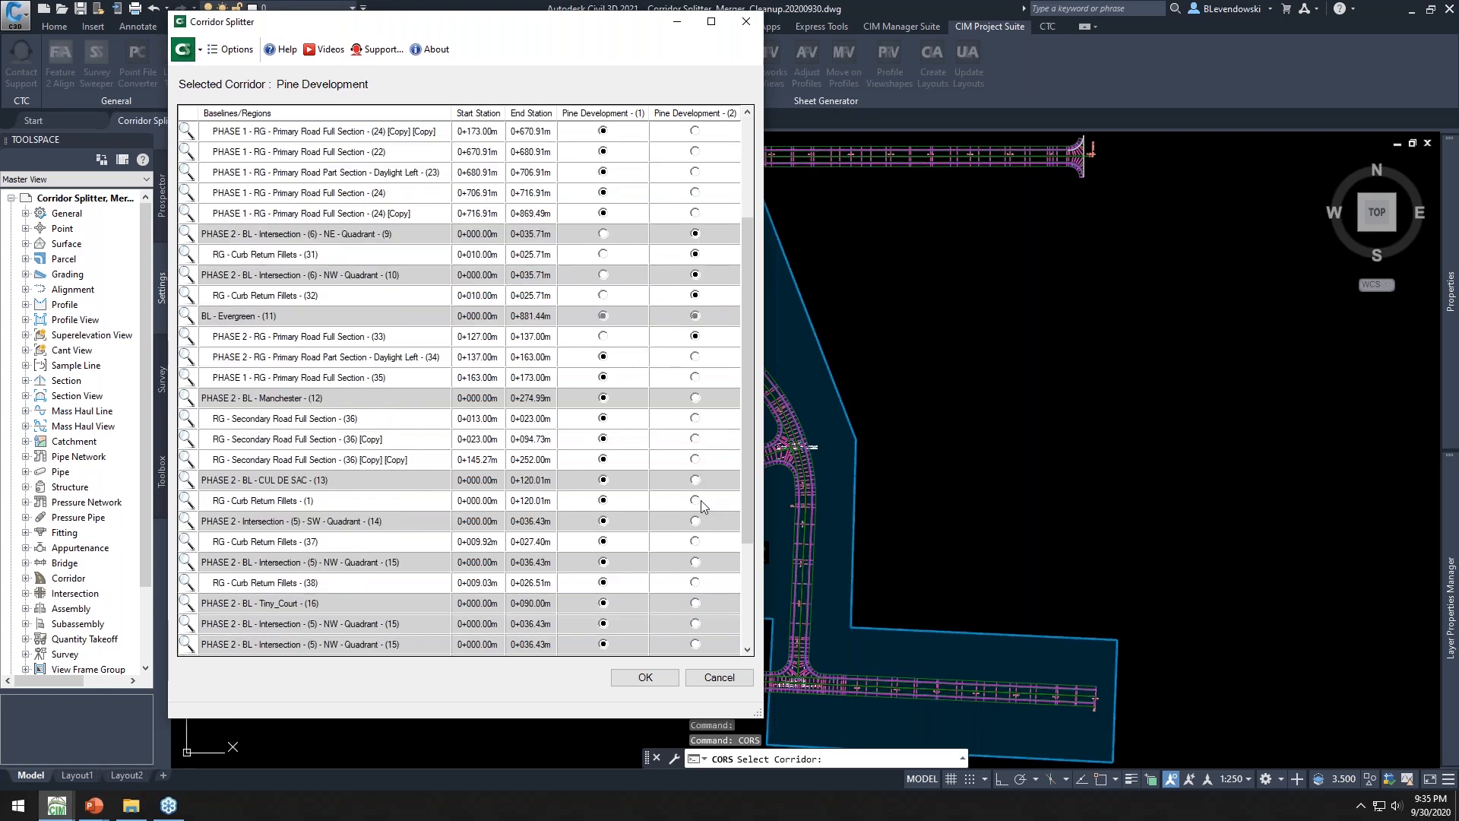
pyautogui.click(695, 398)
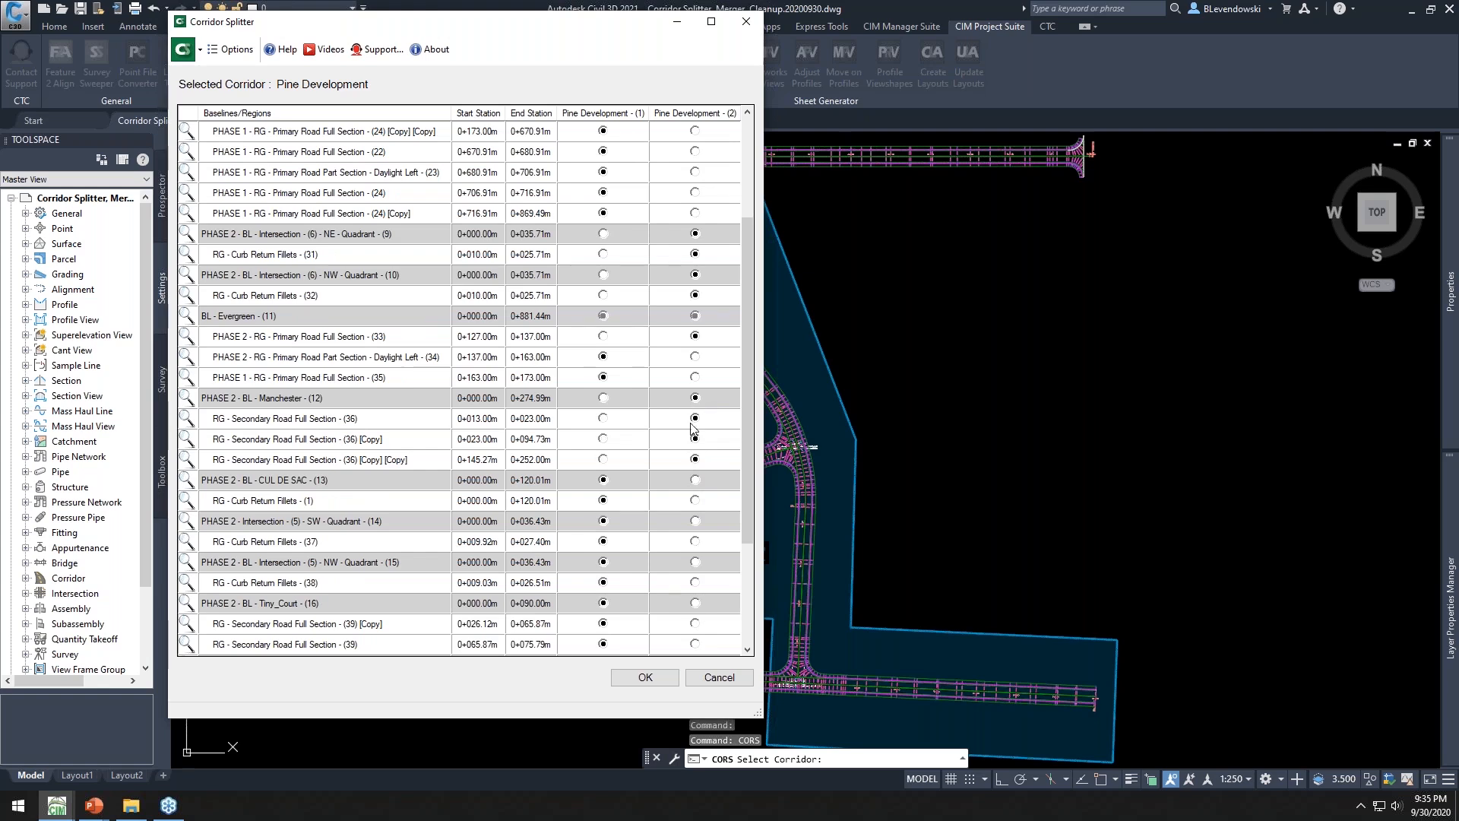
pyautogui.click(696, 479)
pyautogui.scroll(-3, 697, 481)
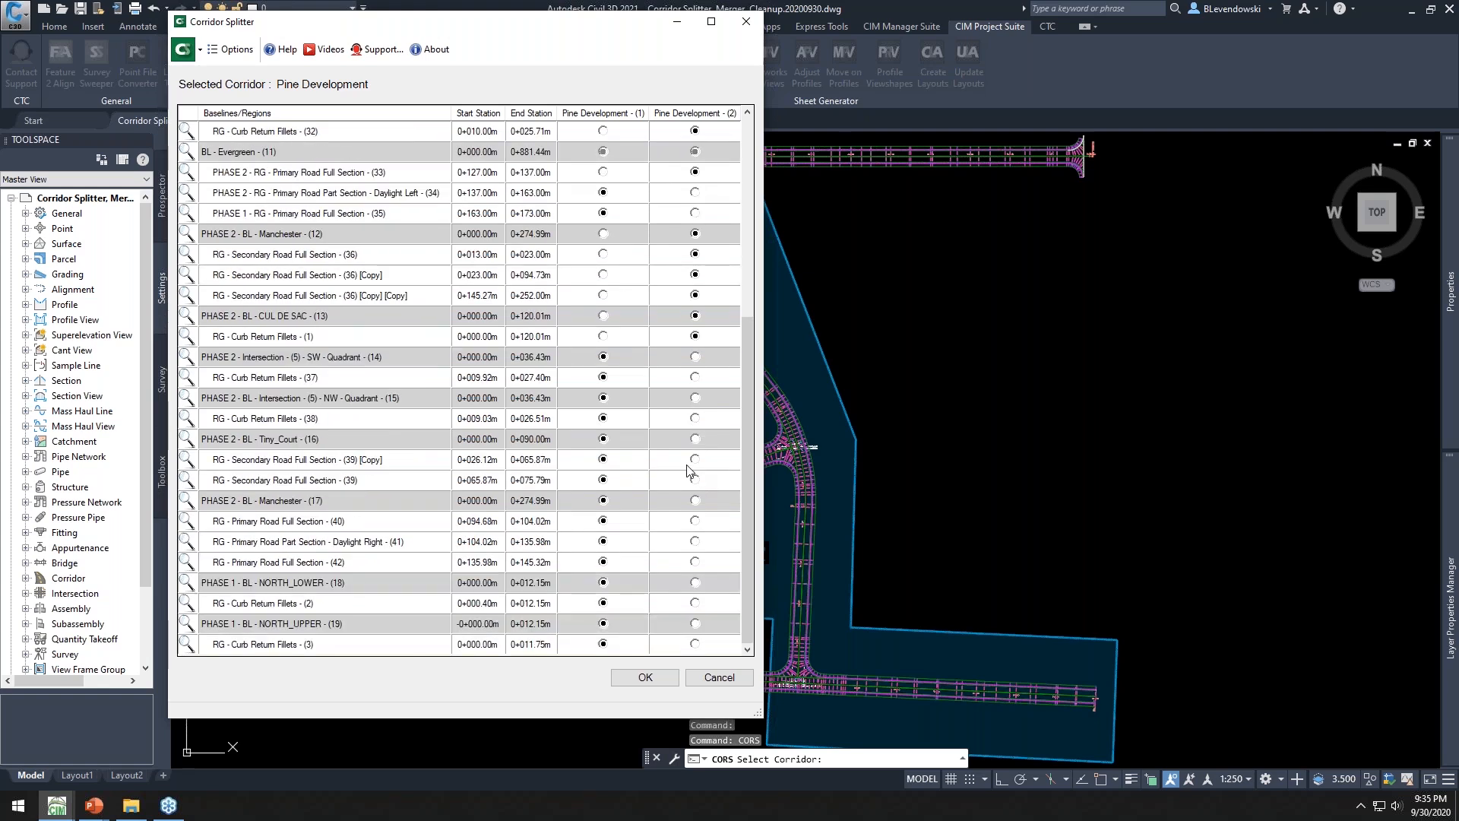
pyautogui.doubleClick(598, 115)
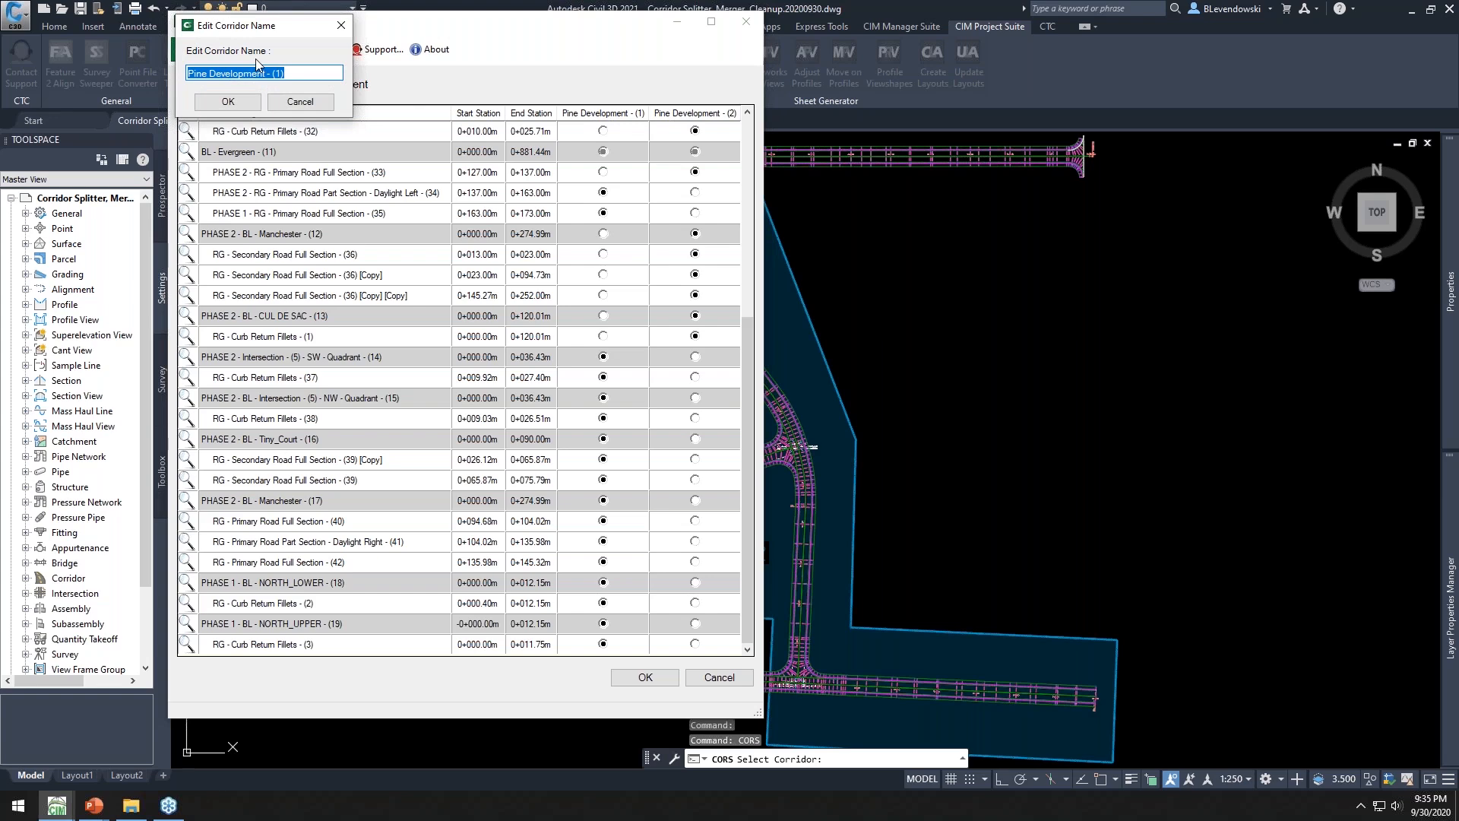
pyautogui.click(308, 111)
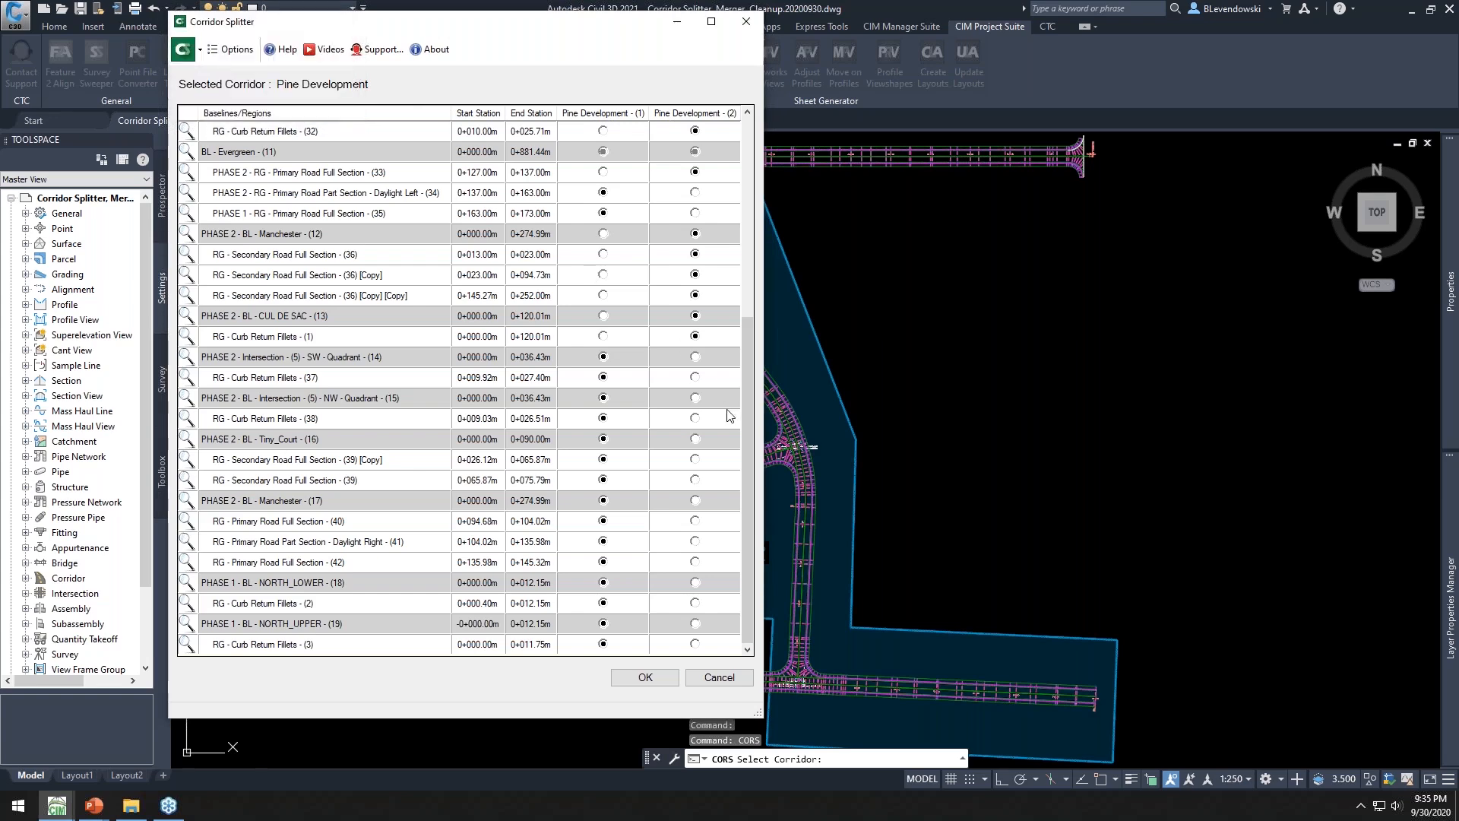
# Assign the PHASE 2 SW and NW intersection baselines (14, 15) to Pine Development - (2) and confirm the split
pyautogui.click(694, 359)
pyautogui.click(695, 398)
pyautogui.click(645, 678)
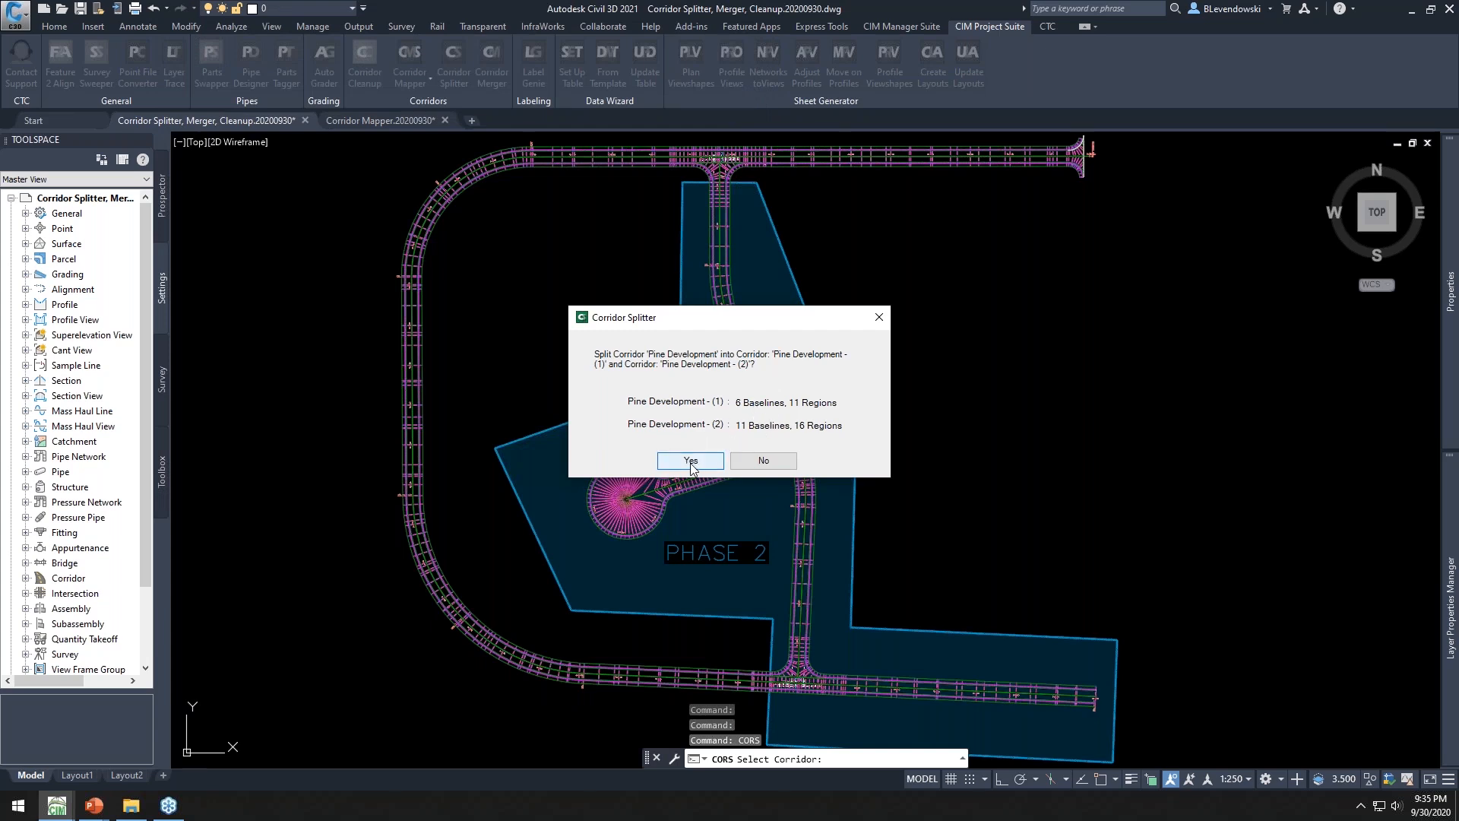
pyautogui.click(691, 462)
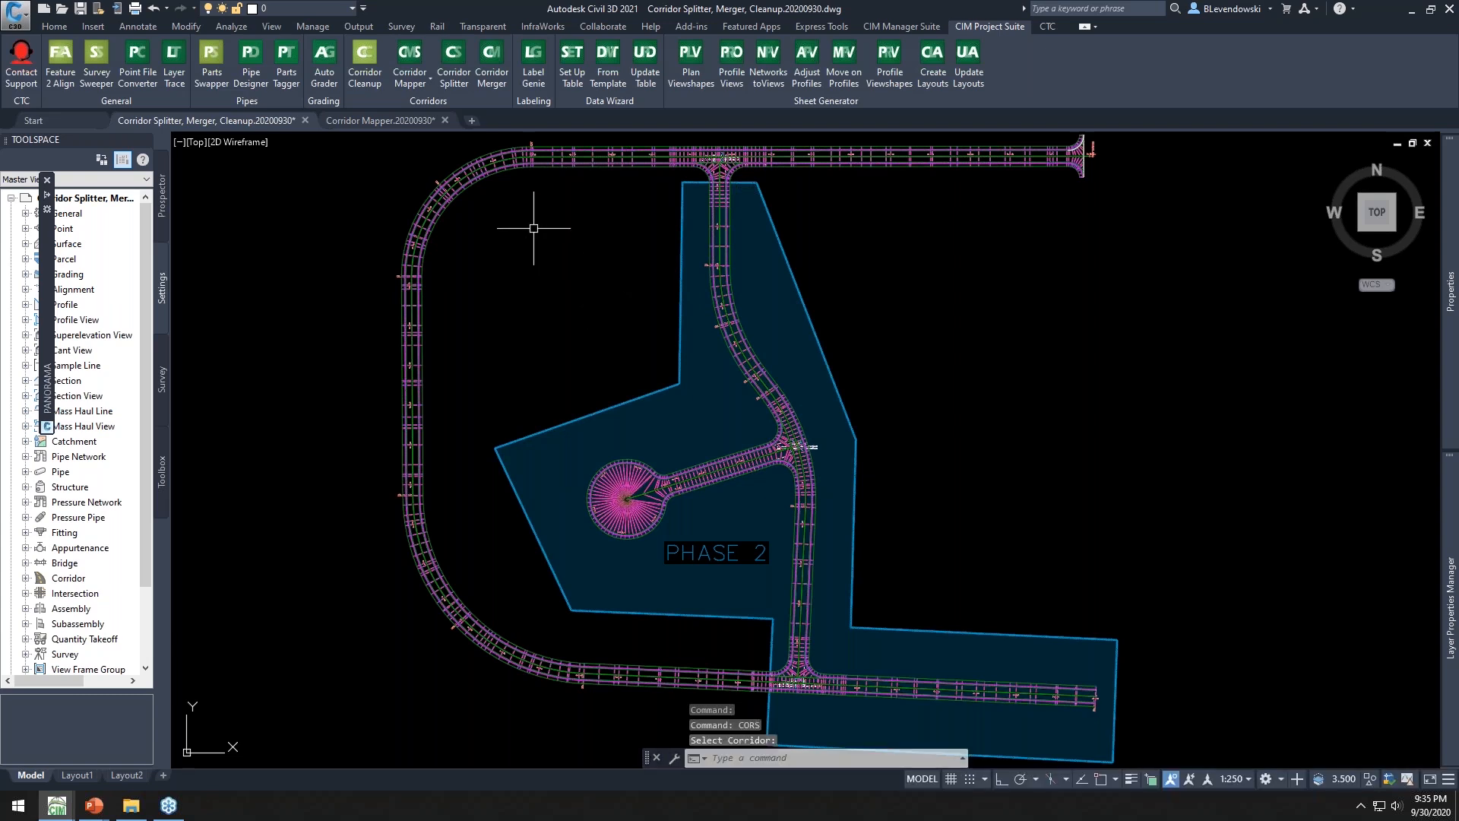
# Select the split corridor to check which portion of the road network it covers
pyautogui.click(474, 181)
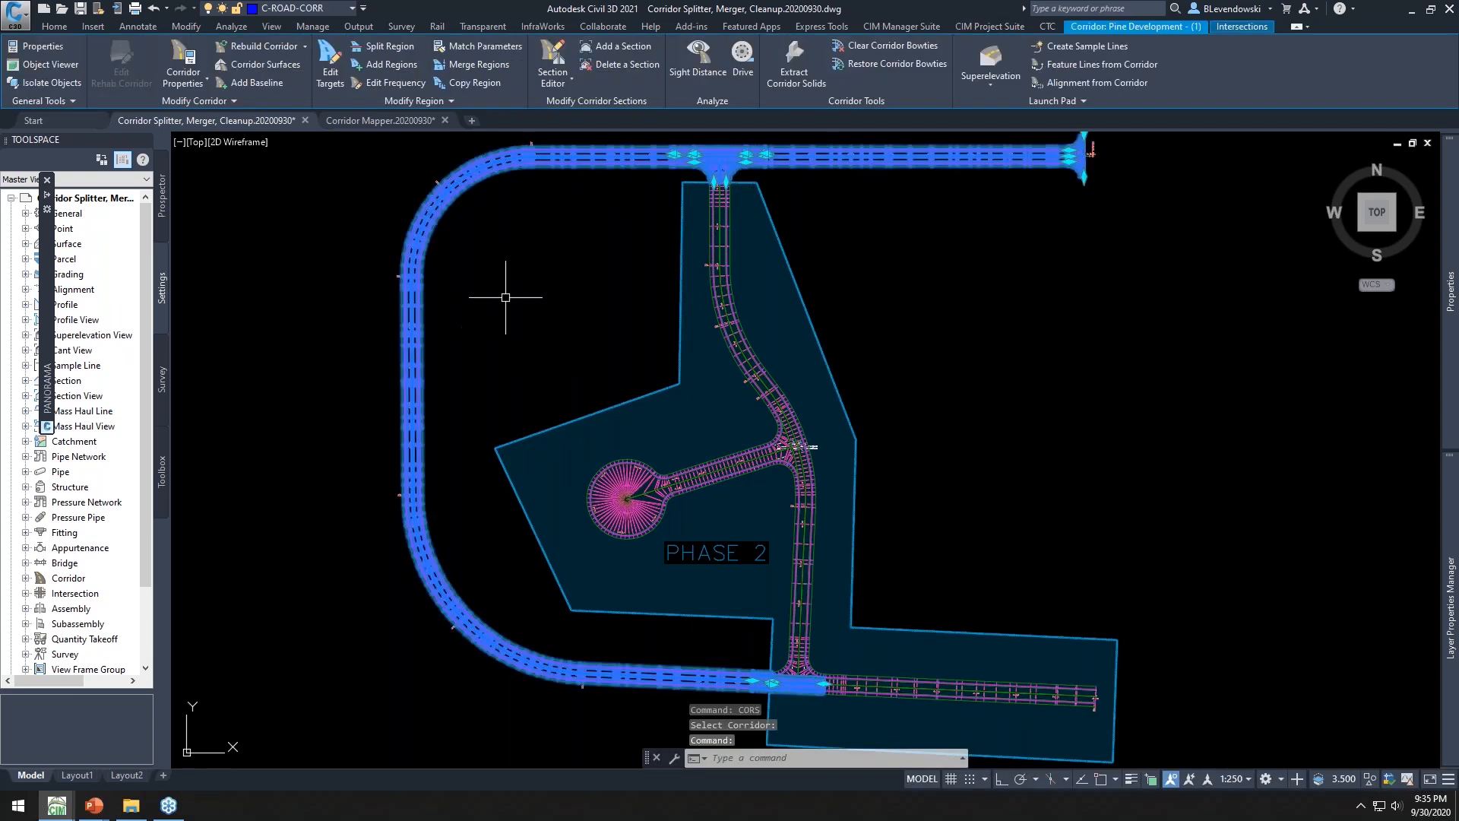
pyautogui.press('Escape')
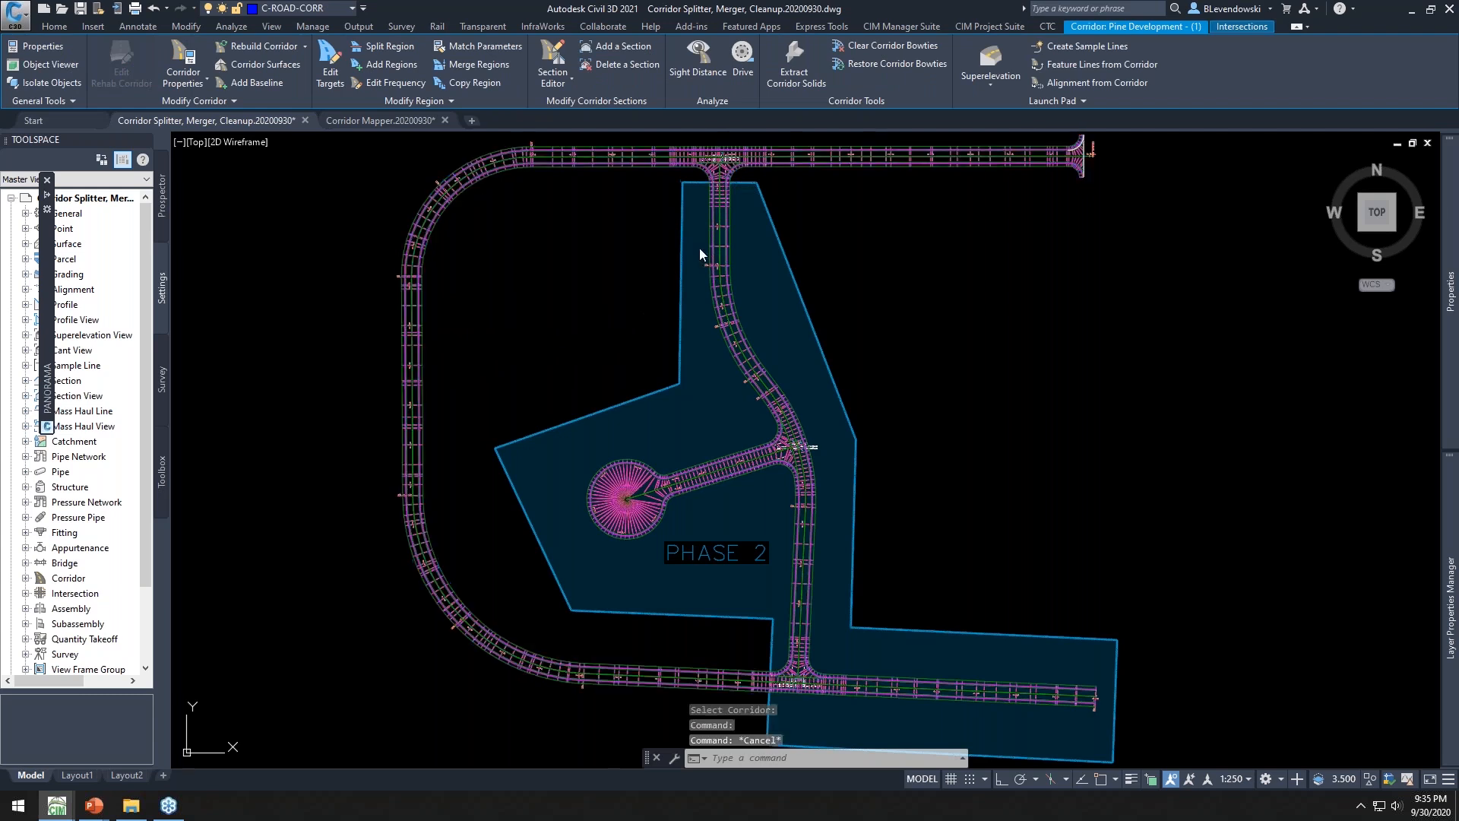
pyautogui.press('Escape')
pyautogui.click(721, 211)
pyautogui.press('Escape')
pyautogui.press('Escape')
pyautogui.press('Escape')
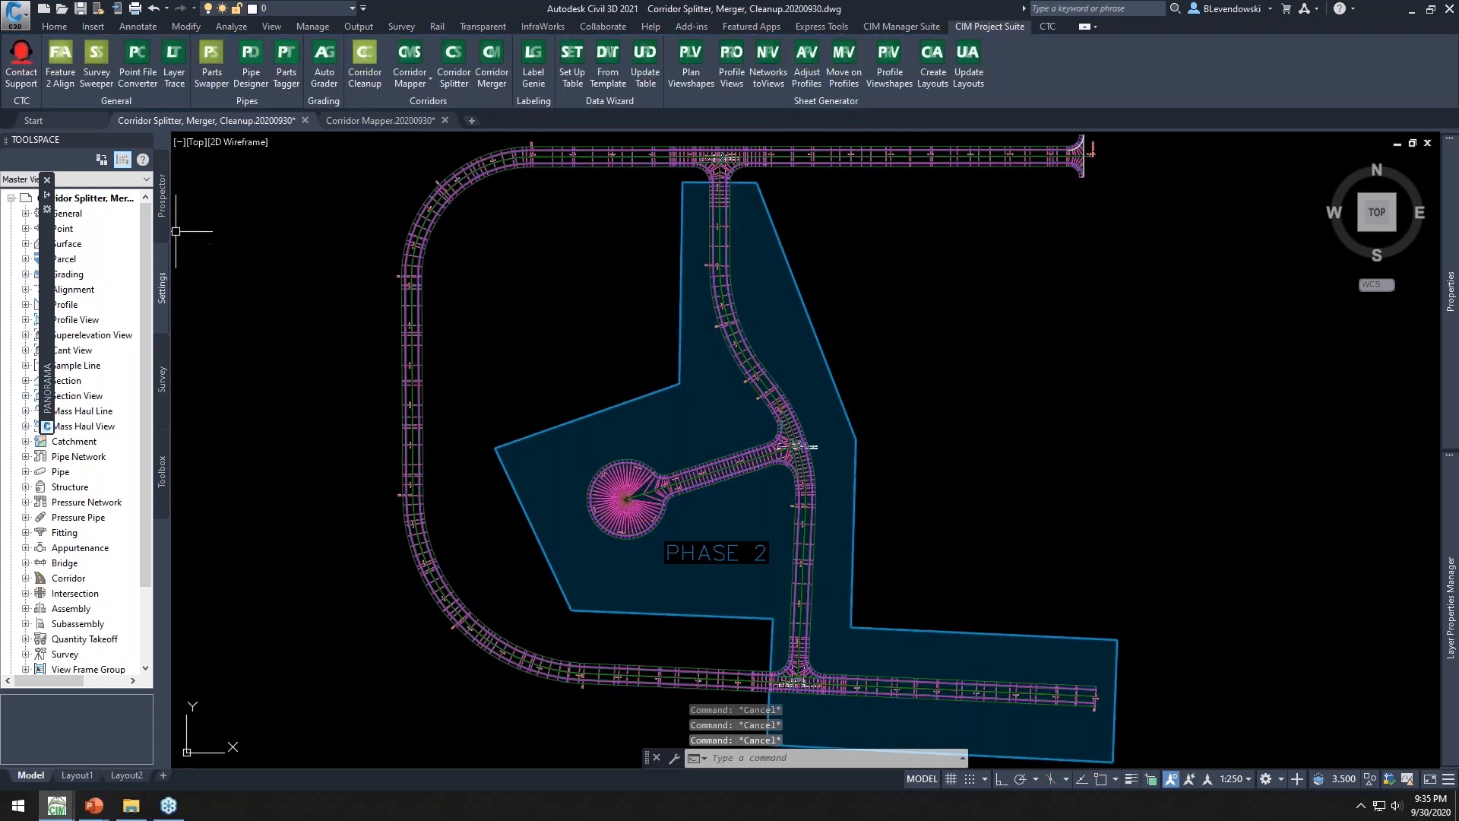
# Expand the drawing's Corridors collection in Prospector to view the two split corridors
pyautogui.click(162, 203)
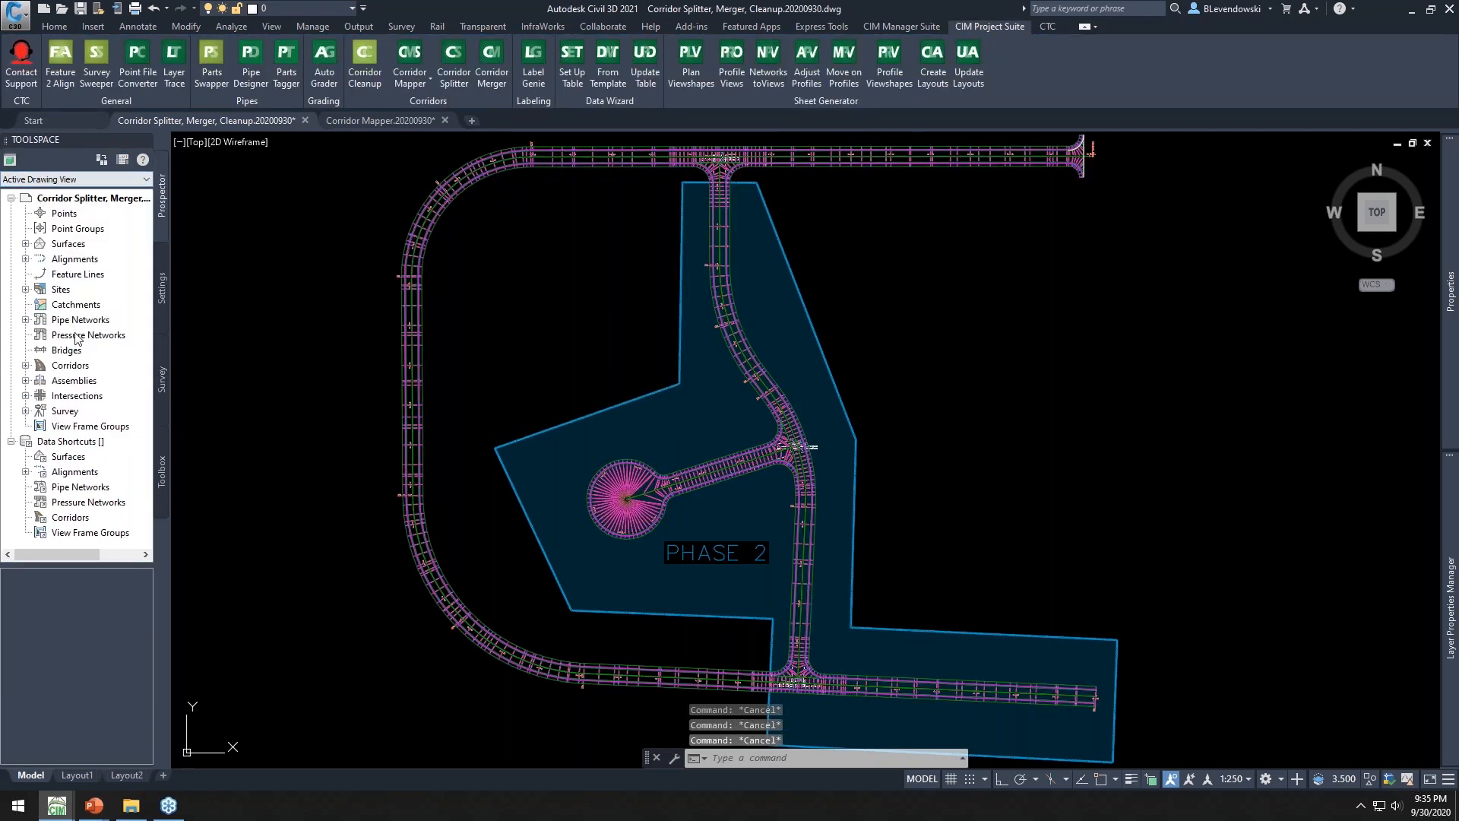
pyautogui.doubleClick(65, 366)
pyautogui.click(95, 383)
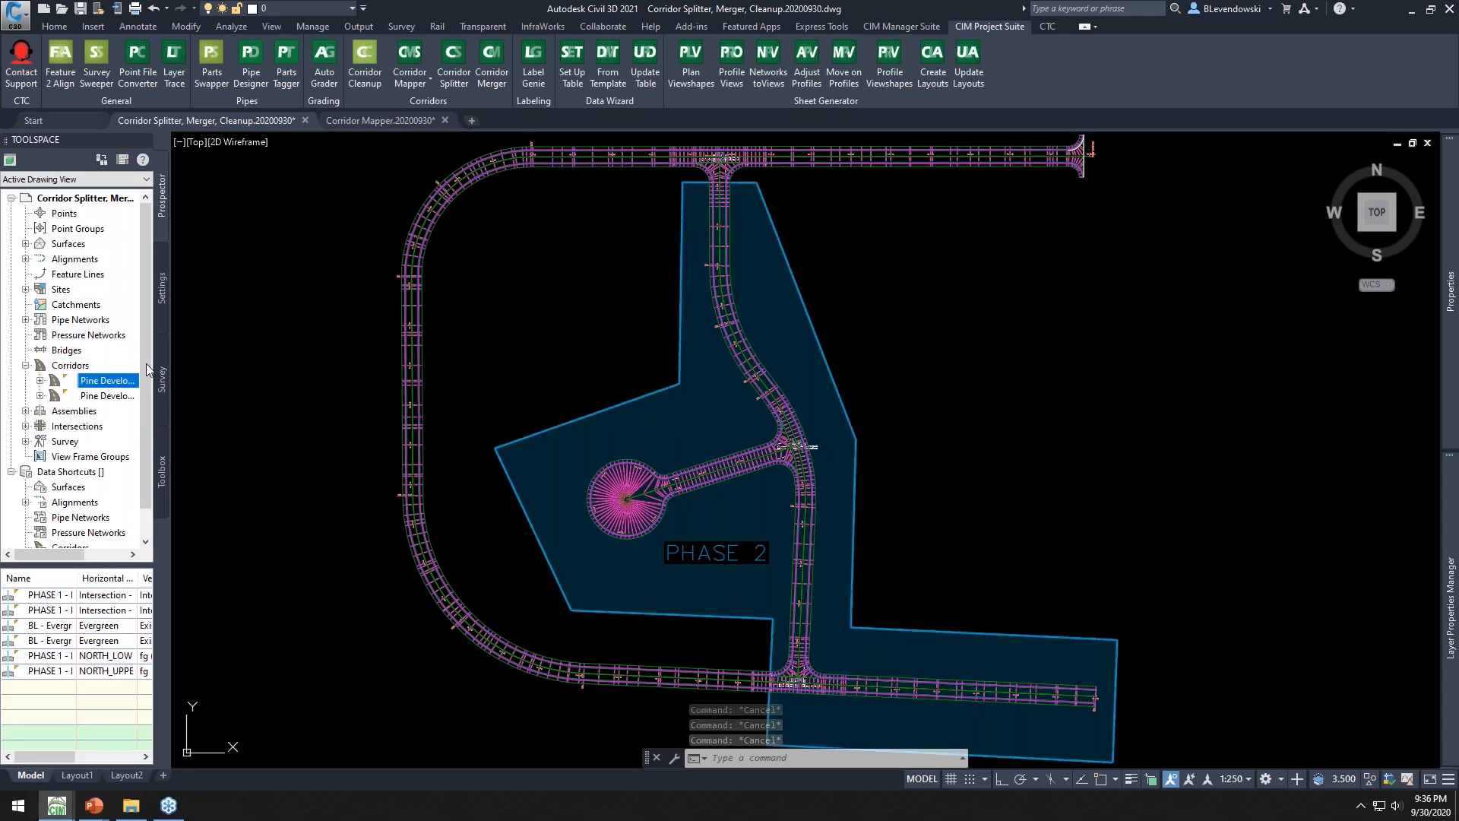
pyautogui.moveTo(167, 346); pyautogui.dragTo(262, 346)
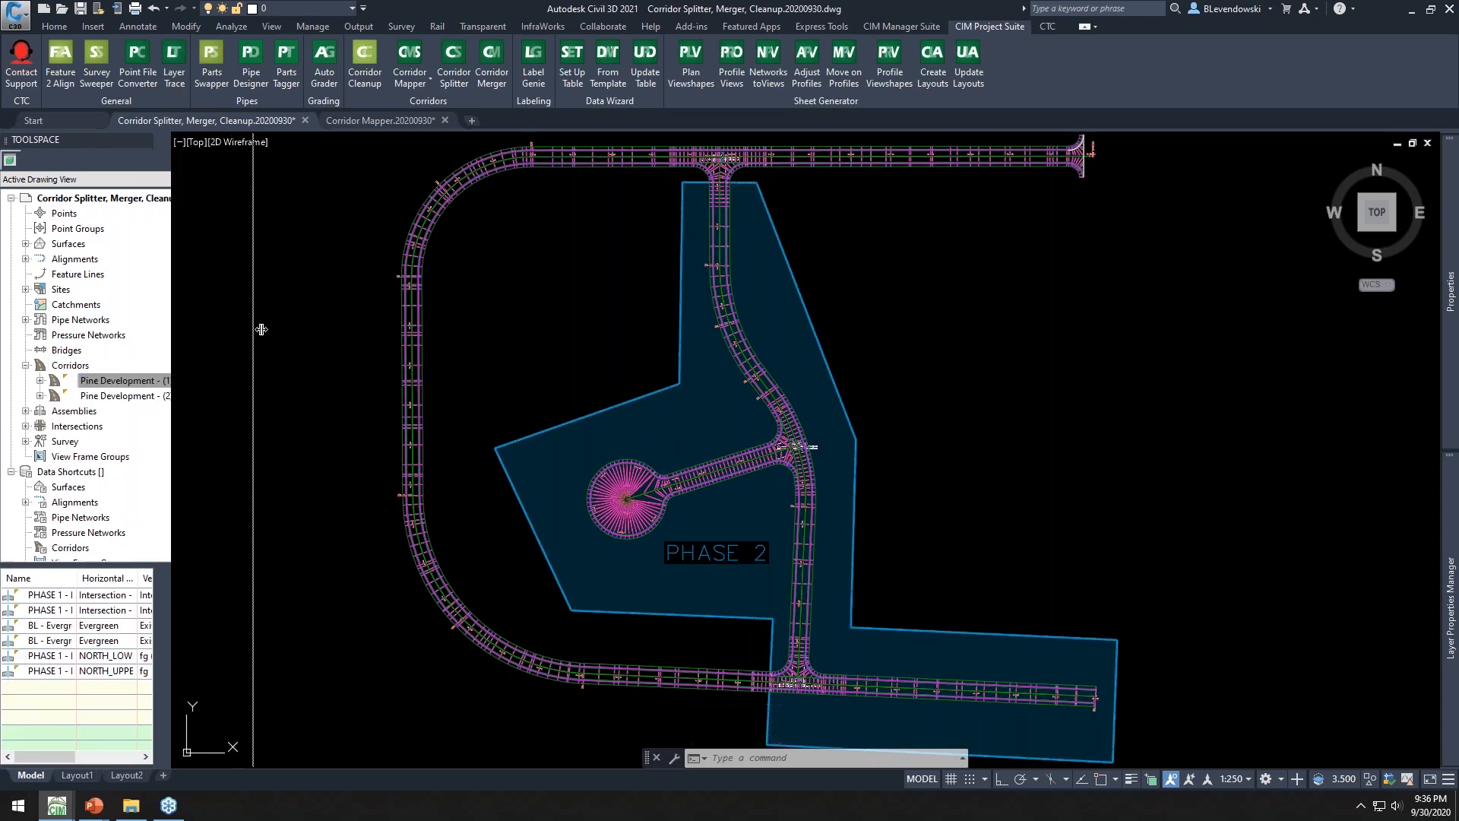
# Expand the drawing's Surfaces collection in Prospector to view the two corridor surfaces
pyautogui.doubleClick(70, 244)
pyautogui.click(103, 259)
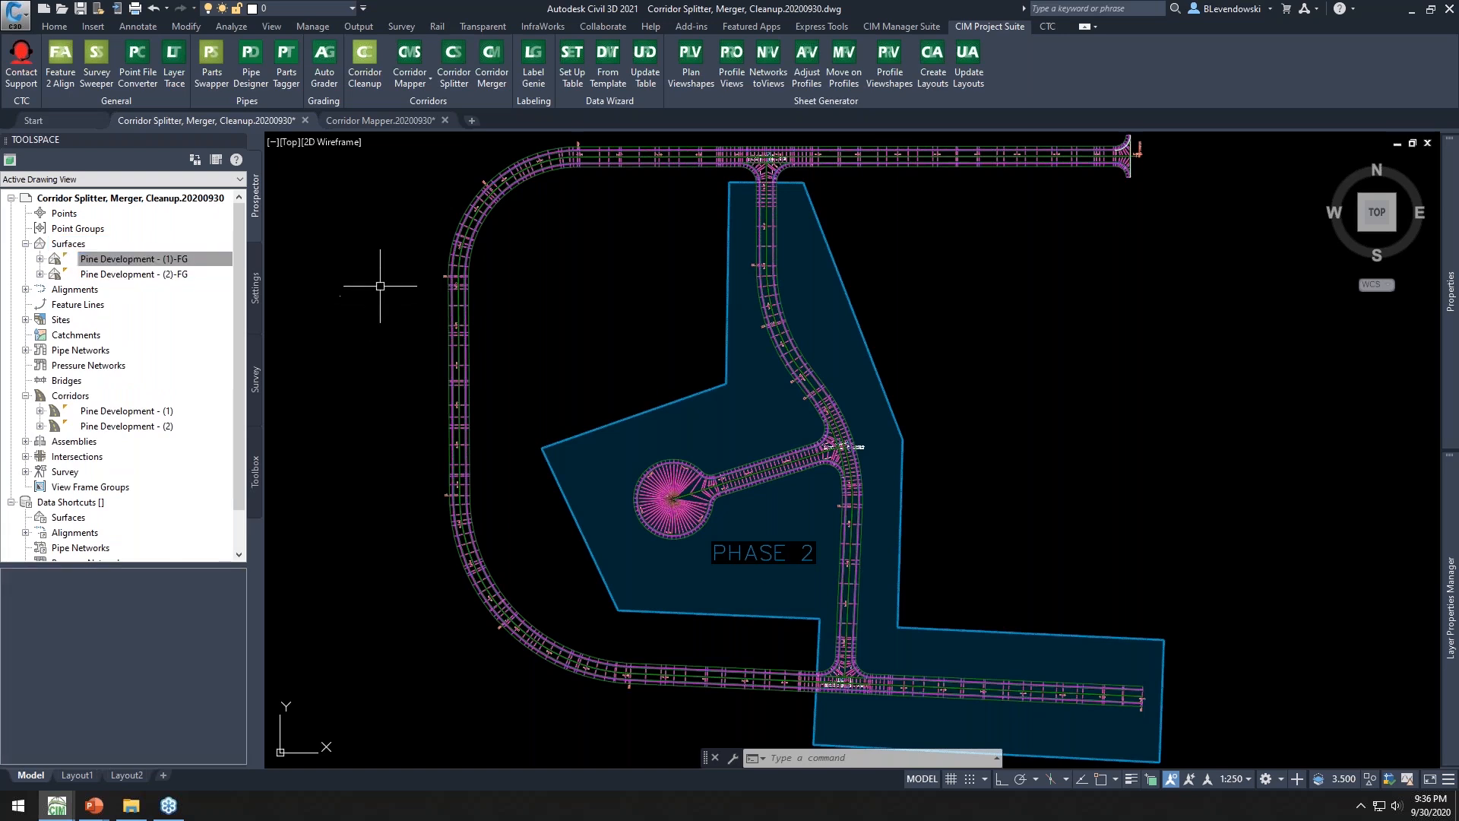
pyautogui.press('Escape')
pyautogui.press('Escape')
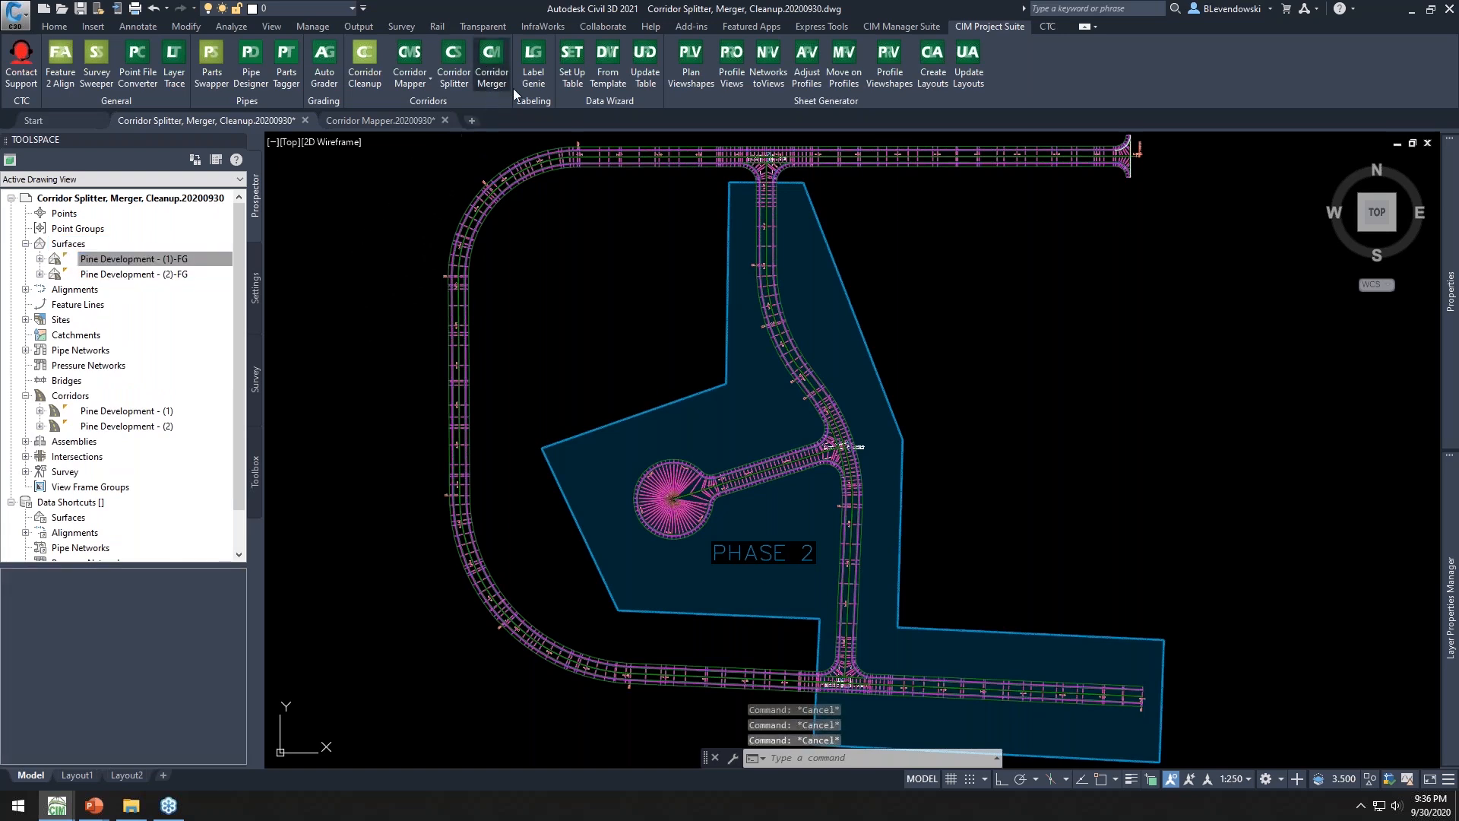
# Start Corridor Merger on both Pine Development corridors and choose to delete the existing corridors
pyautogui.write('CORM')
pyautogui.press('Return')
pyautogui.click(524, 181)
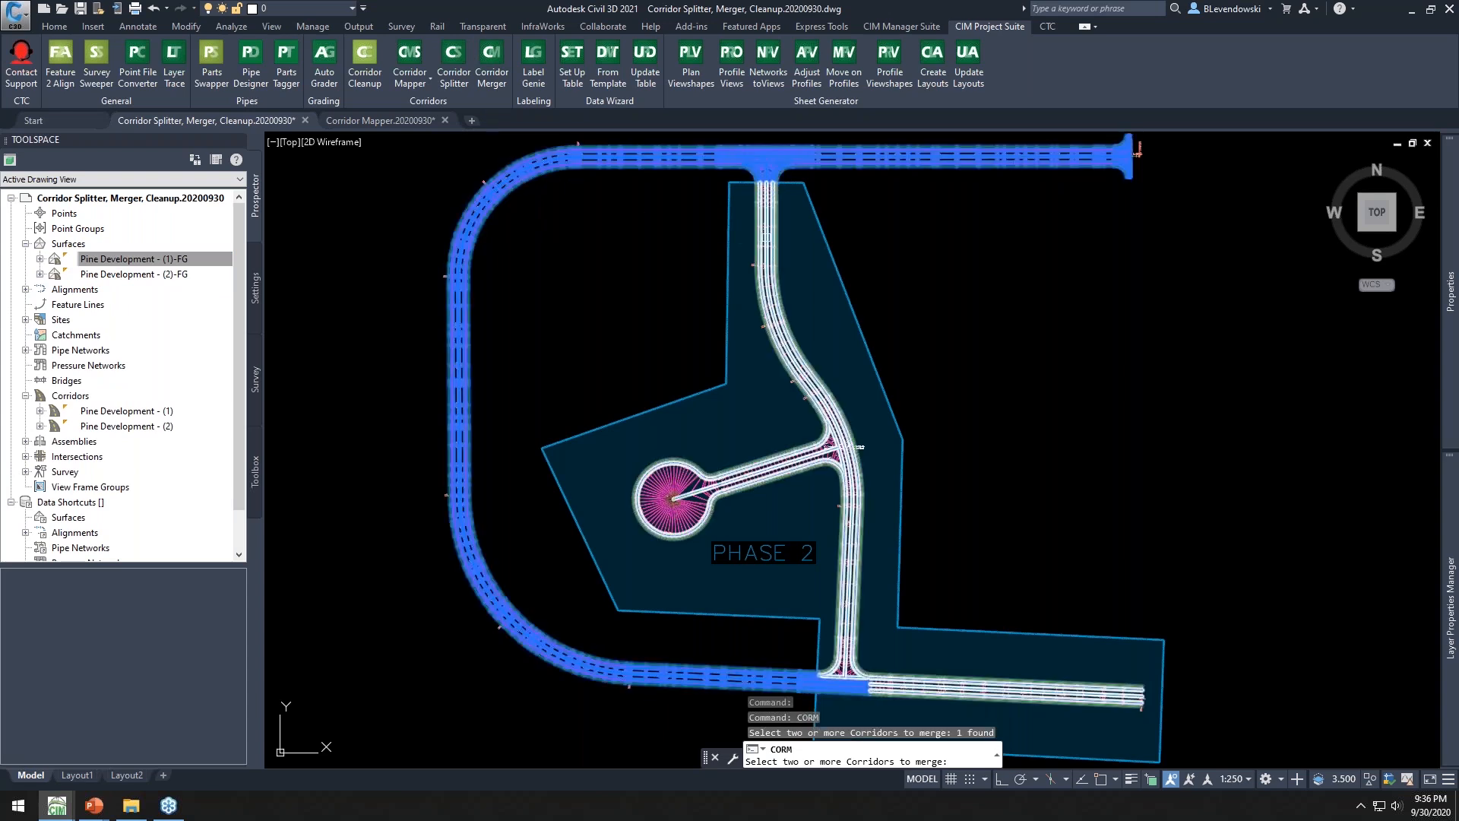
pyautogui.click(772, 207)
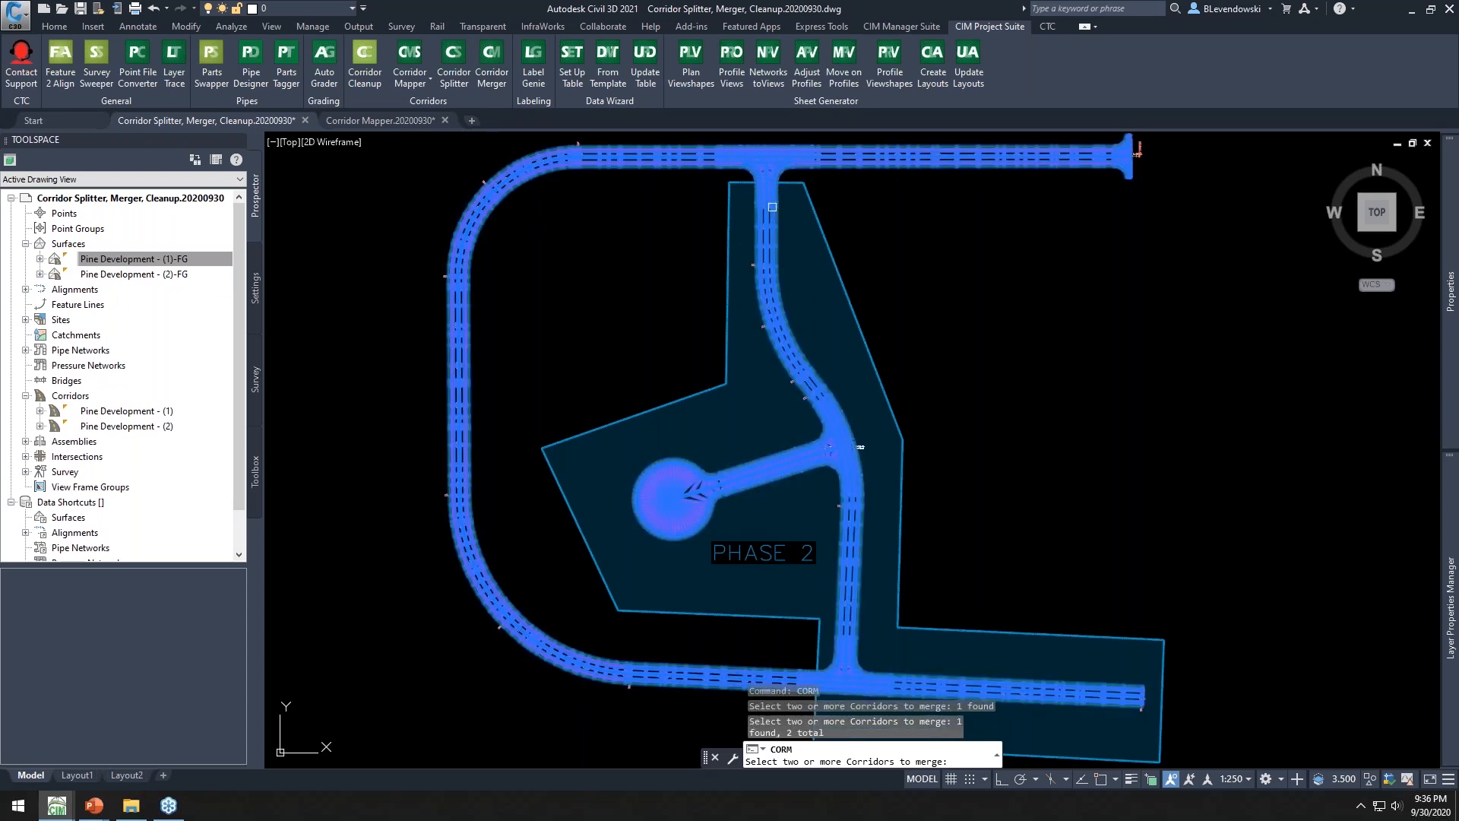
pyautogui.press('Return')
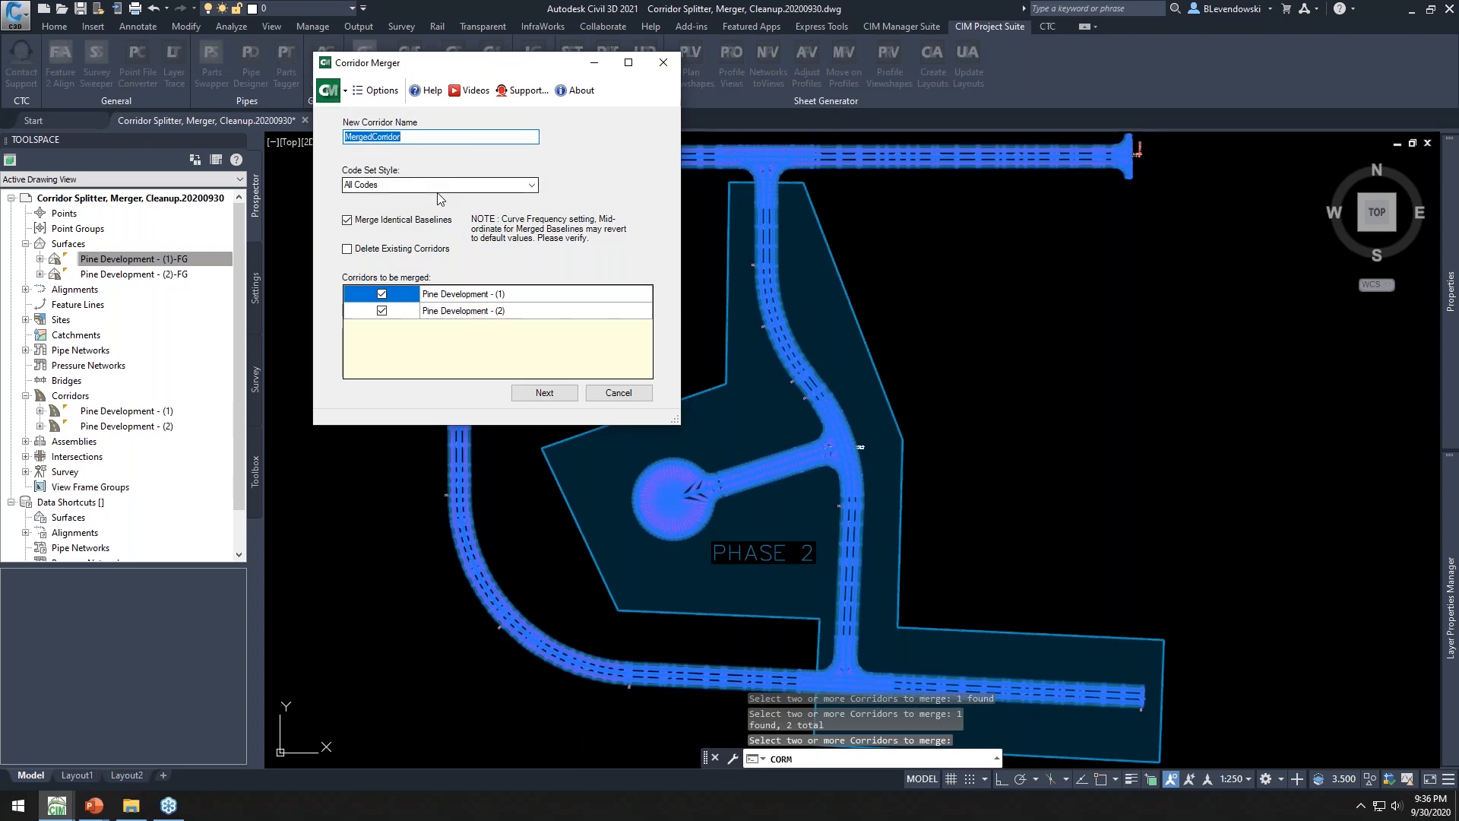
pyautogui.click(365, 250)
pyautogui.click(545, 393)
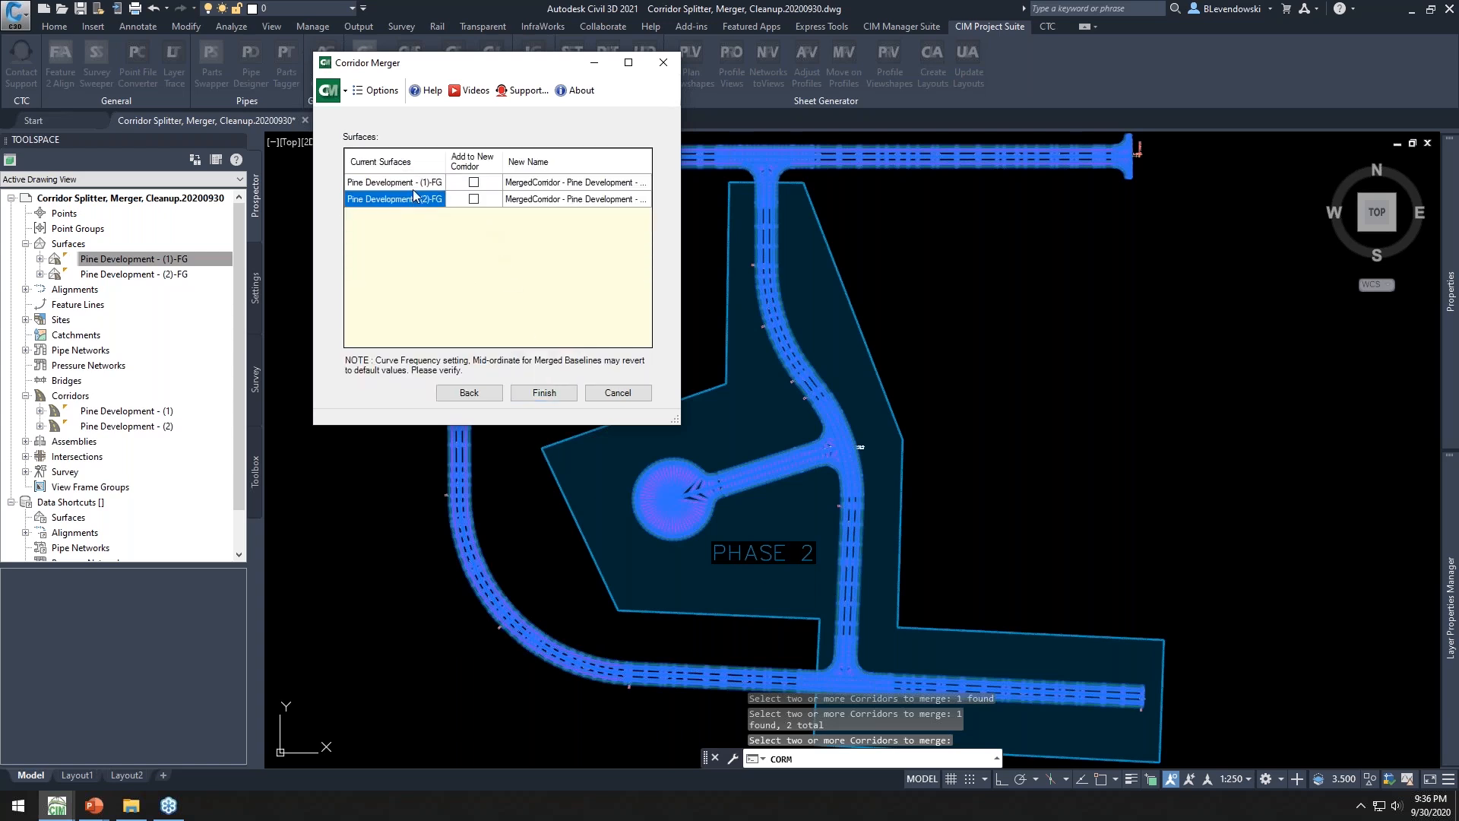
# Add the Pine Development - (1)-FG surface to the merged corridor with the name fg and finish the merge
pyautogui.click(473, 183)
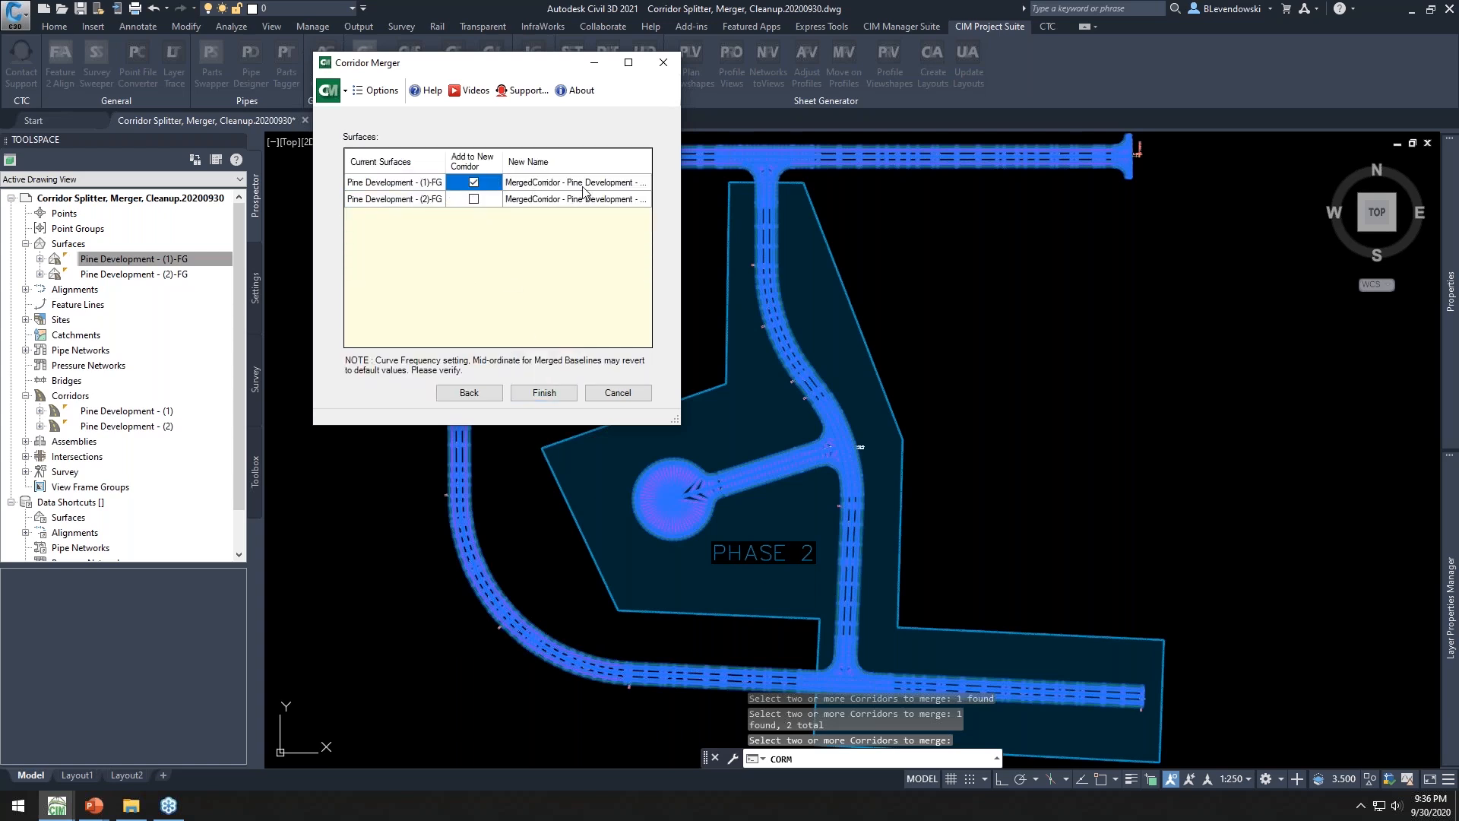
pyautogui.click(606, 182)
pyautogui.click(606, 180)
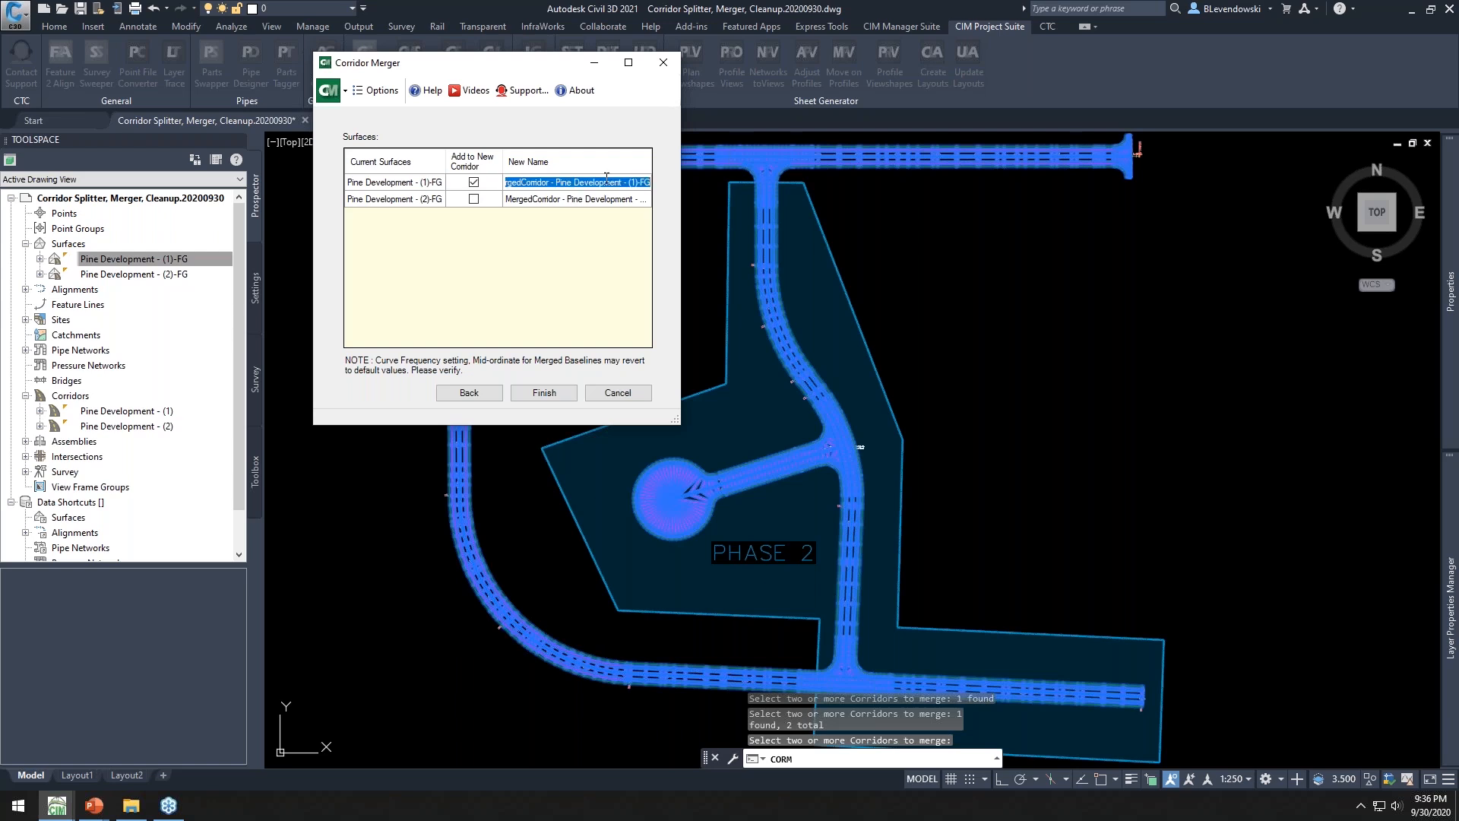
pyautogui.write('fg')
pyautogui.press('Tab')
pyautogui.click(545, 393)
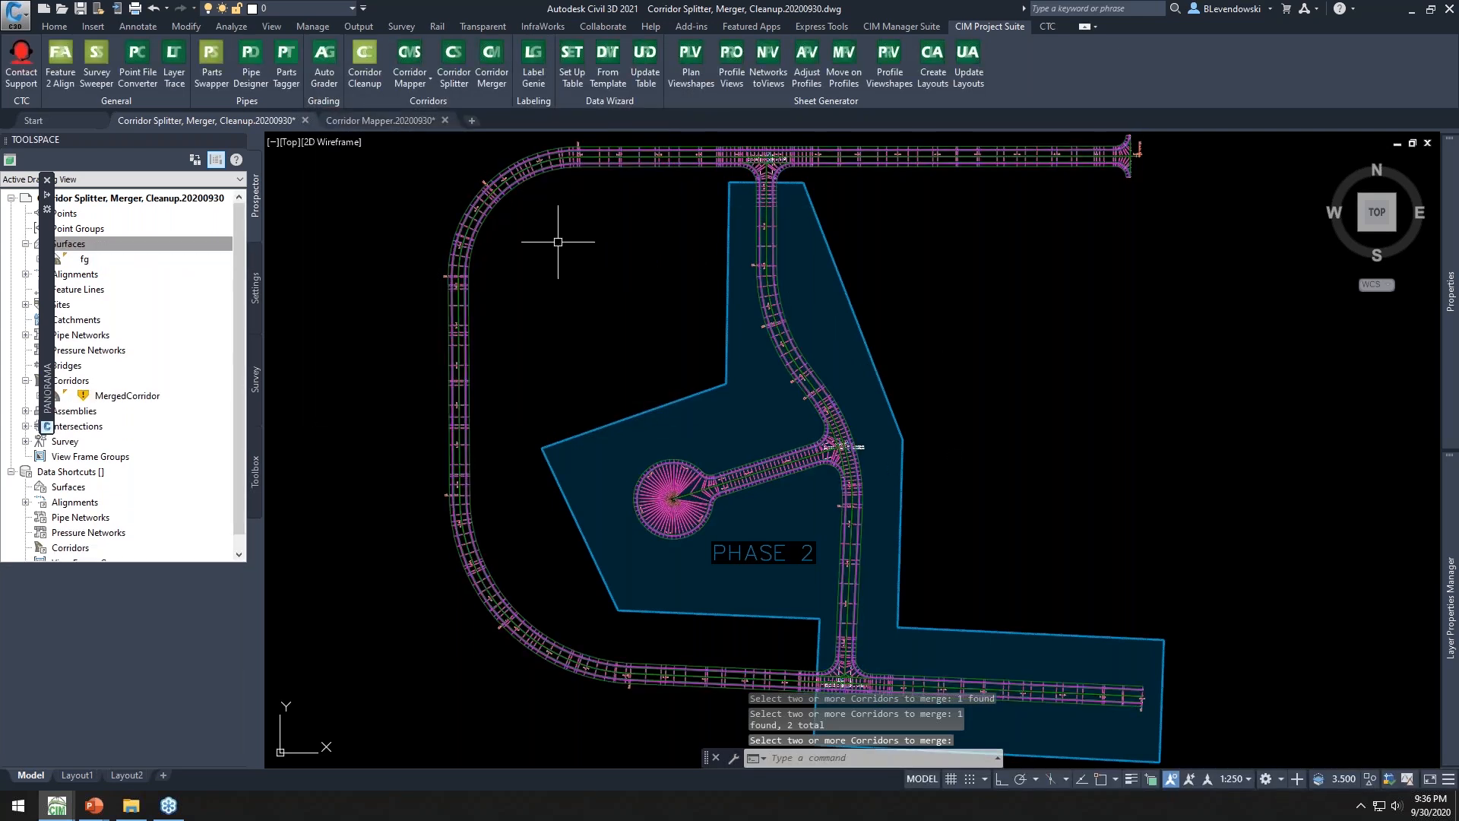
# Open the merged corridor's properties and review the target mapping for all its baselines
pyautogui.click(535, 177)
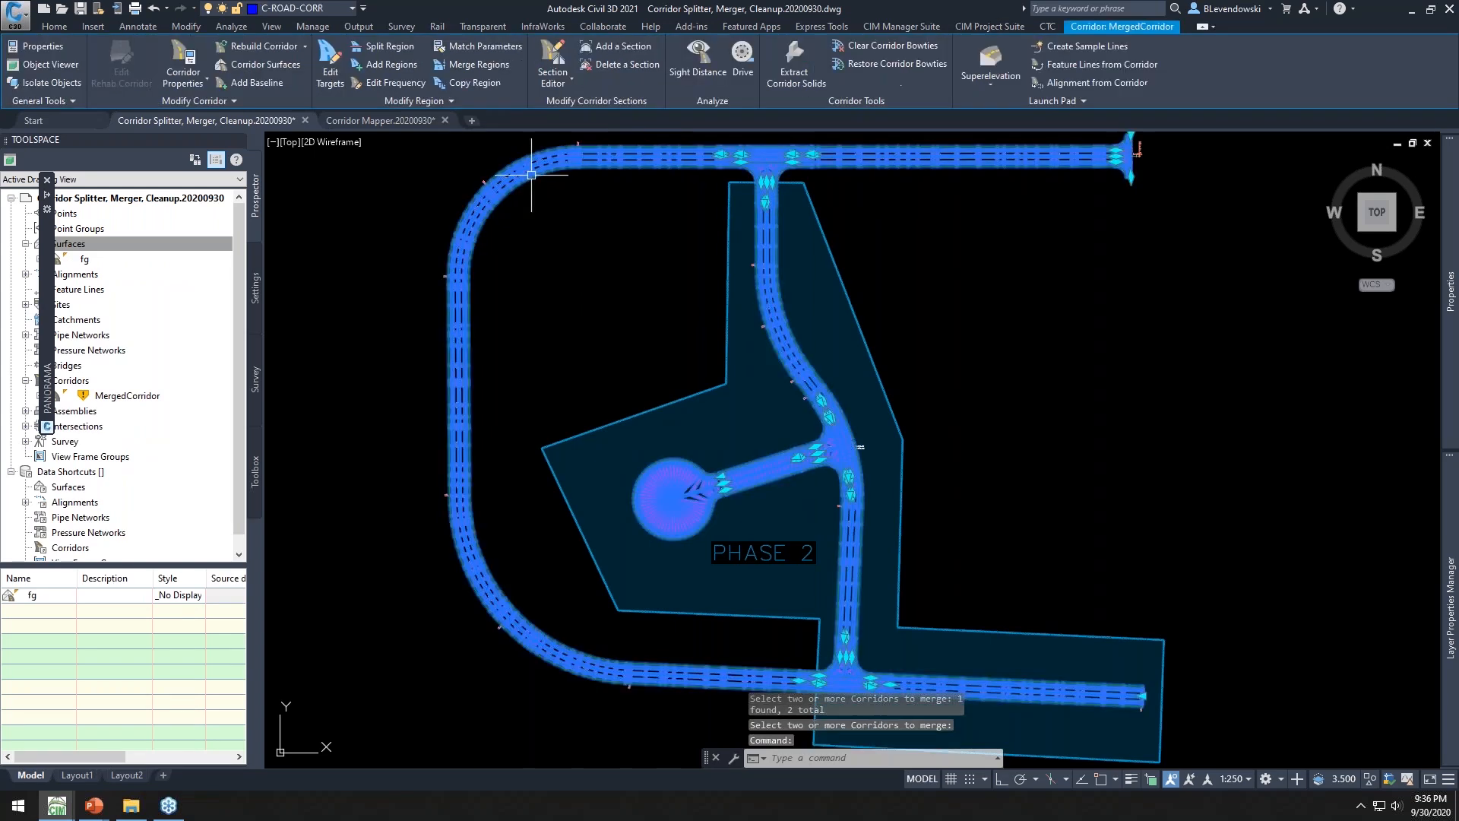
pyautogui.rightClick(521, 252)
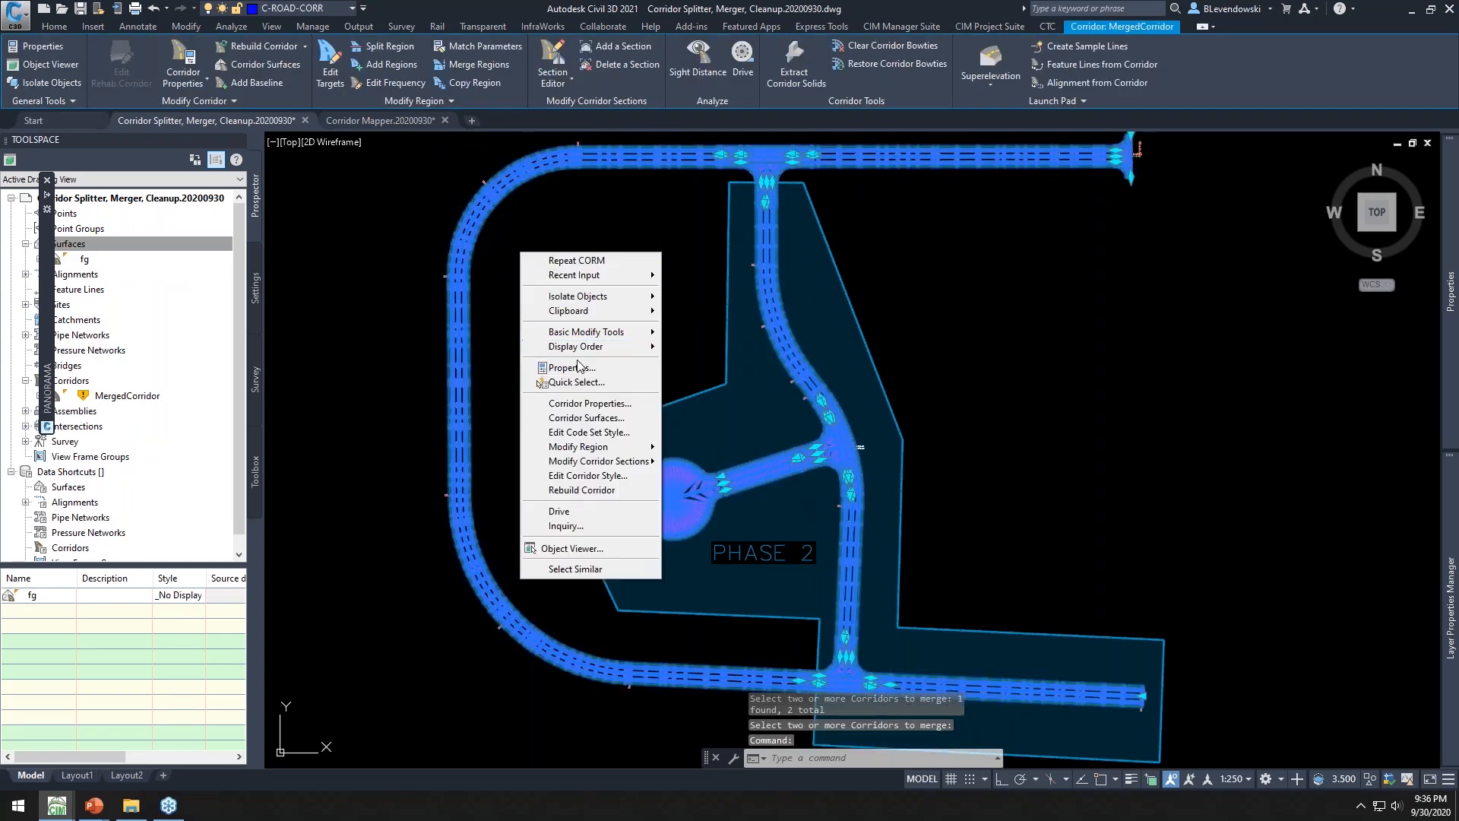
pyautogui.click(582, 405)
pyautogui.click(557, 250)
pyautogui.click(895, 276)
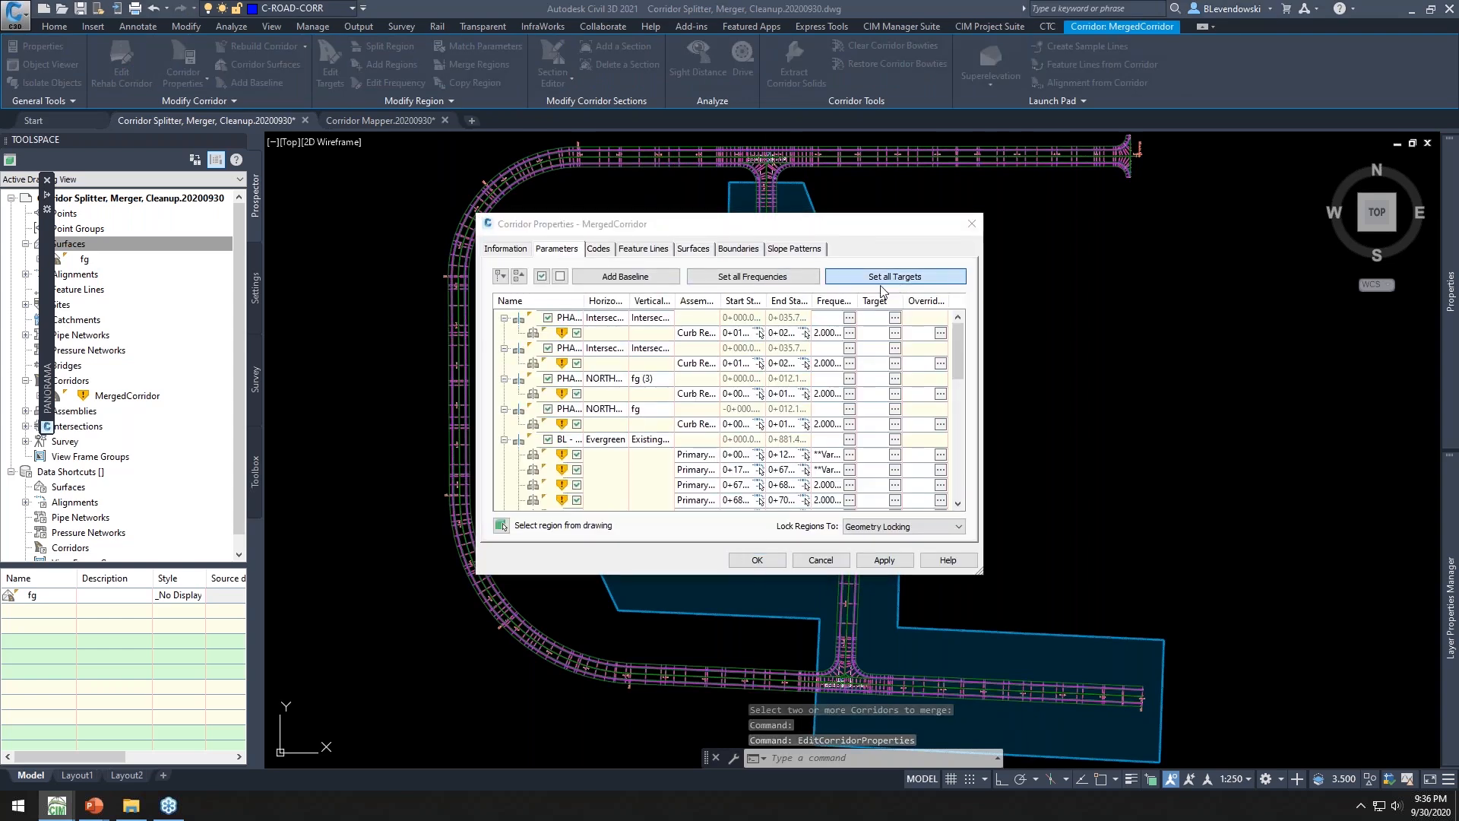
pyautogui.scroll(-1, 1025, 453)
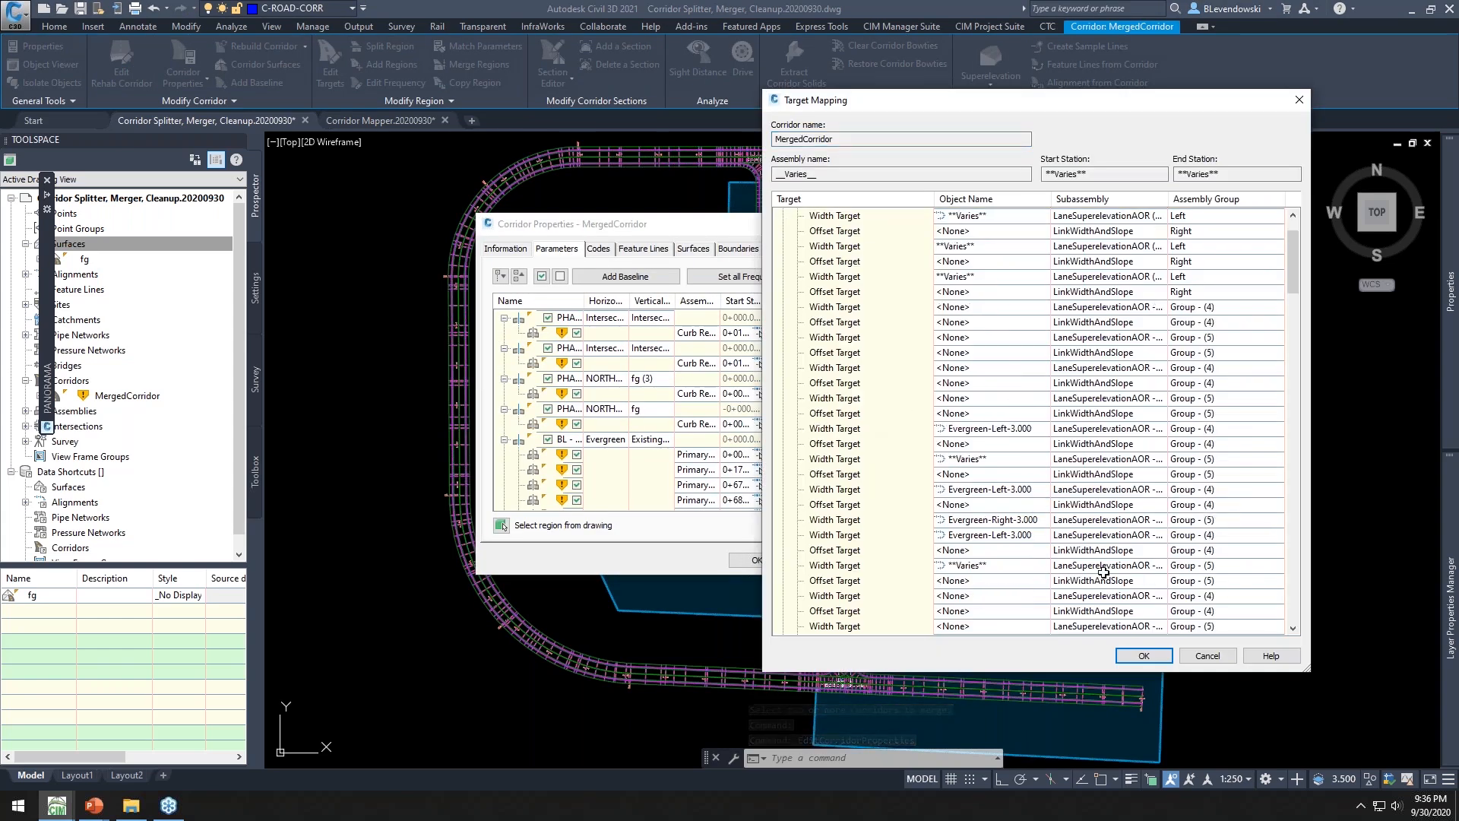
pyautogui.click(1208, 655)
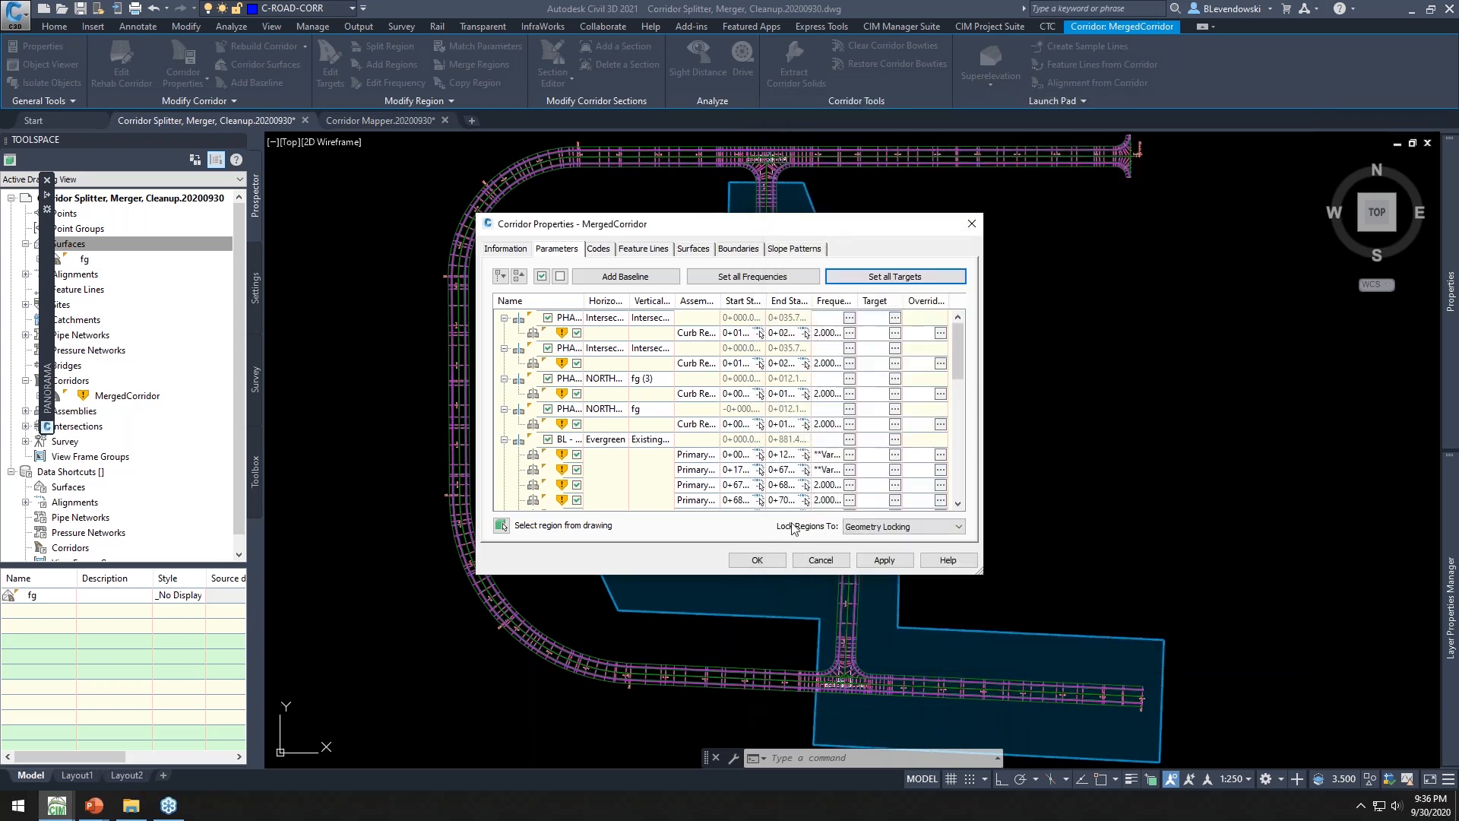
pyautogui.click(821, 561)
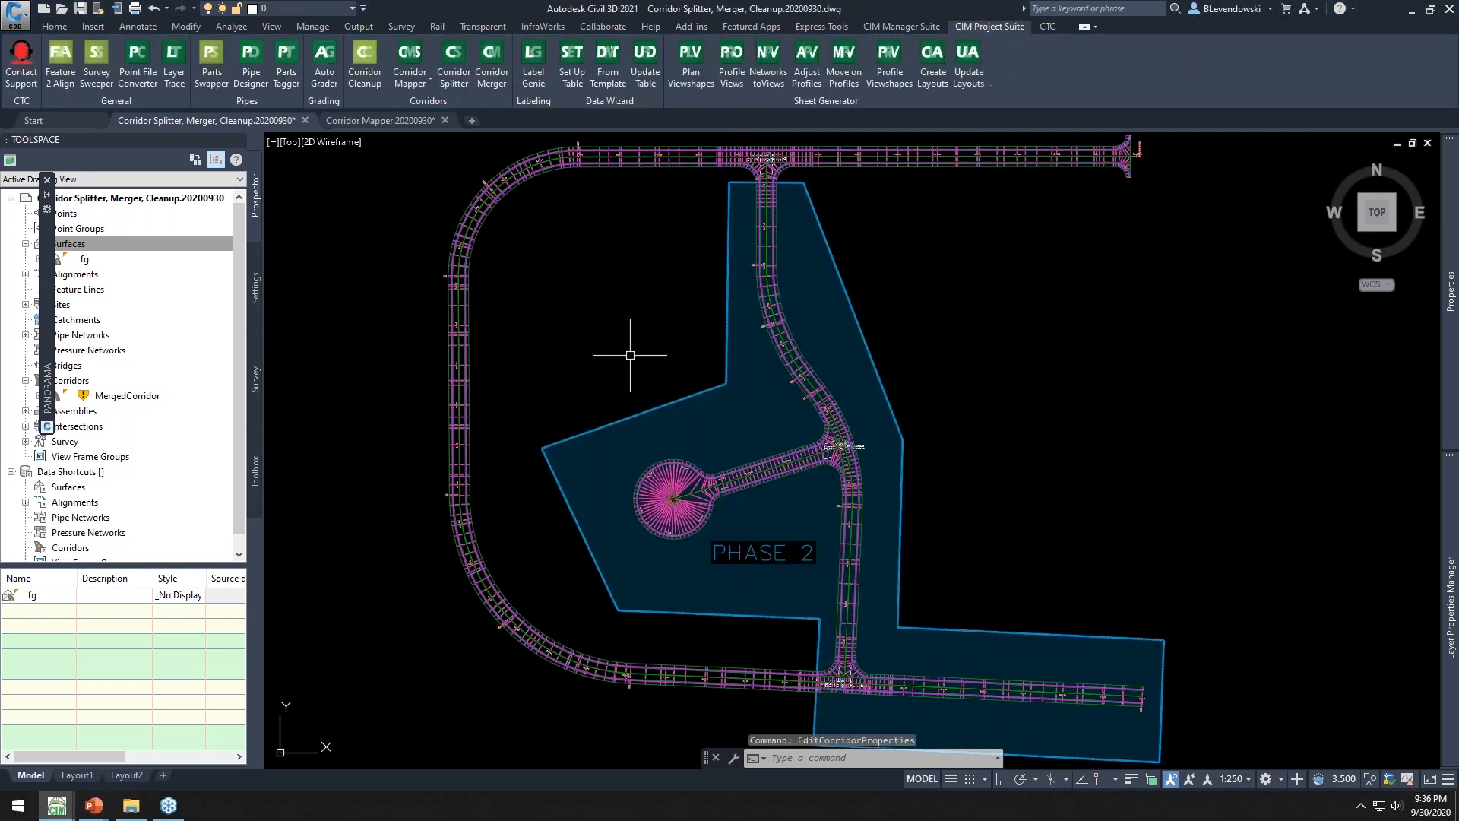
# Switch to the Corridor Mapper drawing and hide the toolspace
pyautogui.moveTo(630, 355)
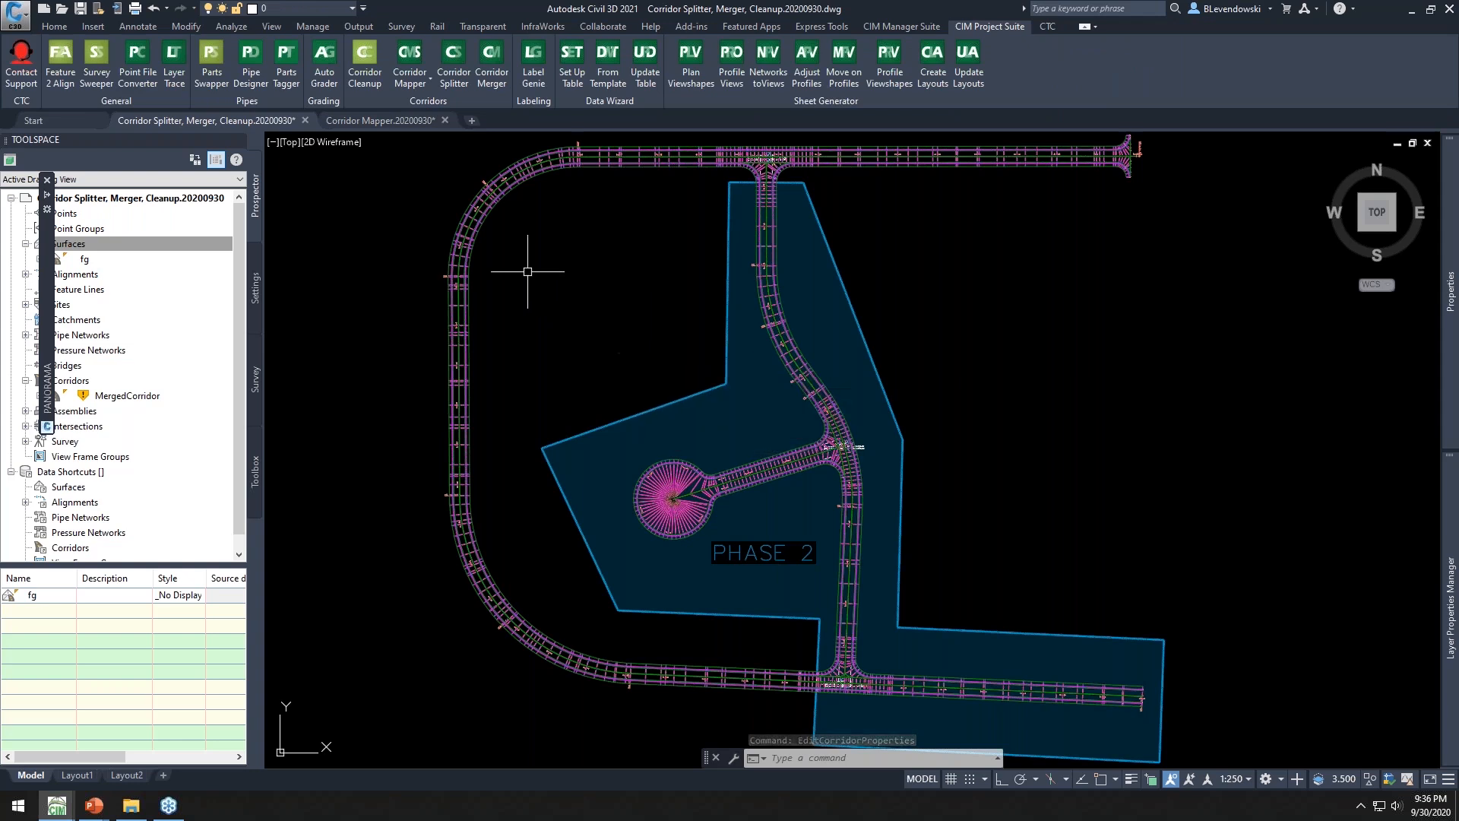
pyautogui.click(380, 120)
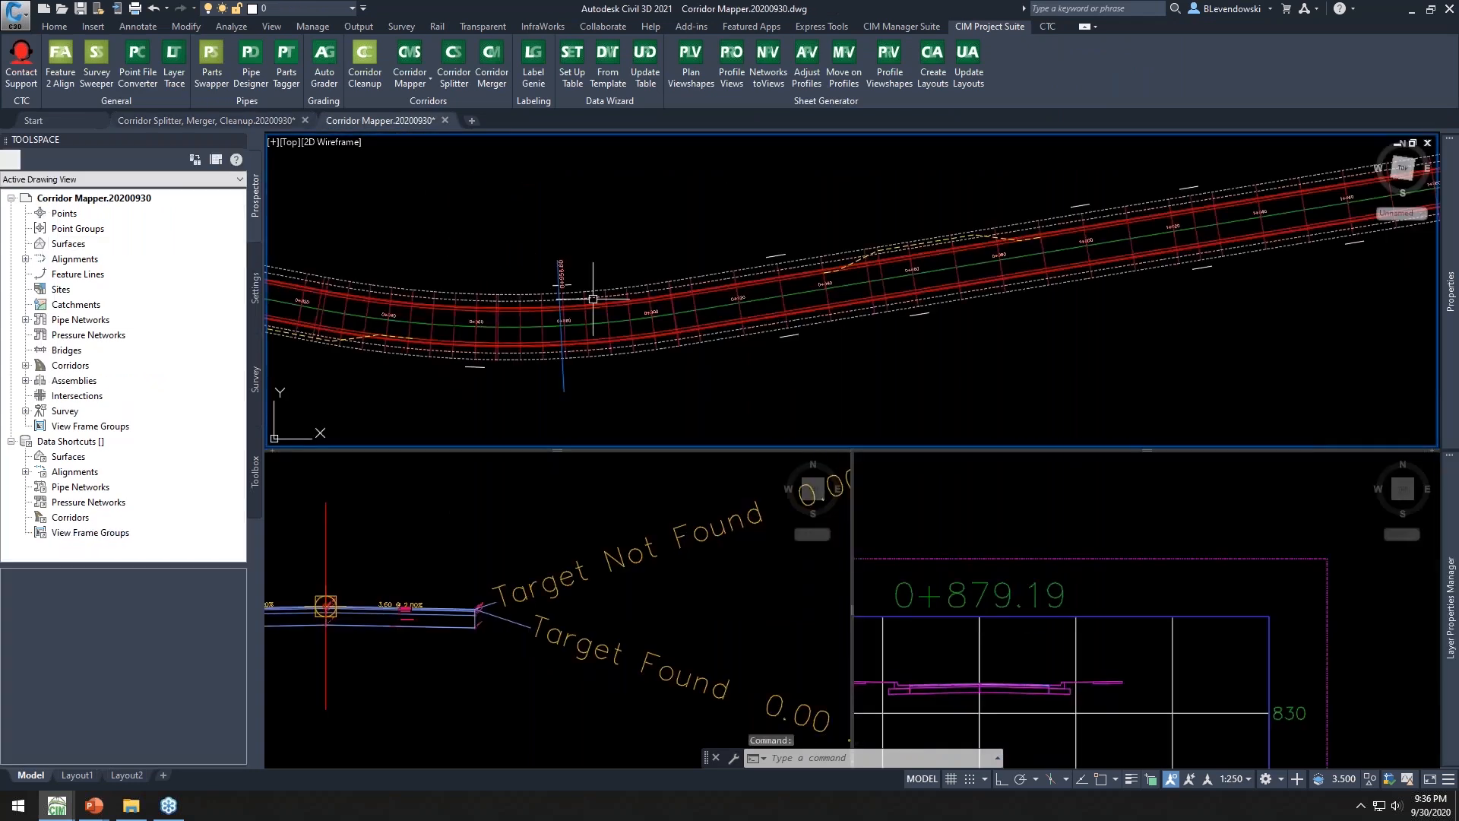
pyautogui.moveTo(621, 253)
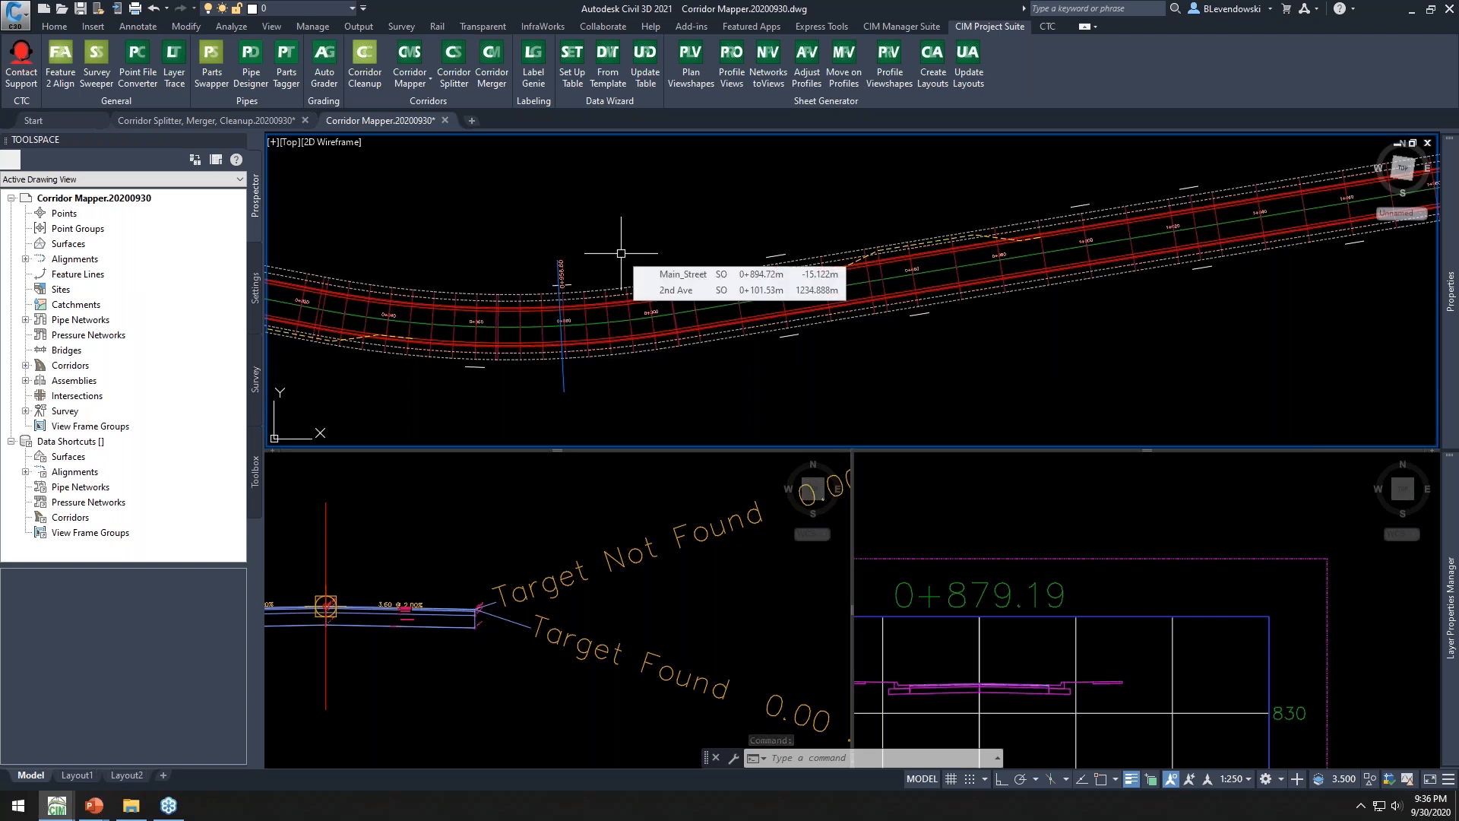
pyautogui.click(224, 142)
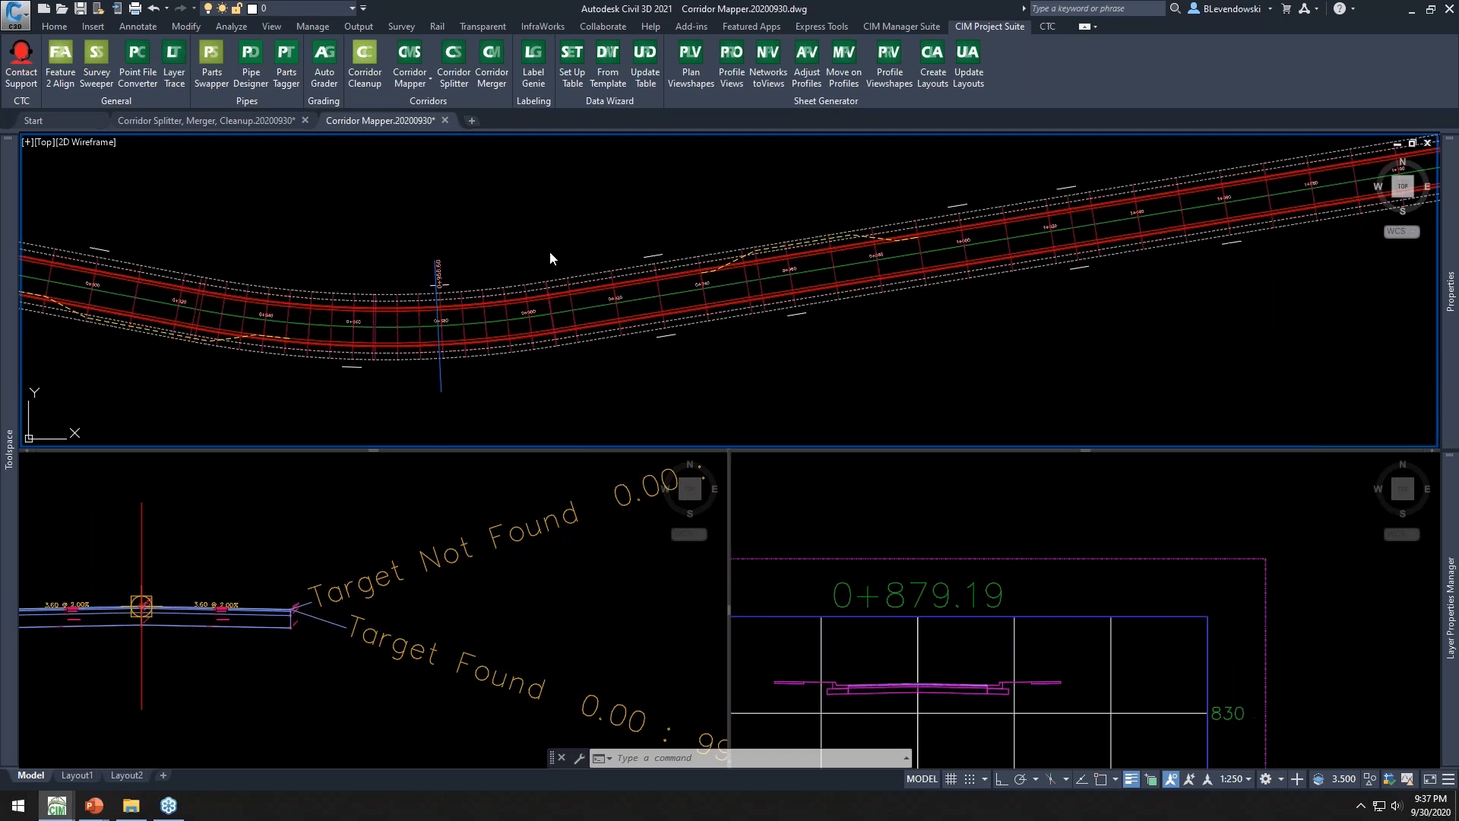
# Open the Reconstruction Main St region's targets and browse feature-line width targets by layer without applying any
pyautogui.press('Escape')
pyautogui.click(504, 293)
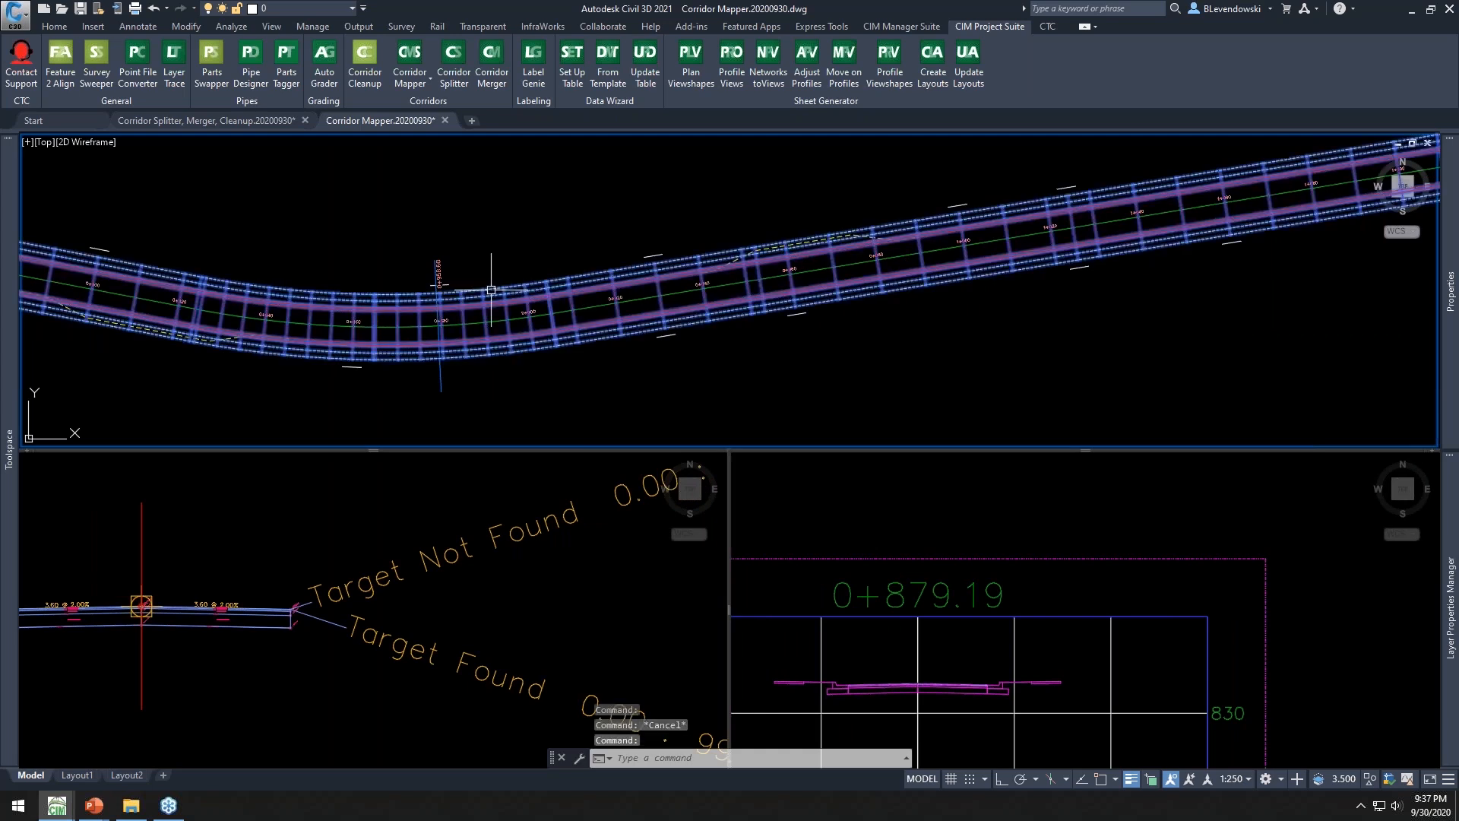
pyautogui.click(329, 63)
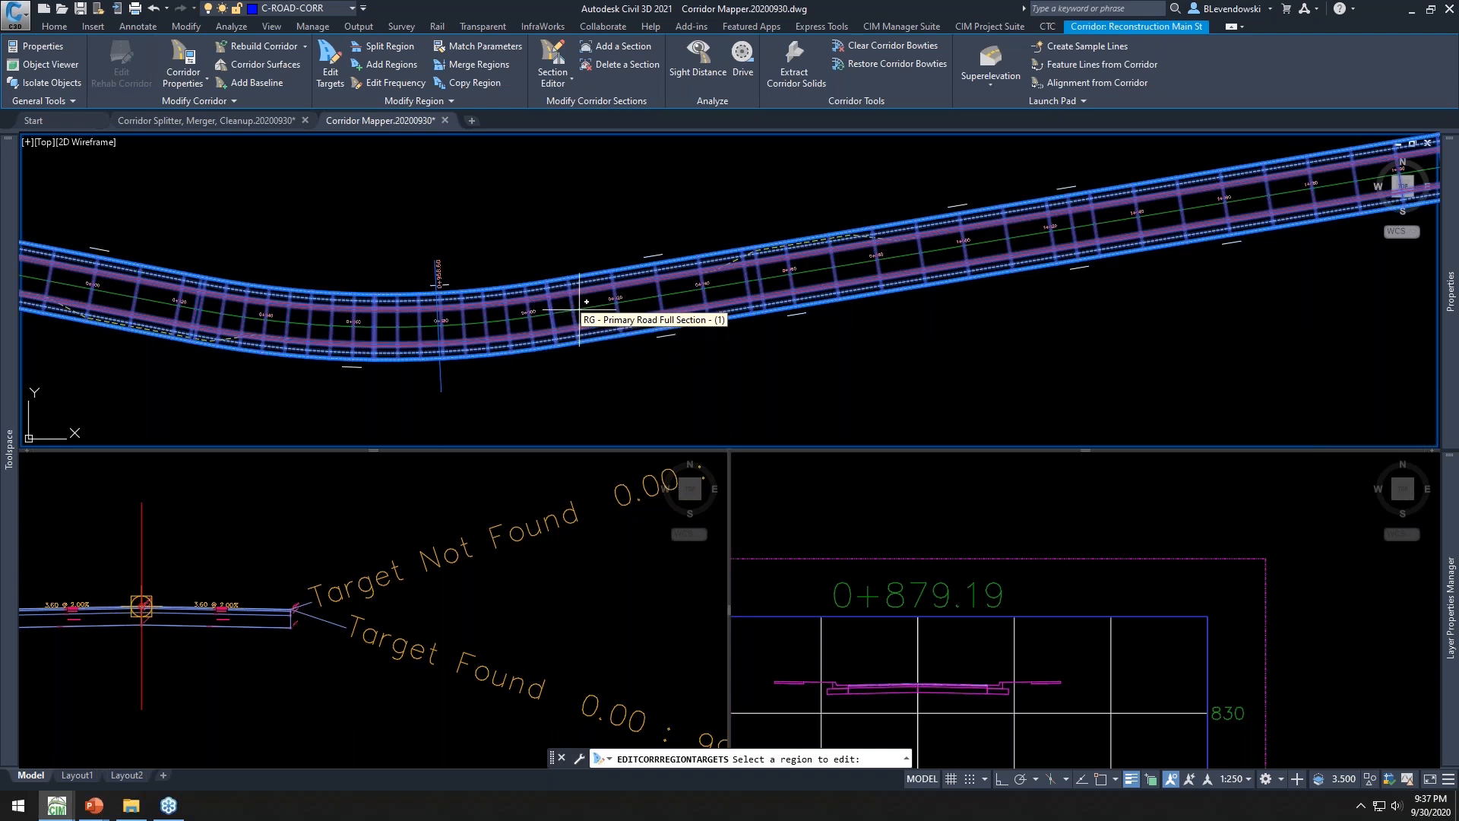
pyautogui.click(614, 291)
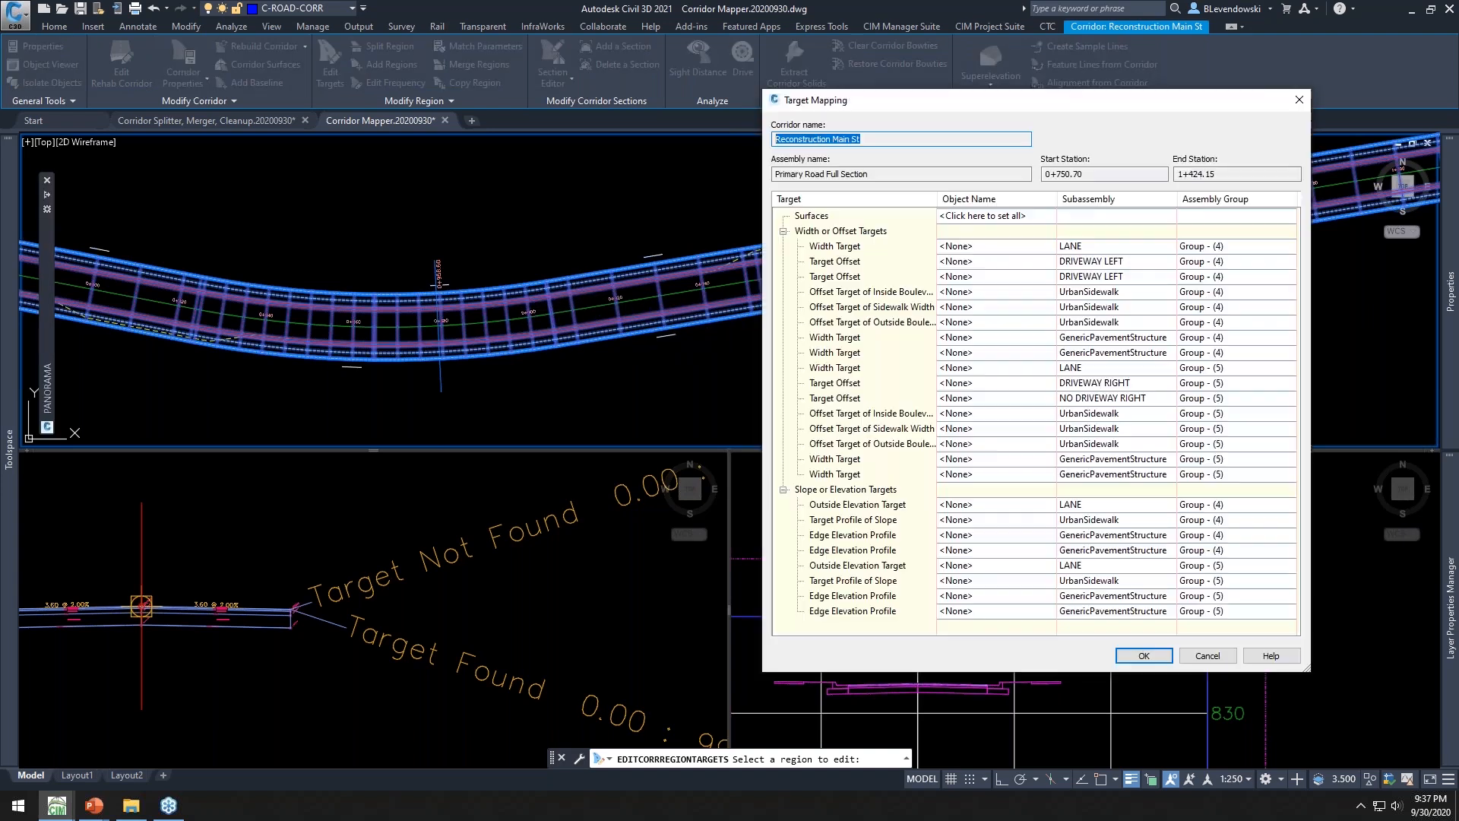
pyautogui.moveTo(1025, 108)
pyautogui.mouseDown()
pyautogui.moveTo(749, 92)
pyautogui.moveTo(724, 41)
pyautogui.mouseUp()
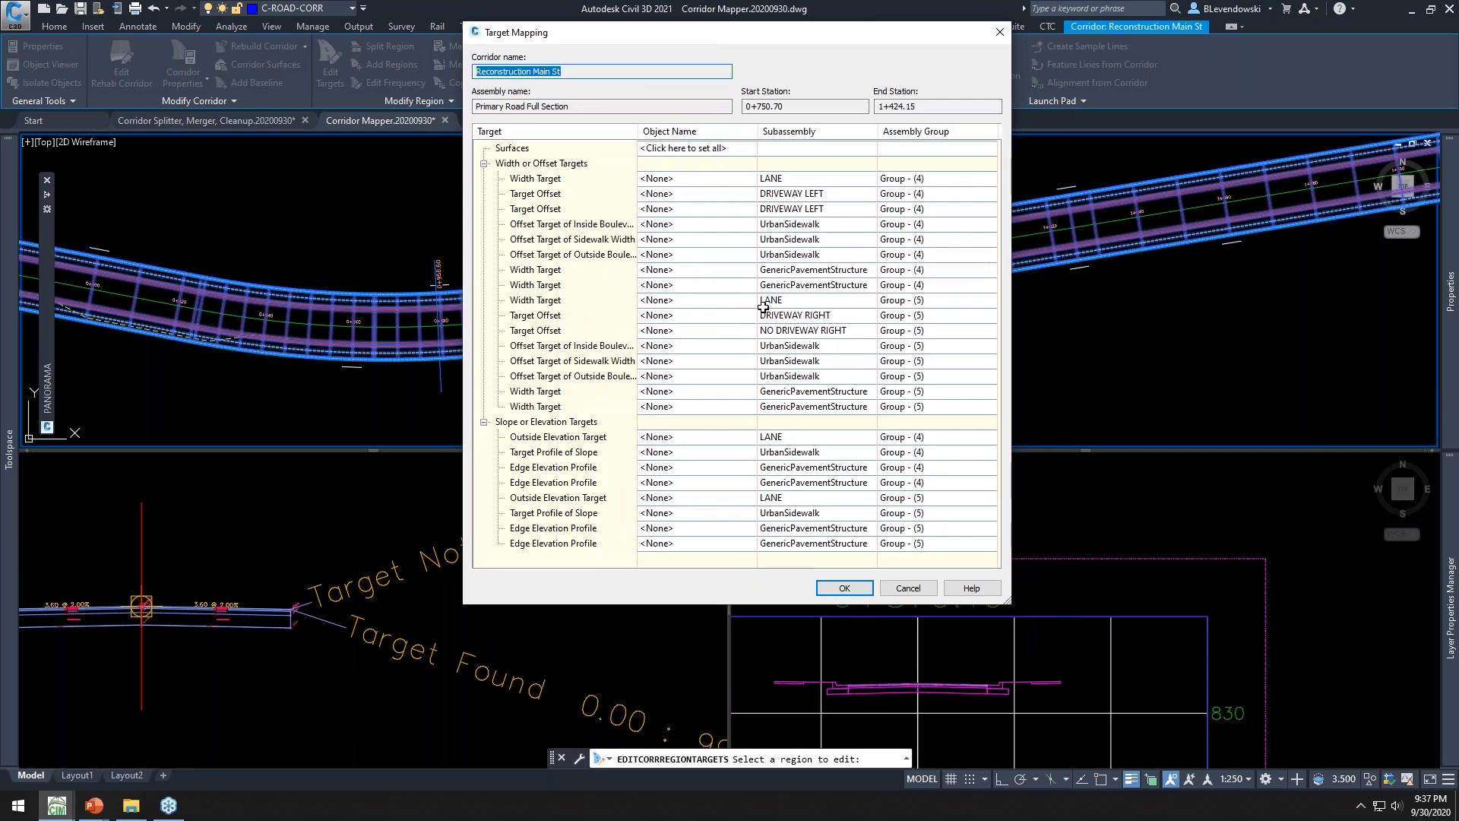
pyautogui.click(721, 184)
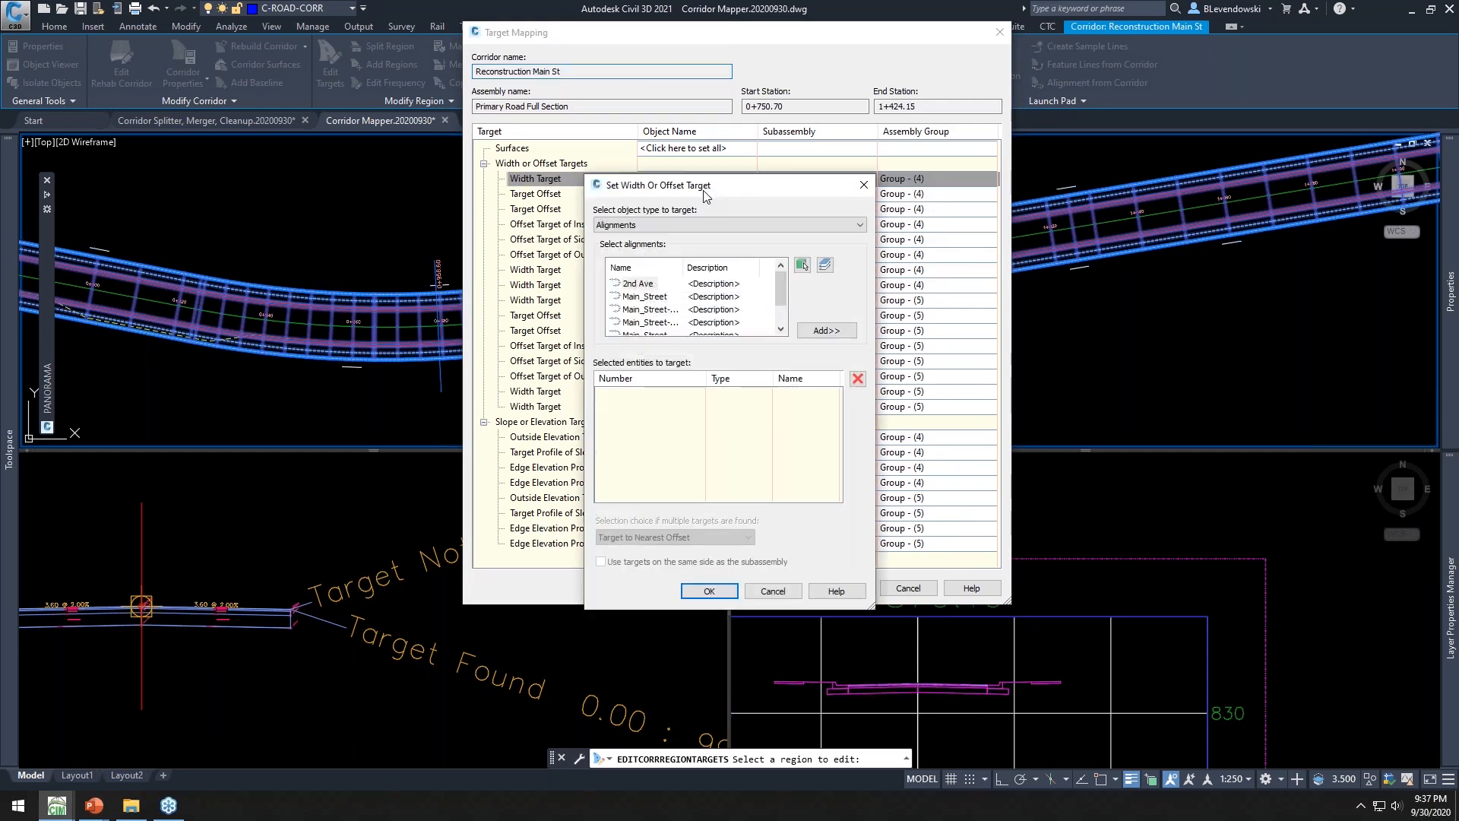
pyautogui.click(693, 225)
pyautogui.click(656, 249)
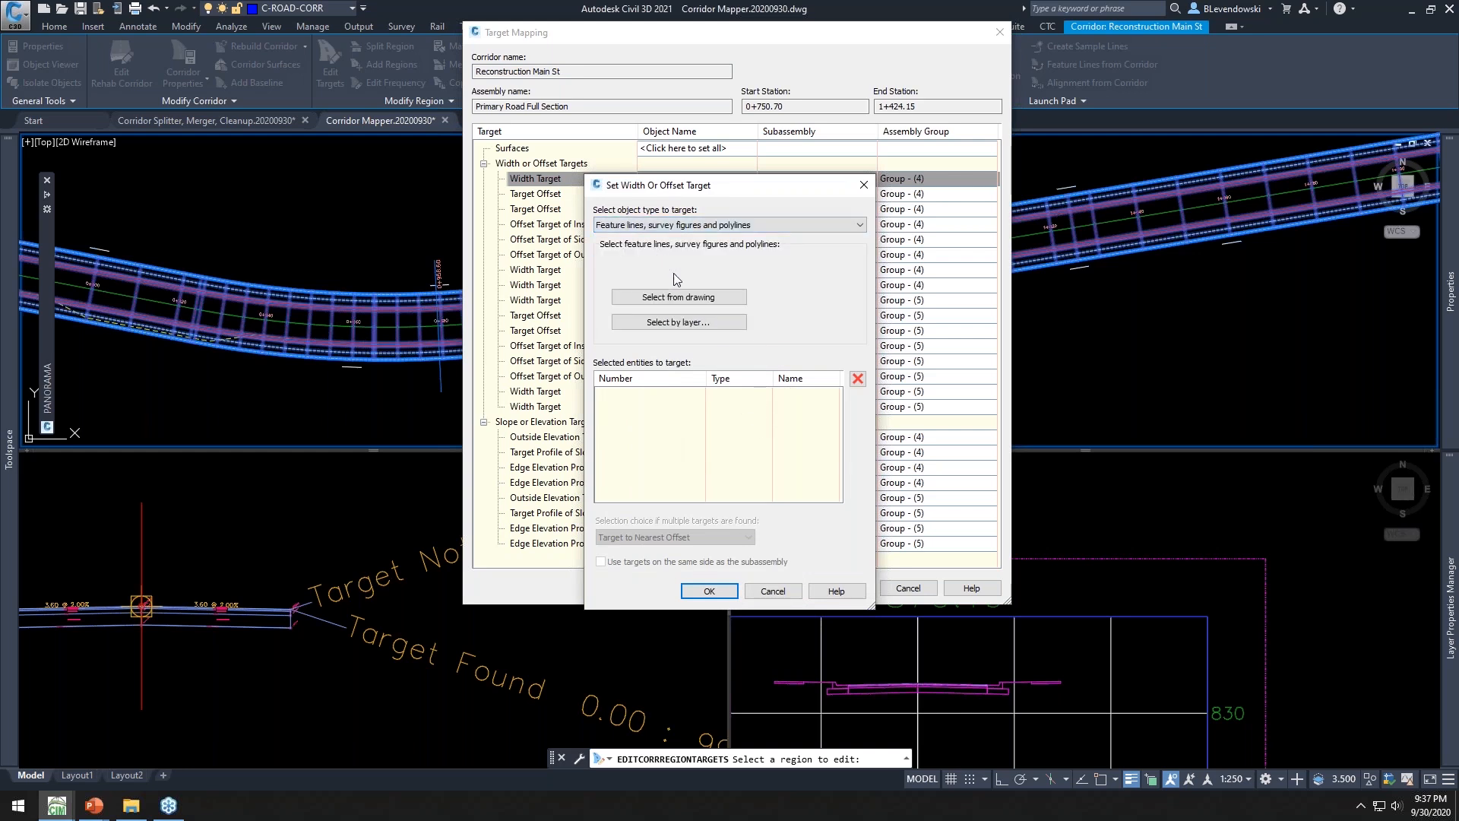
pyautogui.click(663, 326)
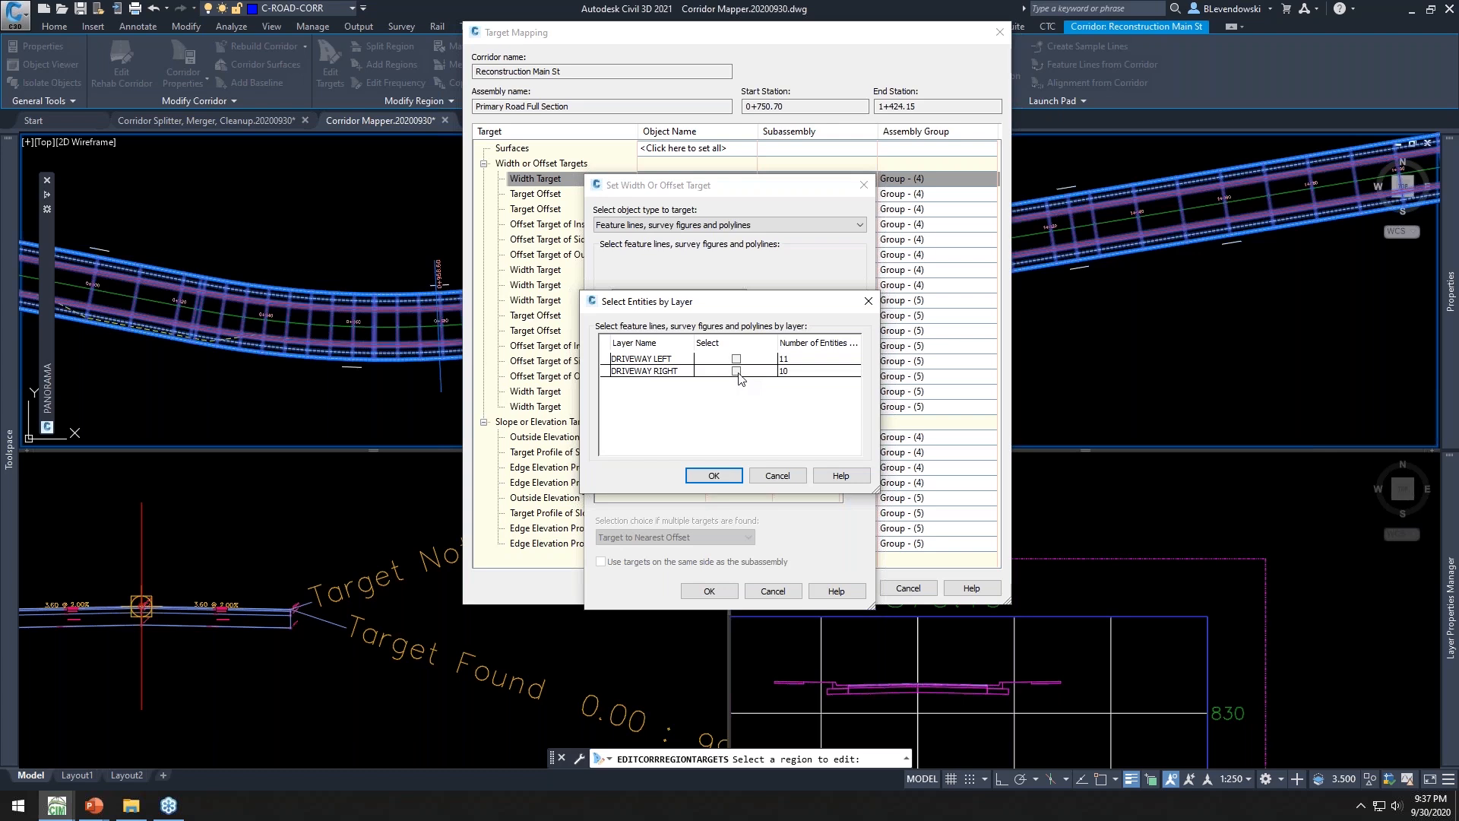
pyautogui.click(776, 477)
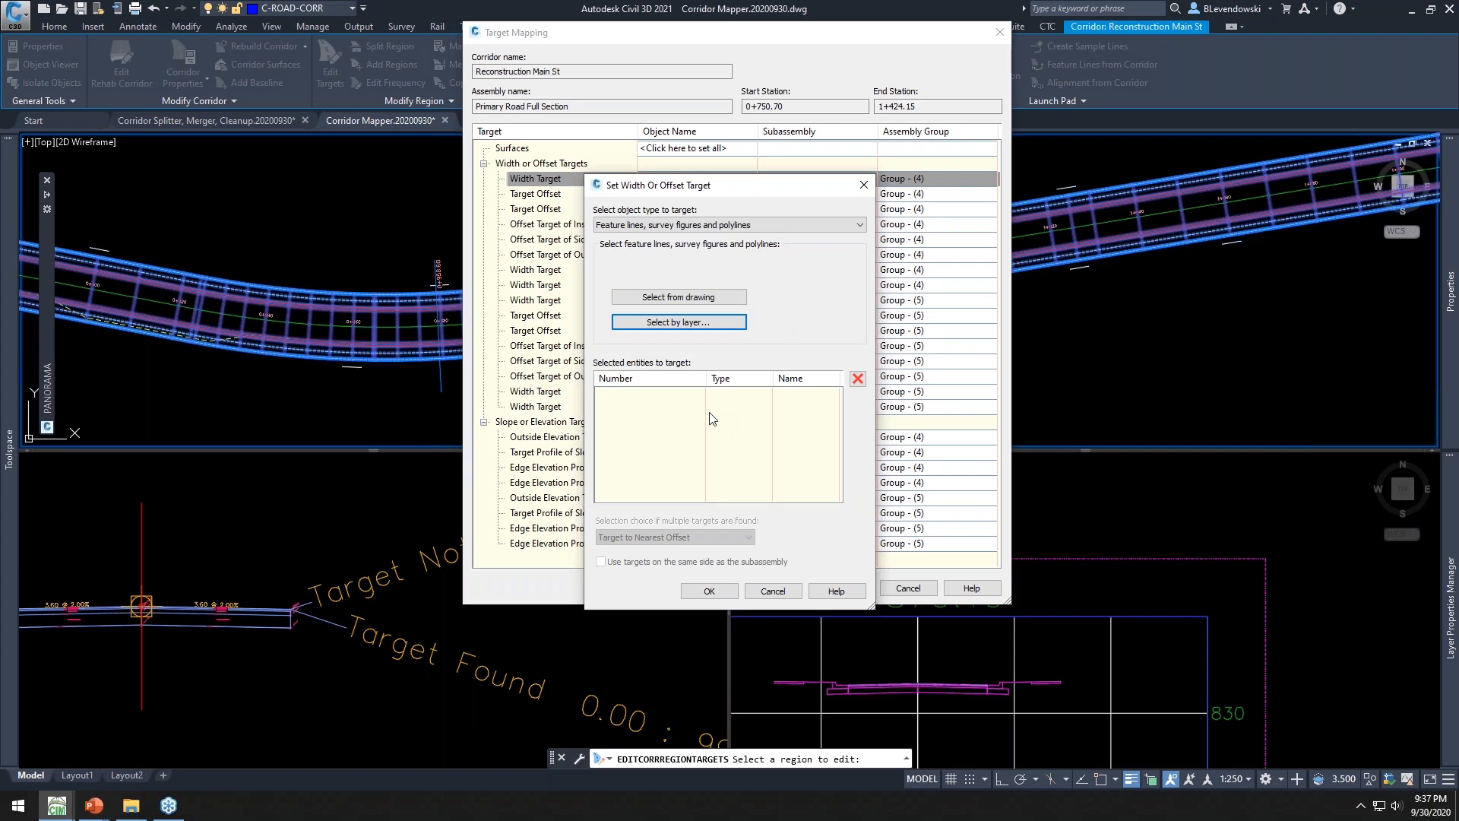
pyautogui.click(773, 591)
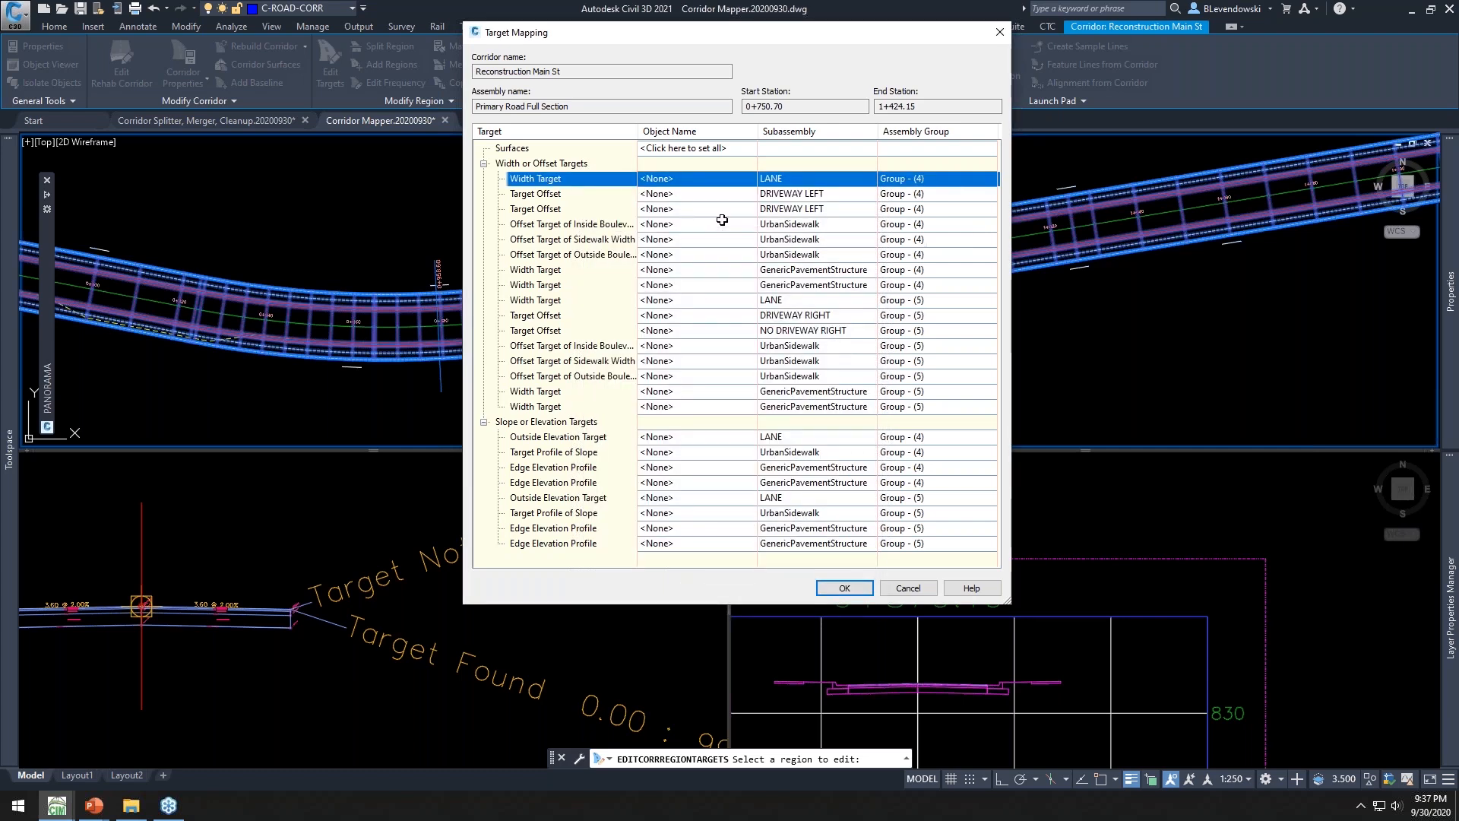
pyautogui.click(905, 589)
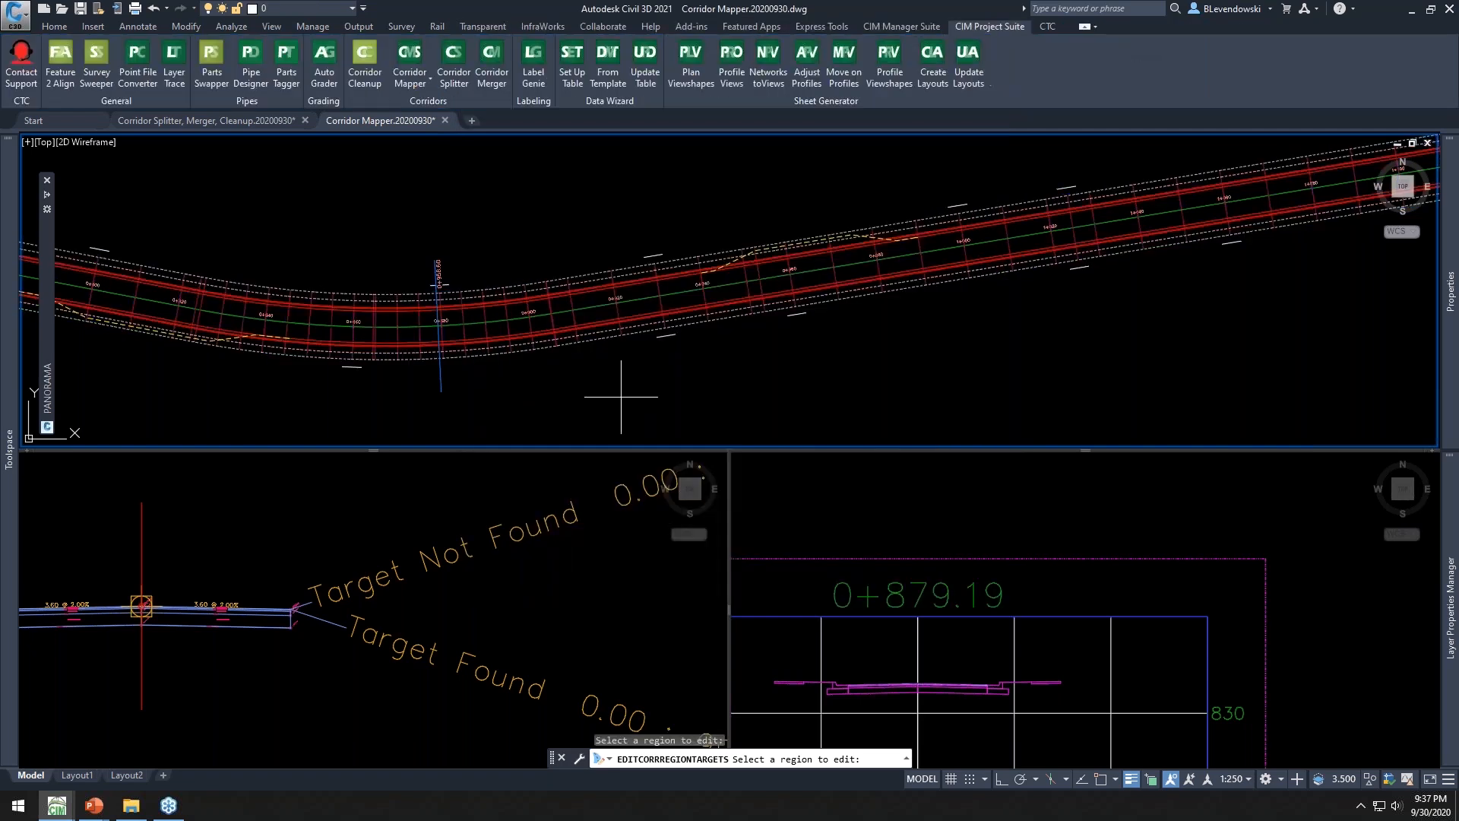
pyautogui.press('Escape')
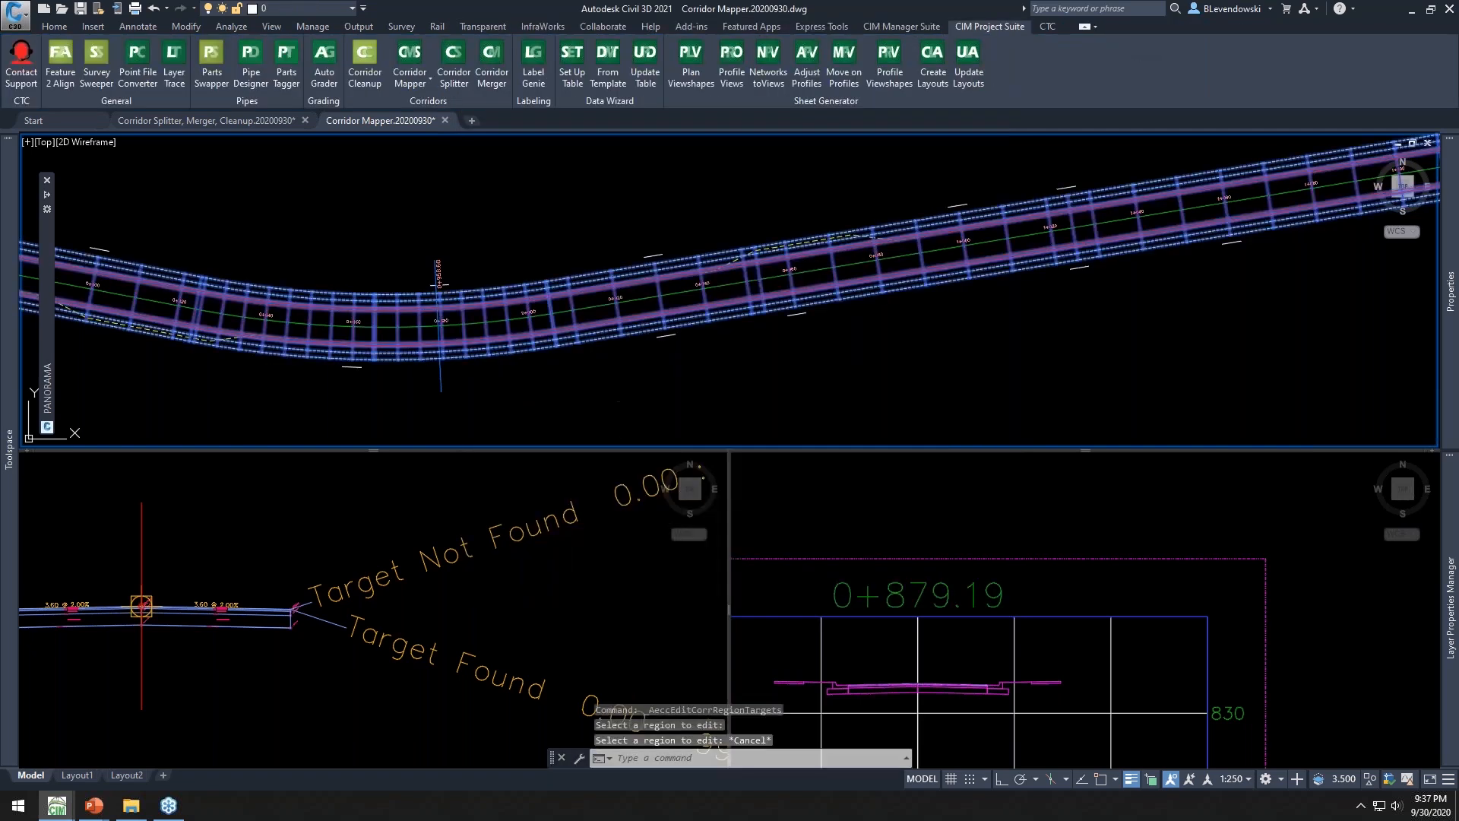
pyautogui.press('Escape')
pyautogui.press('Escape')
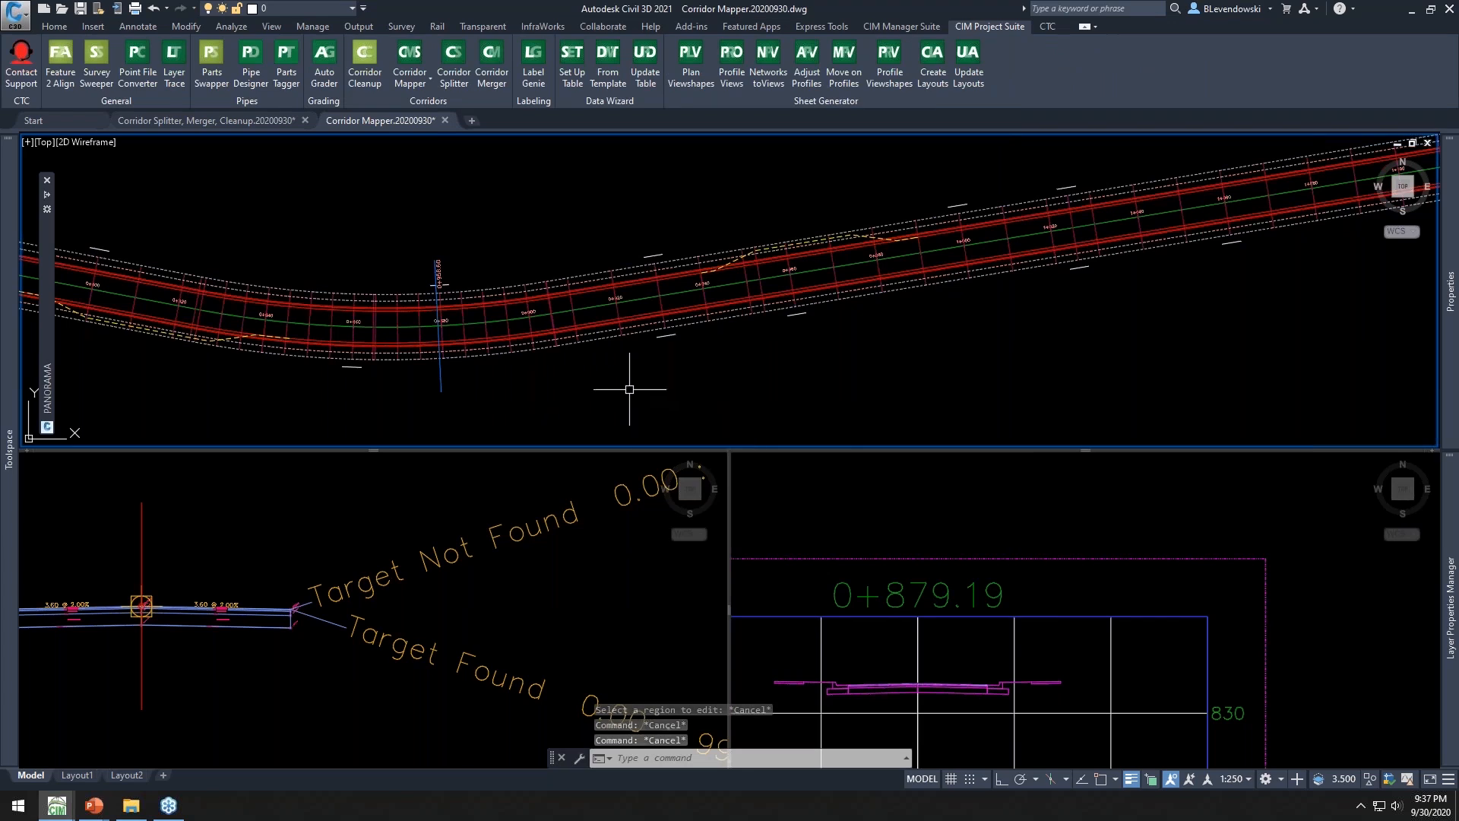
# Examine the assembly's Target Found and Target Not Found branches in the section viewport
pyautogui.moveTo(537, 381)
pyautogui.mouseDown(button='middle')
pyautogui.moveTo(570, 357)
pyautogui.moveTo(696, 338)
pyautogui.mouseUp(button='middle')
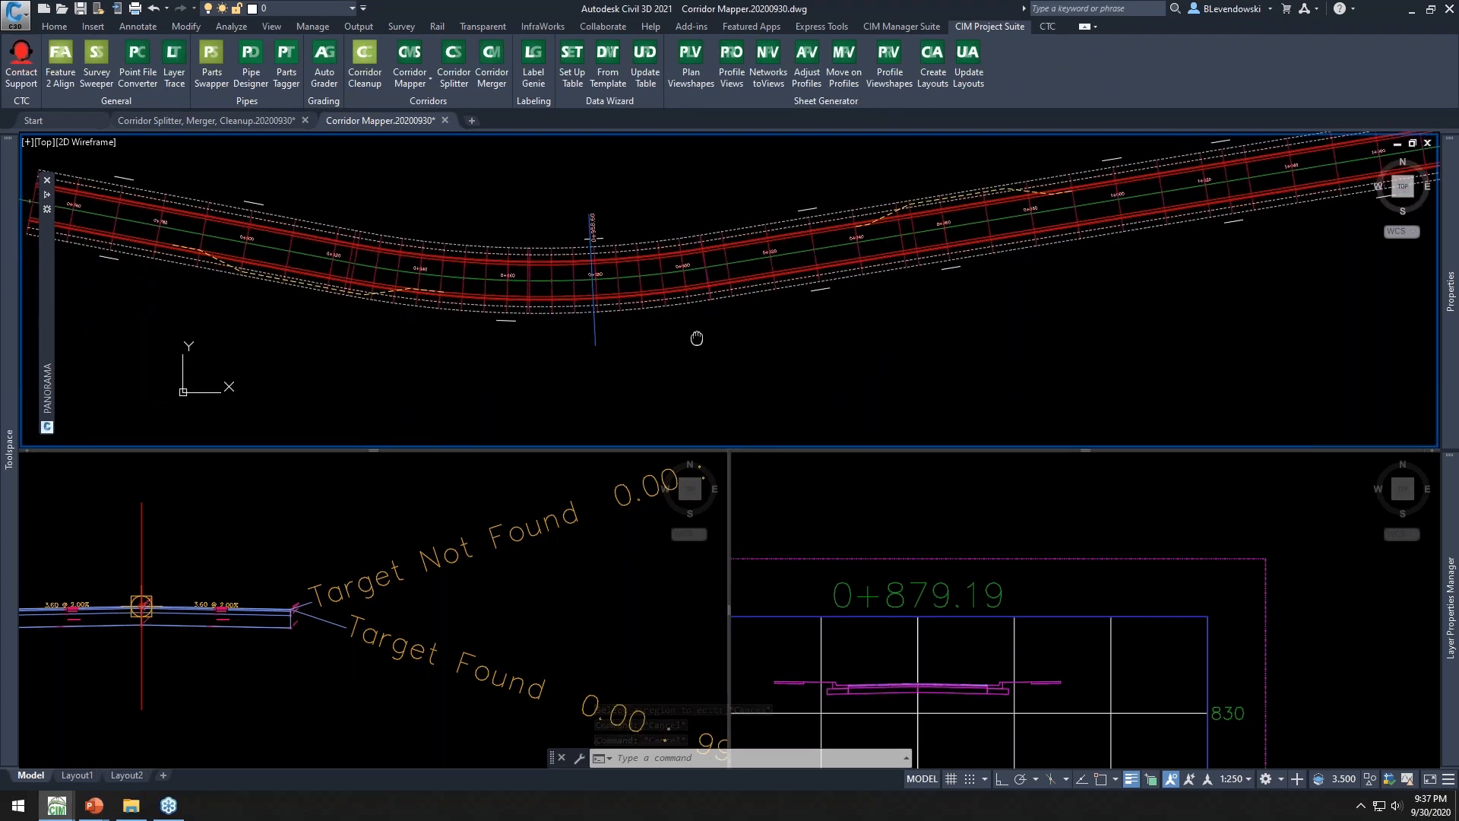
pyautogui.click(391, 489)
pyautogui.scroll(-2, 437, 521)
pyautogui.scroll(-2, 438, 521)
pyautogui.moveTo(563, 560); pyautogui.dragTo(481, 609, button='middle')
pyautogui.press('Escape')
pyautogui.press('Escape')
pyautogui.press('Escape')
pyautogui.click(425, 689)
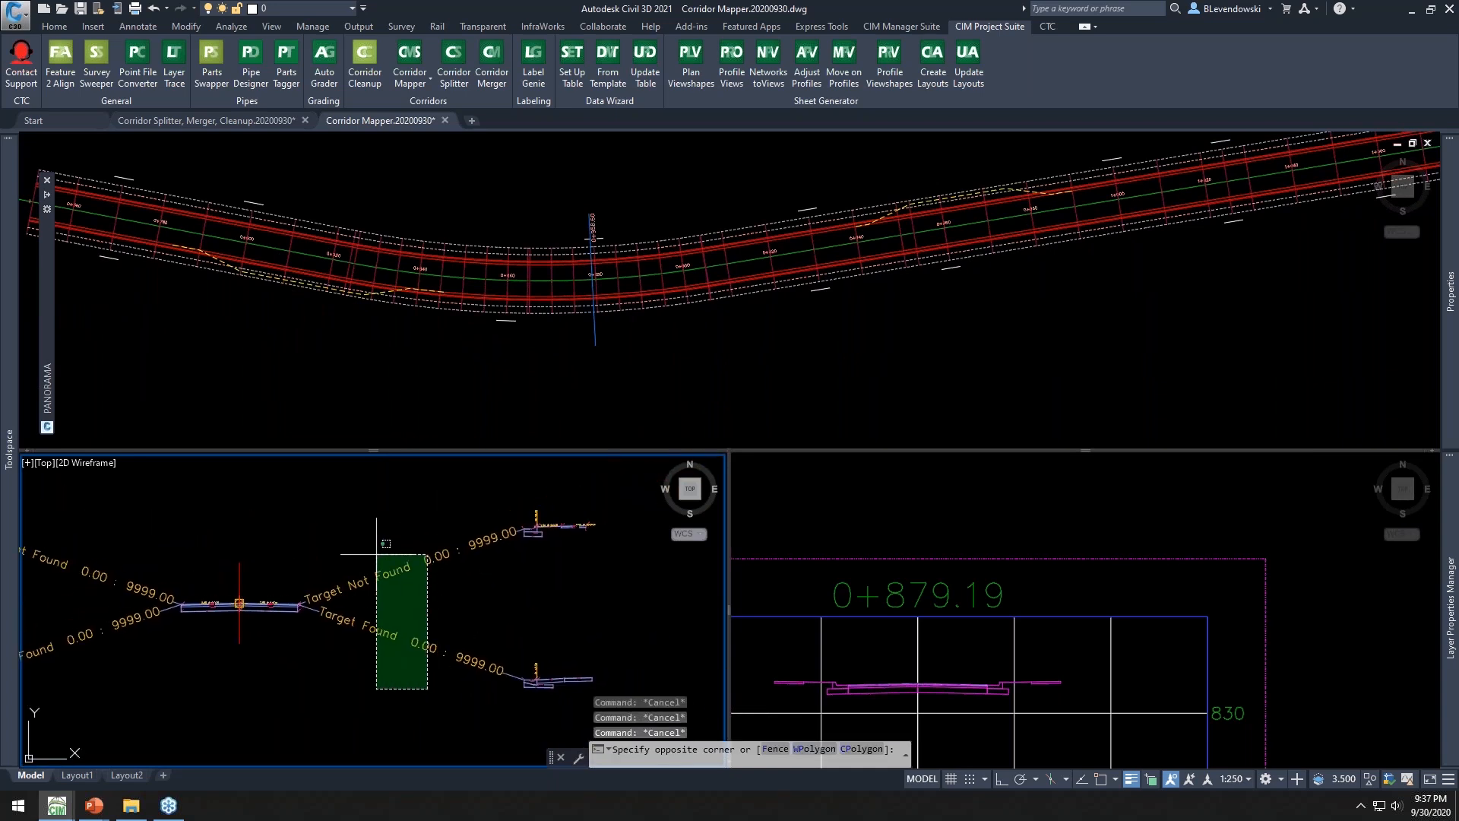
pyautogui.click(341, 519)
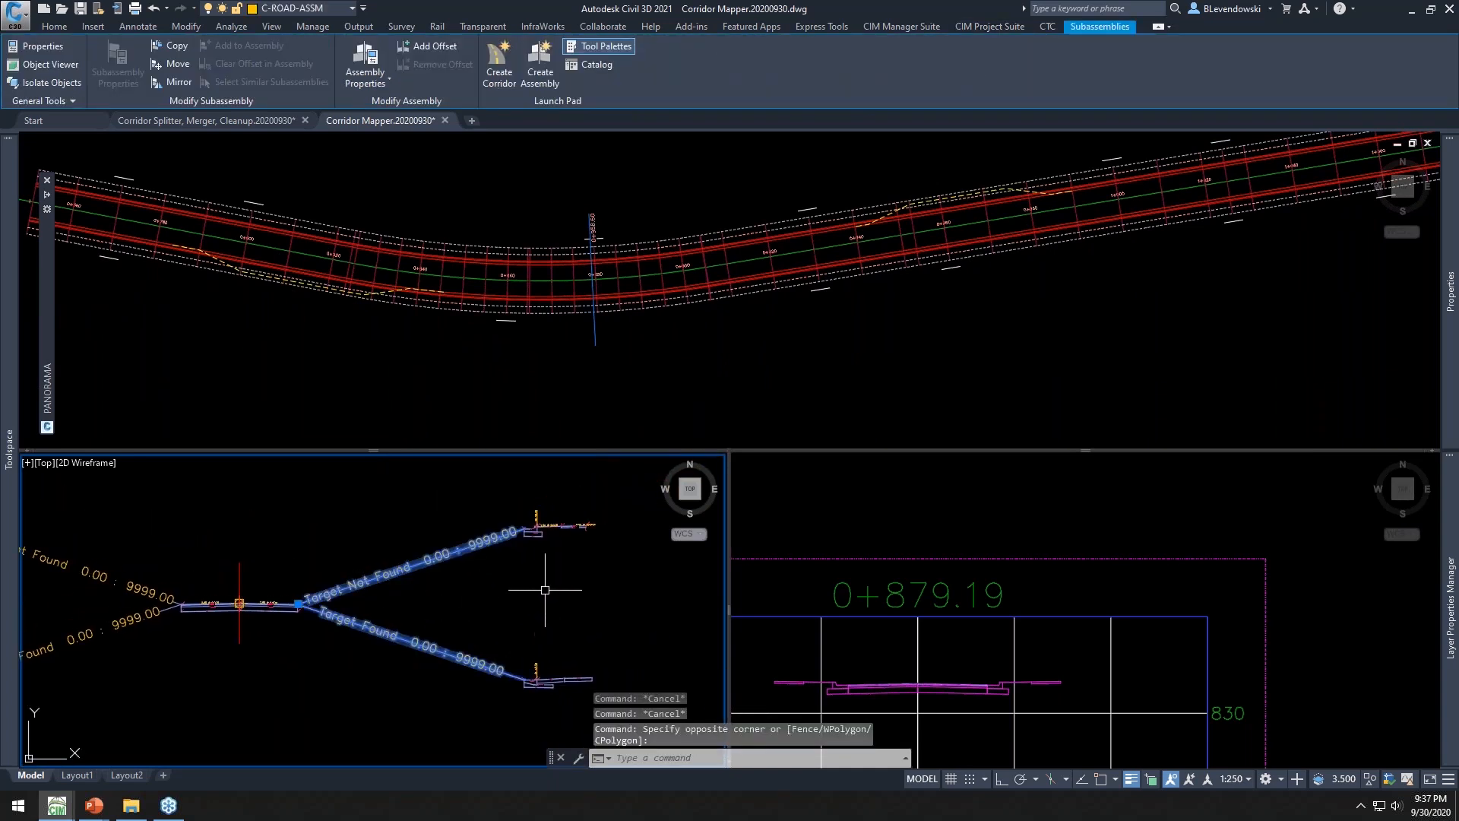
pyautogui.press('Escape')
pyautogui.press('Escape')
pyautogui.scroll(4, 532, 557)
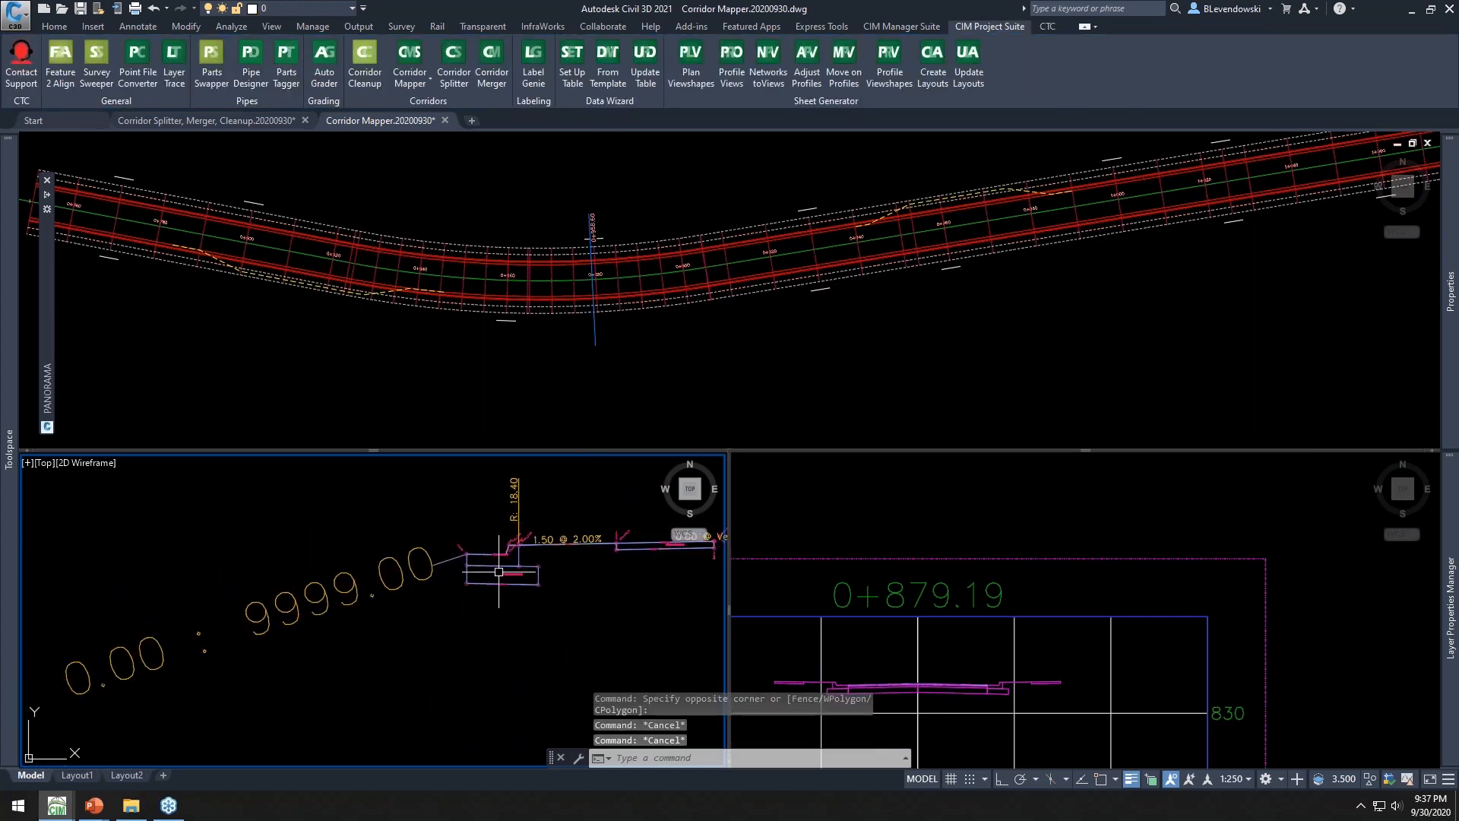
# Review the assembly branches in the section viewport and the corridor's driveway areas in plan
pyautogui.moveTo(585, 633); pyautogui.dragTo(517, 507, button='middle')
pyautogui.moveTo(515, 657); pyautogui.dragTo(500, 486, button='middle')
pyautogui.scroll(2, 431, 589)
pyautogui.moveTo(431, 589); pyautogui.dragTo(297, 594, button='middle')
pyautogui.scroll(3, 260, 608)
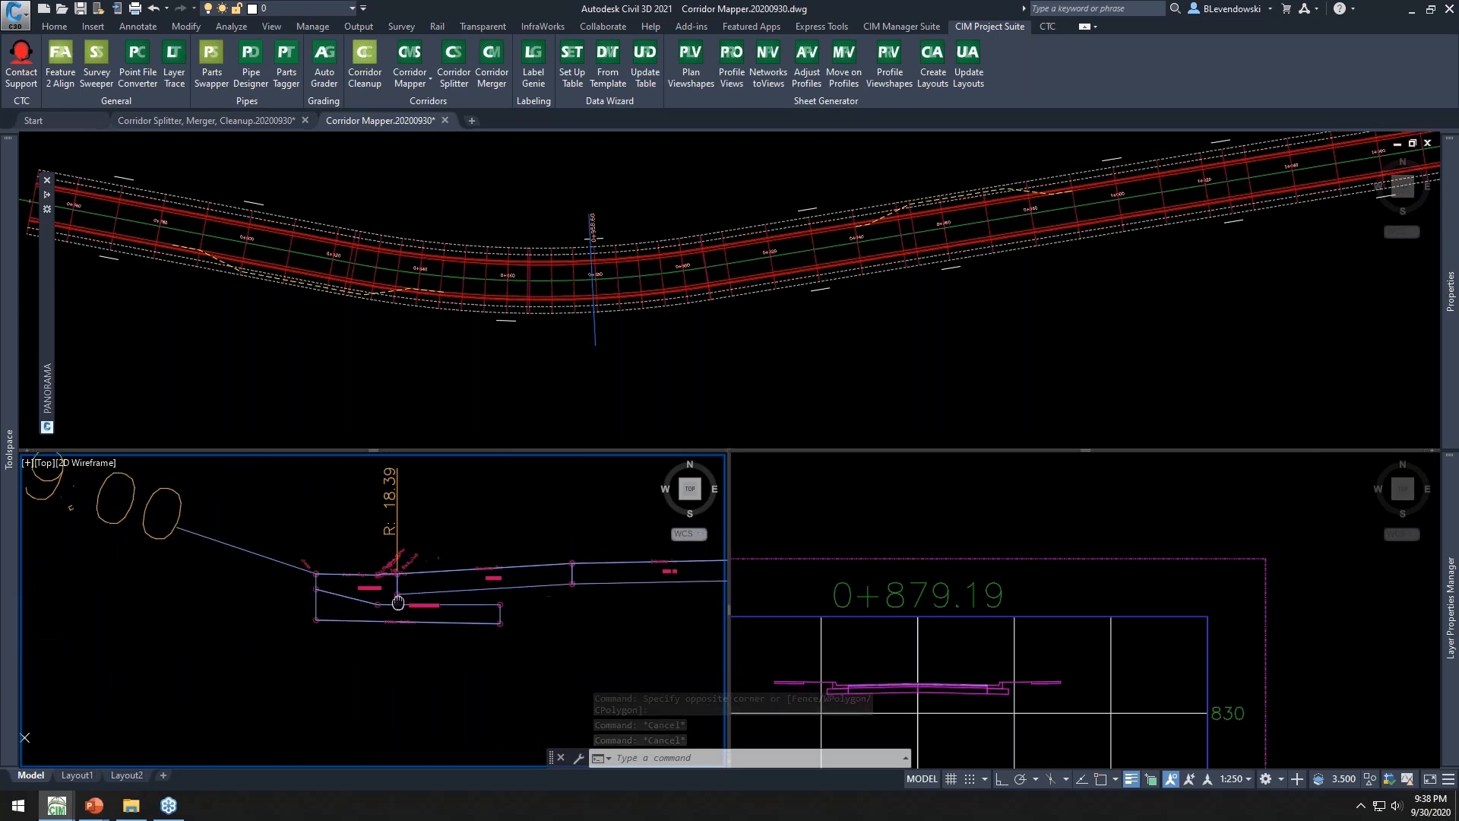
pyautogui.scroll(-4, 543, 622)
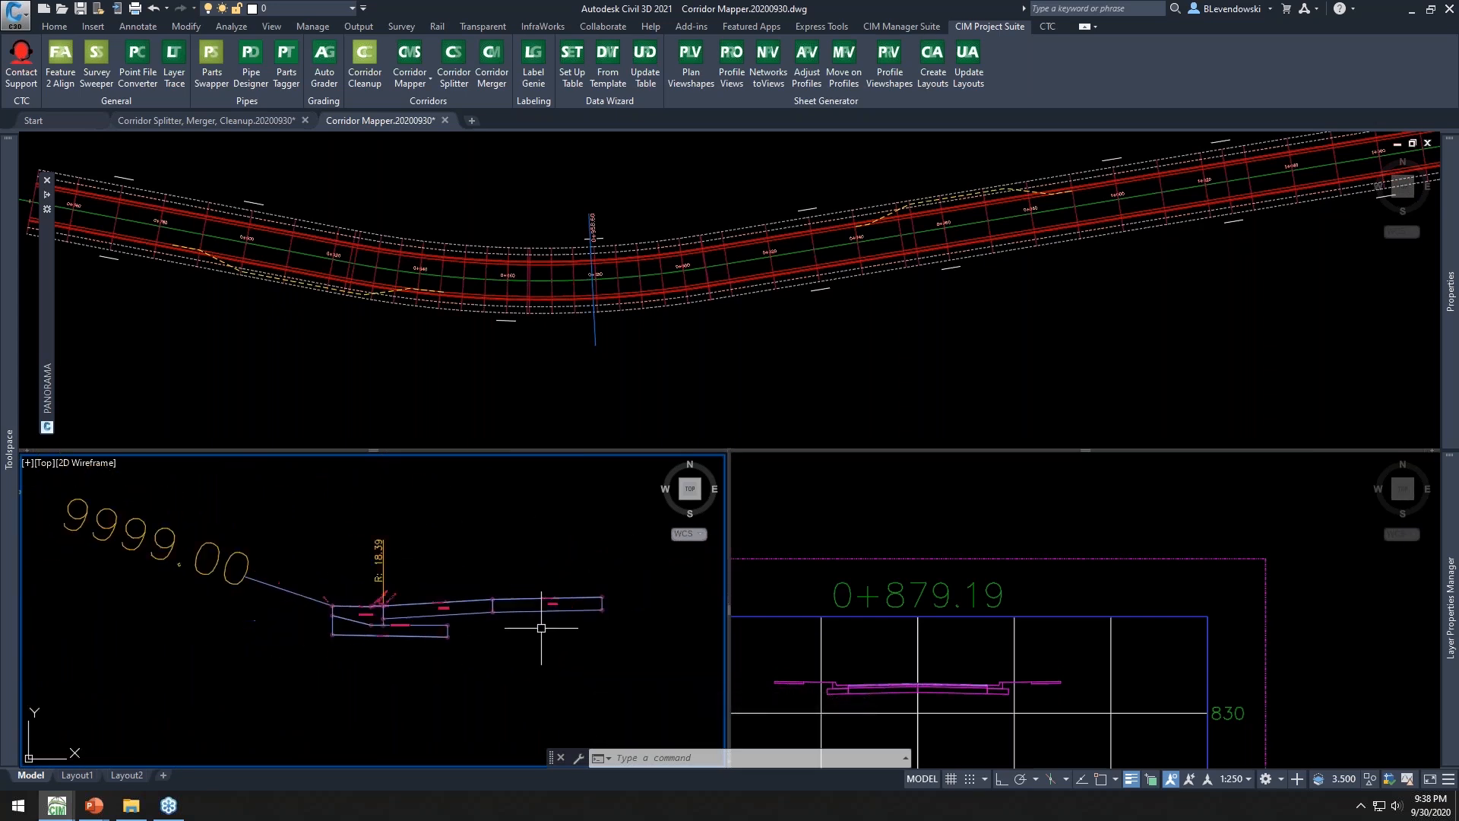
pyautogui.click(503, 380)
pyautogui.moveTo(342, 342); pyautogui.dragTo(621, 377, button='middle')
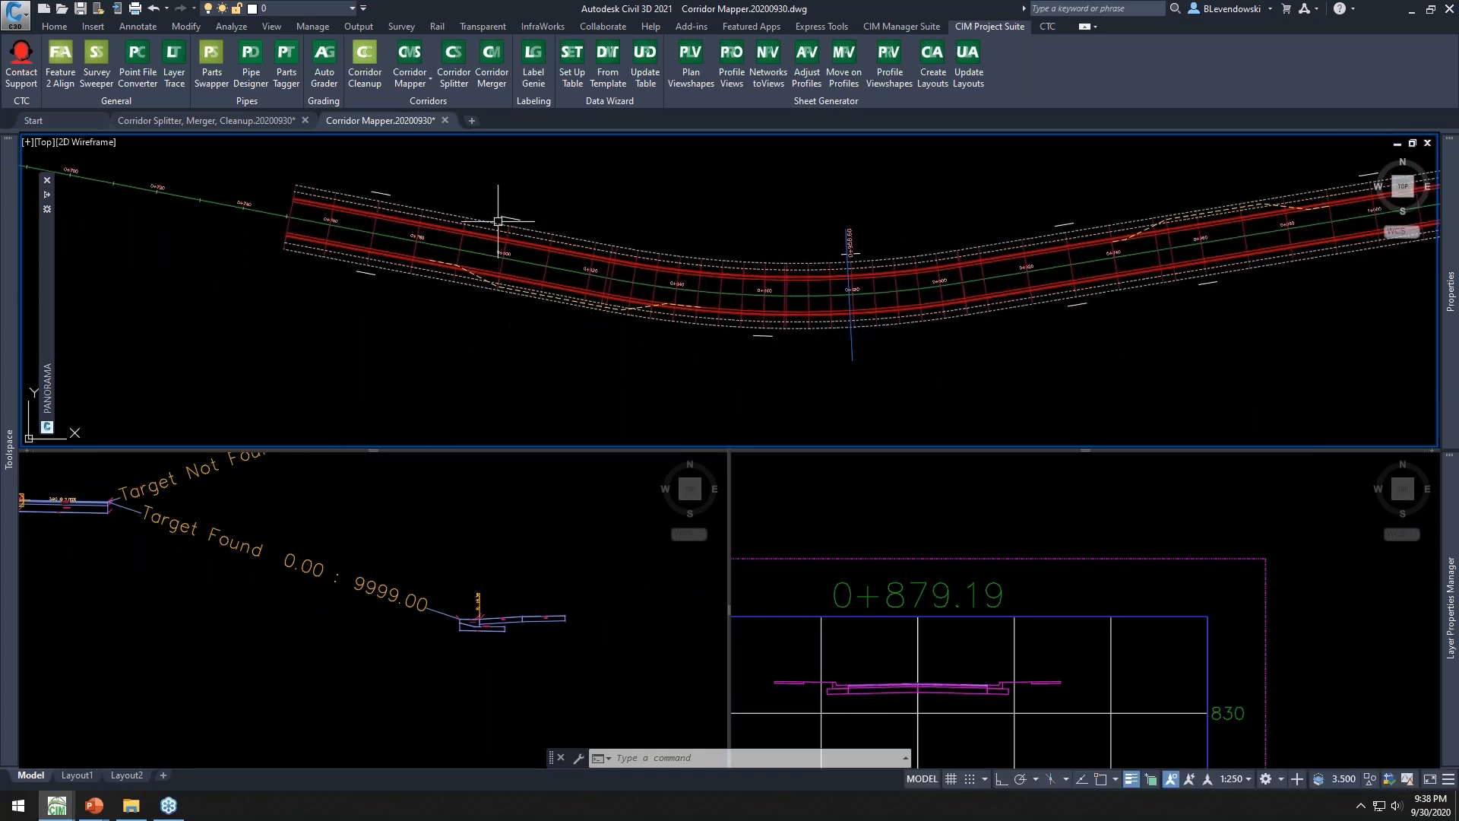
pyautogui.click(367, 540)
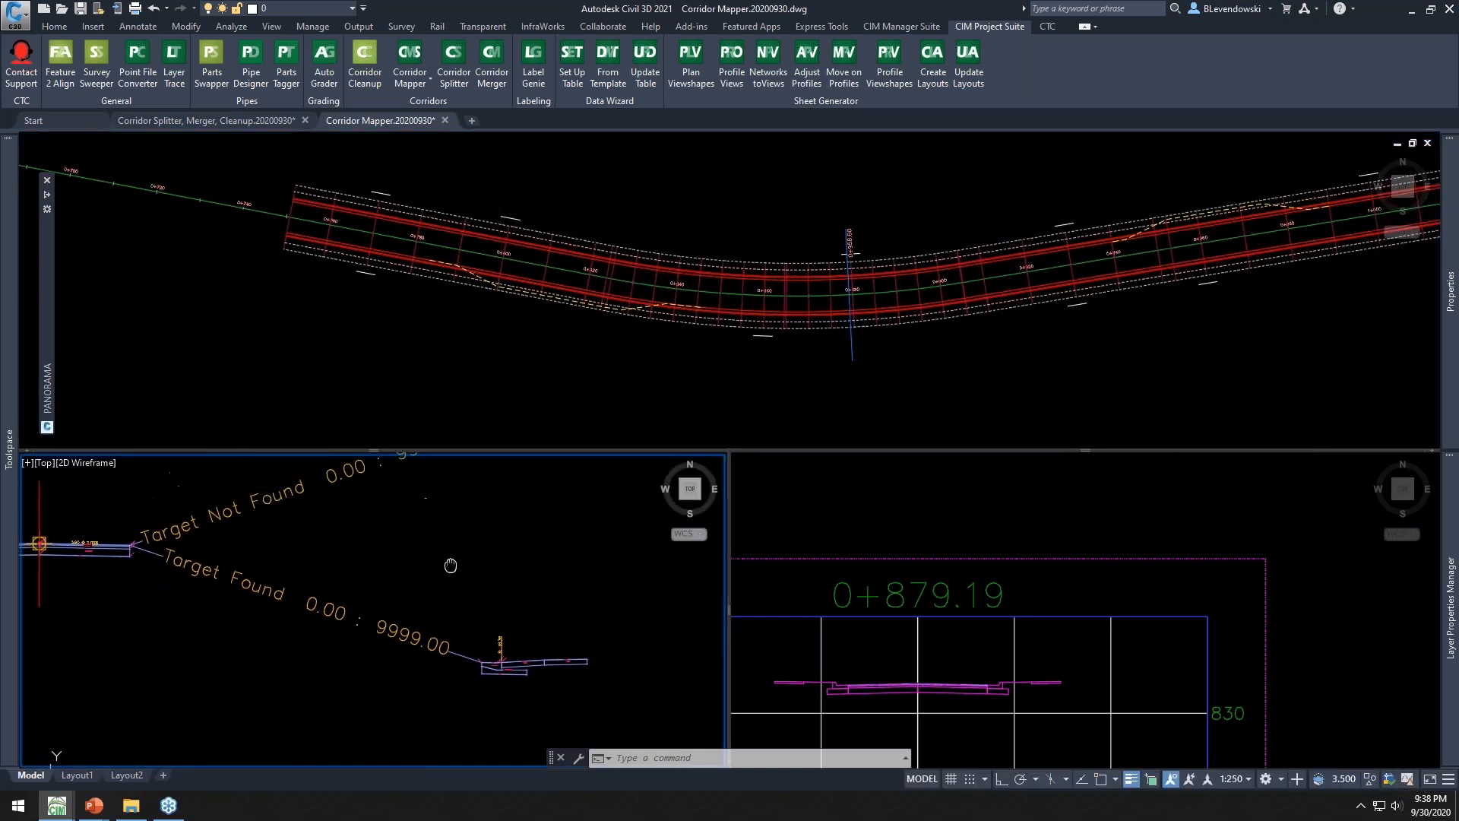
pyautogui.moveTo(449, 560); pyautogui.dragTo(452, 707, button='middle')
pyautogui.click(491, 286)
pyautogui.press('Escape')
pyautogui.press('Escape')
pyautogui.click(511, 218)
pyautogui.moveTo(904, 193); pyautogui.dragTo(375, 278, button='middle')
pyautogui.moveTo(1123, 309); pyautogui.dragTo(1104, 227, button='middle')
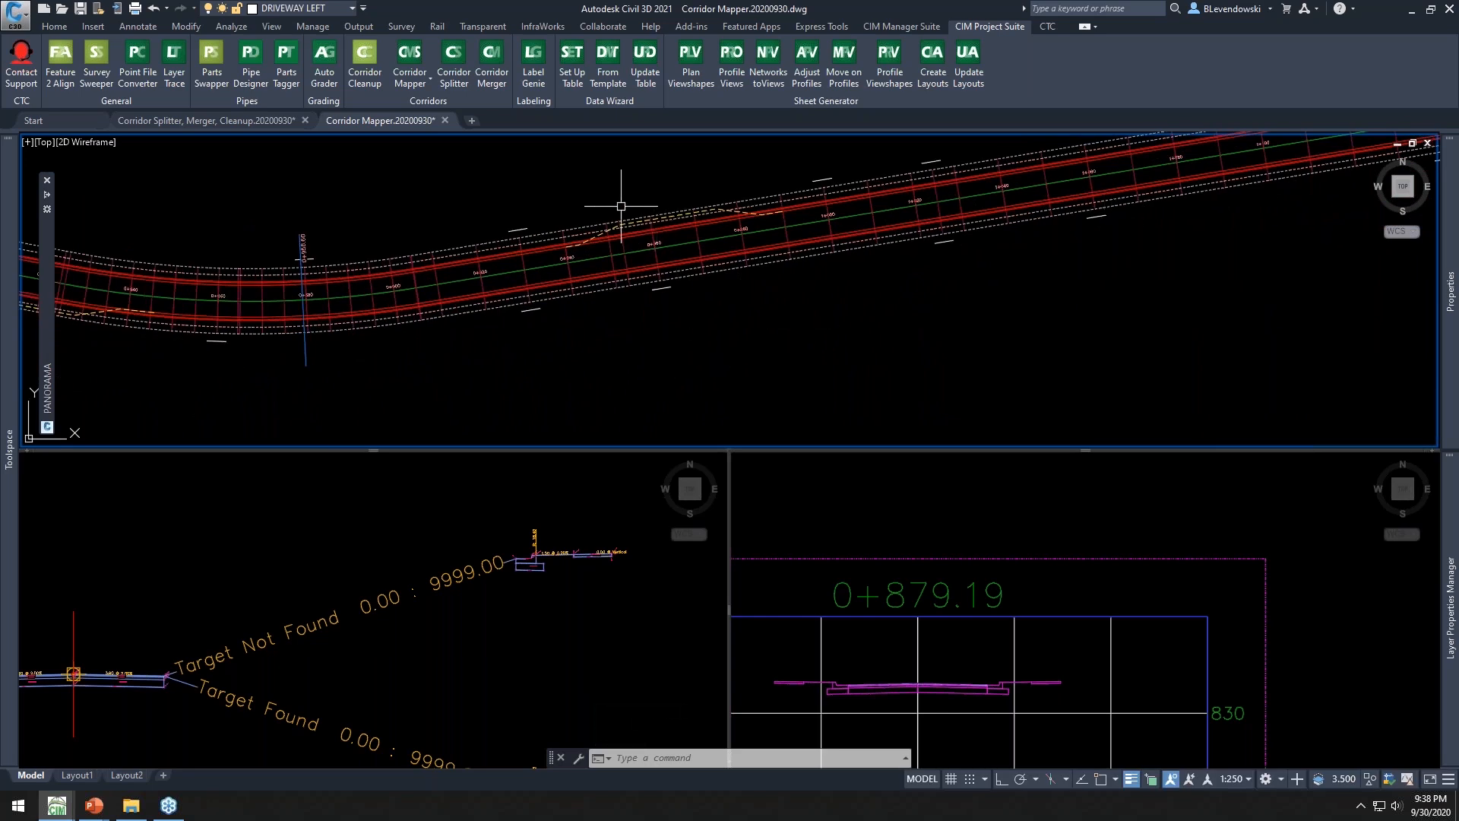
pyautogui.scroll(4, 608, 227)
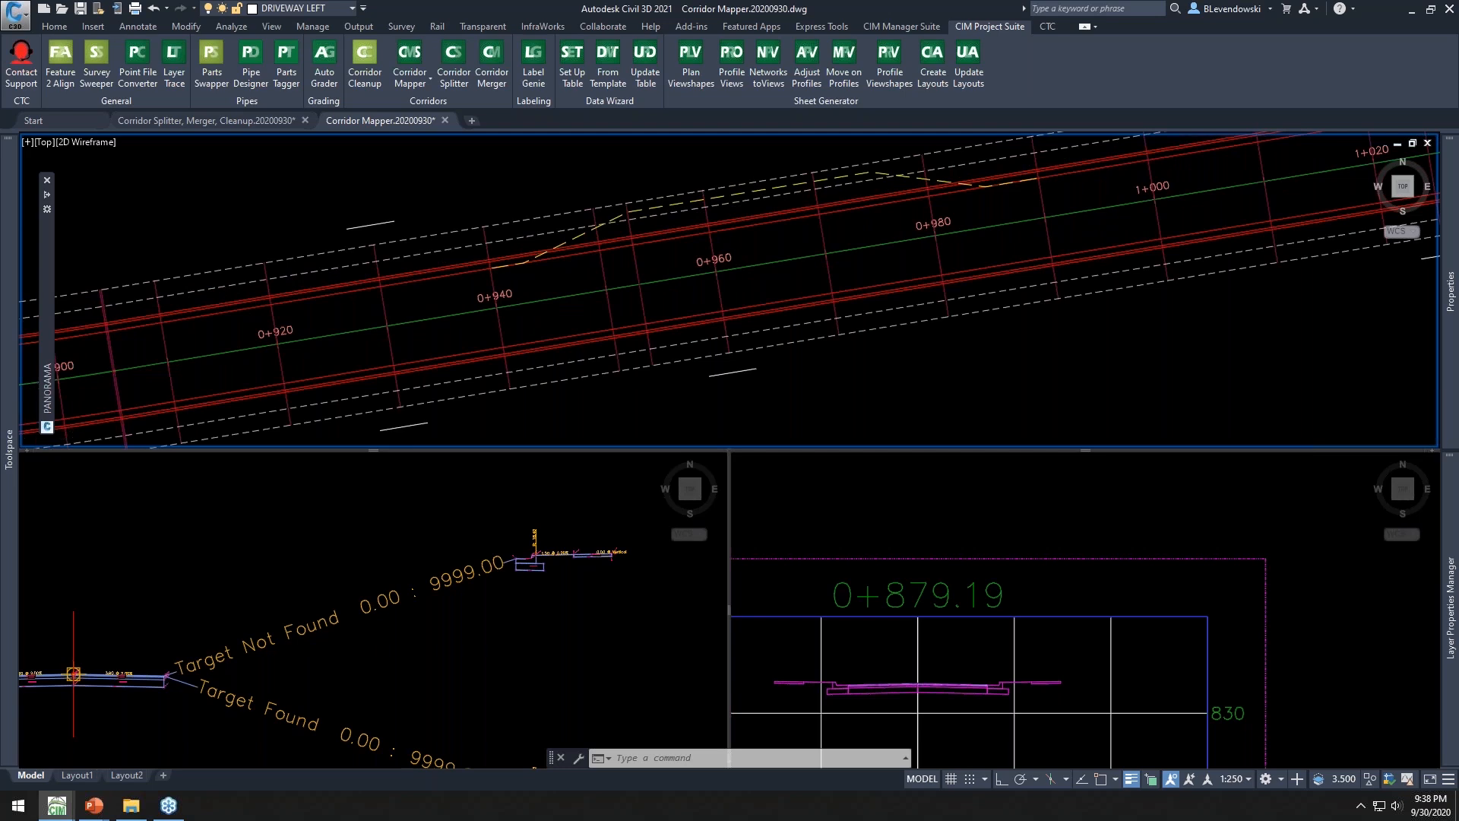
pyautogui.scroll(-5, 1088, 242)
pyautogui.moveTo(1152, 317); pyautogui.dragTo(1031, 302, button='middle')
pyautogui.press('Escape')
pyautogui.press('Escape')
pyautogui.moveTo(945, 332); pyautogui.dragTo(685, 362, button='middle')
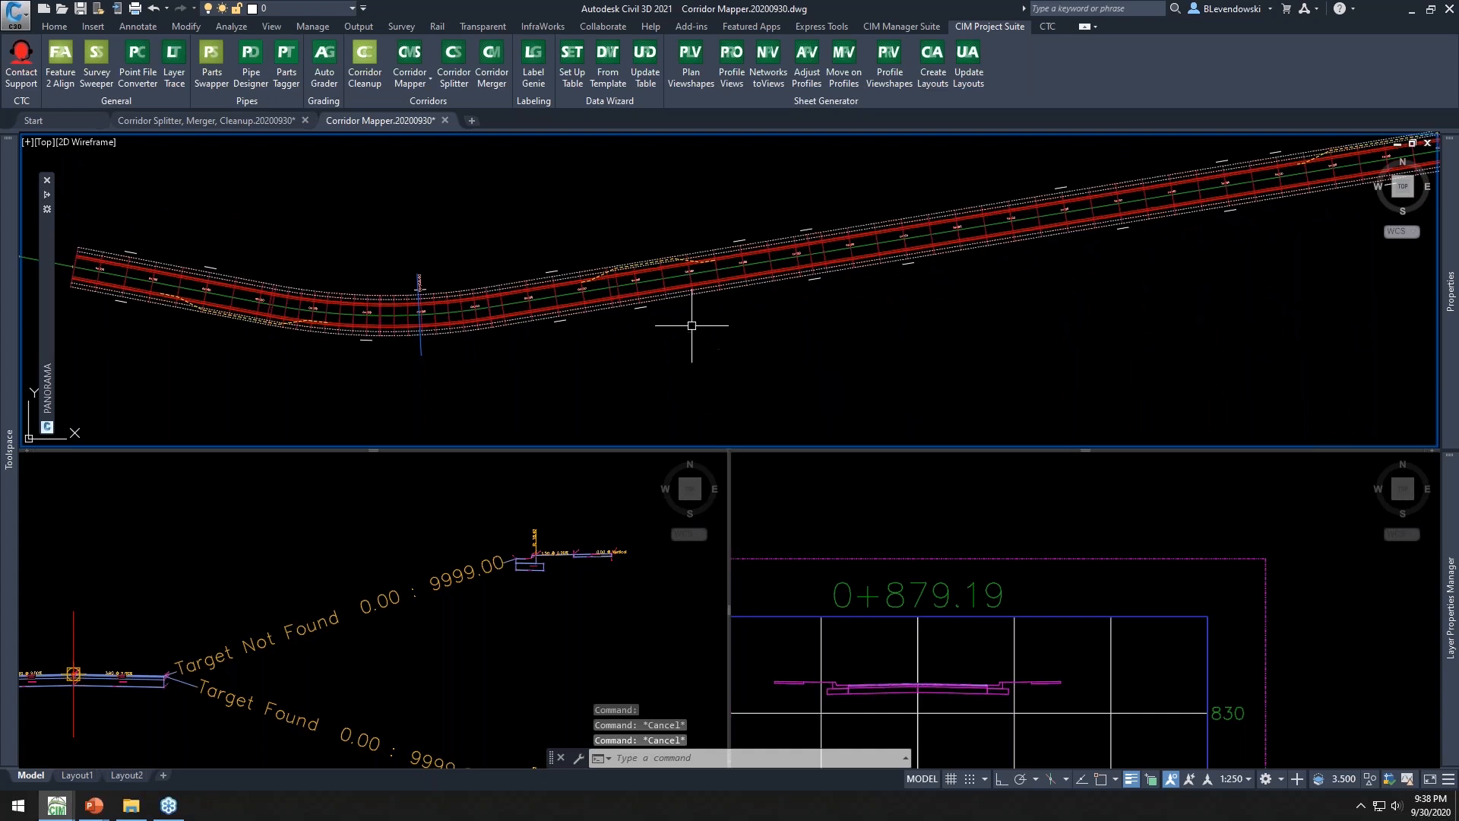
pyautogui.scroll(-2, 730, 315)
pyautogui.moveTo(1099, 290); pyautogui.dragTo(1038, 293, button='middle')
pyautogui.scroll(2, 565, 302)
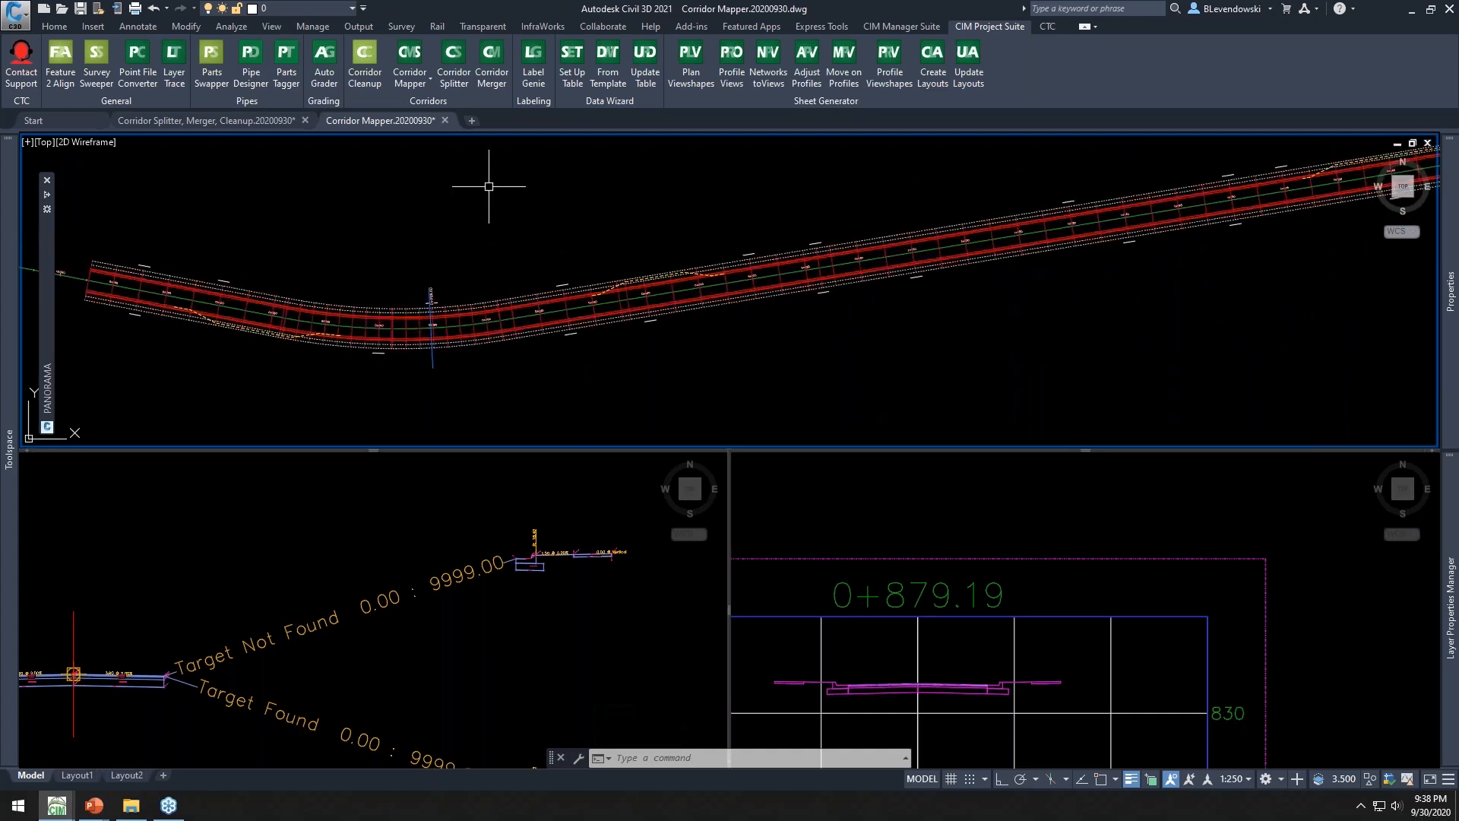
# Open Corridor Mapper target setup for Reconstruction Main St and map the LANE width target to the LANE layer
pyautogui.click(411, 82)
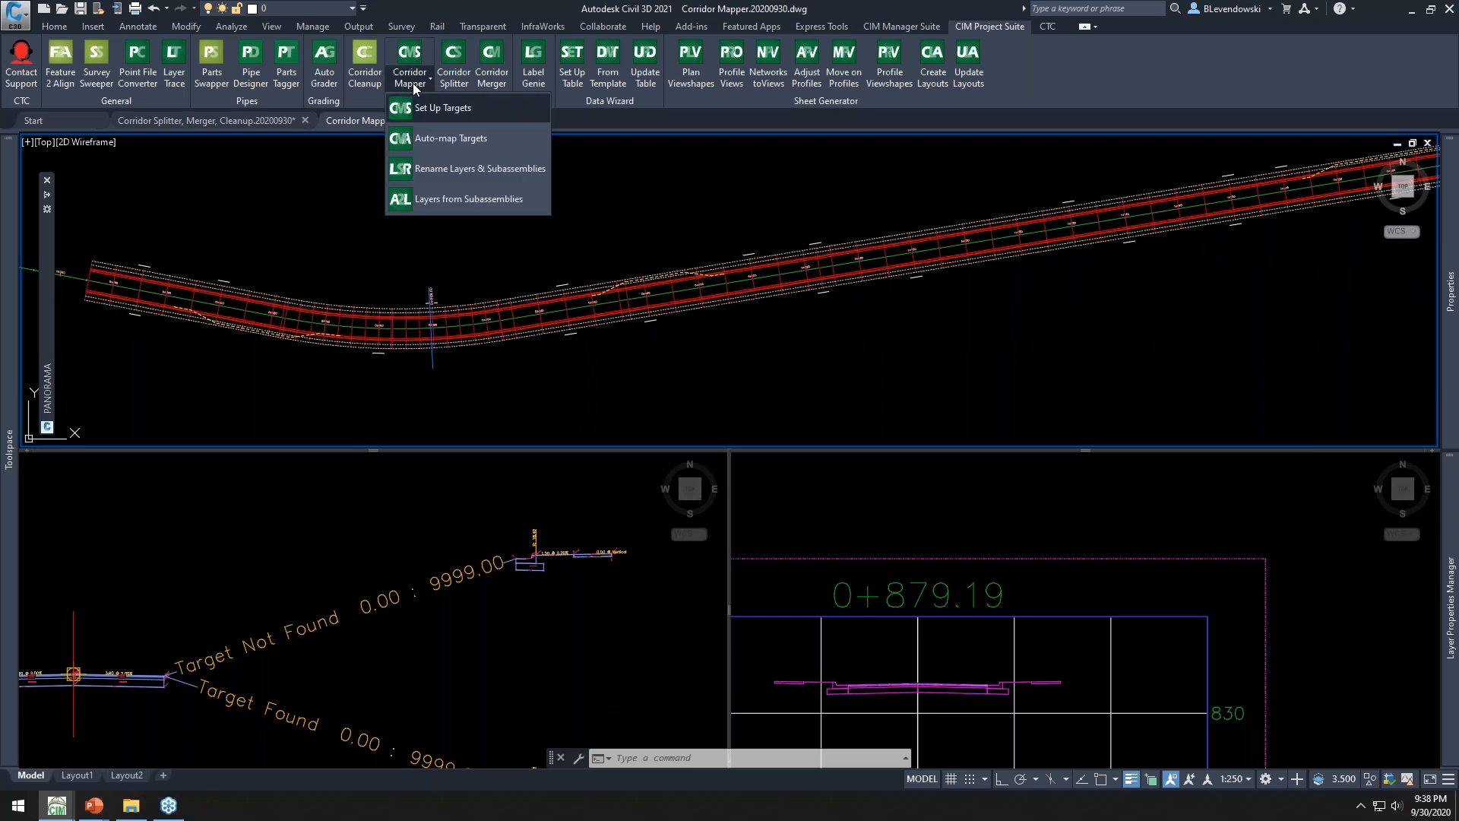
pyautogui.click(467, 109)
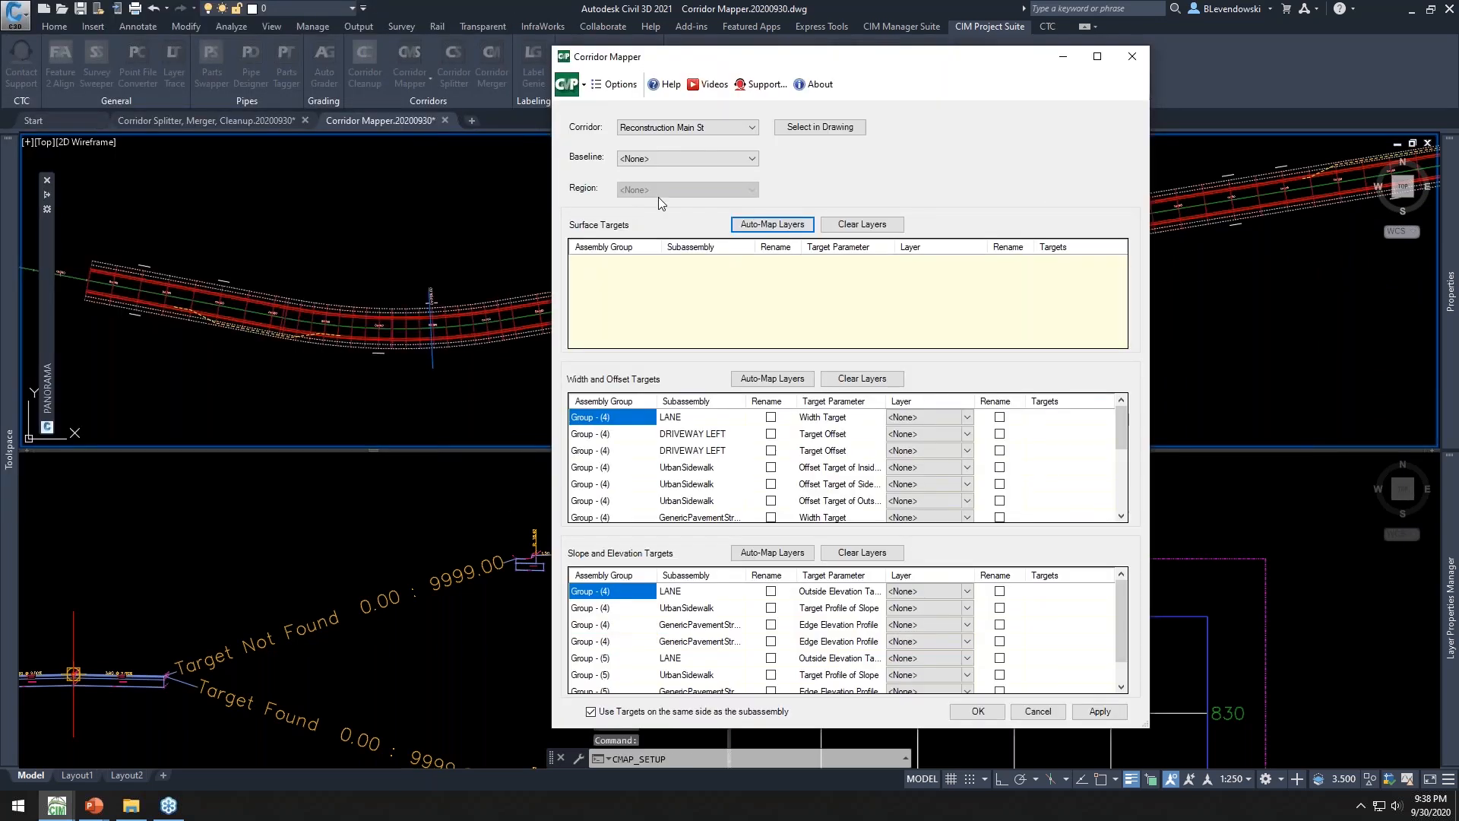
pyautogui.moveTo(815, 62); pyautogui.dragTo(708, 17)
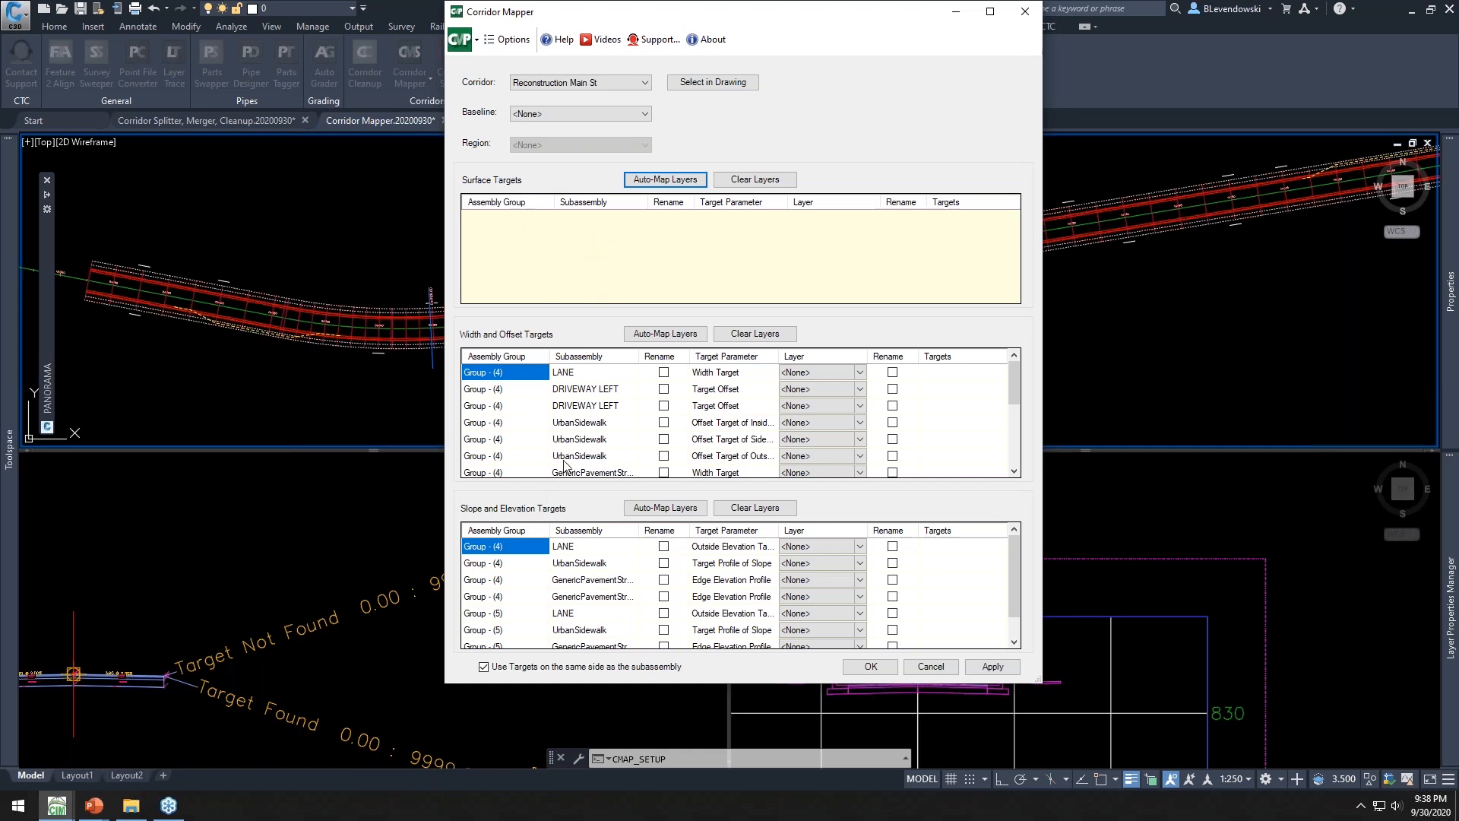
pyautogui.click(571, 374)
pyautogui.click(797, 374)
pyautogui.click(860, 373)
pyautogui.moveTo(861, 414); pyautogui.dragTo(861, 630)
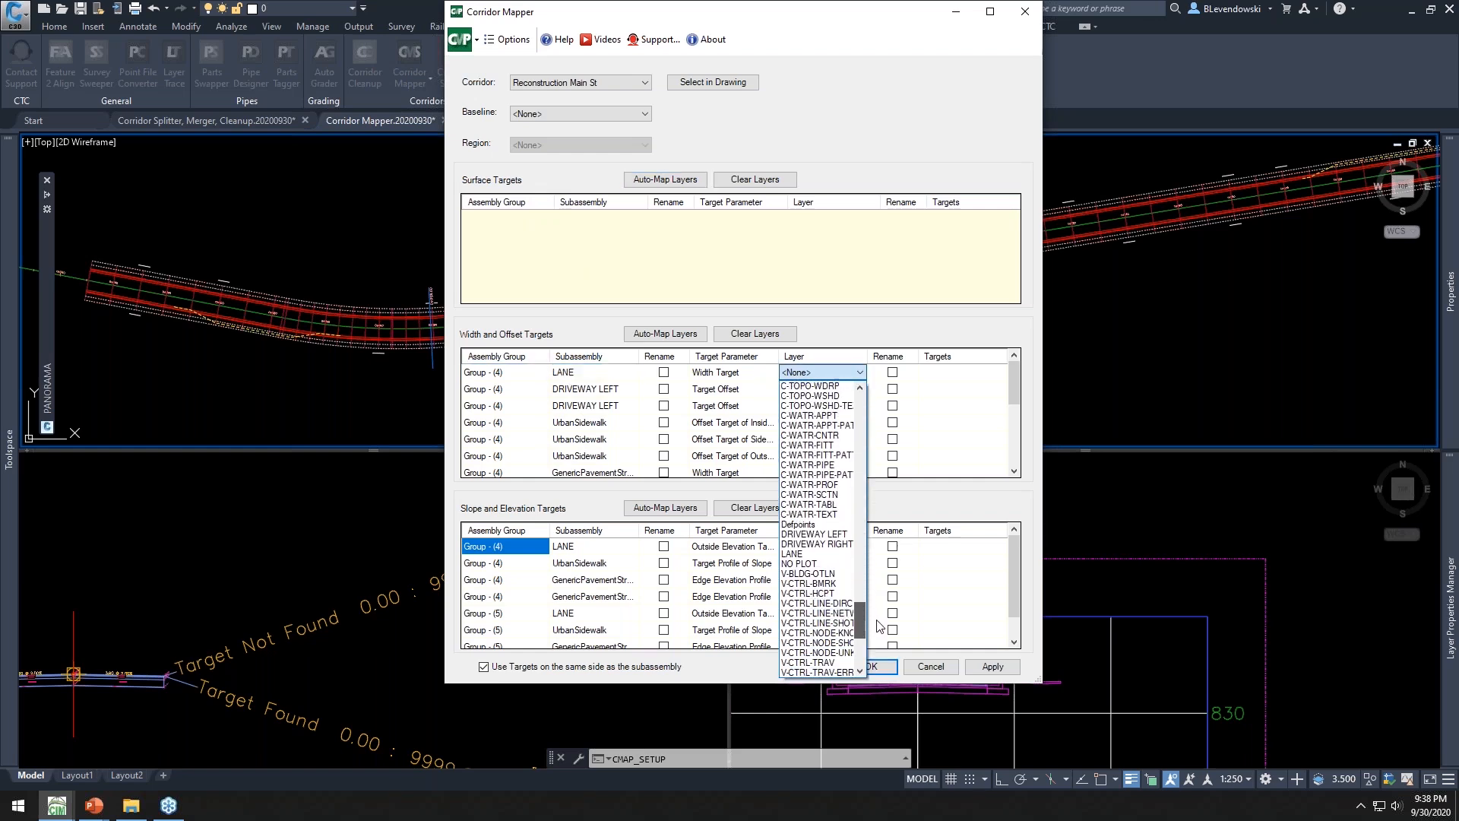
pyautogui.click(805, 554)
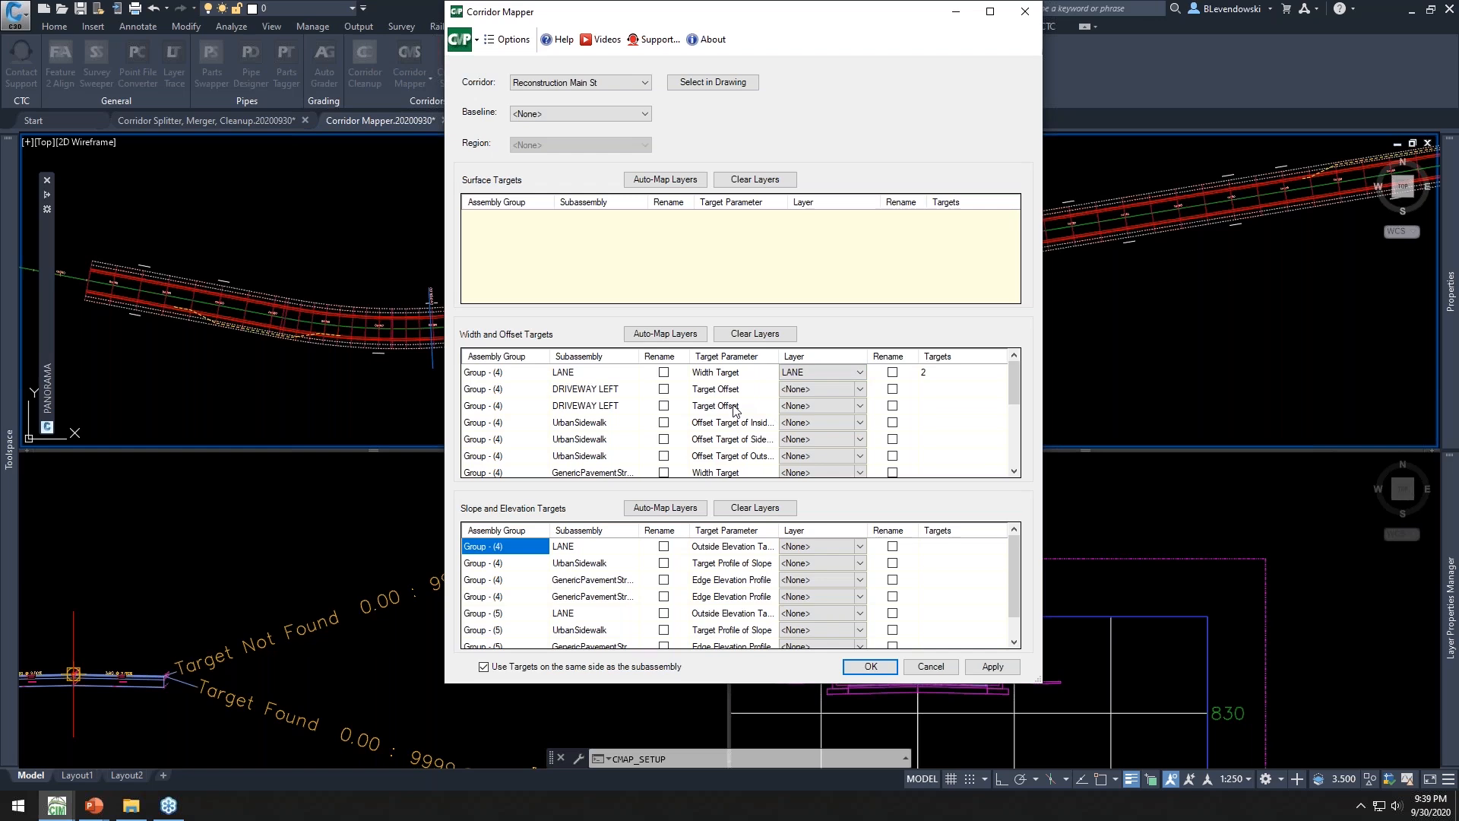
# Auto-map the width and offset target layers and assign DRIVEWAY RIGHT to the NO DRIVEWAY RIGHT target offset
pyautogui.click(666, 334)
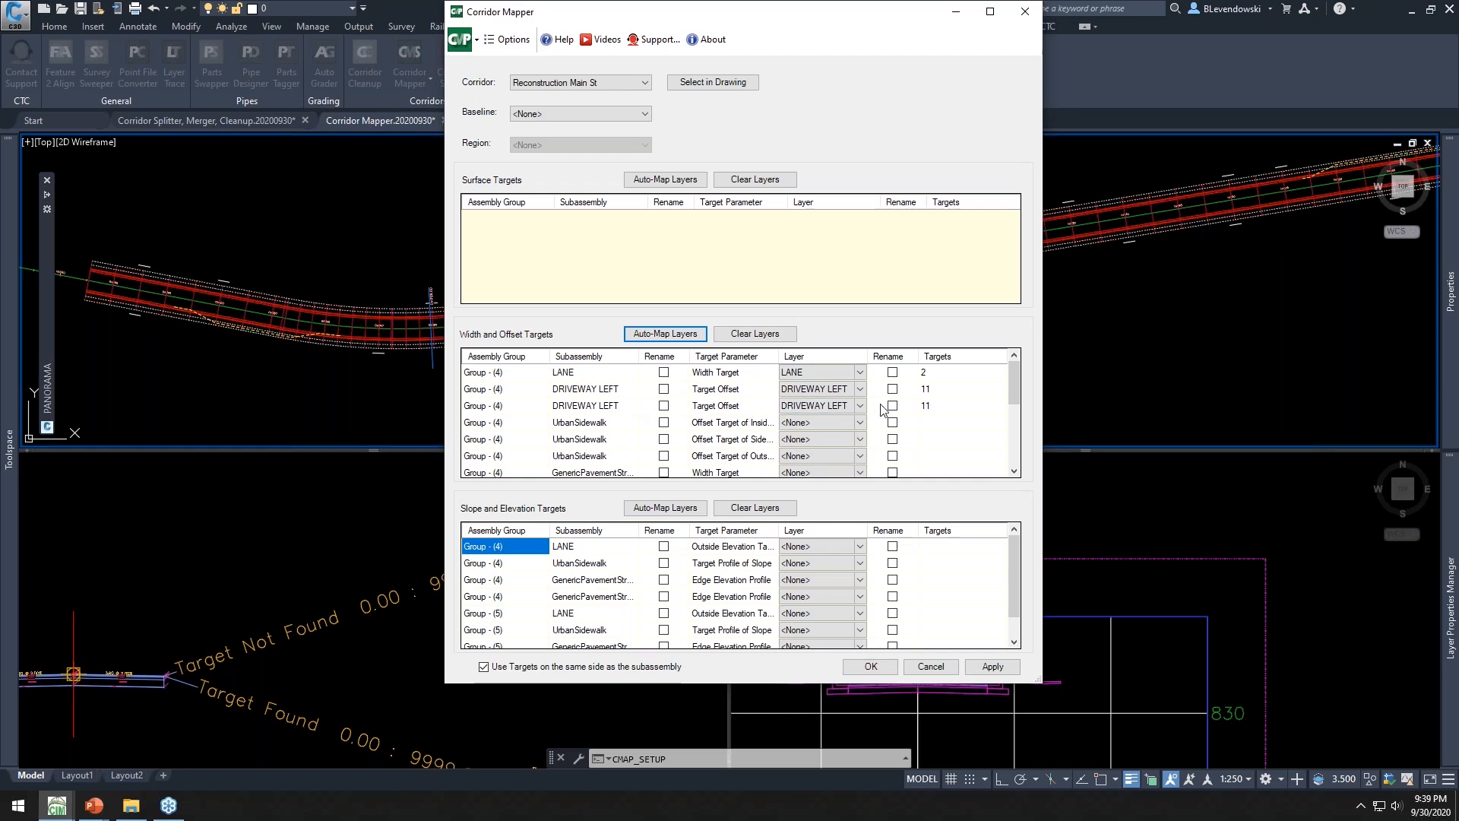
pyautogui.scroll(-5, 881, 410)
pyautogui.click(854, 411)
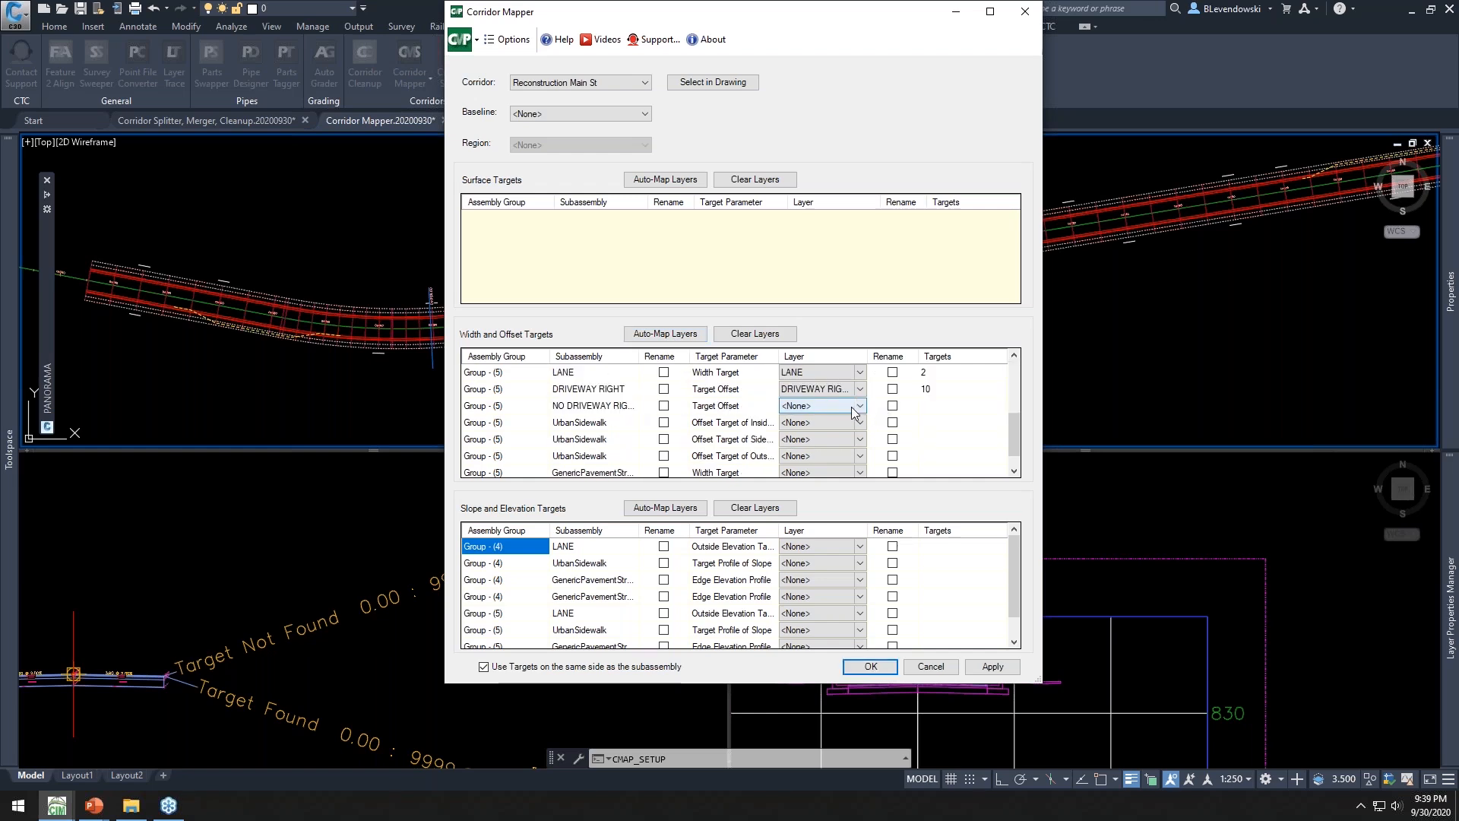
pyautogui.click(859, 407)
pyautogui.moveTo(861, 448); pyautogui.dragTo(869, 664)
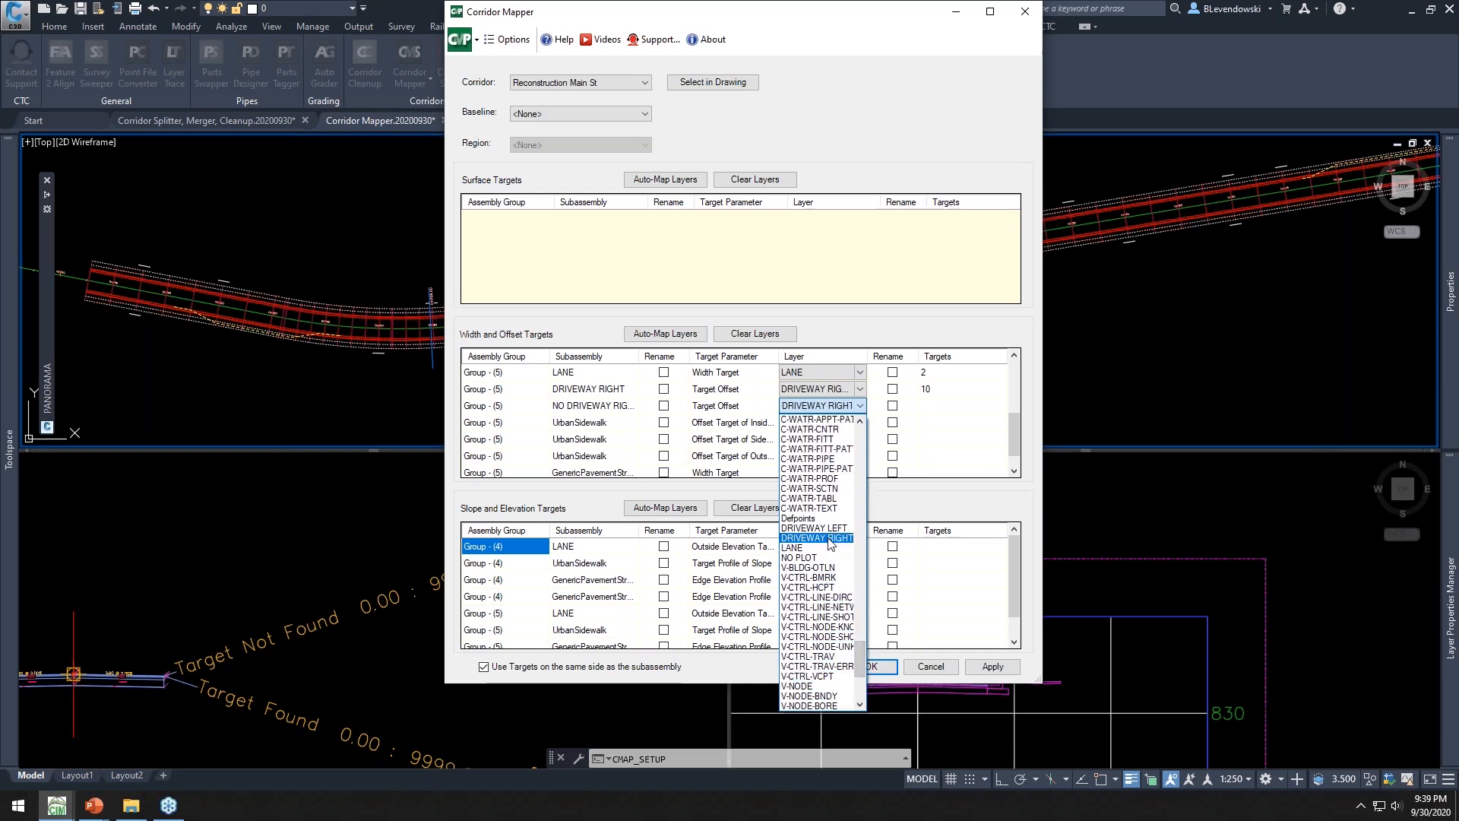
pyautogui.click(817, 538)
# Apply the Corridor Mapper target mapping and confirm it
pyautogui.scroll(3, 940, 401)
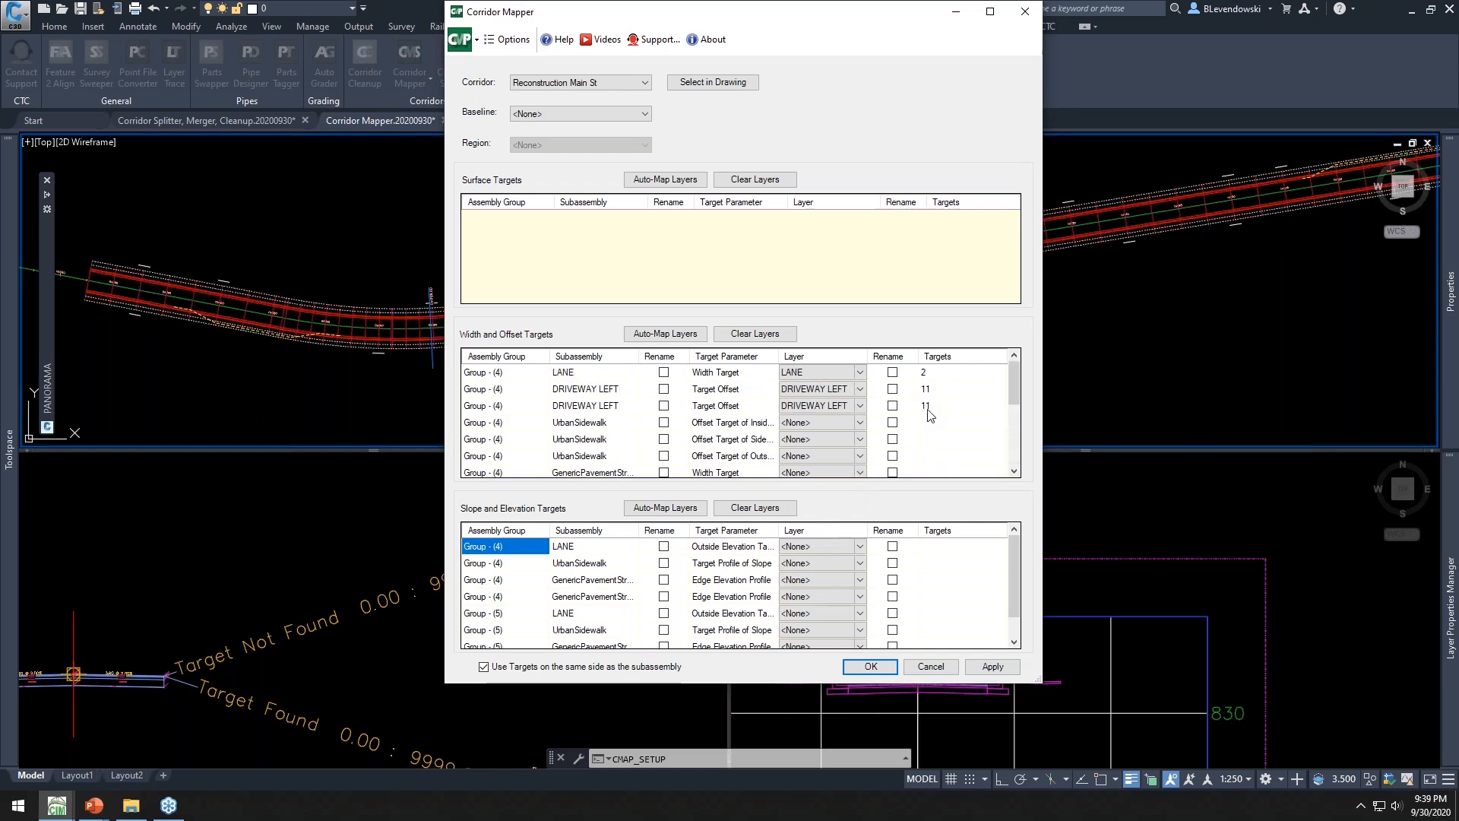
pyautogui.click(861, 667)
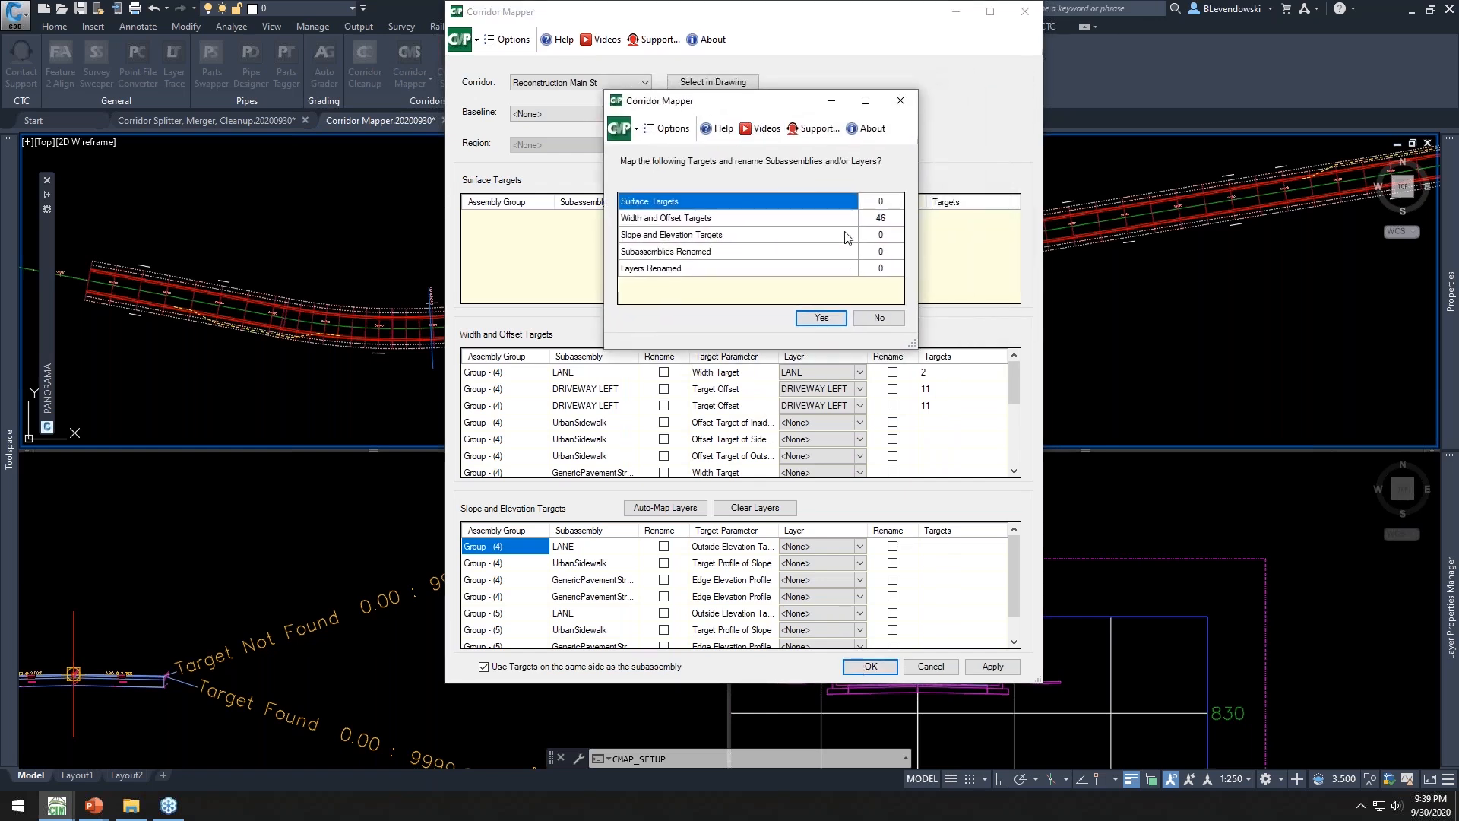
pyautogui.click(816, 320)
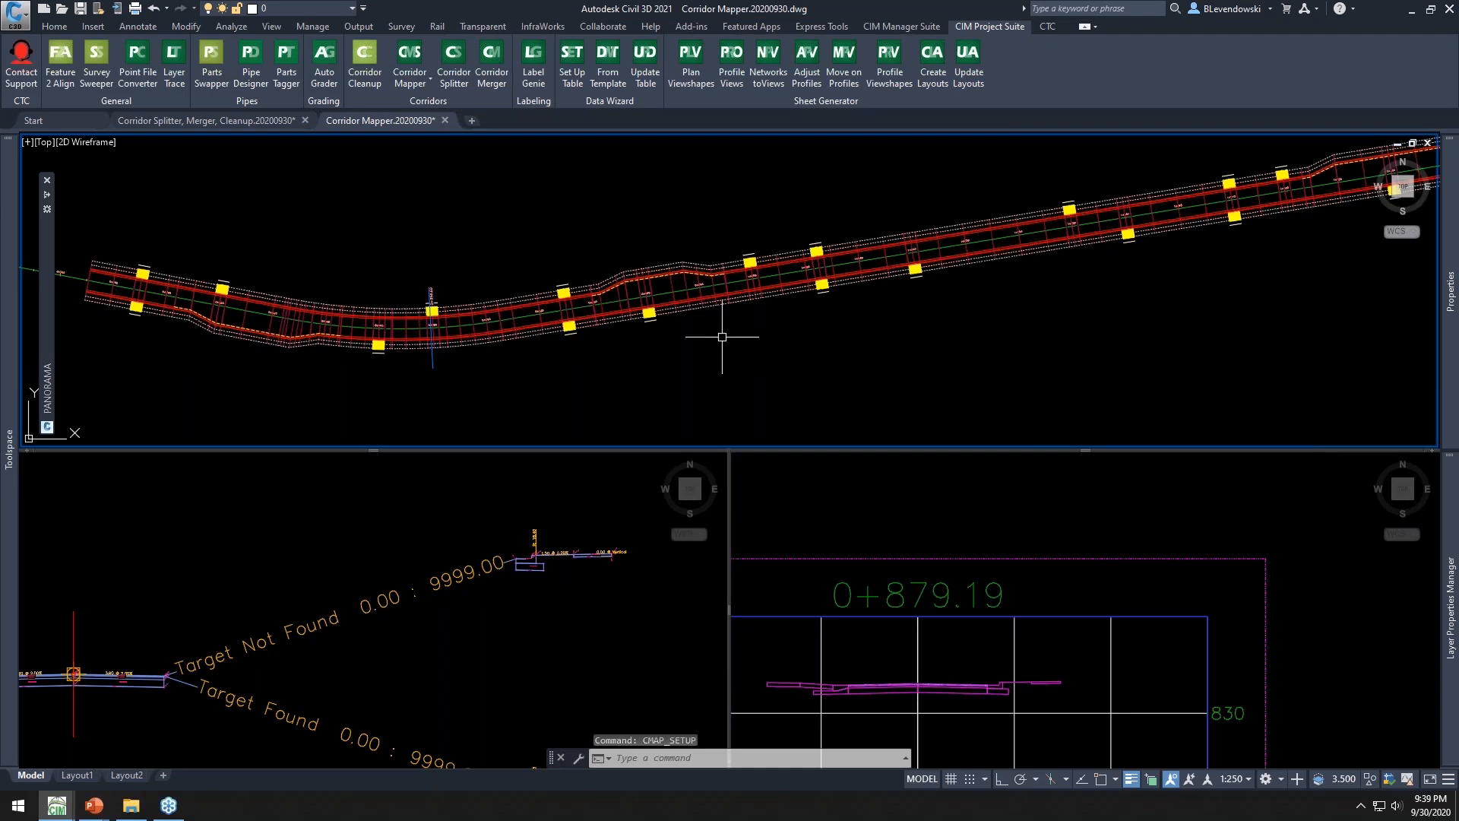
# Inspect the newly targeted driveway locations along the corridor in plan and section views
pyautogui.moveTo(321, 364); pyautogui.dragTo(667, 362, button='middle')
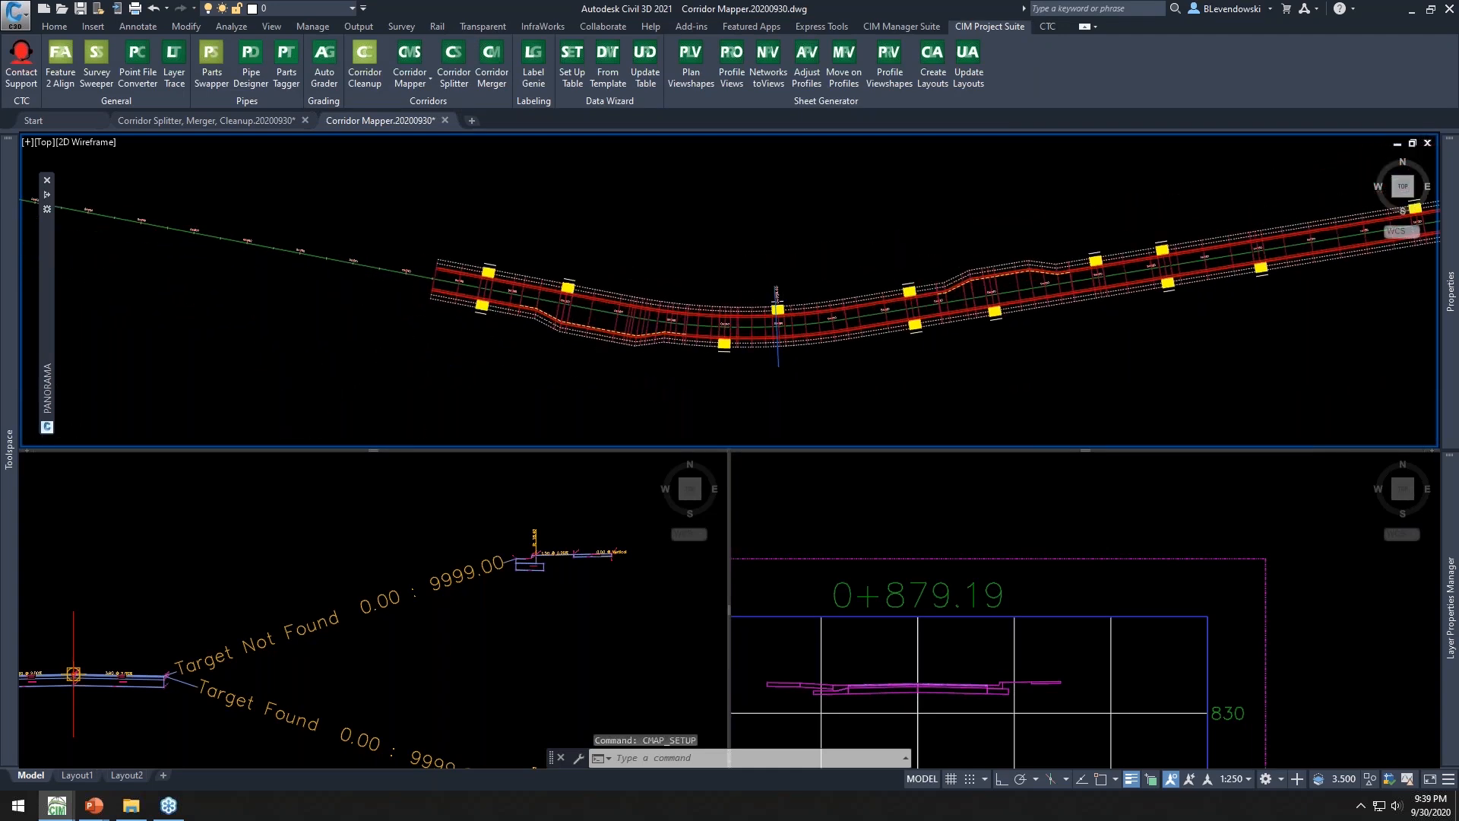
pyautogui.scroll(4, 575, 291)
pyautogui.scroll(2, 575, 291)
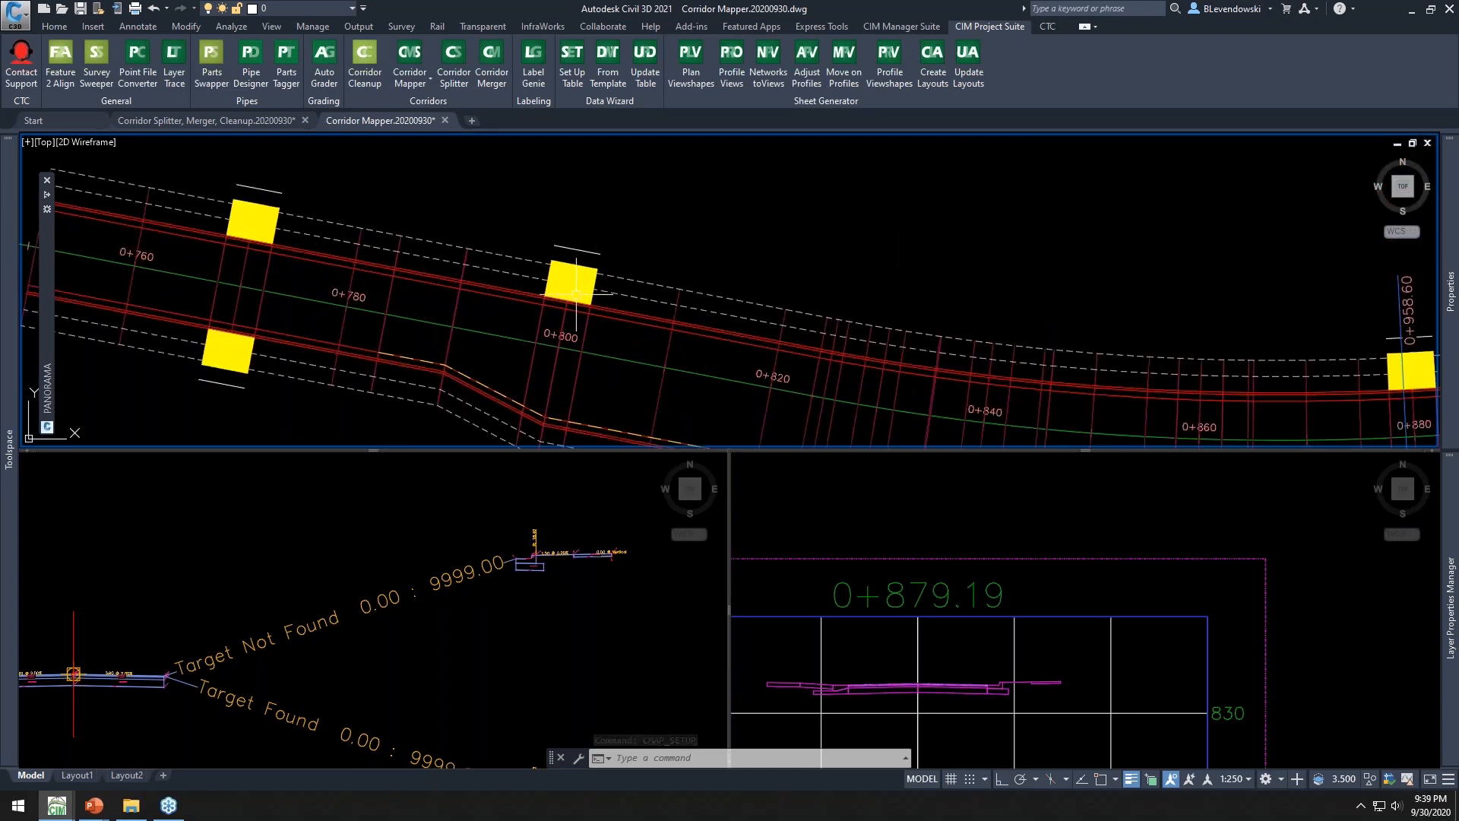
pyautogui.scroll(-5, 583, 279)
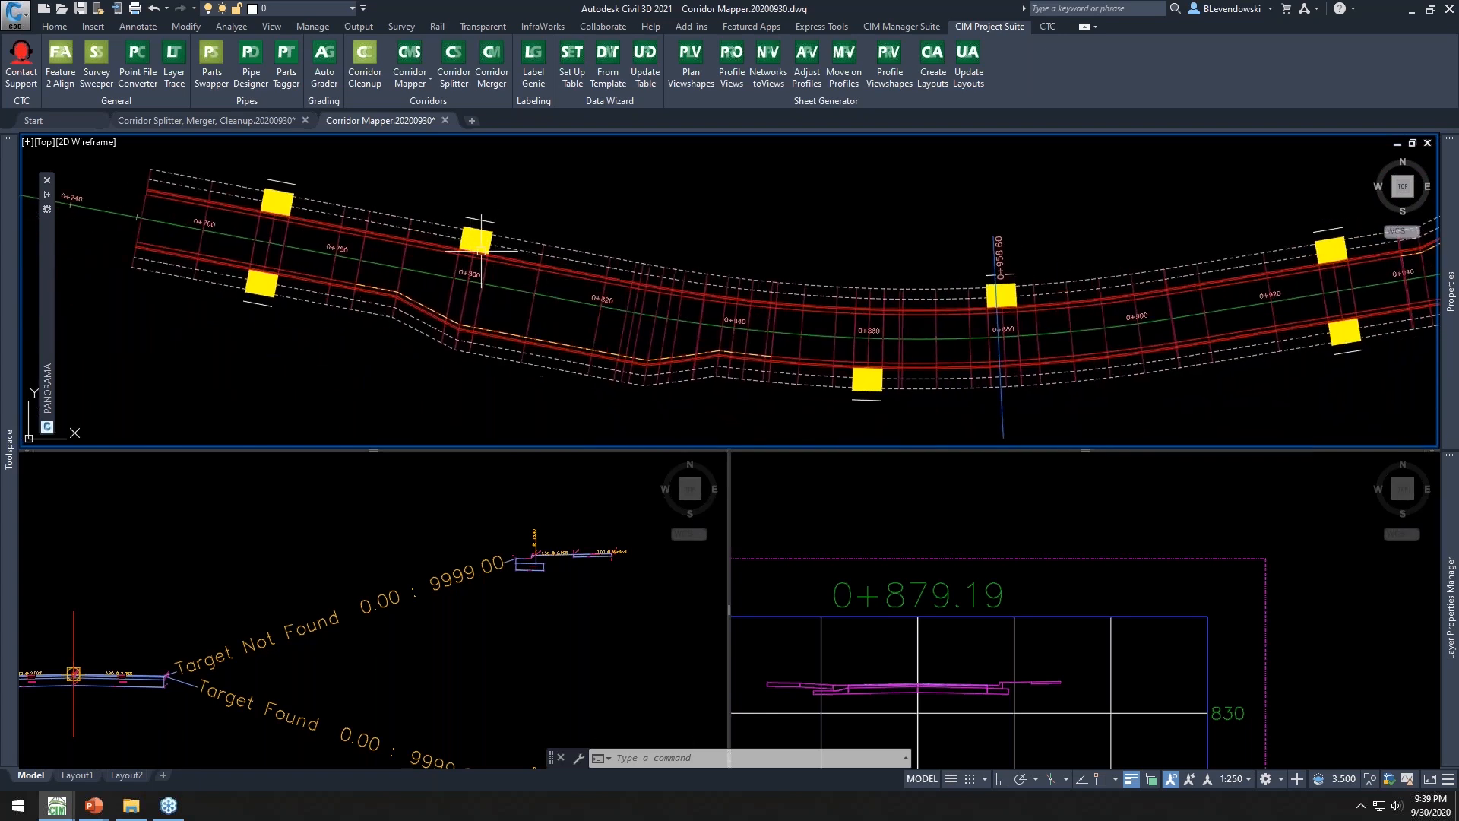
pyautogui.moveTo(554, 248); pyautogui.dragTo(347, 232, button='middle')
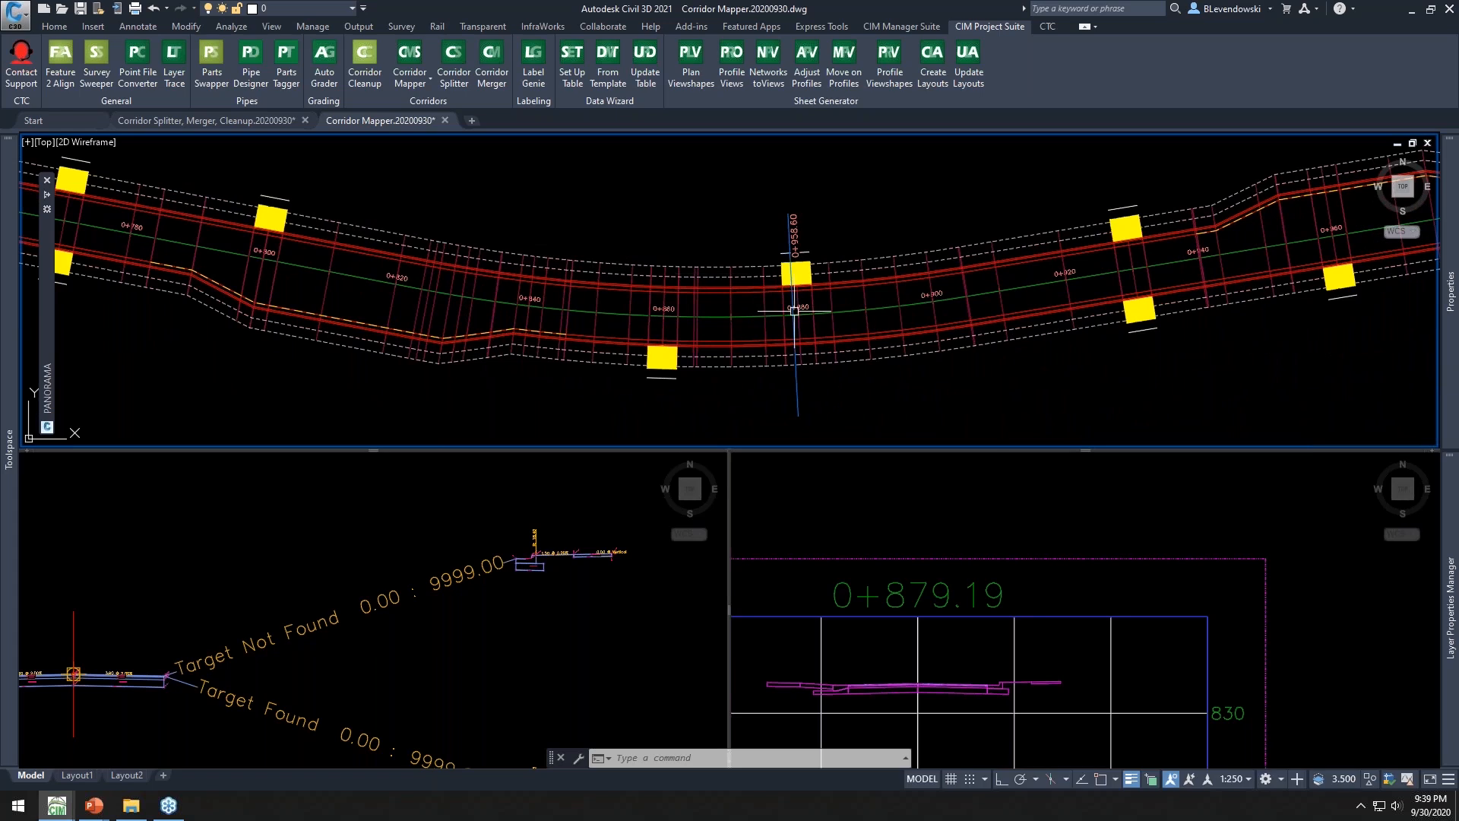
pyautogui.click(881, 550)
pyautogui.scroll(4, 907, 647)
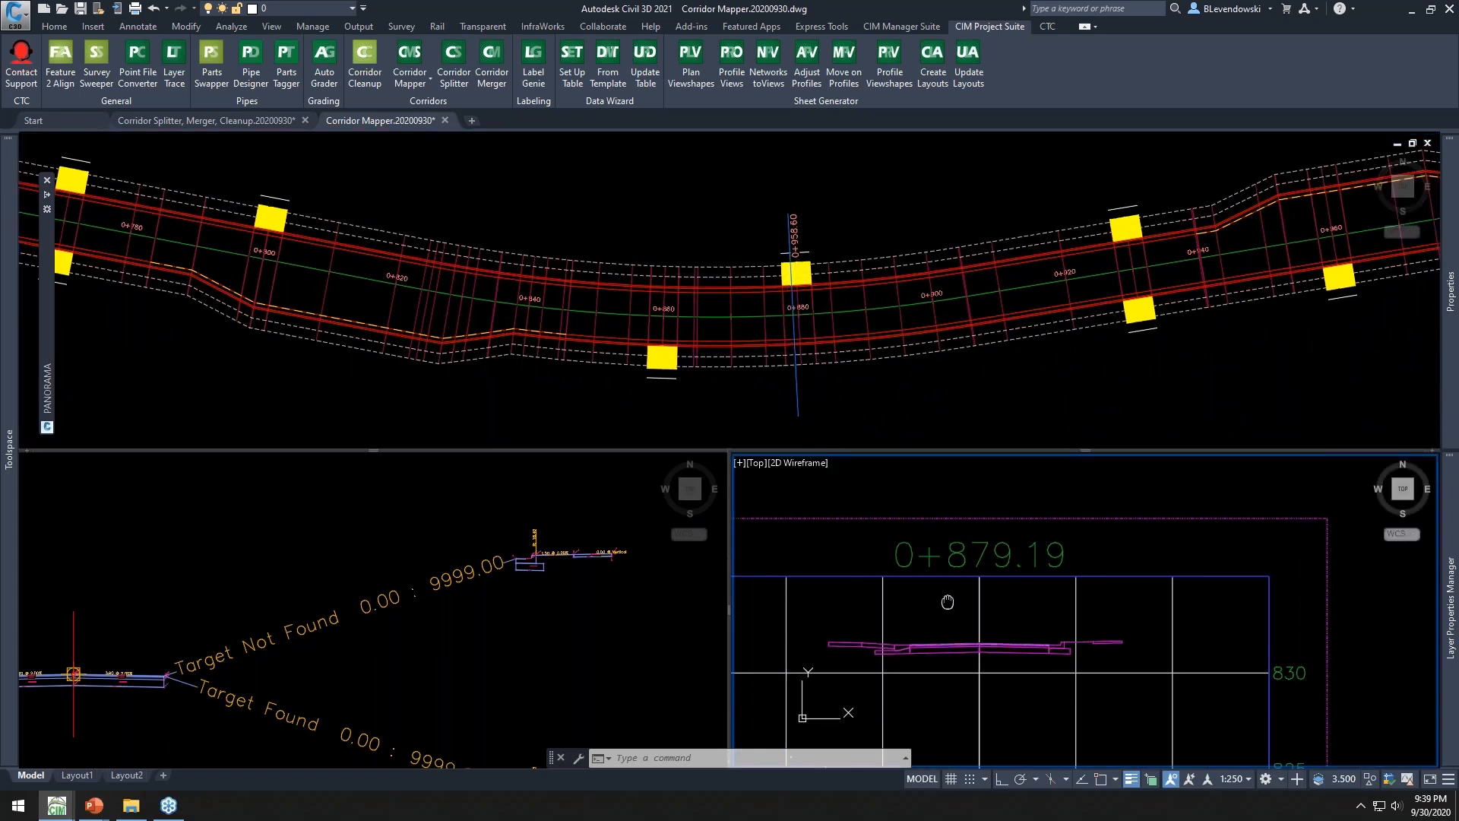
pyautogui.scroll(-4, 912, 620)
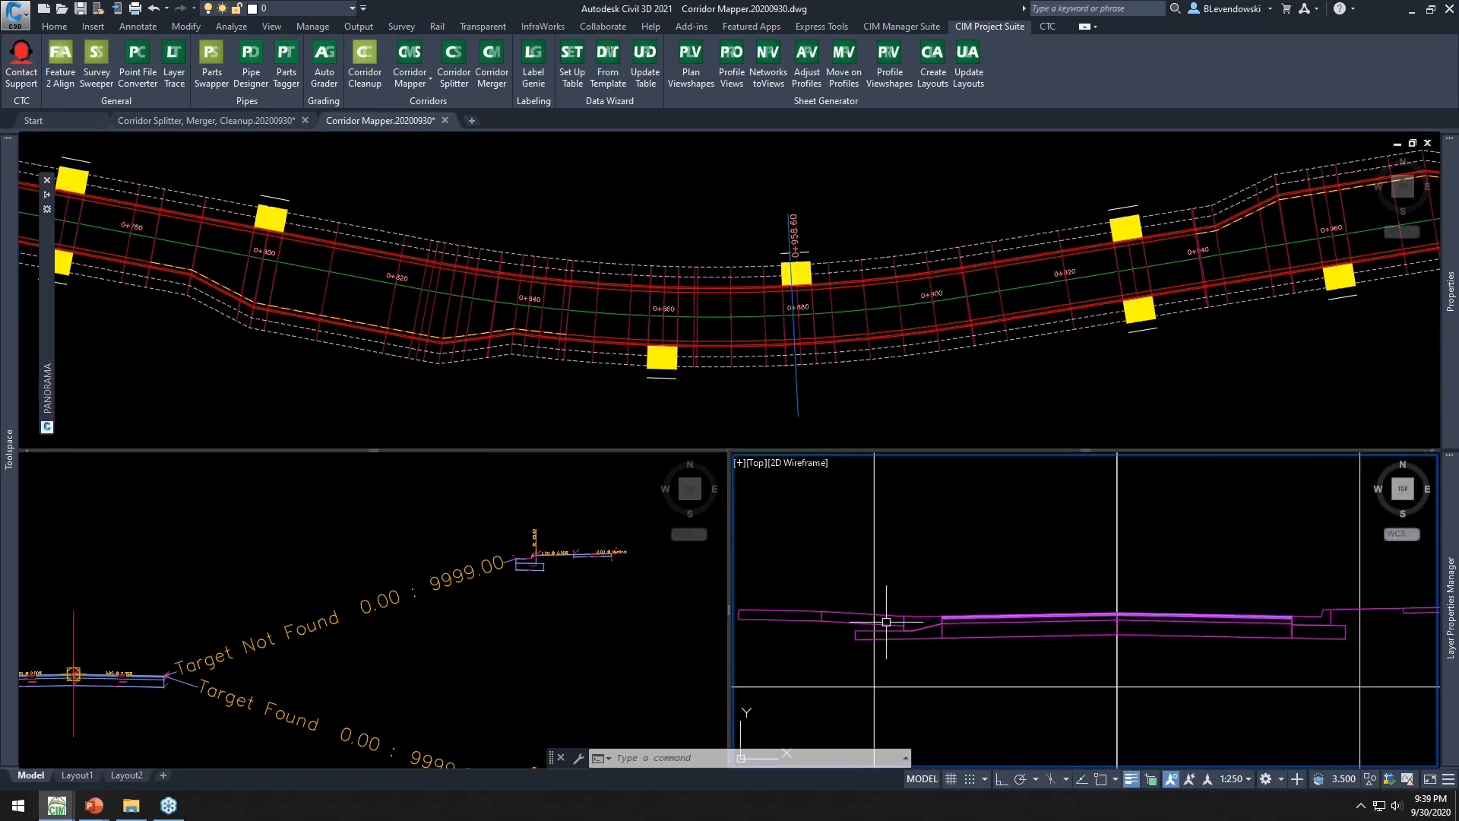
pyautogui.moveTo(1100, 605); pyautogui.dragTo(1191, 617, button='middle')
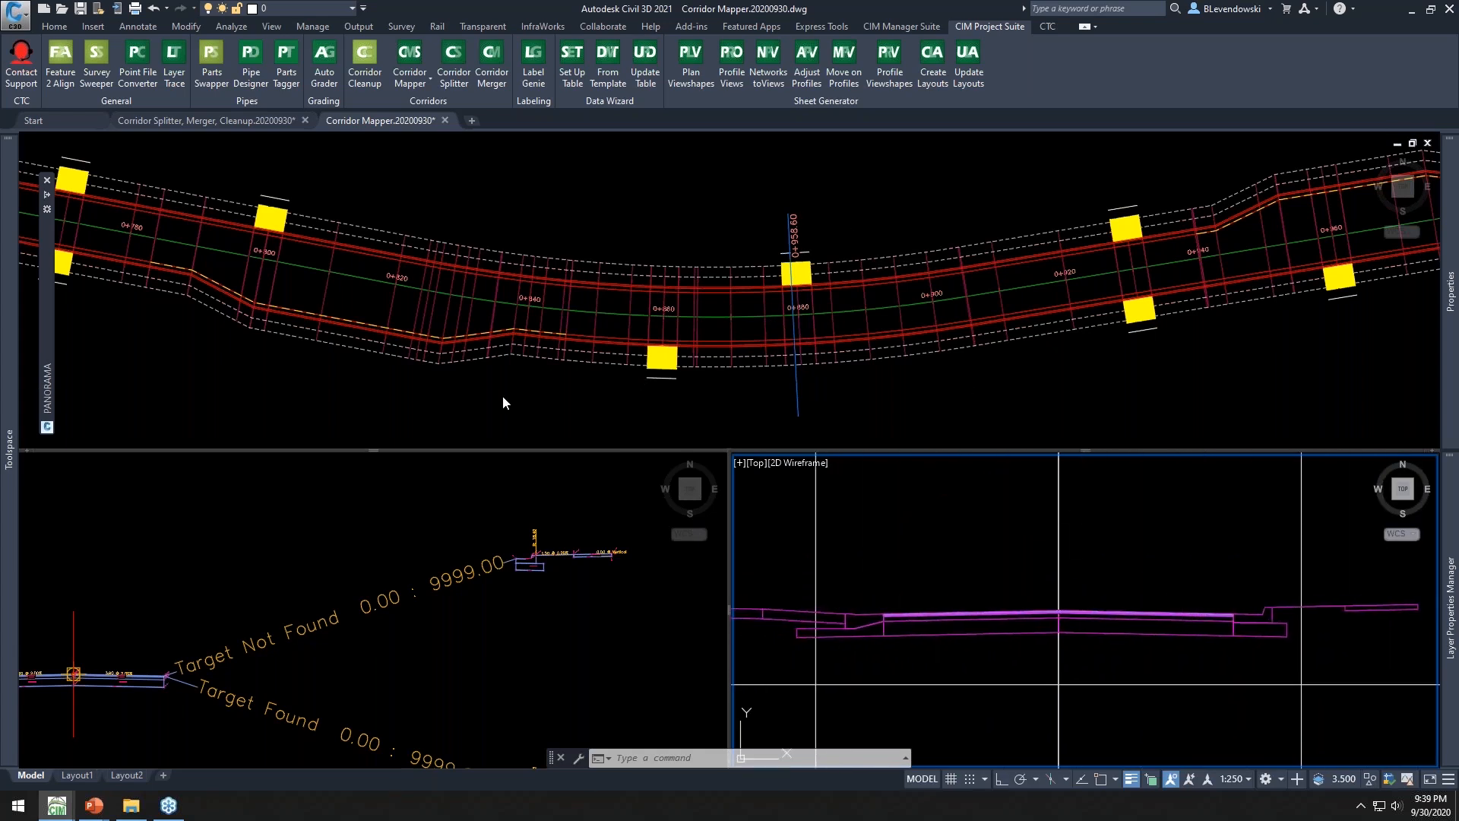
pyautogui.click(484, 395)
pyautogui.scroll(-2, 669, 331)
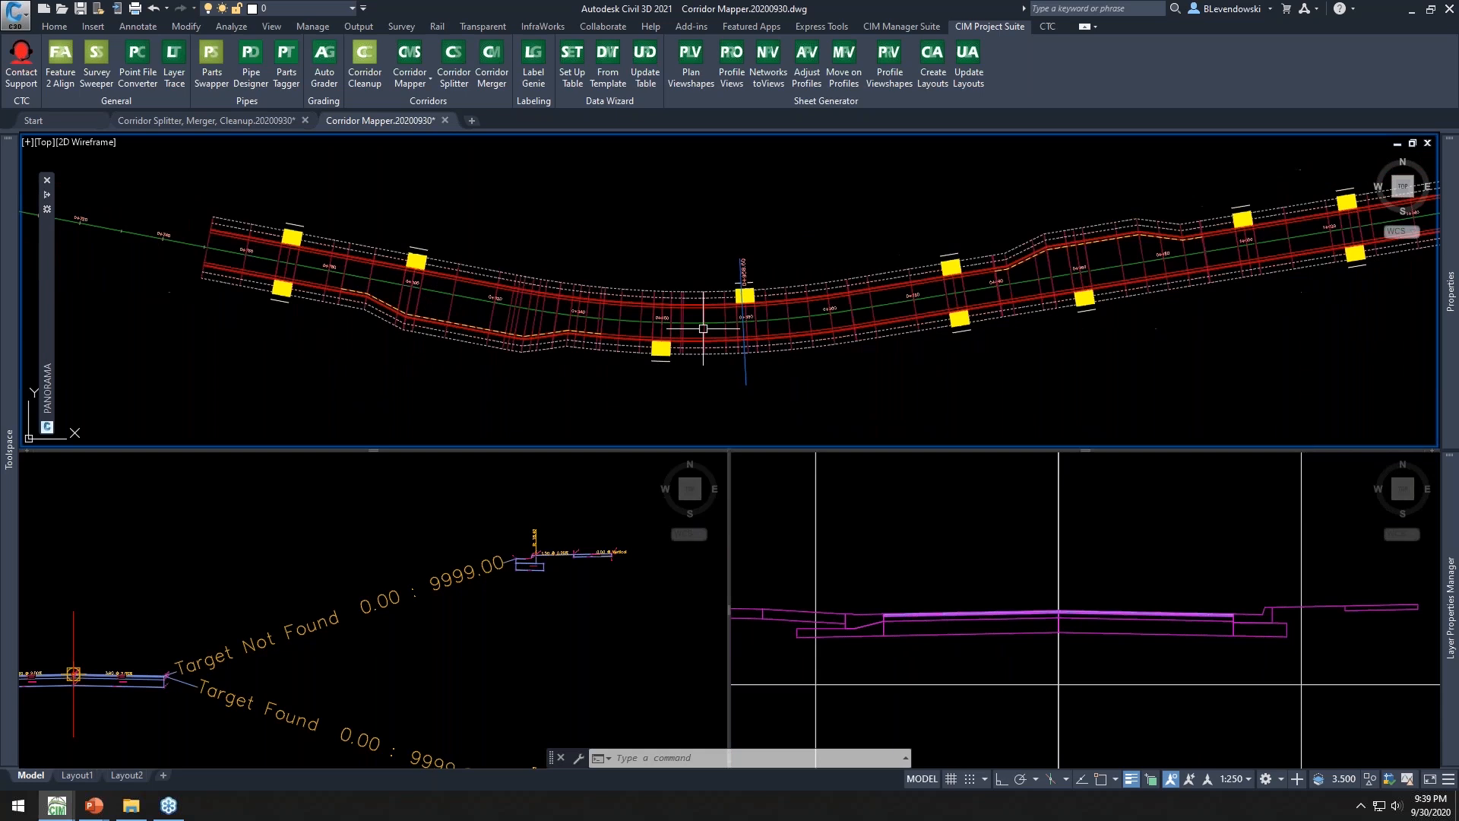
pyautogui.scroll(-1, 703, 329)
pyautogui.scroll(1, 481, 327)
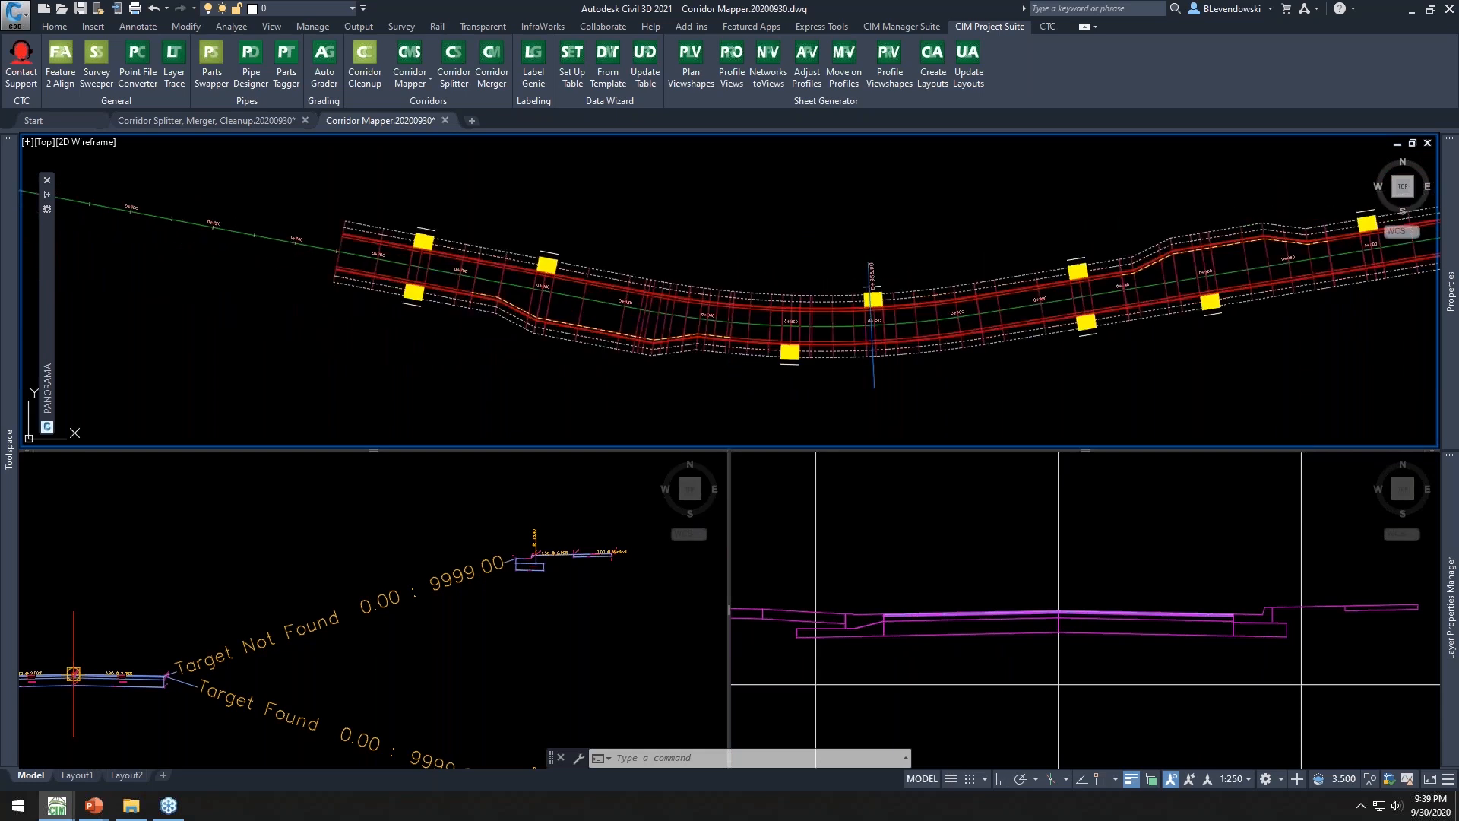
pyautogui.click(481, 249)
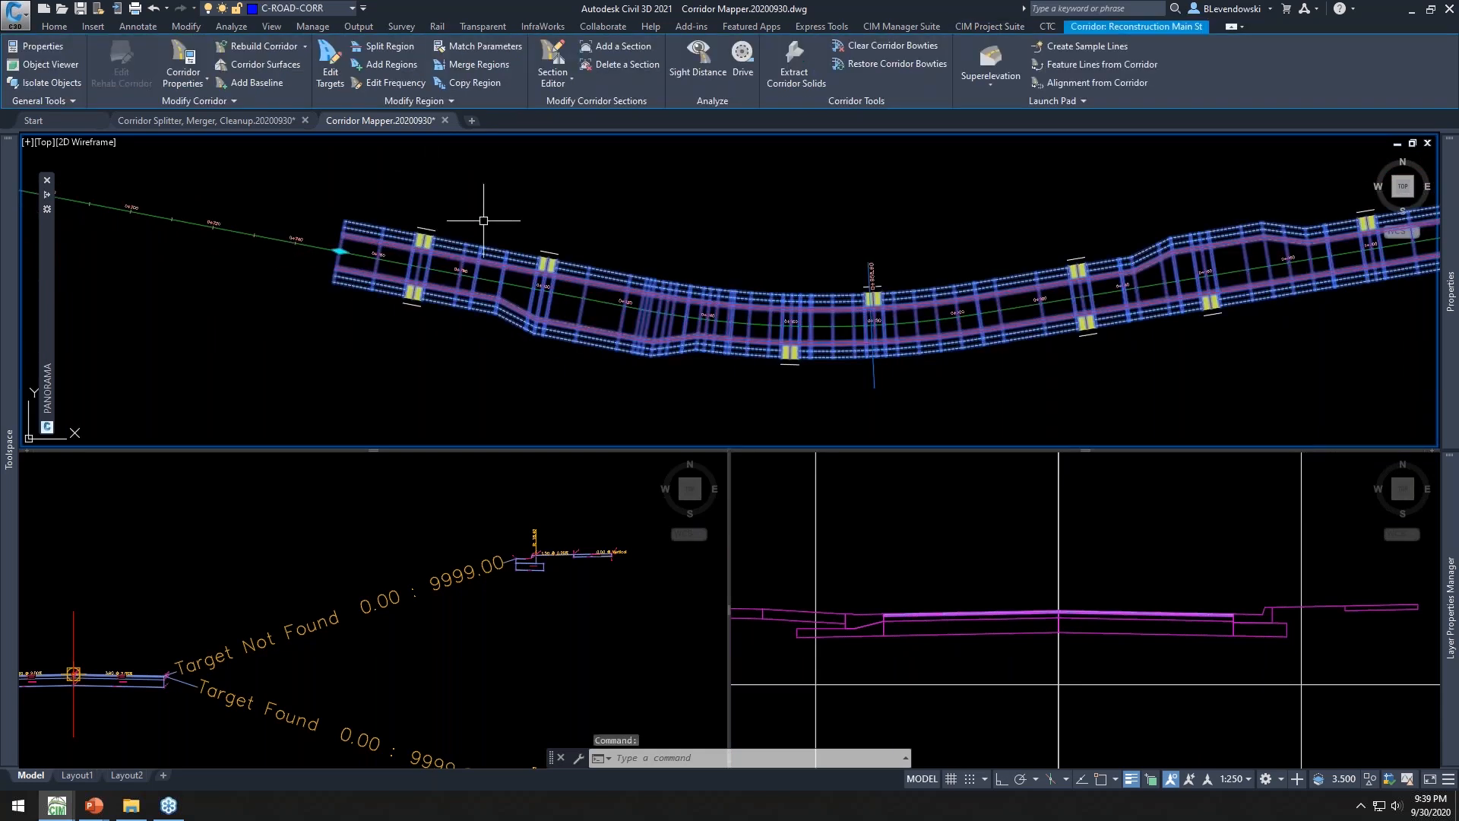
pyautogui.press('Escape')
pyautogui.press('Escape')
pyautogui.click(414, 73)
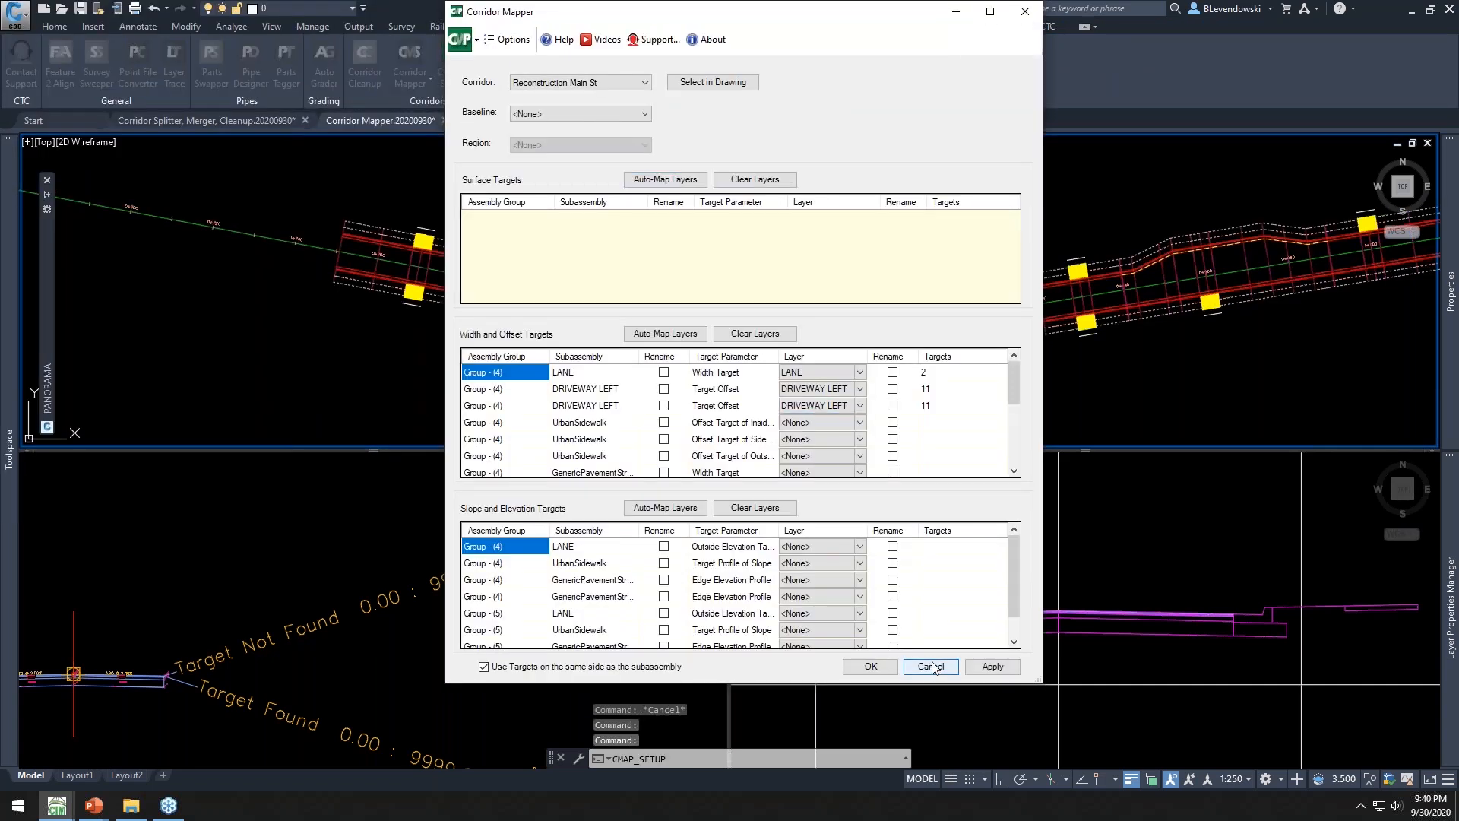
pyautogui.moveTo(581, 219); pyautogui.dragTo(914, 312, button='middle')
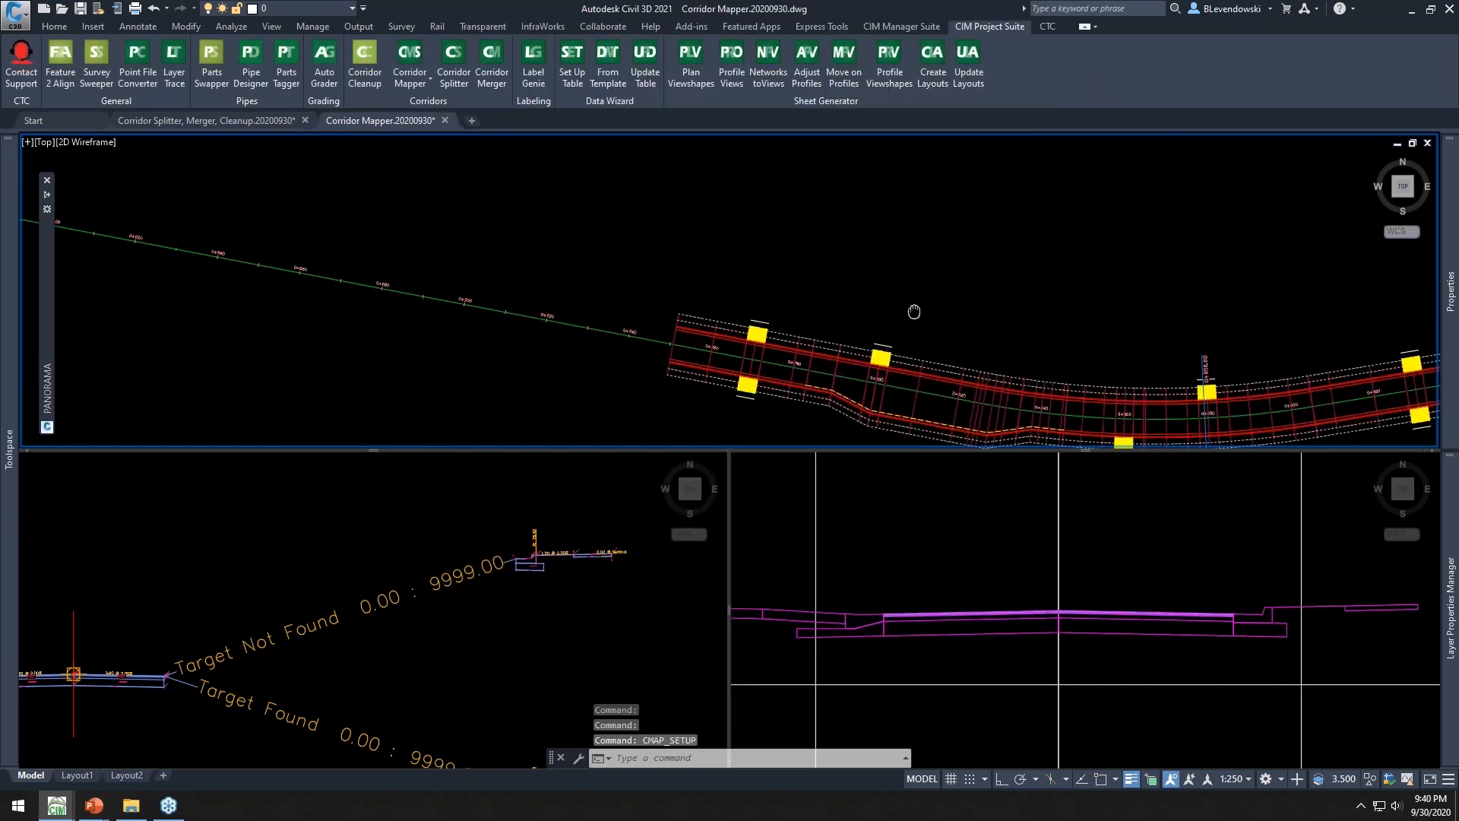
# Stretch the Reconstruction Main St corridor's start grip back along the alignment to about station 0+615
pyautogui.press('Escape')
pyautogui.press('Escape')
pyautogui.click(762, 330)
pyautogui.click(672, 344)
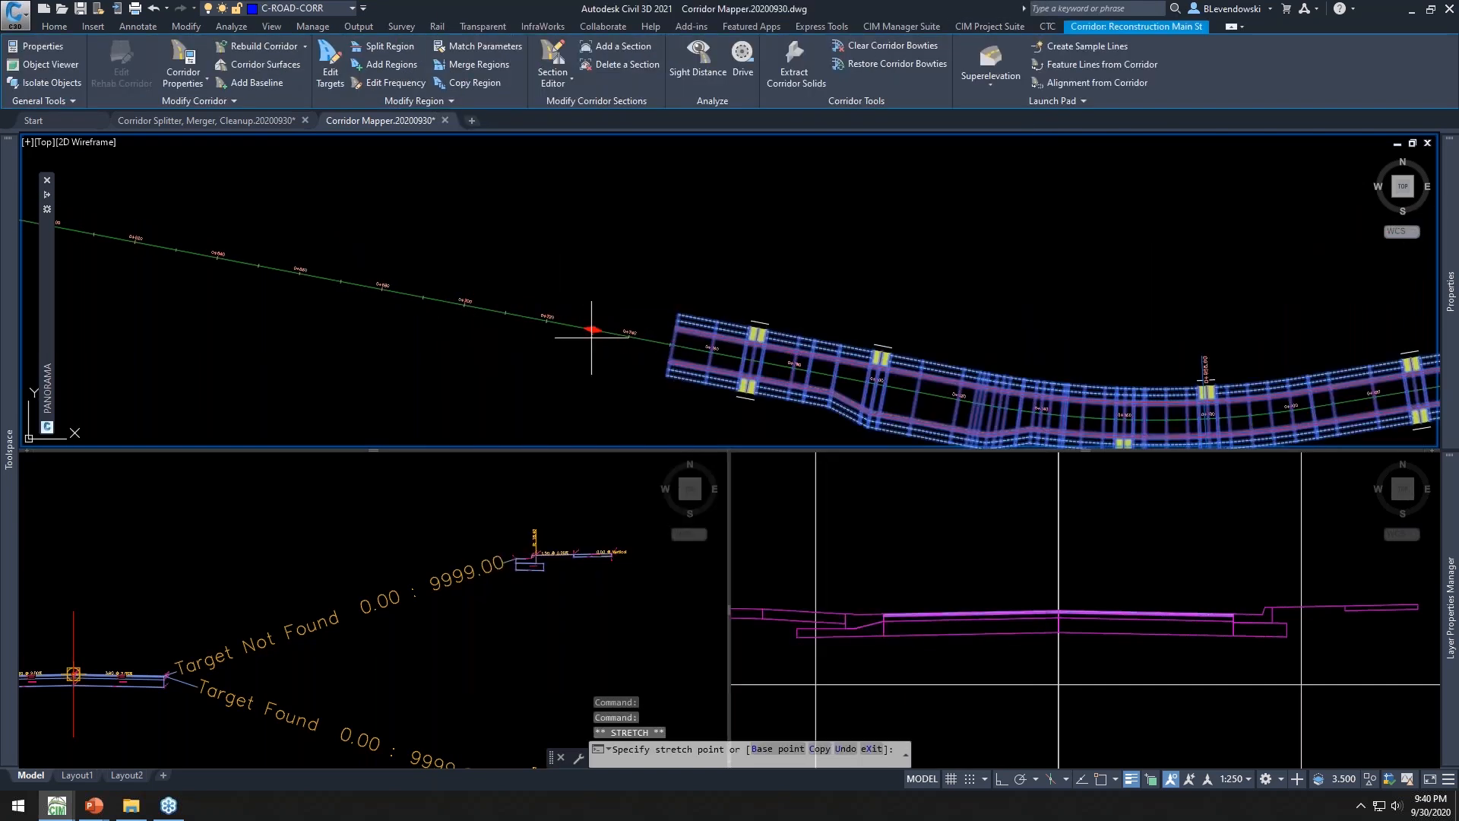
pyautogui.click(104, 294)
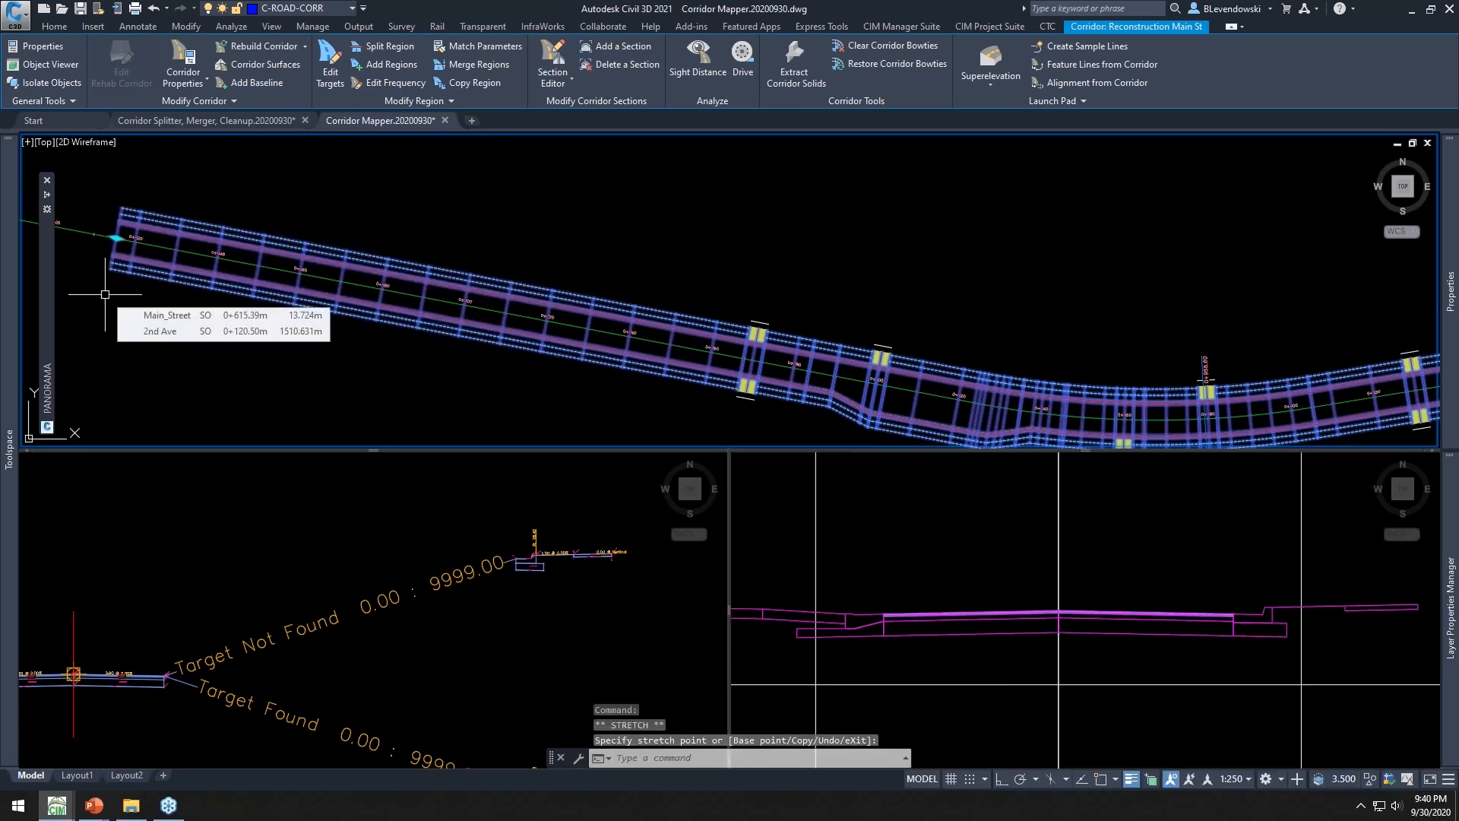
pyautogui.press('Escape')
pyautogui.press('Escape')
pyautogui.press('Escape')
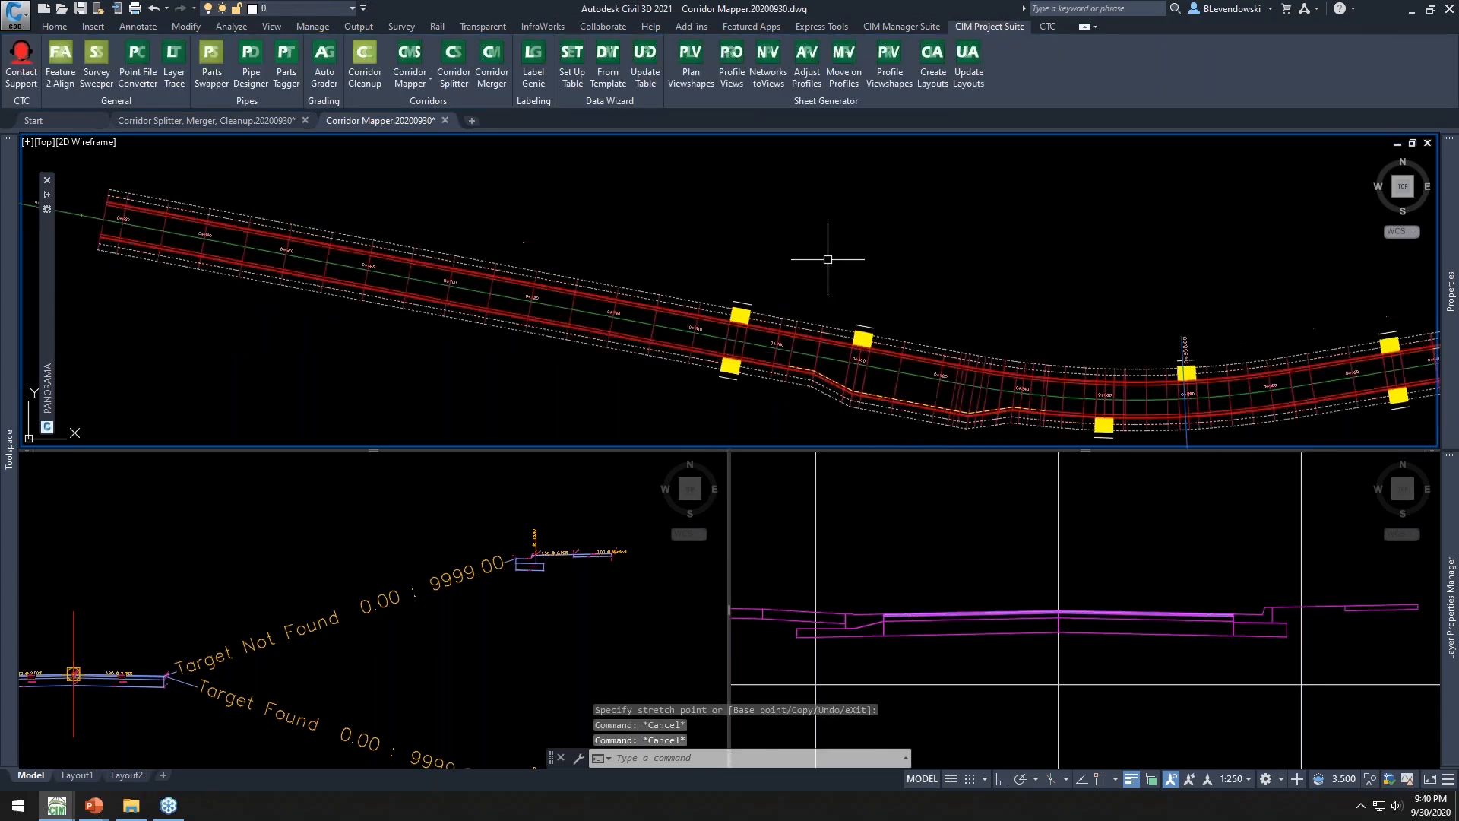
# Copy the selected driveway lines once further back along the extended corridor with the Copy command
pyautogui.write('co')
pyautogui.press('Return')
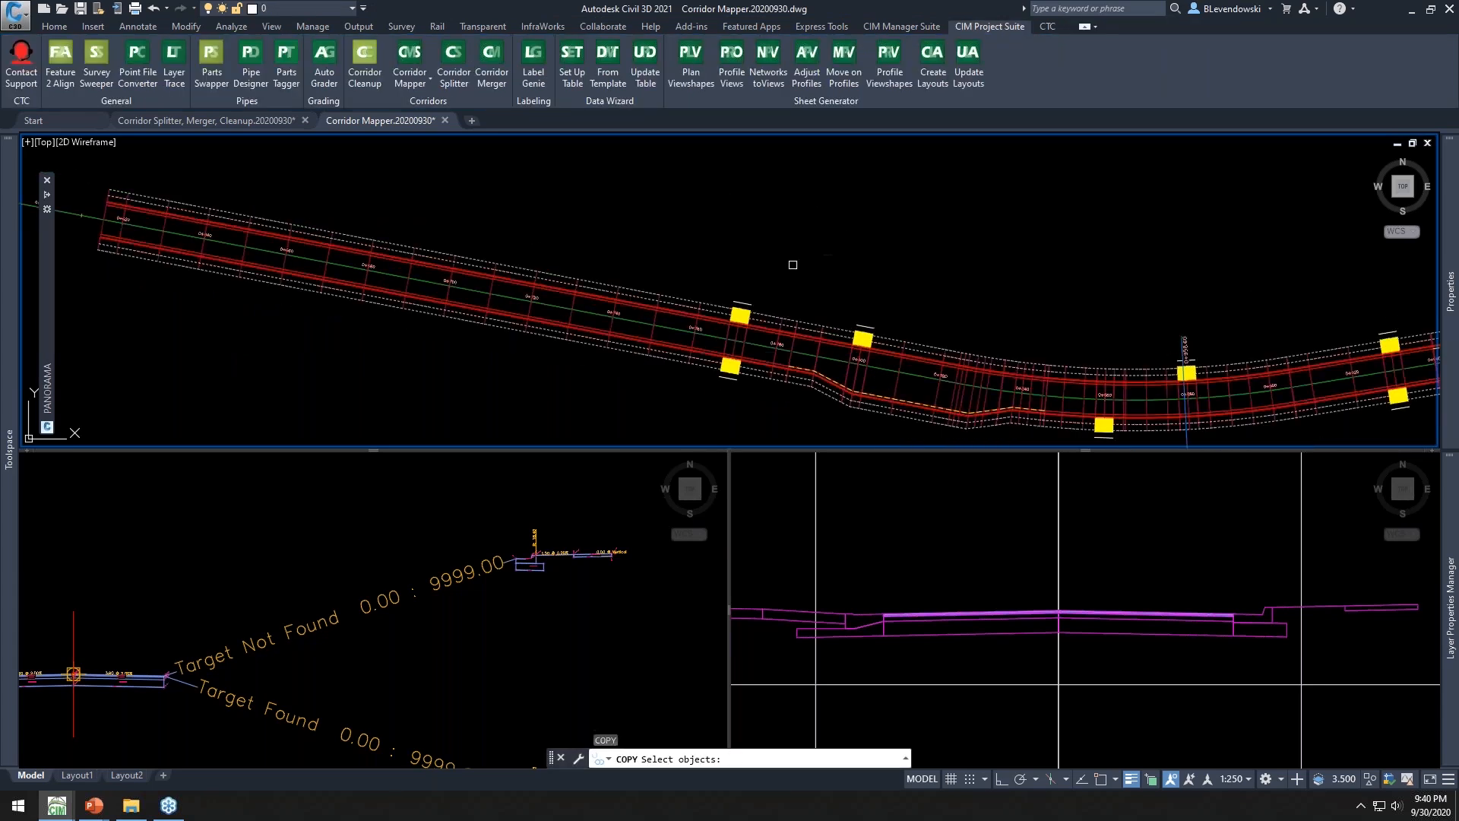
pyautogui.click(674, 250)
pyautogui.click(921, 440)
pyautogui.press('Return')
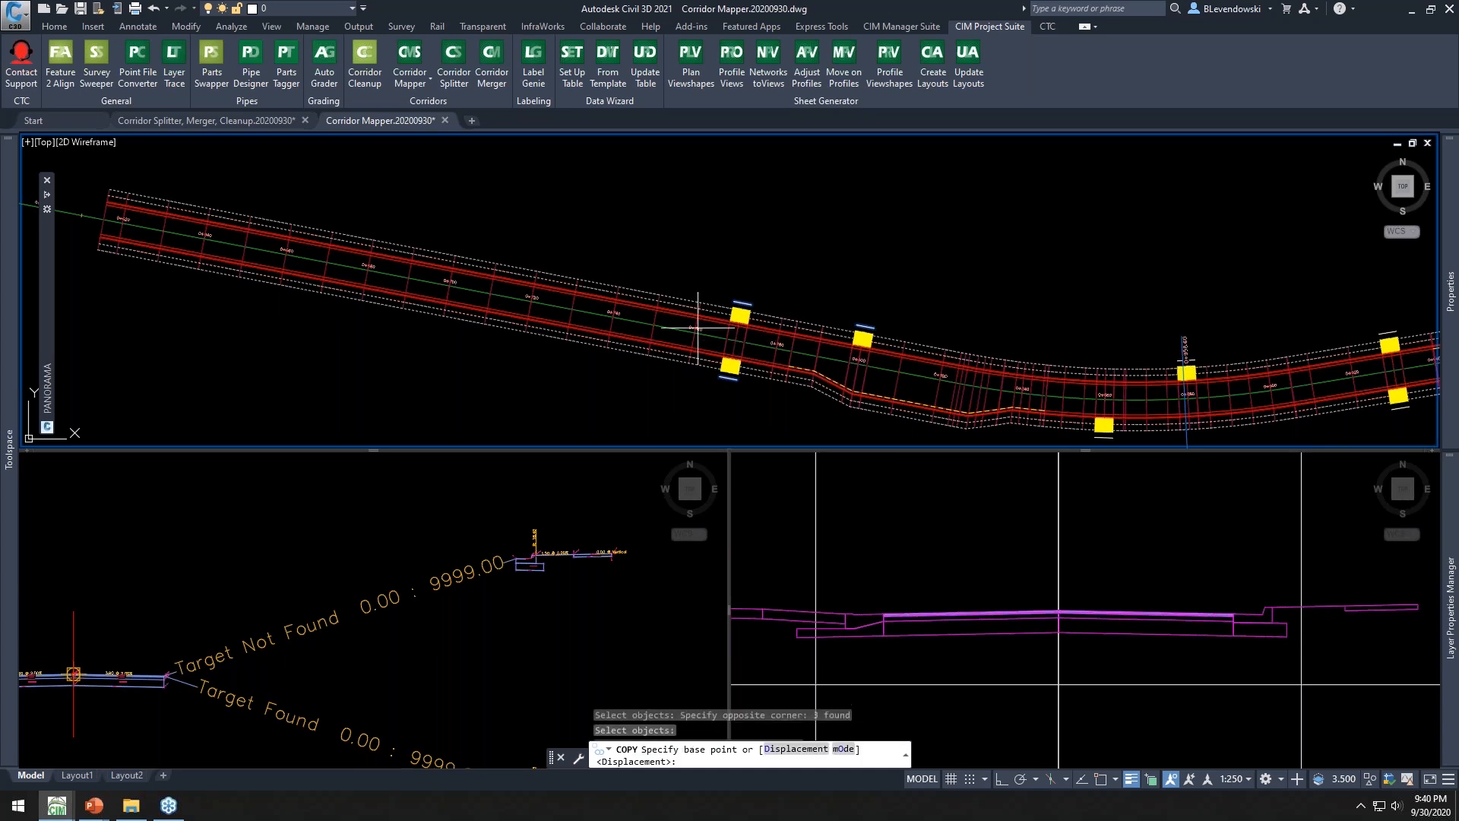
pyautogui.click(626, 318)
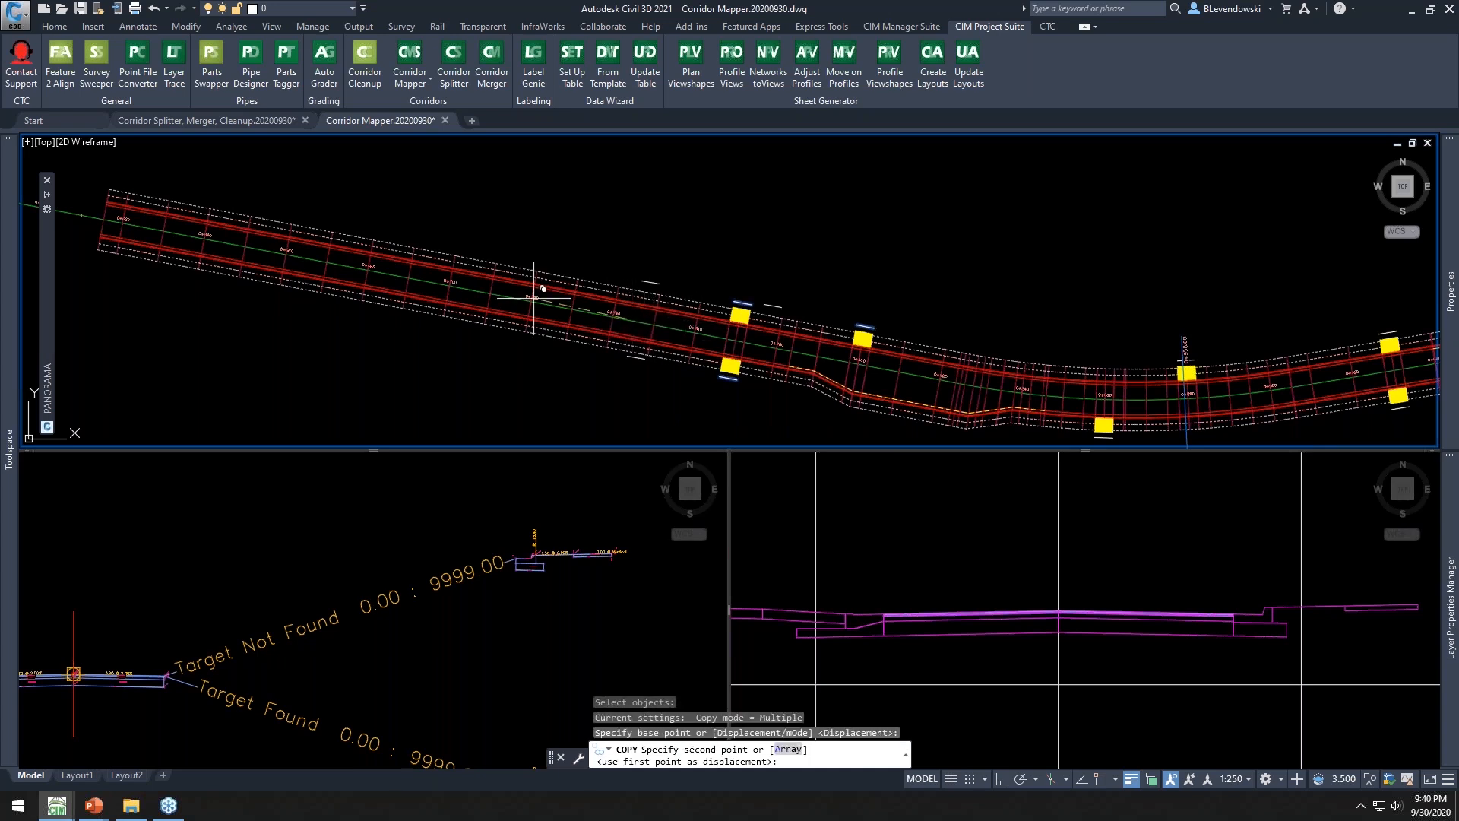
pyautogui.click(409, 278)
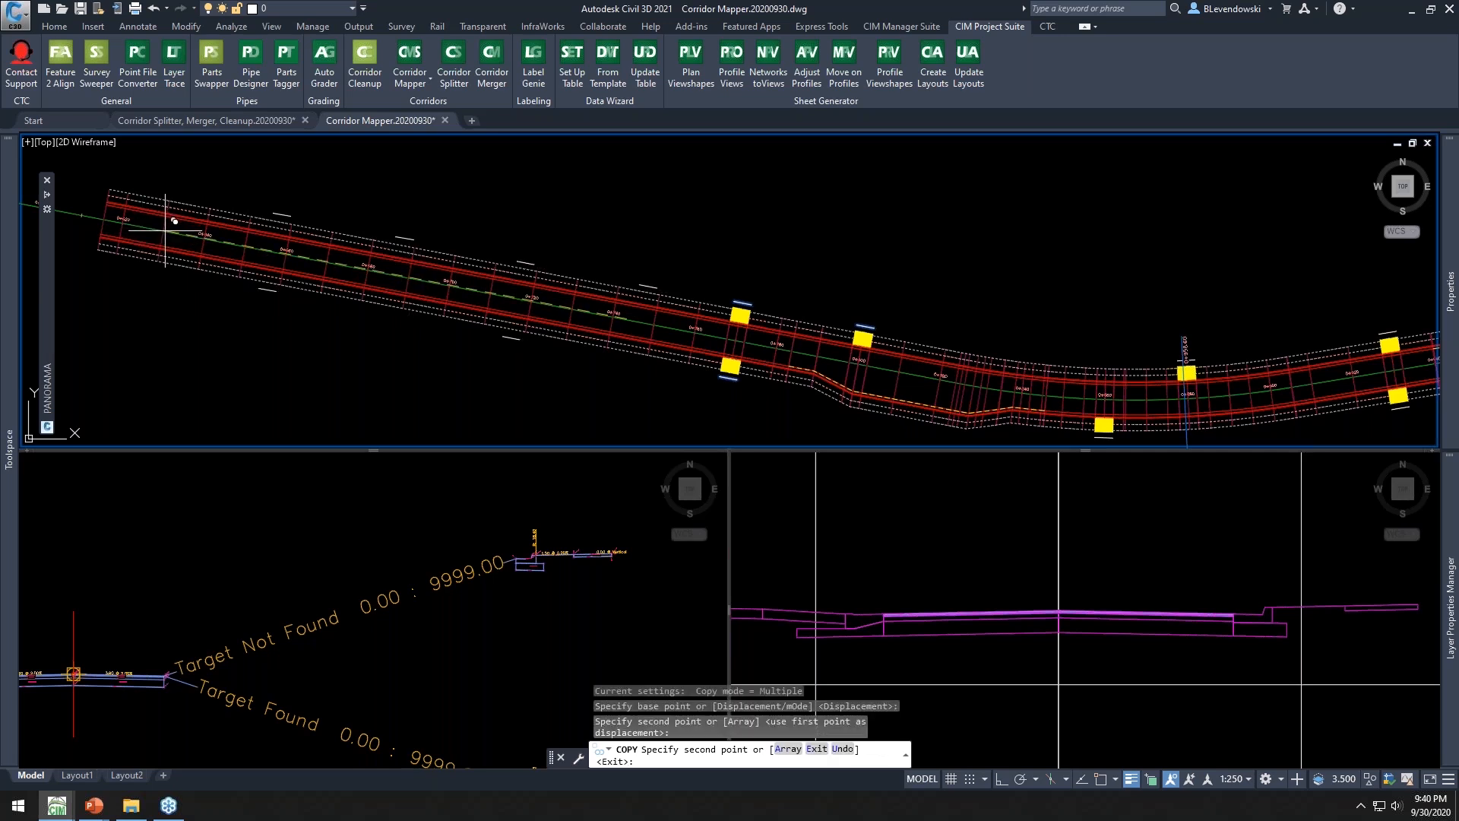
pyautogui.press('Return')
pyautogui.press('Escape')
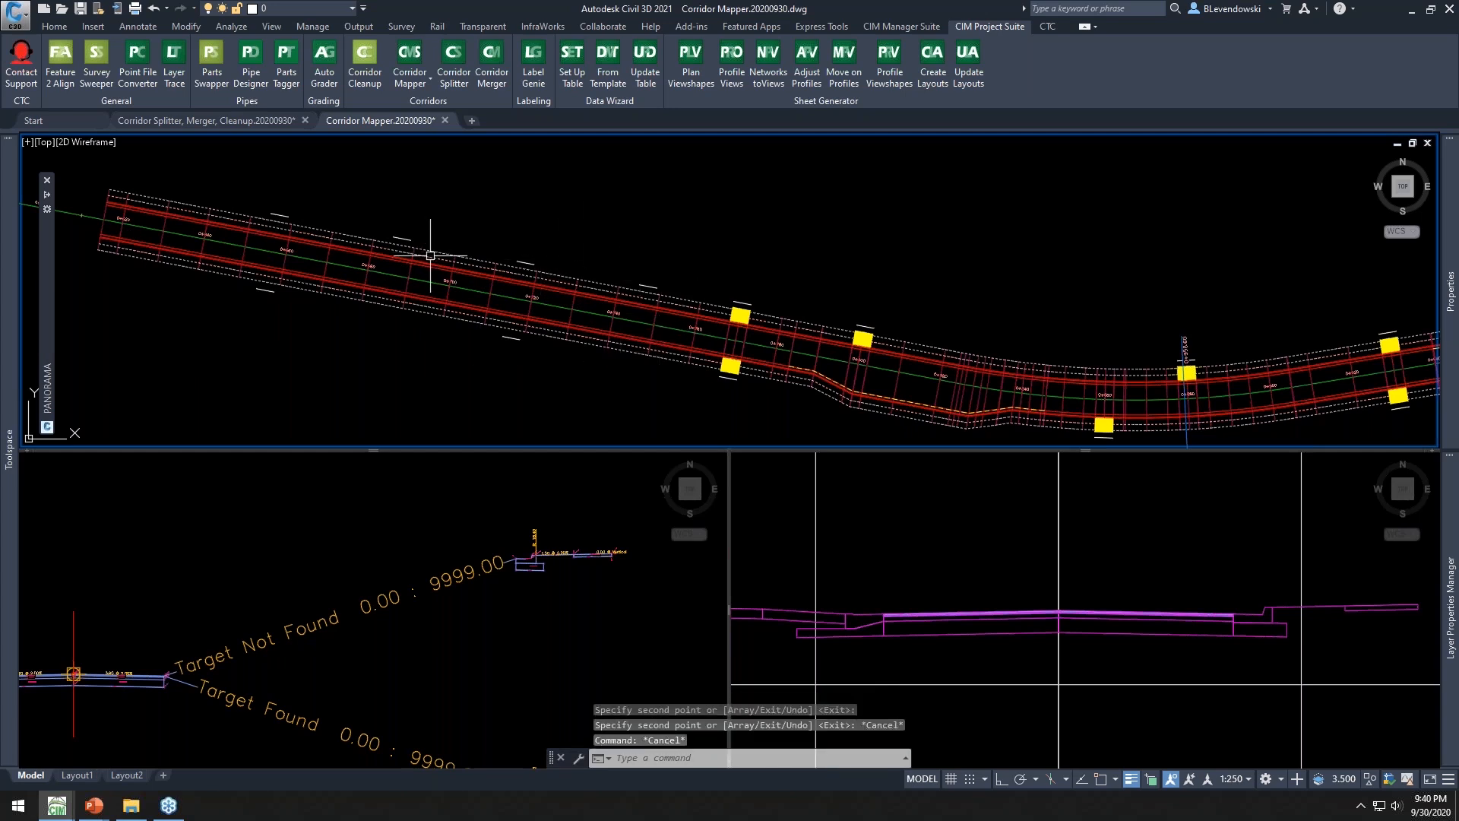
# Run Corridor Mapper's Auto-map Targets on the Reconstruction Main St corridor and accept the proposed target mapping
pyautogui.click(410, 84)
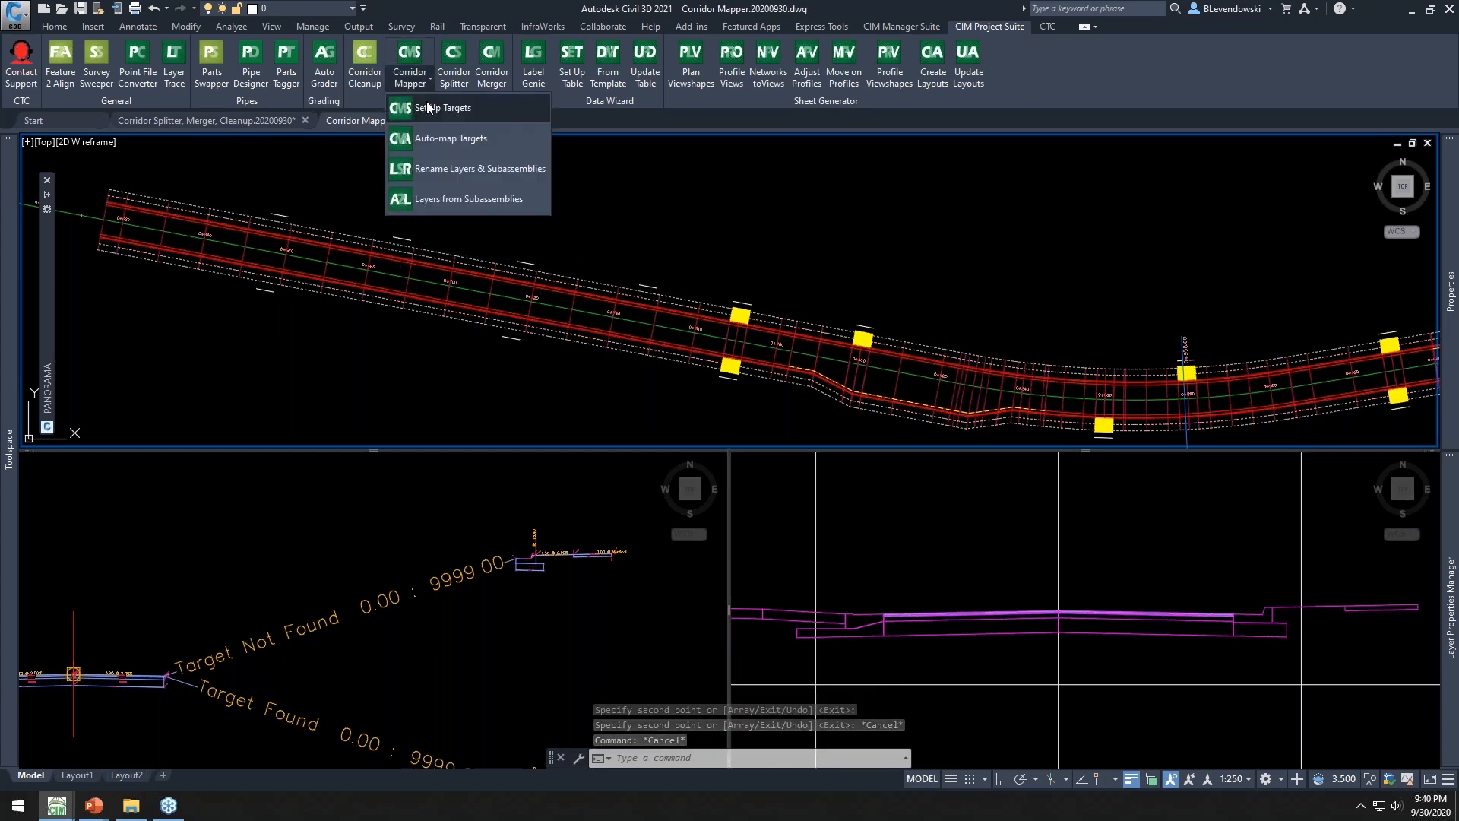
pyautogui.click(453, 140)
pyautogui.click(455, 248)
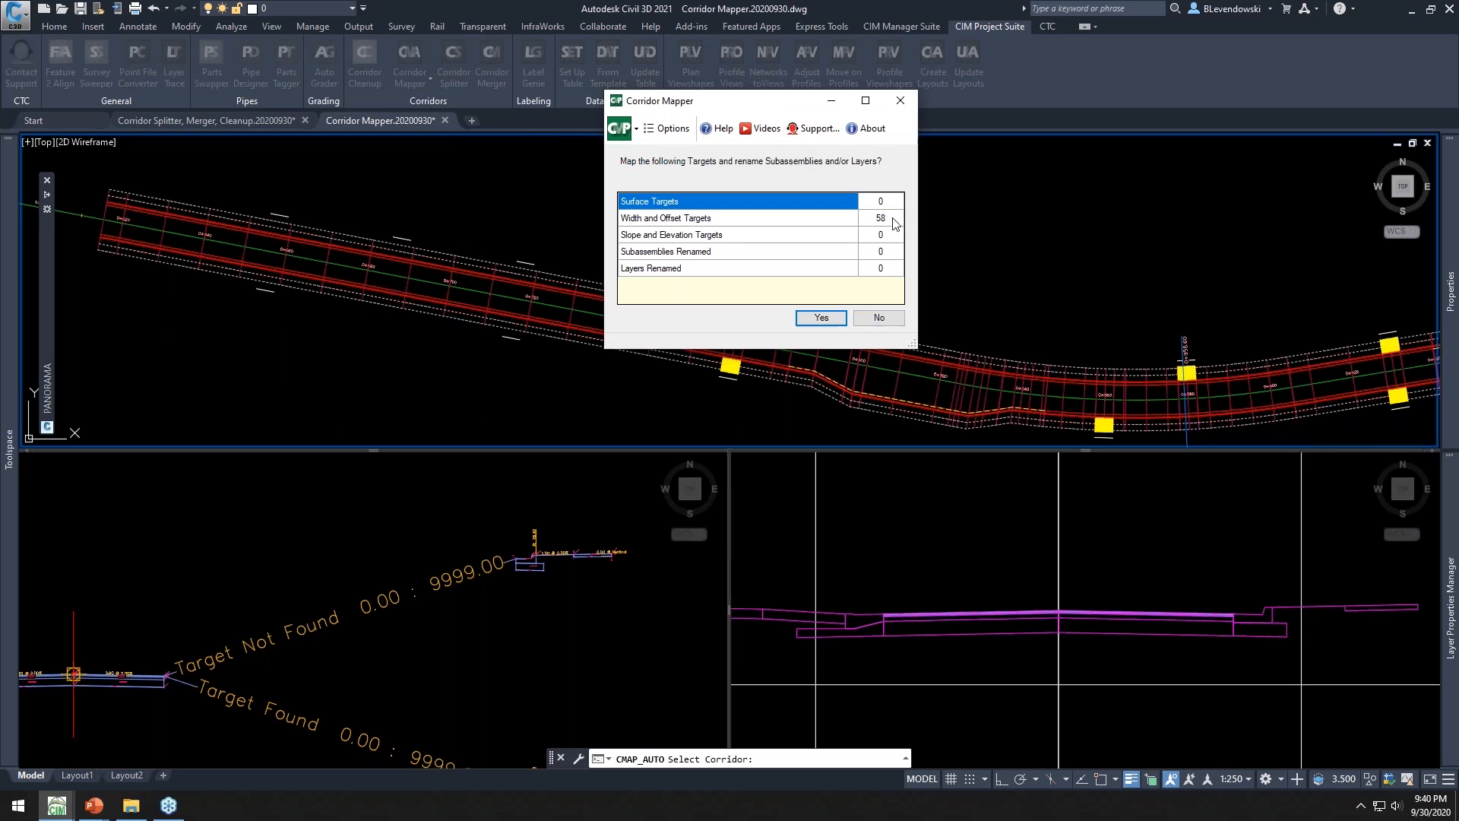
pyautogui.click(811, 317)
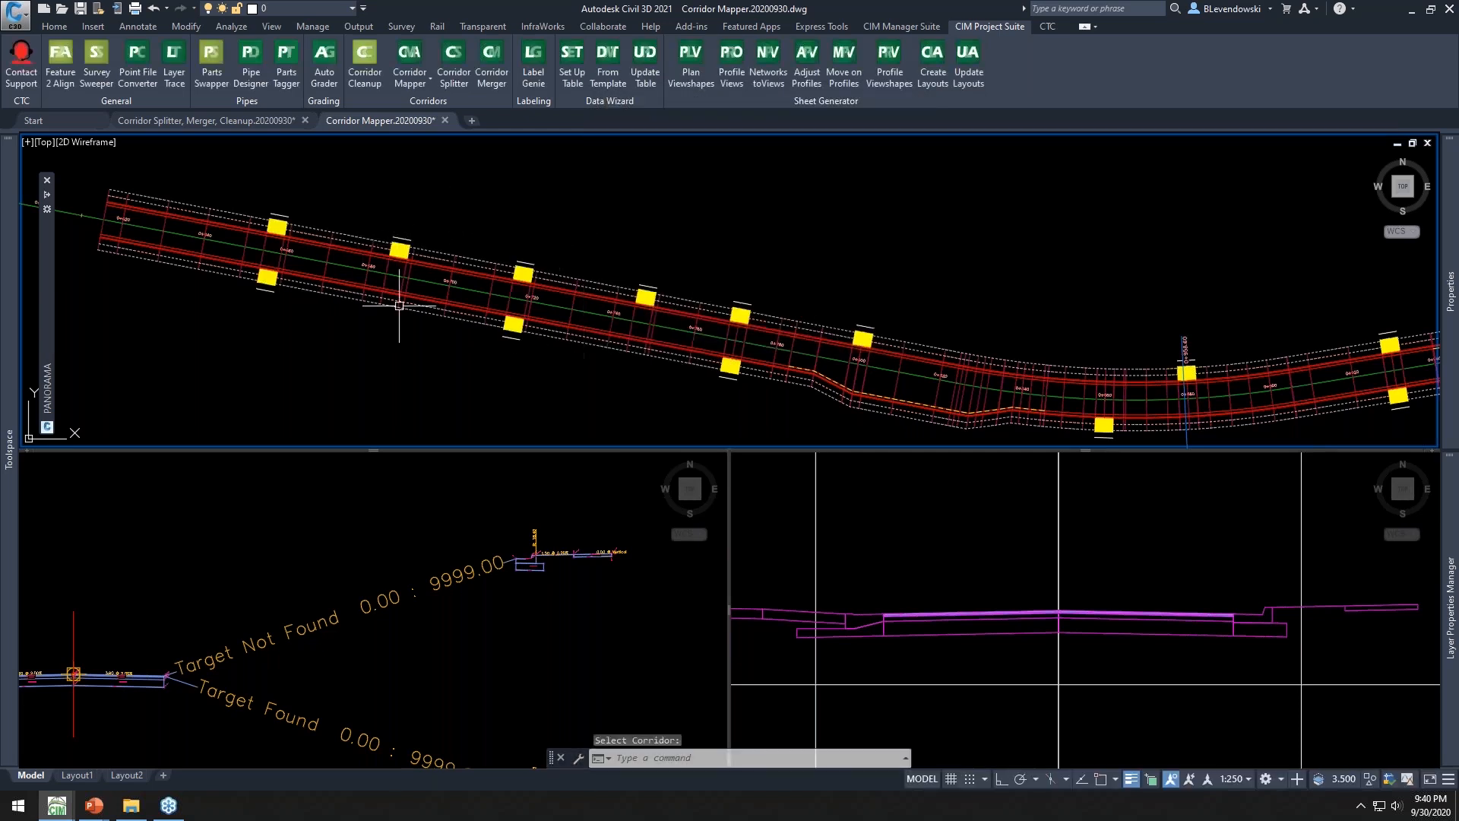
# Review the corridor's new driveway targets in plan and in its Target Mapping dialog without changing anything
pyautogui.moveTo(736, 264); pyautogui.dragTo(570, 241, button='middle')
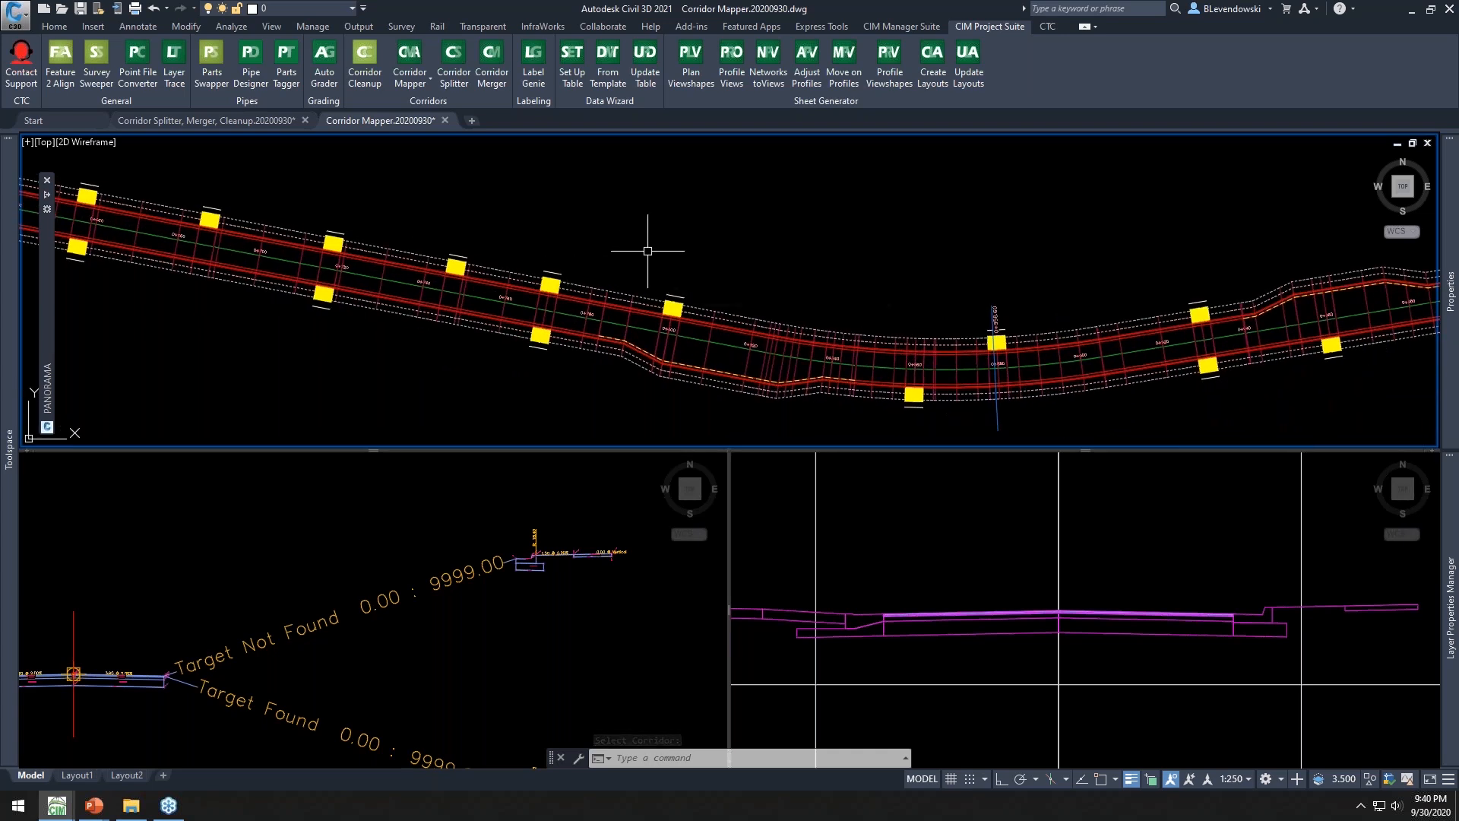
pyautogui.moveTo(522, 228); pyautogui.dragTo(756, 264, button='middle')
pyautogui.moveTo(753, 272)
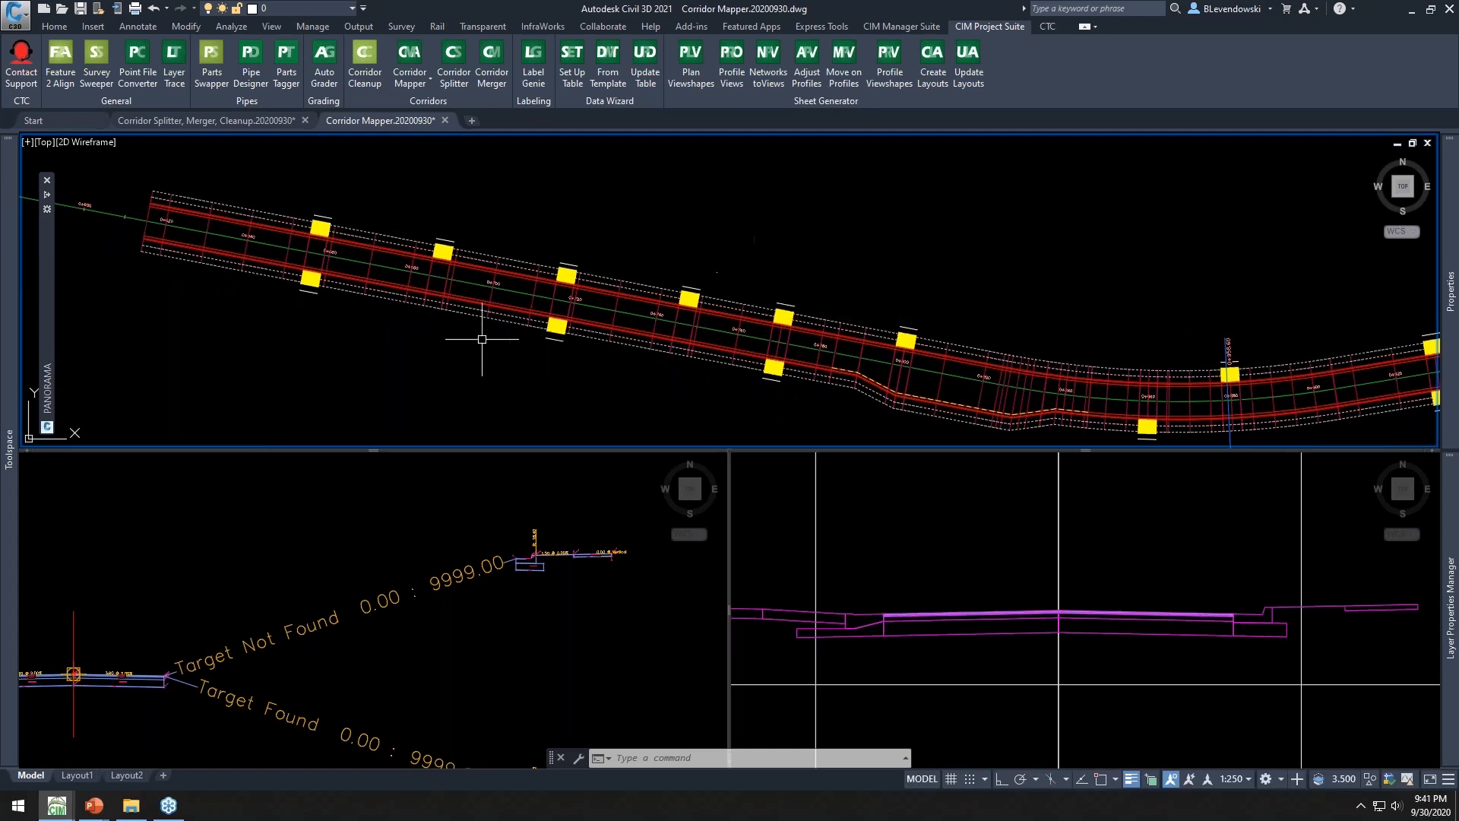
pyautogui.click(487, 270)
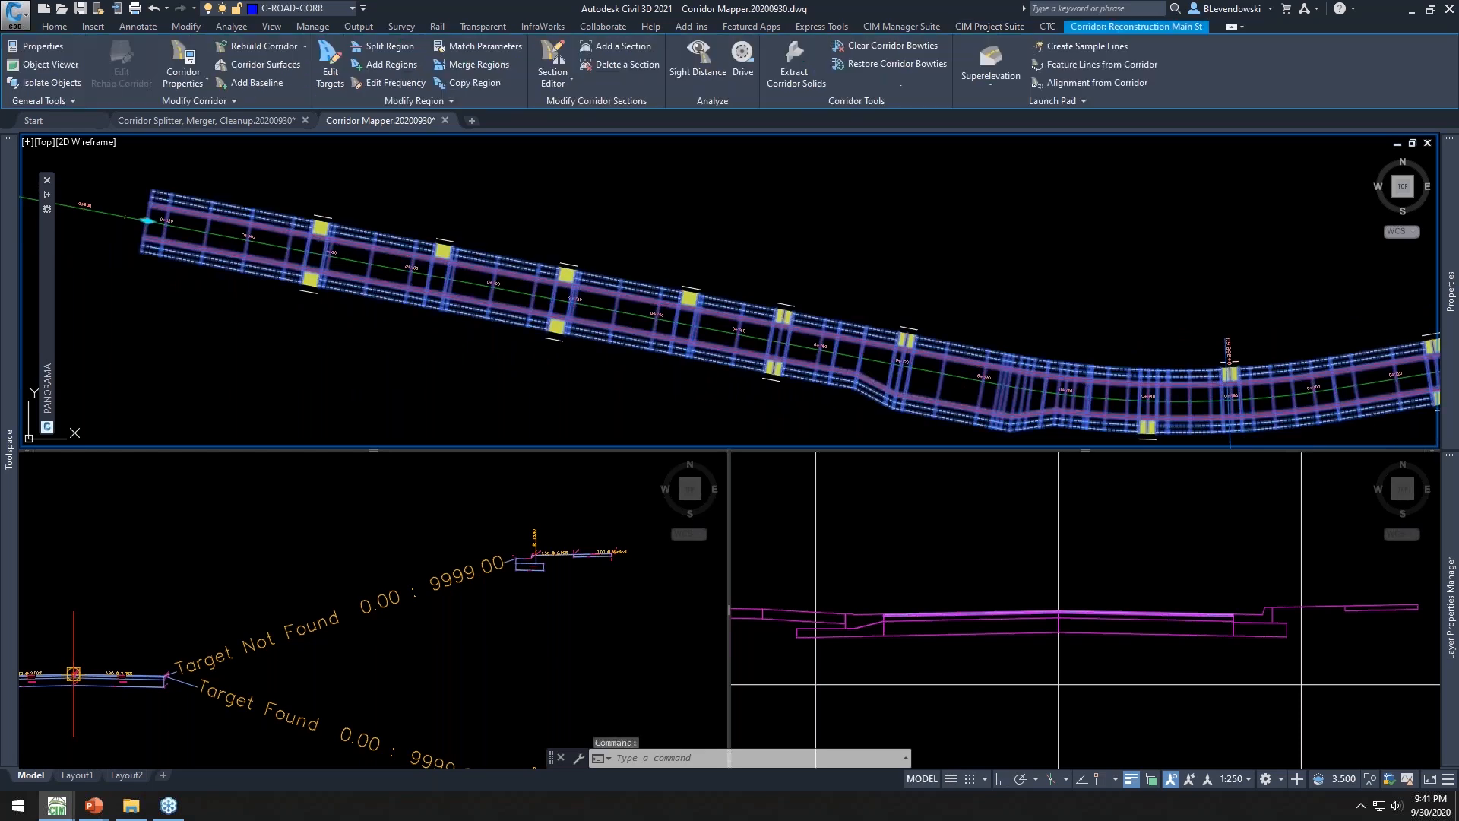
pyautogui.click(330, 72)
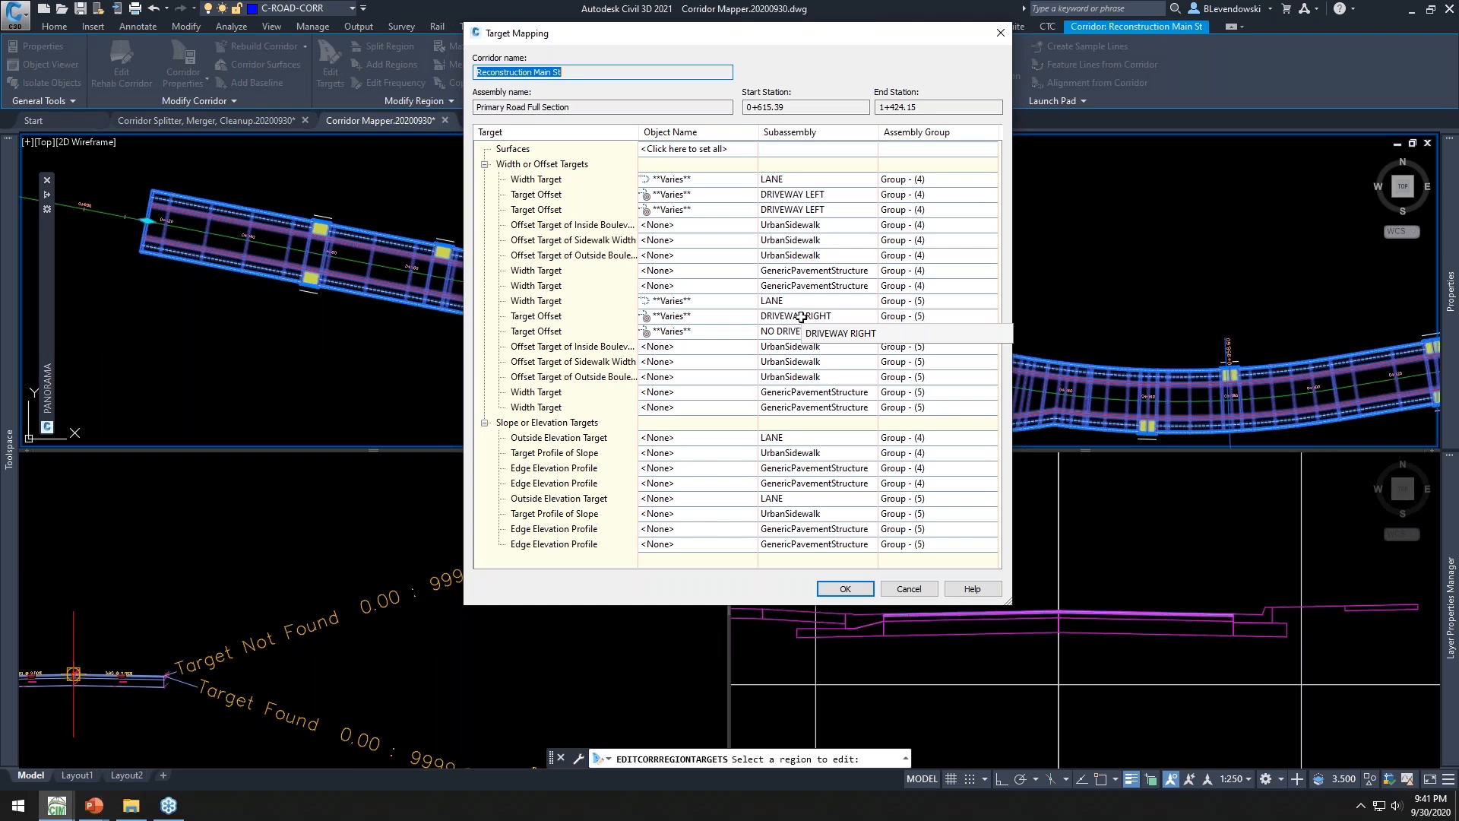
pyautogui.click(906, 590)
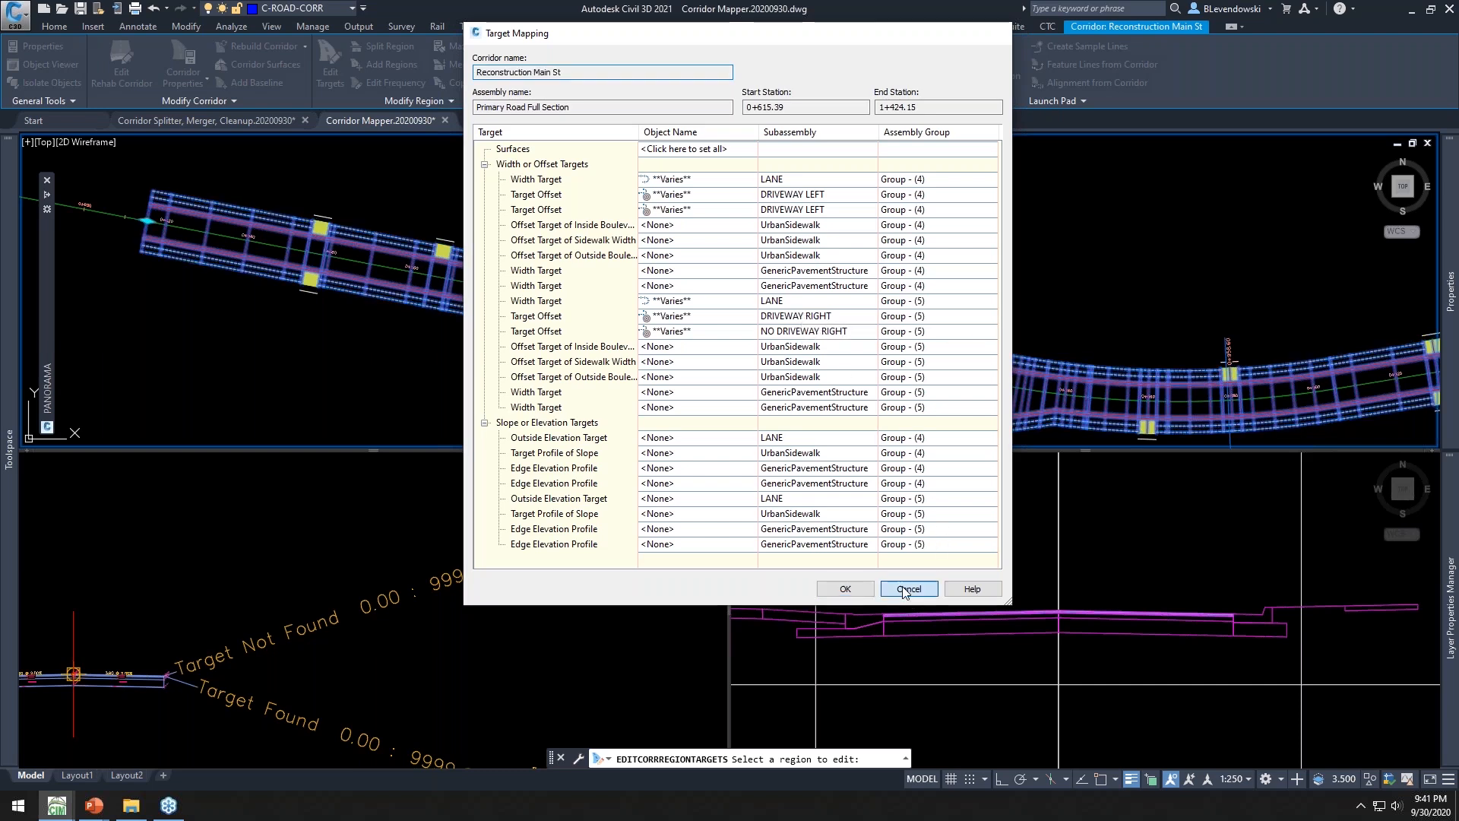
pyautogui.press('Escape')
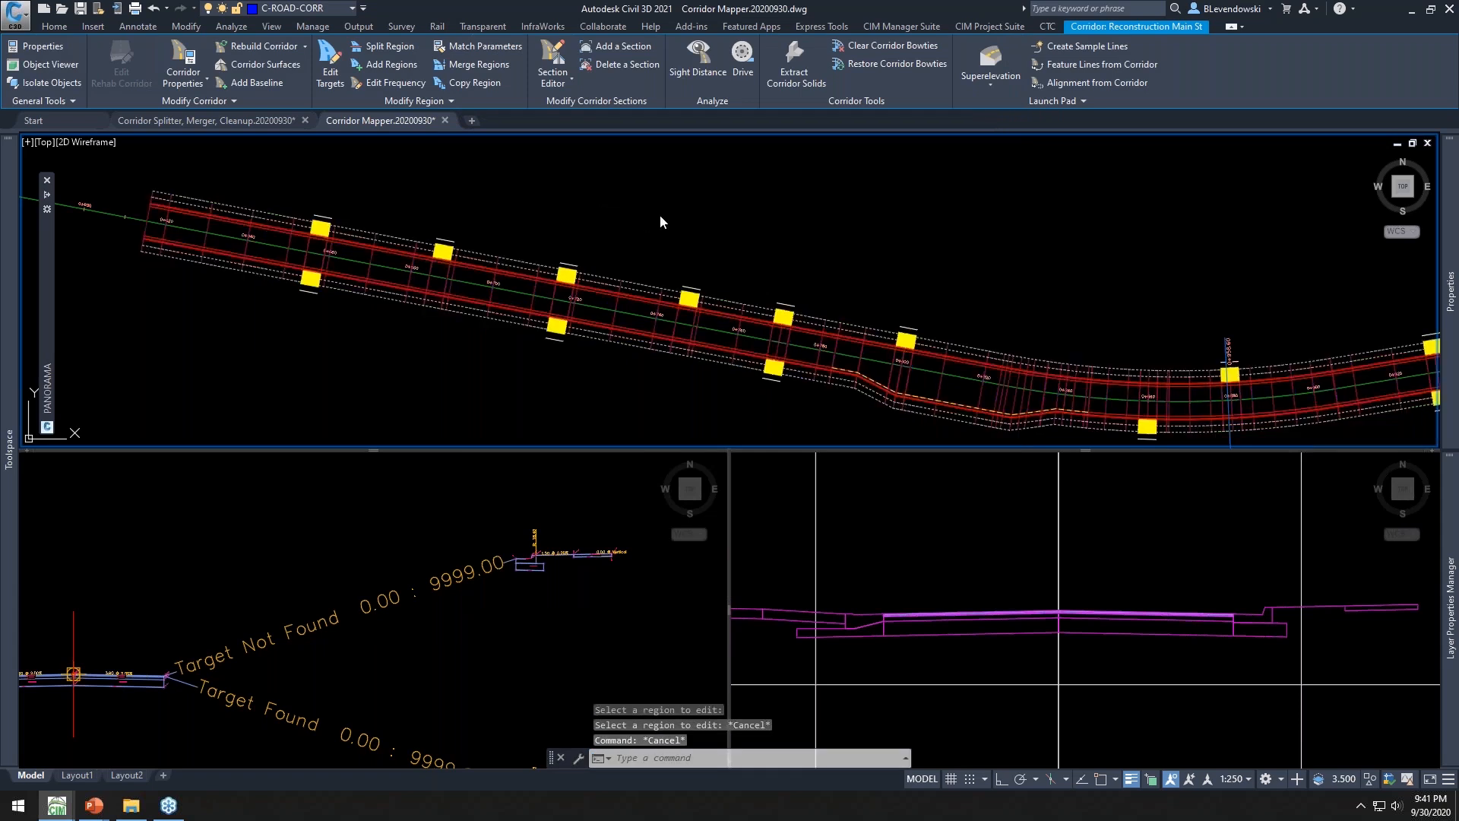
pyautogui.press('Escape')
# Switch to the PowerPoint slide show and advance to the next slide
pyautogui.hotkey('alt', 'Tab')
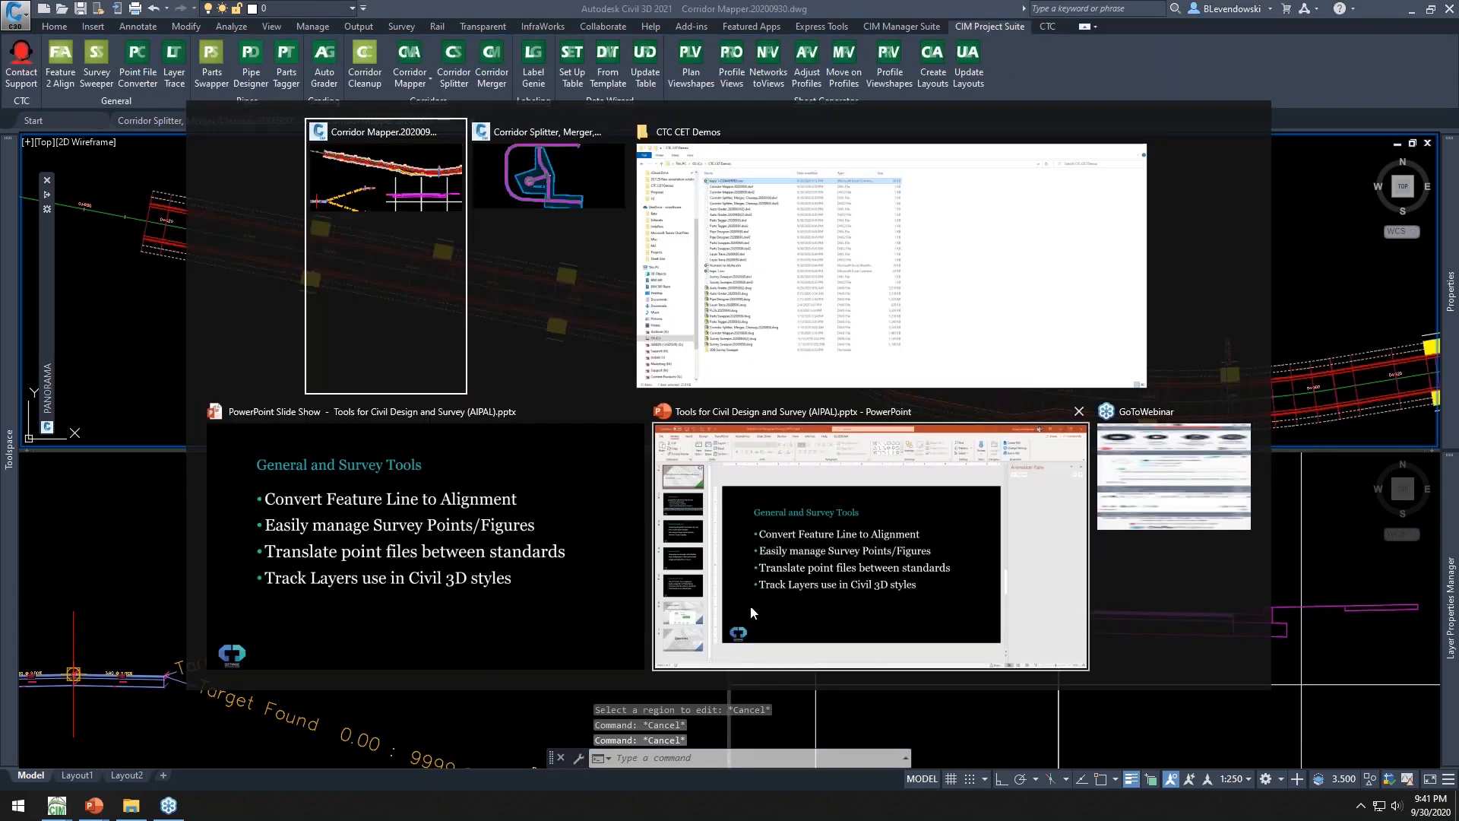
pyautogui.click(566, 526)
pyautogui.press('Right')
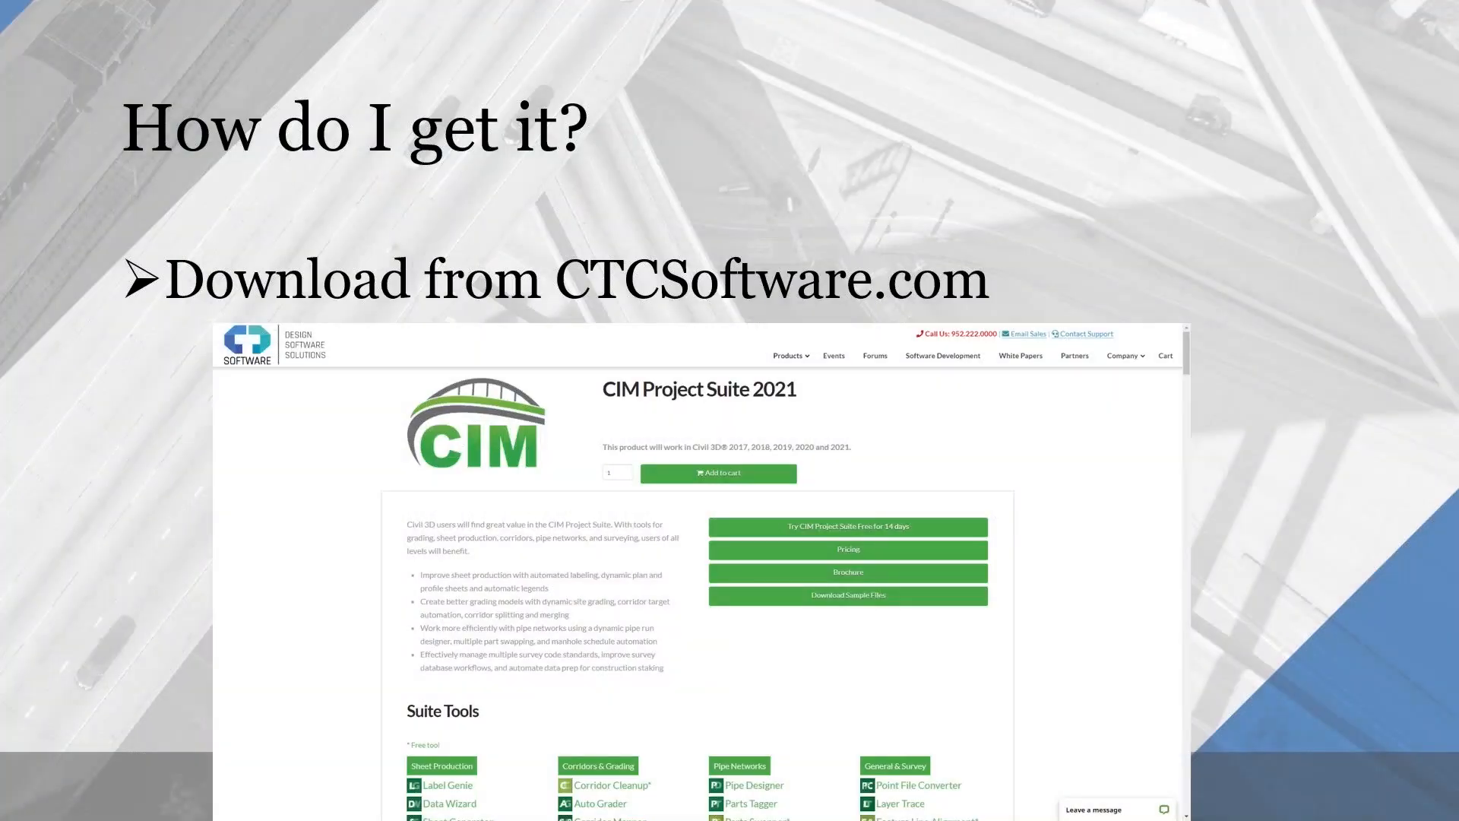